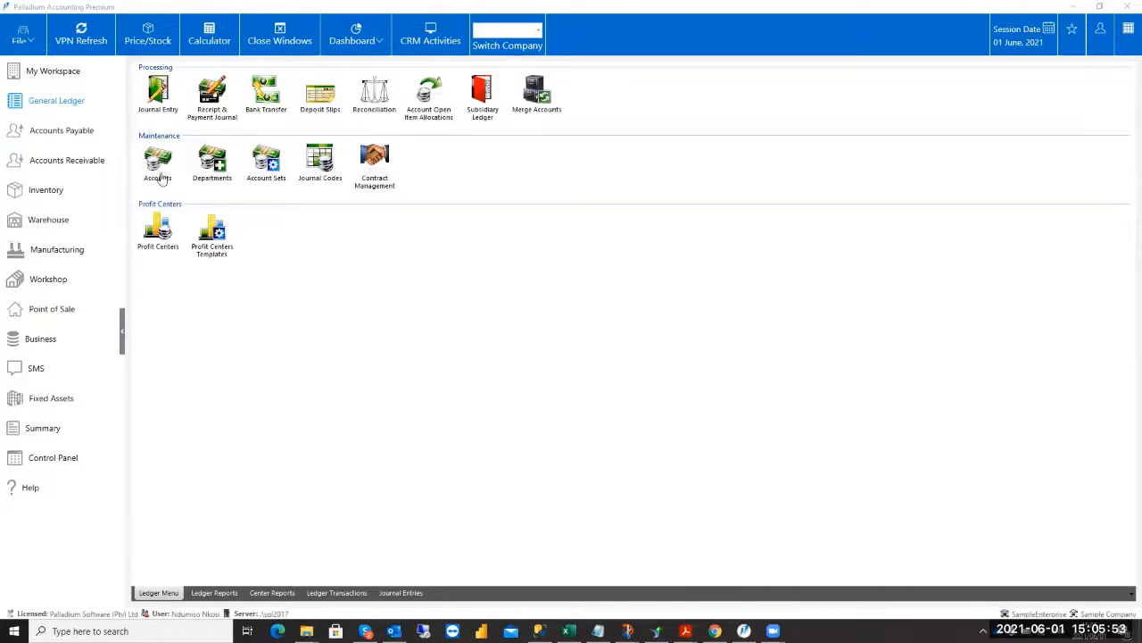
Open the general ledger Accounts list and browse through the chart of accounts.
{"action": "left_click", "coordinate": [157, 161]}
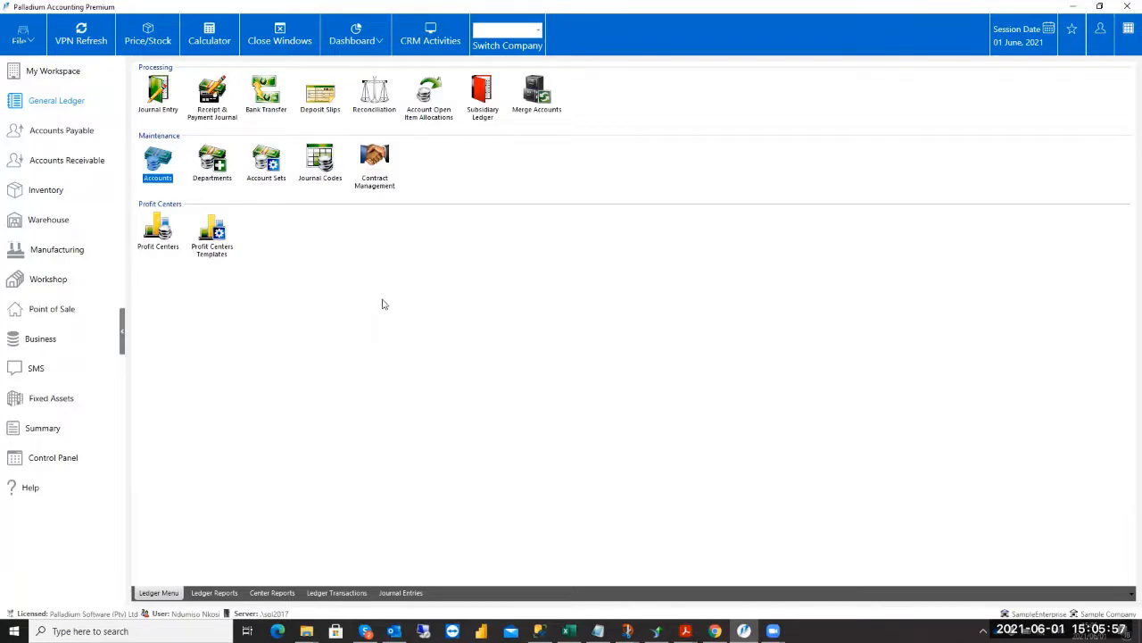
{"action": "double_click", "coordinate": [157, 160]}
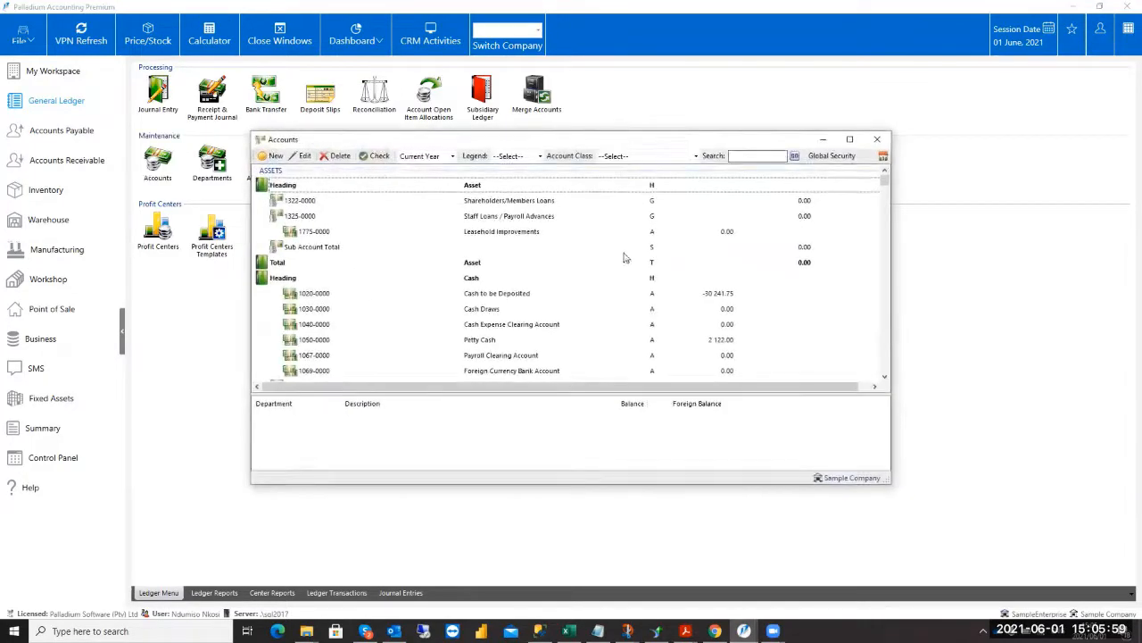
{"action": "left_click_drag", "start_coordinate": [885, 180], "coordinate": [884, 301]}
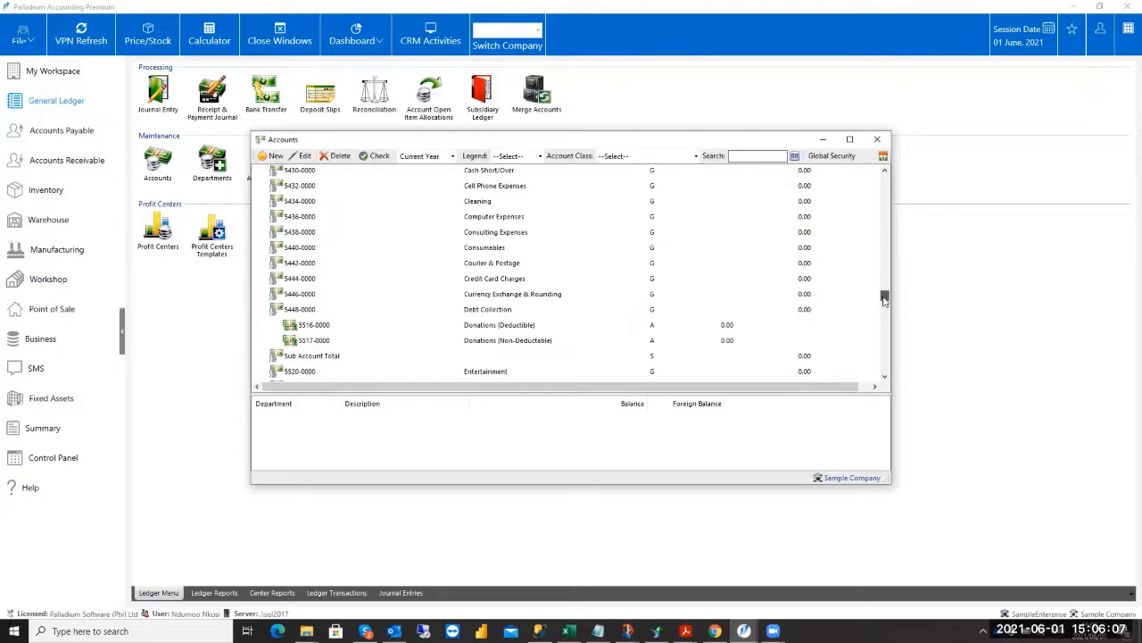
{"action": "left_click_drag", "start_coordinate": [884, 301], "coordinate": [883, 175]}
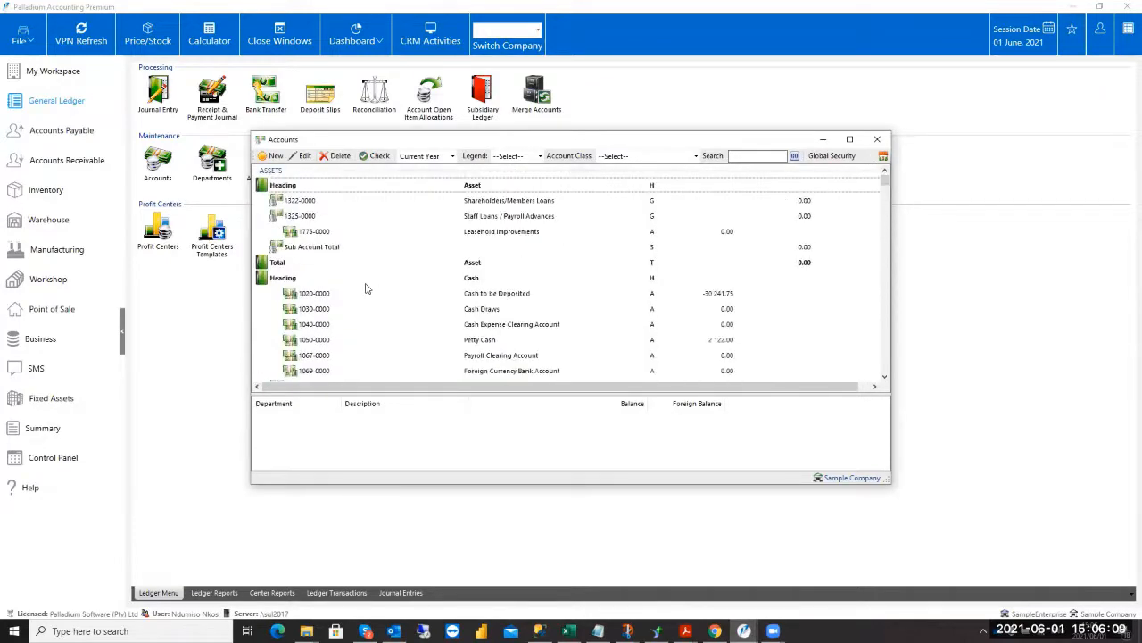
Filter the accounts list by the Assets legend and look through the asset accounts.
{"action": "left_click", "coordinate": [540, 156]}
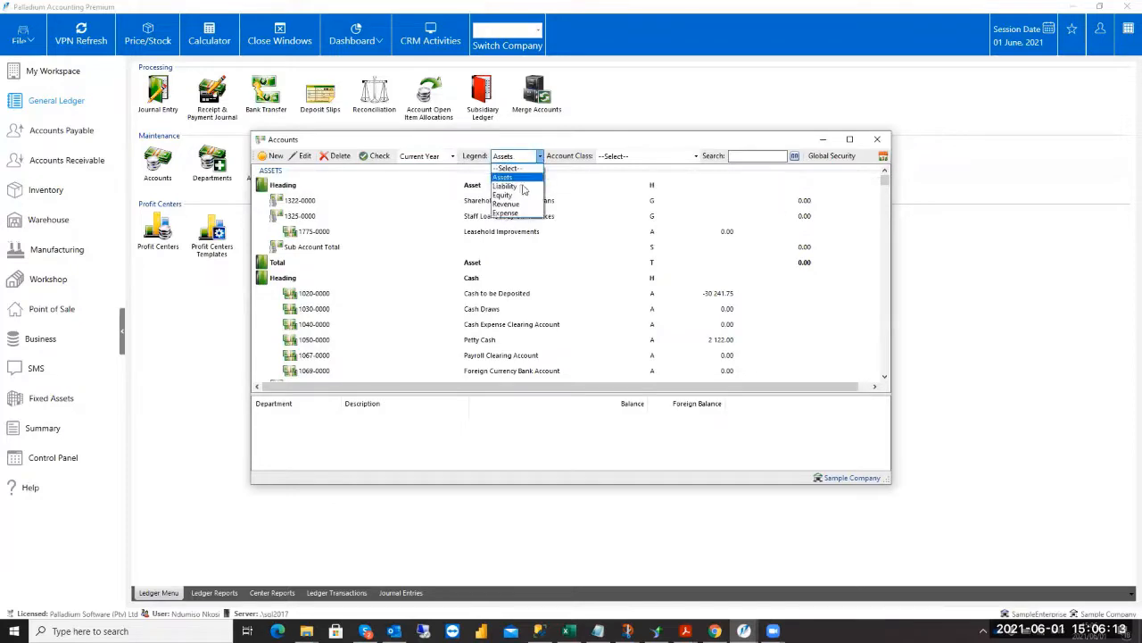
{"action": "left_click", "coordinate": [523, 188]}
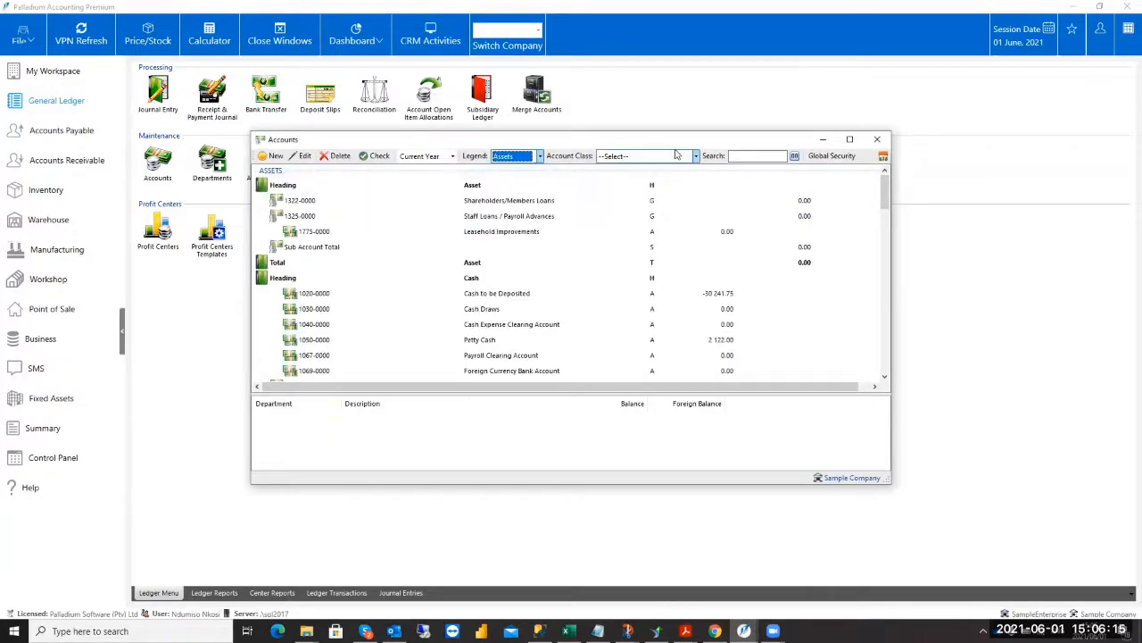
{"action": "scroll", "coordinate": [612, 316], "scroll_direction": "down", "scroll_amount": 3}
{"action": "scroll", "coordinate": [609, 323], "scroll_direction": "down", "scroll_amount": 15}
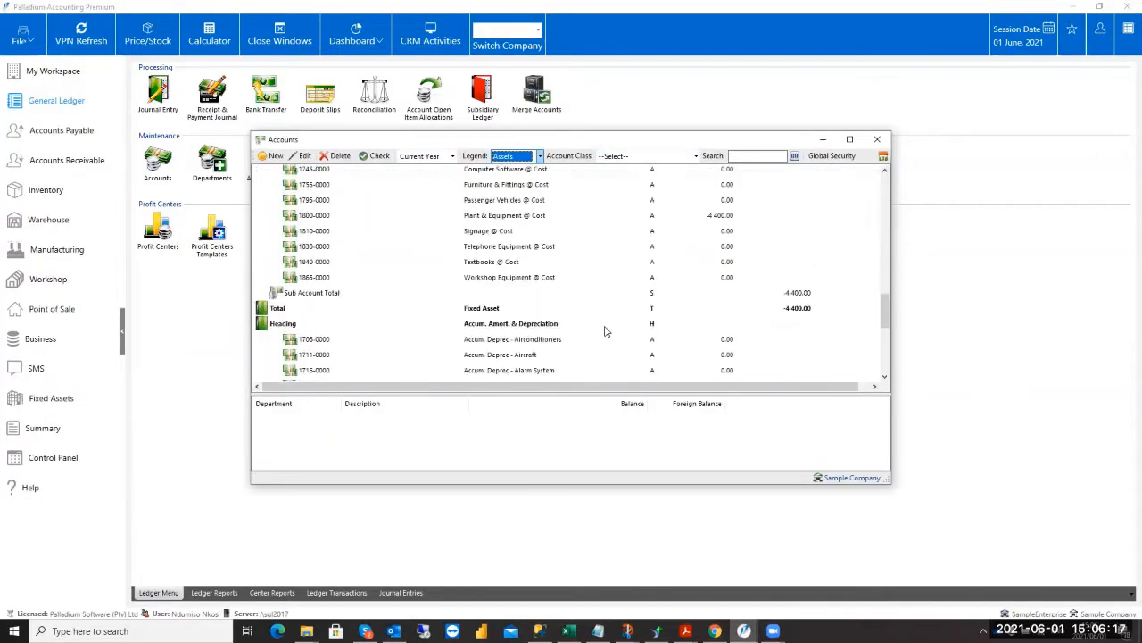
{"action": "scroll", "coordinate": [620, 340], "scroll_direction": "up", "scroll_amount": 18}
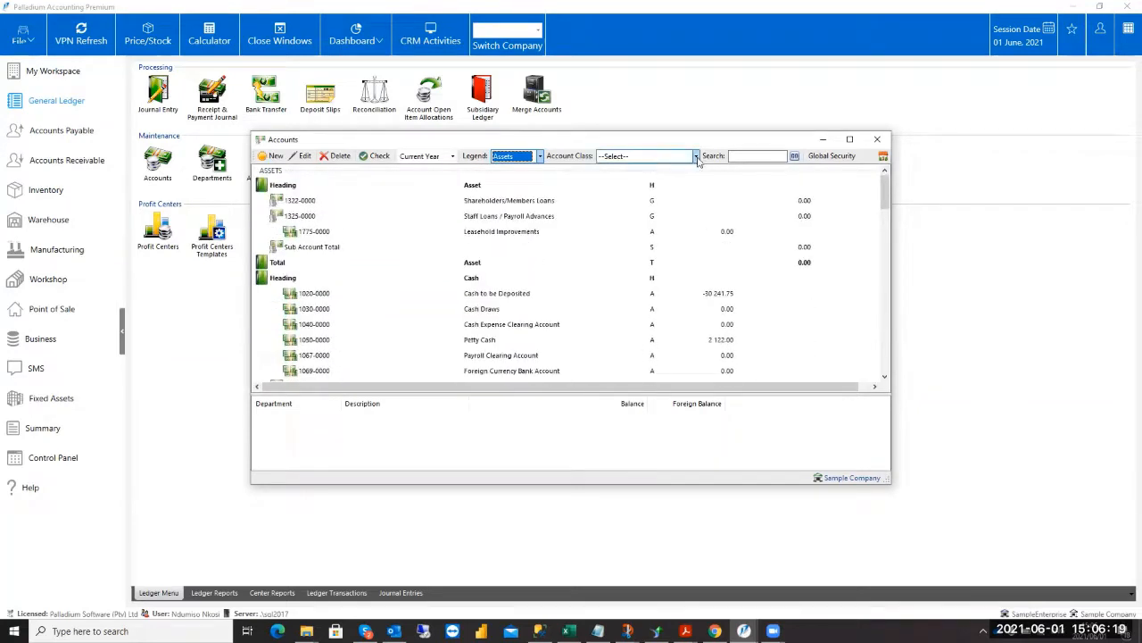
Narrow the list to the Fixed Asset account class and review its accounts.
{"action": "left_click", "coordinate": [665, 157]}
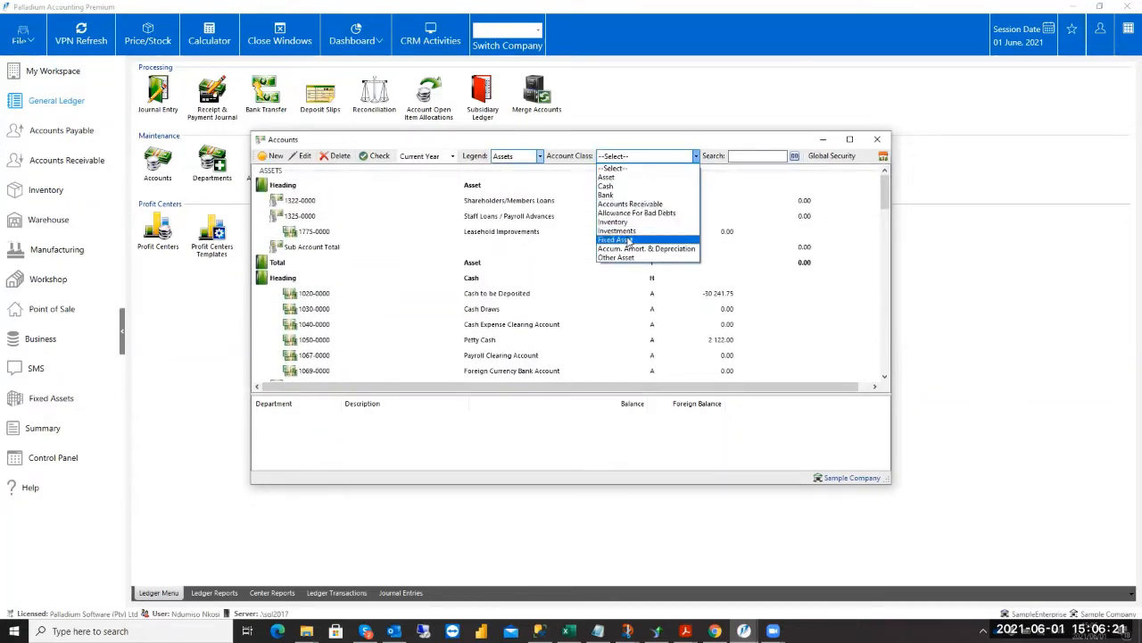
{"action": "left_click", "coordinate": [621, 239]}
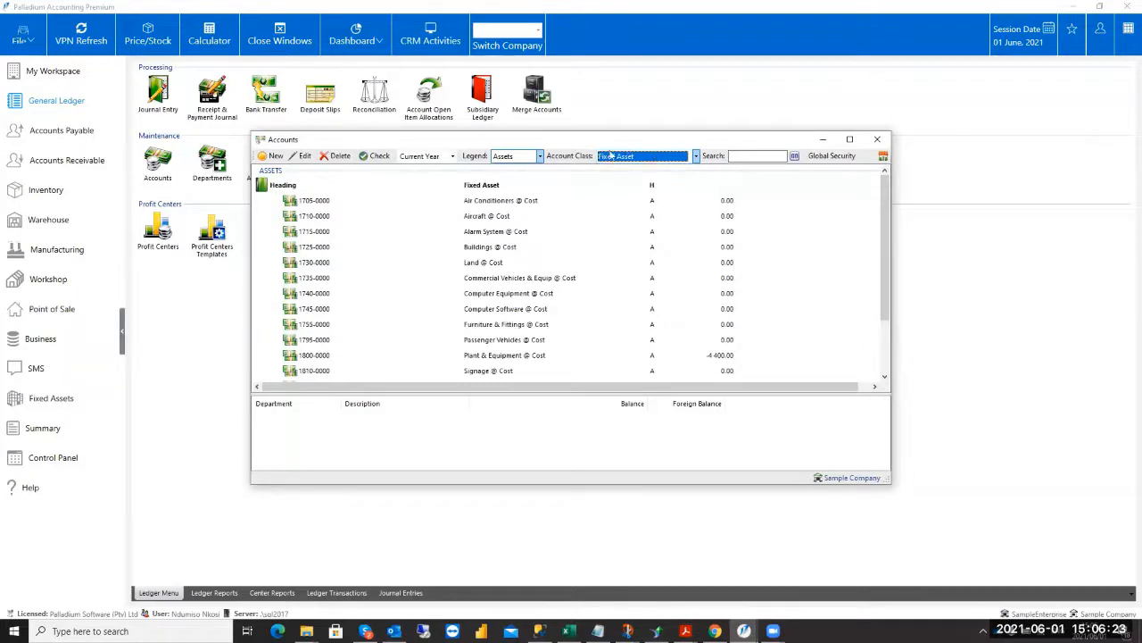
{"action": "scroll", "coordinate": [495, 223], "scroll_direction": "down", "scroll_amount": 3}
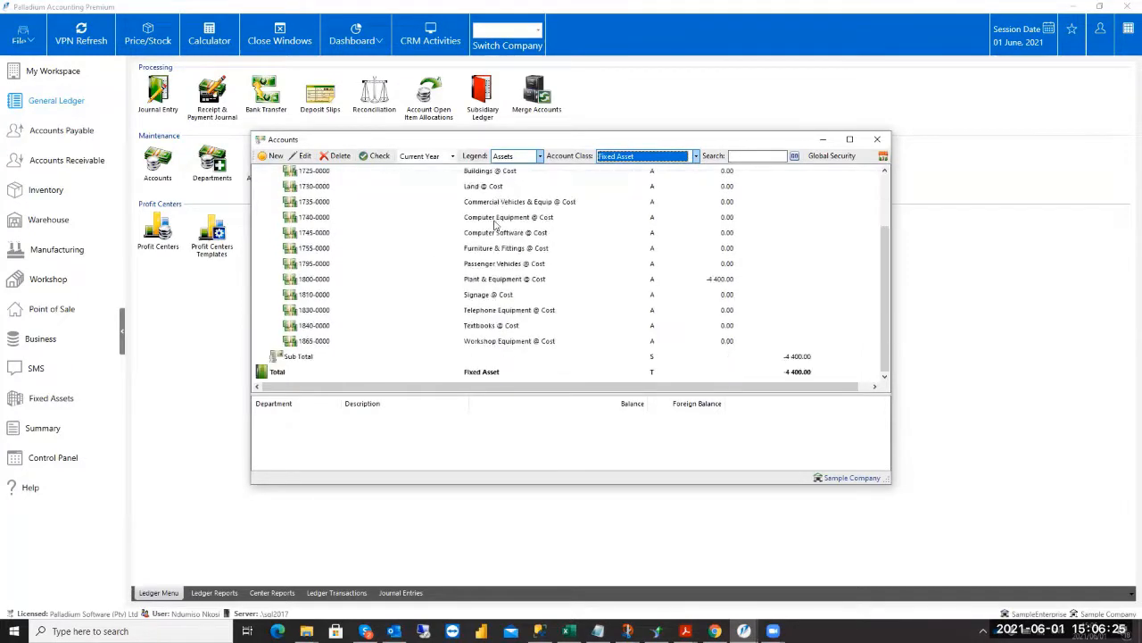
{"action": "scroll", "coordinate": [508, 275], "scroll_direction": "up", "scroll_amount": 3}
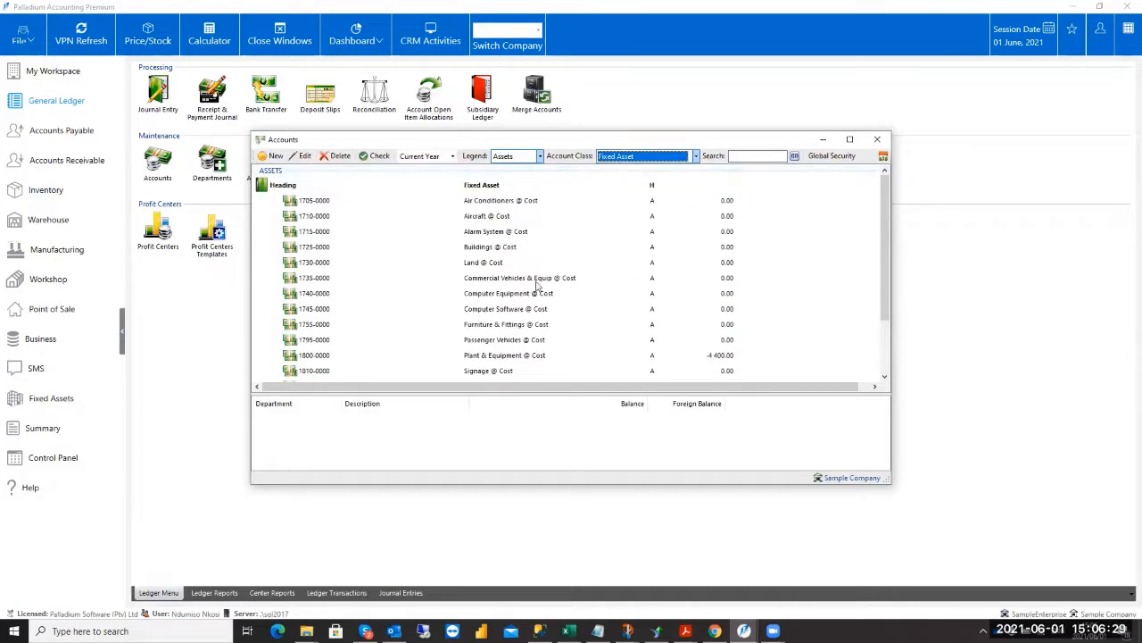
Clear the account class and legend filters so the list covers all accounts again.
{"action": "left_click", "coordinate": [695, 157]}
{"action": "left_click", "coordinate": [612, 168]}
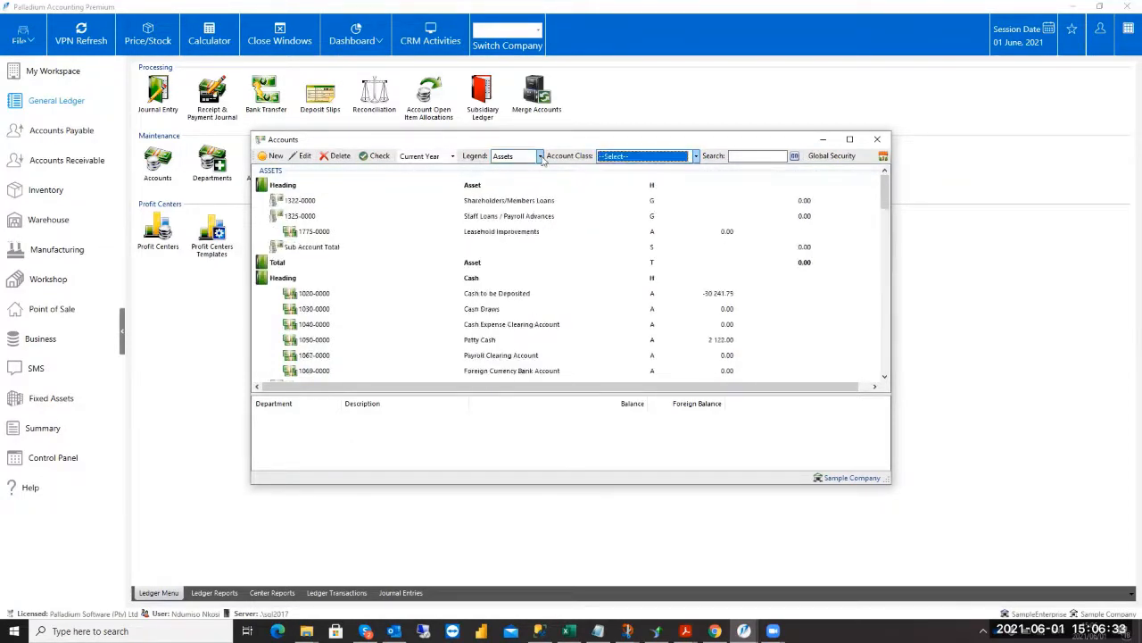
{"action": "left_click", "coordinate": [539, 156]}
{"action": "left_click", "coordinate": [505, 164]}
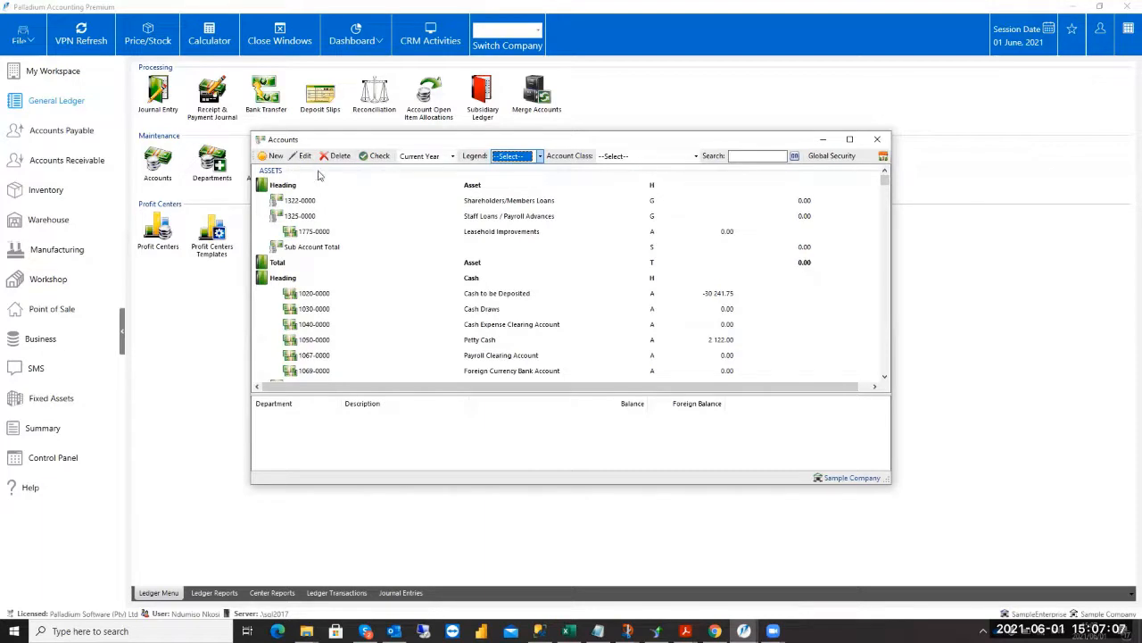
Start a new ledger account and open the account segment setup for main account numbers.
{"action": "left_click", "coordinate": [271, 156]}
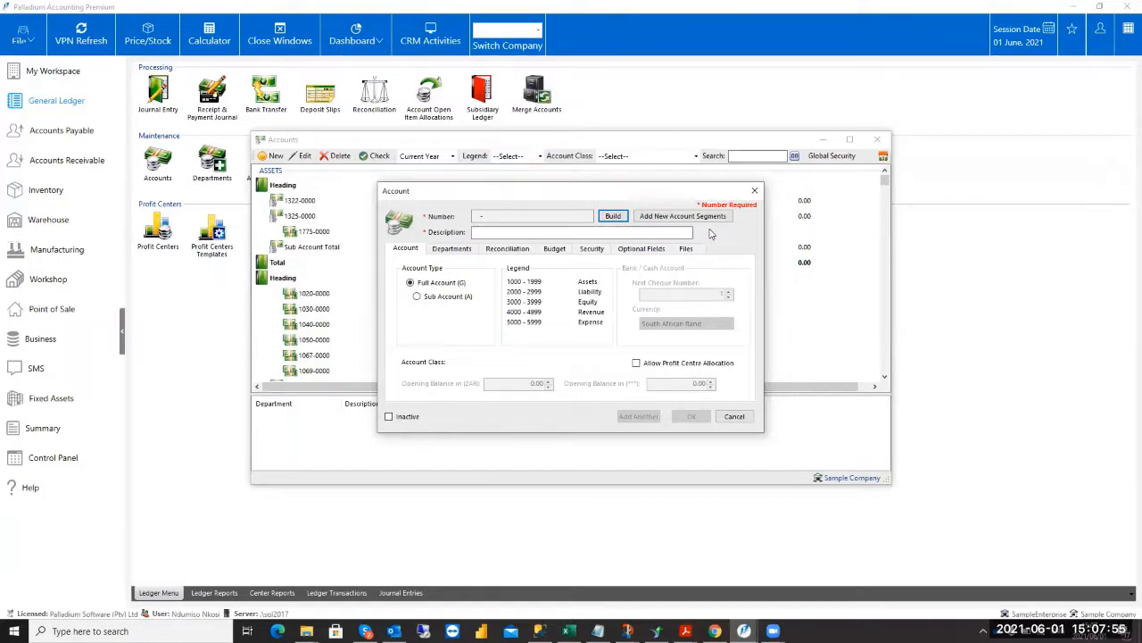
{"action": "left_click", "coordinate": [693, 219]}
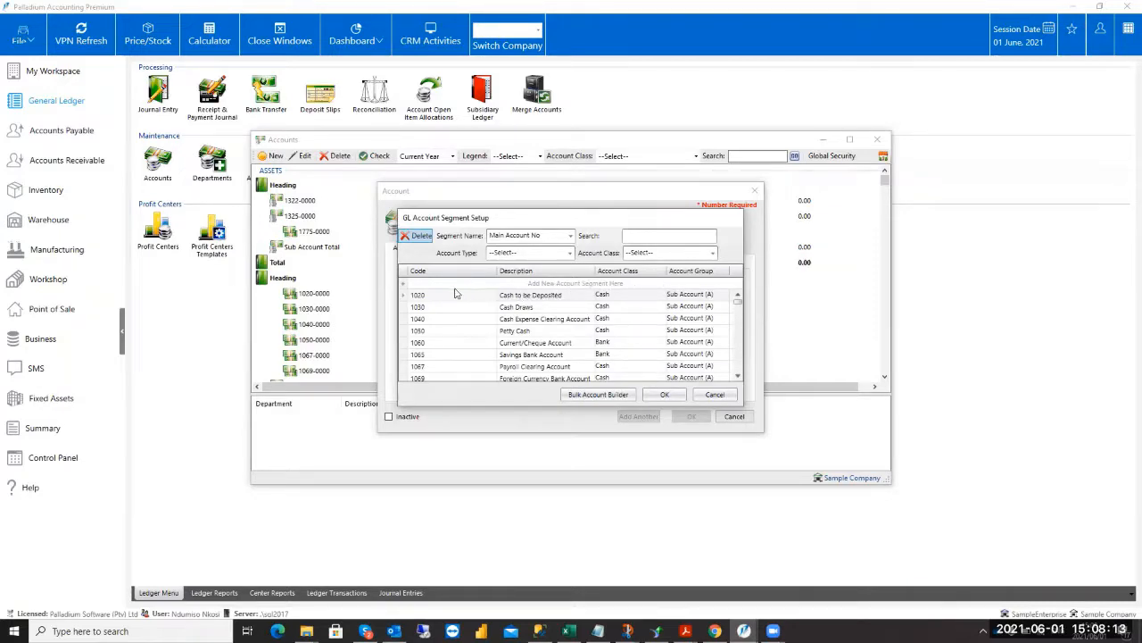
{"action": "left_click", "coordinate": [425, 284]}
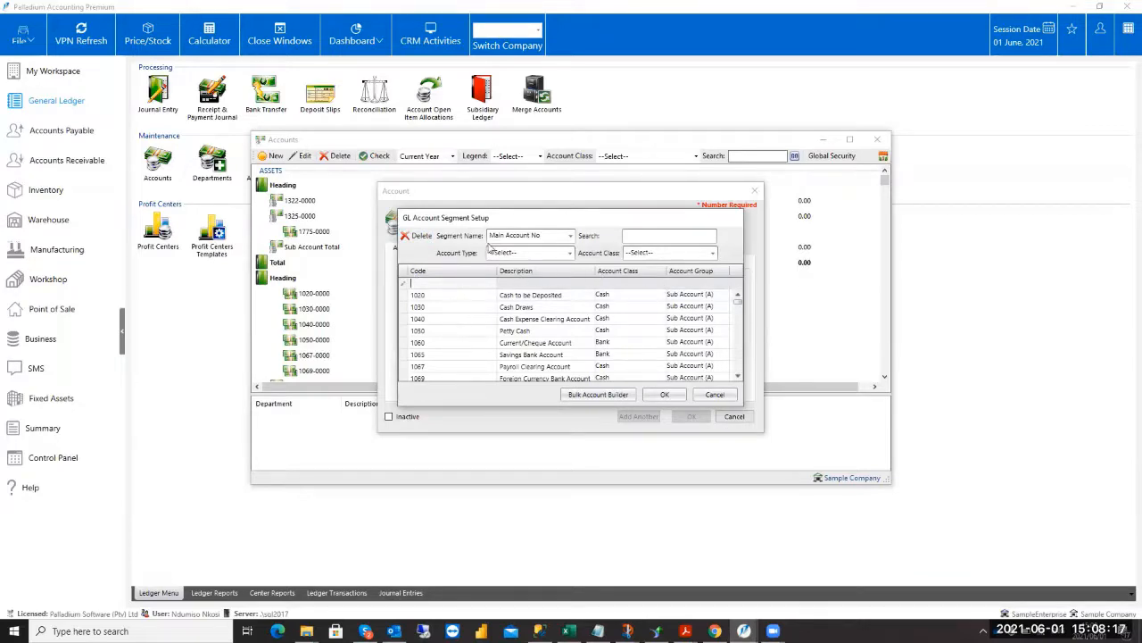
{"action": "left_click_drag", "start_coordinate": [506, 220], "coordinate": [510, 254]}
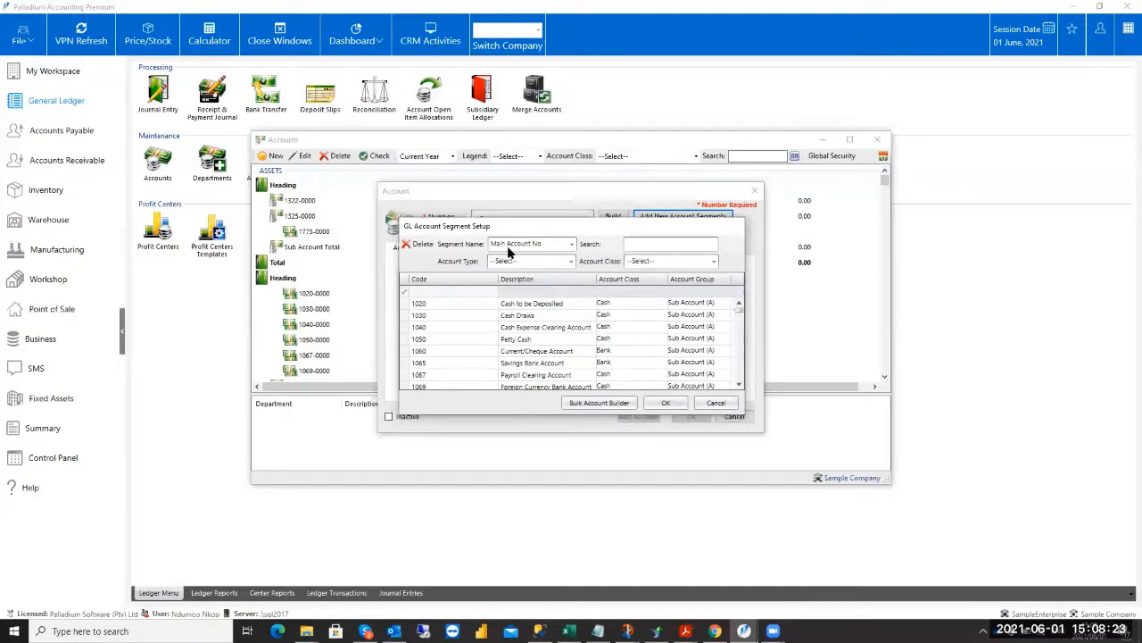
{"action": "left_click_drag", "start_coordinate": [509, 252], "coordinate": [511, 323]}
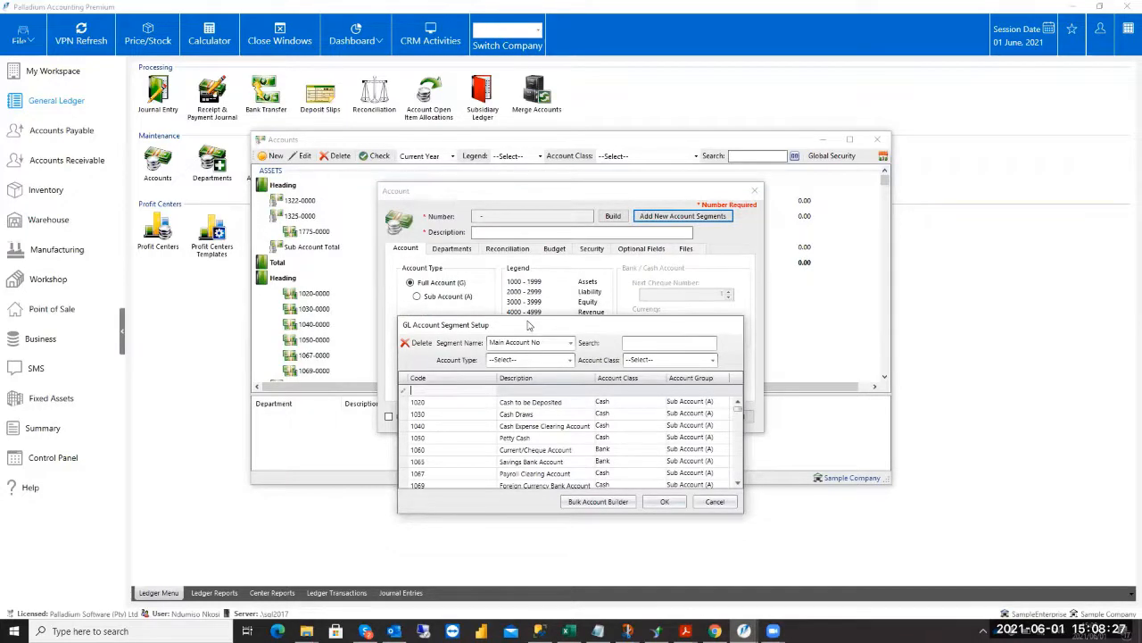
{"action": "left_click_drag", "start_coordinate": [528, 327], "coordinate": [529, 224]}
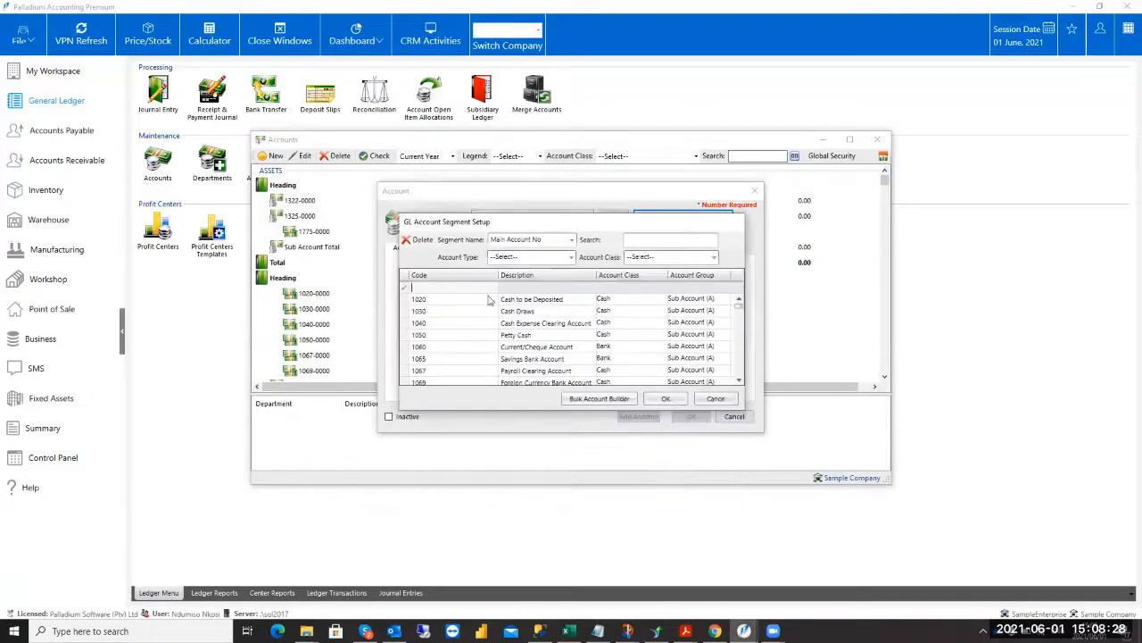
Filter the main account segments by the Revenue account type and review the existing codes.
{"action": "left_click", "coordinate": [570, 257]}
{"action": "left_click", "coordinate": [518, 316]}
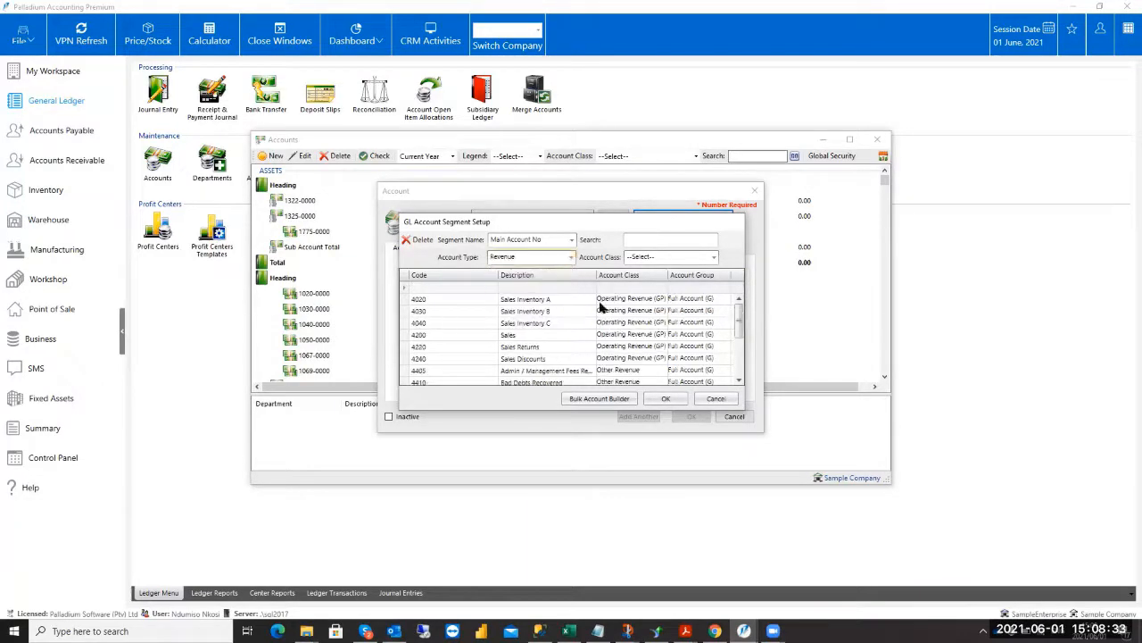
{"action": "left_click_drag", "start_coordinate": [738, 314], "coordinate": [726, 353]}
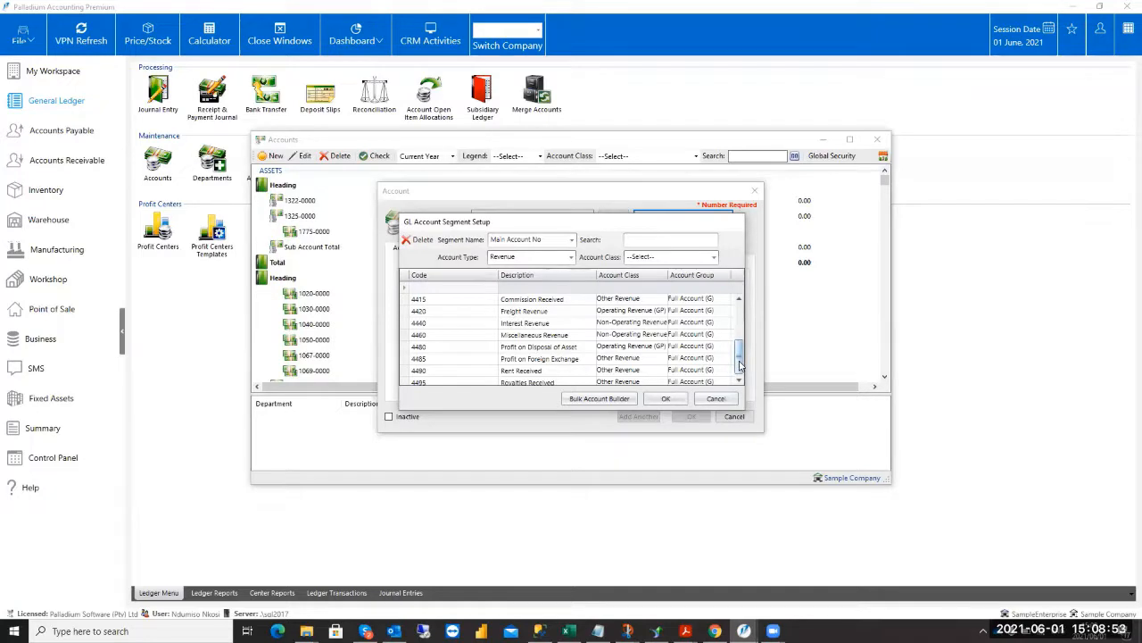
{"action": "left_click_drag", "start_coordinate": [749, 286], "coordinate": [611, 109]}
{"action": "left_click", "coordinate": [602, 89]}
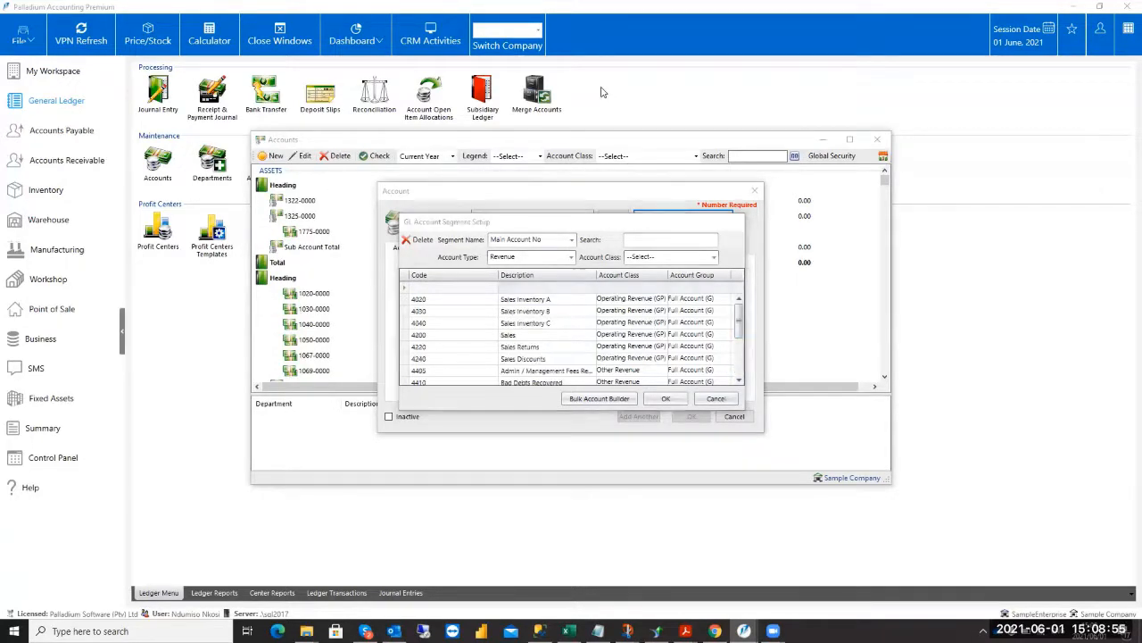
Add a new main account segment with code 4500 and description Rent Income.
{"action": "left_click", "coordinate": [435, 286]}
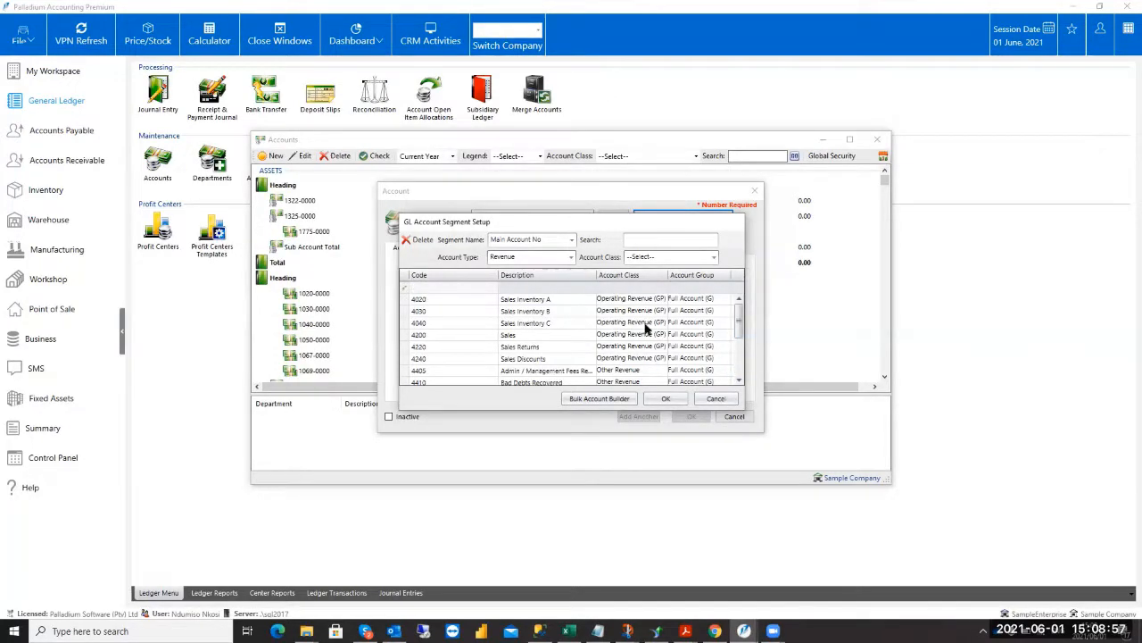
{"action": "mouse_move", "coordinate": [741, 319]}
{"action": "left_mouse_down"}
{"action": "mouse_move", "coordinate": [745, 382]}
{"action": "mouse_move", "coordinate": [737, 312]}
{"action": "left_mouse_up"}
{"action": "type", "text": "4500"}
{"action": "key", "text": "Tab"}
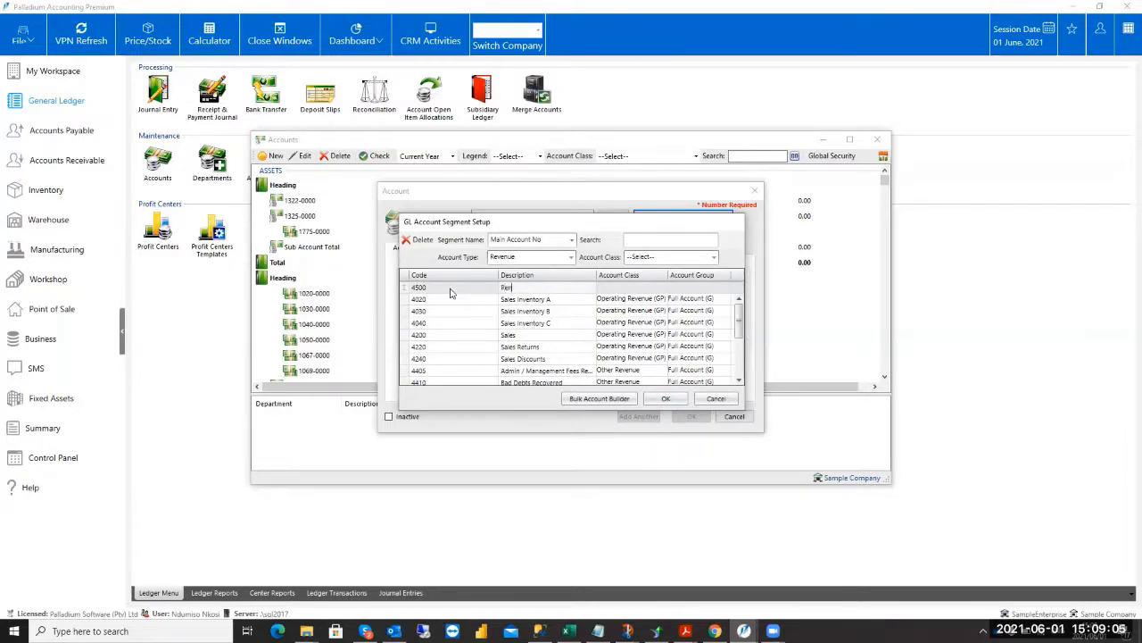
{"action": "type", "text": "Rent Income"}
{"action": "key", "text": "Tab"}
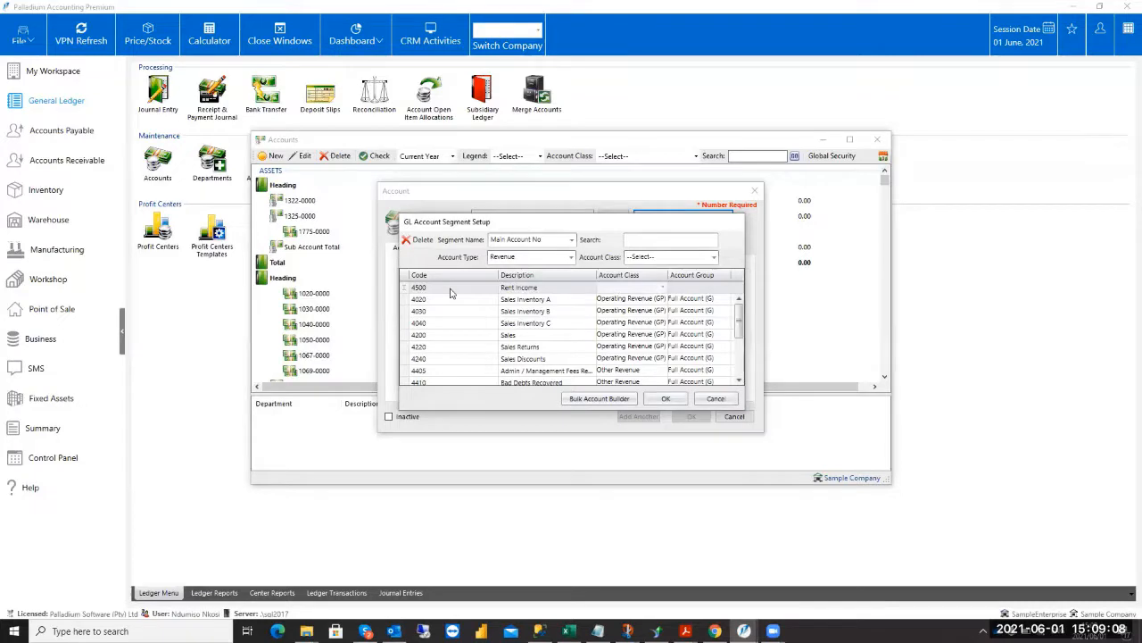
Assign the Rent Income segment the Other Revenue class and the Full Account (G) group, and save the setup.
{"action": "left_click", "coordinate": [663, 288]}
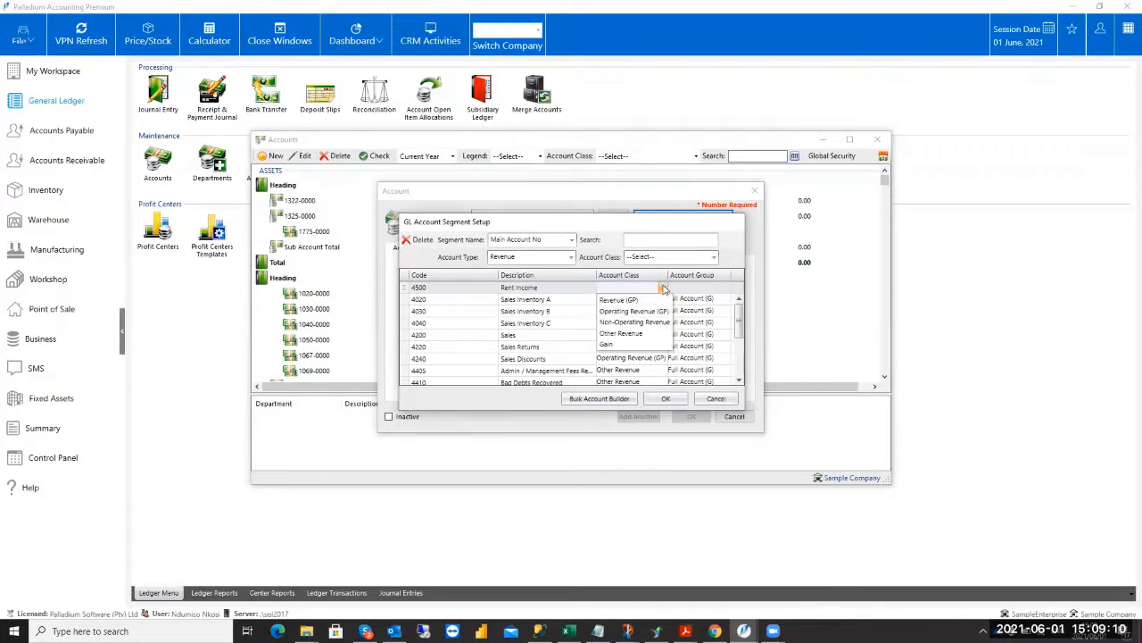
{"action": "left_click", "coordinate": [621, 332]}
{"action": "left_click", "coordinate": [728, 282]}
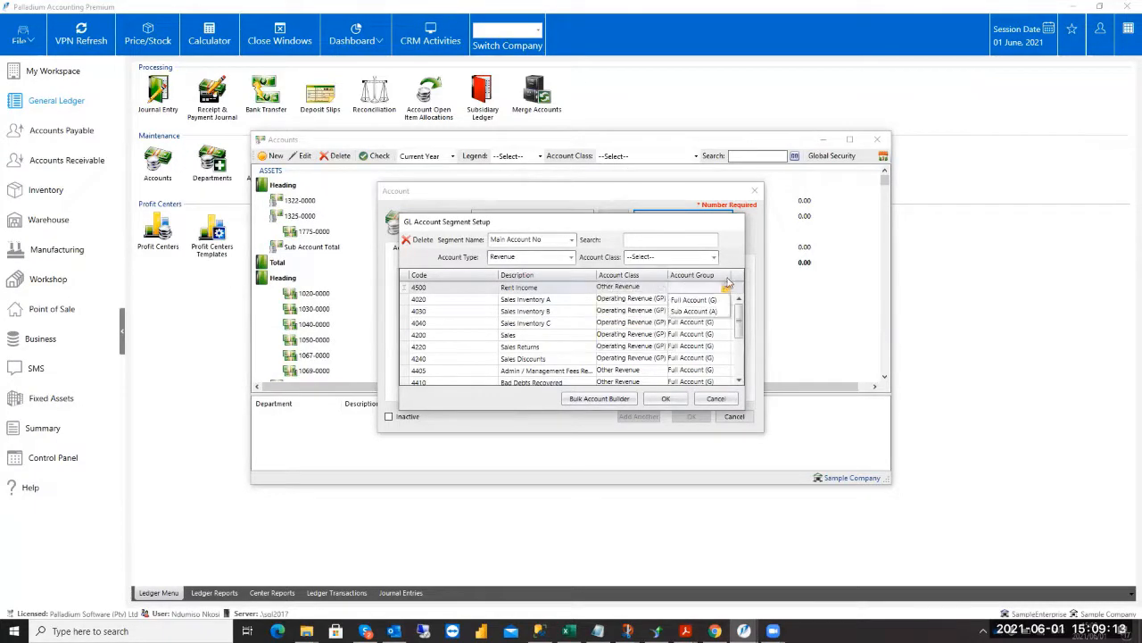
{"action": "left_click", "coordinate": [701, 300]}
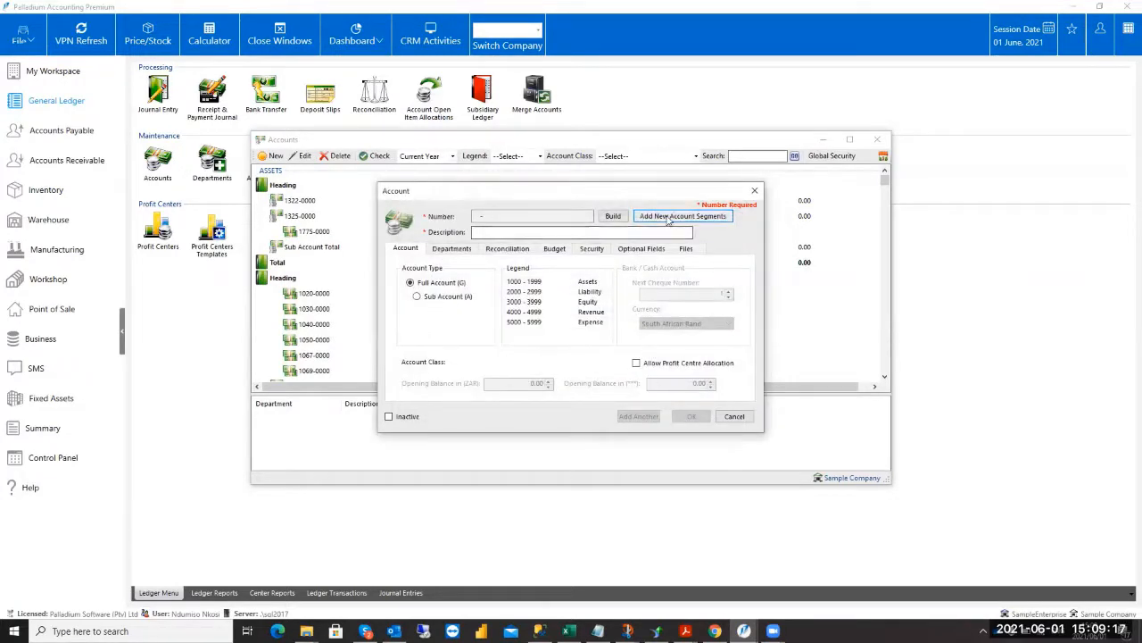
Reopen the account segment setup, examine the Department segments and close it without changes.
{"action": "left_click", "coordinate": [667, 218]}
{"action": "left_click", "coordinate": [570, 235]}
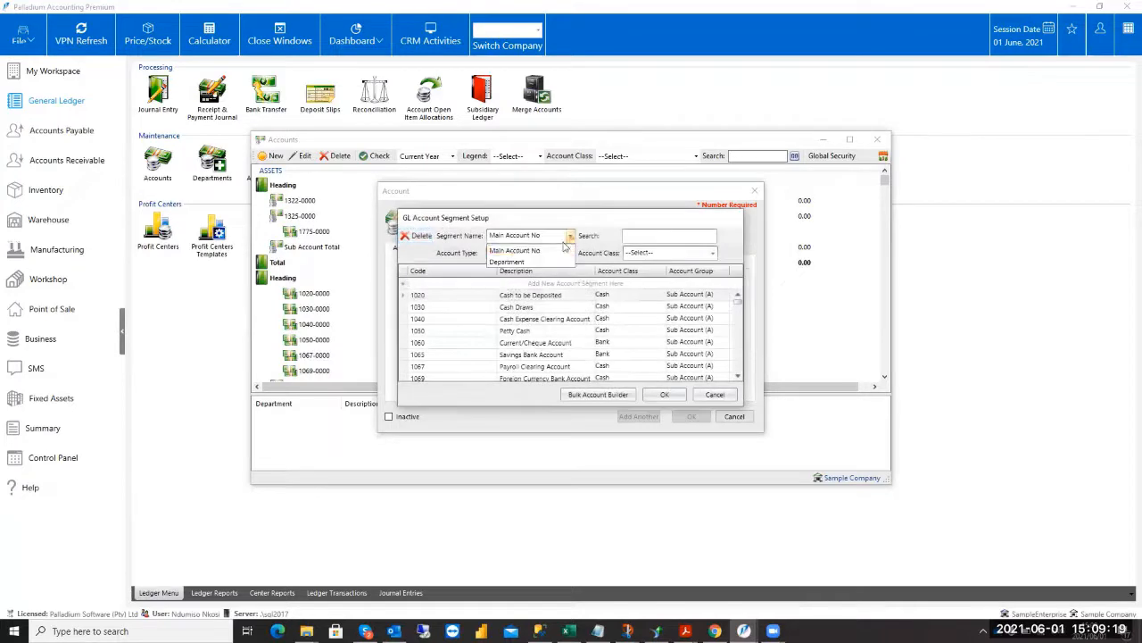
{"action": "left_click", "coordinate": [525, 262]}
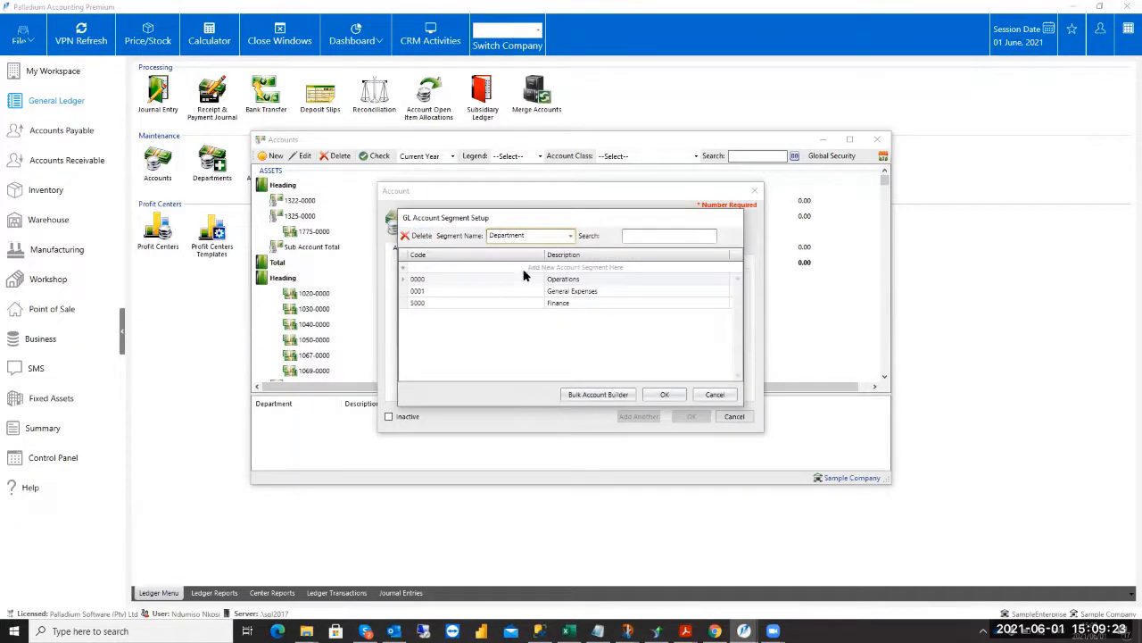
{"action": "left_click", "coordinate": [420, 282]}
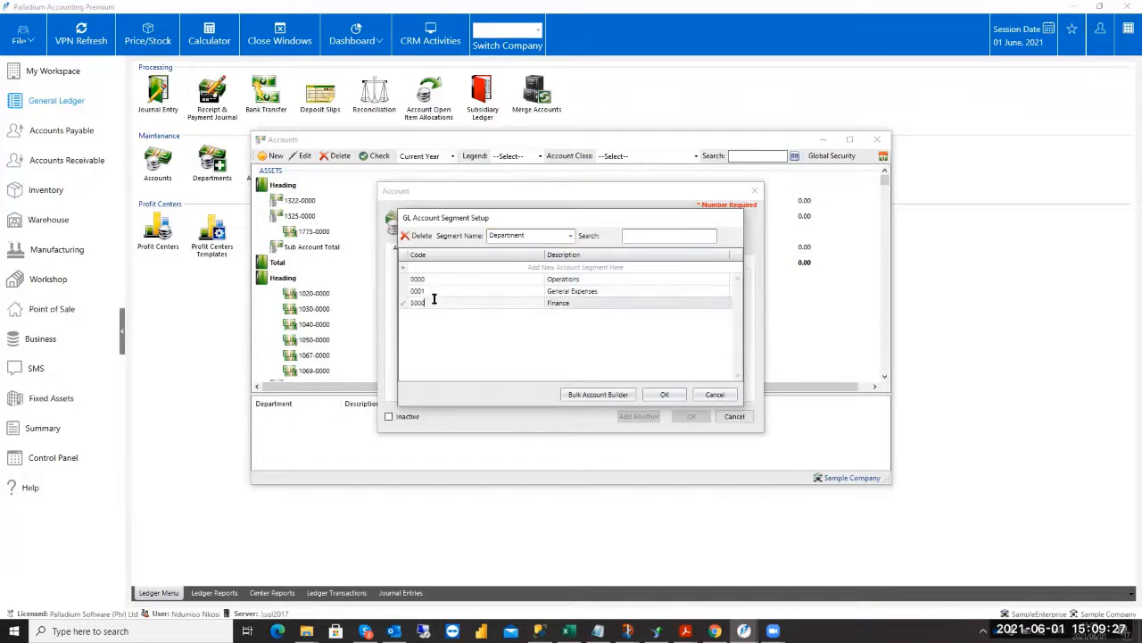
{"action": "left_click", "coordinate": [427, 292]}
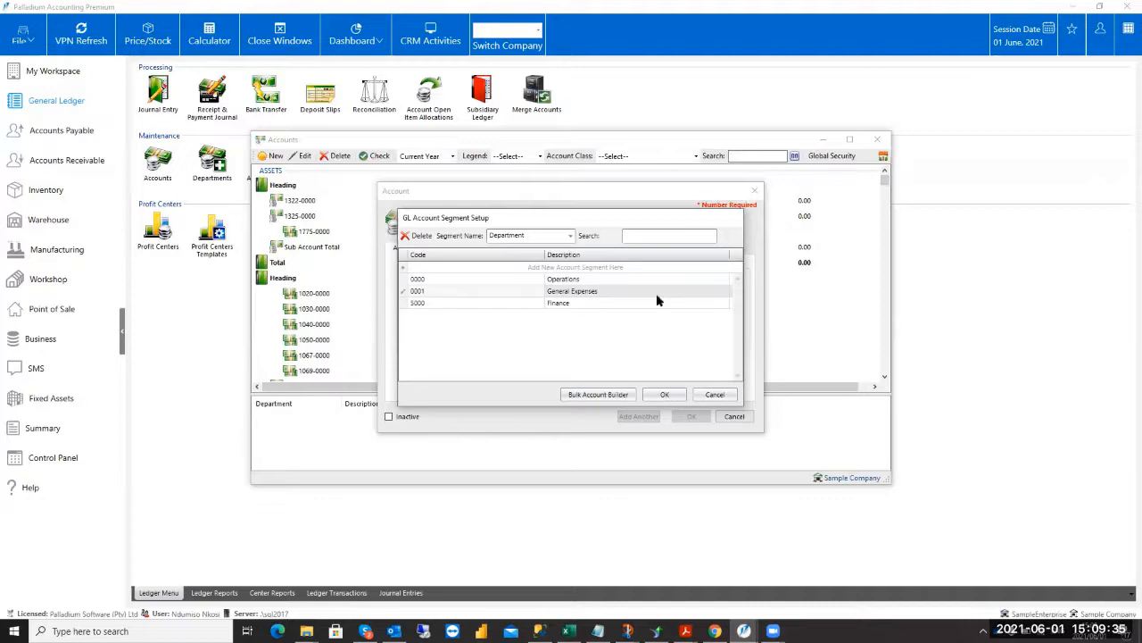
{"action": "left_click", "coordinate": [715, 394]}
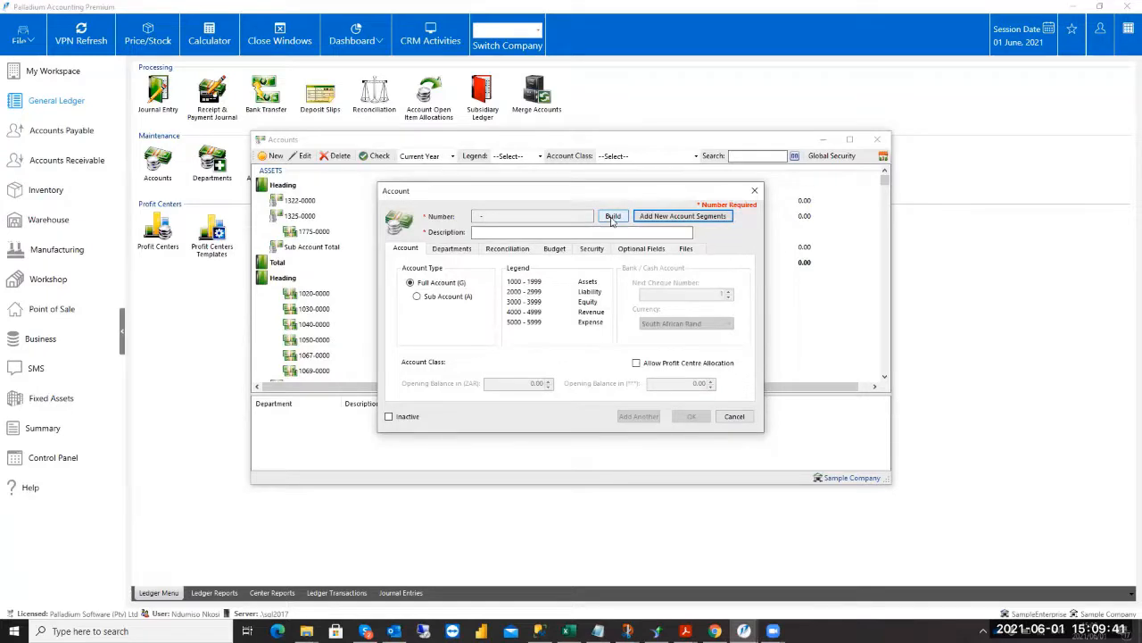
Build the account number 4500-0000 from the 4500 Rent Income segment and the 0000 Operations department, with the description Rent Income.
{"action": "left_click", "coordinate": [613, 217]}
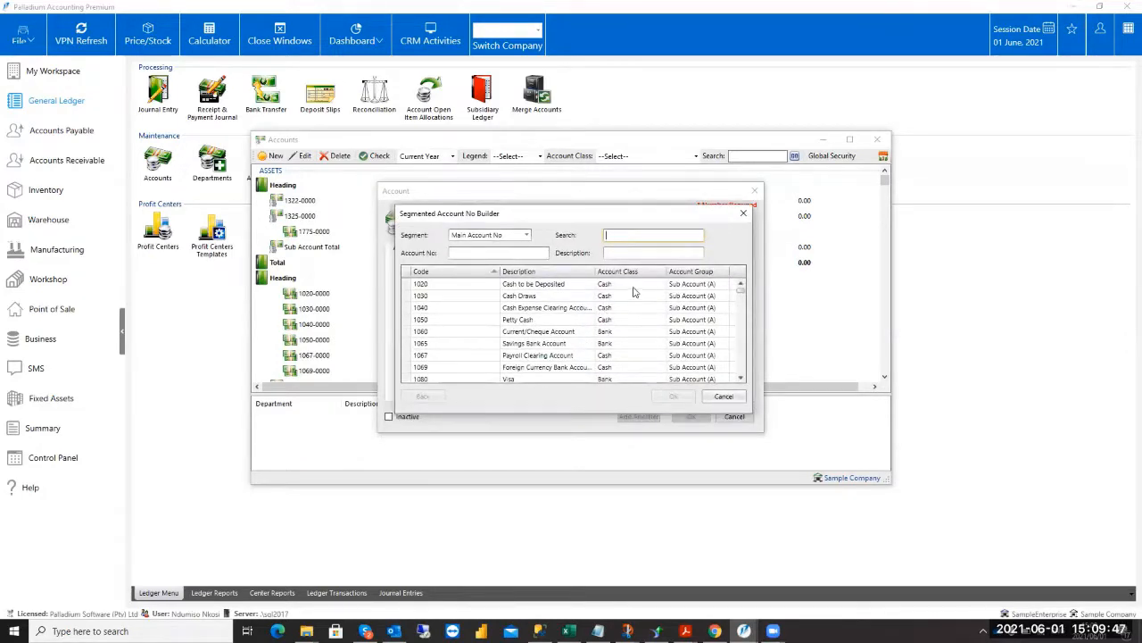
{"action": "type", "text": "4500"}
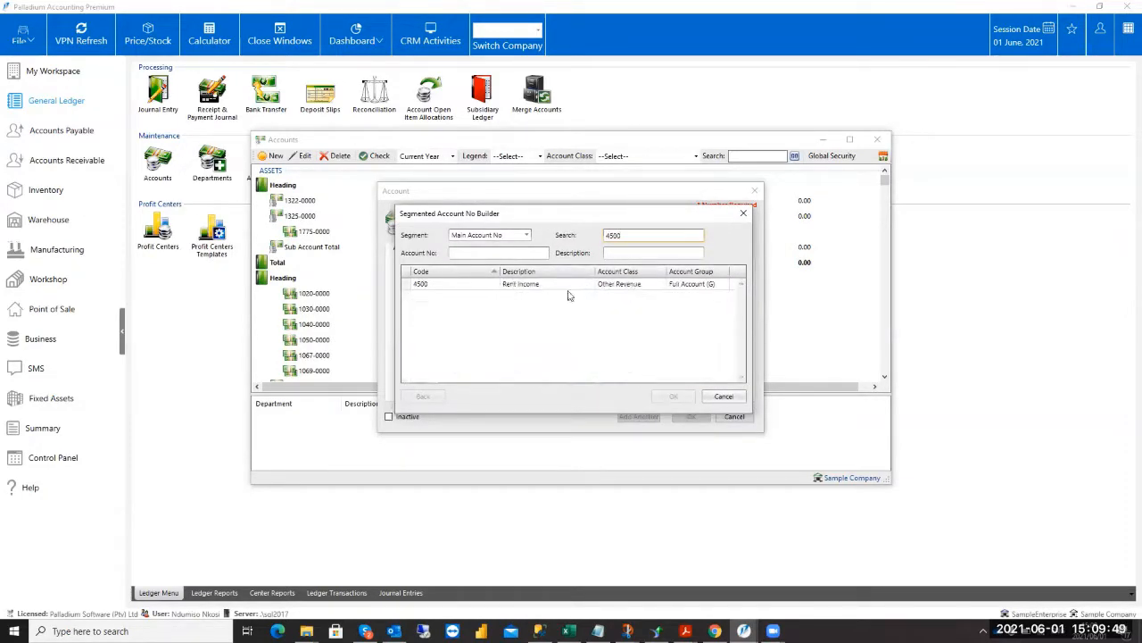
{"action": "double_click", "coordinate": [508, 284]}
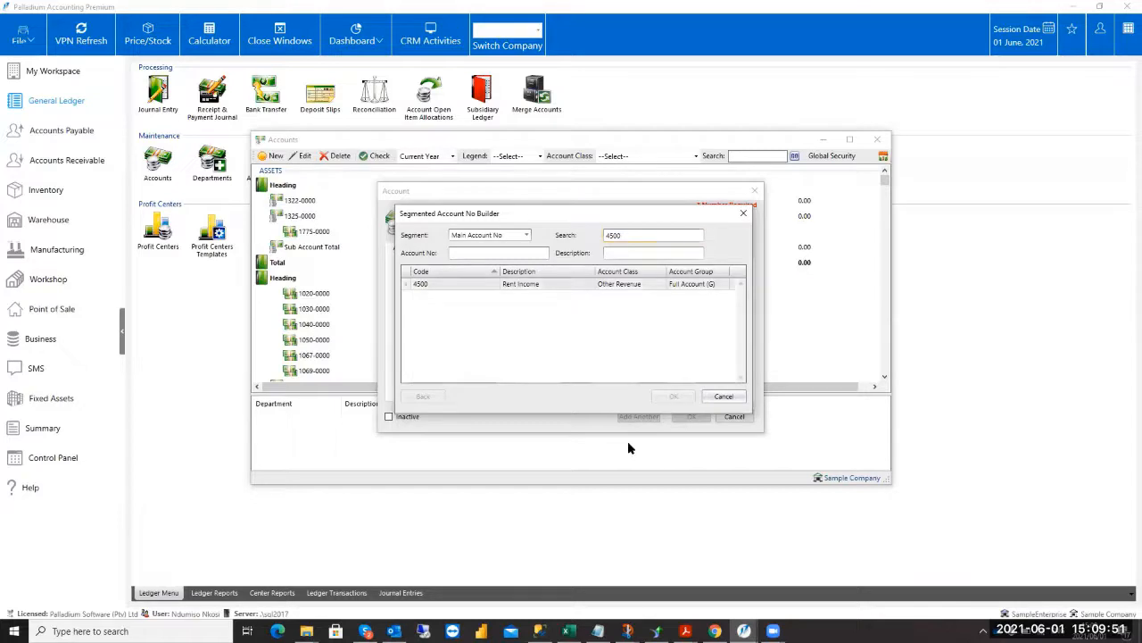
{"action": "left_click", "coordinate": [571, 286]}
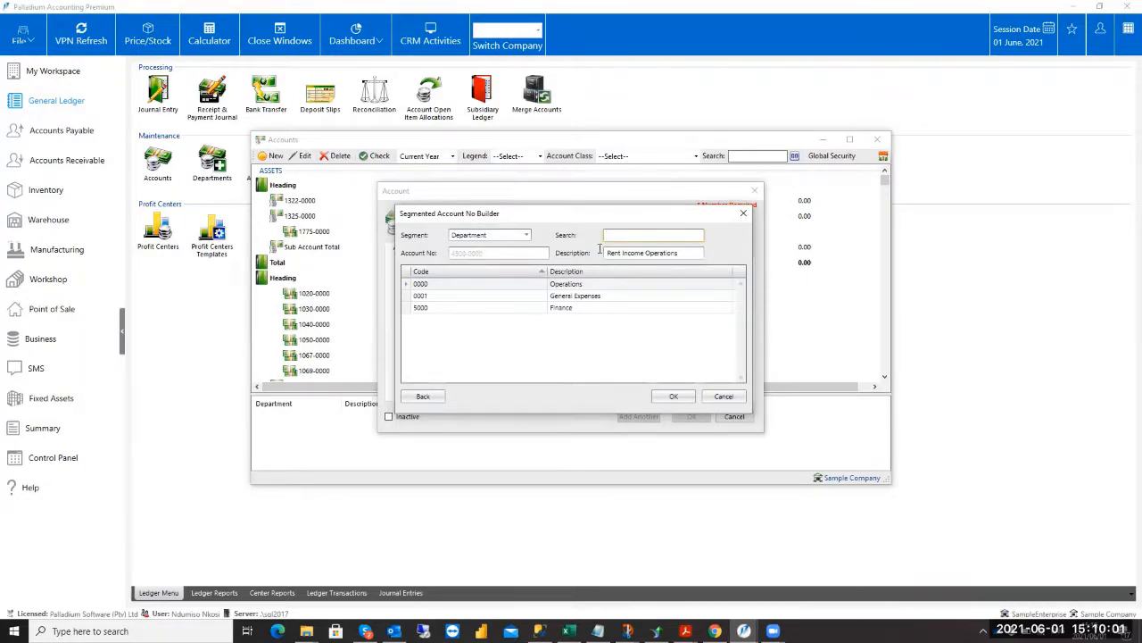
{"action": "left_click_drag", "start_coordinate": [682, 254], "coordinate": [605, 254]}
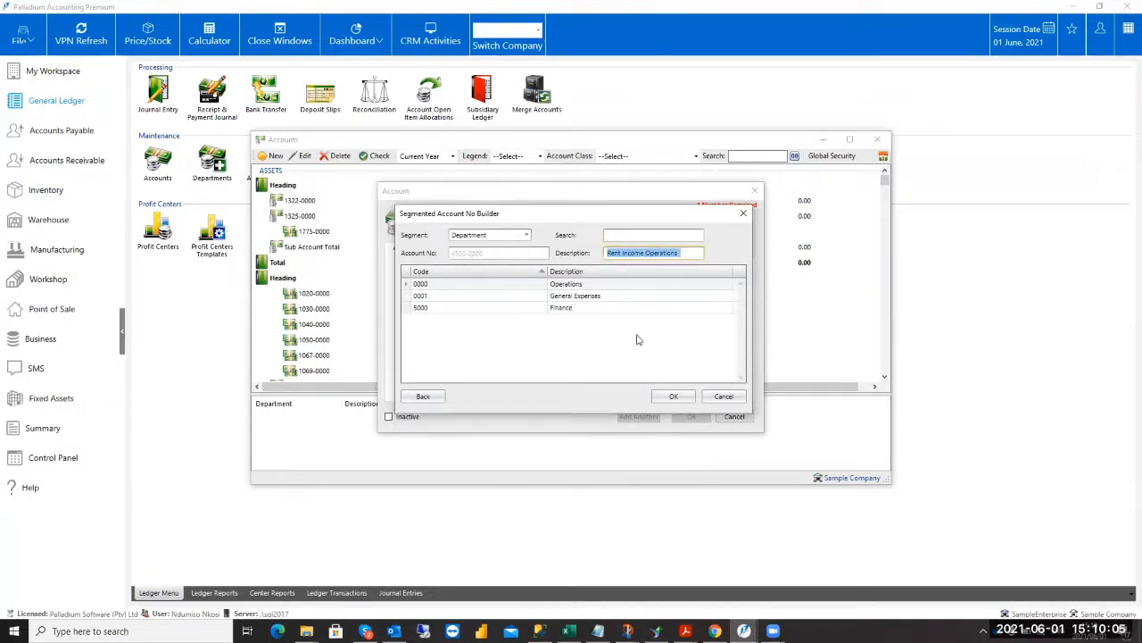
{"action": "left_click", "coordinate": [676, 397]}
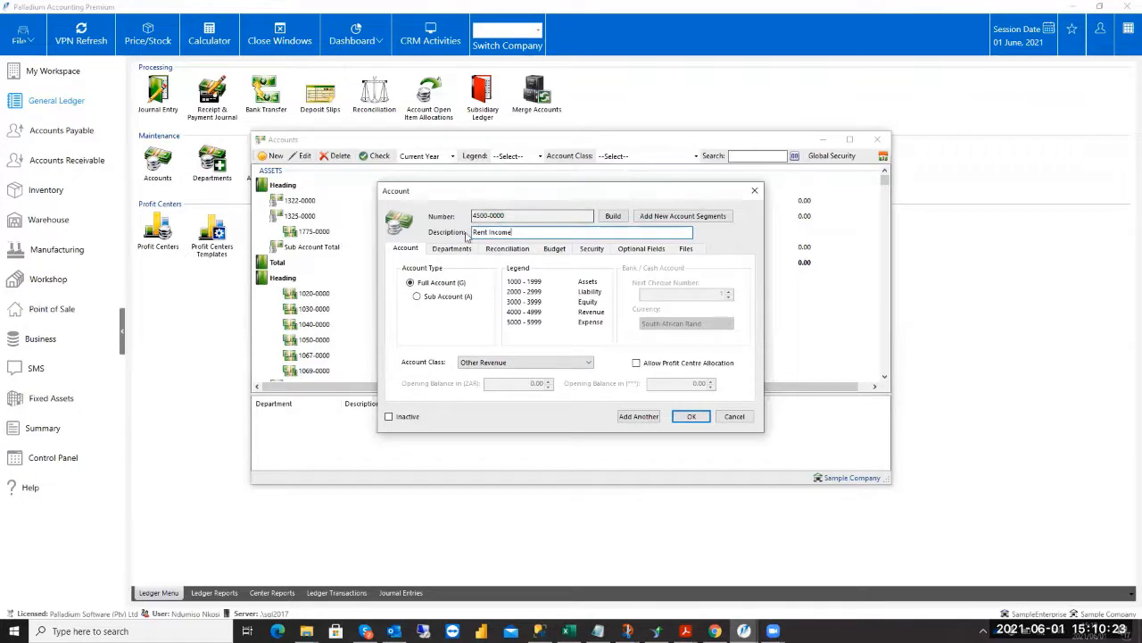
{"action": "left_click_drag", "start_coordinate": [508, 217], "coordinate": [472, 217]}
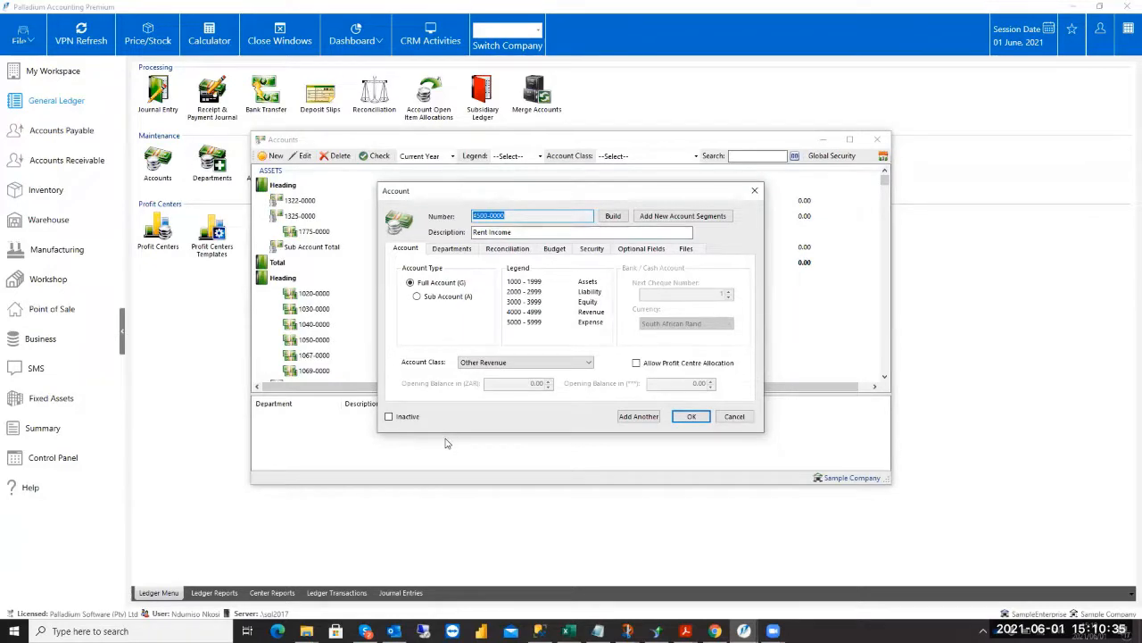
Assign department 1000, Sample Dept 1, to the Rent Income account.
{"action": "left_click", "coordinate": [452, 250]}
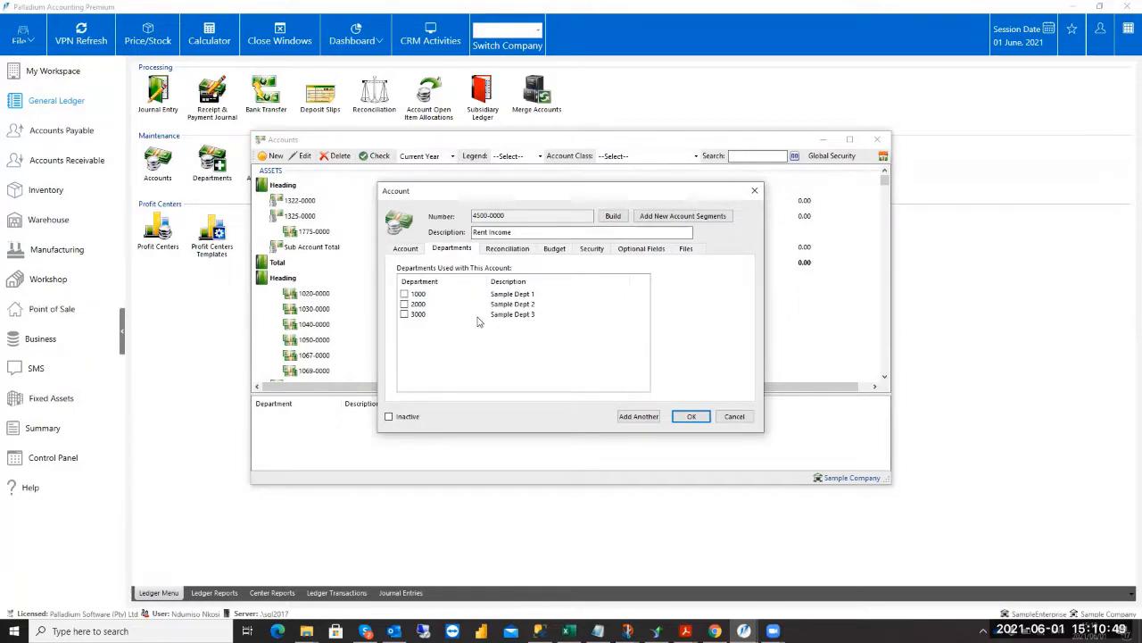
{"action": "left_click", "coordinate": [514, 232]}
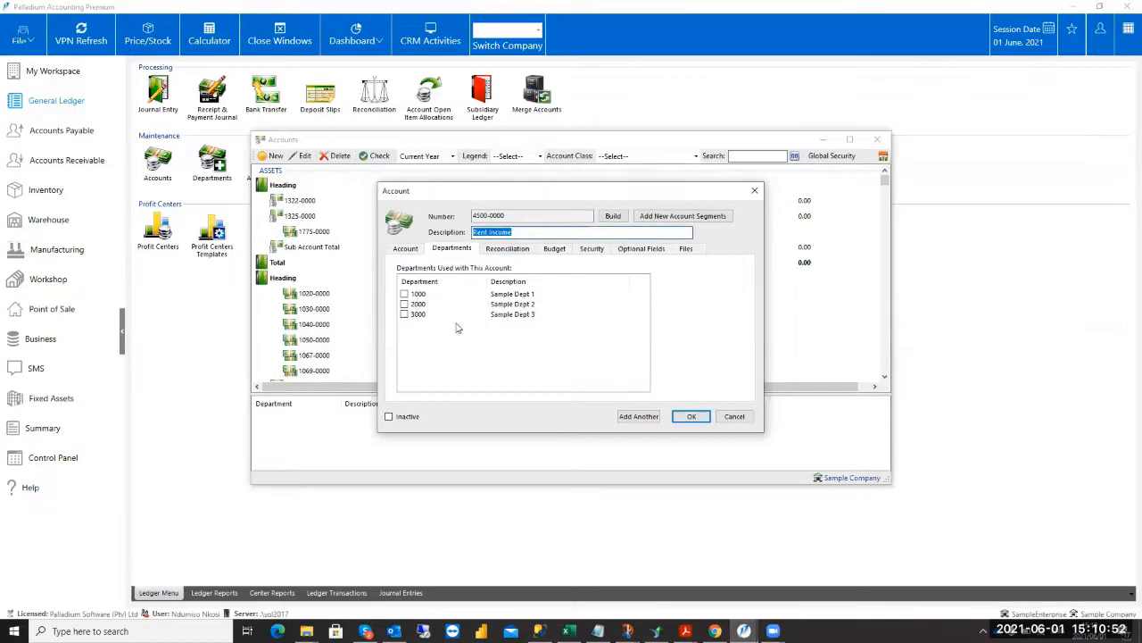
{"action": "left_click", "coordinate": [405, 295]}
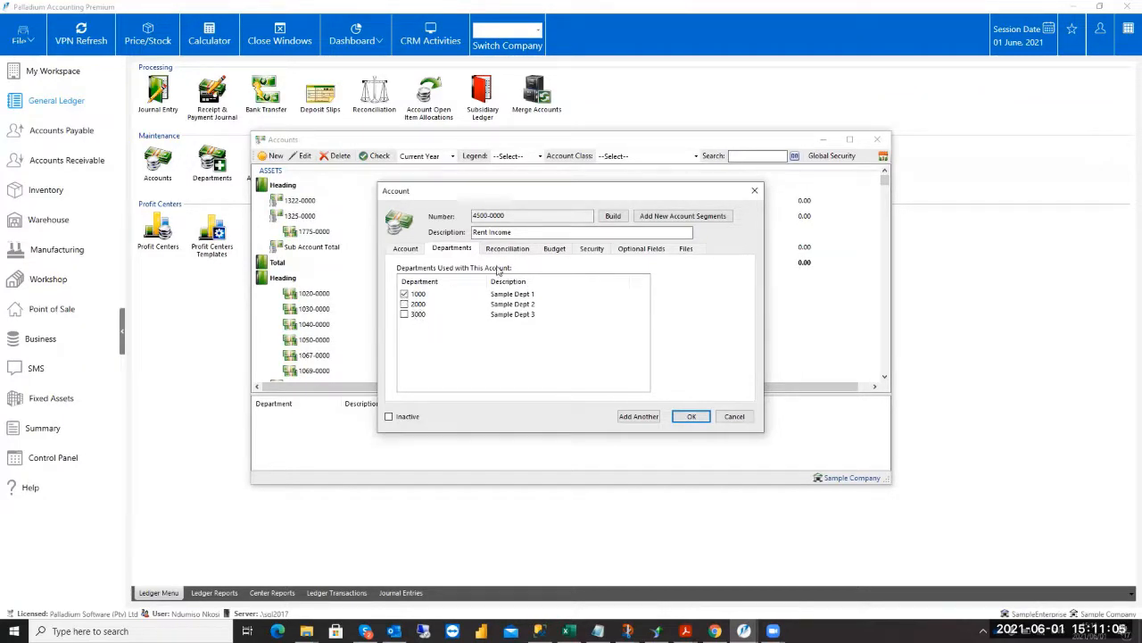
{"action": "left_click", "coordinate": [511, 232]}
{"action": "left_click_drag", "start_coordinate": [509, 232], "coordinate": [447, 248]}
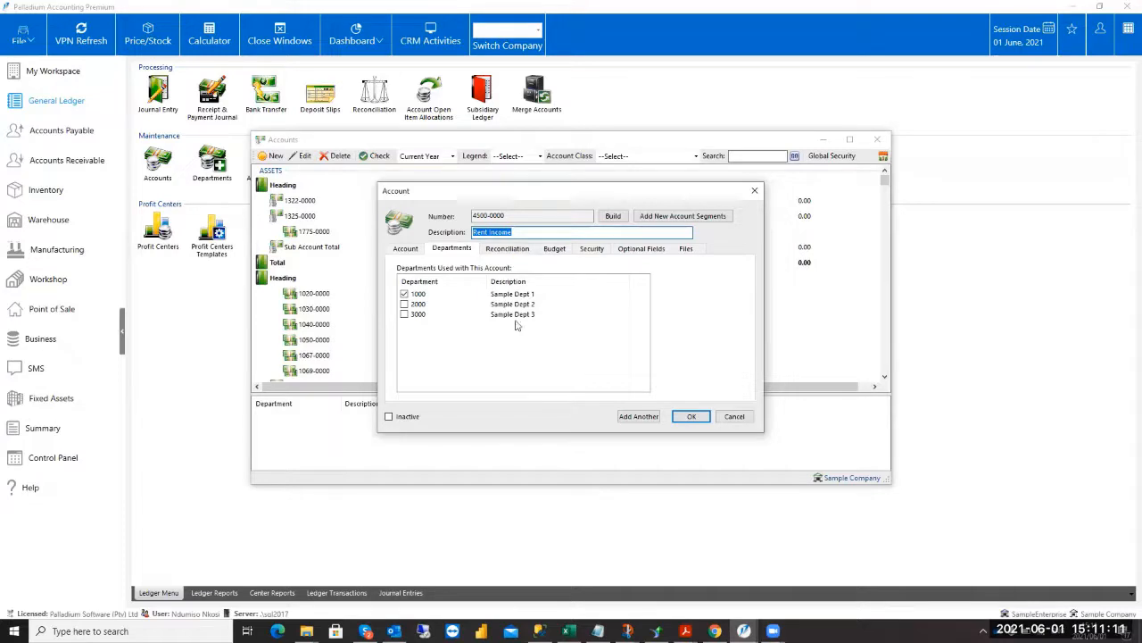
Enable budgeting for the Rent Income account with a total budgeted amount of 1 500 000.00 and allocate it to the periods.
{"action": "left_click", "coordinate": [503, 250]}
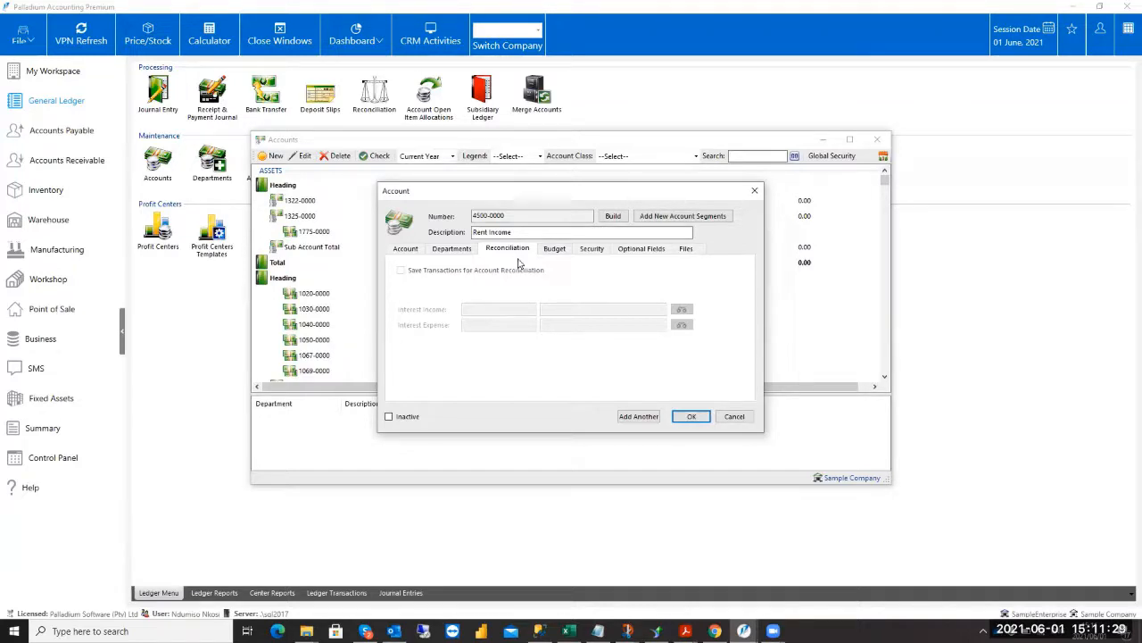
{"action": "left_click", "coordinate": [555, 254]}
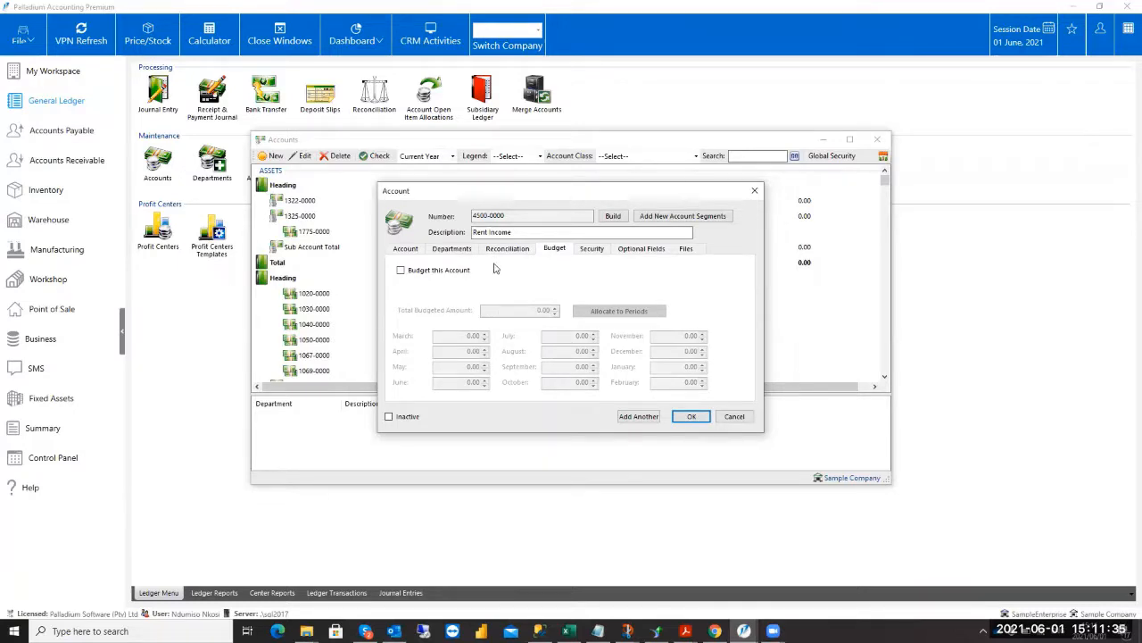
{"action": "left_click_drag", "start_coordinate": [515, 232], "coordinate": [434, 247]}
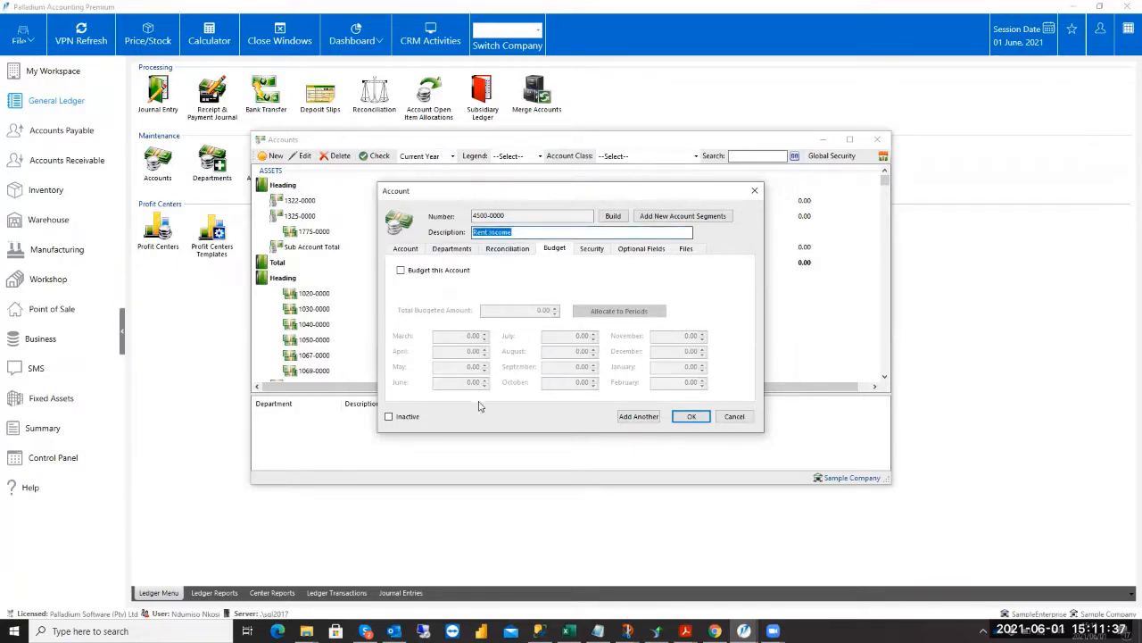
{"action": "left_click", "coordinate": [402, 271]}
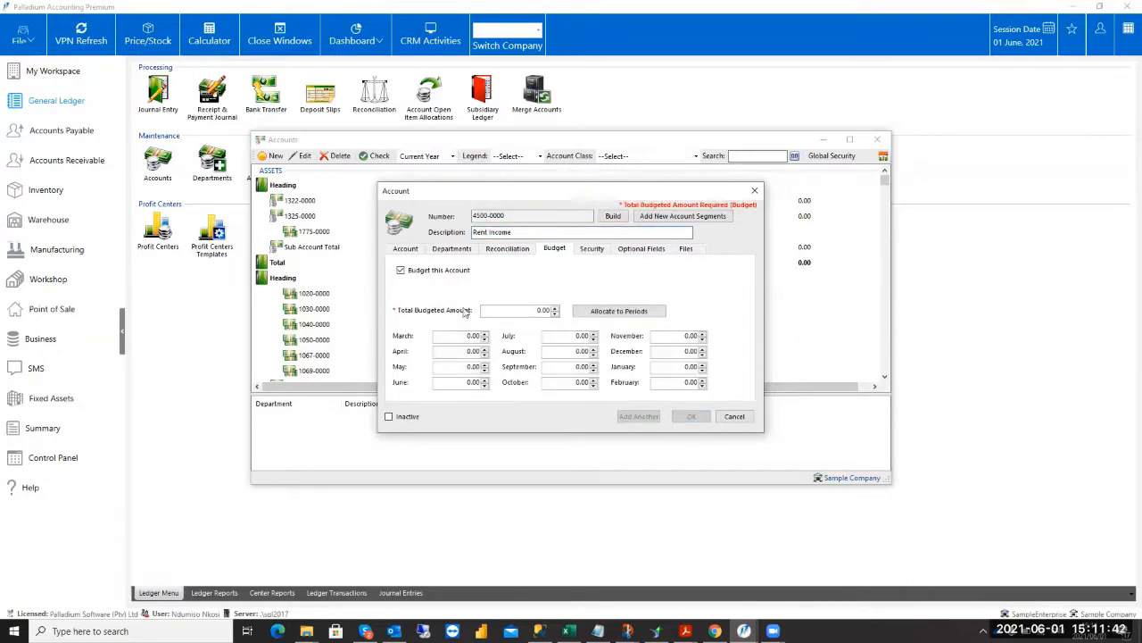
{"action": "left_click", "coordinate": [546, 310]}
{"action": "type", "text": "150000"}
{"action": "left_click", "coordinate": [625, 315]}
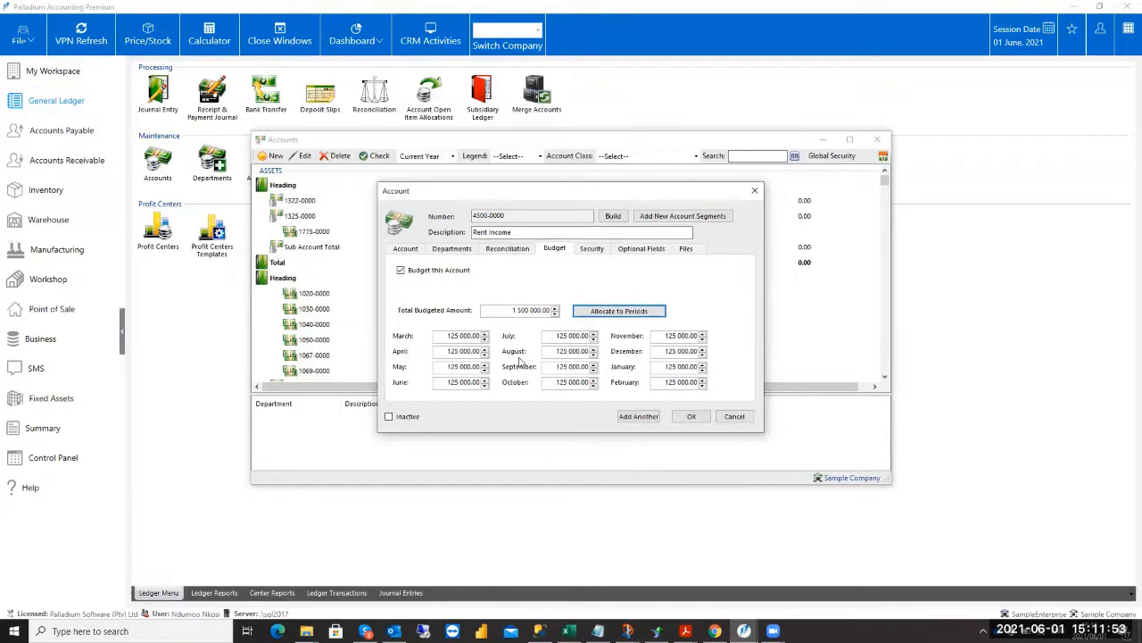
{"action": "left_click", "coordinate": [442, 340]}
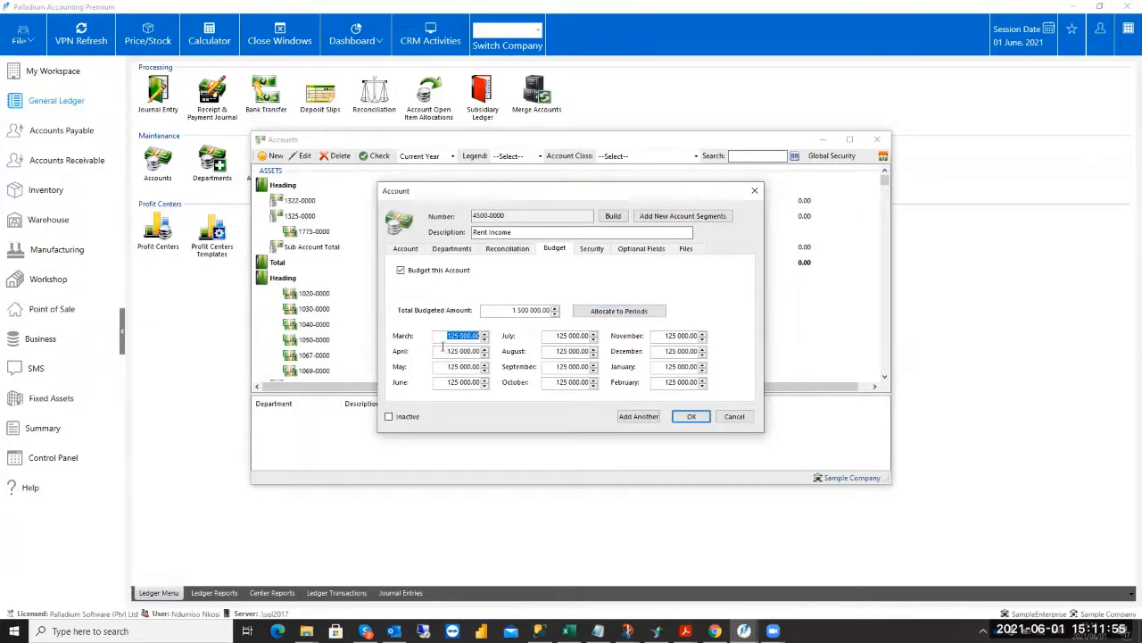
{"action": "left_click", "coordinate": [444, 351]}
{"action": "left_click", "coordinate": [448, 367]}
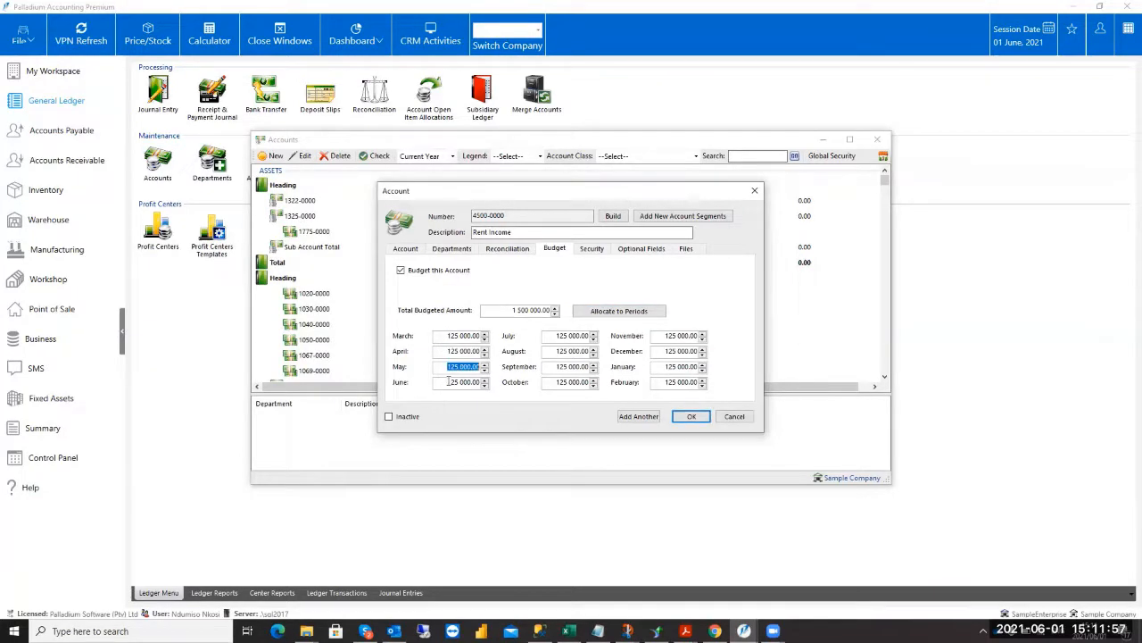
{"action": "left_click", "coordinate": [448, 381]}
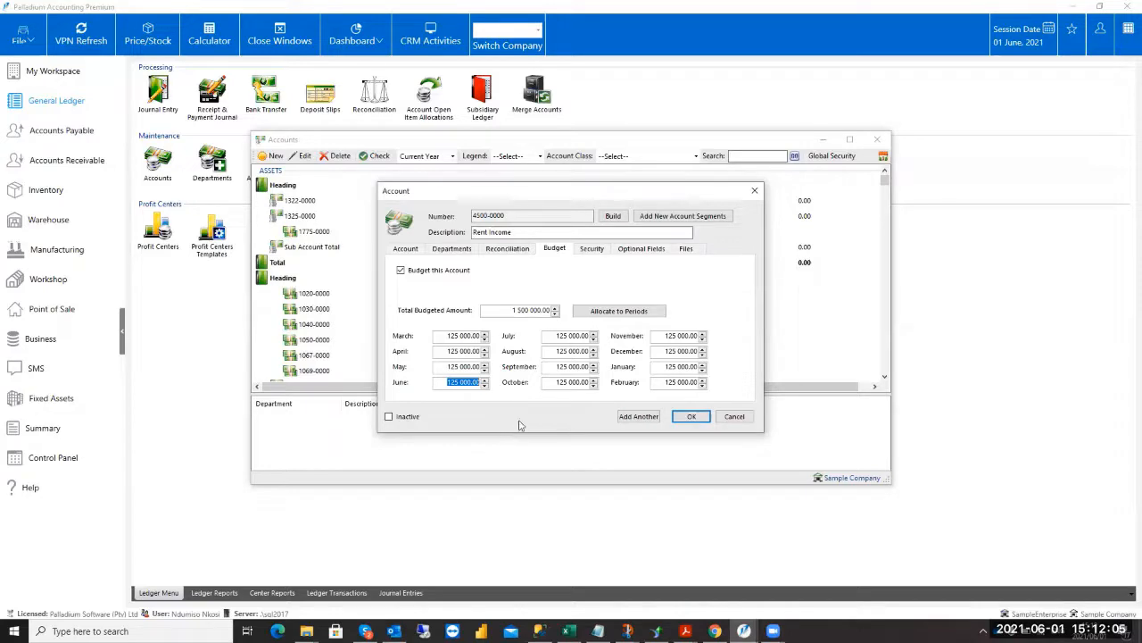
{"action": "left_click", "coordinate": [514, 307]}
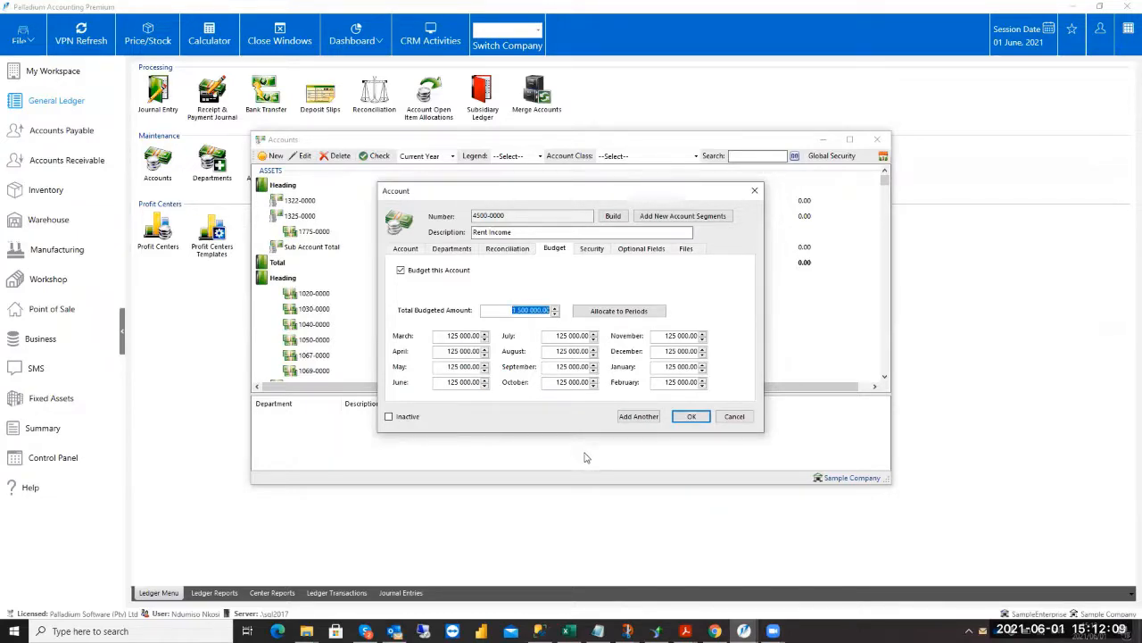
Check the account's security, optional fields and attached files, and save the Rent Income account.
{"action": "left_click", "coordinate": [585, 249]}
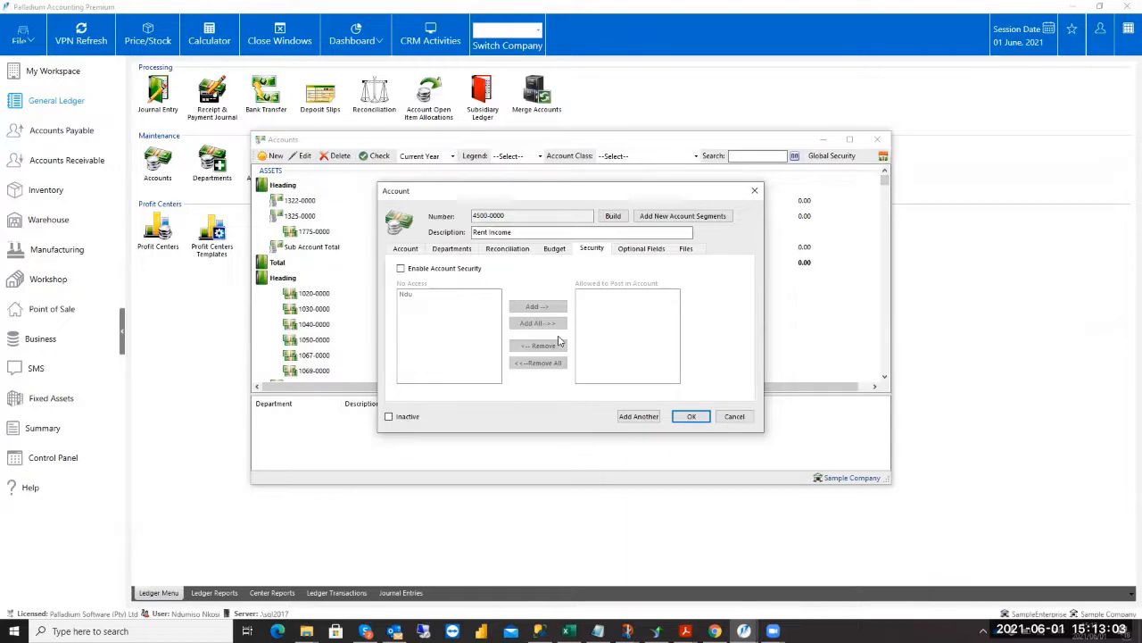
{"action": "left_click", "coordinate": [641, 252]}
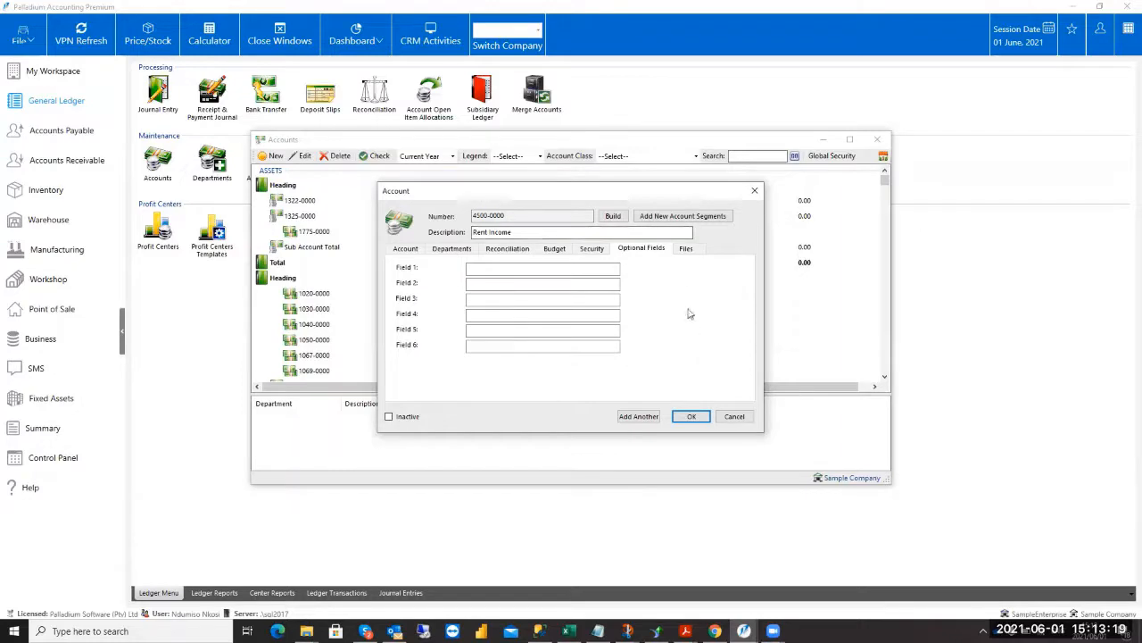
{"action": "left_click", "coordinate": [684, 249]}
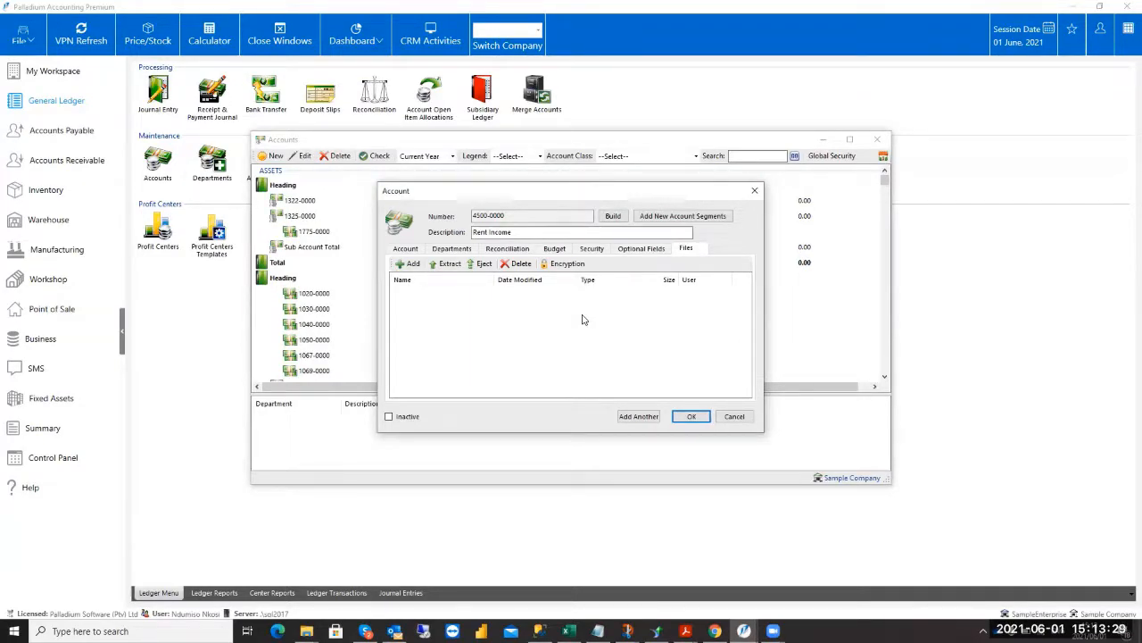
{"action": "left_click", "coordinate": [510, 233]}
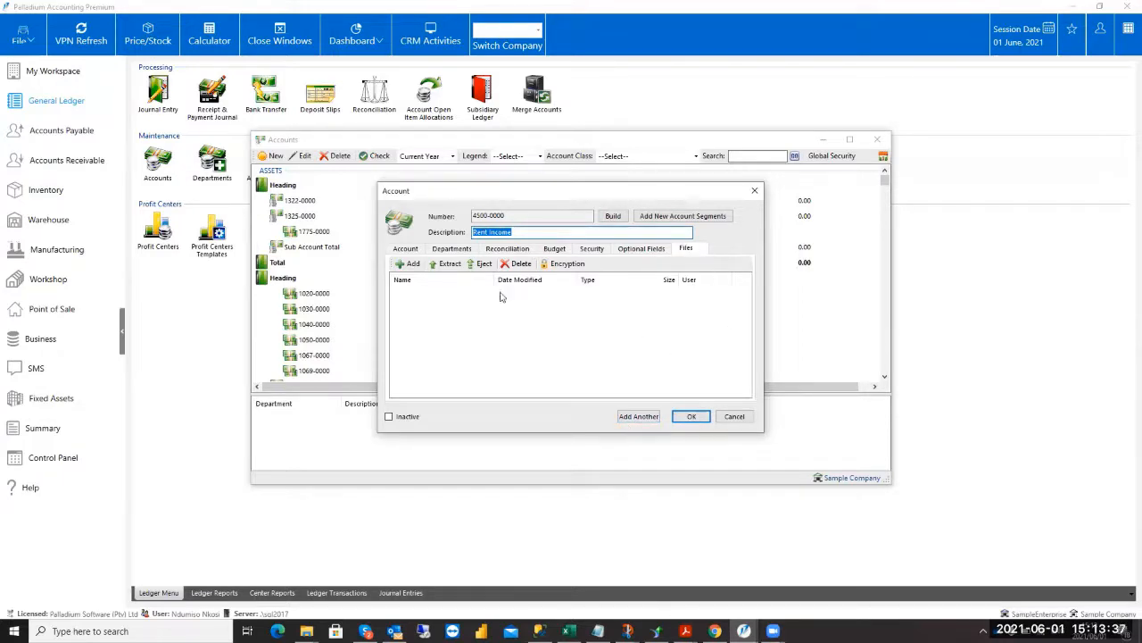
{"action": "left_click", "coordinate": [692, 416]}
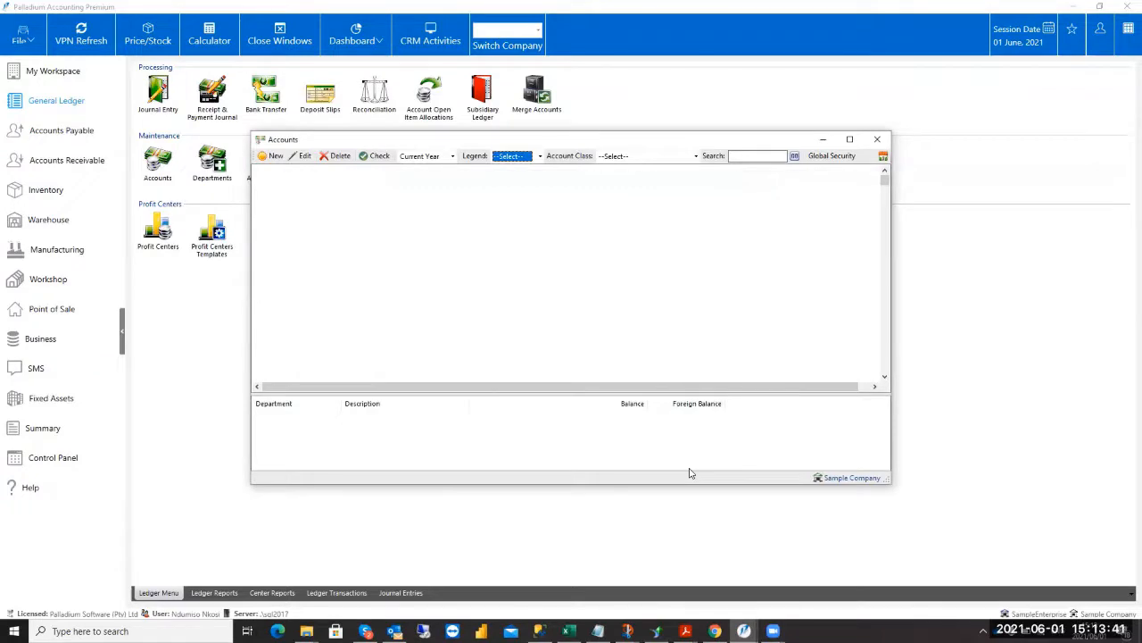
Search the accounts list for "rent i", view the departments of the Rent Income account and close the list.
{"action": "left_click", "coordinate": [748, 157]}
{"action": "type", "text": "r"}
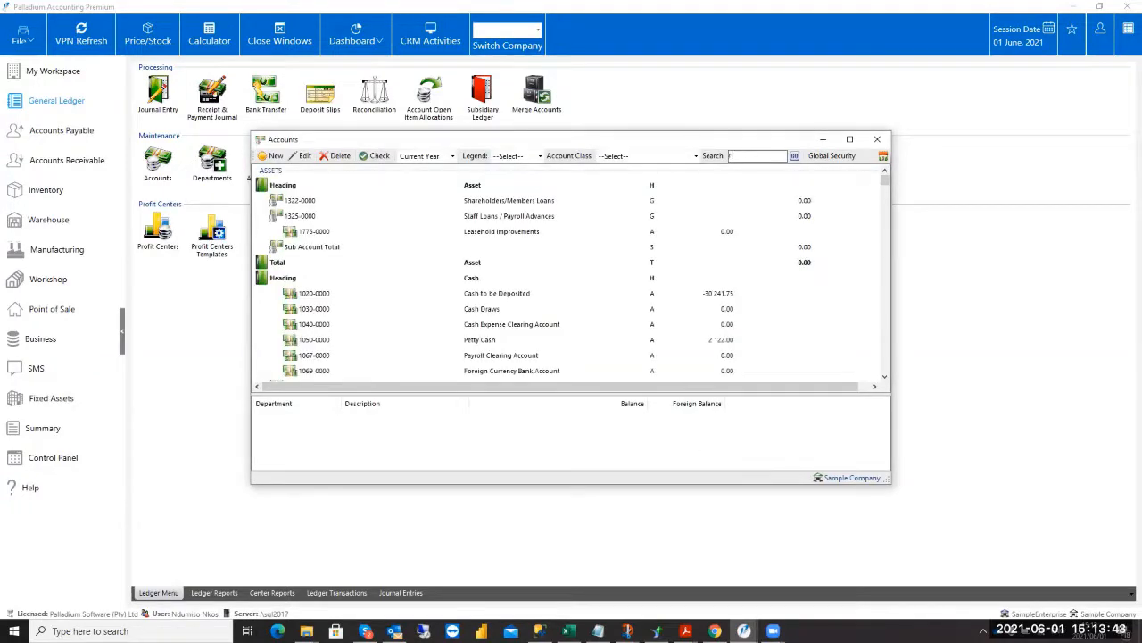
{"action": "type", "text": "ent i"}
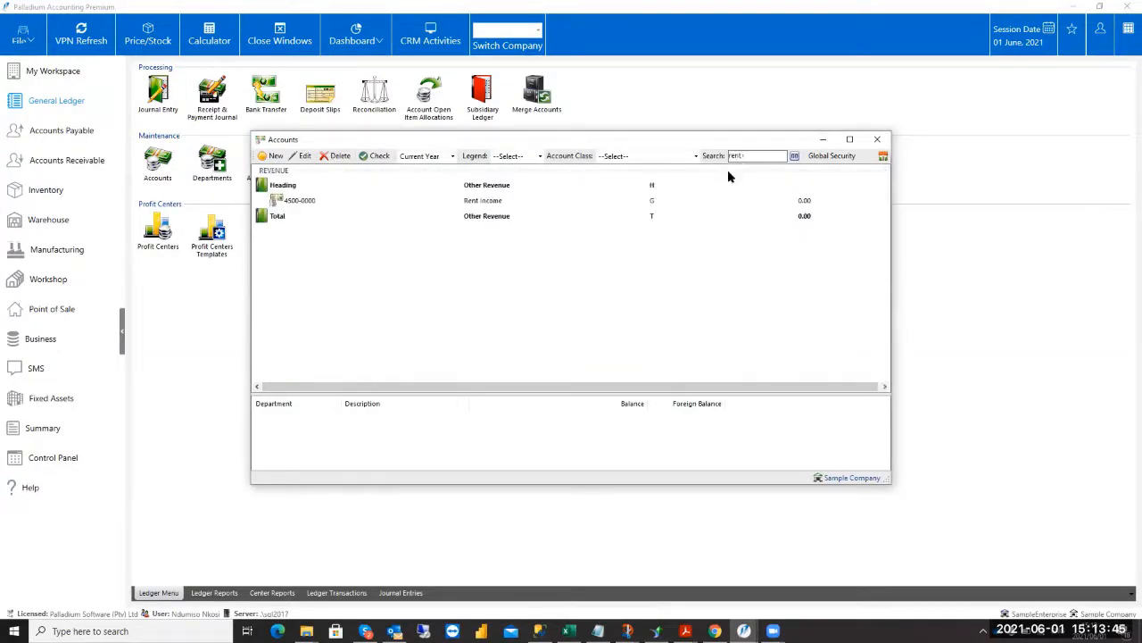
{"action": "left_click", "coordinate": [460, 205]}
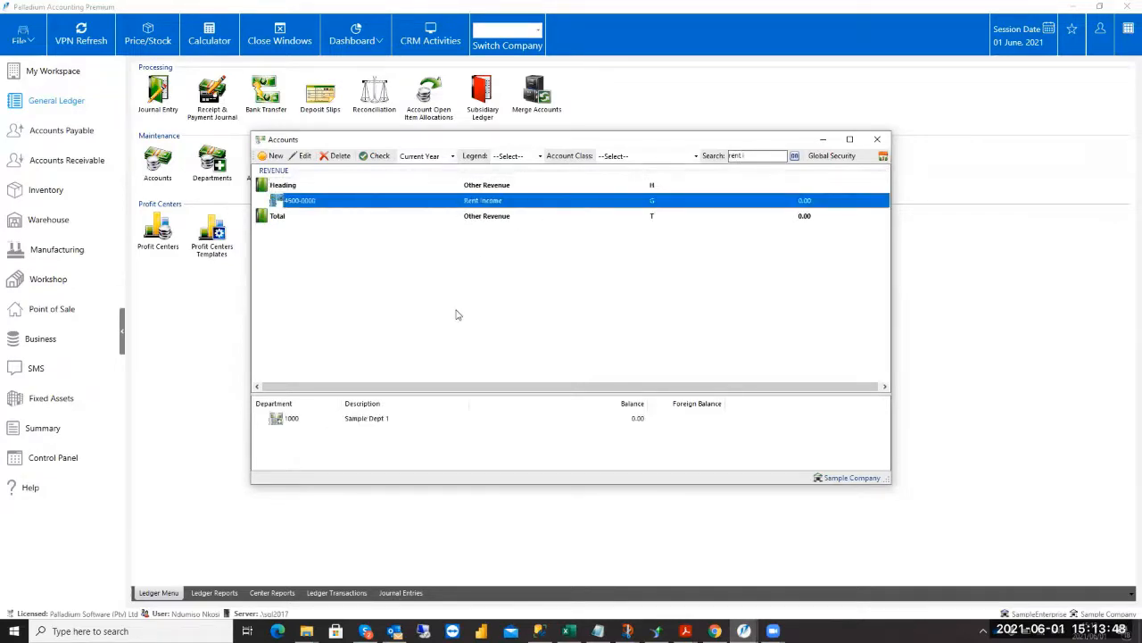
{"action": "left_click", "coordinate": [873, 139]}
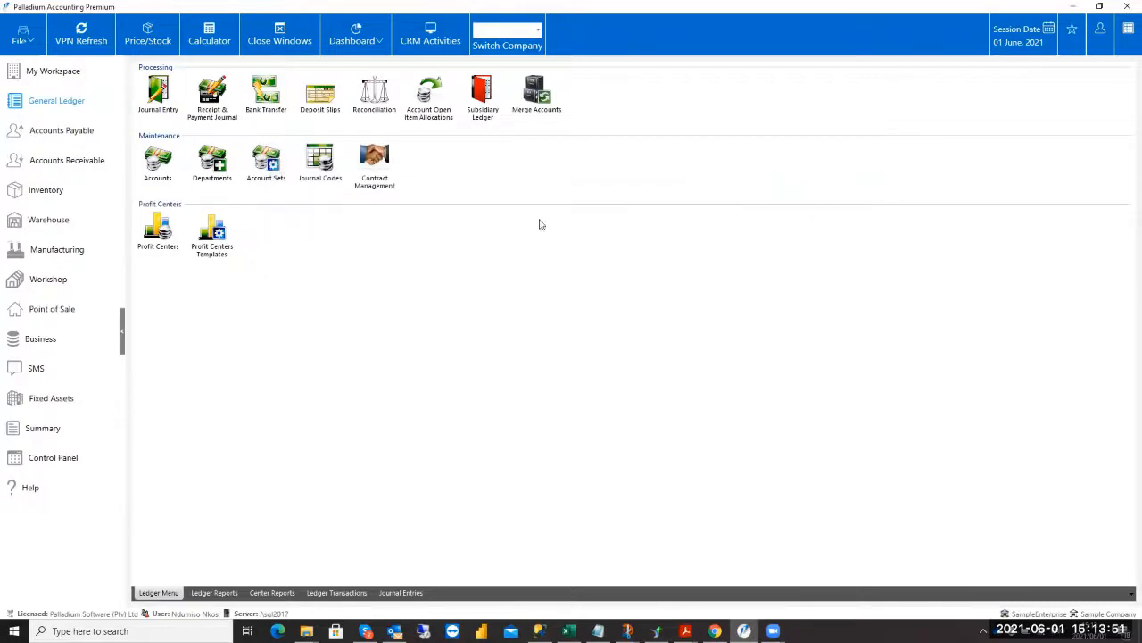
Start a new general ledger department and set its number to 4000.
{"action": "double_click", "coordinate": [217, 170]}
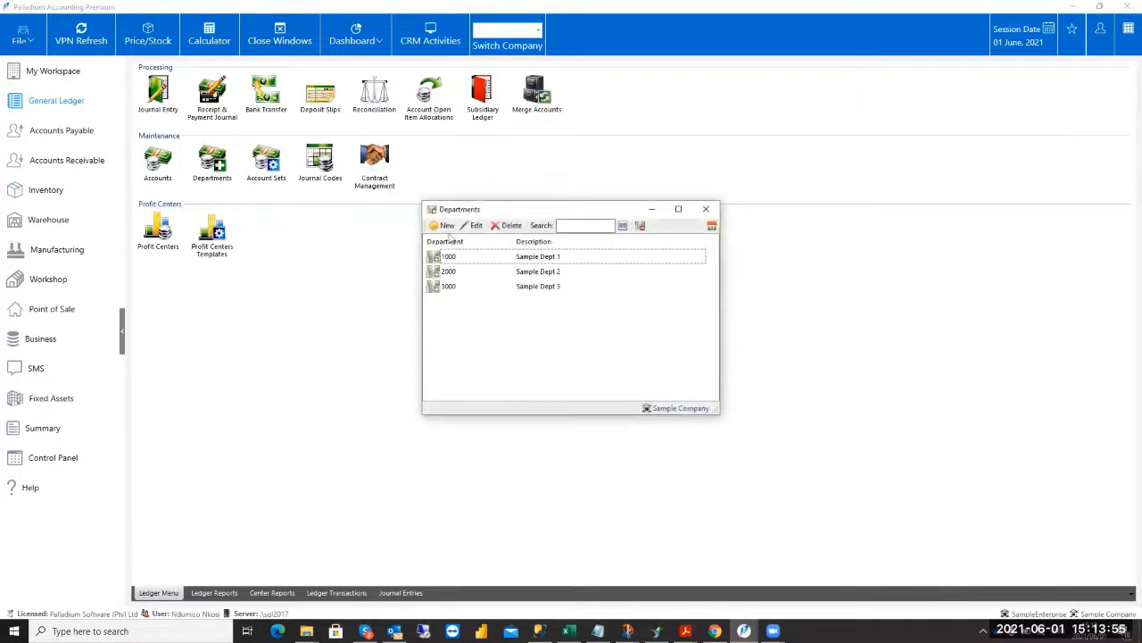
{"action": "left_click", "coordinate": [442, 225]}
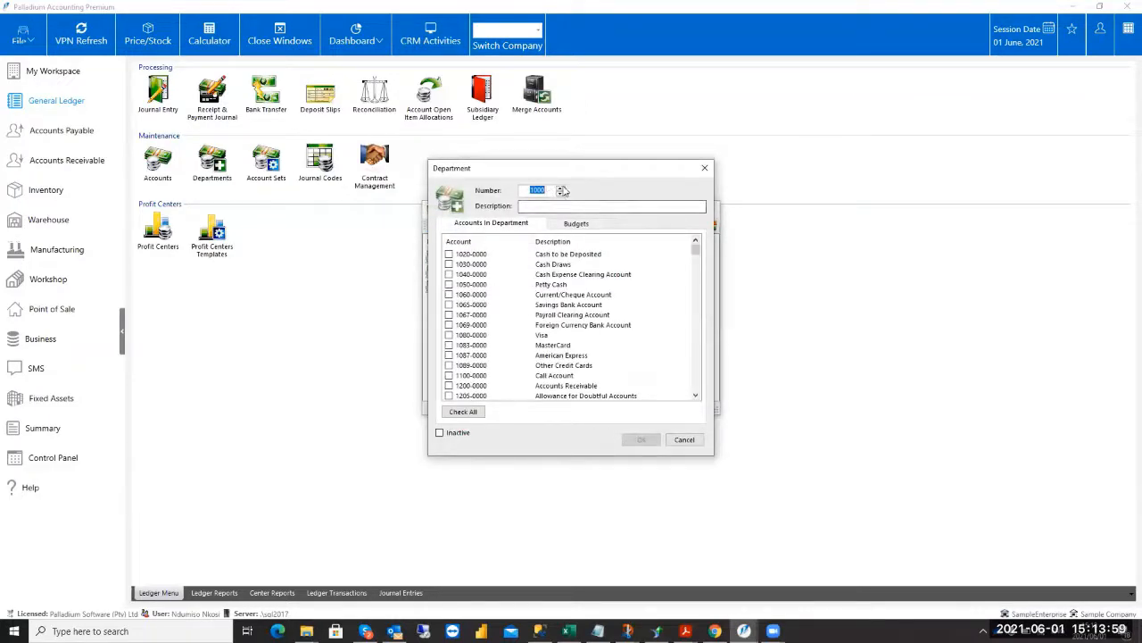
{"action": "left_click", "coordinate": [705, 168]}
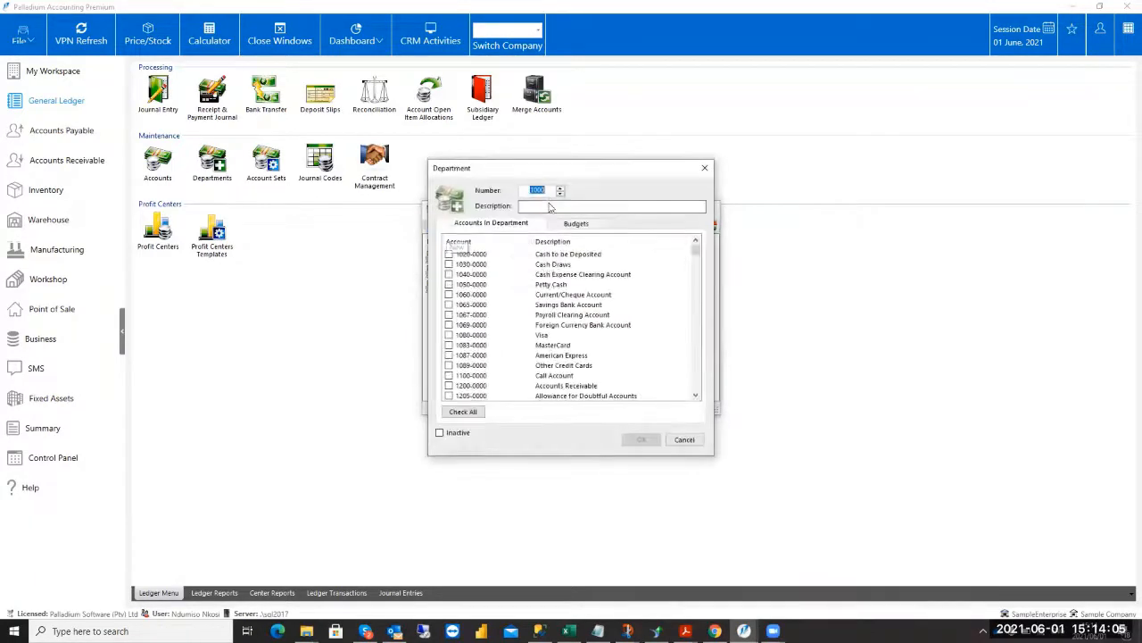
{"action": "type", "text": "4000"}
{"action": "left_click", "coordinate": [548, 205]}
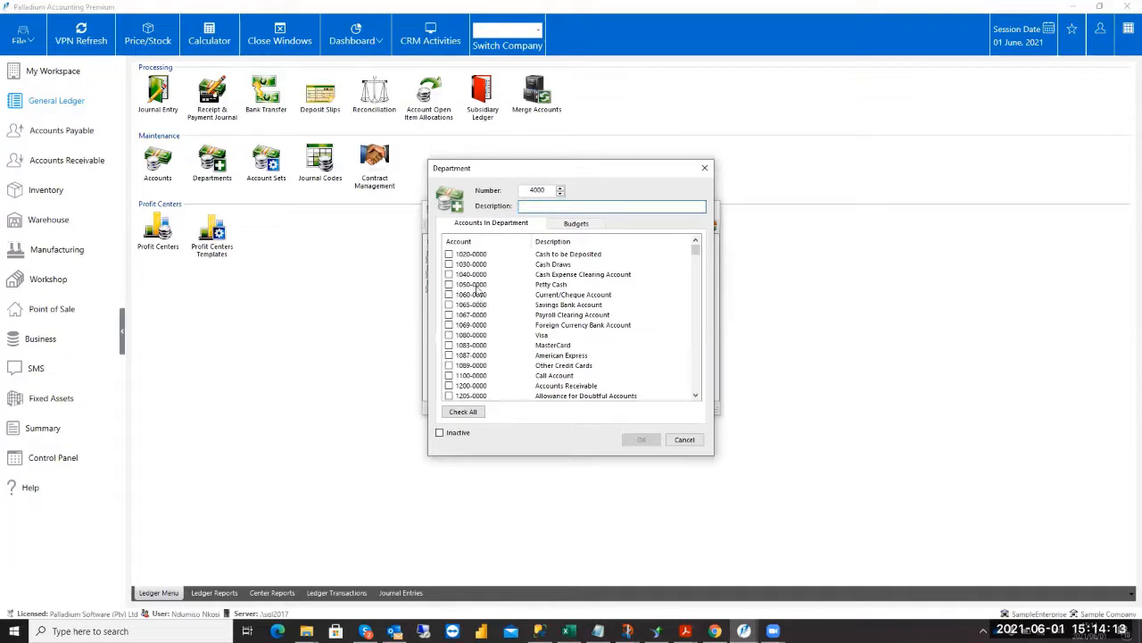
Examine the assignable accounts and the budget information of the new department, then discard it and close the departments list.
{"action": "scroll", "coordinate": [477, 295], "scroll_direction": "down", "scroll_amount": 10}
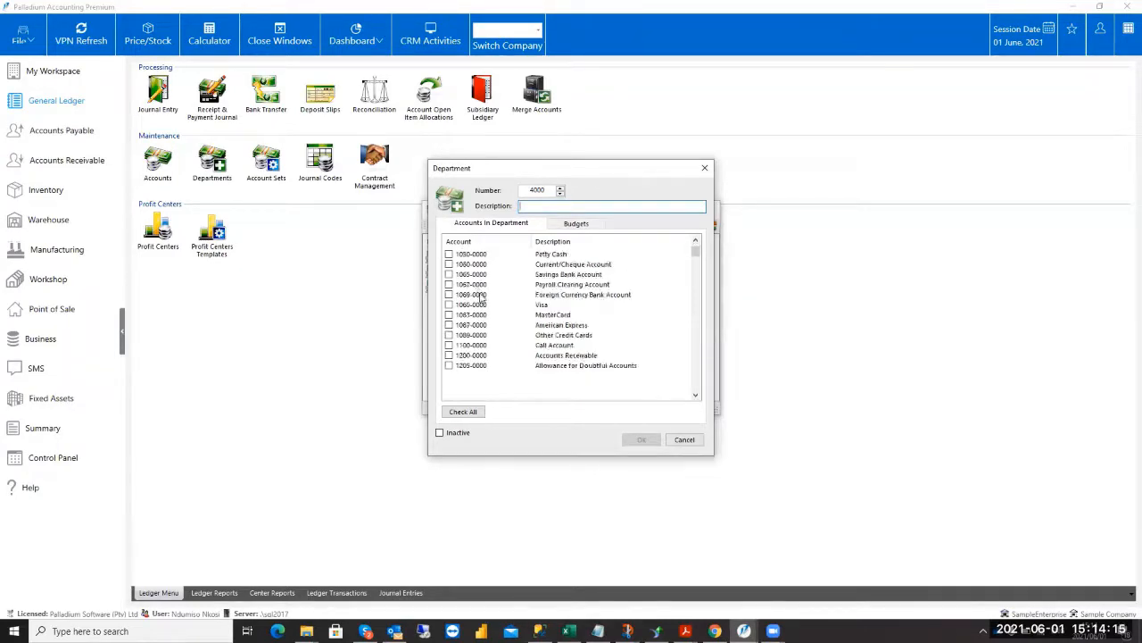
{"action": "scroll", "coordinate": [473, 308], "scroll_direction": "down", "scroll_amount": 20}
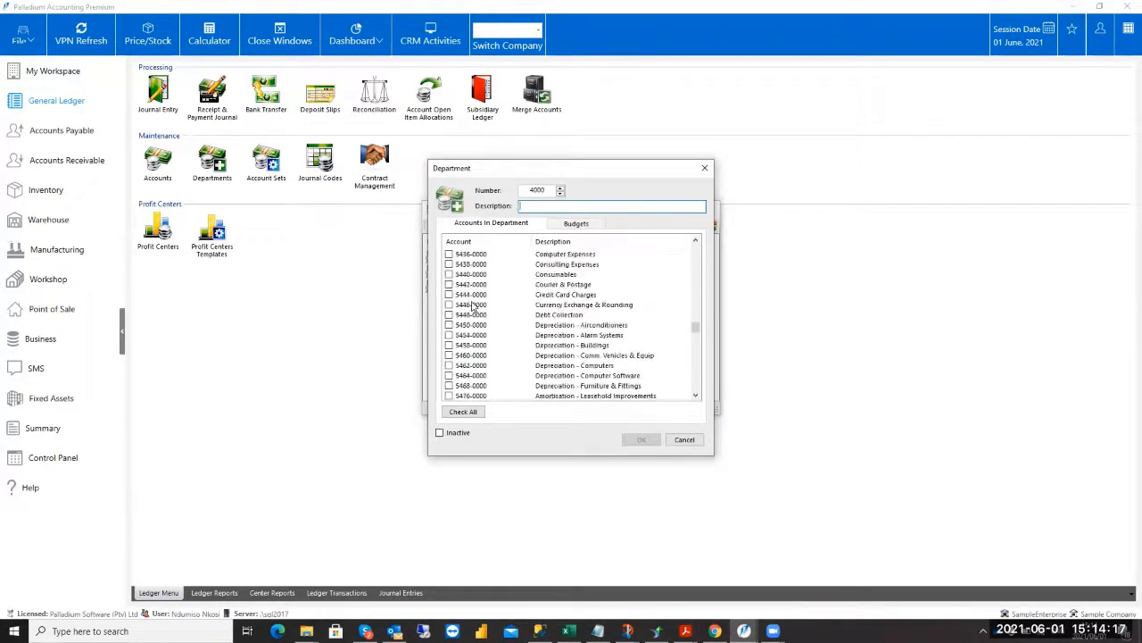
{"action": "scroll", "coordinate": [466, 313], "scroll_direction": "down", "scroll_amount": 7}
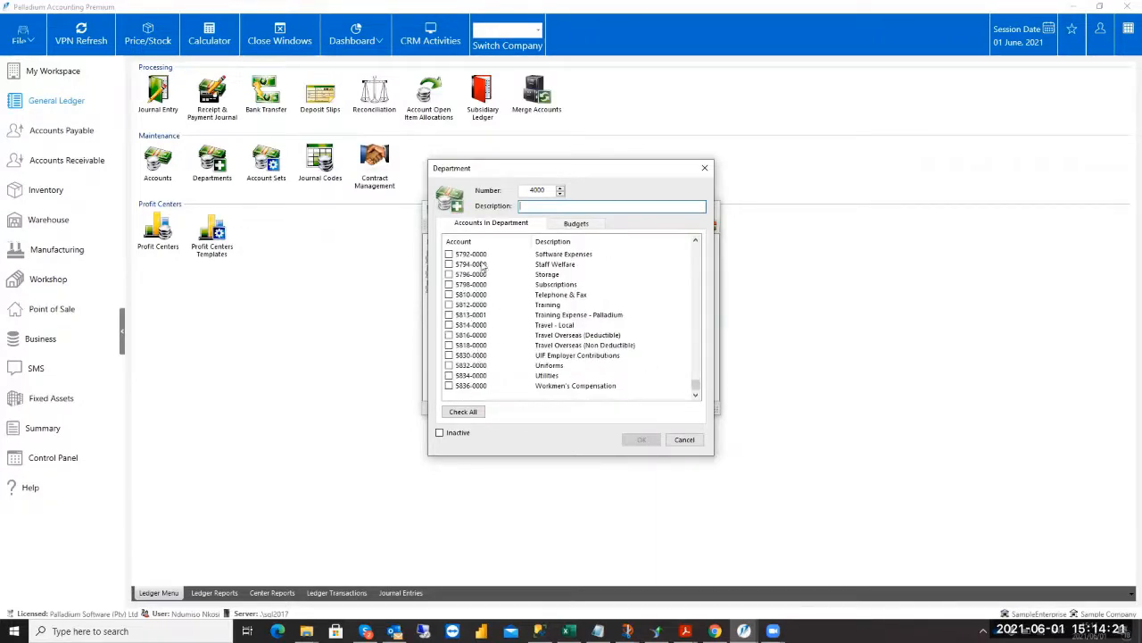
{"action": "double_click", "coordinate": [544, 185]}
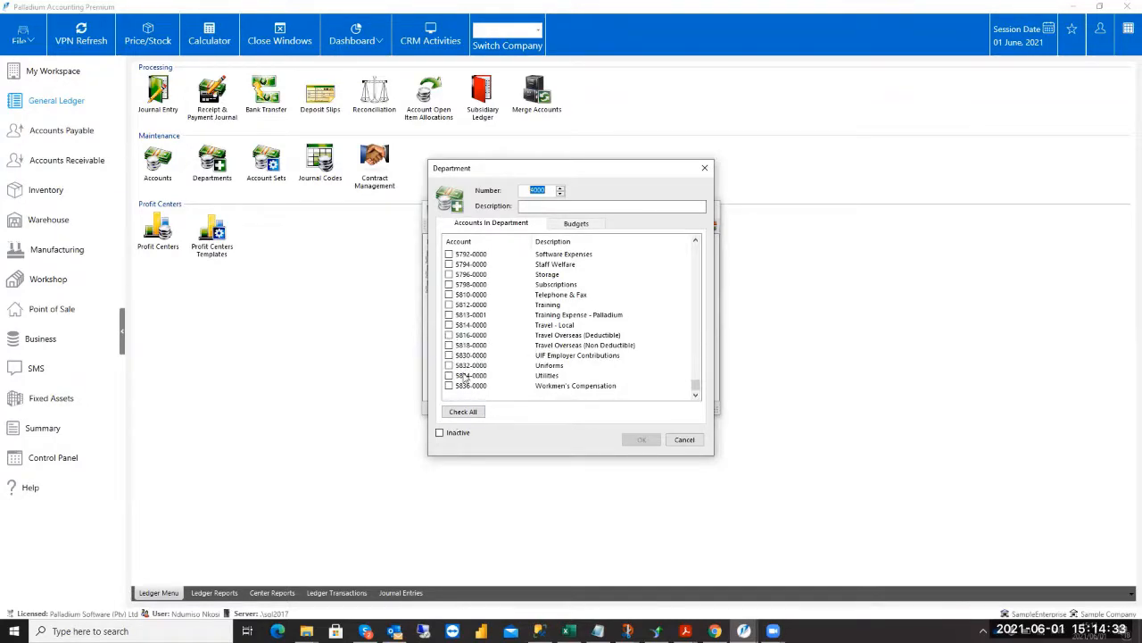
{"action": "left_click", "coordinate": [577, 224]}
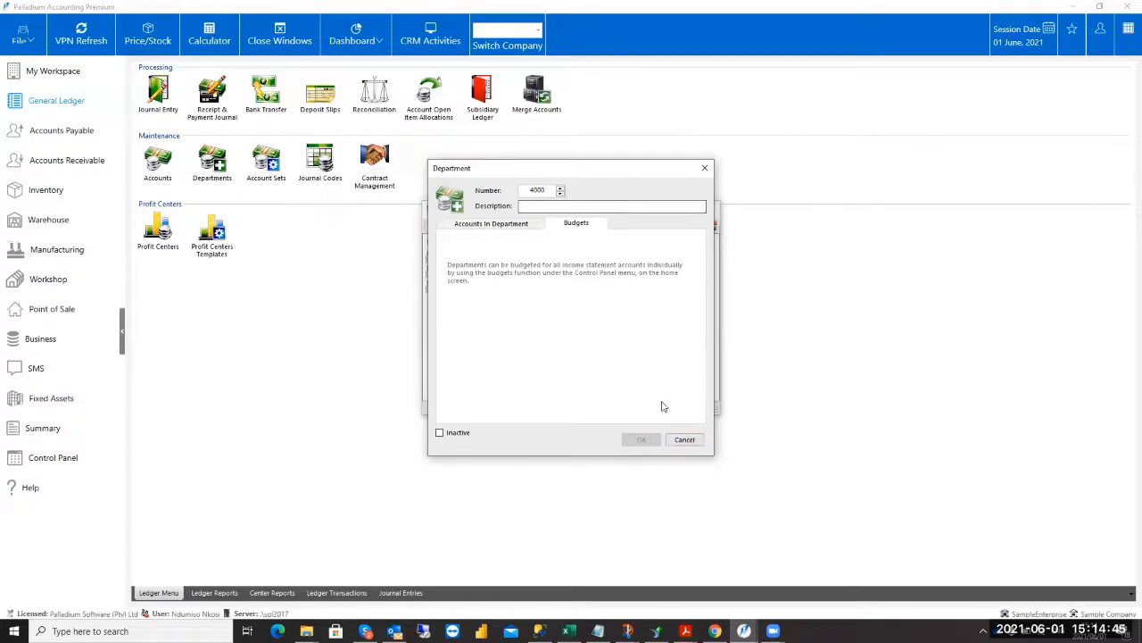
{"action": "left_click", "coordinate": [681, 440]}
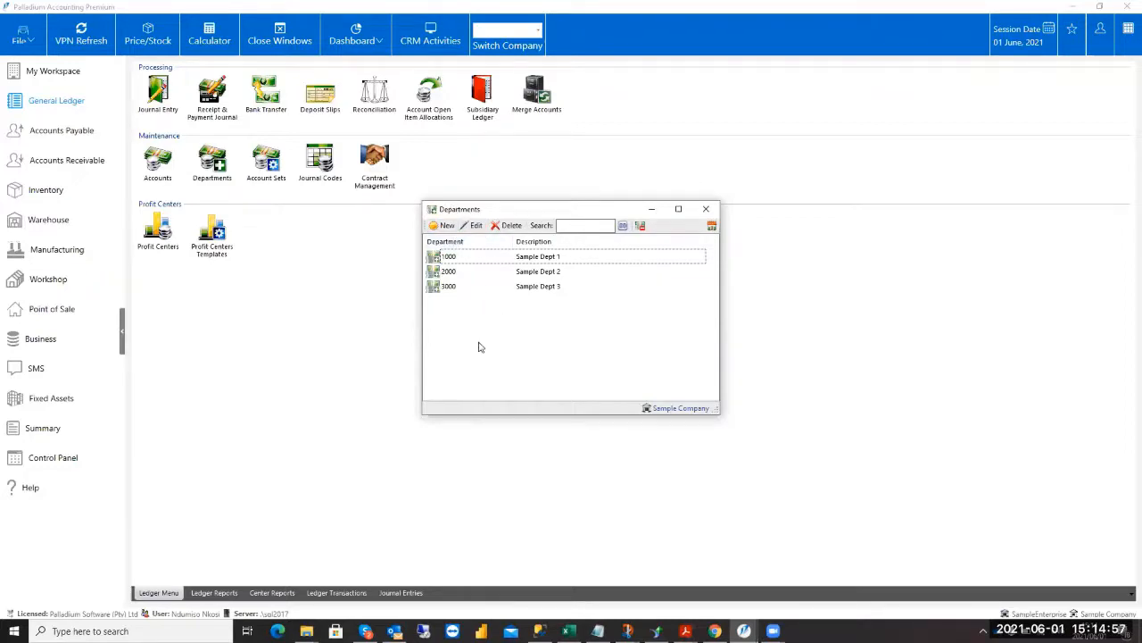
{"action": "left_click", "coordinate": [706, 211]}
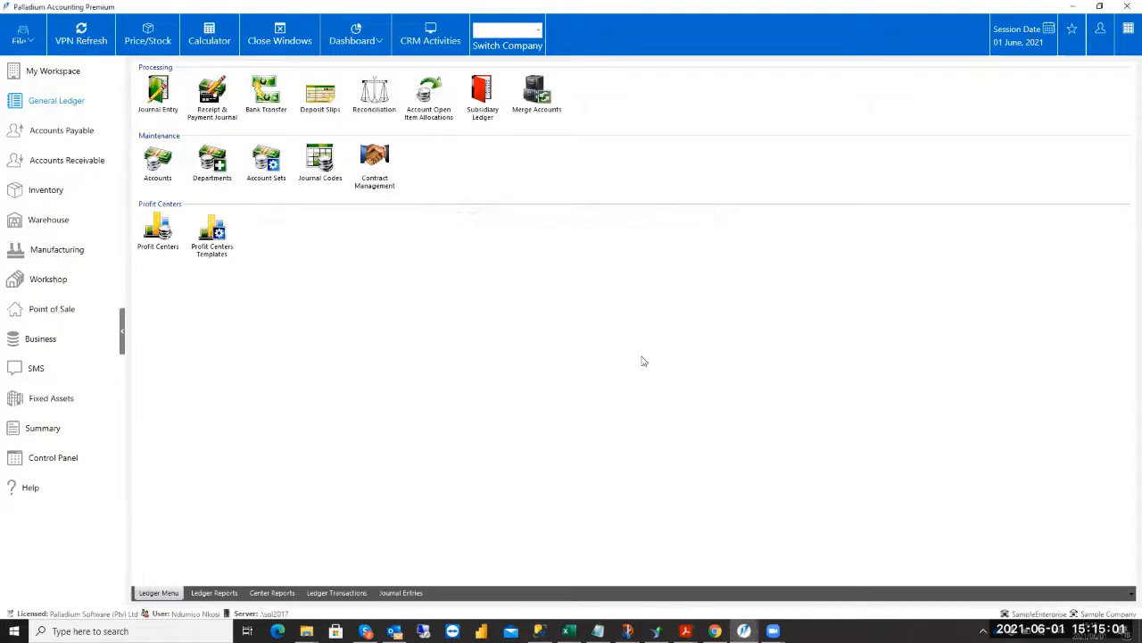
Open a blank account set and move its form clear of the list of existing account sets.
{"action": "left_click", "coordinate": [266, 165]}
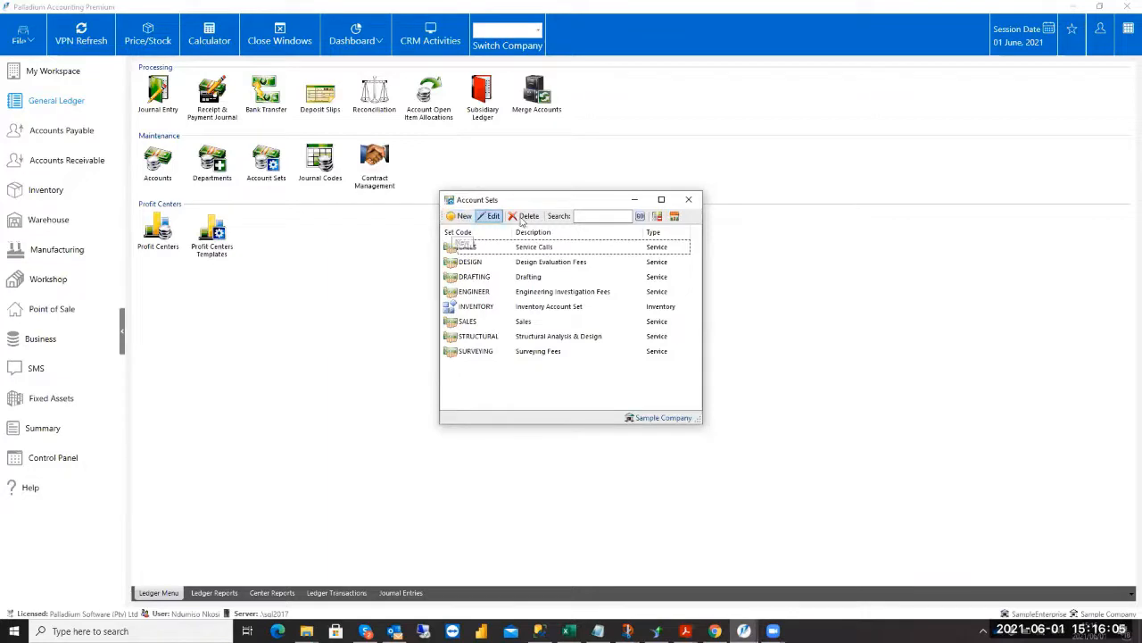
{"action": "left_click", "coordinate": [465, 217]}
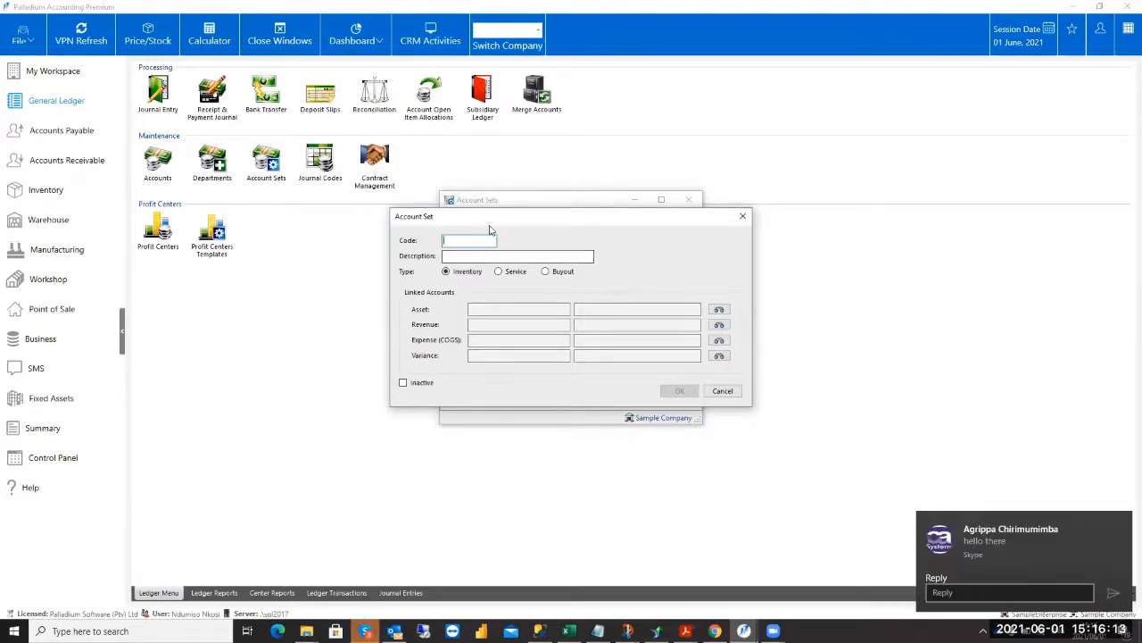
{"action": "left_click_drag", "start_coordinate": [490, 219], "coordinate": [490, 269]}
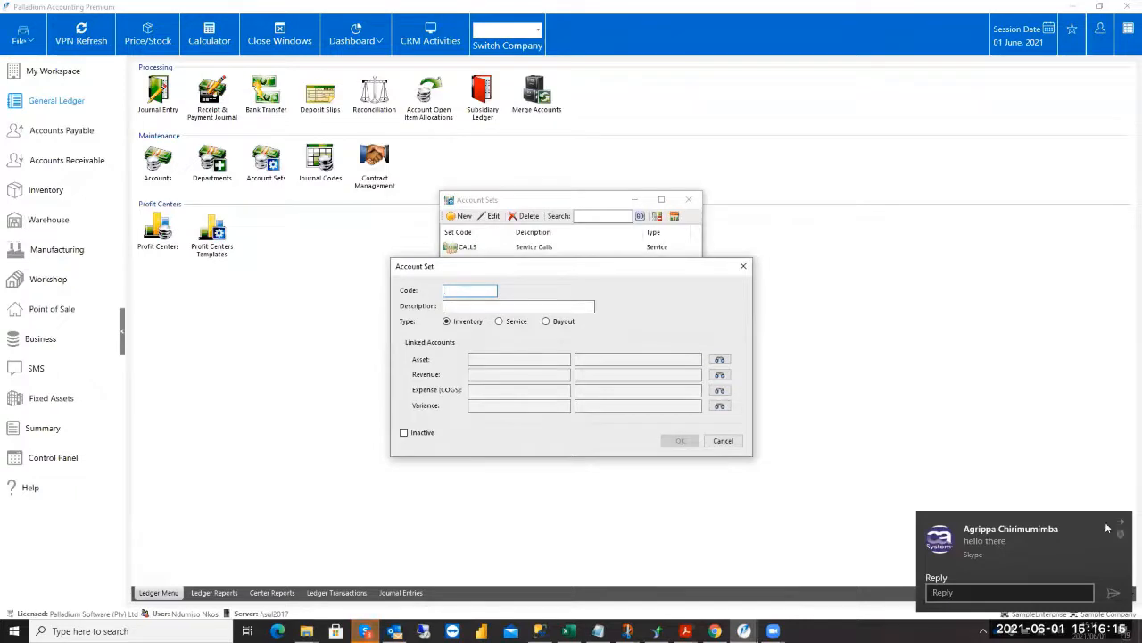
{"action": "left_click", "coordinate": [1119, 529]}
{"action": "left_click", "coordinate": [552, 279]}
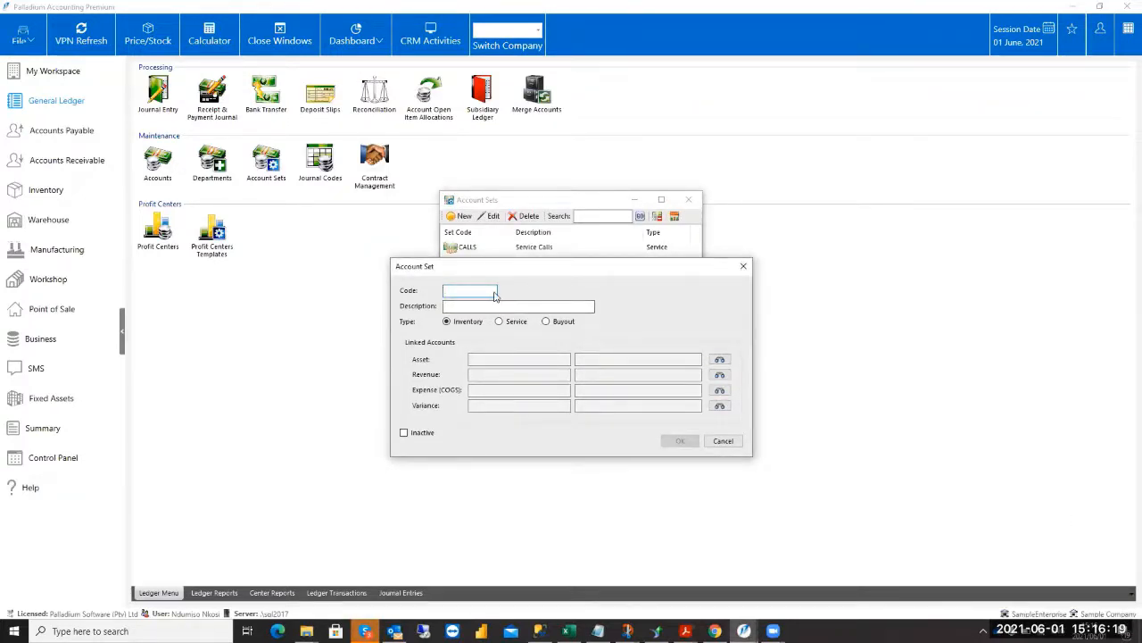
{"action": "left_click_drag", "start_coordinate": [502, 270], "coordinate": [483, 372]}
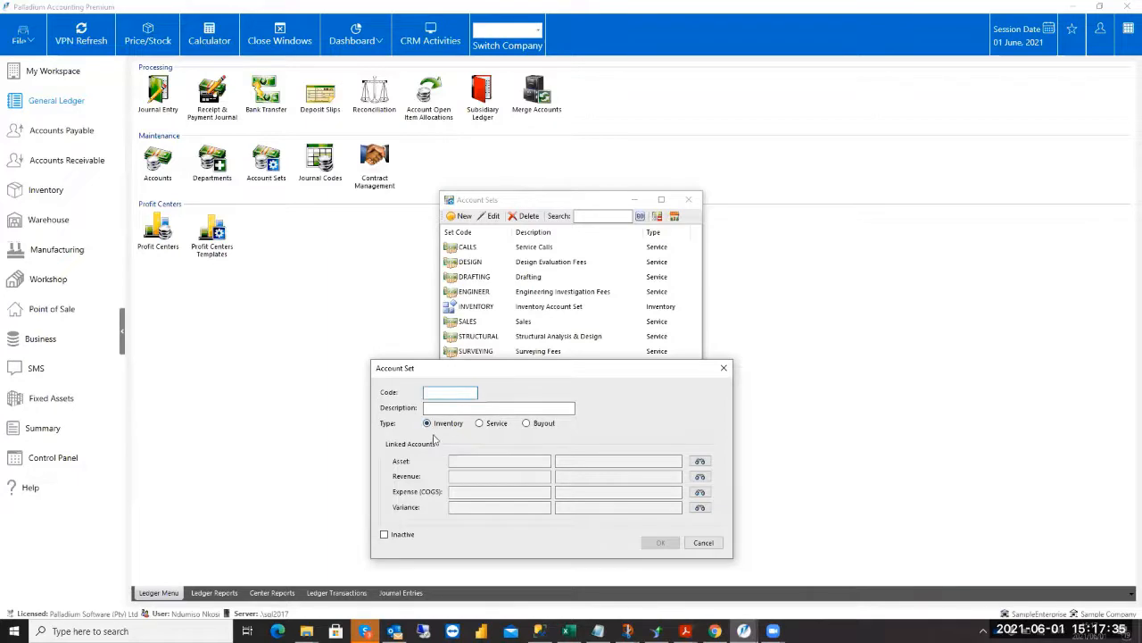
Examine which accounts can be linked as asset and revenue accounts for an Inventory type account set, without selecting any.
{"action": "left_click", "coordinate": [701, 461]}
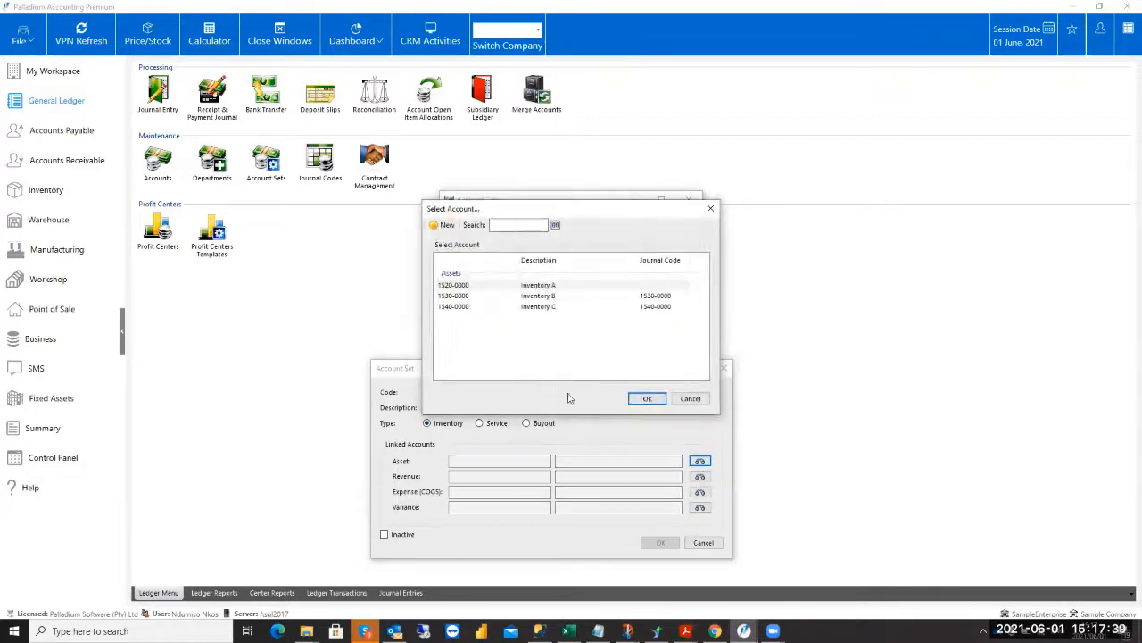
{"action": "left_click", "coordinate": [687, 399]}
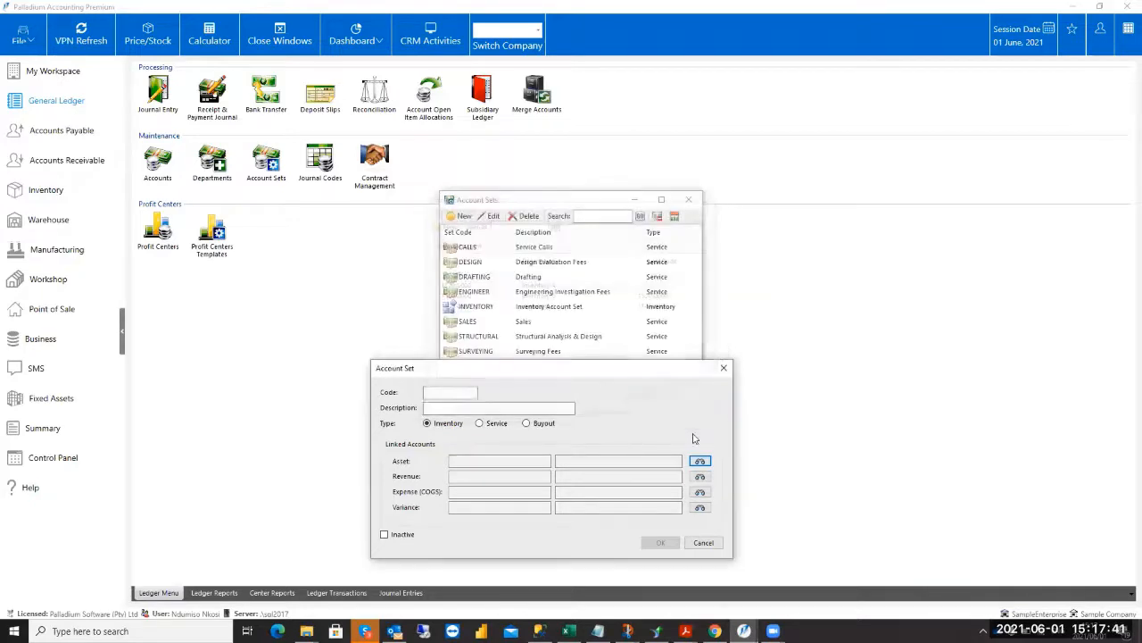
{"action": "left_click", "coordinate": [699, 475]}
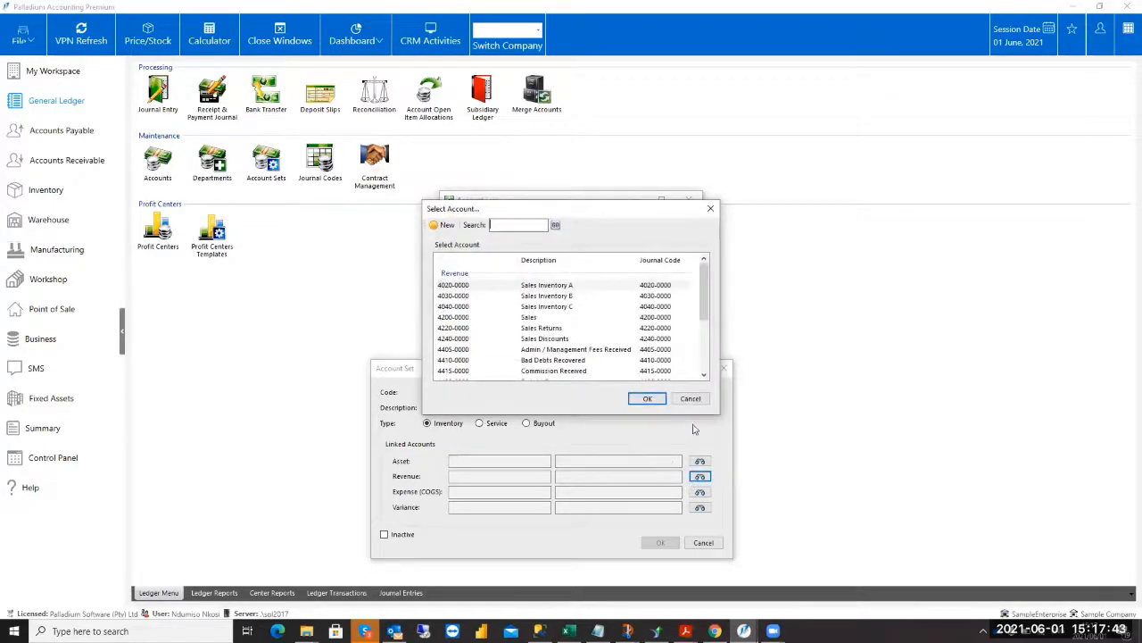
{"action": "left_click", "coordinate": [690, 399]}
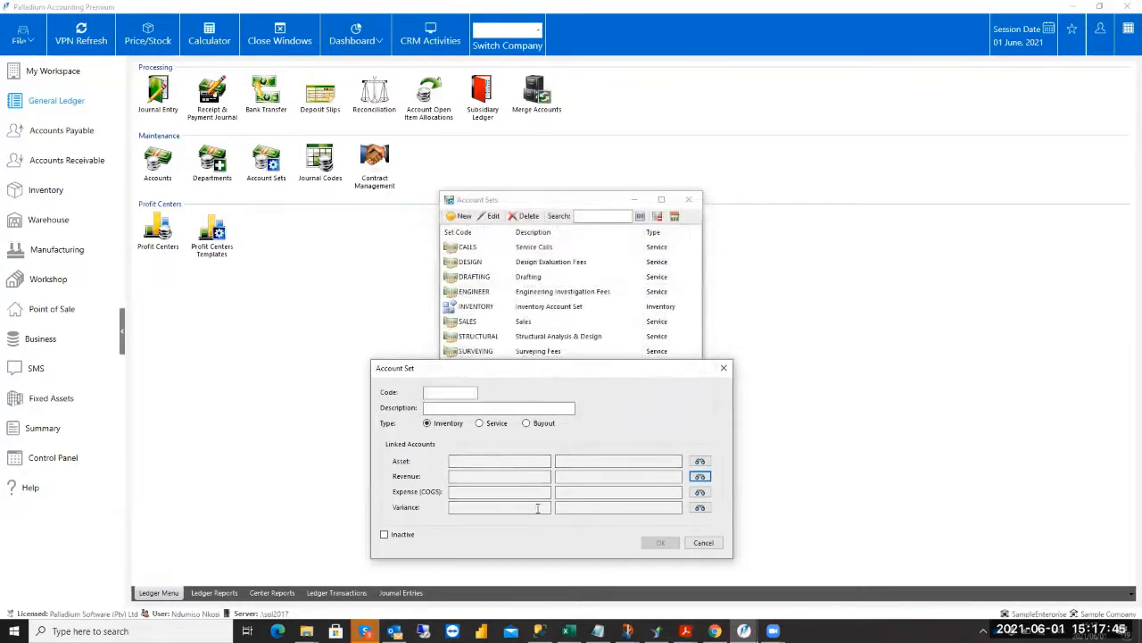
Compare the linked accounts of the Service and Buyout types, then discard the new account set and close the list.
{"action": "left_click", "coordinate": [482, 425]}
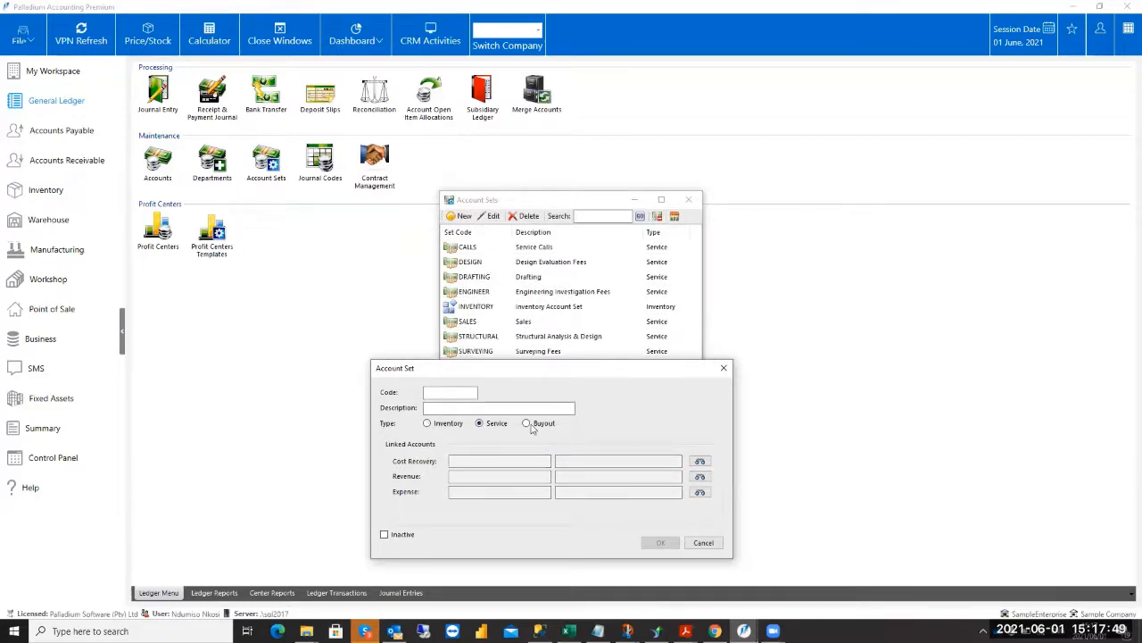
{"action": "left_click", "coordinate": [527, 423]}
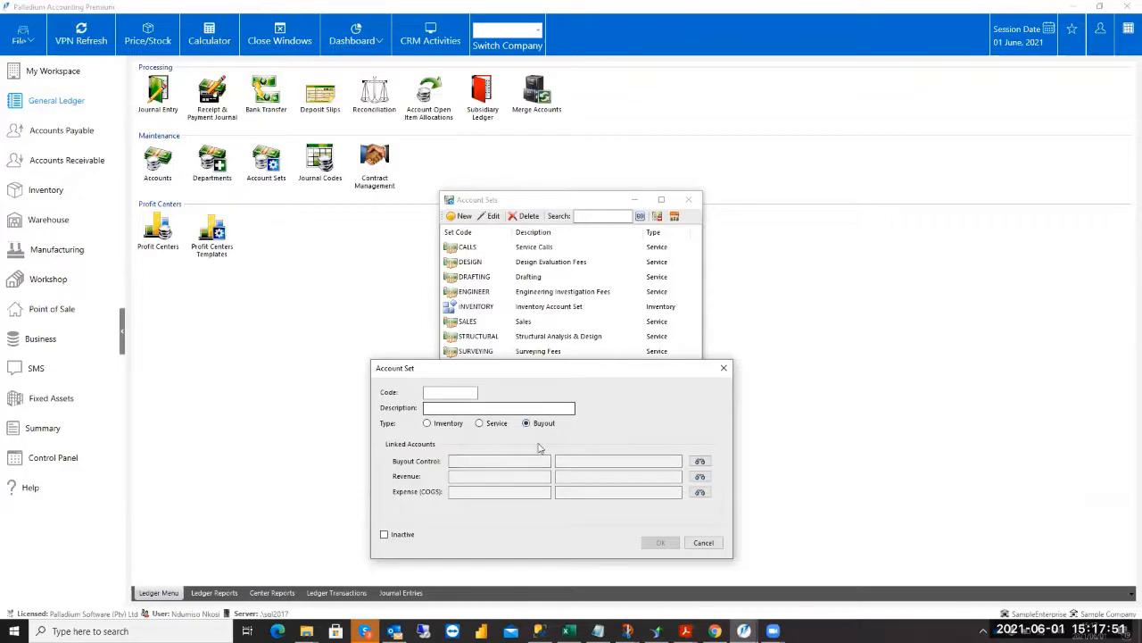
{"action": "left_click", "coordinate": [702, 543]}
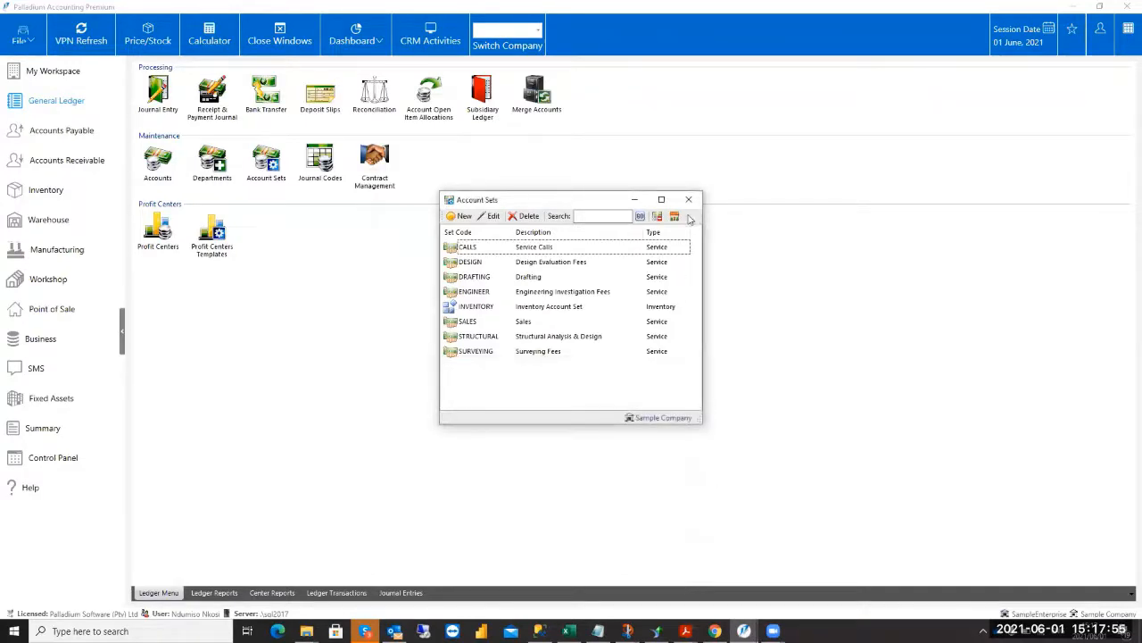
{"action": "key", "text": "Escape"}
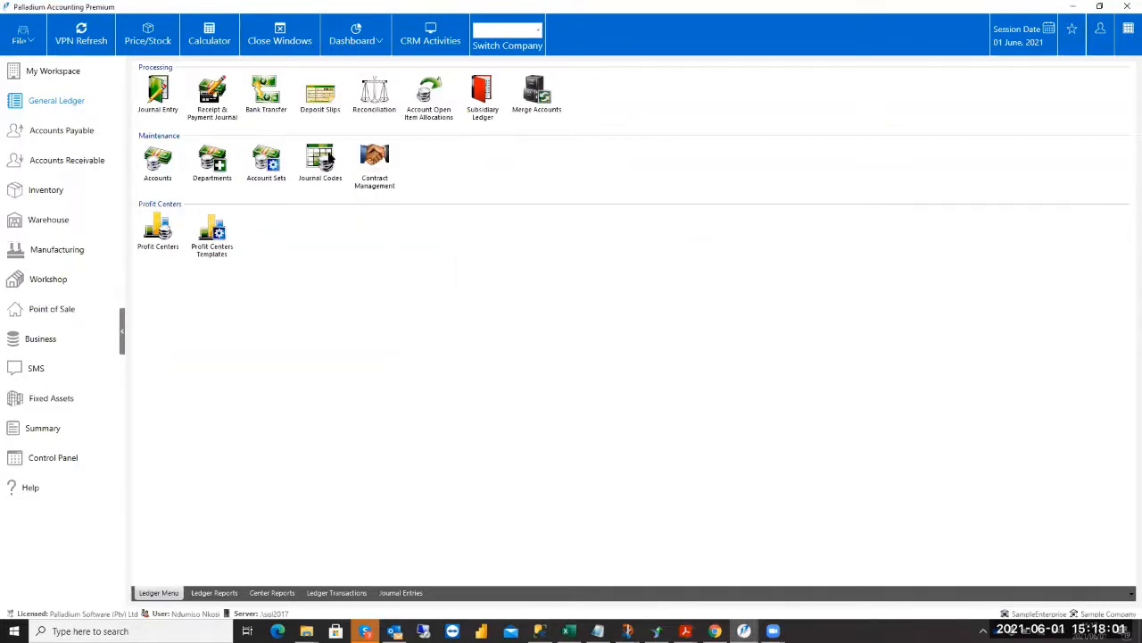
Generate a journal code for the Rent Income account with the Code Builder.
{"action": "left_click", "coordinate": [330, 157]}
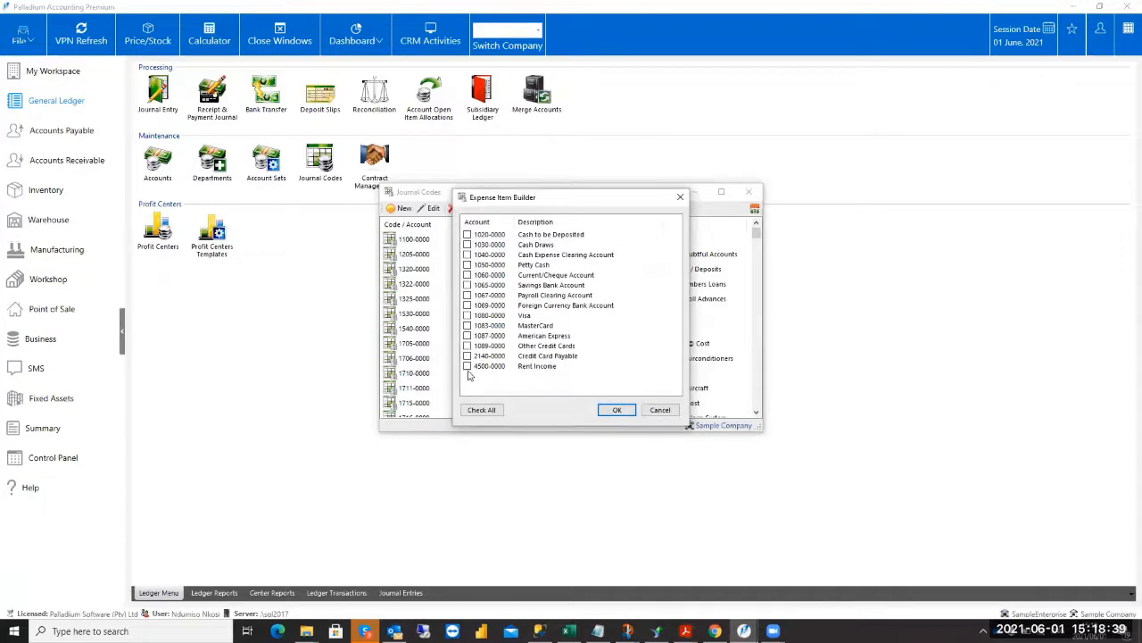
{"action": "left_click", "coordinate": [467, 366]}
{"action": "left_click", "coordinate": [616, 413]}
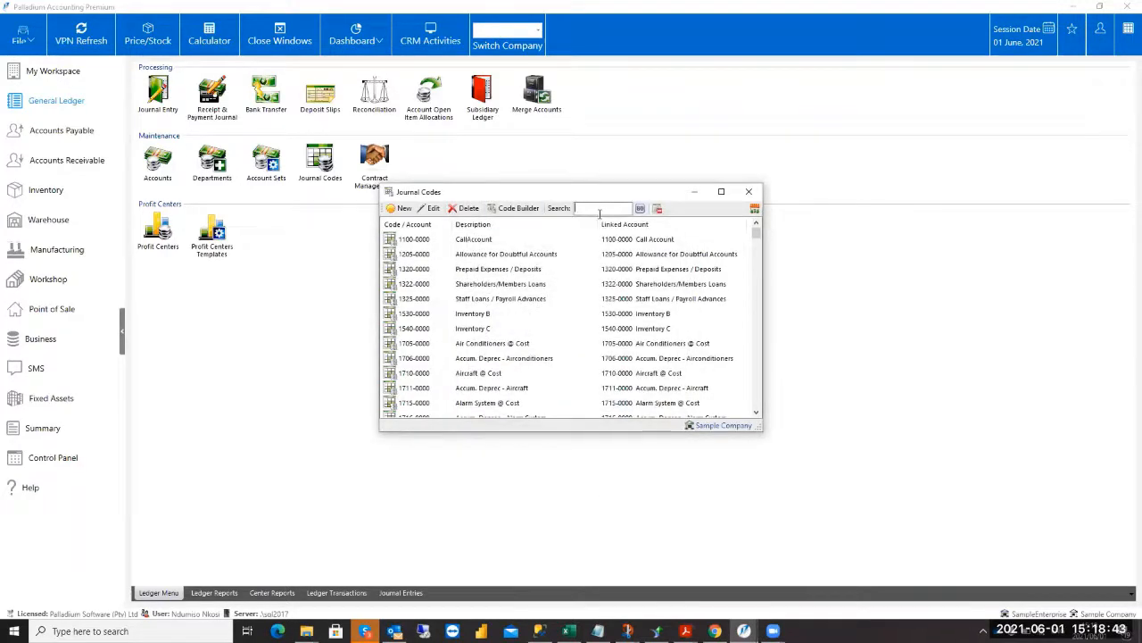
Search the journal codes for "ren", check the Rent Income code's details and close the list unchanged.
{"action": "type", "text": "ren"}
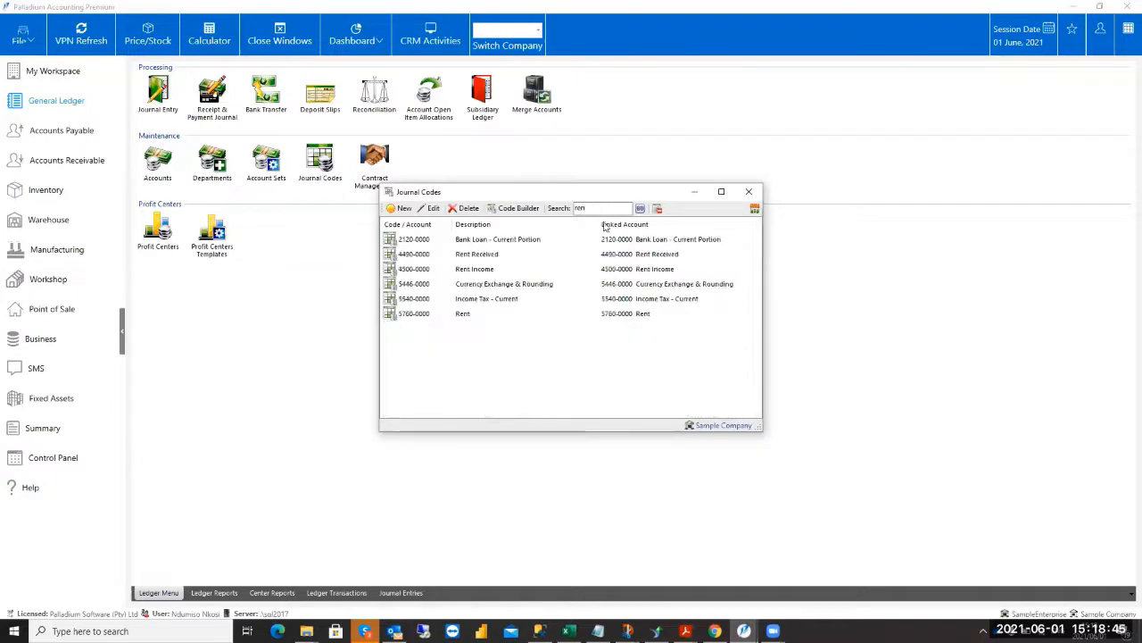
{"action": "double_click", "coordinate": [487, 270]}
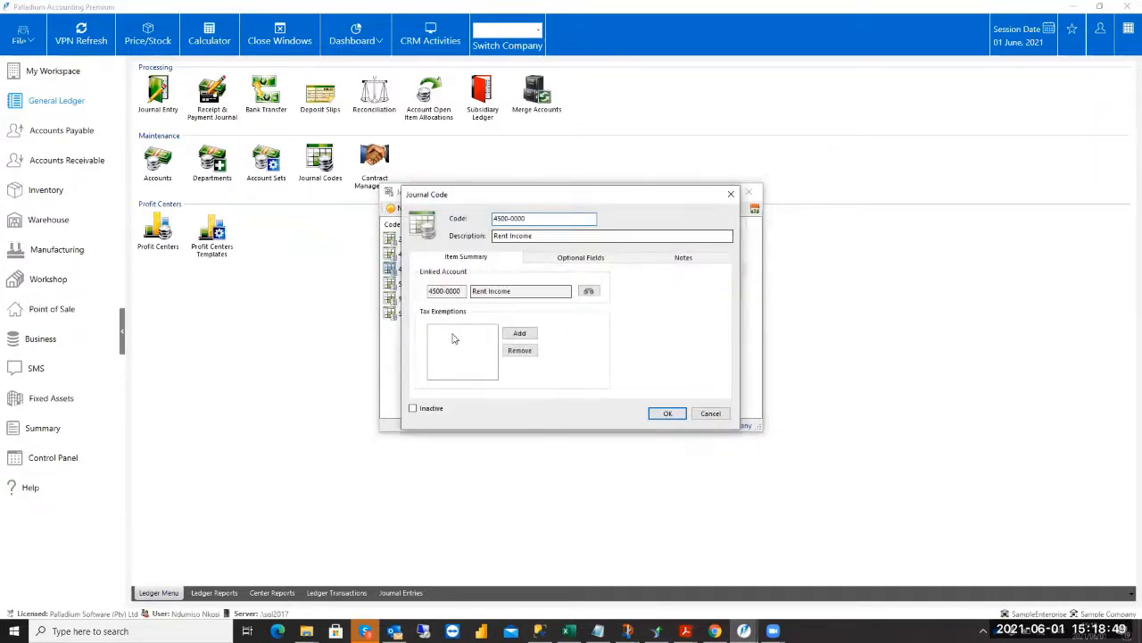
{"action": "left_click_drag", "start_coordinate": [538, 236], "coordinate": [497, 243]}
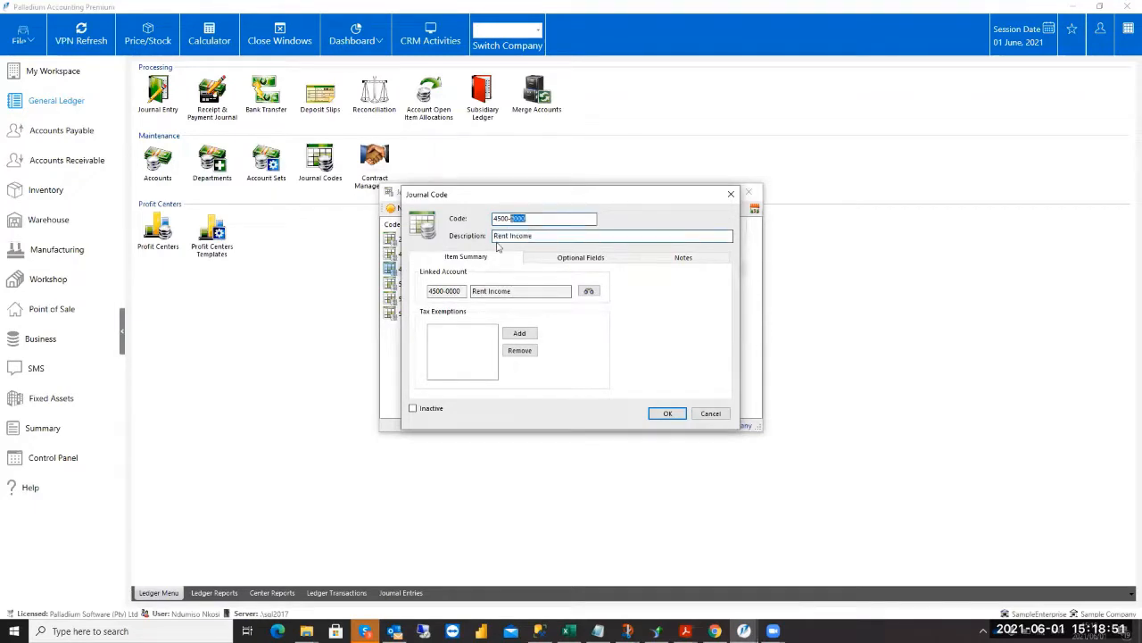
{"action": "left_click", "coordinate": [704, 415]}
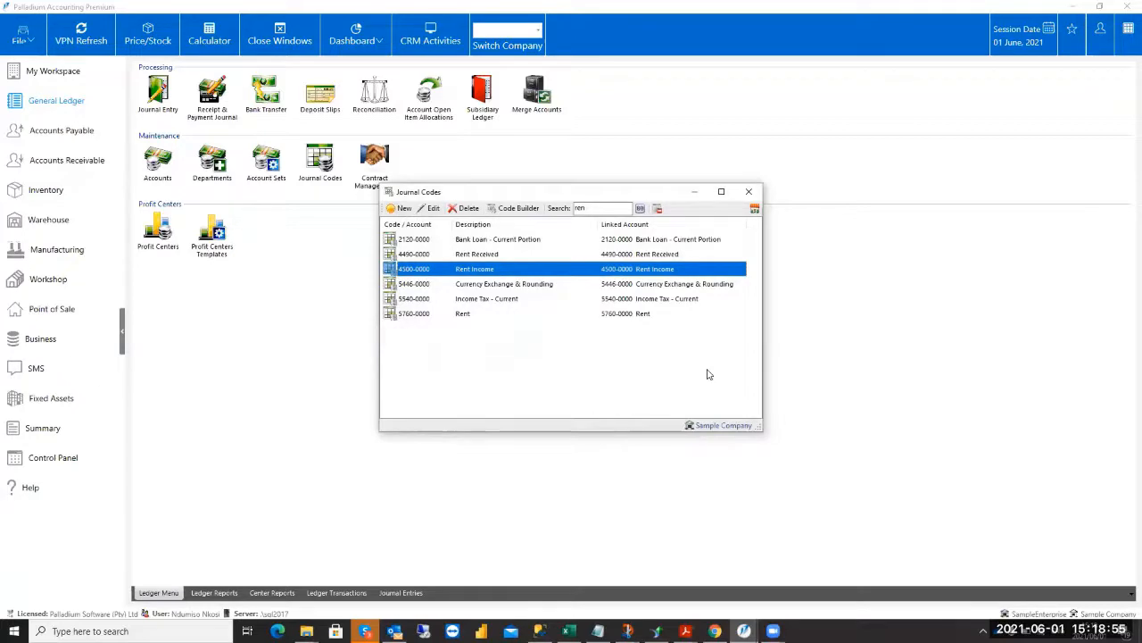
{"action": "left_click", "coordinate": [748, 192]}
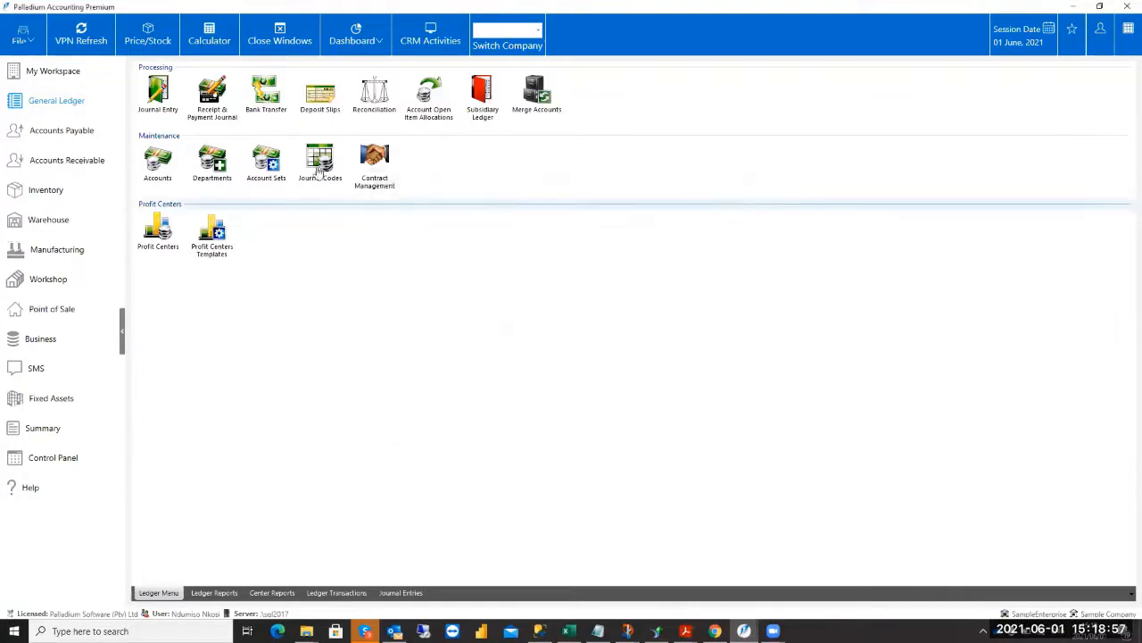
Start a new accounts receivable sales invoice for the customer Ashburton Reinforcing.
{"action": "left_click", "coordinate": [73, 162]}
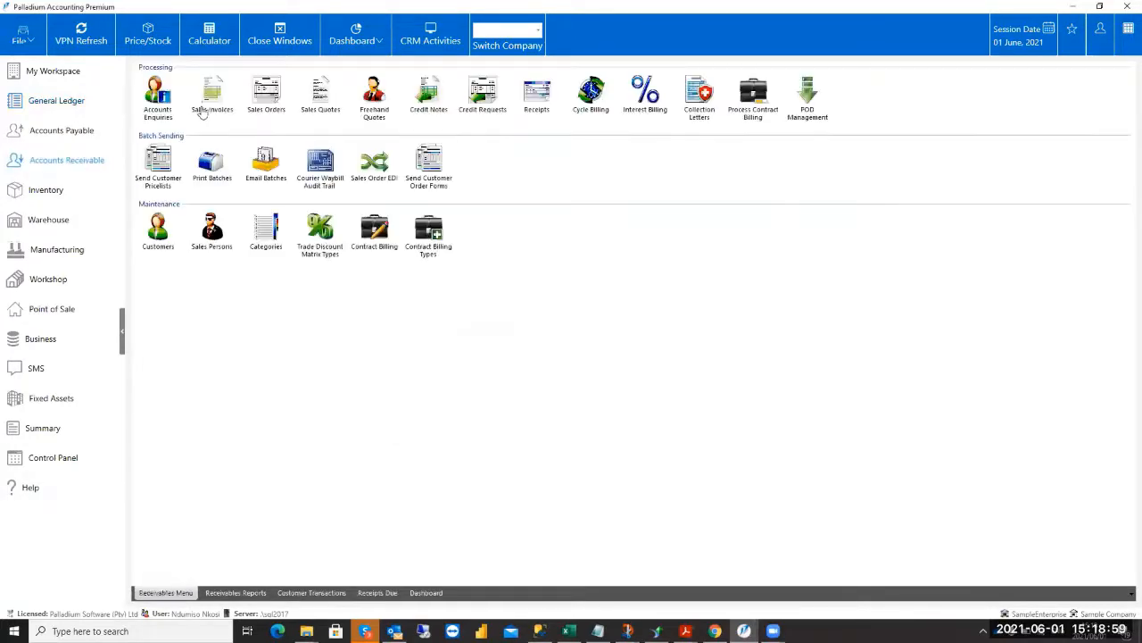
{"action": "left_click", "coordinate": [209, 98]}
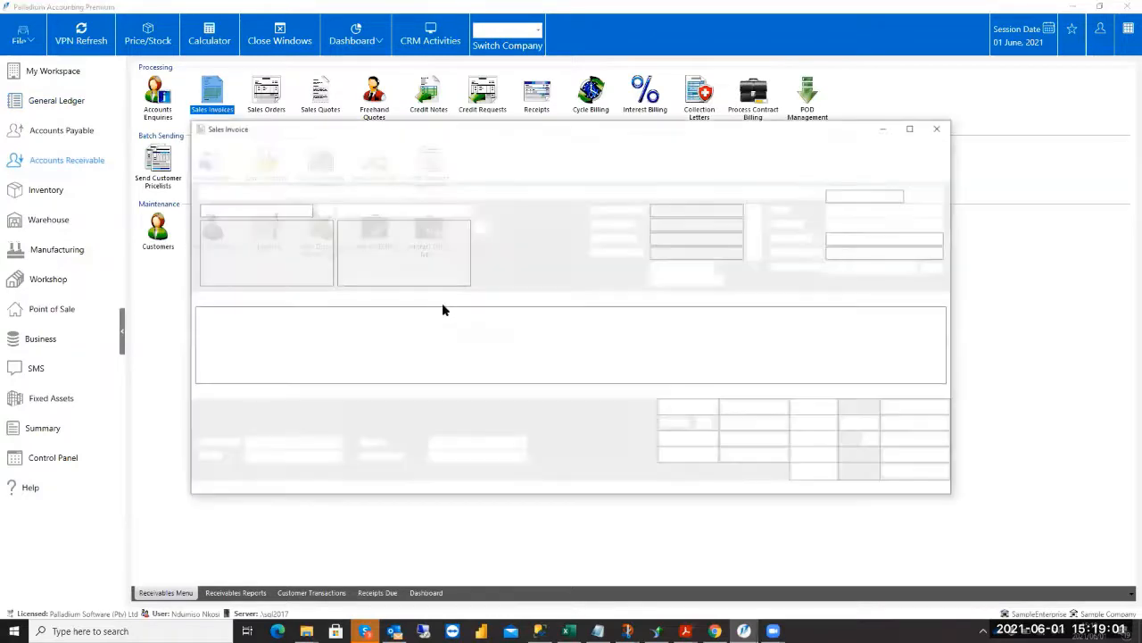
{"action": "left_click", "coordinate": [323, 210]}
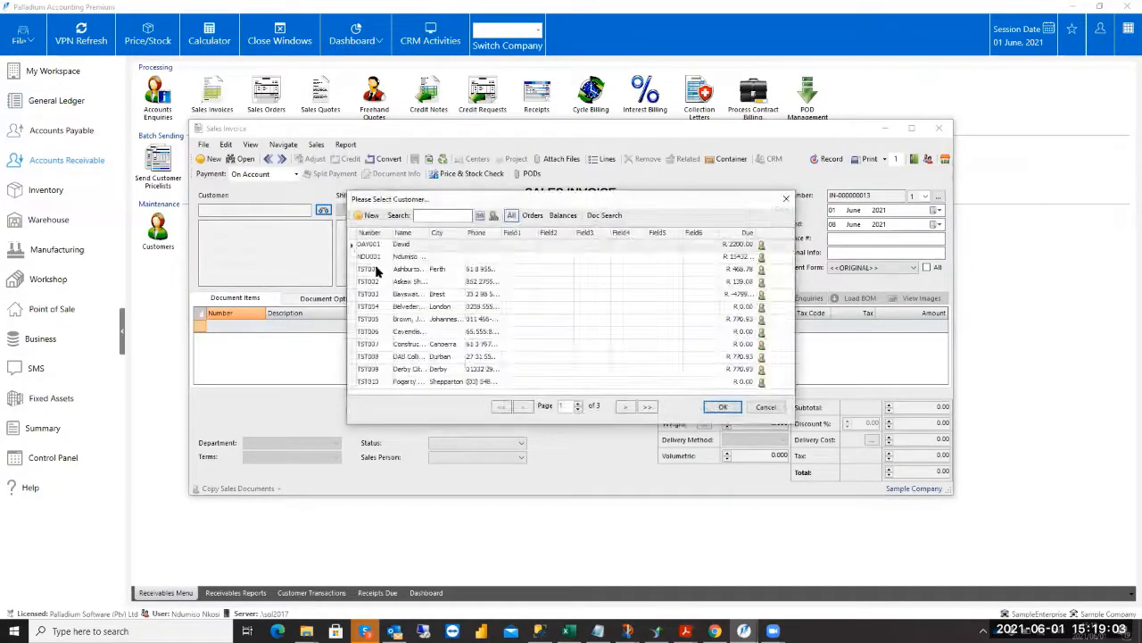
{"action": "double_click", "coordinate": [377, 270]}
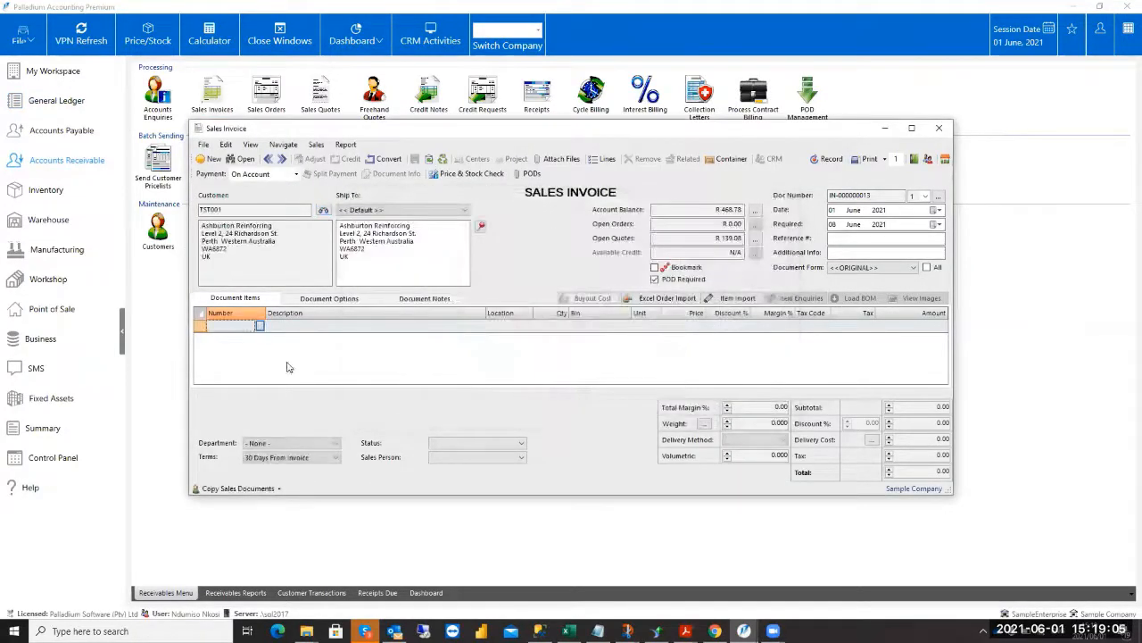
Include journal codes in the item lookup, add Rent Income to the invoice by searching "rent", and discard the invoice.
{"action": "left_click", "coordinate": [330, 481]}
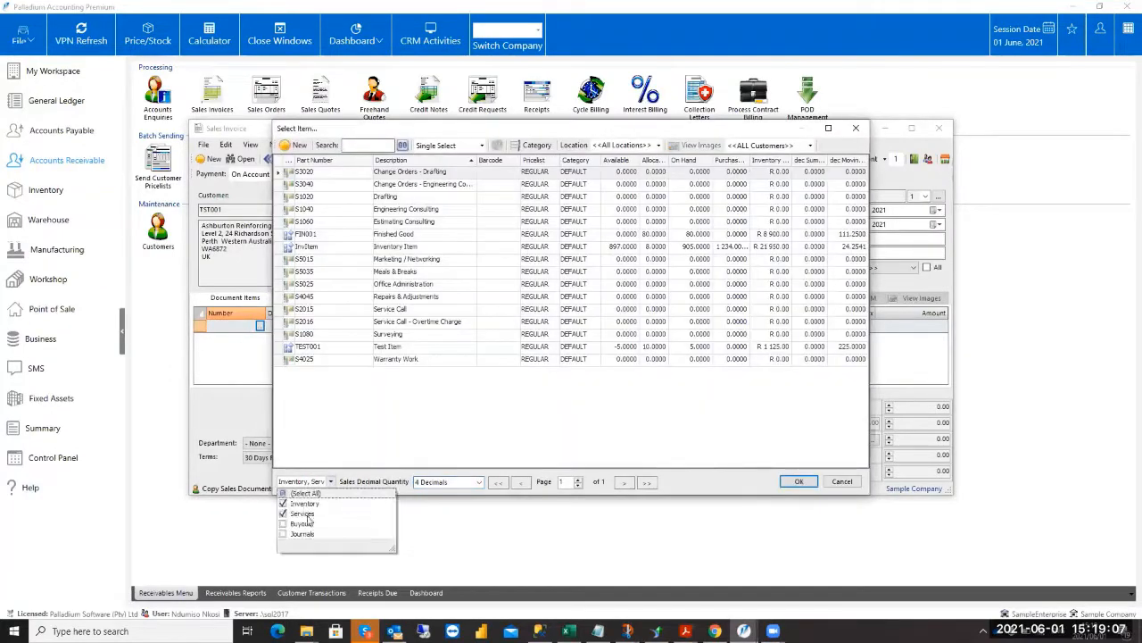
{"action": "left_click", "coordinate": [353, 450]}
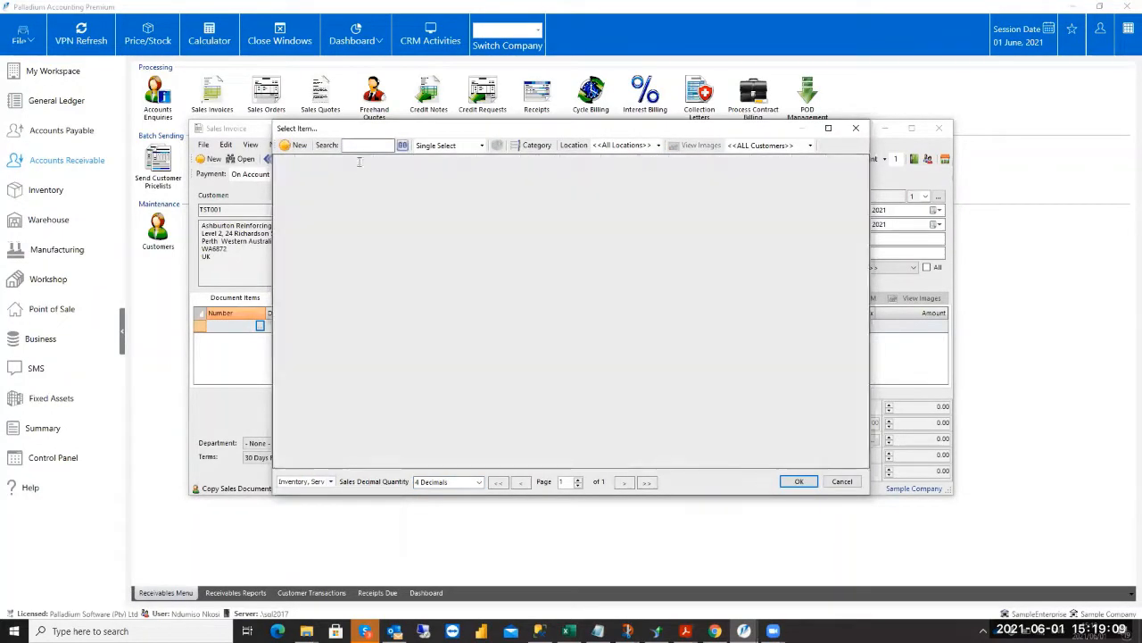
{"action": "left_click", "coordinate": [343, 144]}
{"action": "type", "text": "rent"}
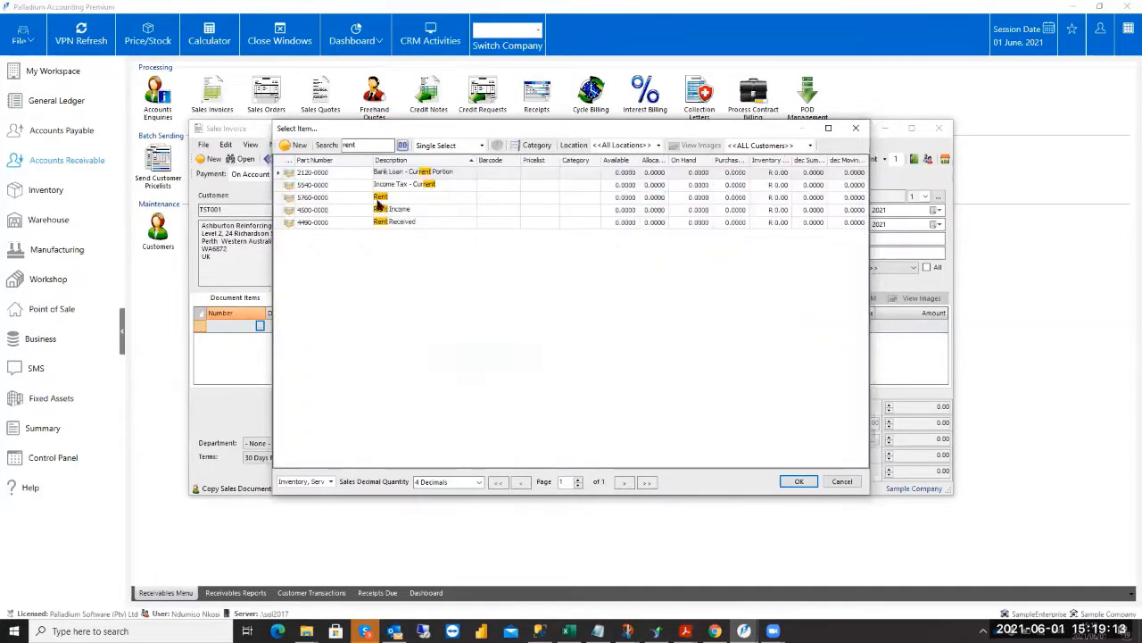
{"action": "double_click", "coordinate": [386, 210]}
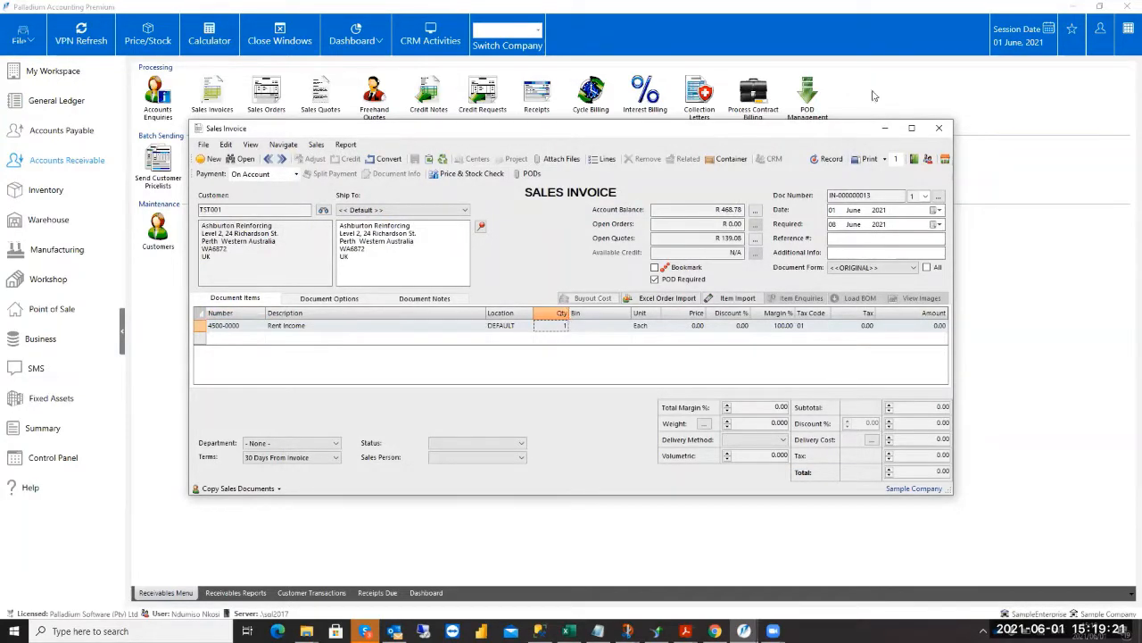
{"action": "left_click", "coordinate": [939, 127]}
{"action": "left_click", "coordinate": [599, 364]}
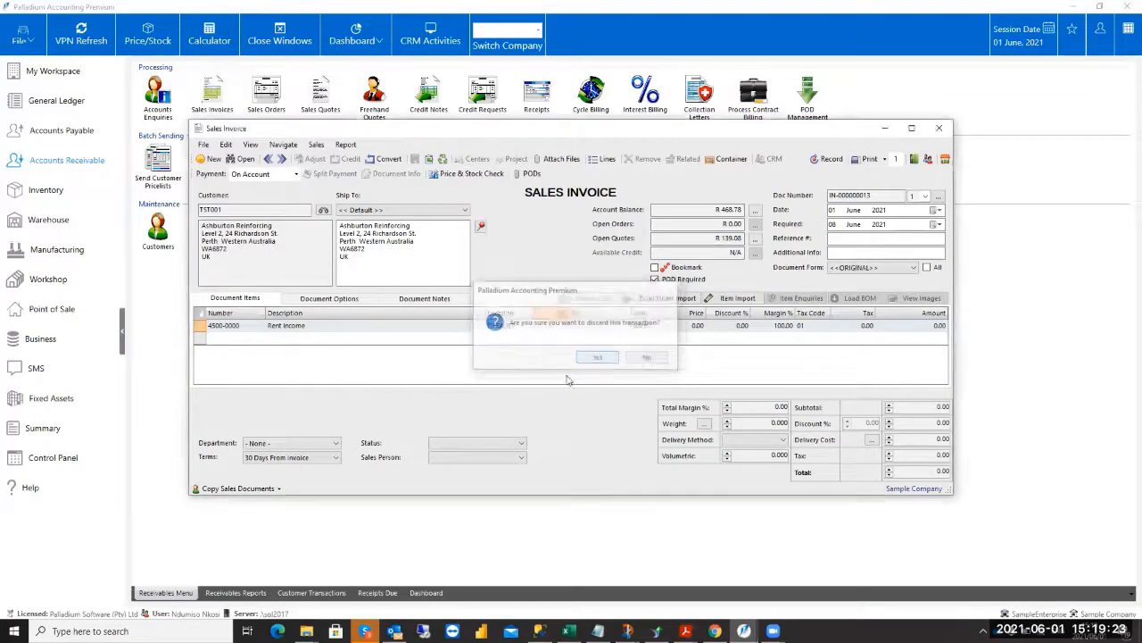
Start a new contract in the general ledger's Contract Management and check the available contract types without changing them.
{"action": "left_click", "coordinate": [56, 101]}
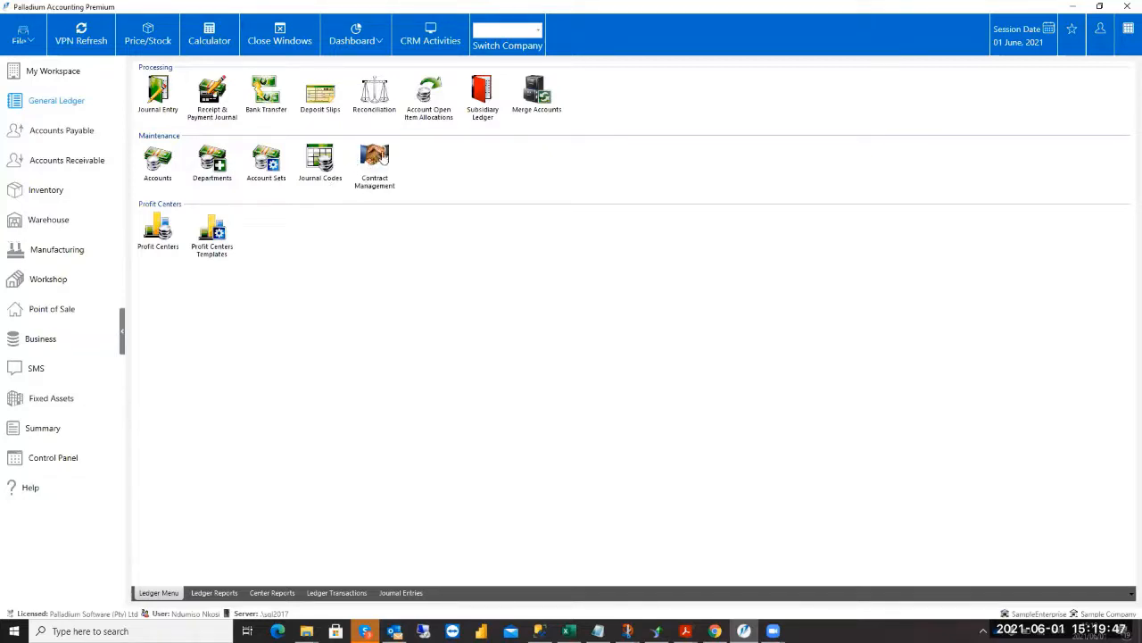
{"action": "left_click", "coordinate": [378, 166]}
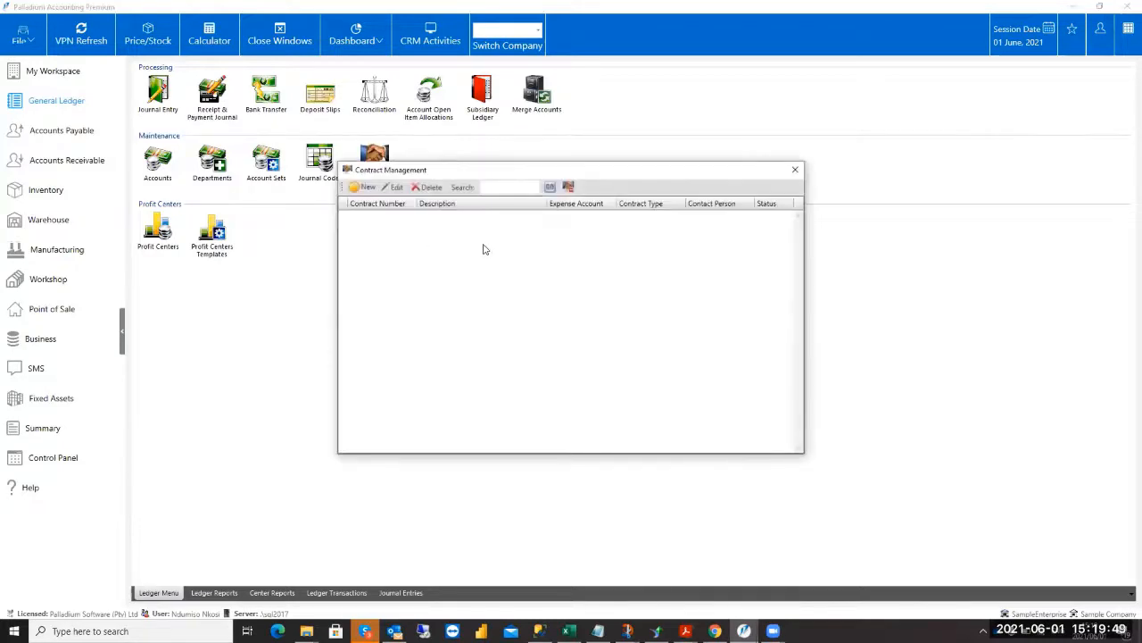
{"action": "left_click", "coordinate": [361, 187]}
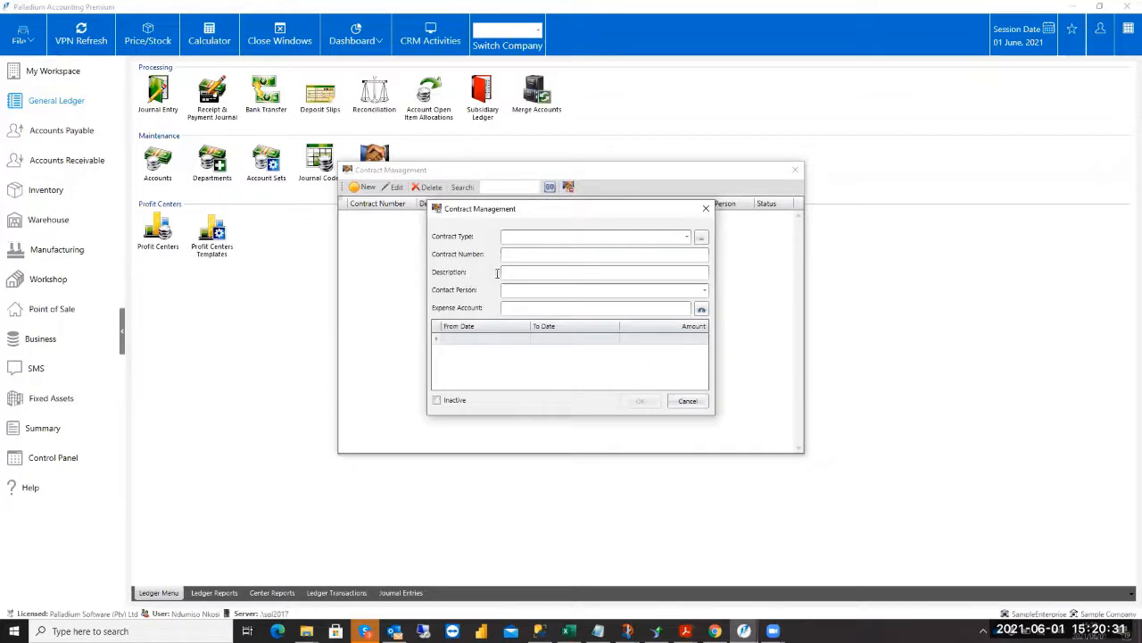
{"action": "left_click", "coordinate": [700, 238]}
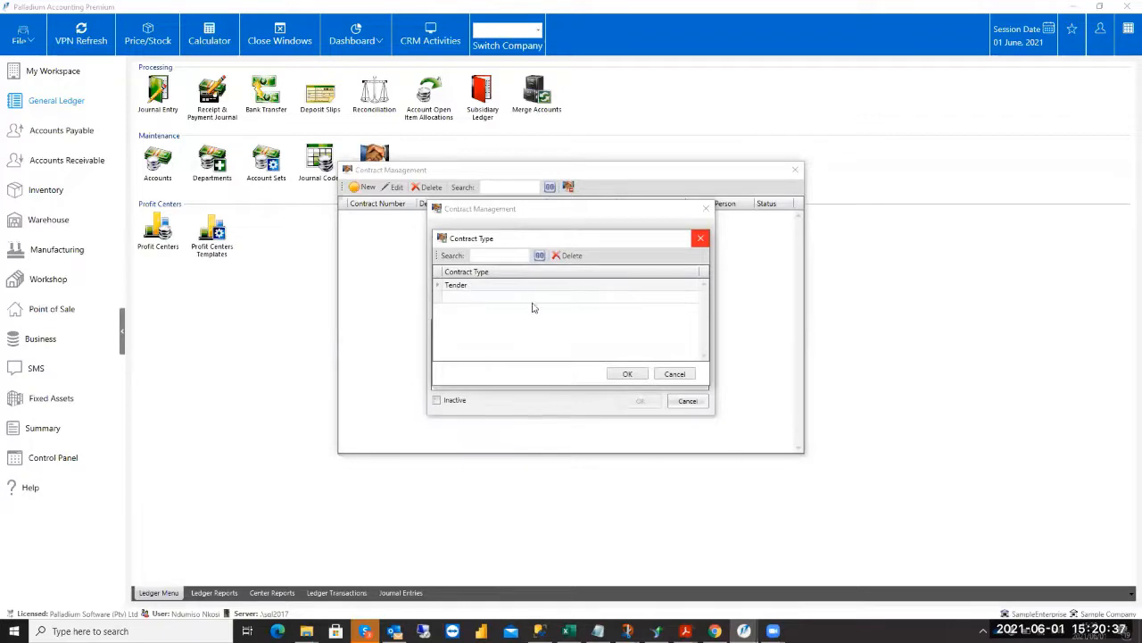
{"action": "left_click", "coordinate": [675, 374]}
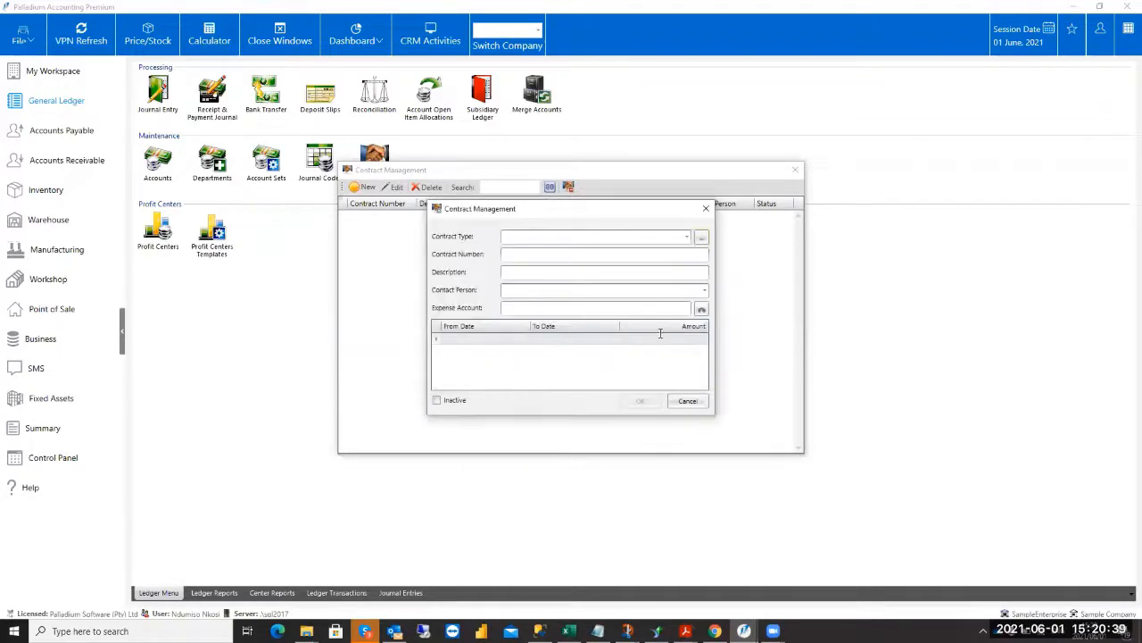
Set the new contract's type to Tender, then abandon the contract and close Contract Management.
{"action": "left_click", "coordinate": [686, 237]}
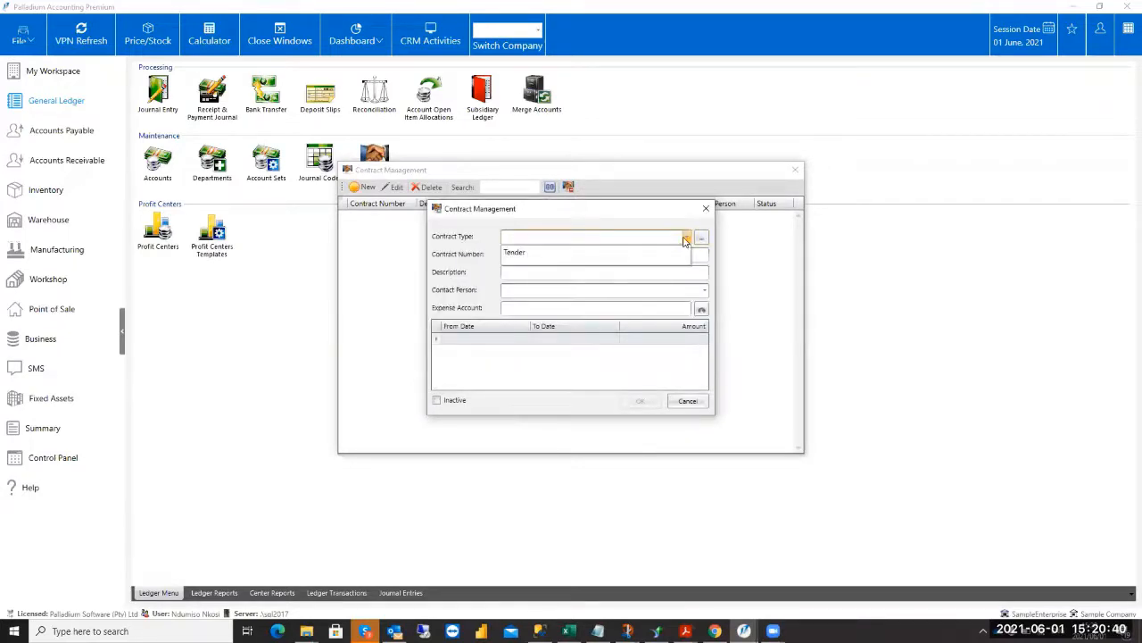
{"action": "left_click", "coordinate": [525, 255]}
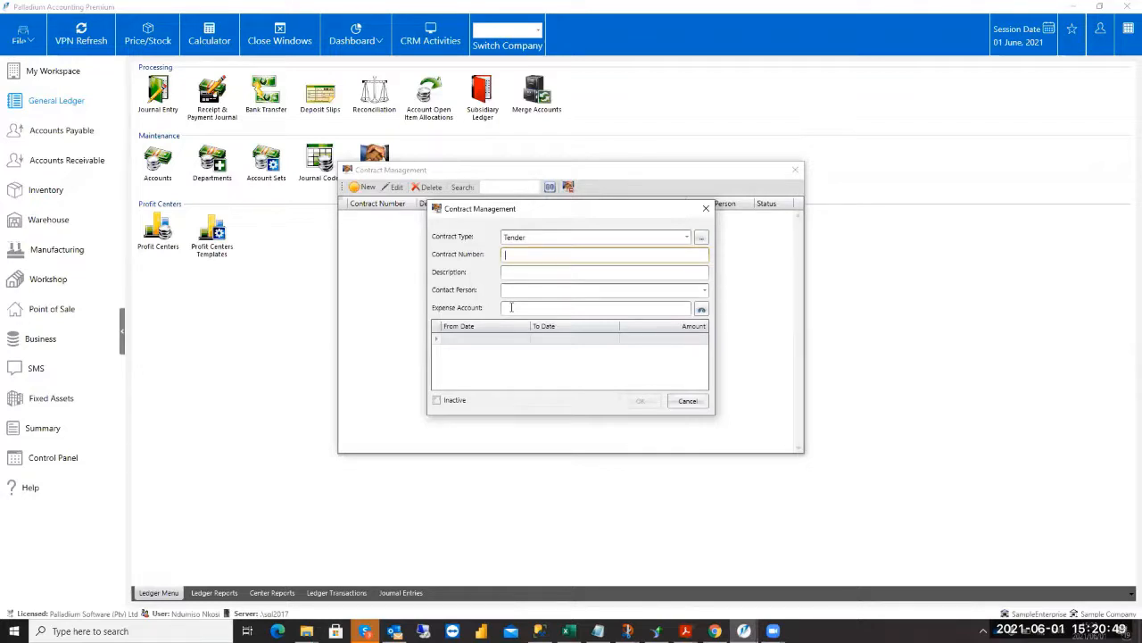
{"action": "left_click", "coordinate": [506, 271]}
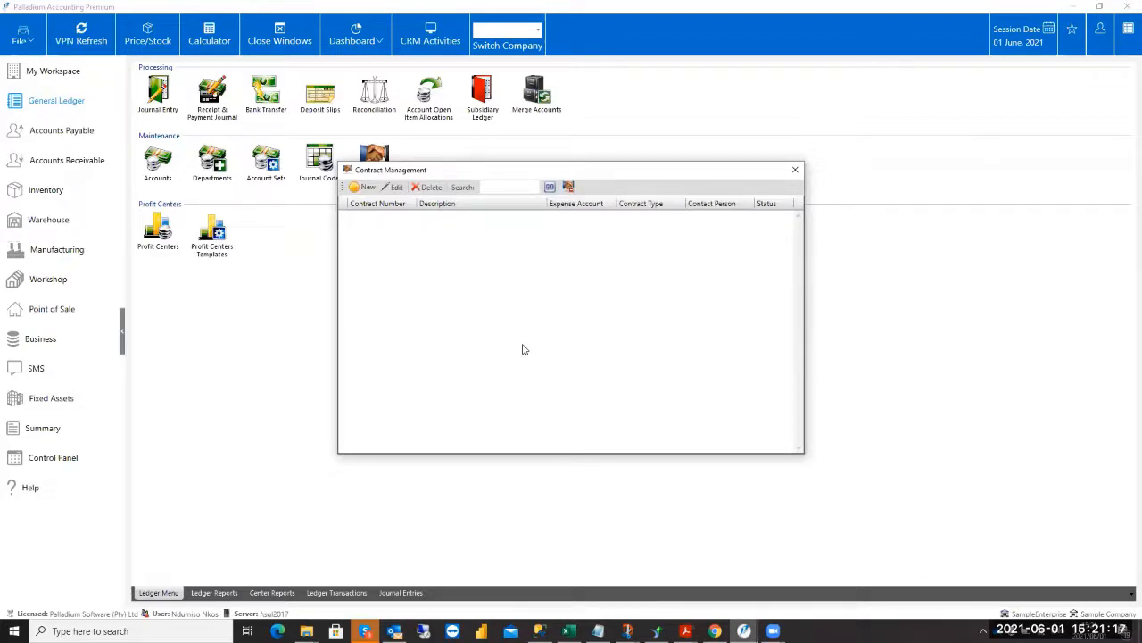
{"action": "left_click", "coordinate": [795, 170]}
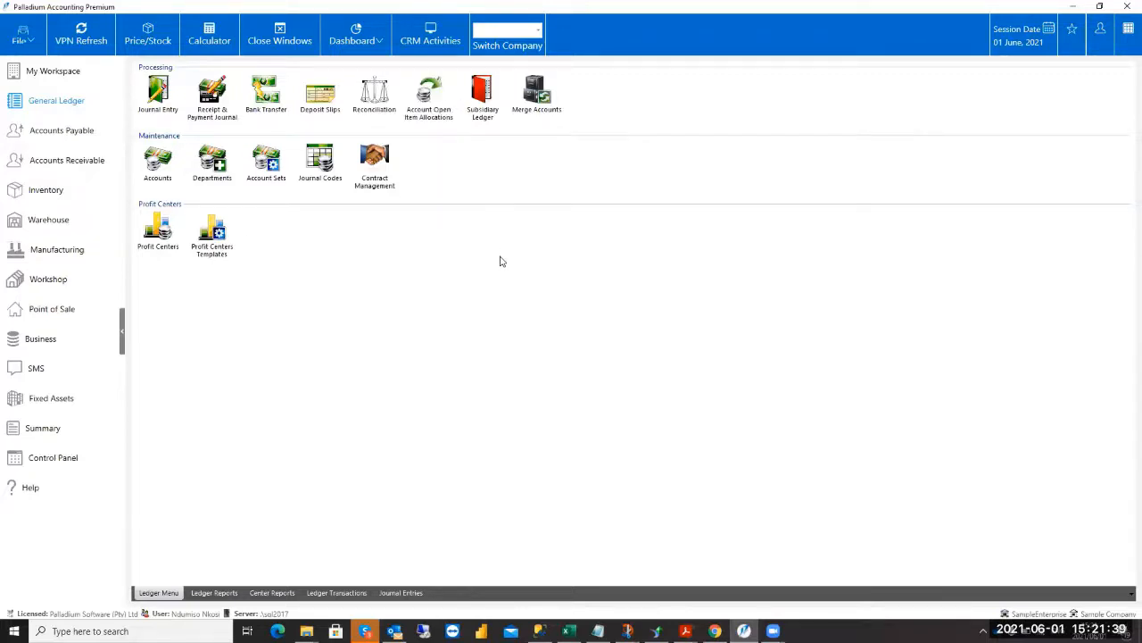
Start a general ledger journal entry and look up the posted Offset Test journal from the journal list.
{"action": "left_click", "coordinate": [166, 103]}
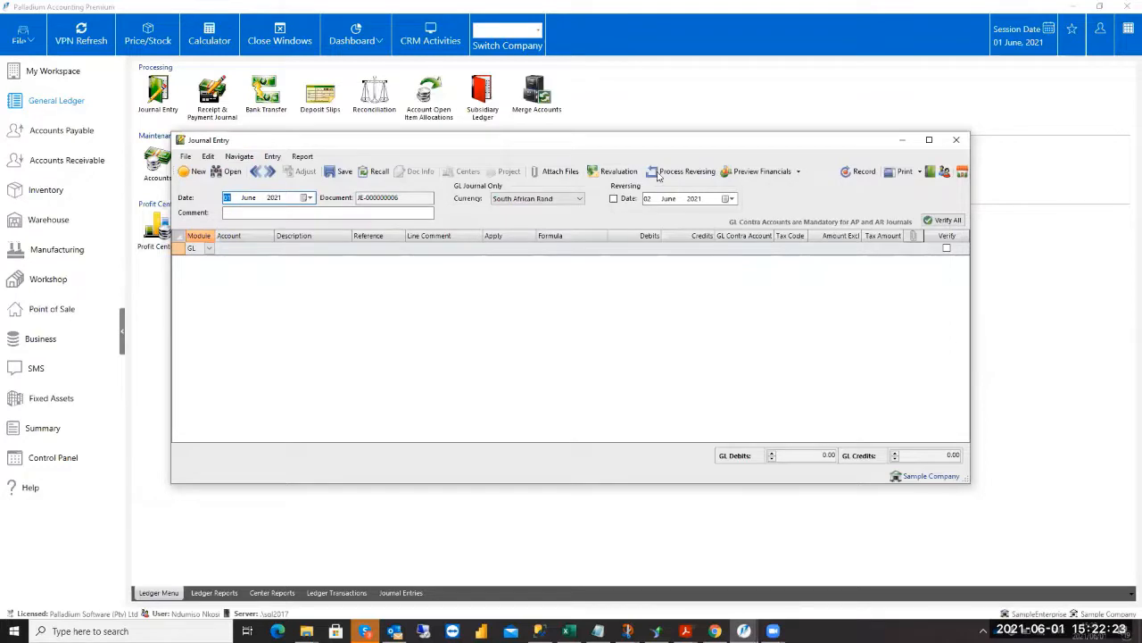
{"action": "left_click", "coordinate": [234, 173]}
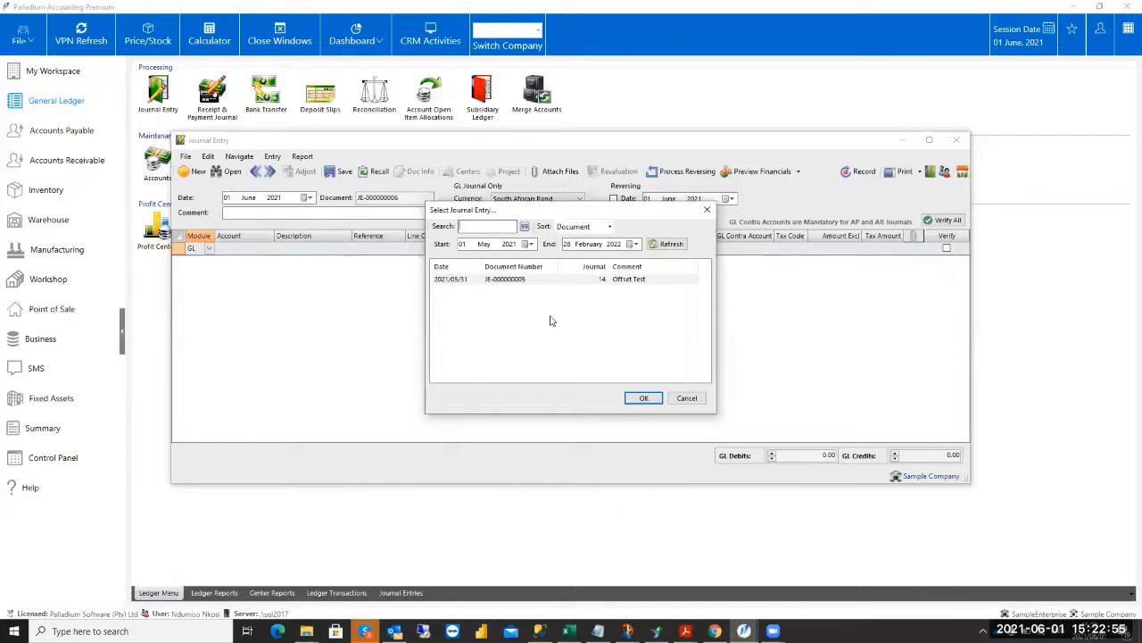
{"action": "double_click", "coordinate": [502, 281]}
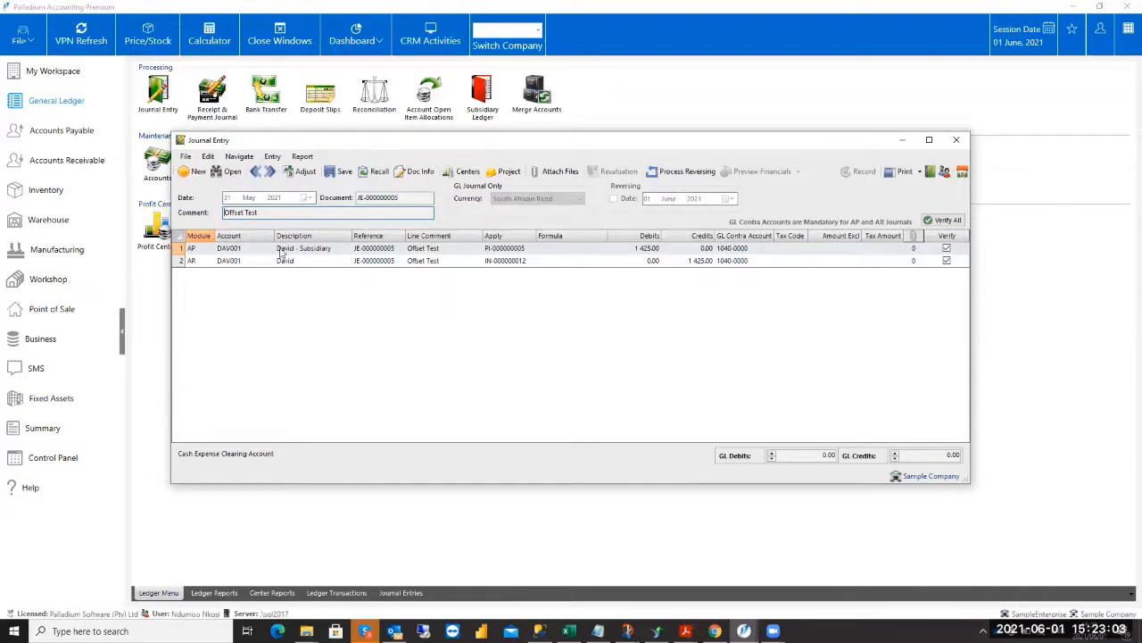
Start a blank journal entry and bring up the posted journal by entering document number 5.
{"action": "left_click", "coordinate": [193, 171]}
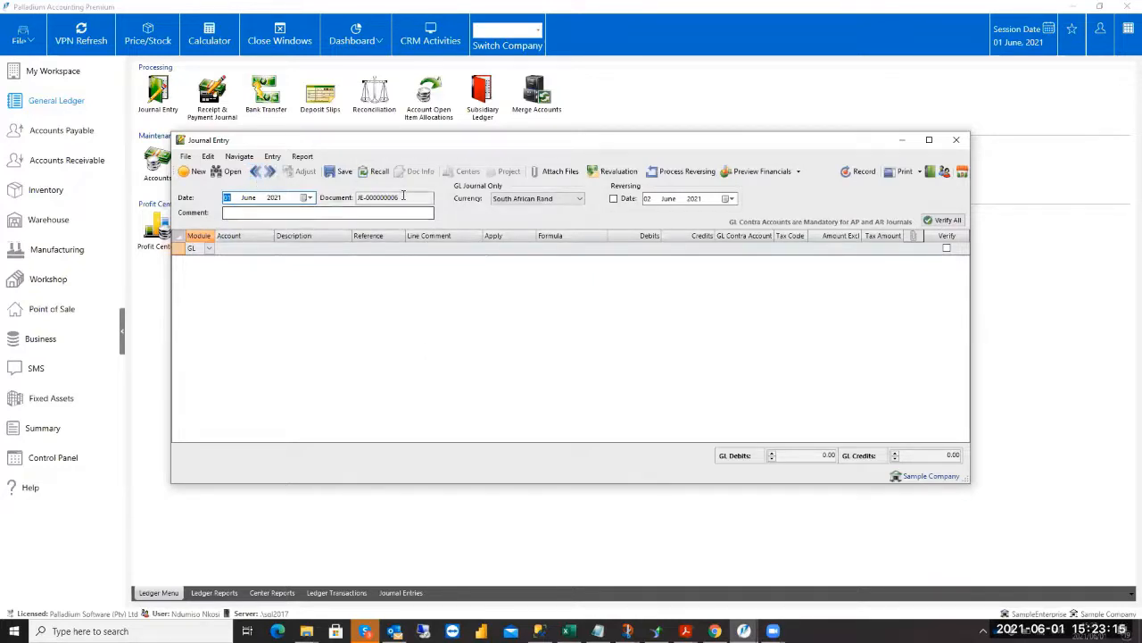
{"action": "key", "text": "Tab"}
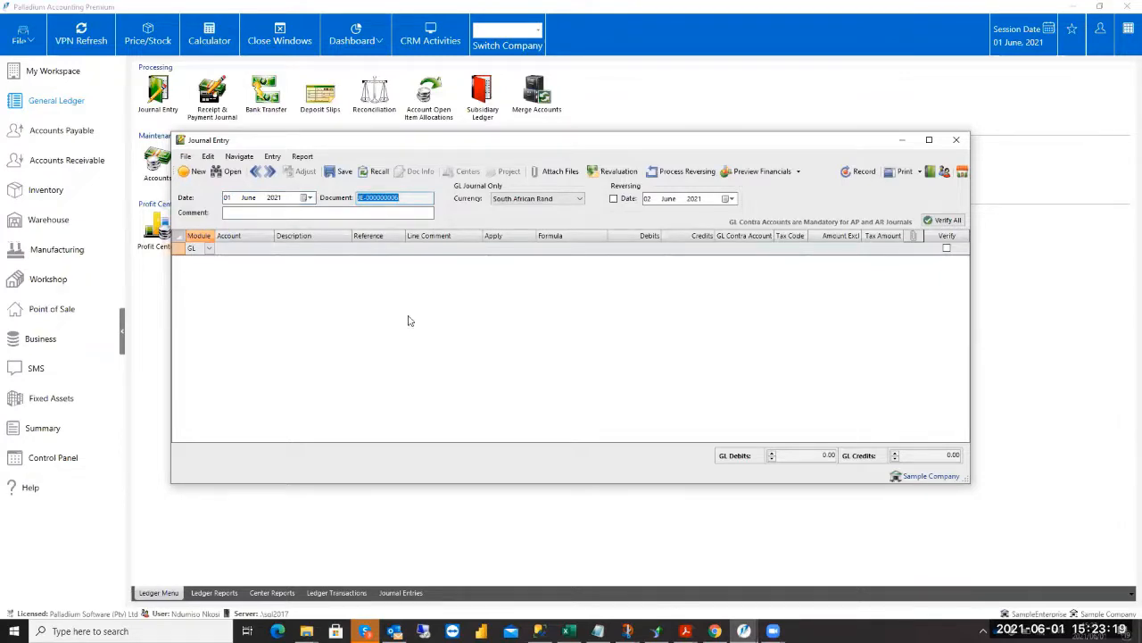
{"action": "type", "text": "5"}
{"action": "key", "text": "Tab"}
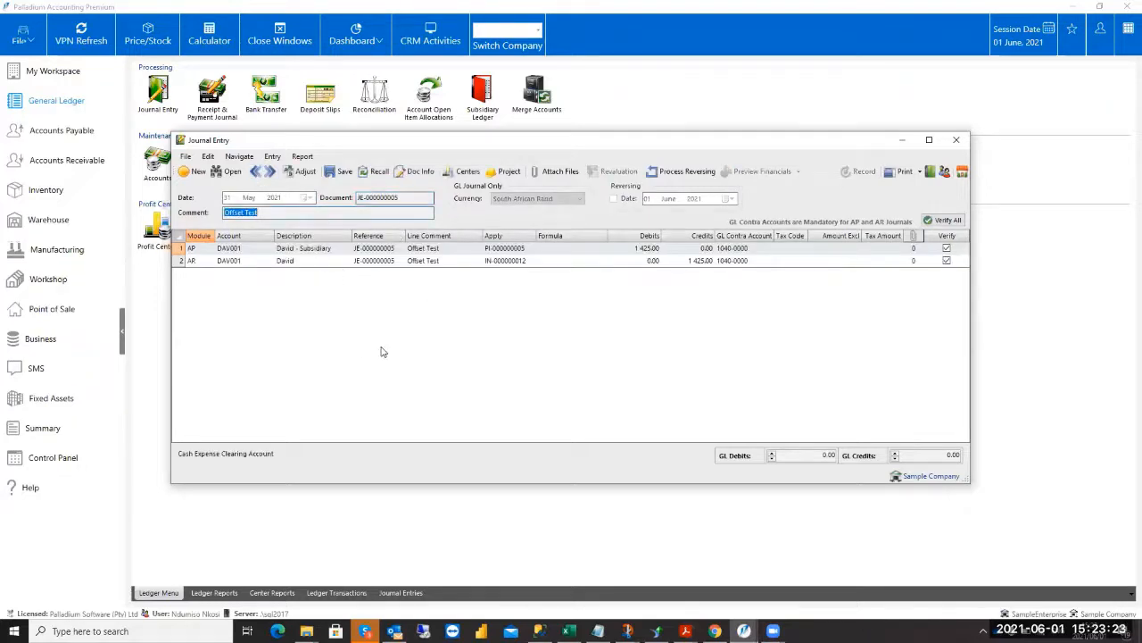
Browse back through the earlier posted journals and return to the Offset Test entry.
{"action": "left_click", "coordinate": [255, 171]}
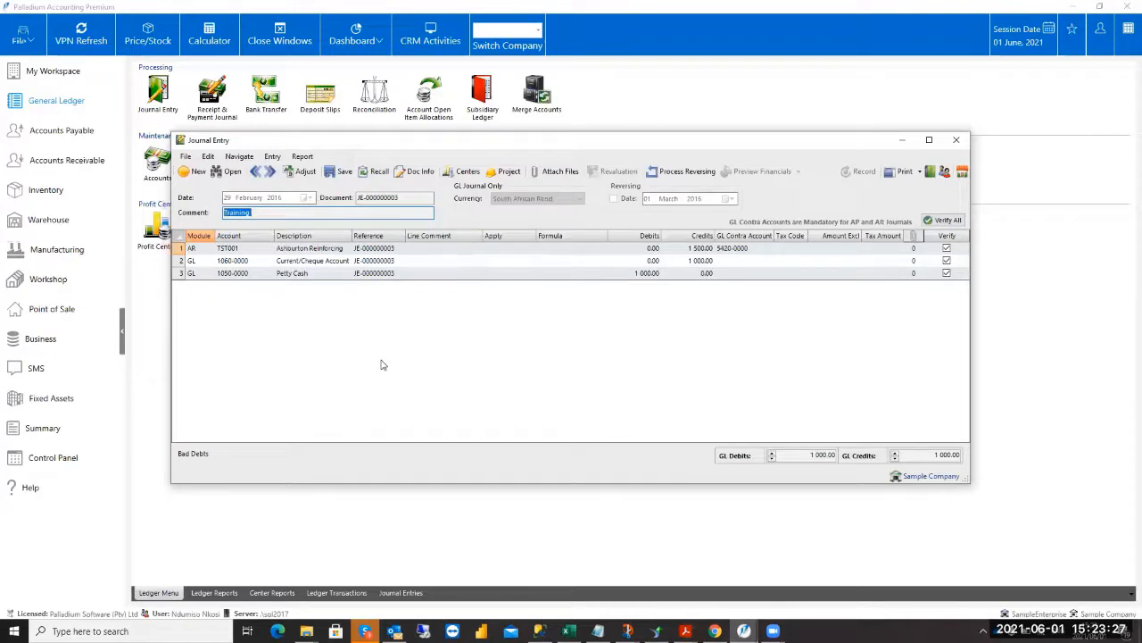
{"action": "left_click", "coordinate": [270, 174]}
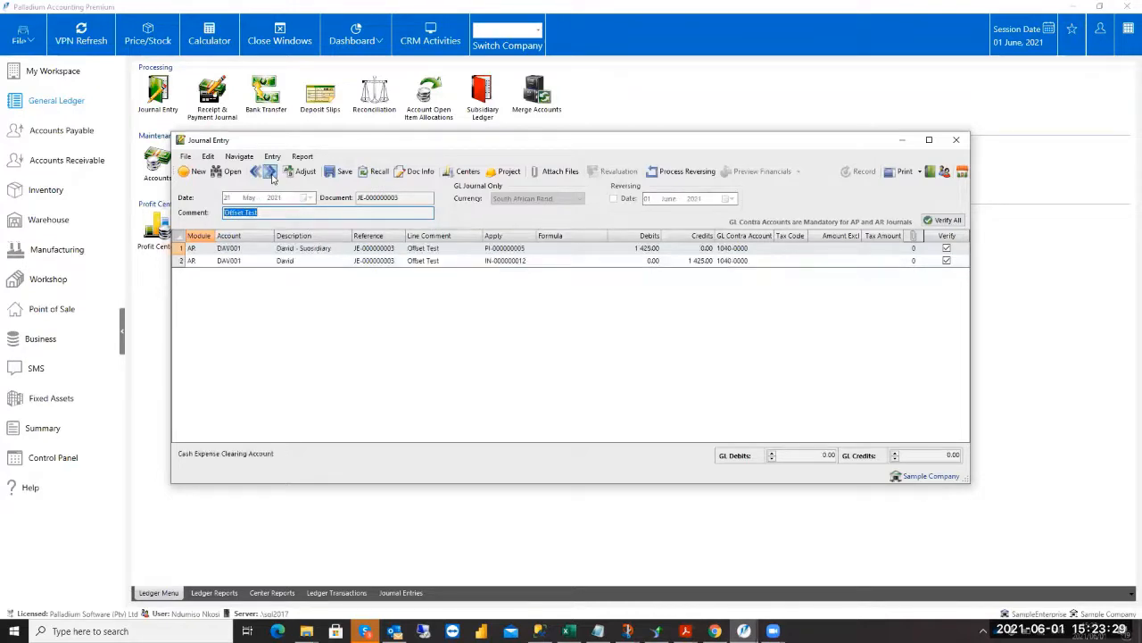
{"action": "left_click", "coordinate": [272, 174]}
{"action": "left_click", "coordinate": [614, 361]}
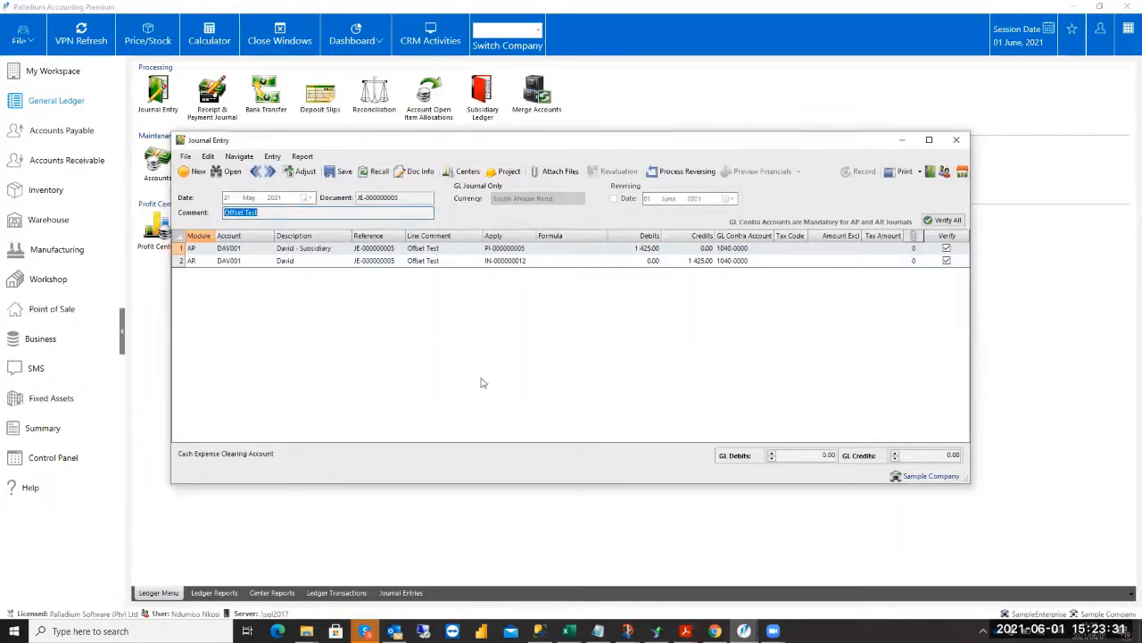
Check the posted journal list and the saved journal entries, closing both without selecting anything.
{"action": "left_click", "coordinate": [228, 171]}
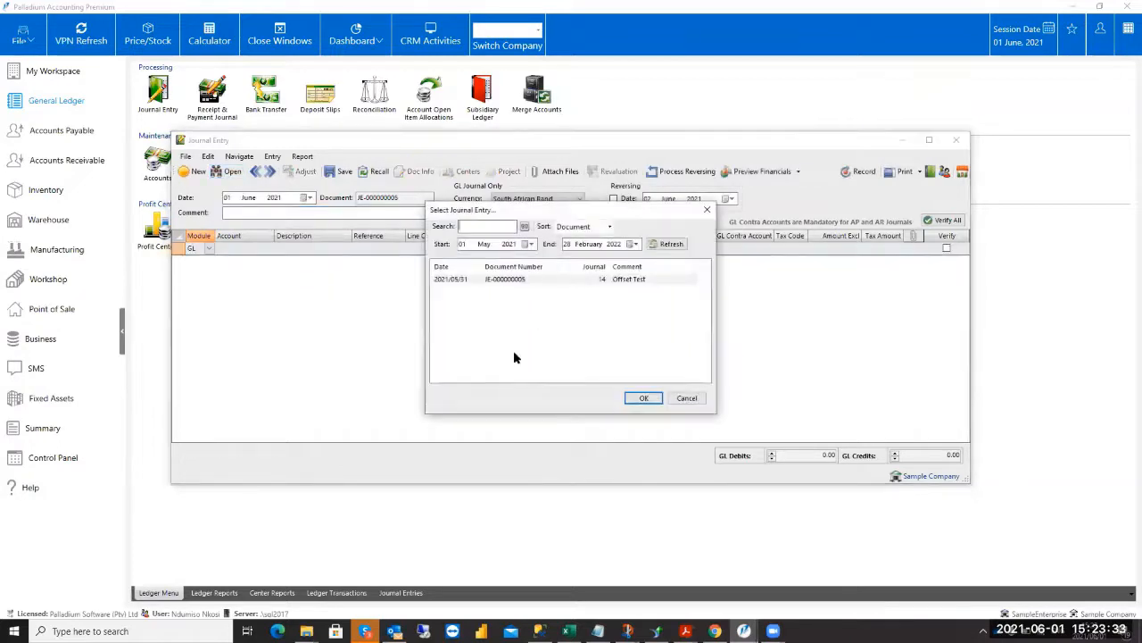
{"action": "left_click", "coordinate": [685, 399]}
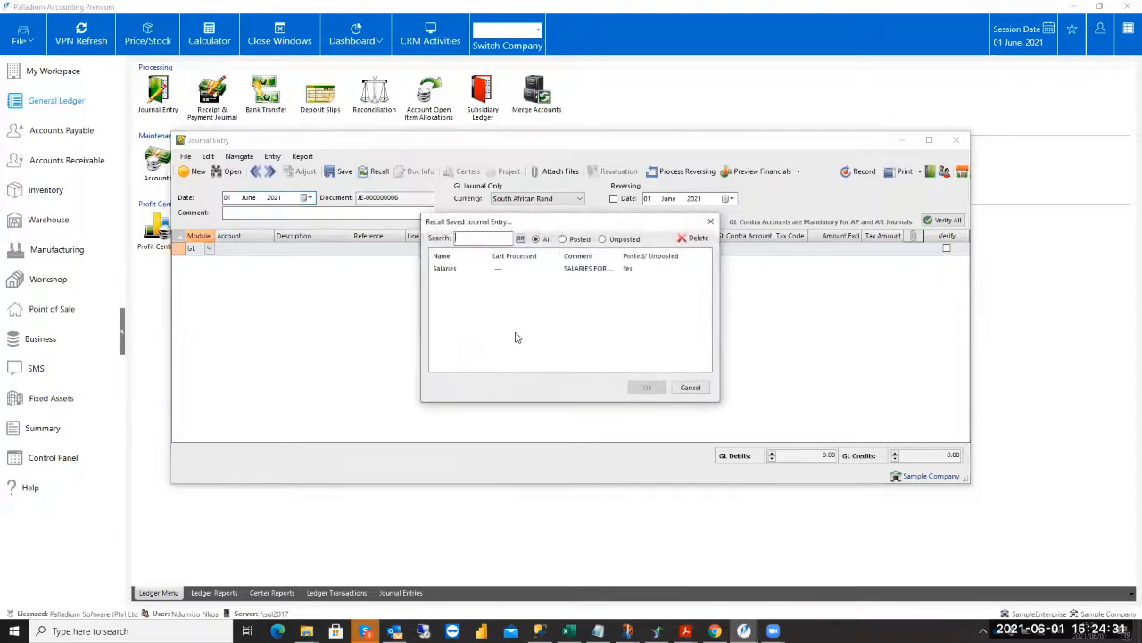
{"action": "left_click", "coordinate": [711, 221]}
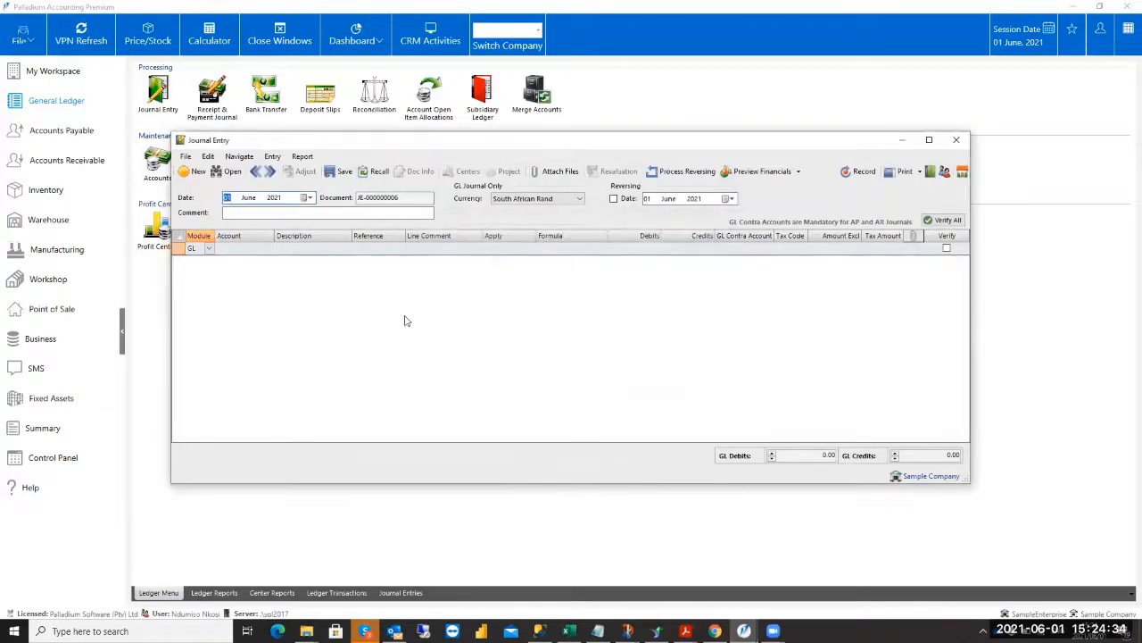
Add a GL journal line debiting 500 to Depreciation - Airconditioners, found by searching "depreciatio".
{"action": "left_click", "coordinate": [234, 248]}
{"action": "type", "text": "dep"}
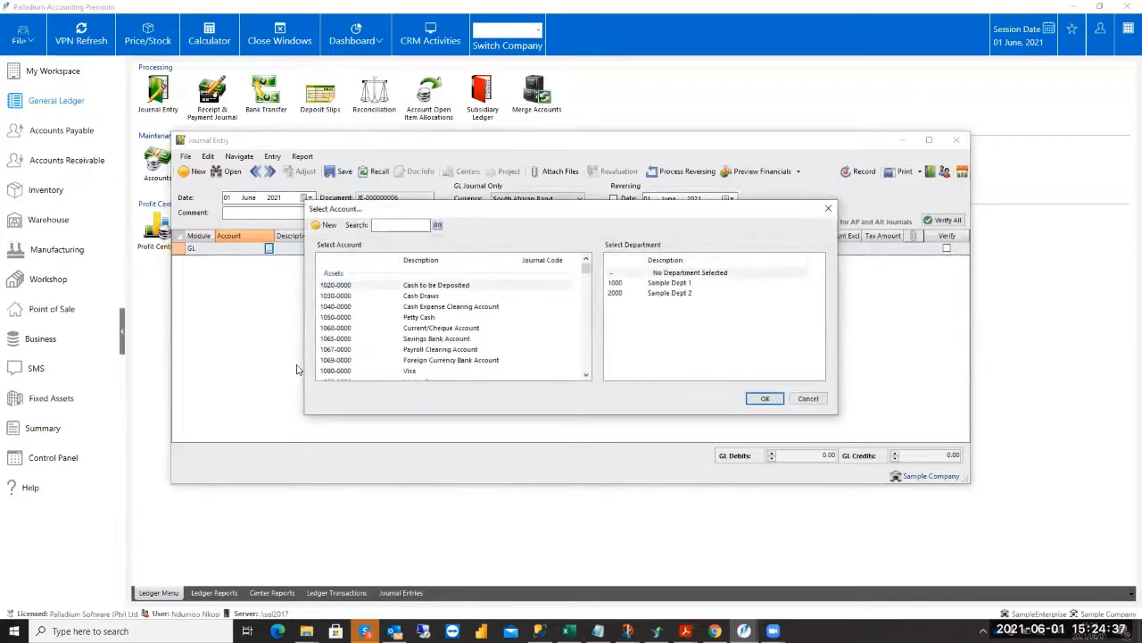
{"action": "type", "text": "rec"}
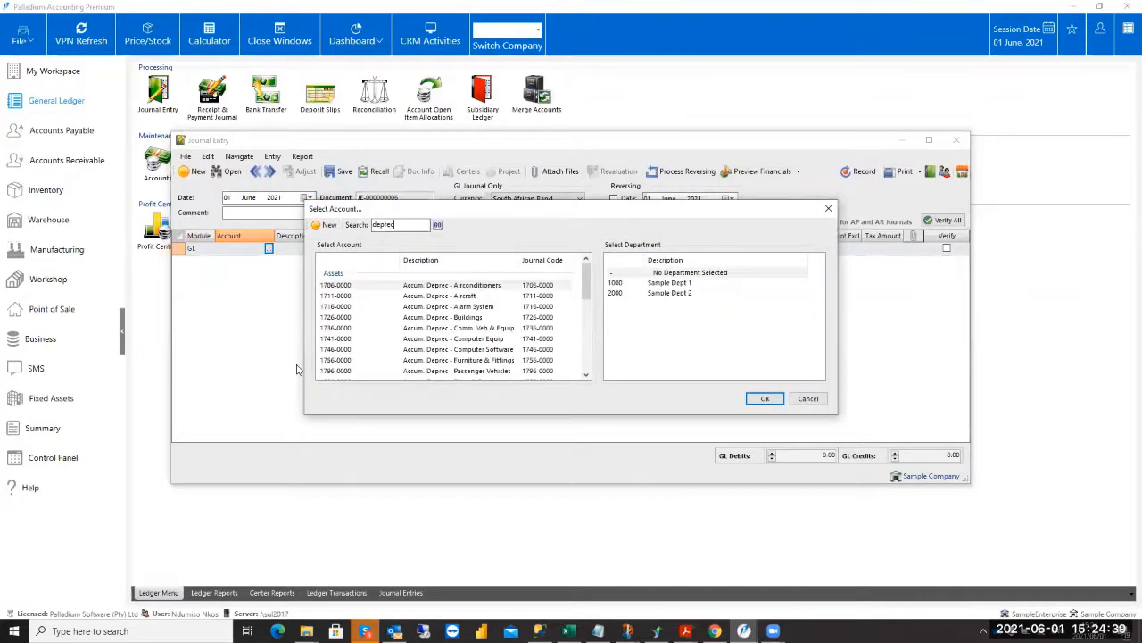
{"action": "type", "text": "iatio"}
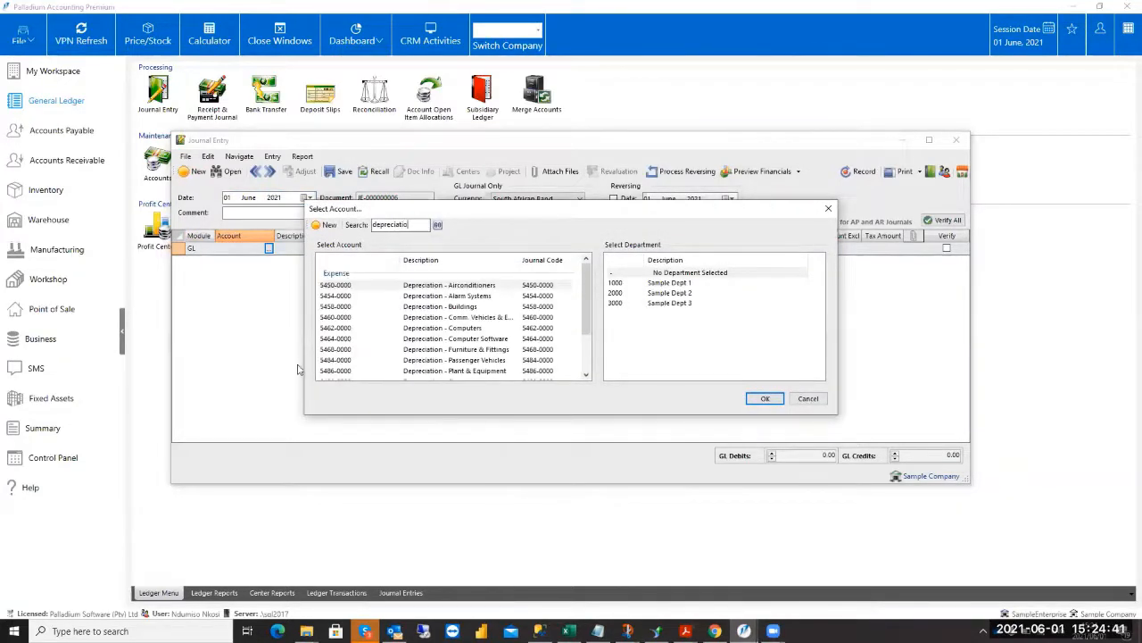
{"action": "double_click", "coordinate": [435, 285]}
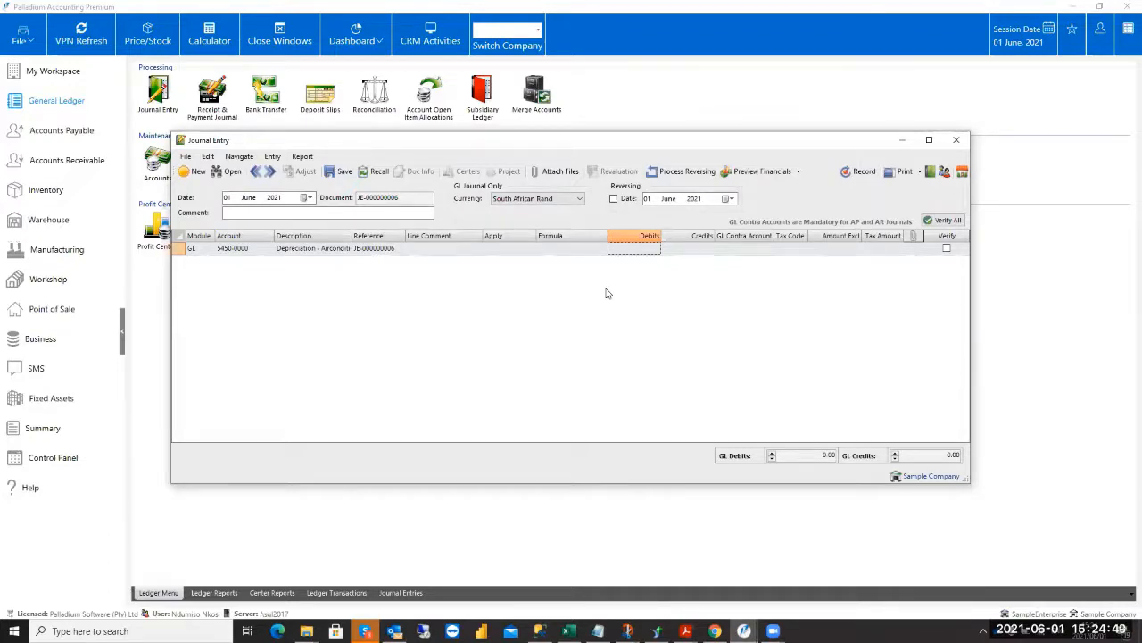
{"action": "type", "text": "500"}
{"action": "key", "text": "Return"}
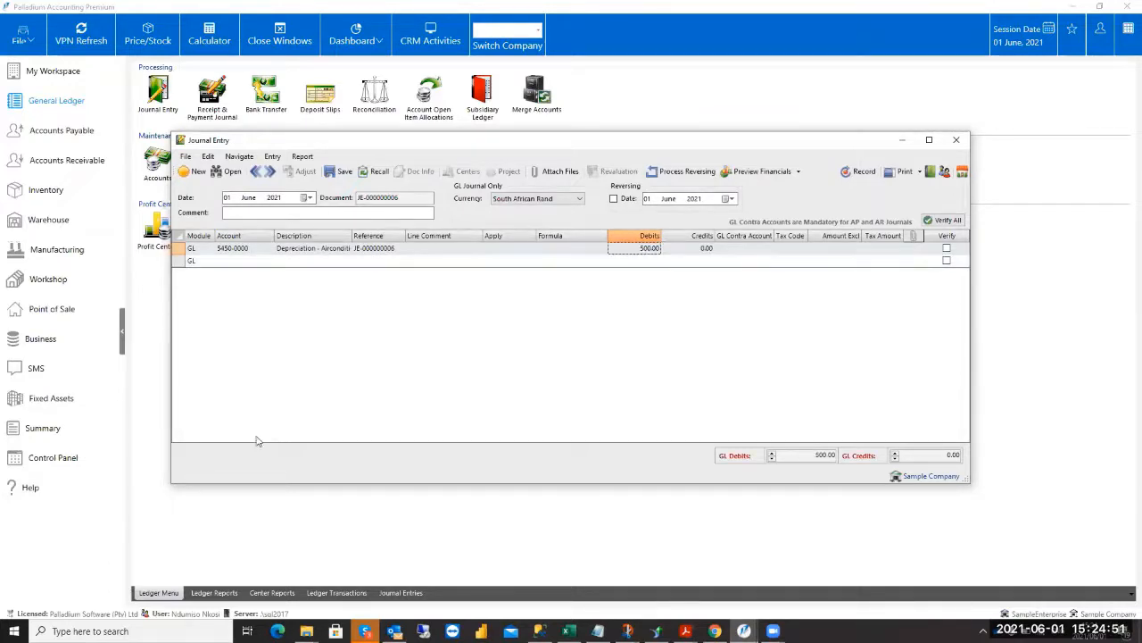
Add a second GL line crediting 500 to Accum. Deprec - Airconditioners, found by searching "accum".
{"action": "left_click", "coordinate": [234, 261]}
{"action": "left_click", "coordinate": [269, 260]}
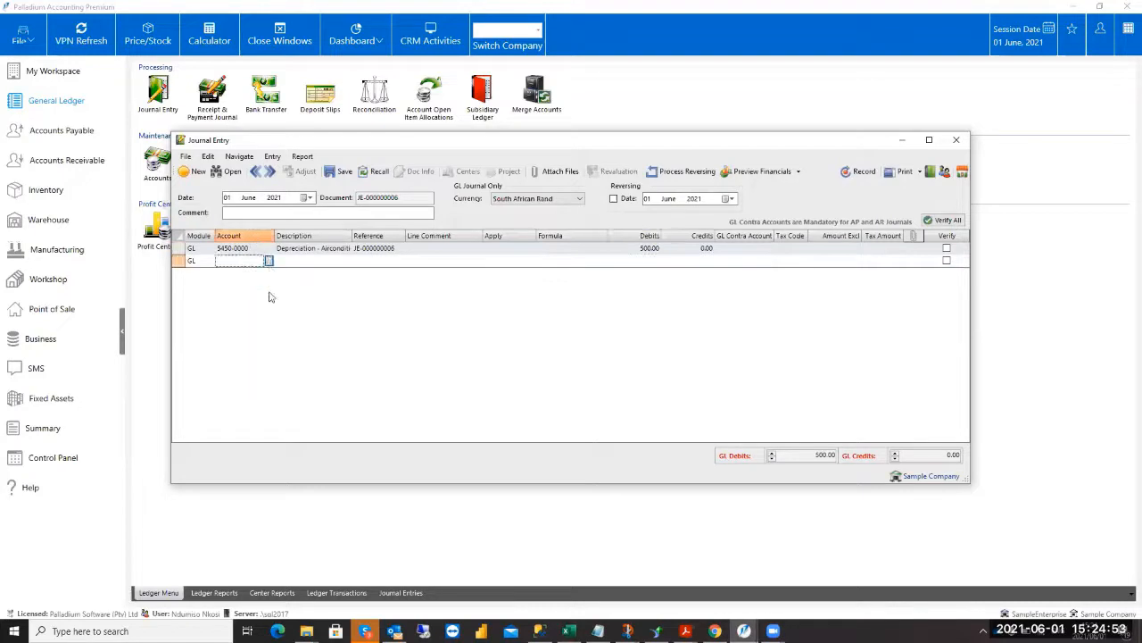
{"action": "type", "text": "accumu"}
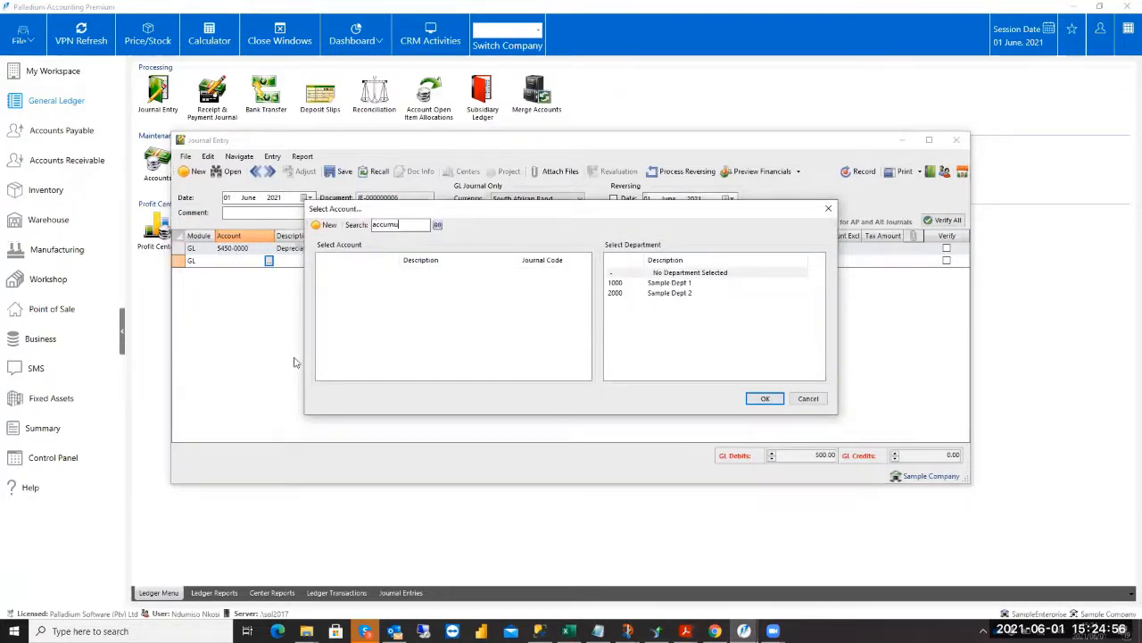
{"action": "key", "text": "BackSpace"}
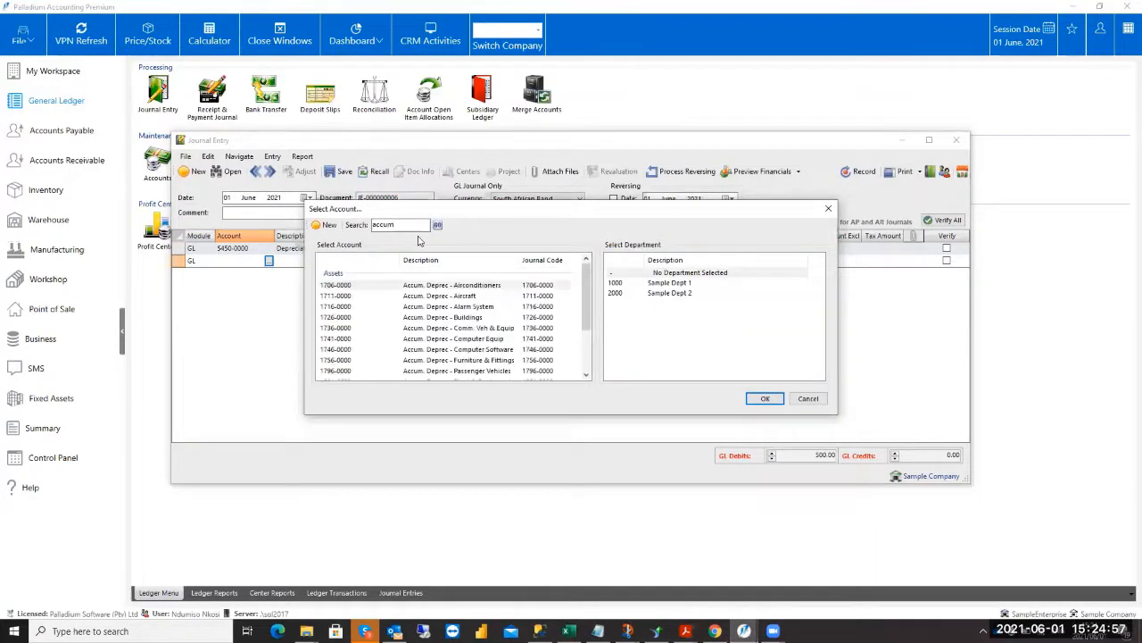
{"action": "double_click", "coordinate": [437, 284]}
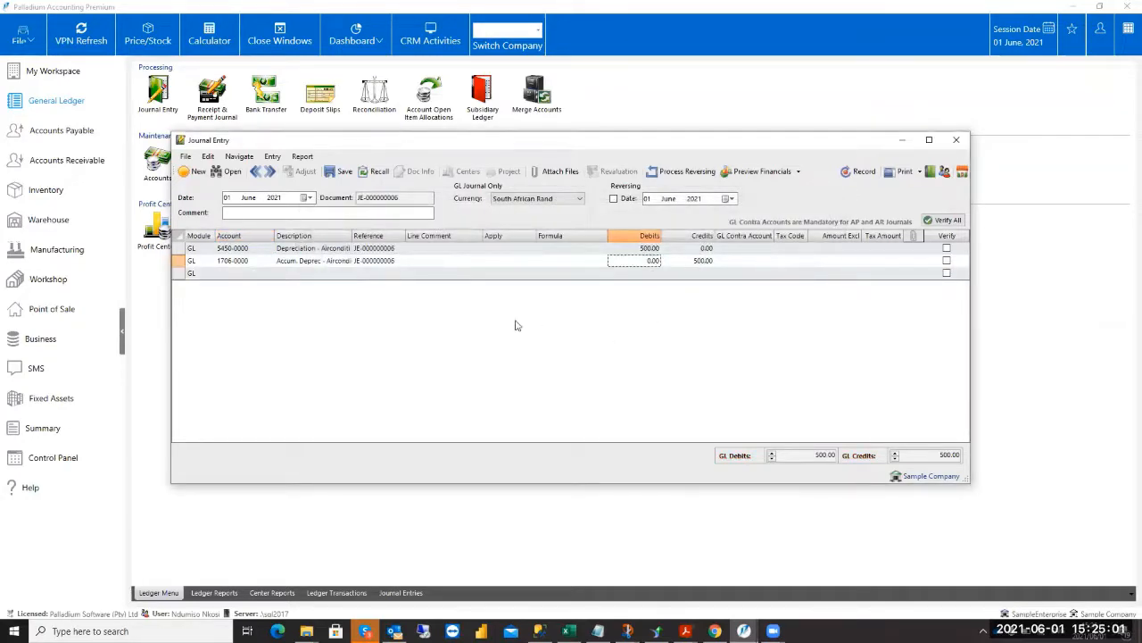
Add the comment "Depreciation - Aircond." to the journal, verify all its lines, and record it.
{"action": "left_click", "coordinate": [405, 211]}
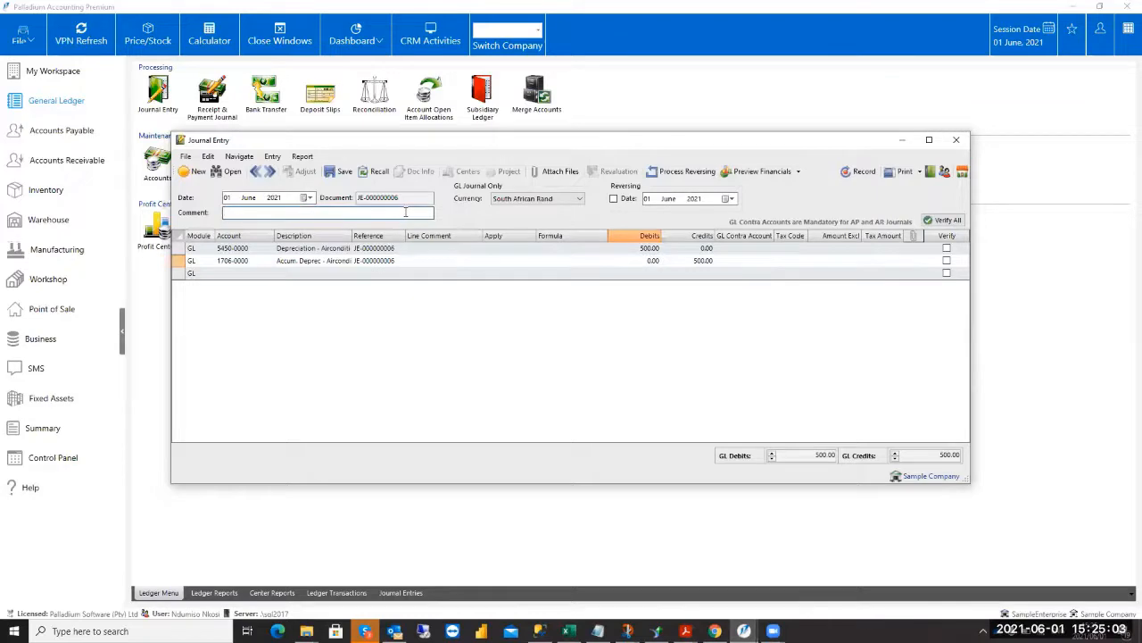
{"action": "type", "text": "Depreciation - Aircond."}
{"action": "left_click", "coordinate": [943, 220]}
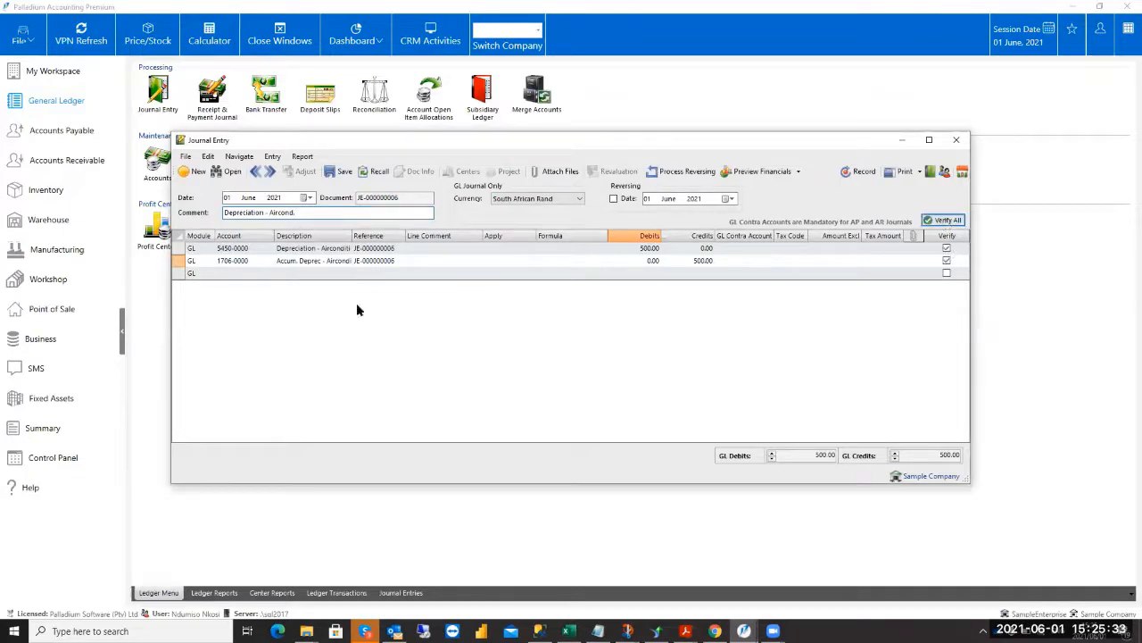
{"action": "left_click", "coordinate": [853, 173]}
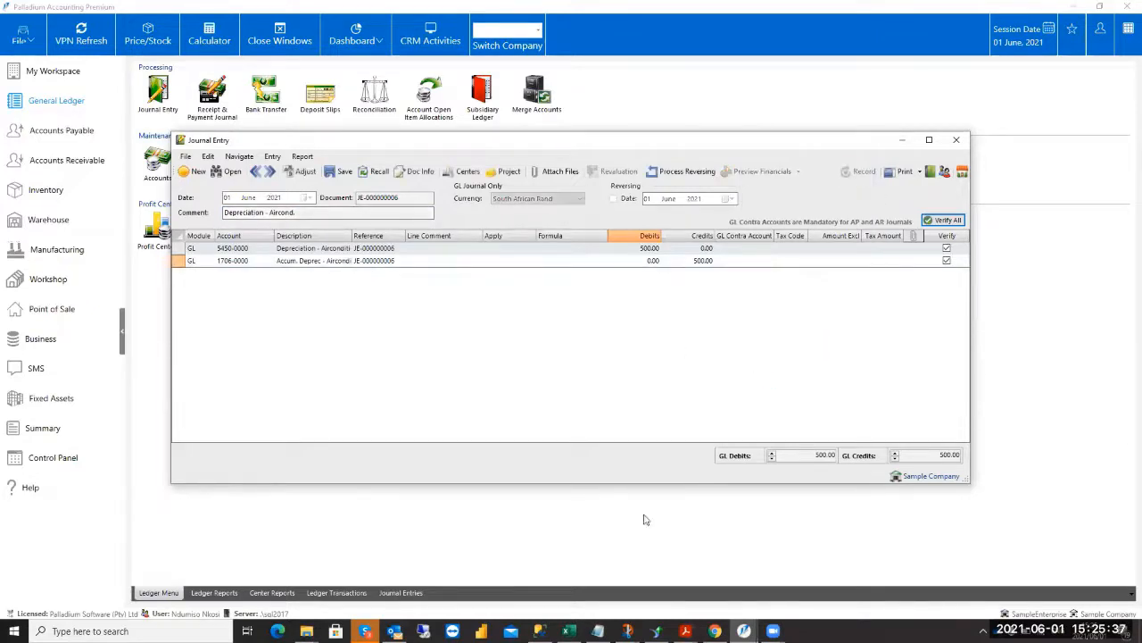
Save the recorded journal for reuse under the name "Deprec. - Airconditioners".
{"action": "left_click", "coordinate": [340, 171]}
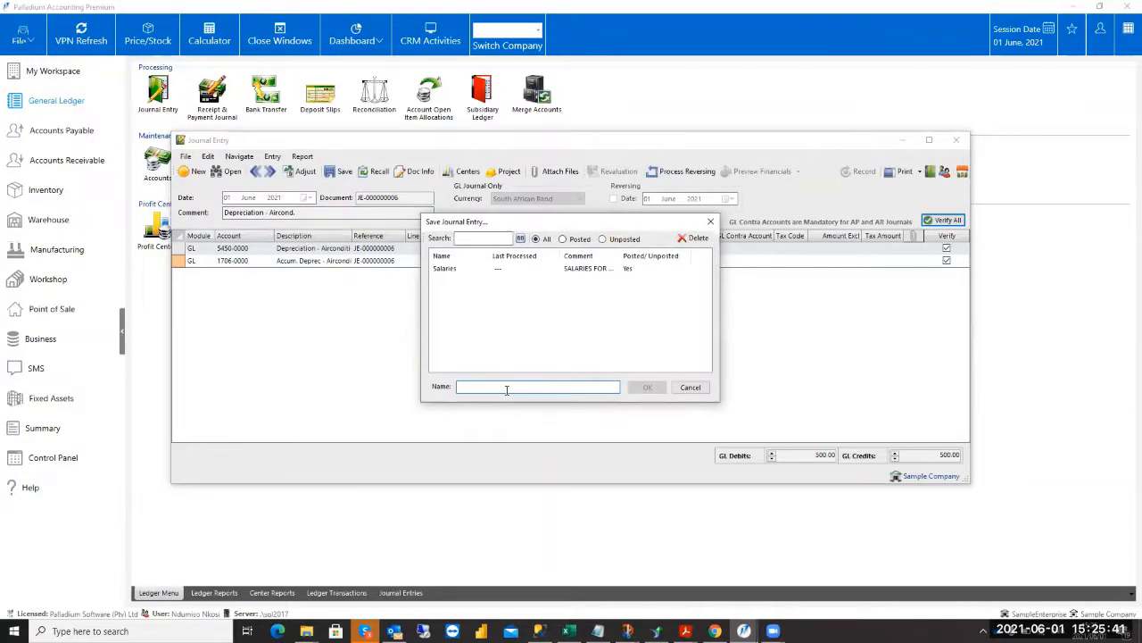
{"action": "type", "text": "Deprec"}
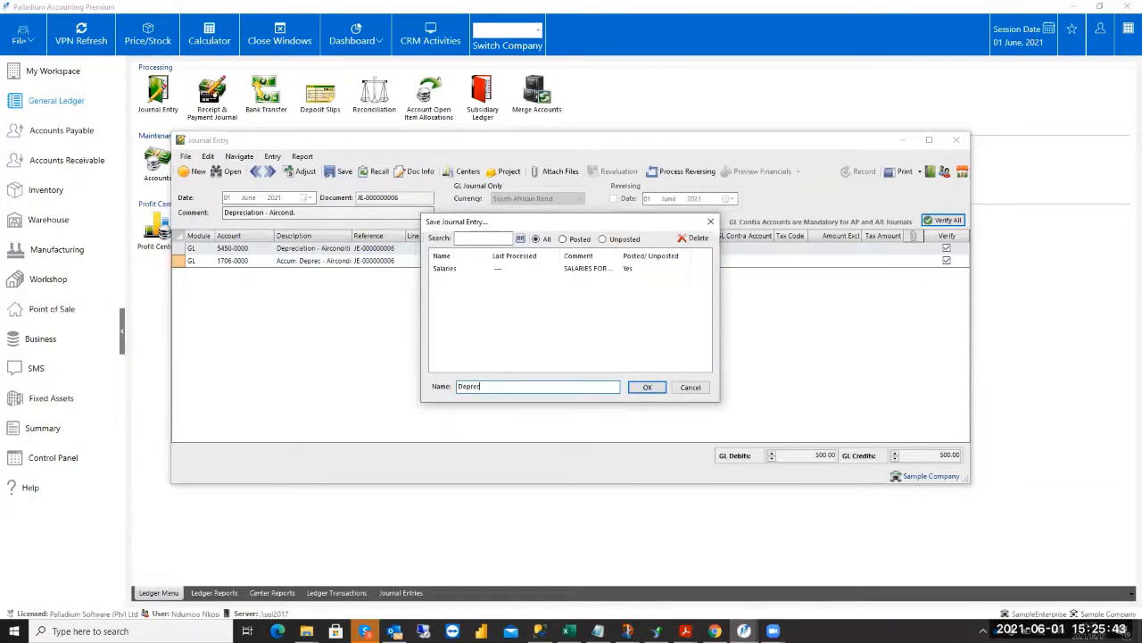
{"action": "type", "text": ". - Airconditioners"}
{"action": "left_click", "coordinate": [646, 387]}
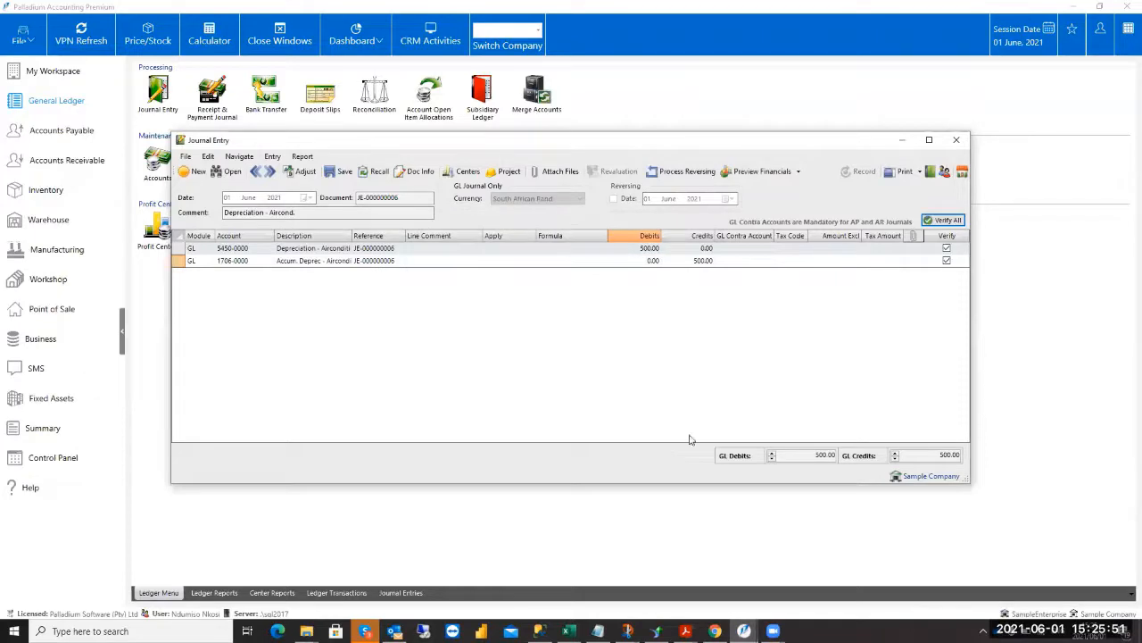
Start a new journal and recall the saved airconditioner depreciation entry into it.
{"action": "left_click", "coordinate": [193, 171]}
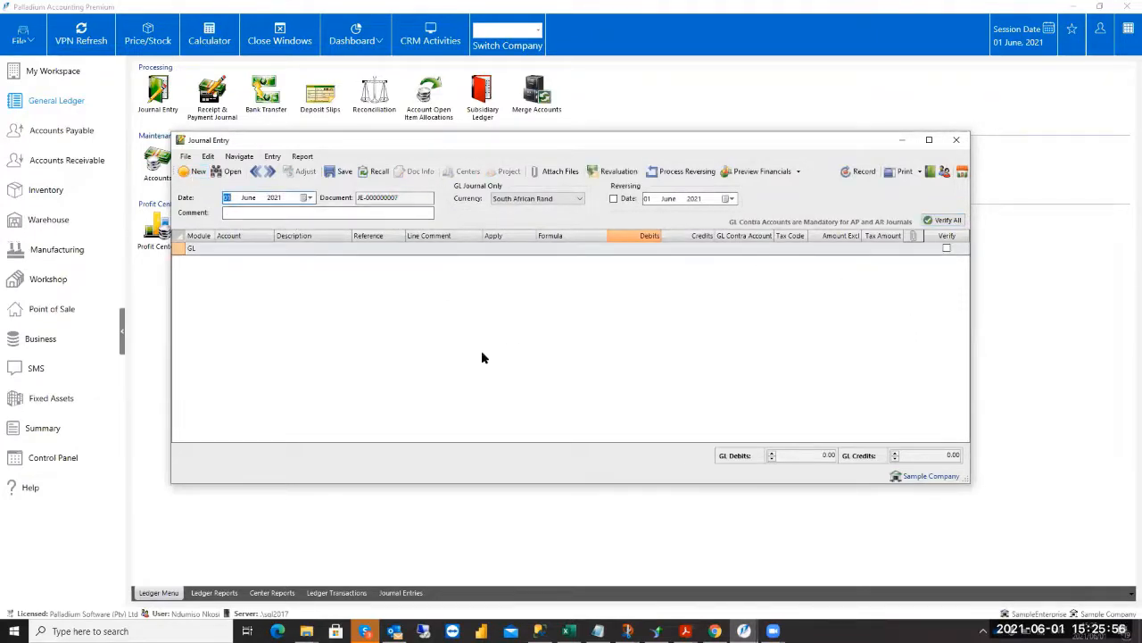
{"action": "left_click", "coordinate": [374, 171]}
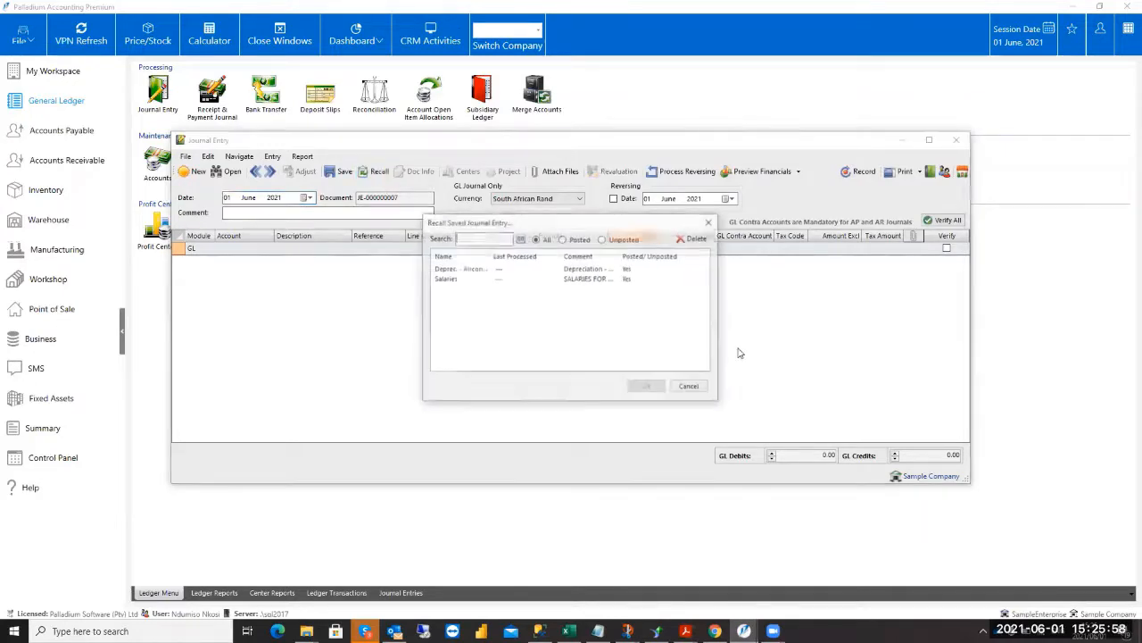
{"action": "double_click", "coordinate": [493, 268]}
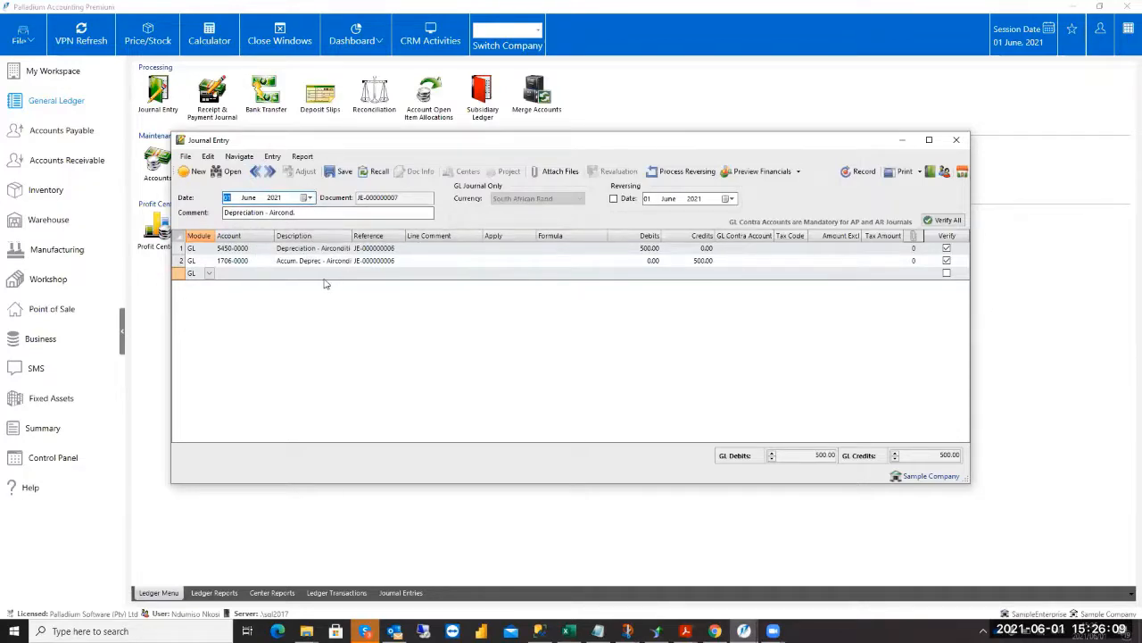
Check the debit, credit, account and formula cells of the recalled journal, and discard the transaction.
{"action": "left_click", "coordinate": [625, 248]}
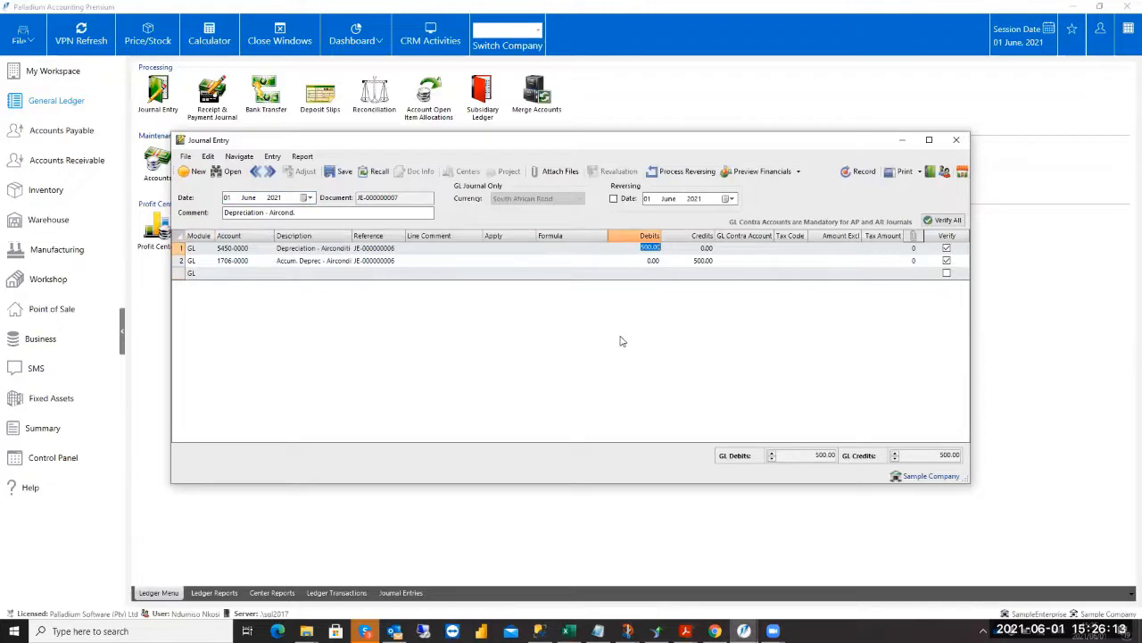
{"action": "left_click", "coordinate": [687, 262]}
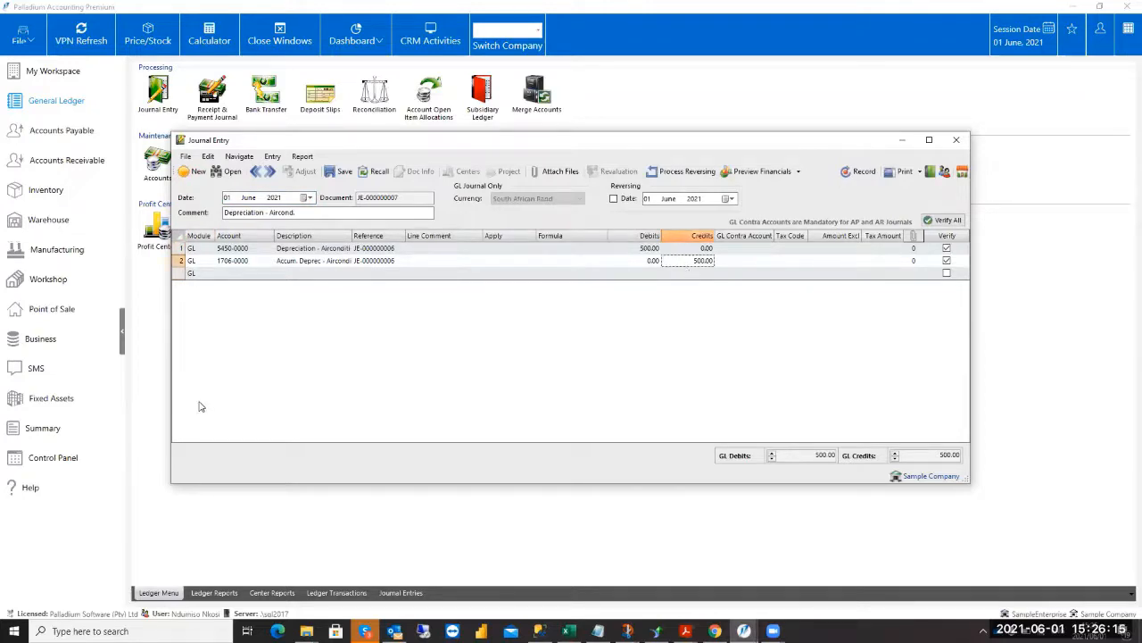
{"action": "left_click", "coordinate": [222, 275]}
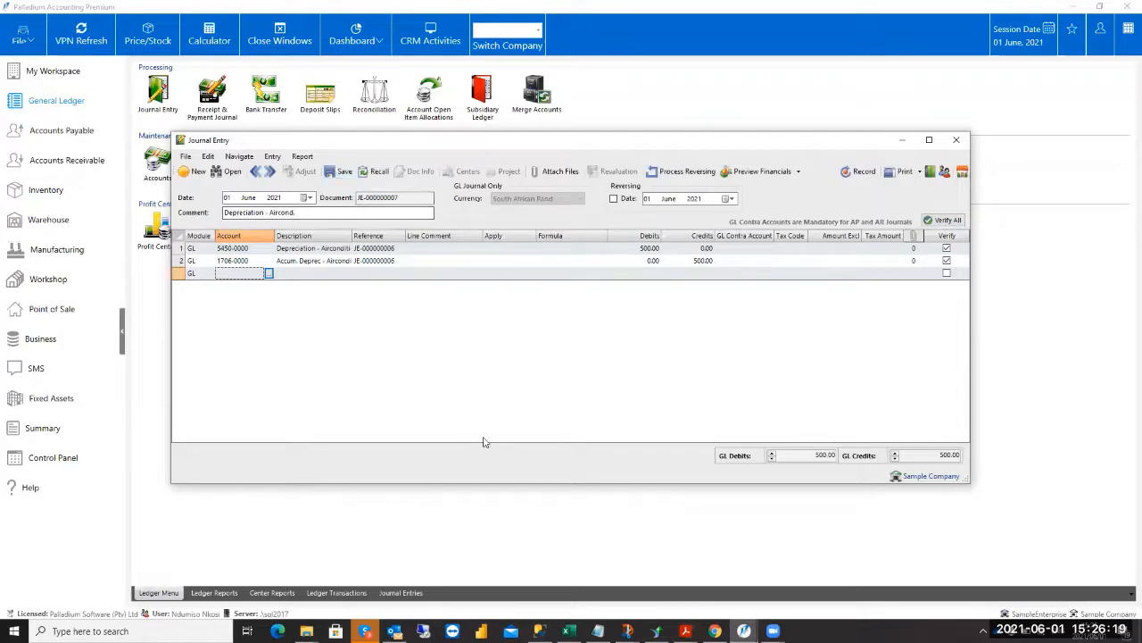
{"action": "left_click", "coordinate": [603, 251]}
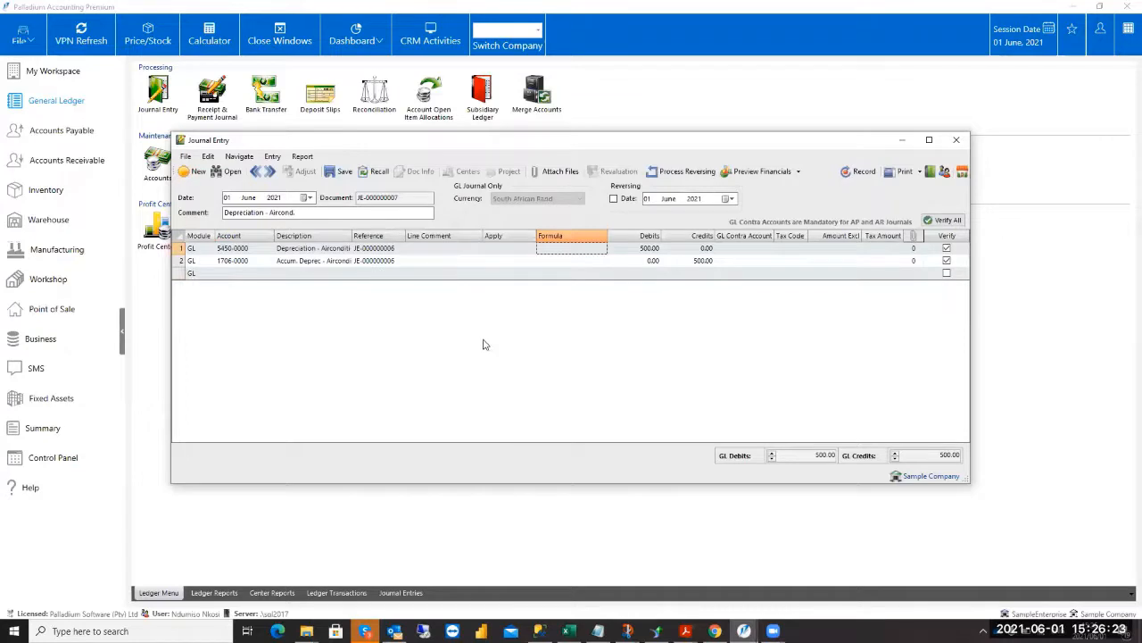
{"action": "left_click", "coordinate": [200, 172]}
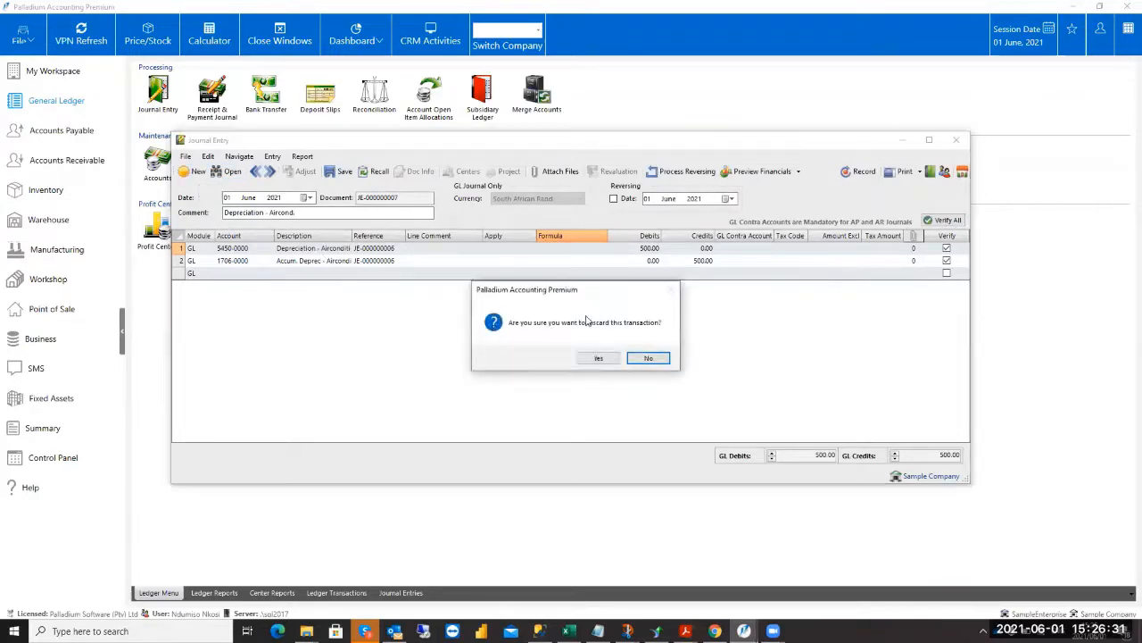
{"action": "left_click", "coordinate": [591, 358]}
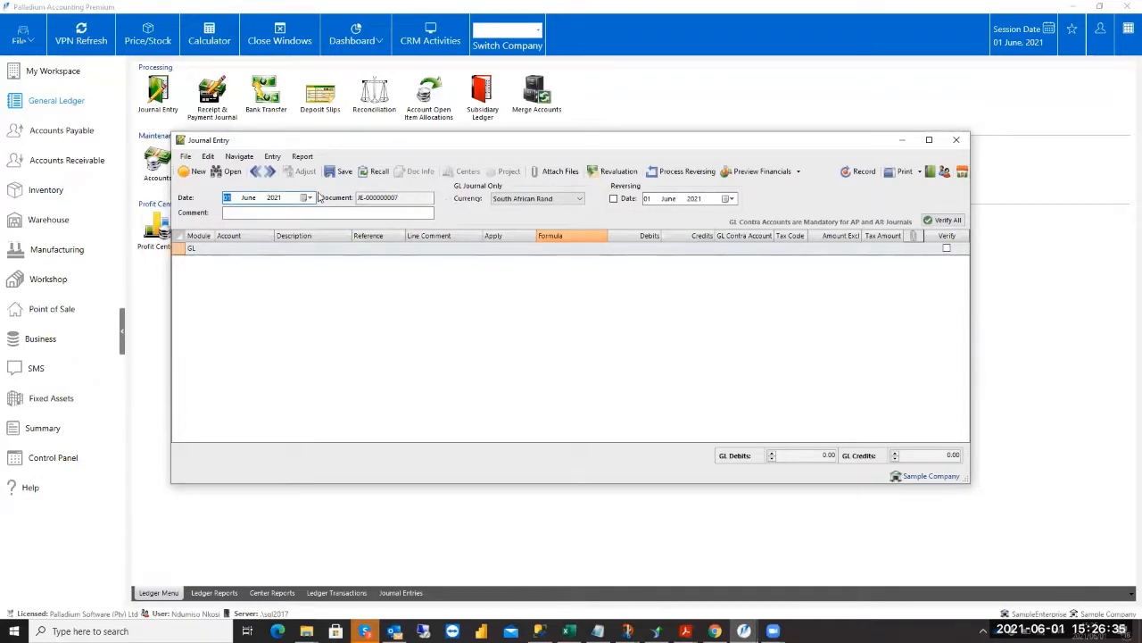
Return to the posted "Depreciation - Aircond." journal and mark it as reversing in its document information.
{"action": "left_click", "coordinate": [256, 173]}
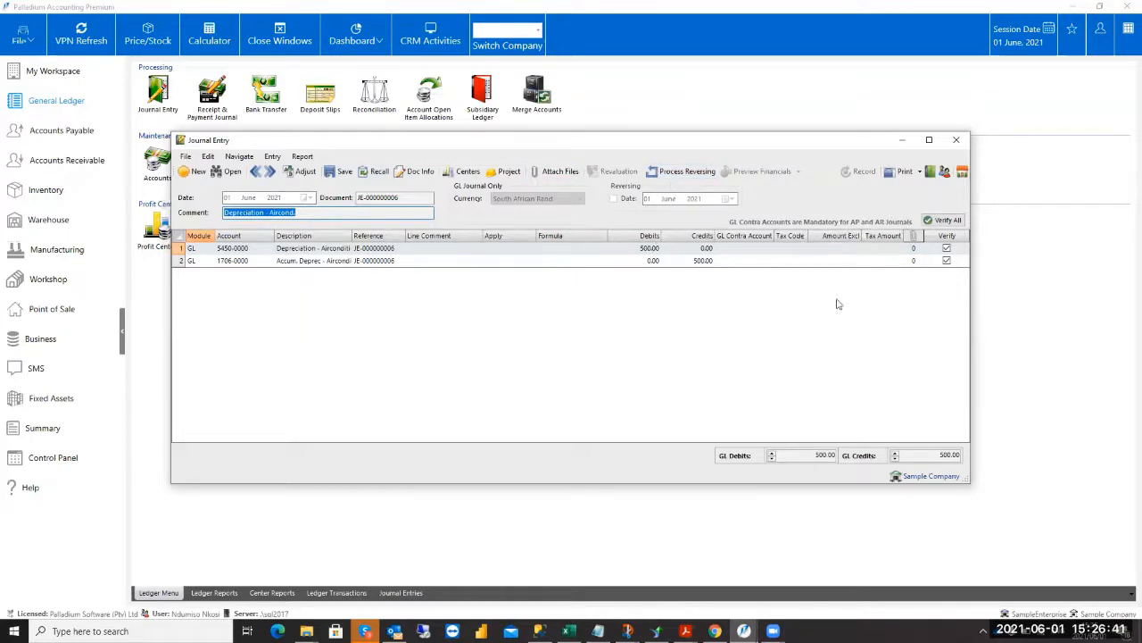
{"action": "left_click", "coordinate": [416, 172]}
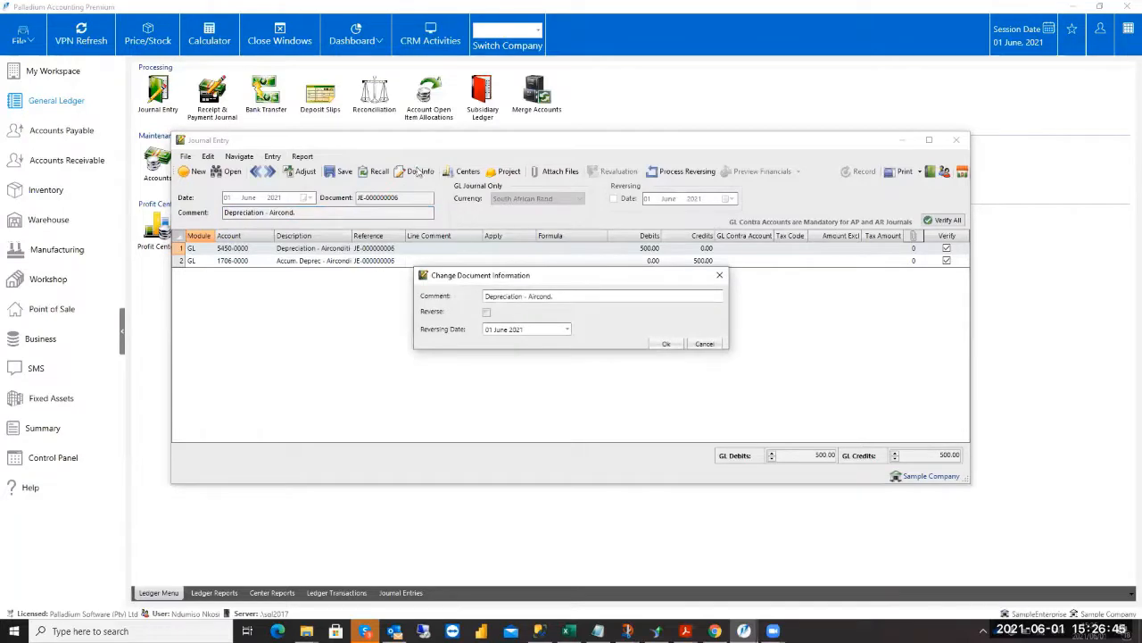
{"action": "left_click_drag", "start_coordinate": [560, 295], "coordinate": [484, 296]}
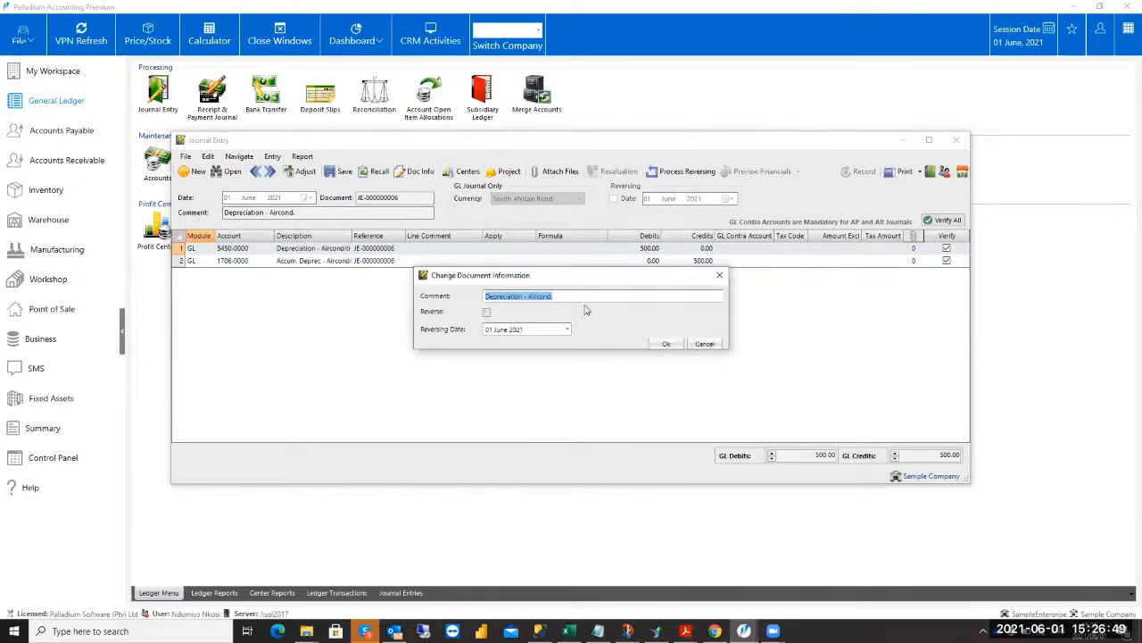
{"action": "left_click", "coordinate": [486, 313]}
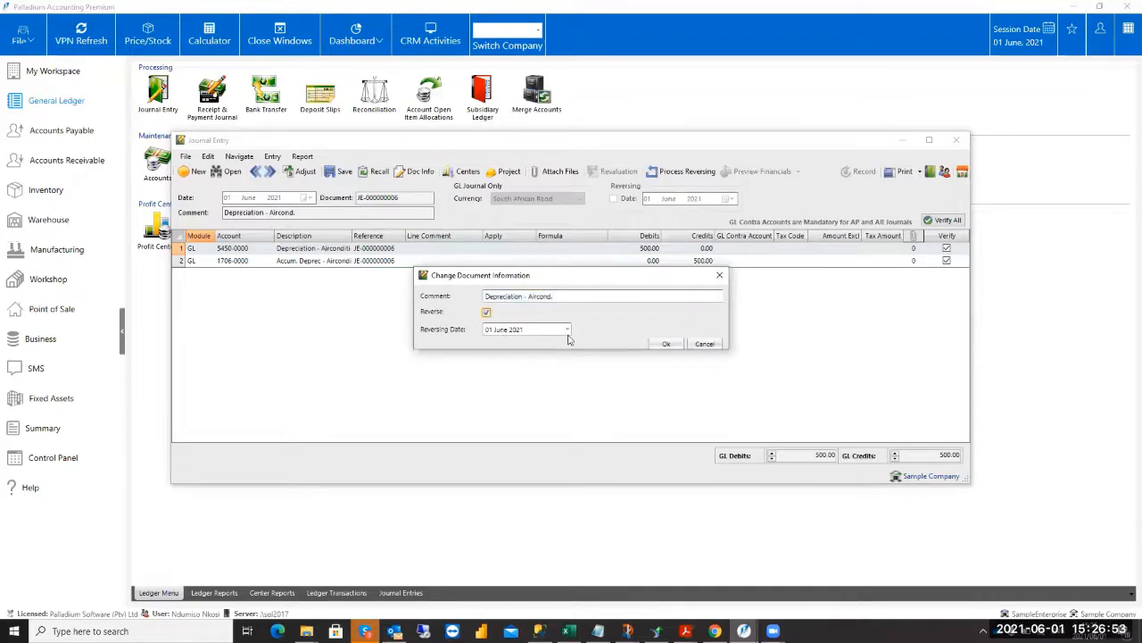
{"action": "left_click", "coordinate": [667, 344]}
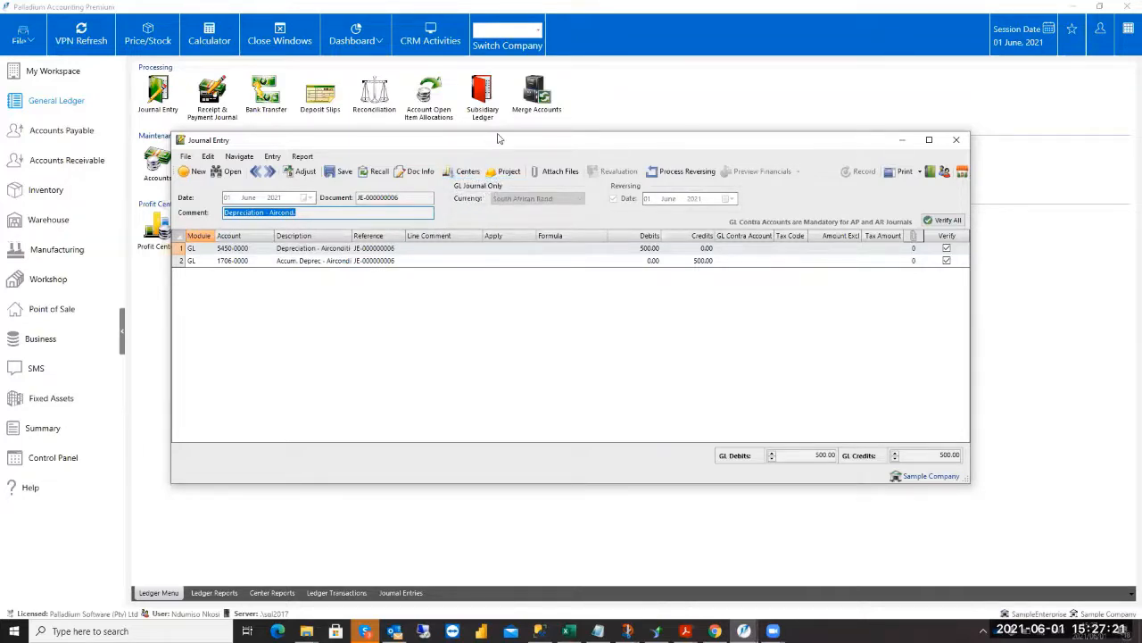
Look at the journal's centers, project allocations and attached files, closing each without making changes.
{"action": "left_click_drag", "start_coordinate": [499, 138], "coordinate": [577, 151]}
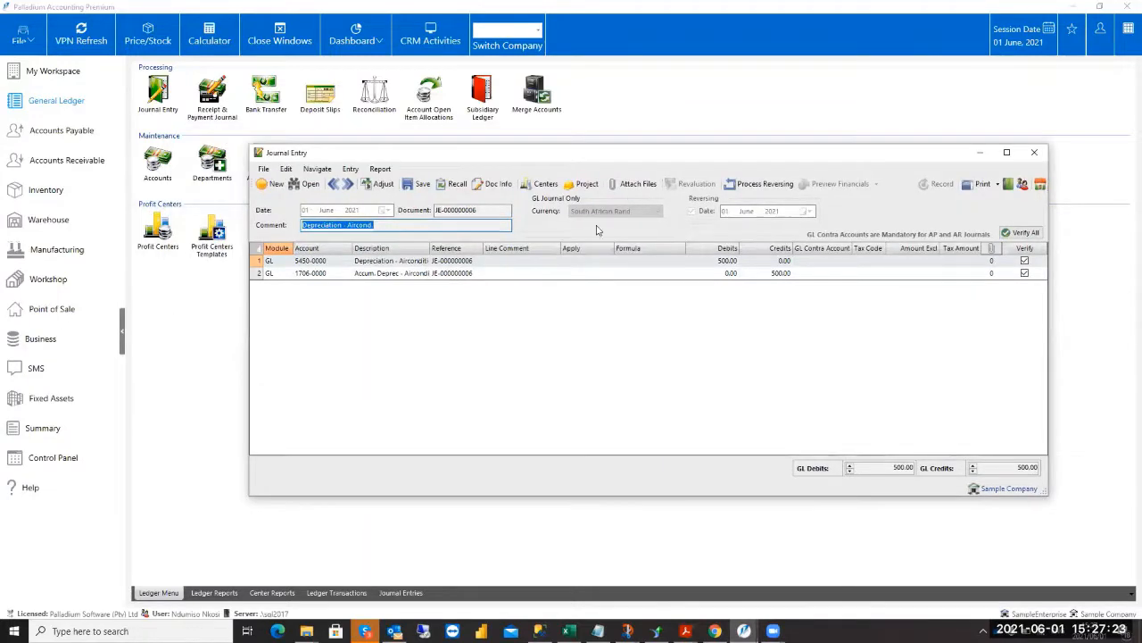
{"action": "left_click", "coordinate": [544, 185]}
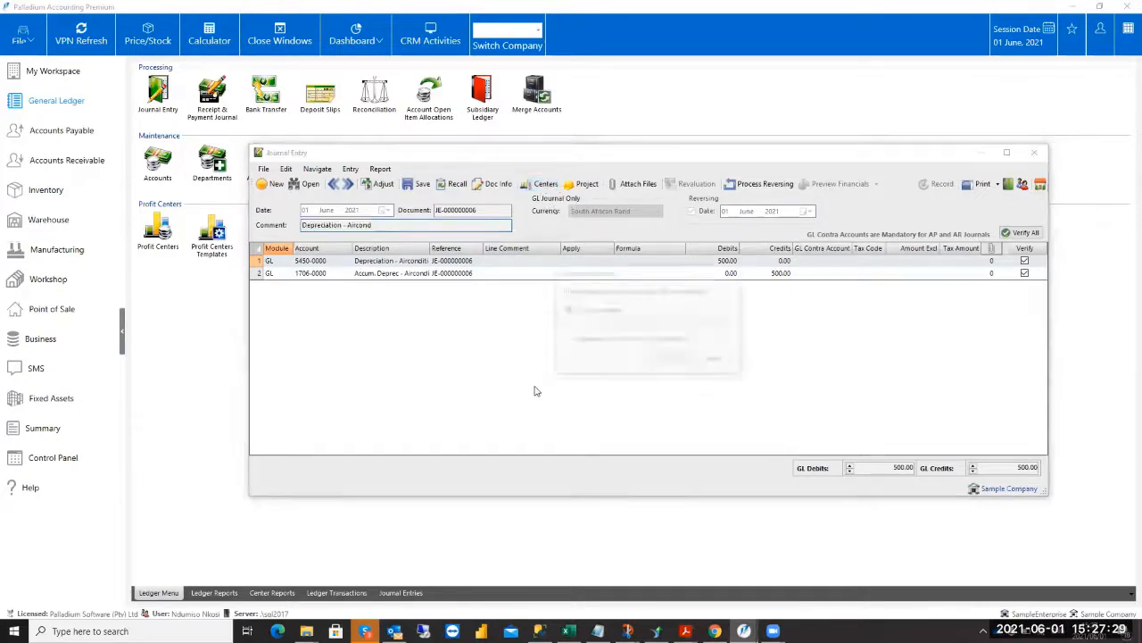
{"action": "left_click", "coordinate": [734, 272]}
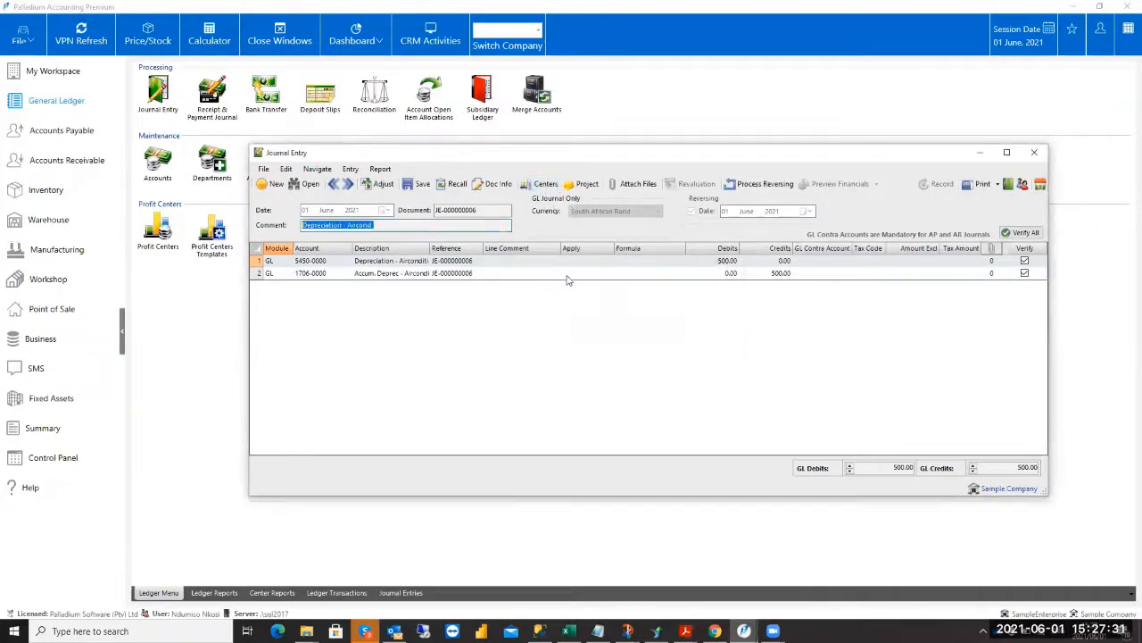
{"action": "left_click", "coordinate": [585, 183]}
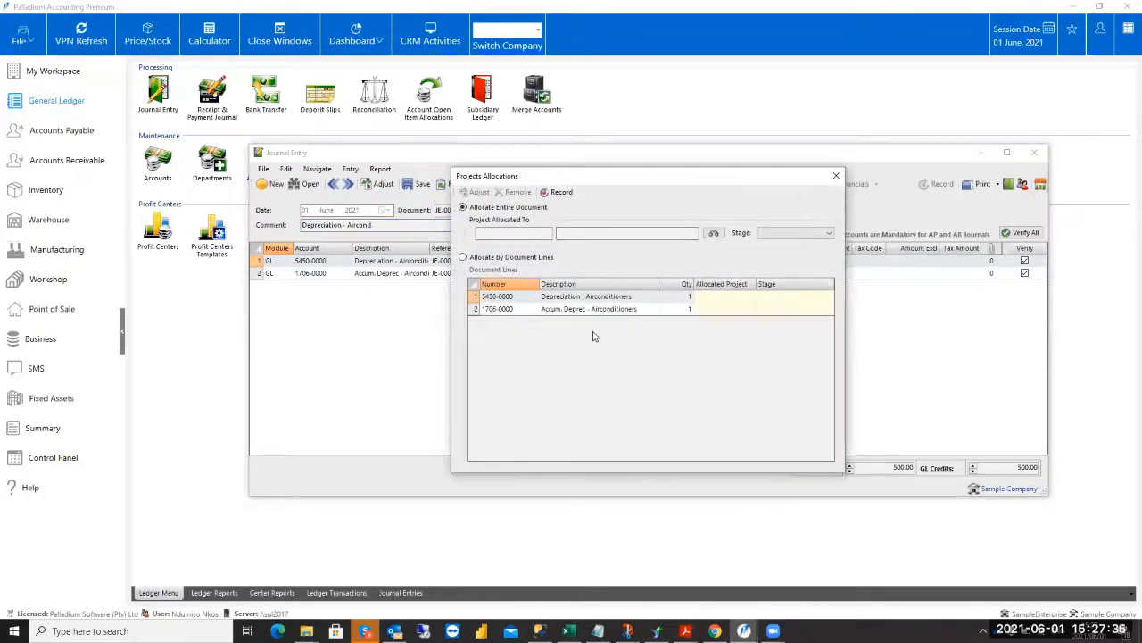
{"action": "left_click", "coordinate": [836, 175]}
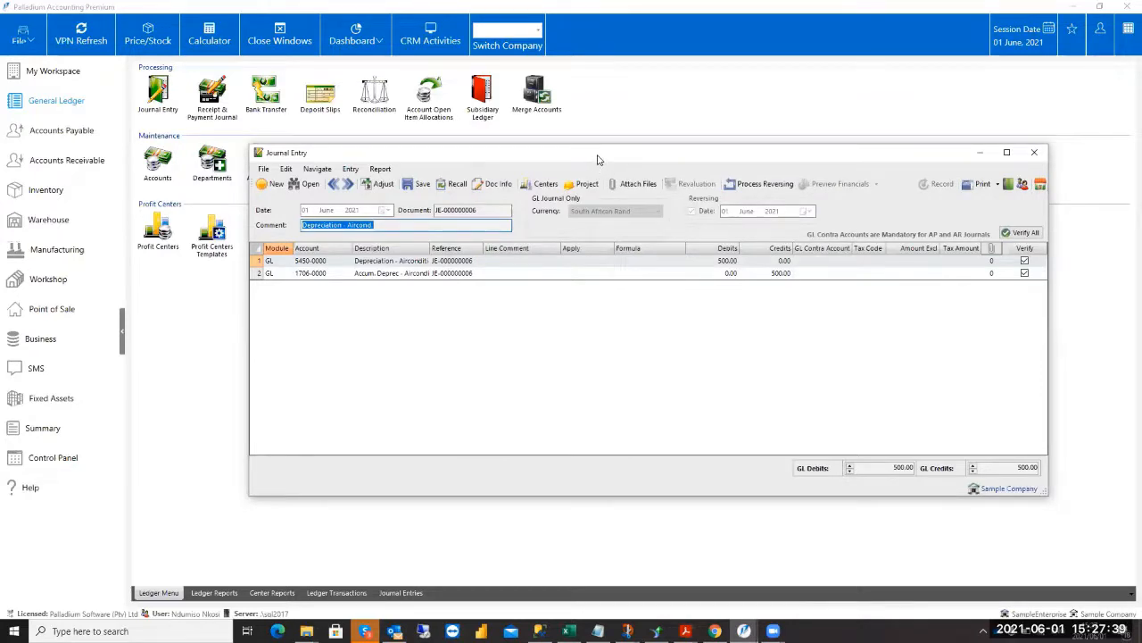
{"action": "left_click_drag", "start_coordinate": [596, 152], "coordinate": [580, 125]}
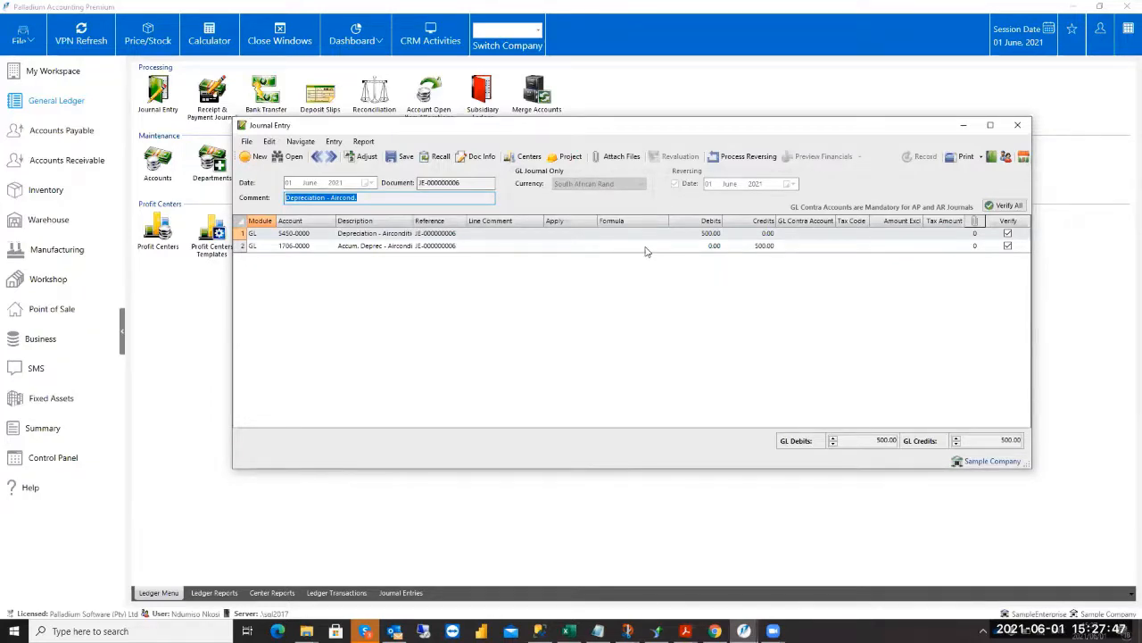
{"action": "left_click", "coordinate": [622, 158]}
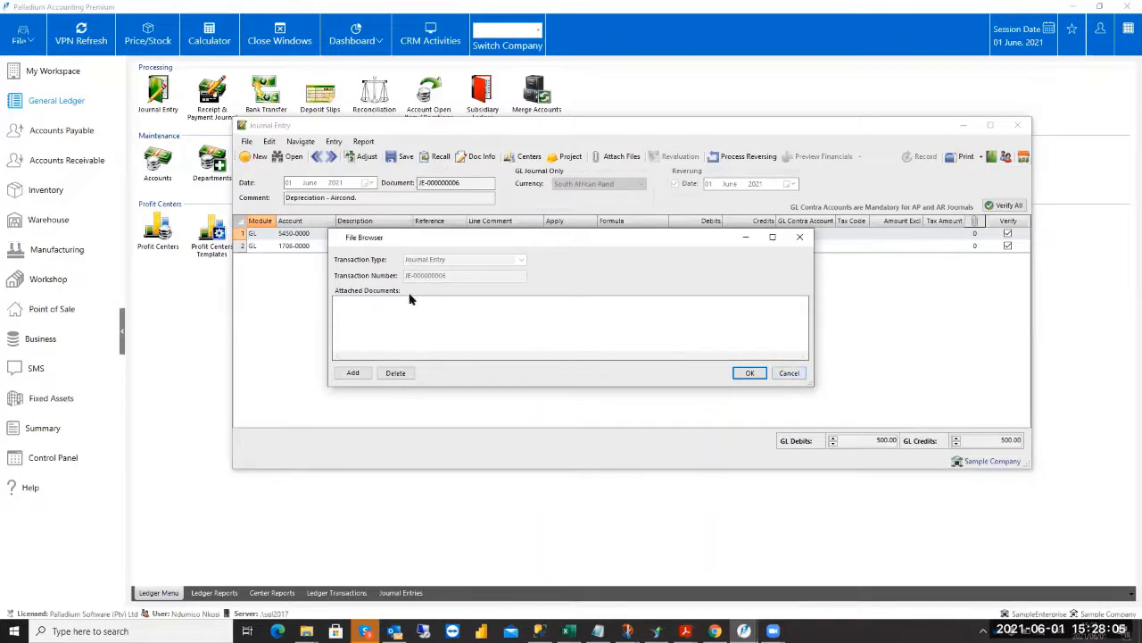
{"action": "left_click", "coordinate": [789, 374]}
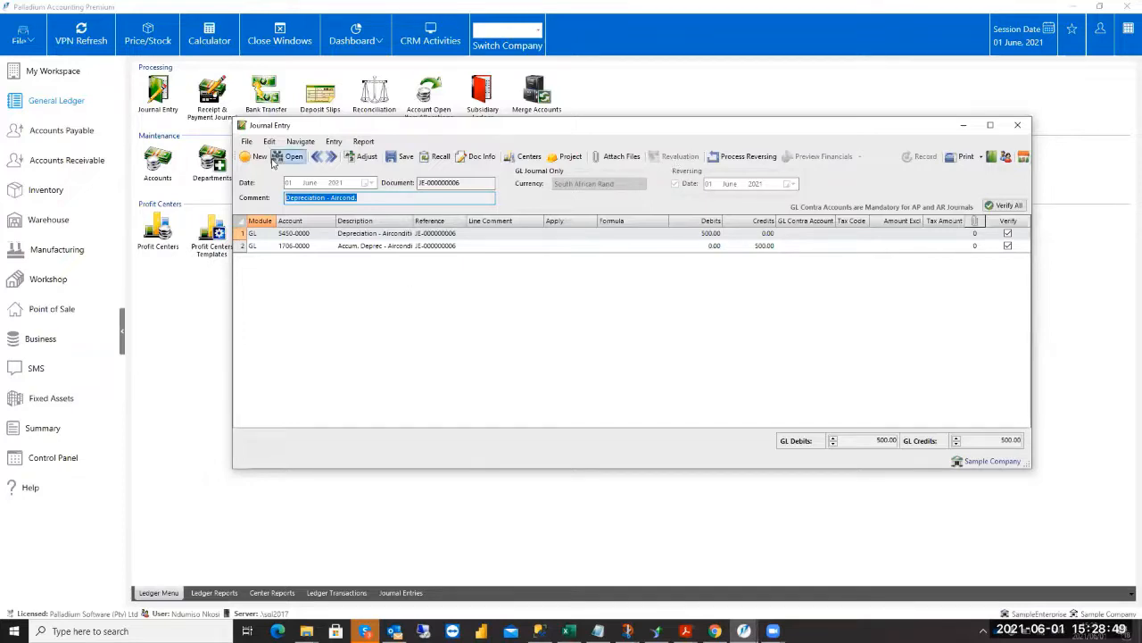
Start a new journal and view the bank account selection in the Foreign Currency Revaluation Wizard, cancelling without choosing an account.
{"action": "left_click", "coordinate": [255, 156]}
{"action": "left_click", "coordinate": [678, 170]}
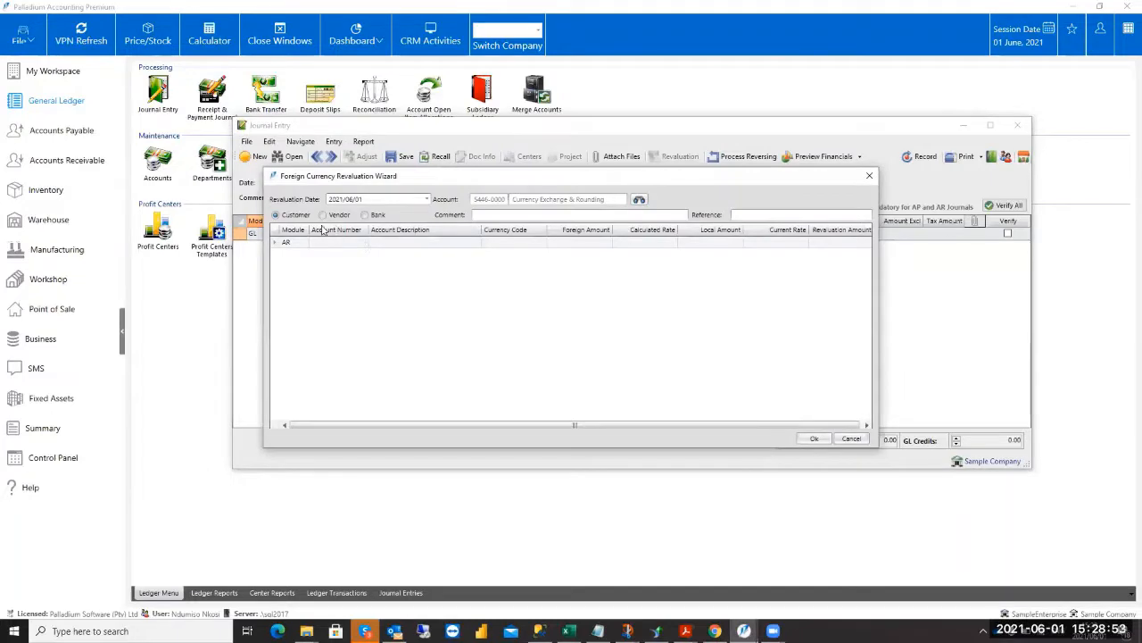
{"action": "left_click", "coordinate": [365, 215]}
{"action": "left_click", "coordinate": [349, 241]}
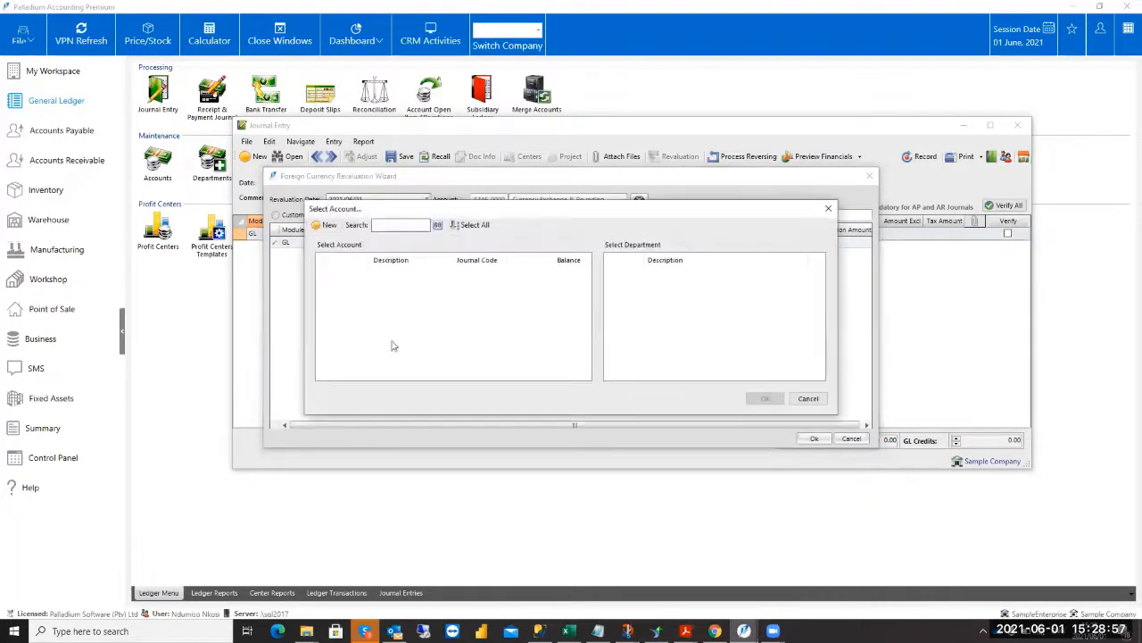
{"action": "left_click", "coordinate": [807, 398]}
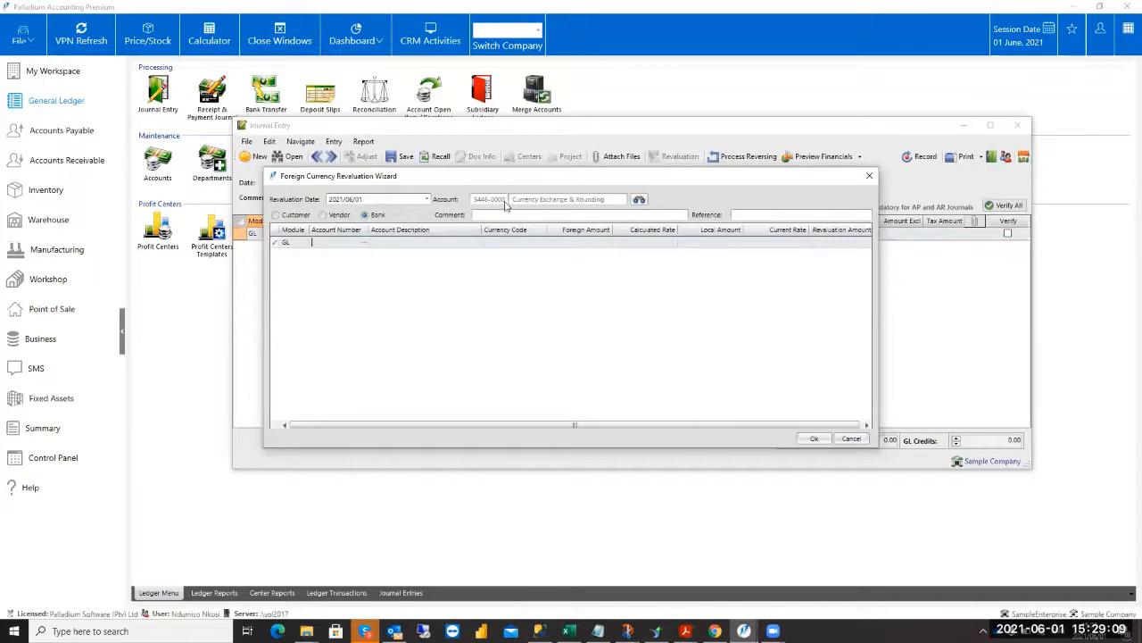
{"action": "left_click", "coordinate": [851, 439]}
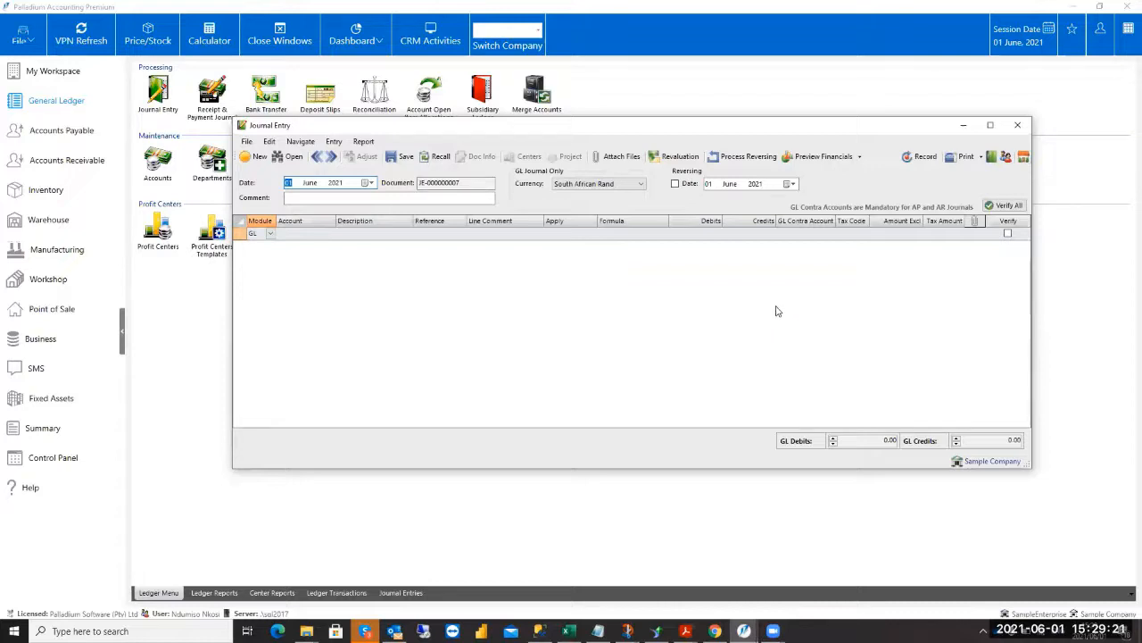
Process the "Depreciation - Aircond." journal through the Journal Reversing Wizard to load its reversing entry.
{"action": "left_click", "coordinate": [744, 156]}
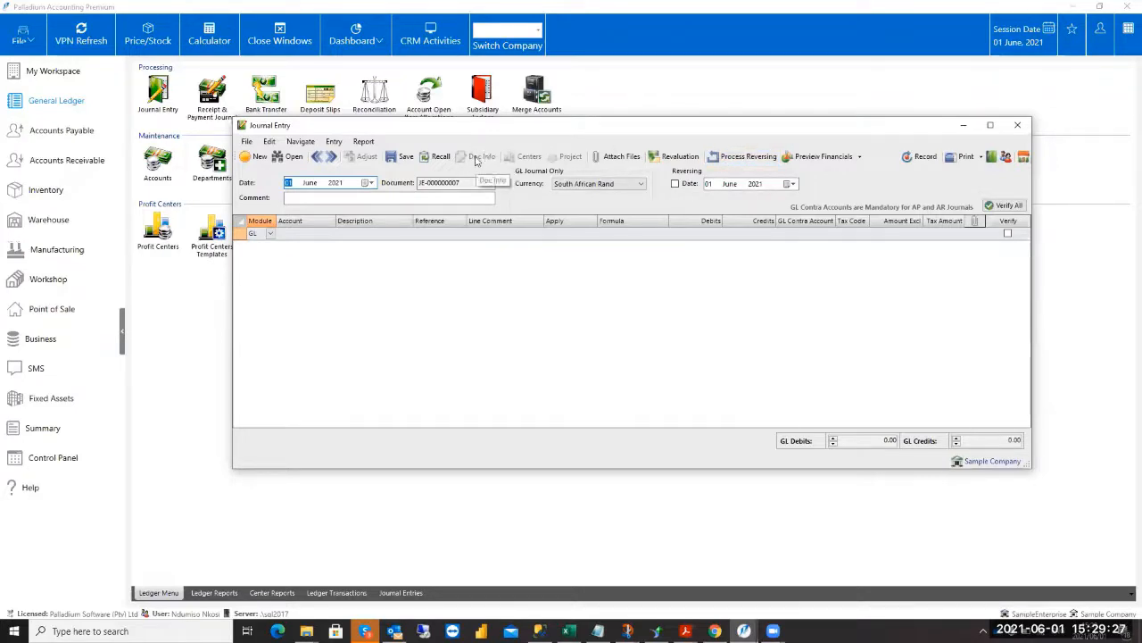
{"action": "left_click", "coordinate": [740, 159]}
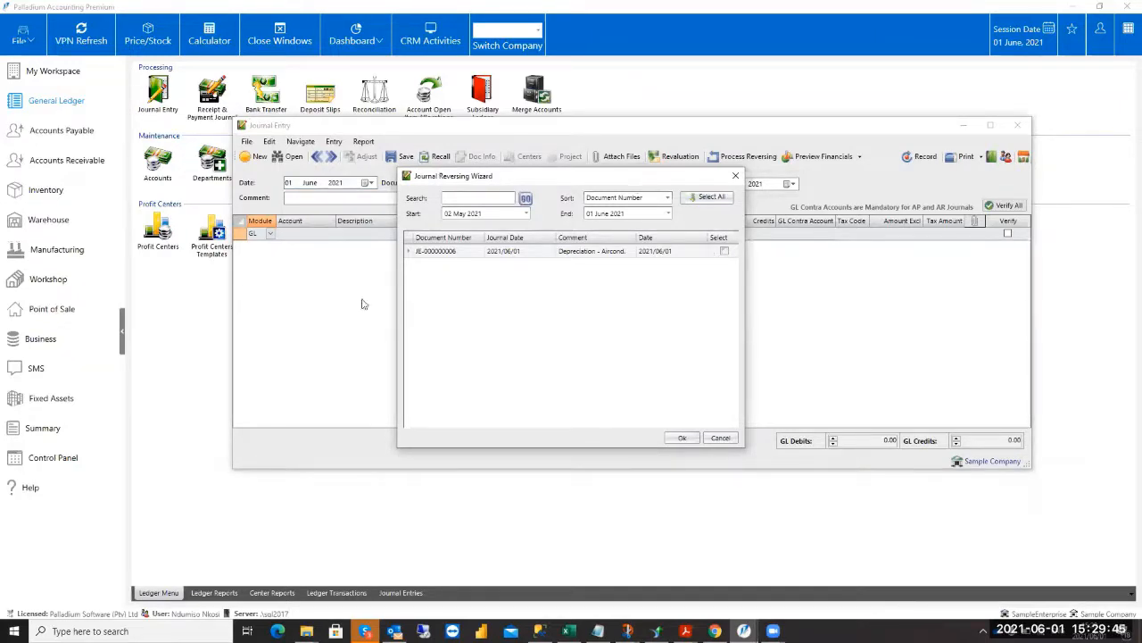
{"action": "left_click", "coordinate": [724, 252]}
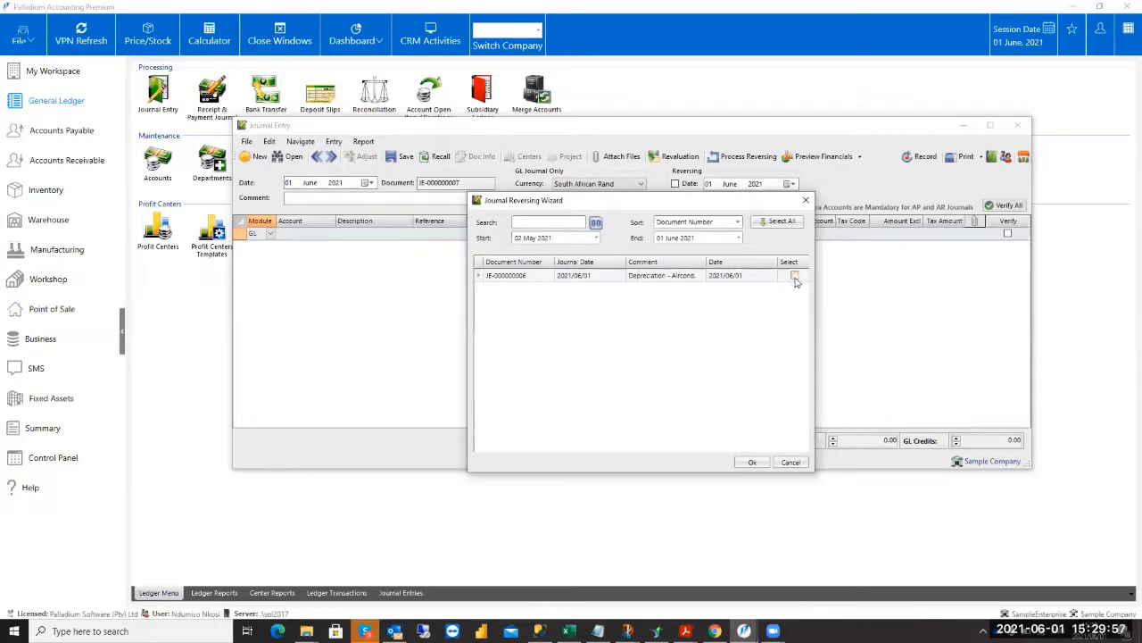
{"action": "left_click", "coordinate": [795, 277]}
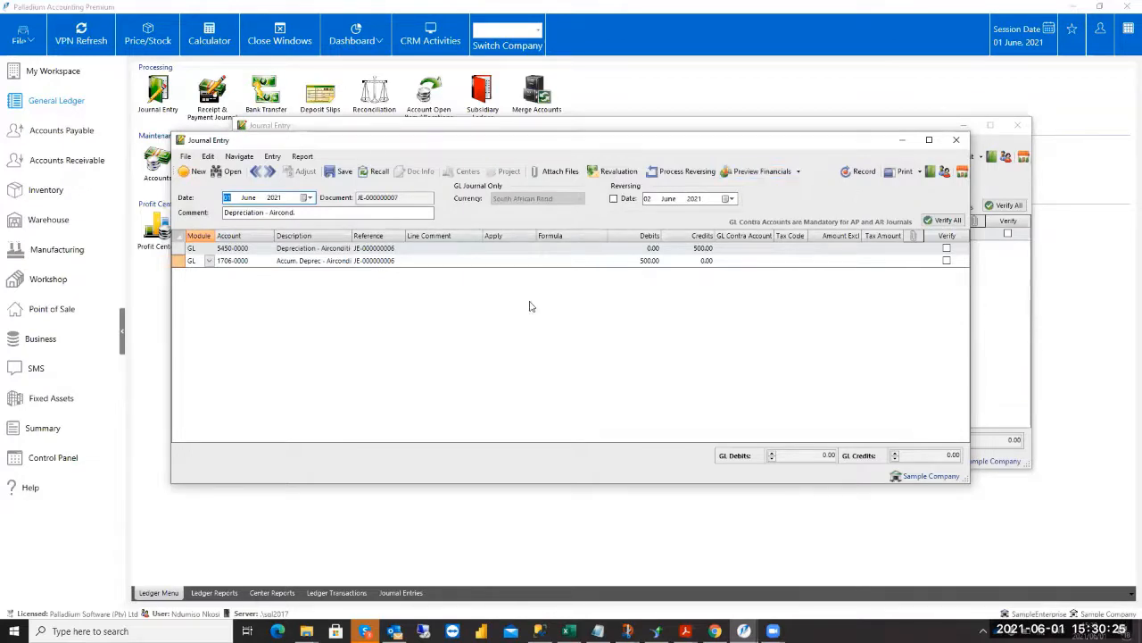
Preview the reversing journal's effect on the Income Statement for 01 March 2021 to 01 June 2021, and close the report.
{"action": "left_click", "coordinate": [798, 171]}
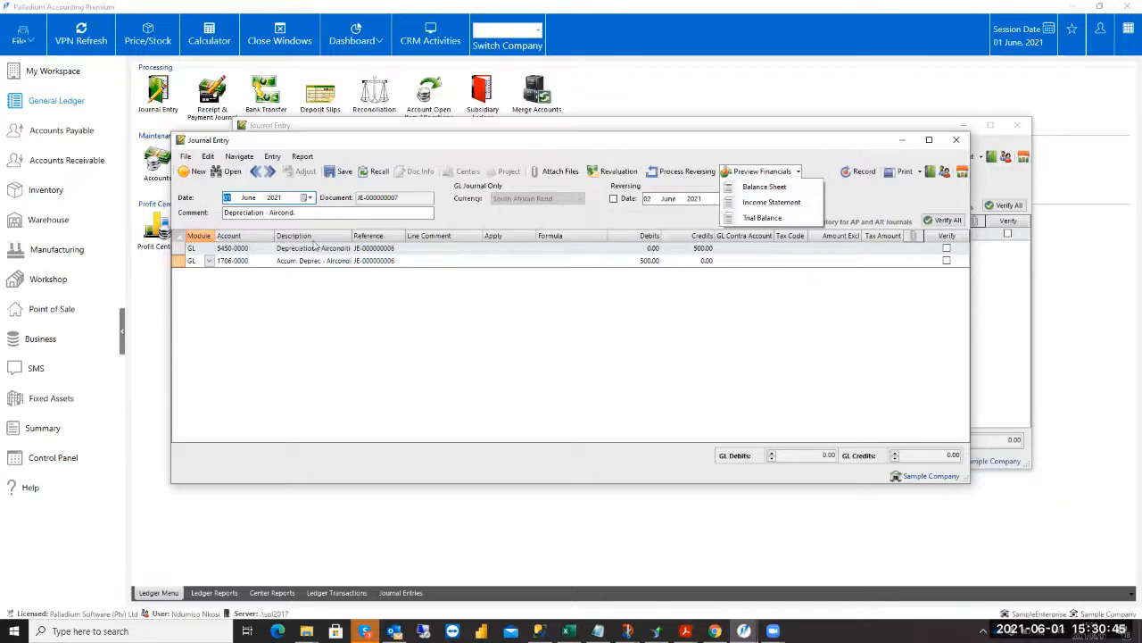
{"action": "left_click", "coordinate": [843, 182]}
{"action": "left_click", "coordinate": [799, 172]}
{"action": "left_click", "coordinate": [771, 202]}
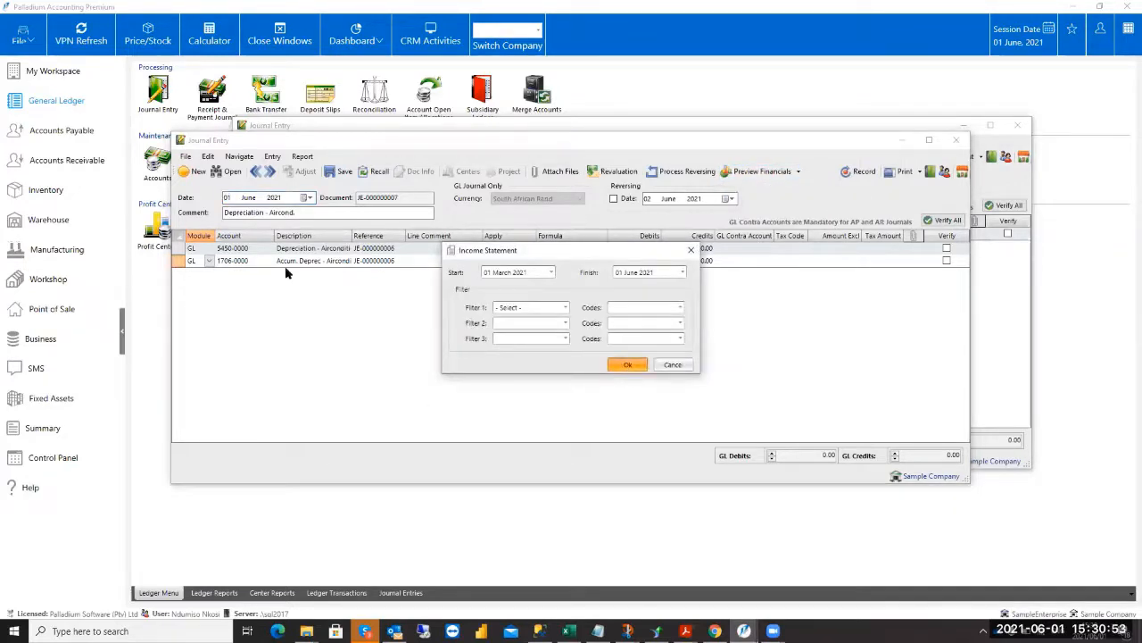
{"action": "key", "text": "Return"}
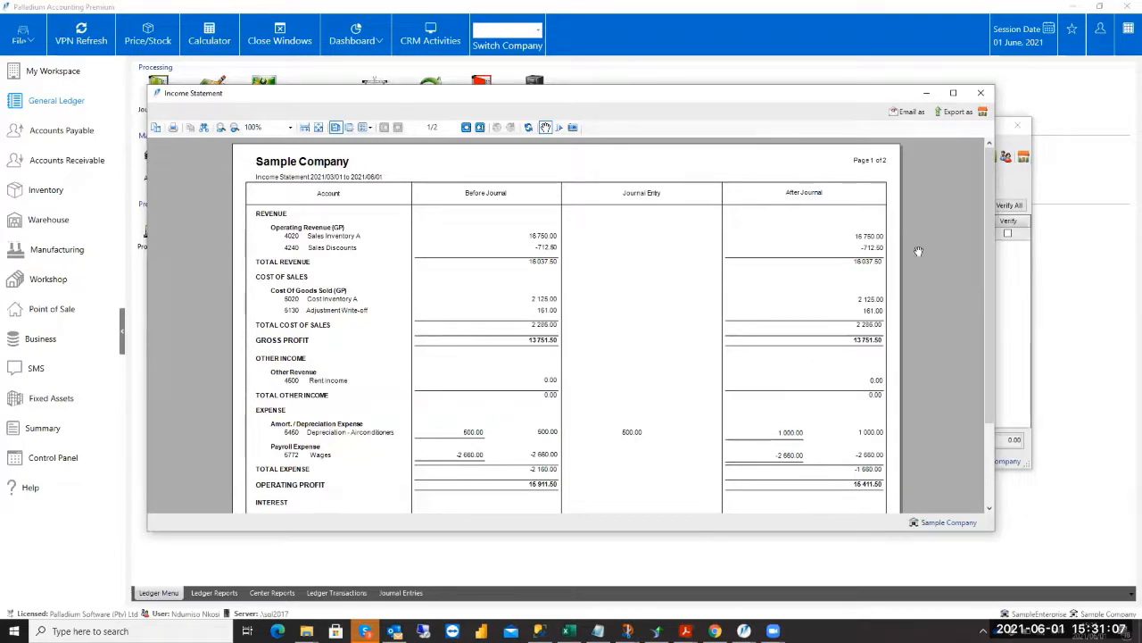
{"action": "left_click", "coordinate": [982, 93]}
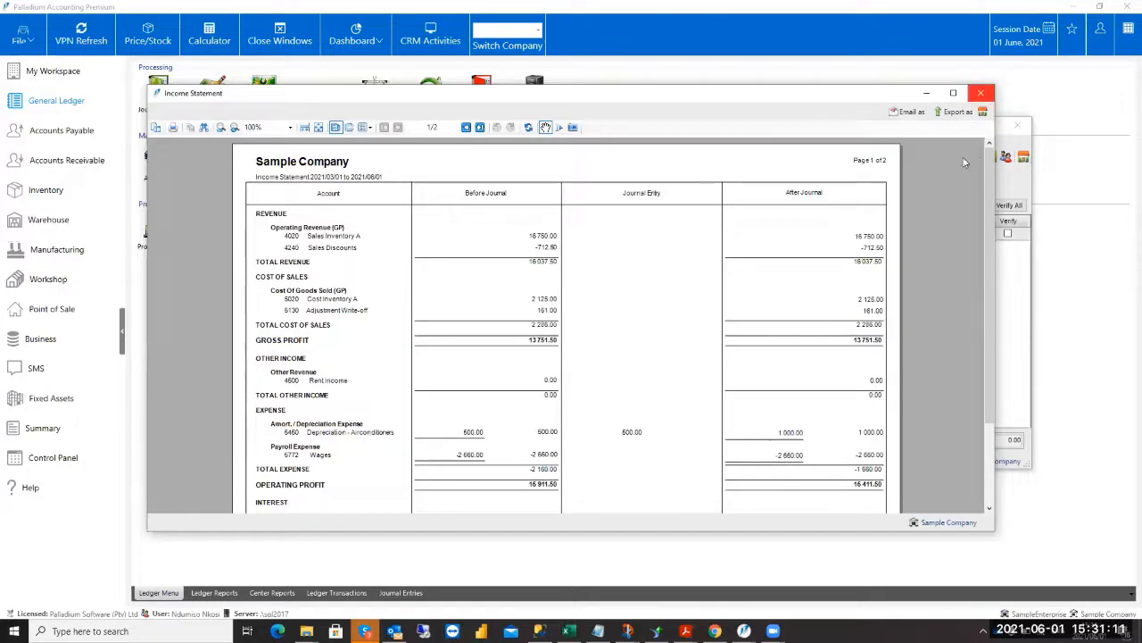
Look over the financial preview options, and close the reversing journal without recording it.
{"action": "left_click", "coordinate": [800, 171]}
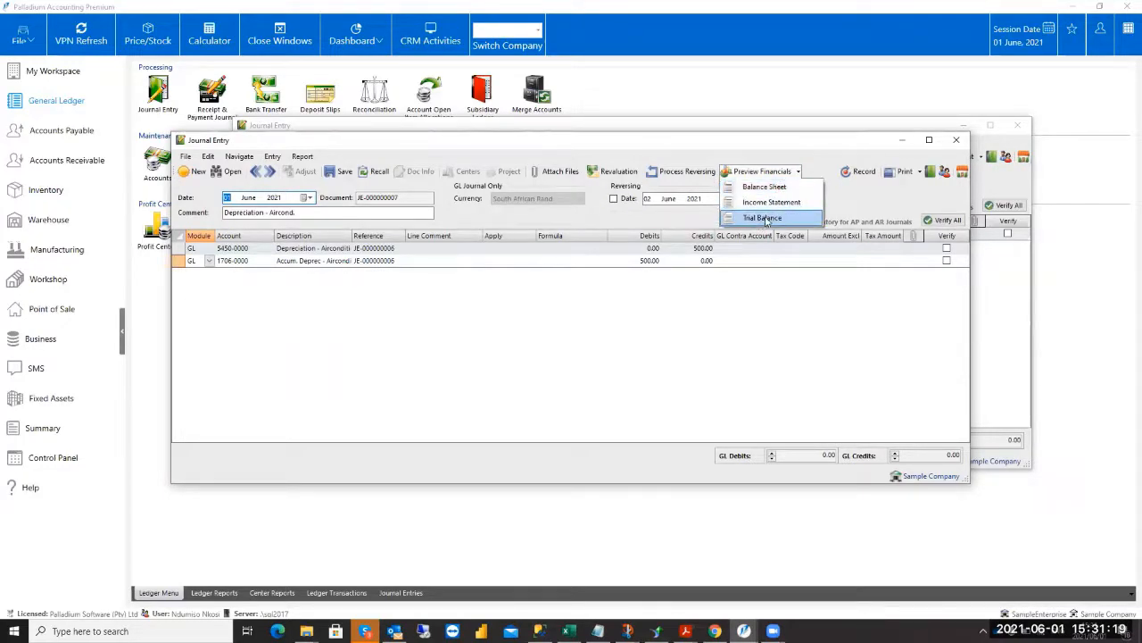
{"action": "left_click", "coordinate": [772, 286]}
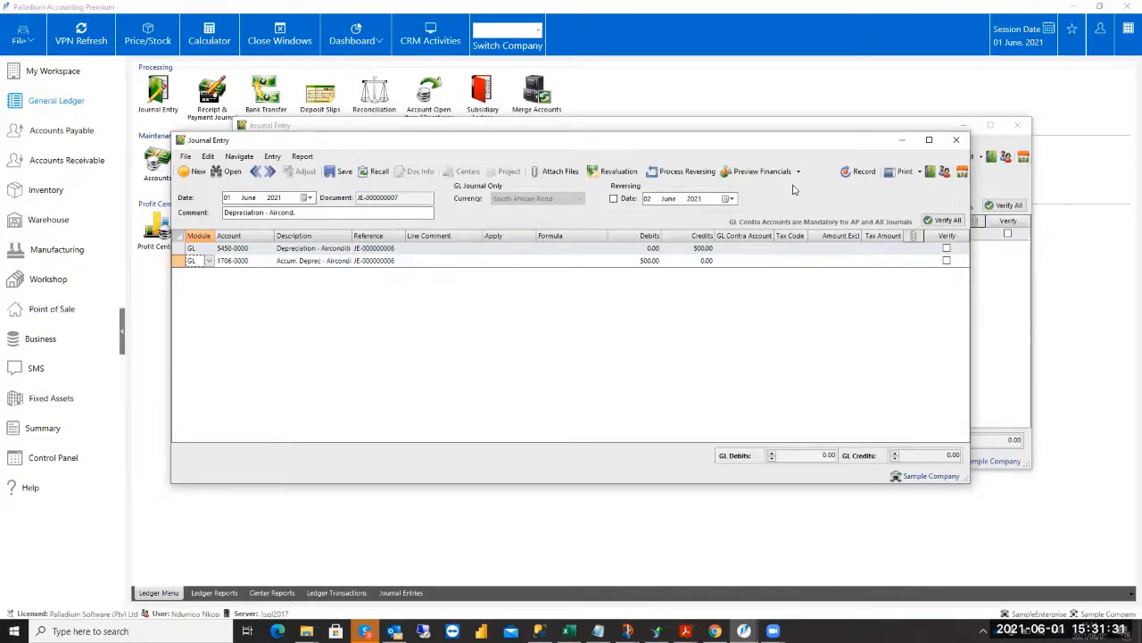
{"action": "left_click", "coordinate": [954, 140]}
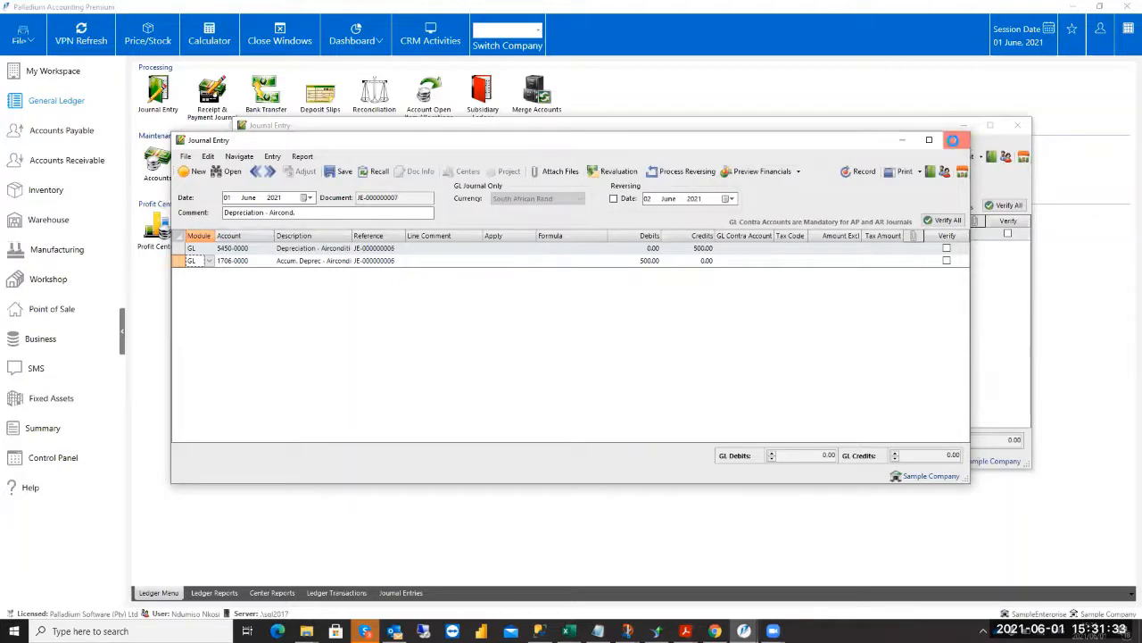
{"action": "left_click", "coordinate": [596, 357]}
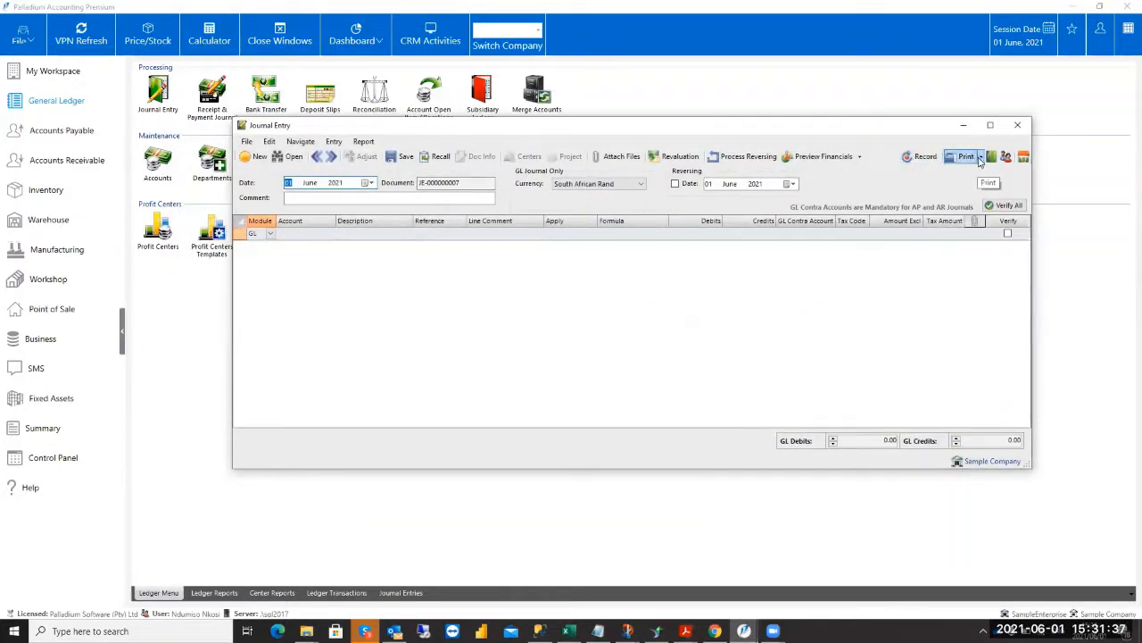
Return to the posted depreciation journal and view its journal entries report and its document user information, closing both.
{"action": "left_click", "coordinate": [980, 158]}
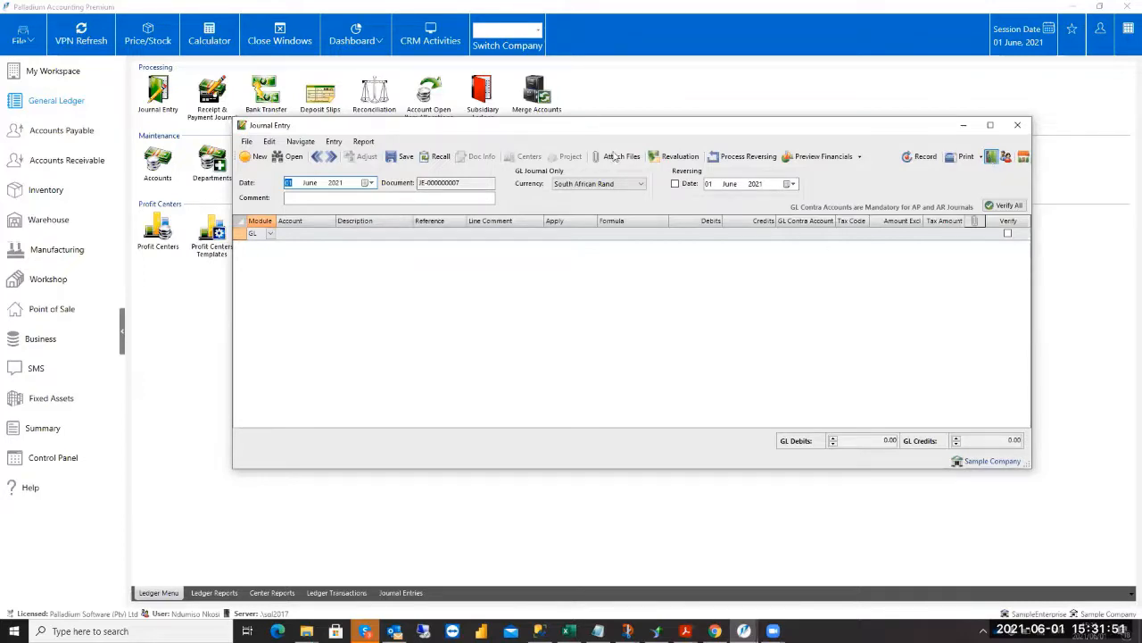
{"action": "left_click", "coordinate": [318, 158]}
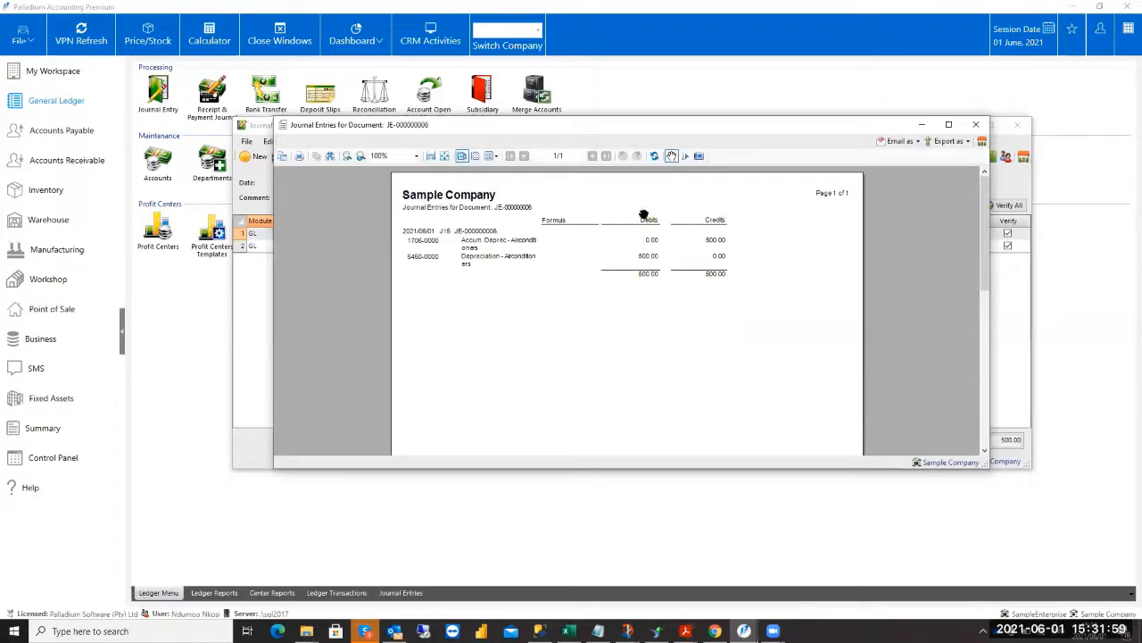
{"action": "left_click", "coordinate": [975, 124]}
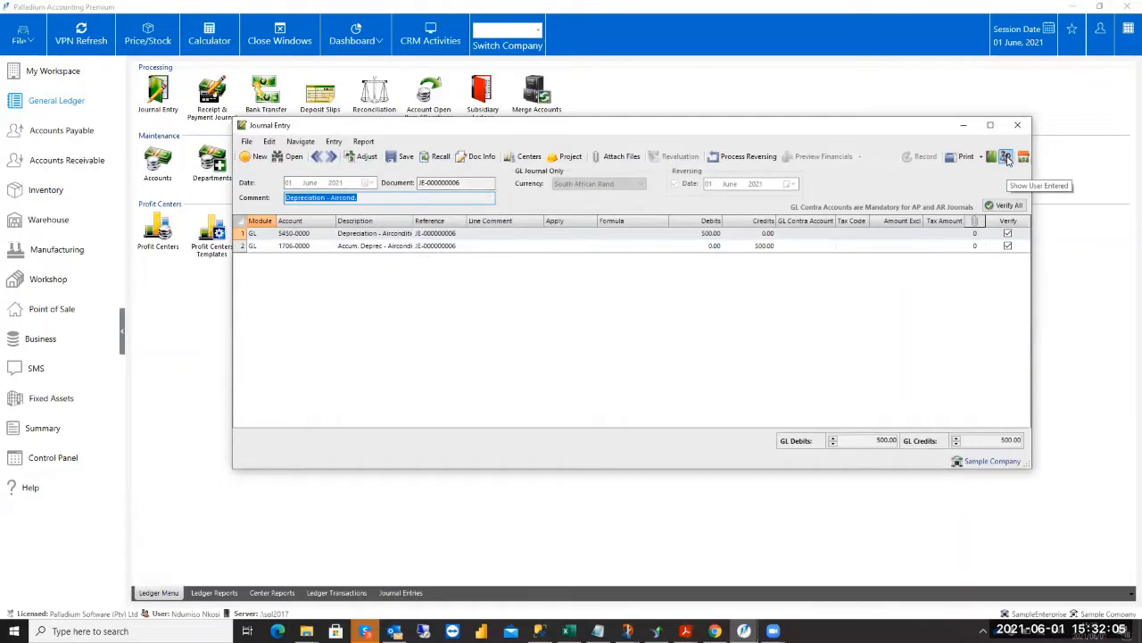
{"action": "left_click", "coordinate": [1006, 157]}
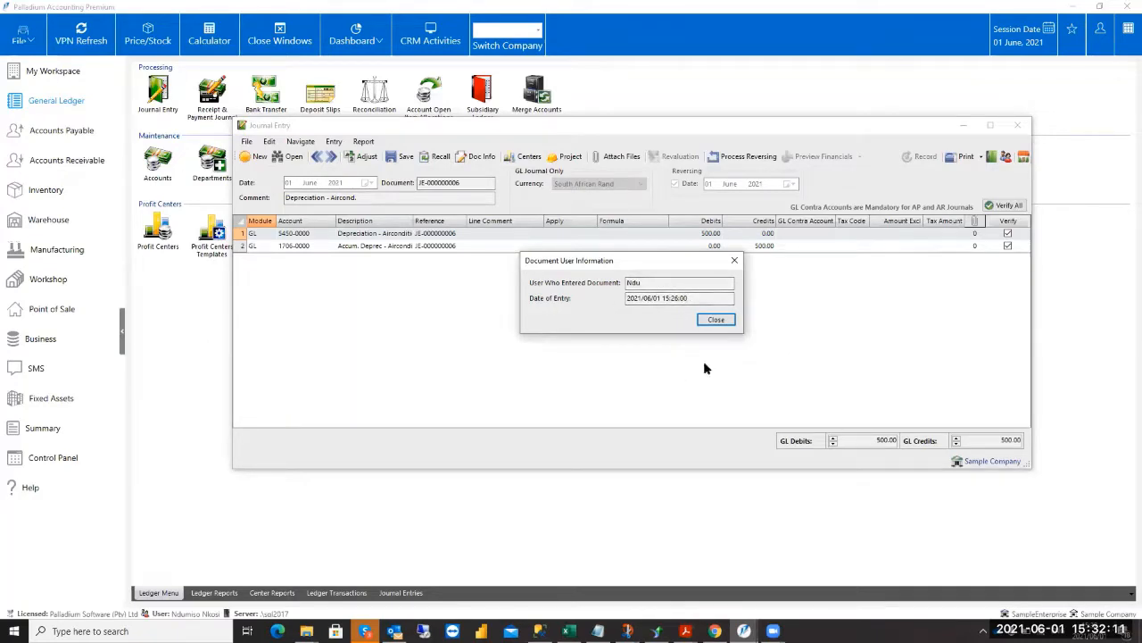
{"action": "left_click", "coordinate": [736, 262]}
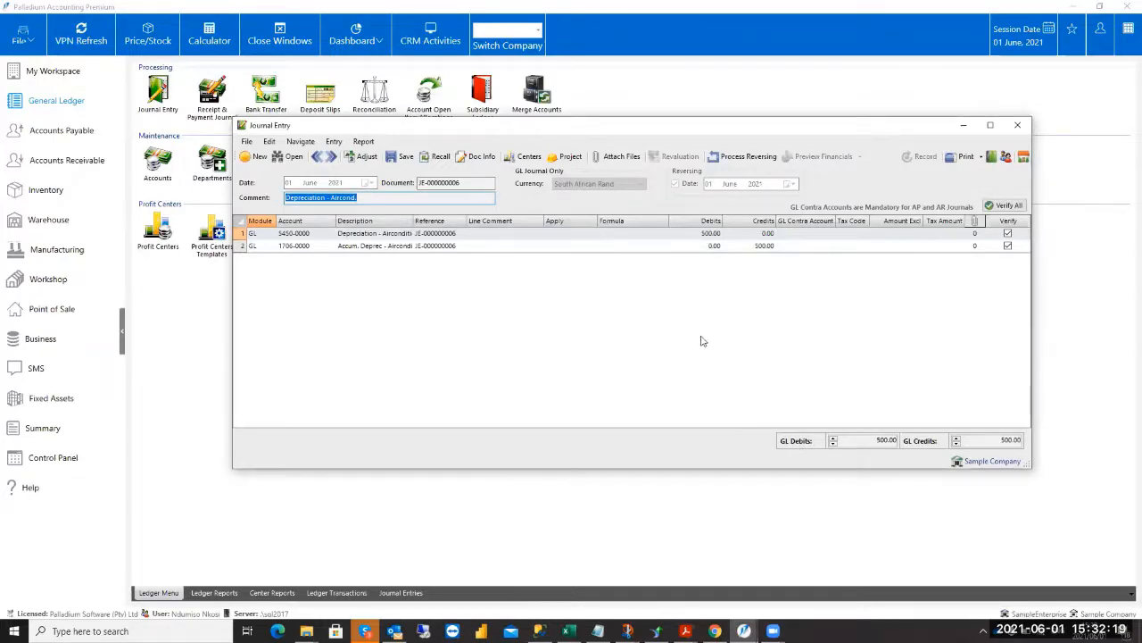
Start a new journal, set the first line's module to AR and select the Johannesburg customer as its account.
{"action": "left_click", "coordinate": [273, 158]}
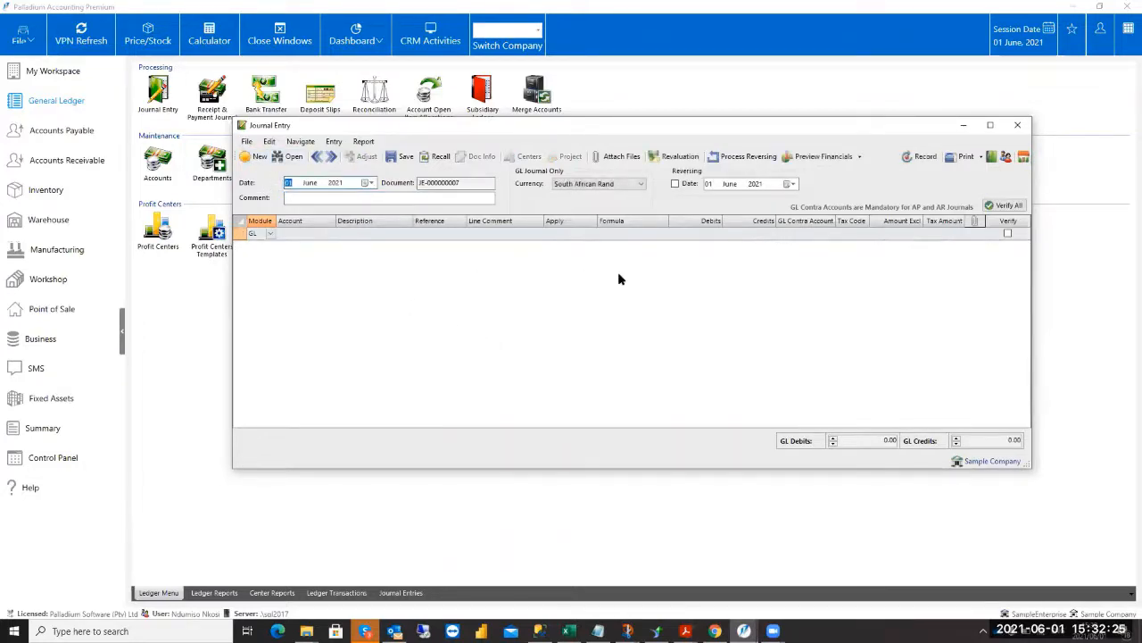
{"action": "left_click", "coordinate": [270, 233]}
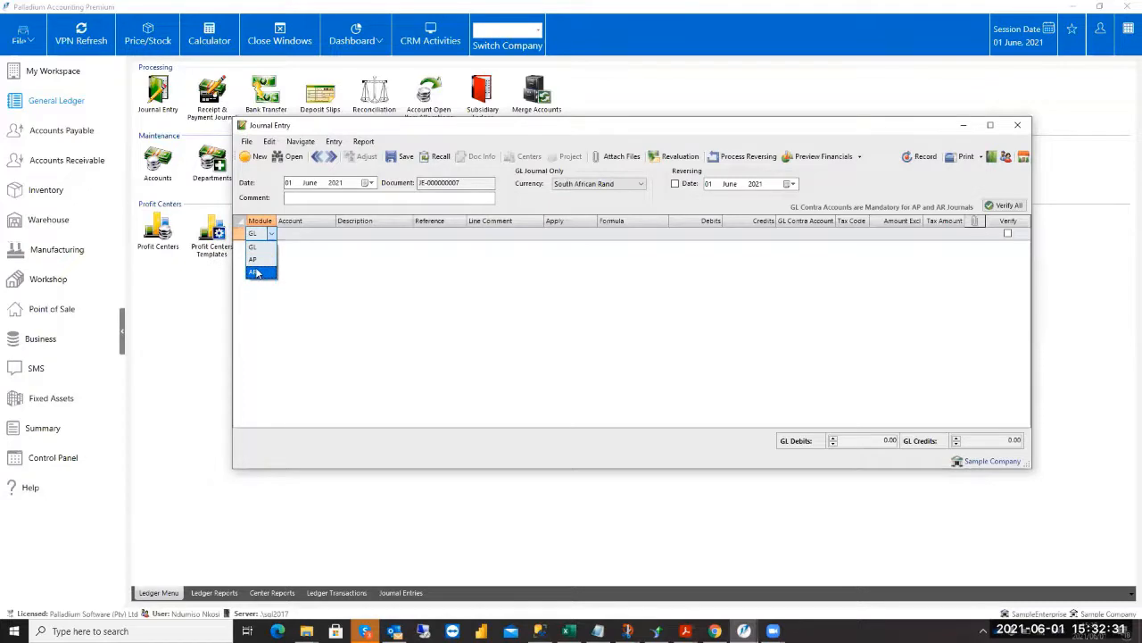
{"action": "left_click", "coordinate": [256, 273]}
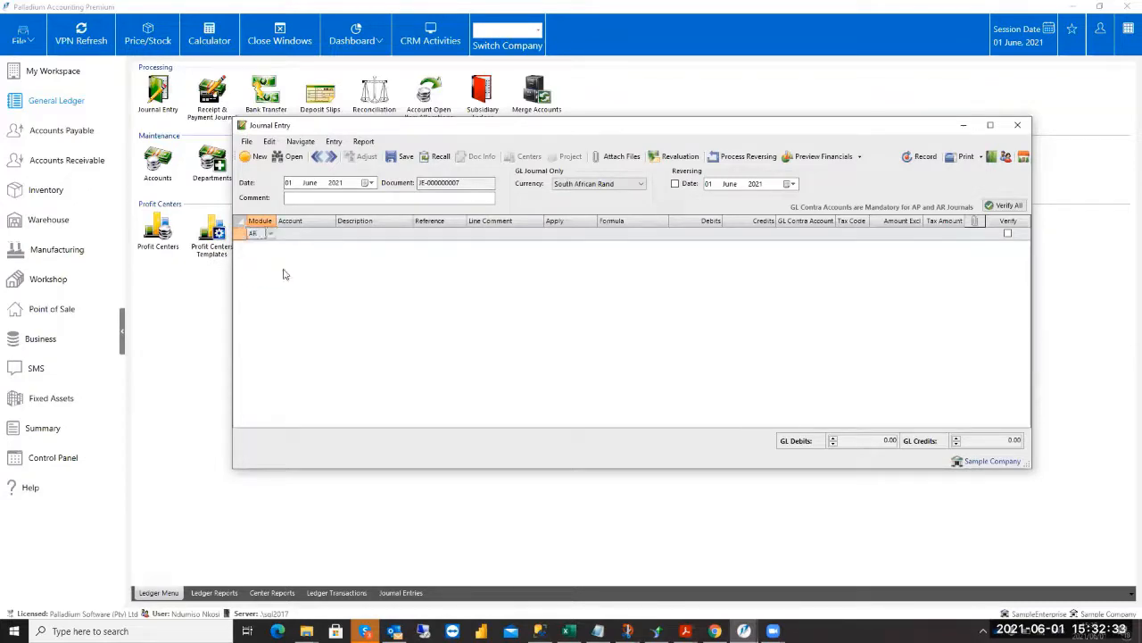
{"action": "left_click", "coordinate": [295, 235]}
{"action": "left_click", "coordinate": [328, 236]}
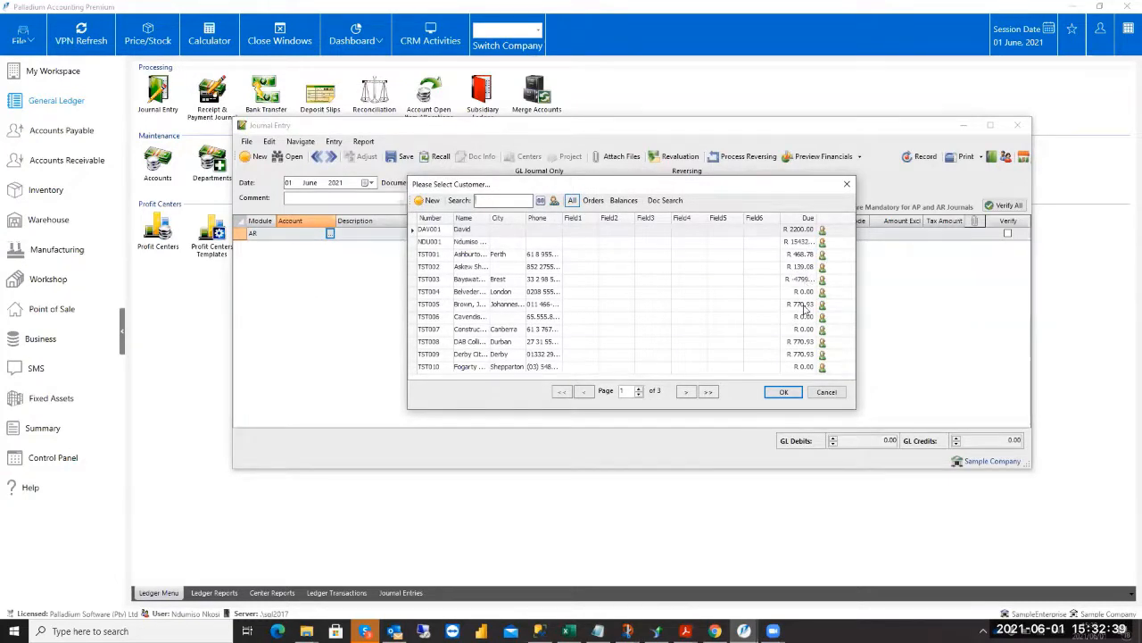
{"action": "double_click", "coordinate": [460, 308]}
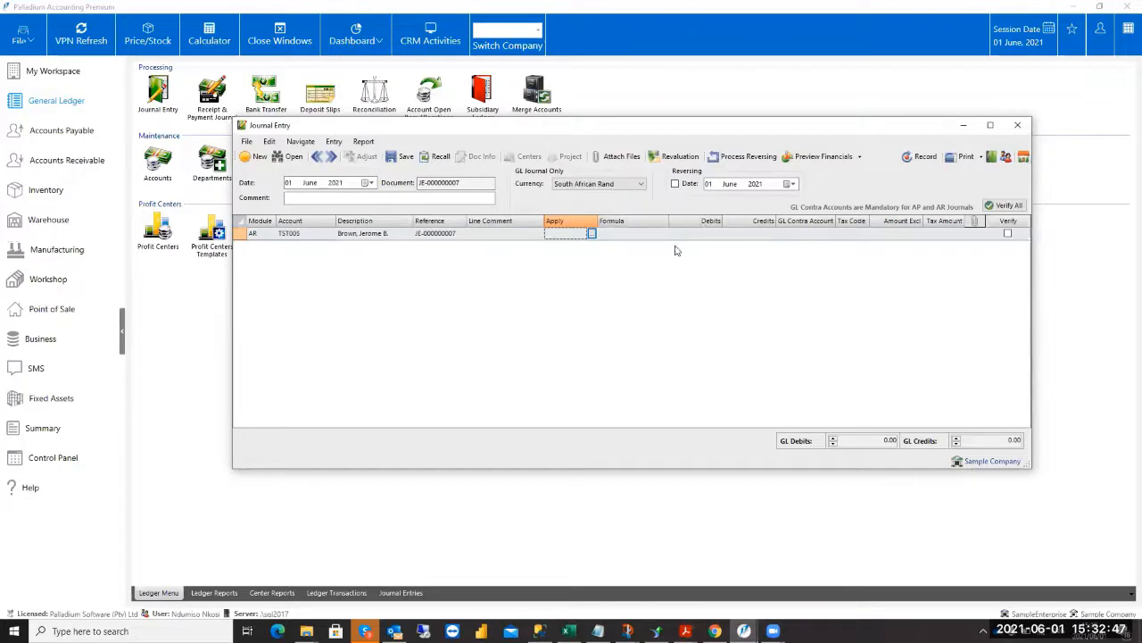
Credit the customer line with 770.94 and assign the Bad Debts expense account as its GL contra account.
{"action": "left_click", "coordinate": [750, 234]}
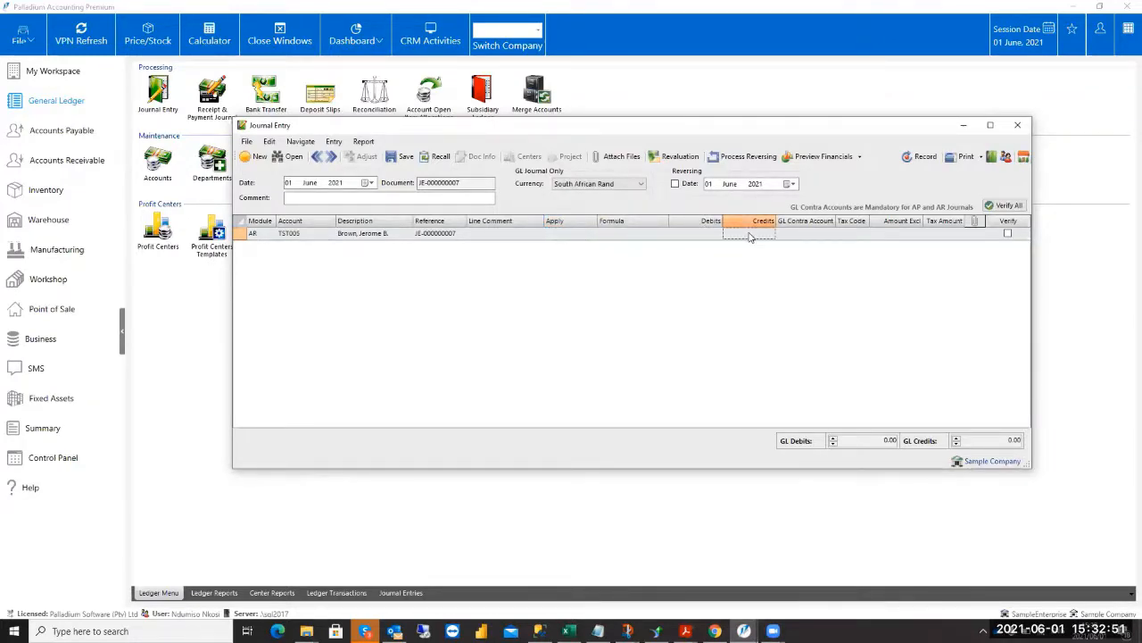
{"action": "type", "text": "770.94"}
{"action": "key", "text": "Tab"}
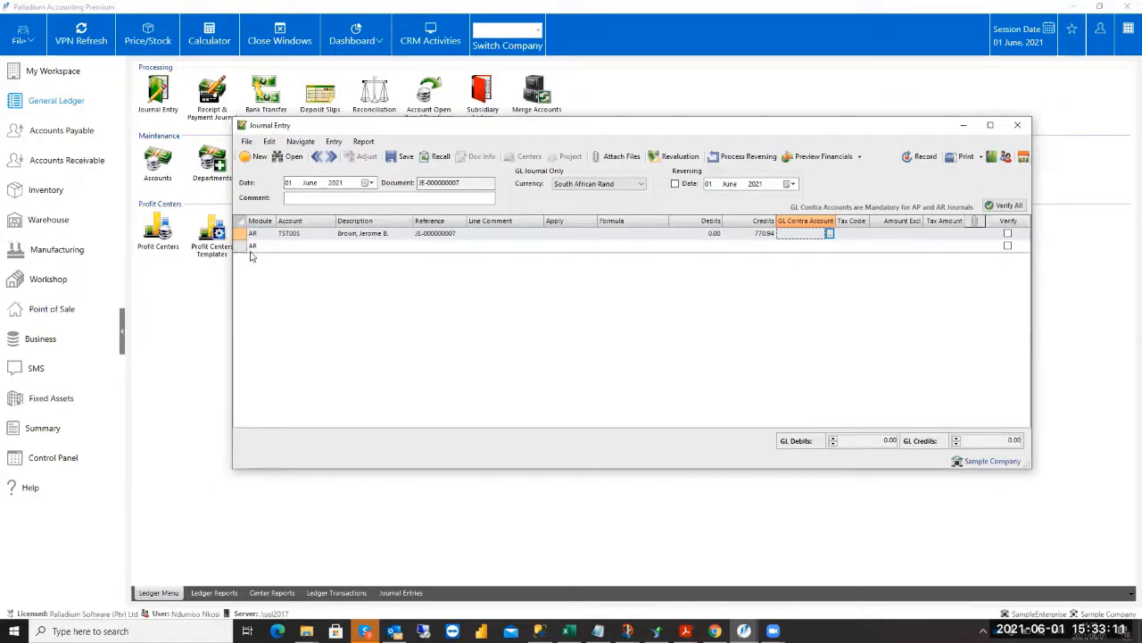
{"action": "left_click", "coordinate": [830, 234]}
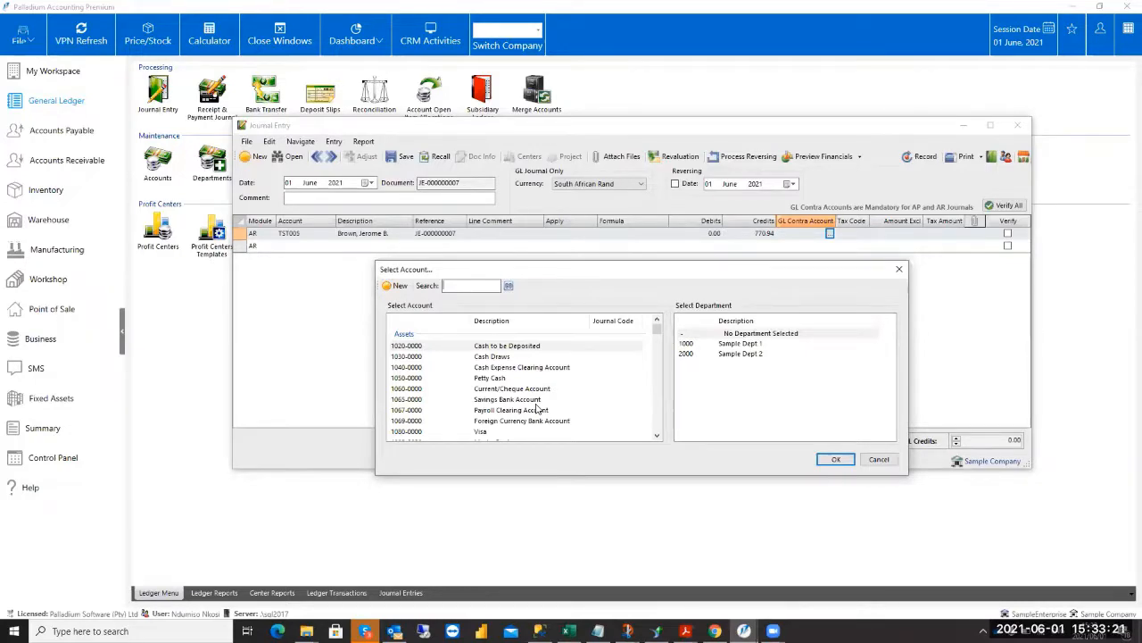
{"action": "type", "text": "bad"}
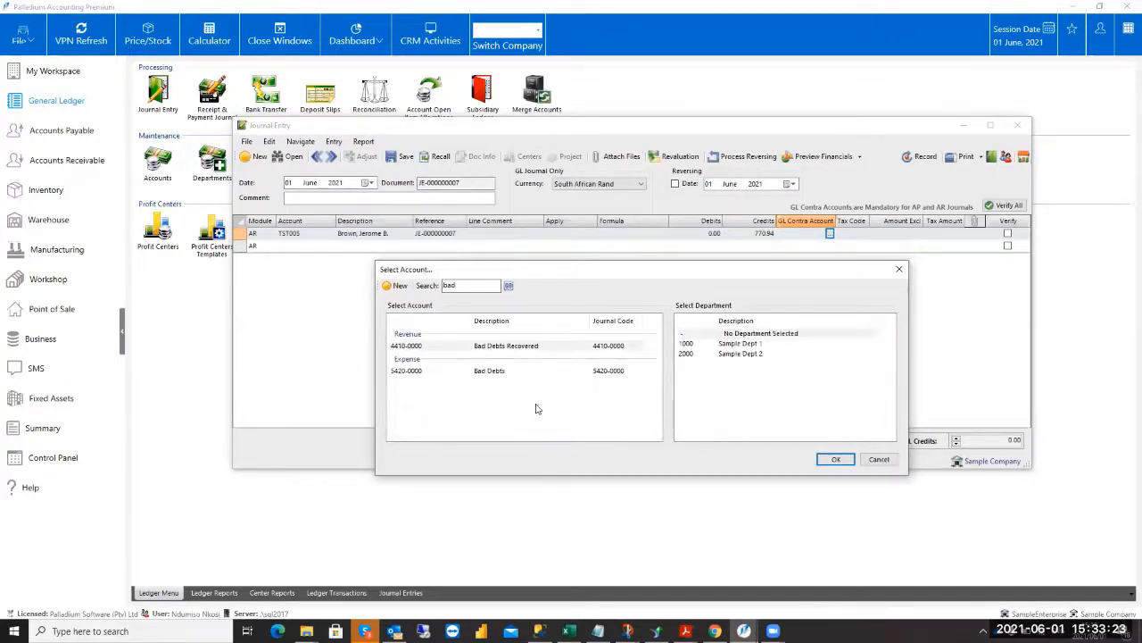
{"action": "double_click", "coordinate": [521, 379]}
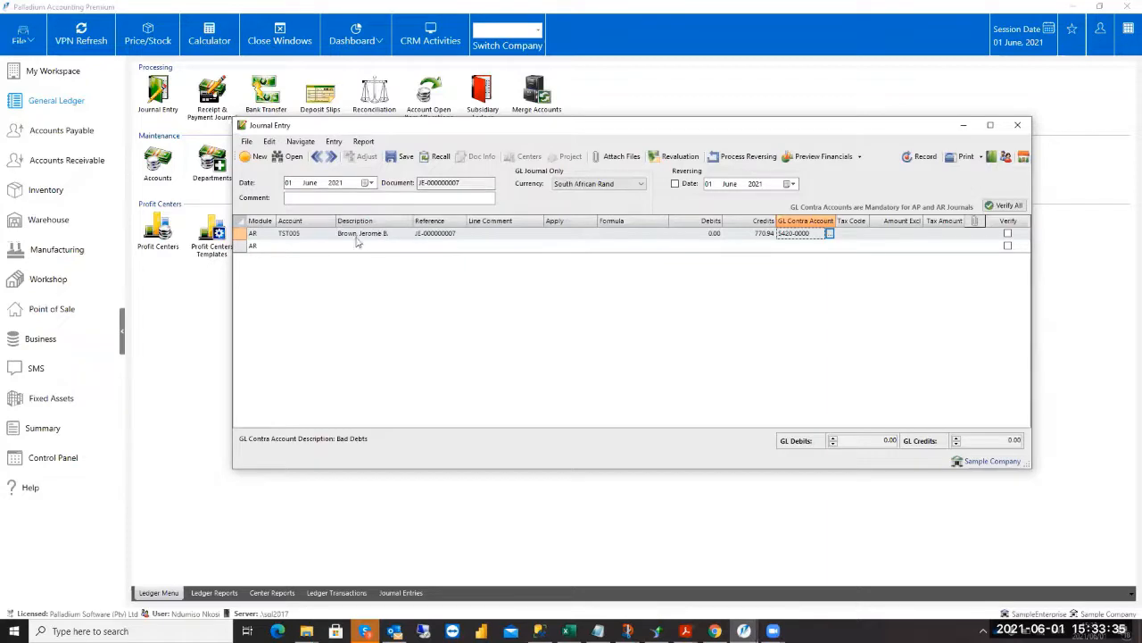
Verify the customer line, enter the comment "Write Off" and record the journal.
{"action": "left_click", "coordinate": [1008, 233]}
{"action": "left_click", "coordinate": [925, 157]}
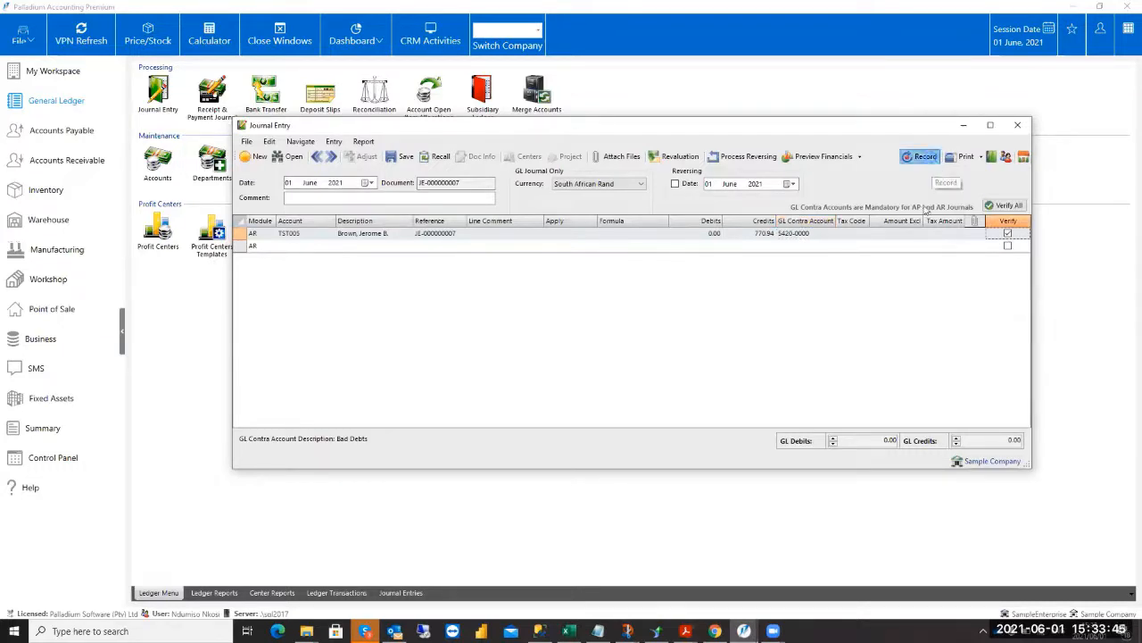
{"action": "left_click", "coordinate": [702, 368]}
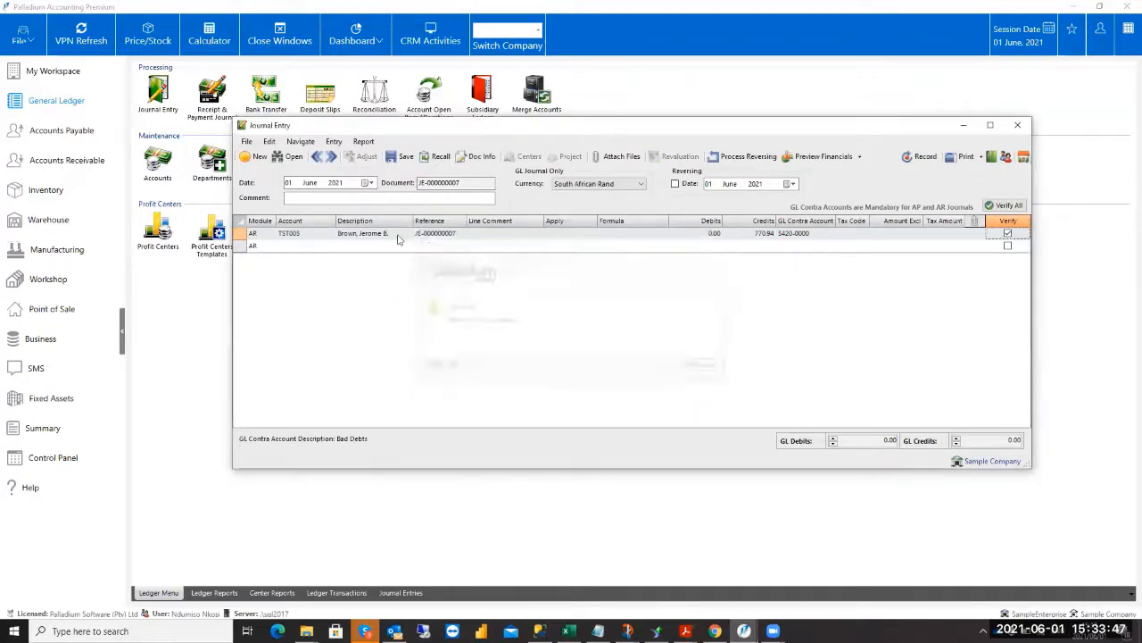
{"action": "left_click", "coordinate": [380, 200]}
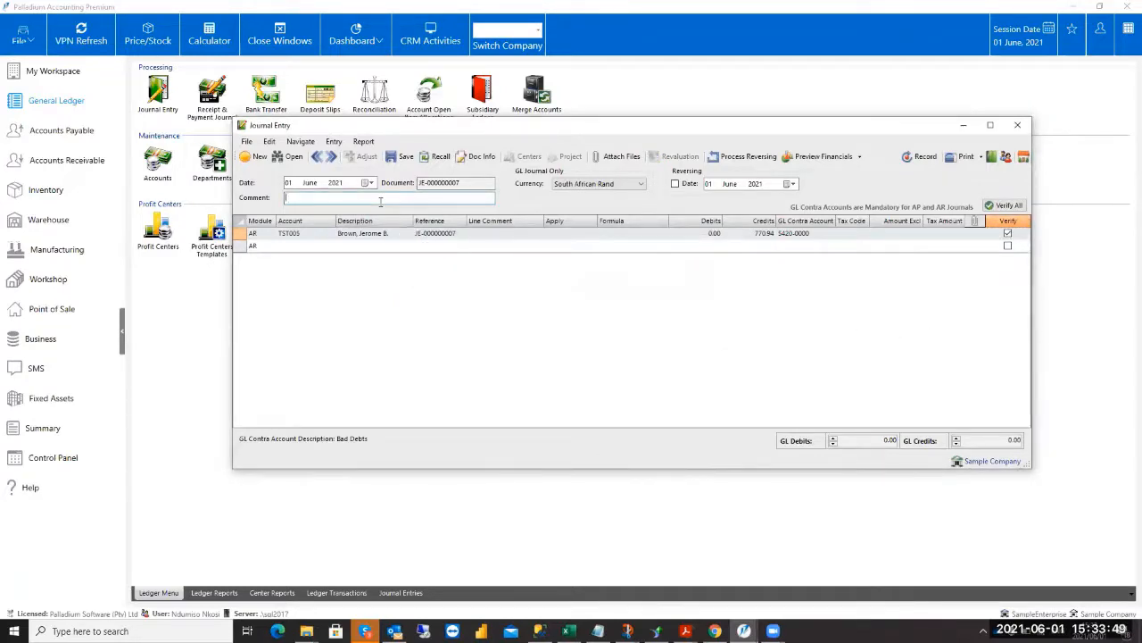
{"action": "type", "text": "Write Off"}
{"action": "left_click", "coordinate": [918, 159]}
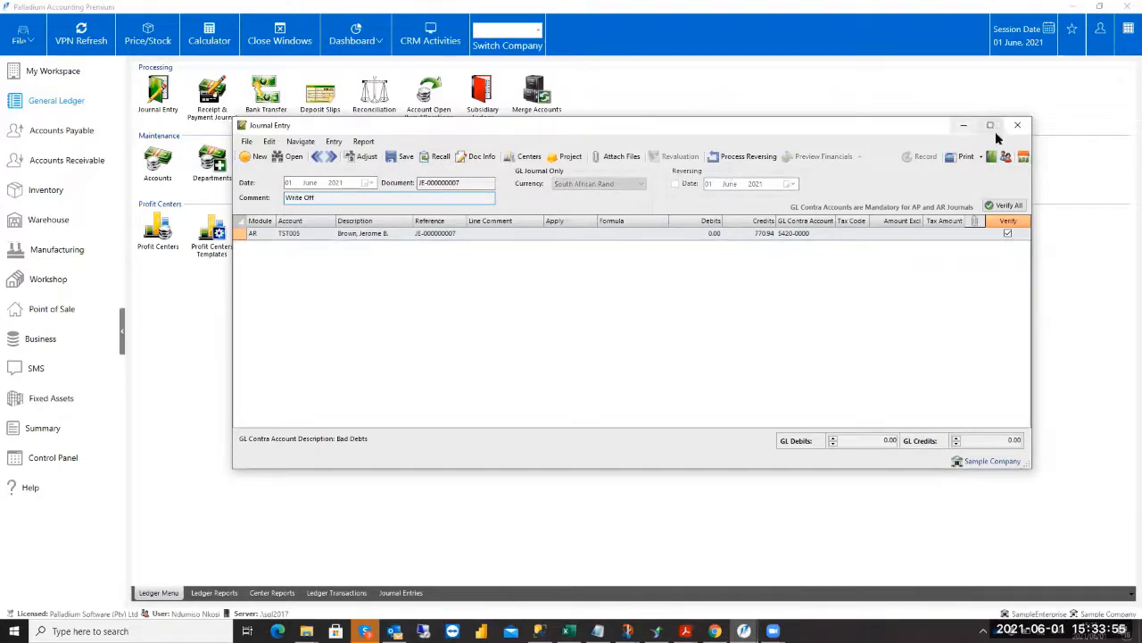
View the journal entries report for the recorded write-off, and close the report and the journal window.
{"action": "left_click", "coordinate": [990, 161]}
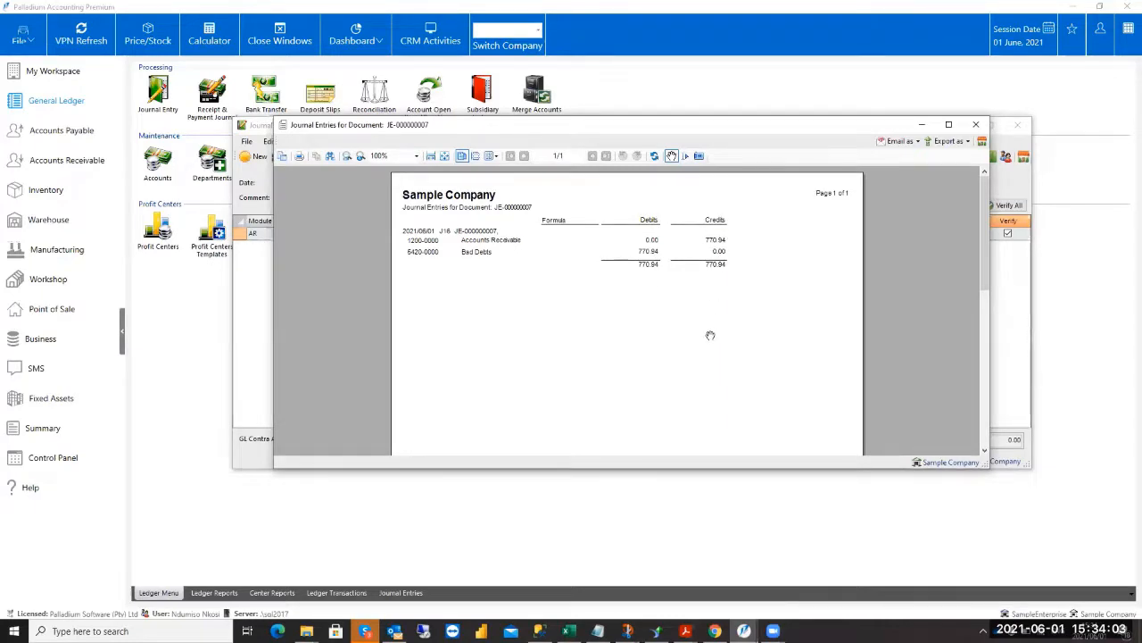
{"action": "left_click", "coordinate": [980, 127]}
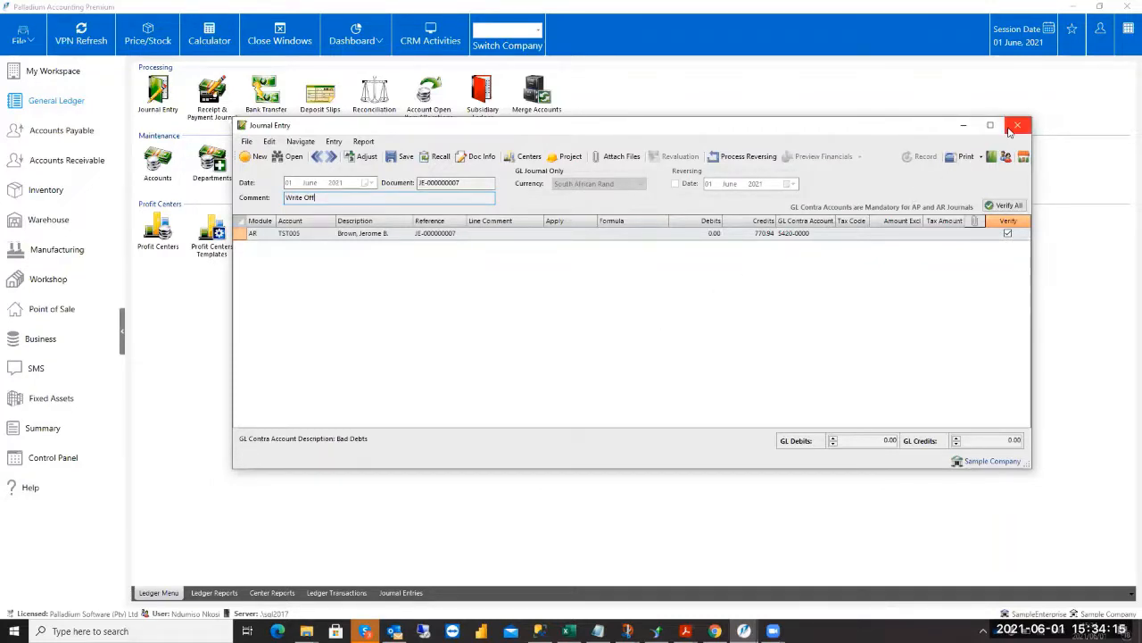
{"action": "left_click", "coordinate": [1015, 127]}
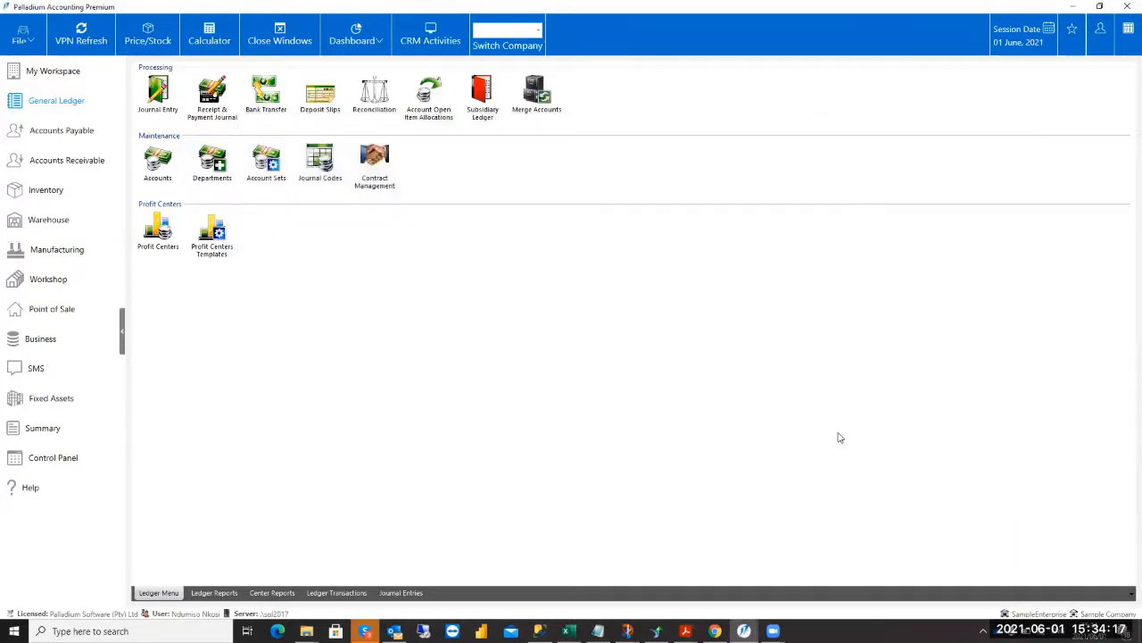
Open the Receipt & Payment Journal and browse the available bank accounts without changing the selected one.
{"action": "left_click", "coordinate": [217, 111]}
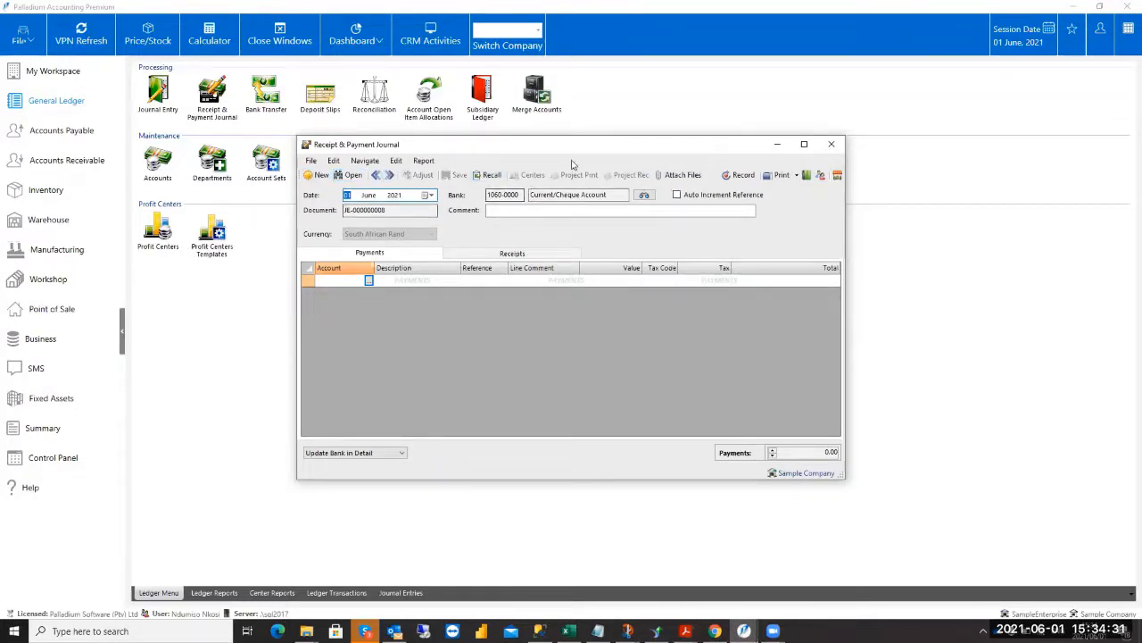
{"action": "left_click", "coordinate": [644, 194]}
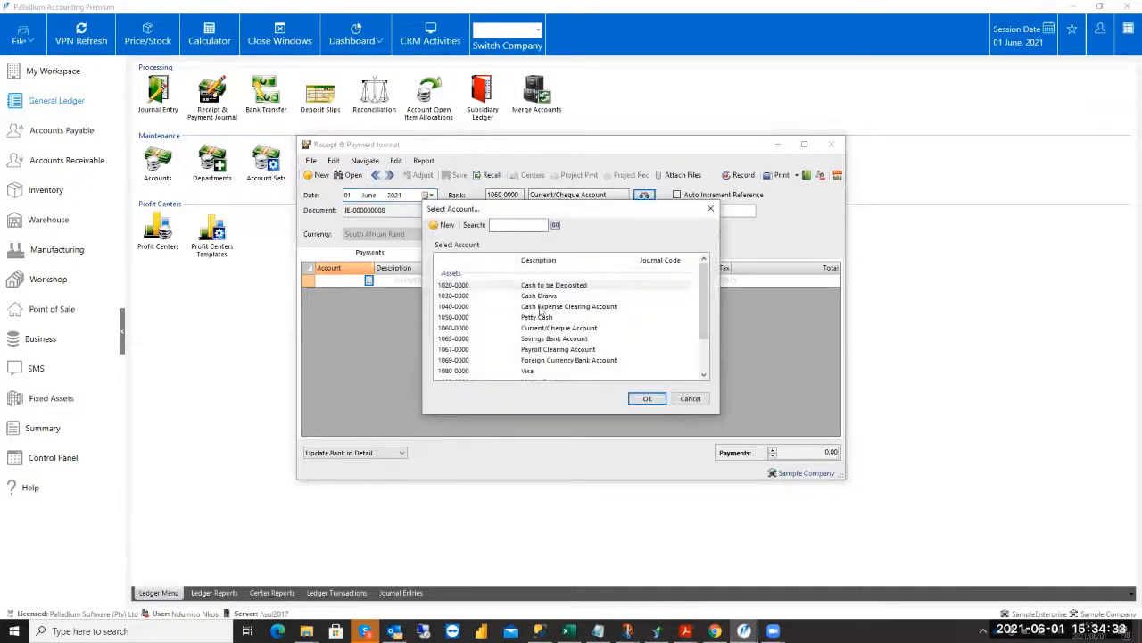
{"action": "left_click", "coordinate": [700, 343]}
{"action": "scroll", "coordinate": [687, 330], "scroll_direction": "up", "scroll_amount": 2}
{"action": "left_click", "coordinate": [692, 399]}
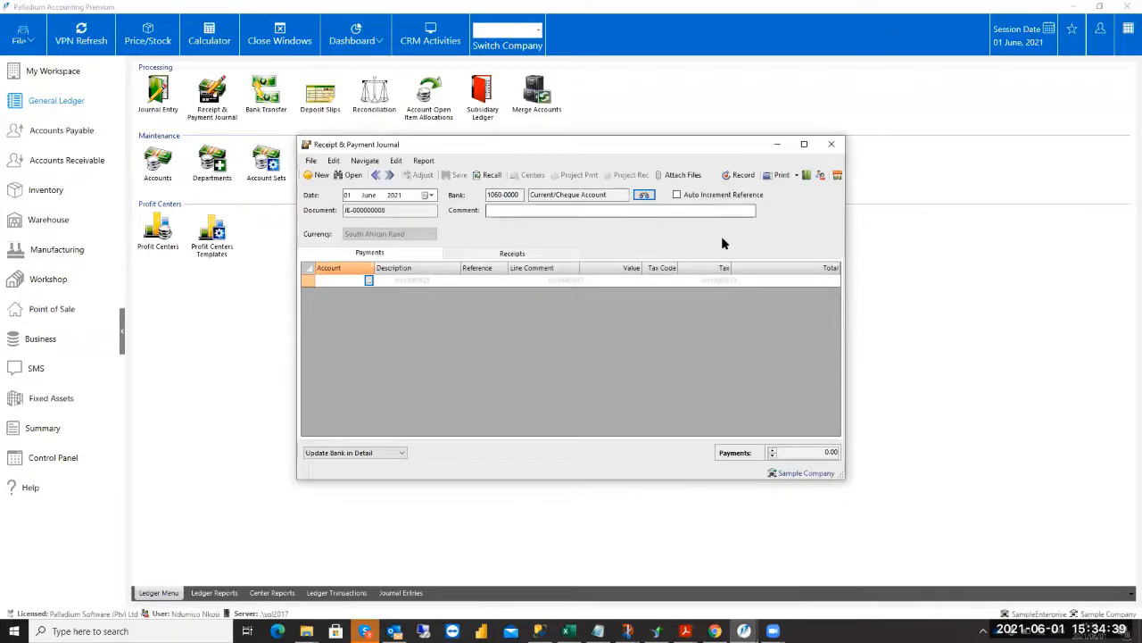
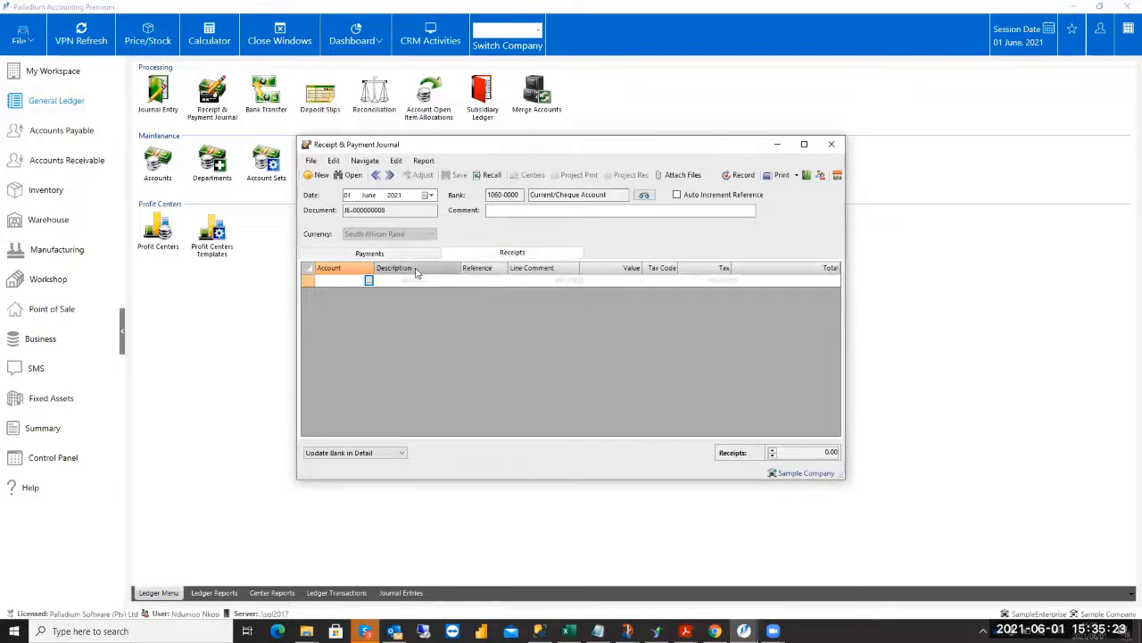
Add a payment line for the Cleaning expense account with a value of 550.00.
{"action": "left_click", "coordinate": [368, 282]}
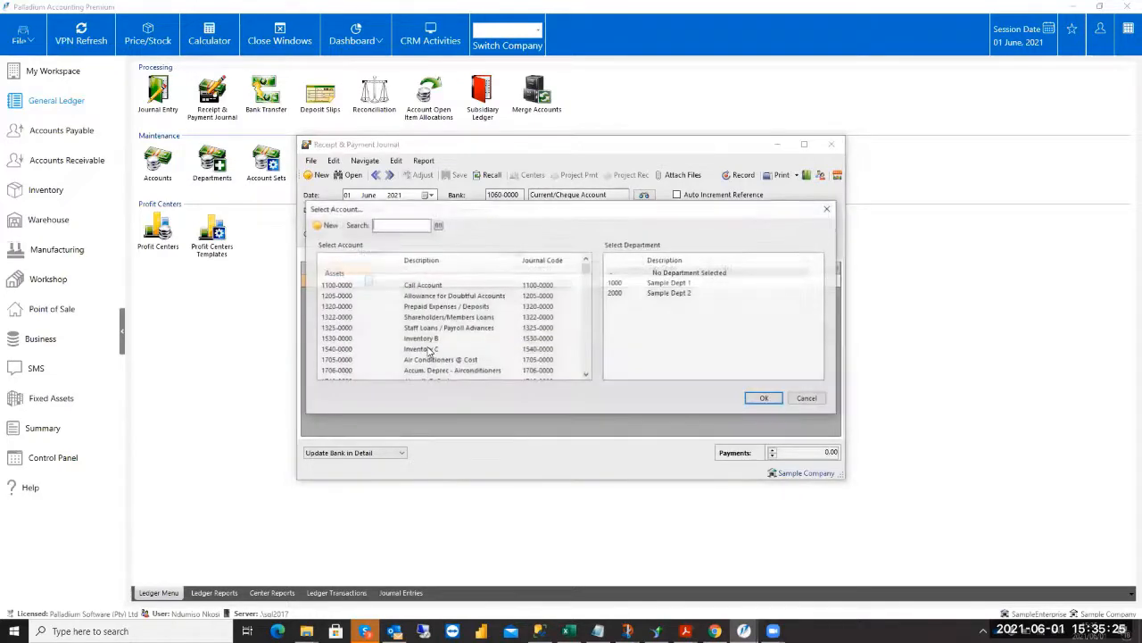
{"action": "type", "text": "c"}
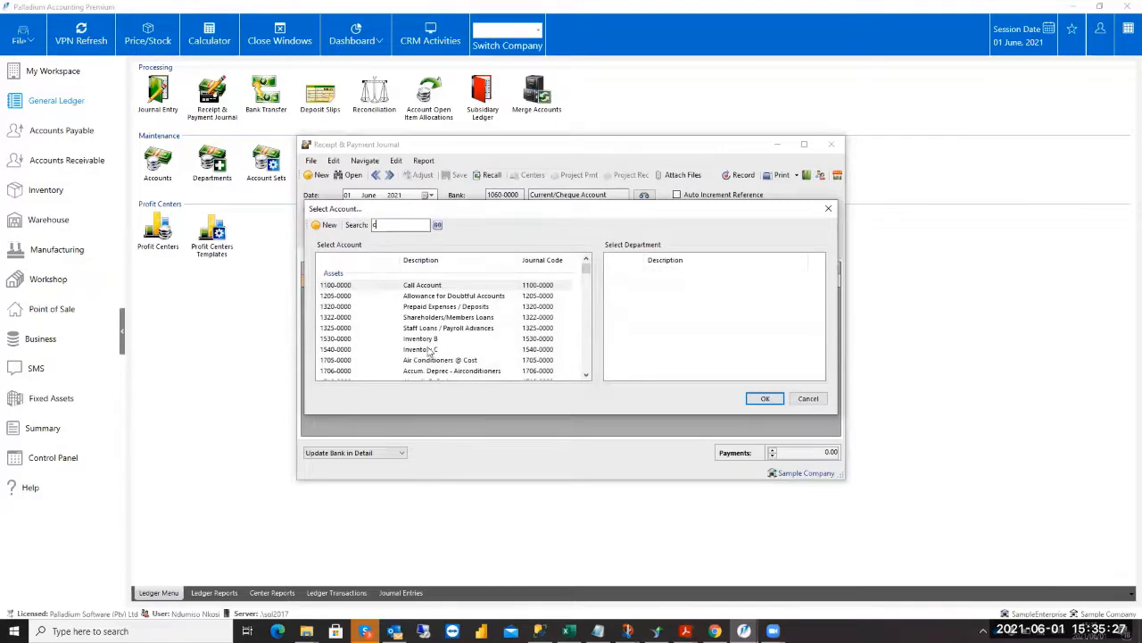
{"action": "type", "text": "leanin"}
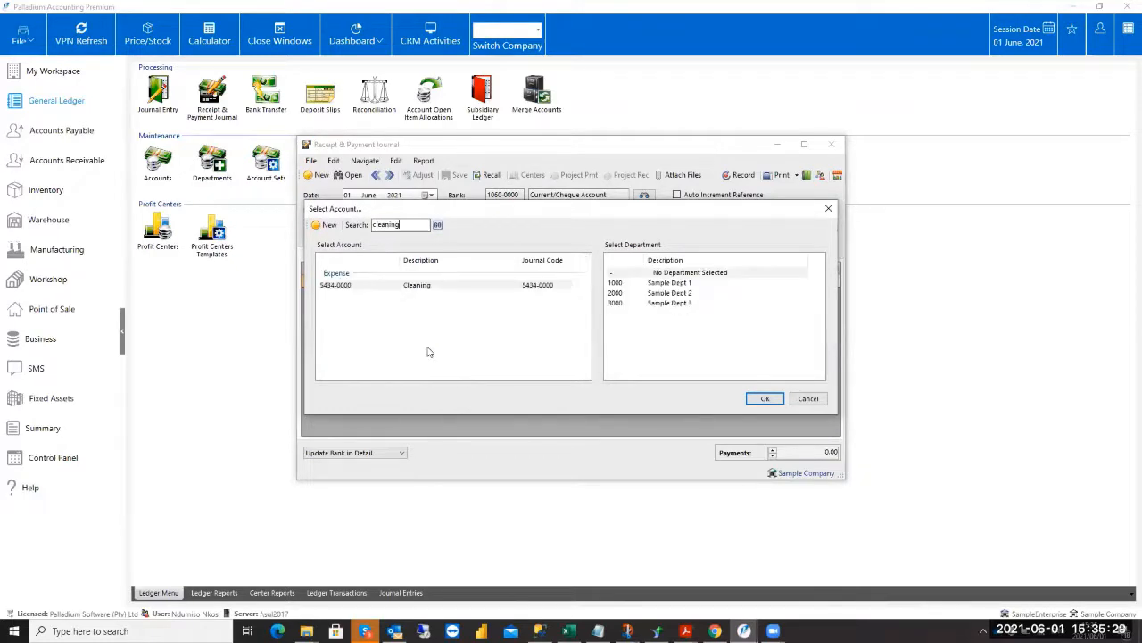
{"action": "type", "text": "g"}
{"action": "double_click", "coordinate": [393, 285]}
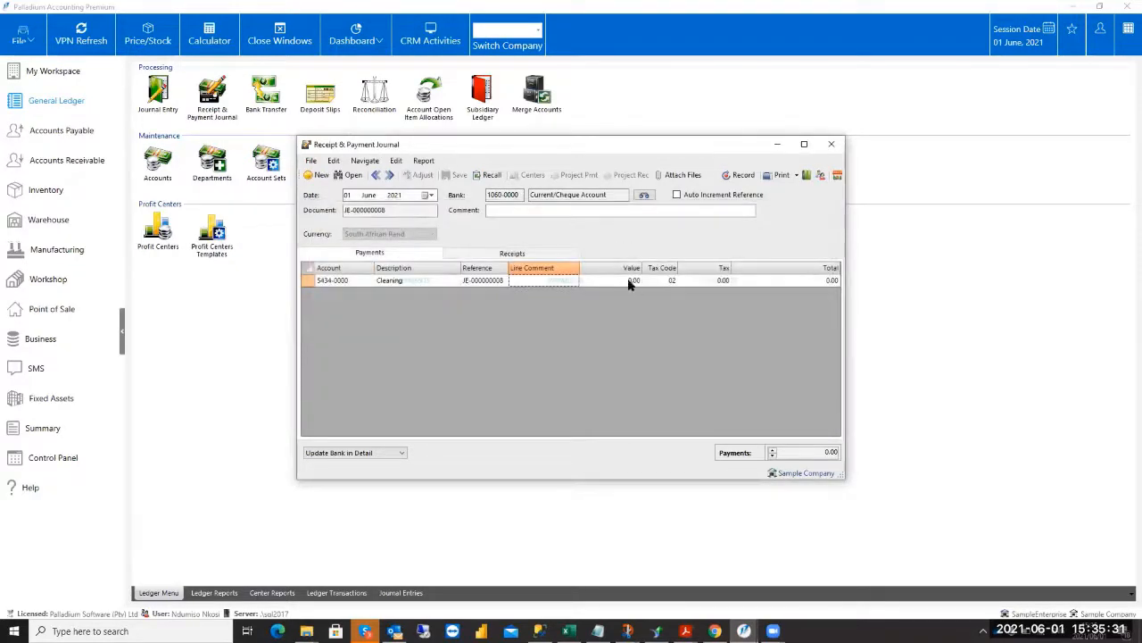
{"action": "left_click", "coordinate": [629, 282]}
{"action": "type", "text": "55"}
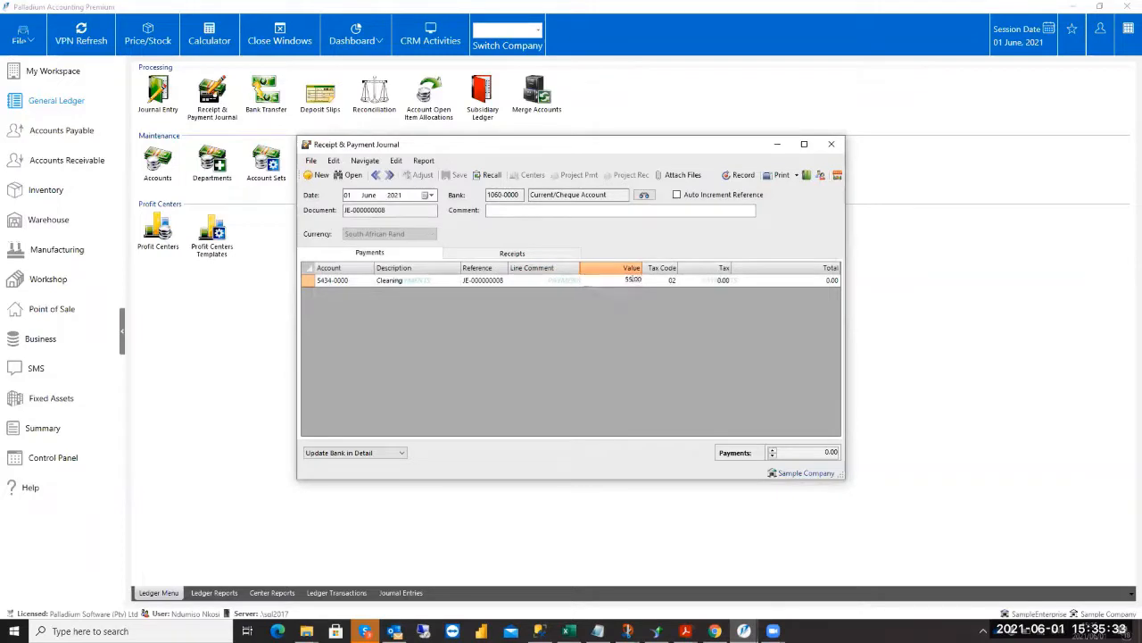
{"action": "type", "text": "0"}
{"action": "key", "text": "Return"}
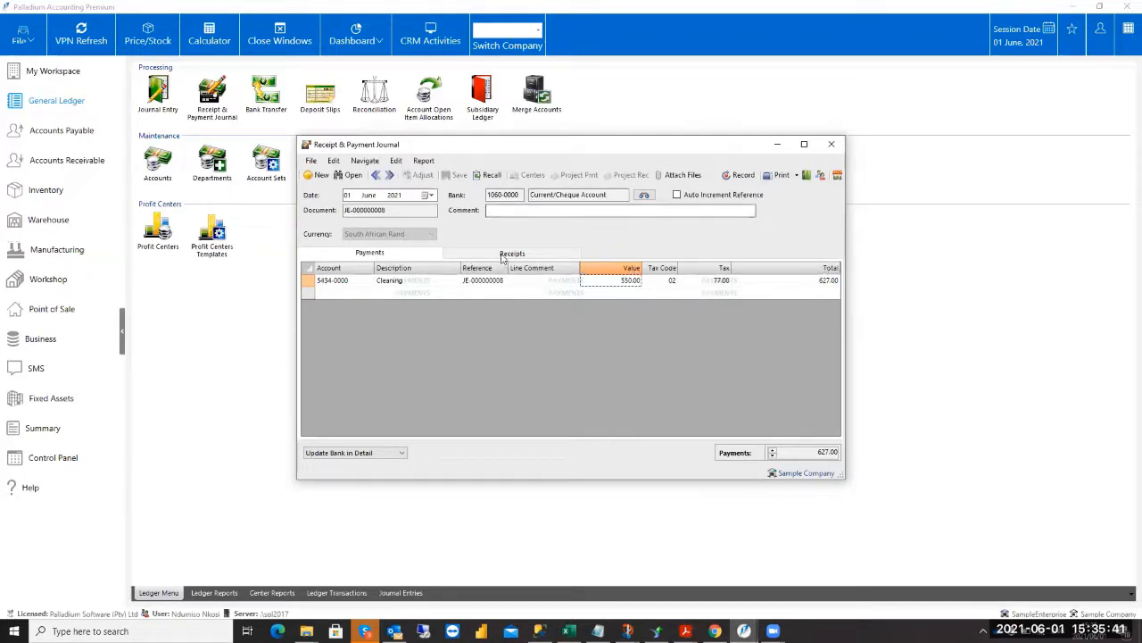
Close the Receipt & Payment Journal and discard the unrecorded payment transaction.
{"action": "left_click_drag", "start_coordinate": [608, 194], "coordinate": [542, 397]}
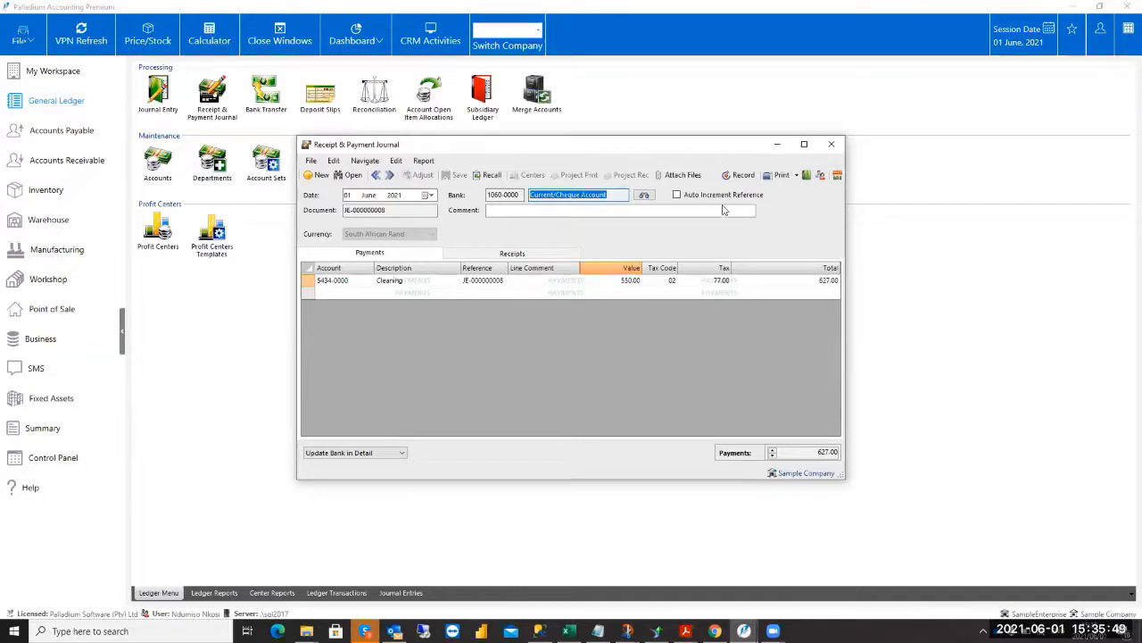
{"action": "left_click", "coordinate": [831, 144]}
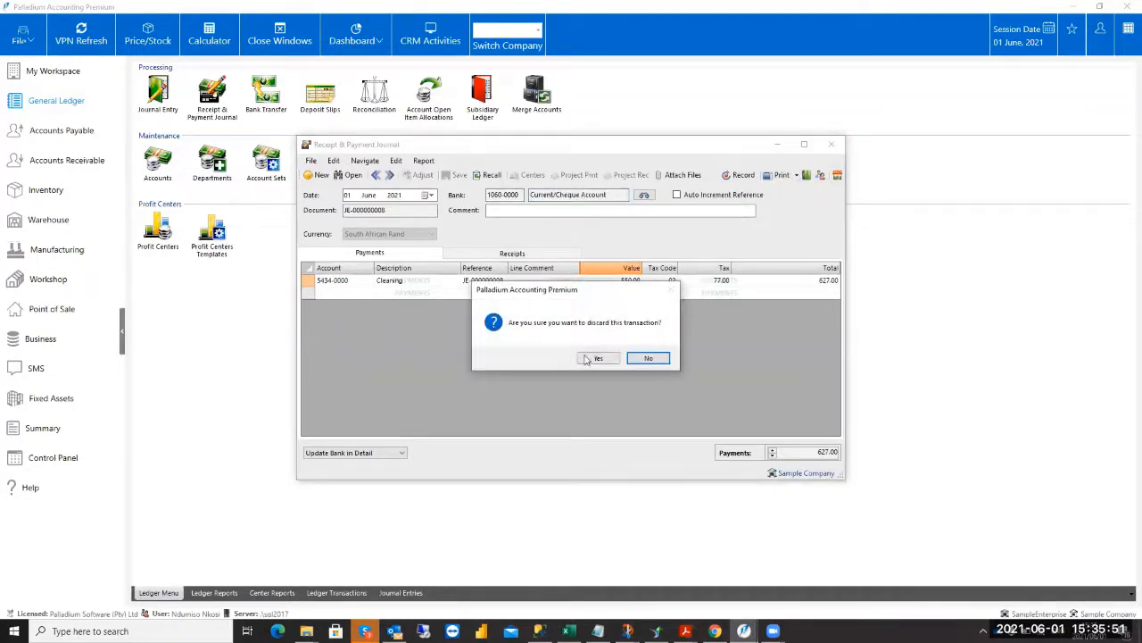
{"action": "left_click", "coordinate": [594, 358]}
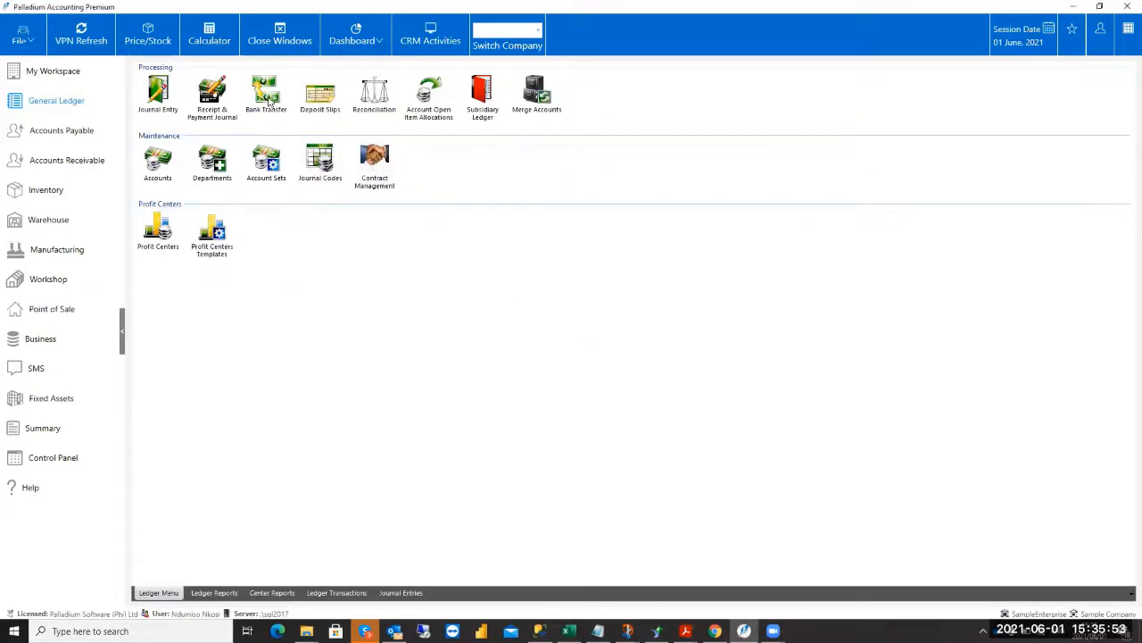
Set up a bank transfer of 1 500.00 from the Current/Cheque Account to Petty Cash.
{"action": "left_click", "coordinate": [266, 100]}
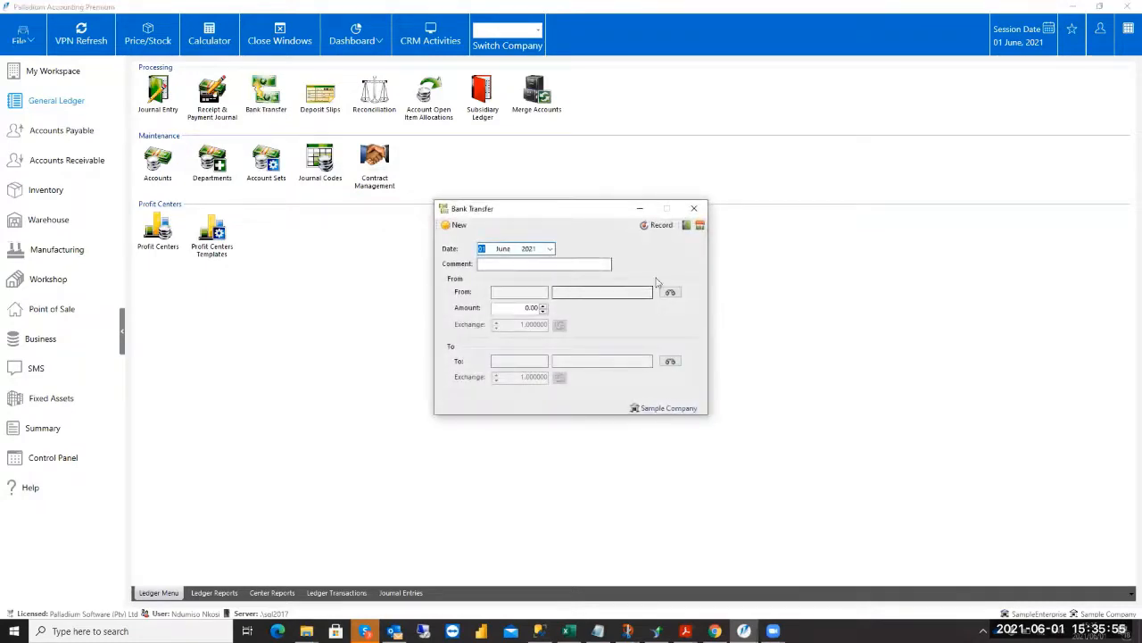
{"action": "left_click", "coordinate": [671, 293]}
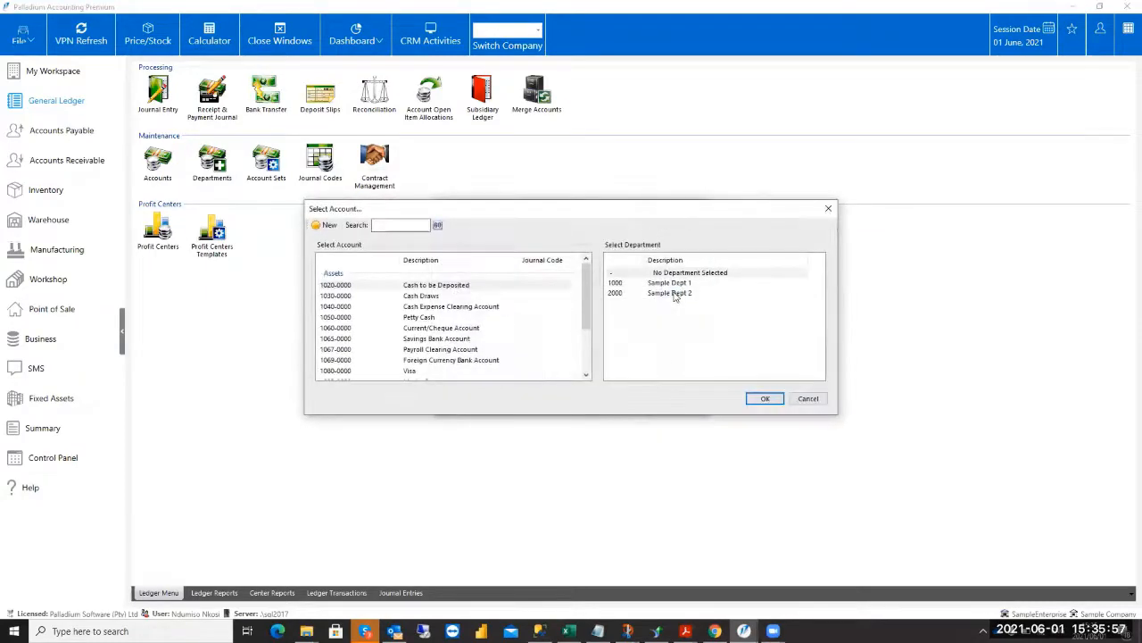
{"action": "double_click", "coordinate": [436, 328]}
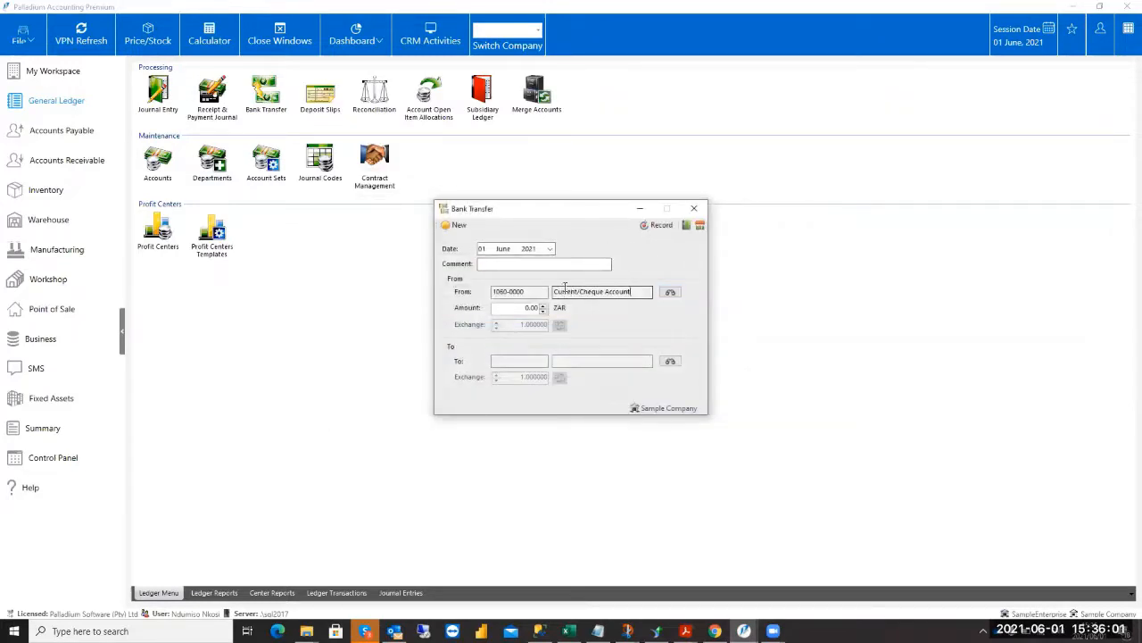
{"action": "key", "text": "Tab"}
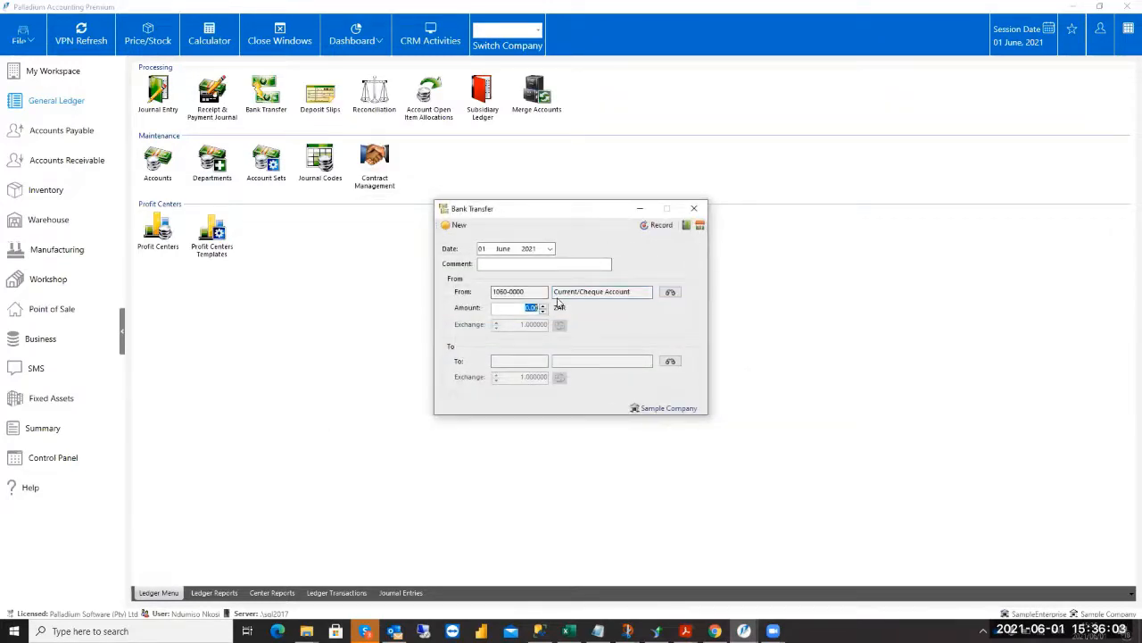
{"action": "type", "text": "1500"}
{"action": "left_click", "coordinate": [512, 291]}
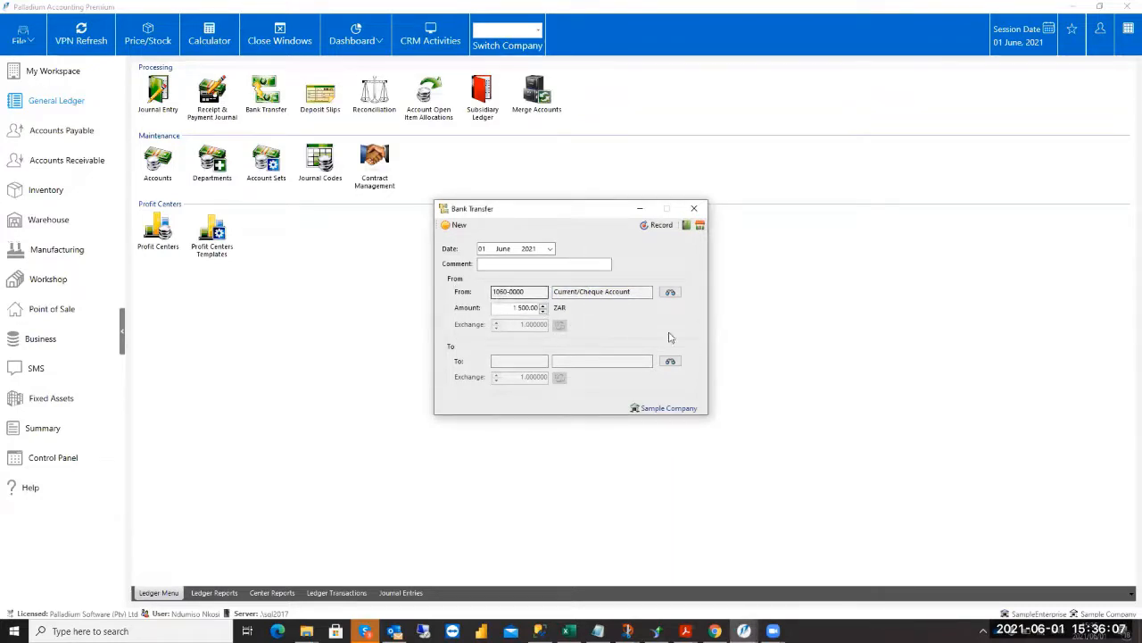
{"action": "left_click", "coordinate": [670, 361]}
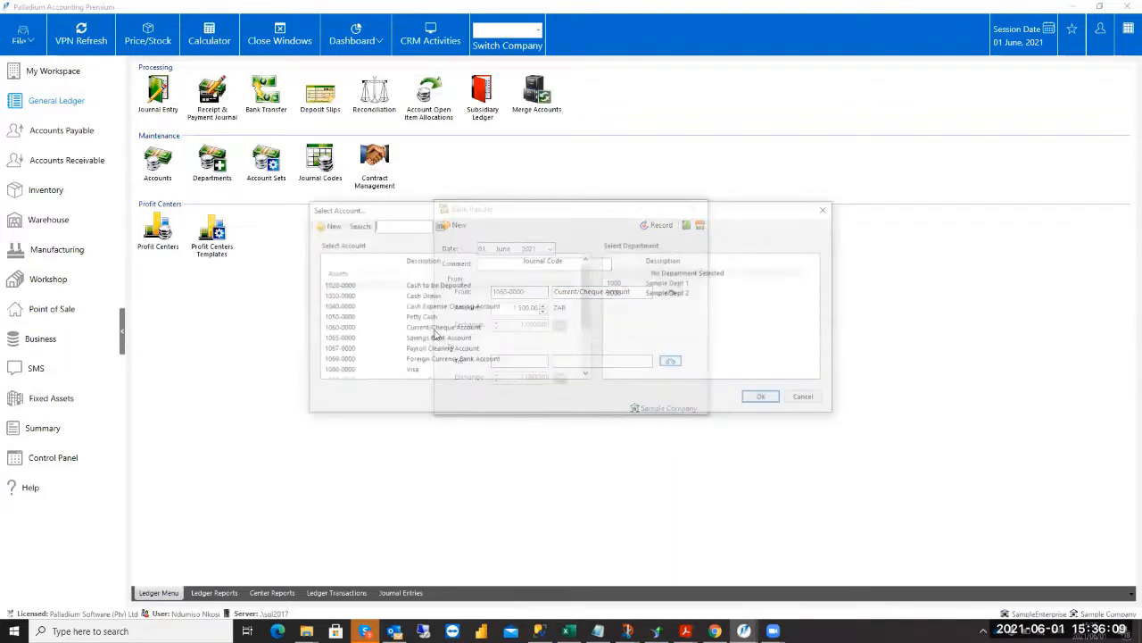
{"action": "double_click", "coordinate": [428, 317]}
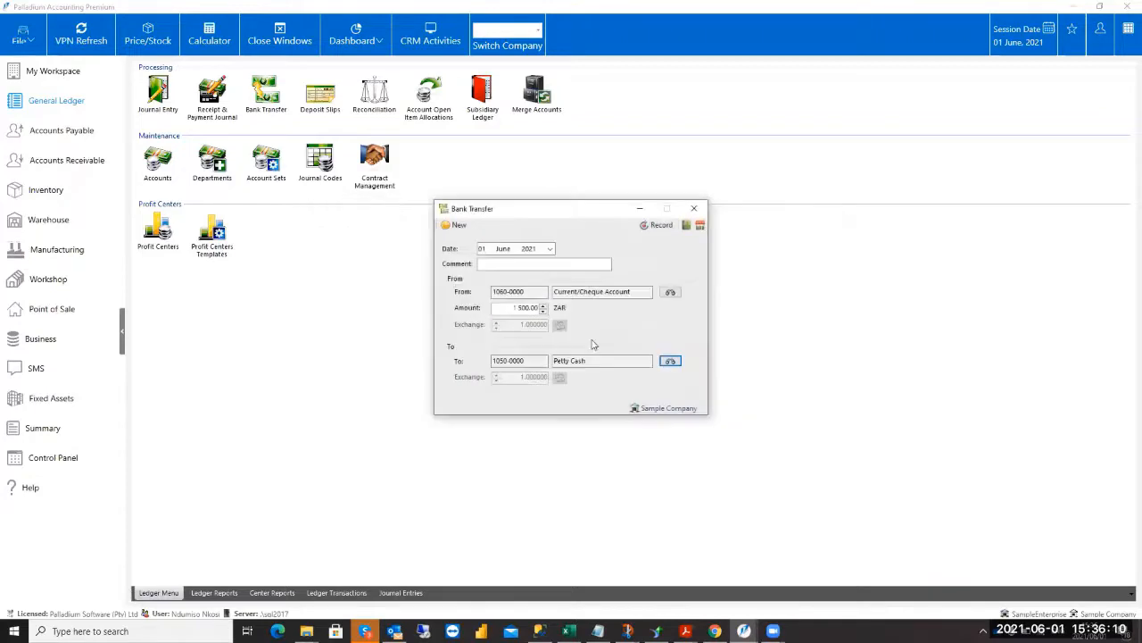
Record the bank transfer with the comment "Training", and close its journal entries report and the transfer window.
{"action": "left_click", "coordinate": [595, 263]}
{"action": "type", "text": "Train"}
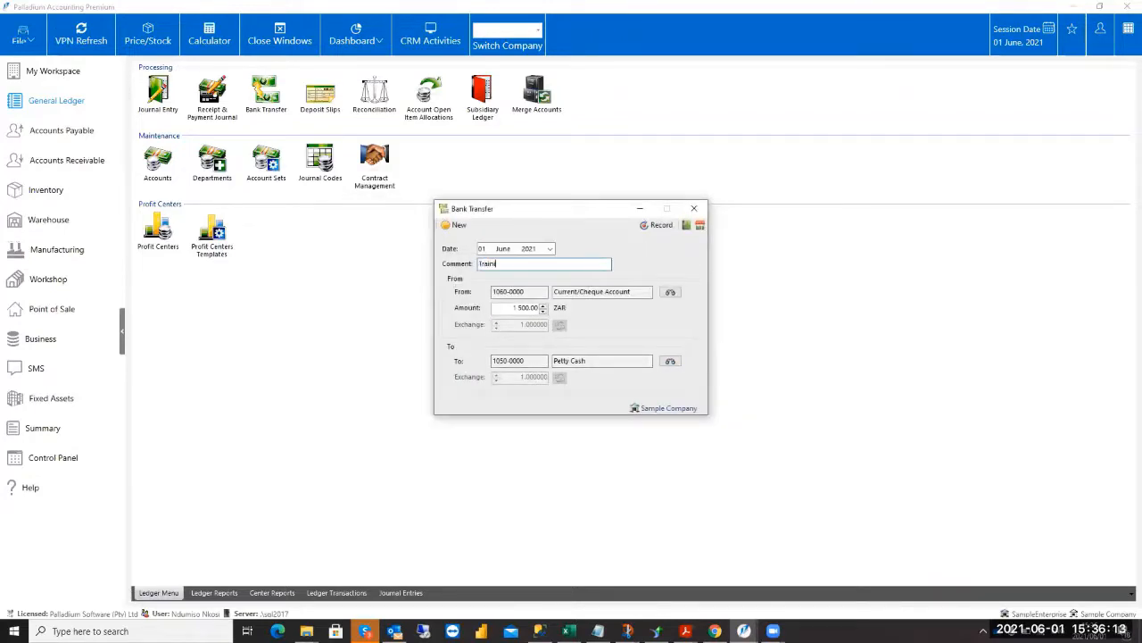
{"action": "type", "text": "ing"}
{"action": "left_click", "coordinate": [657, 225]}
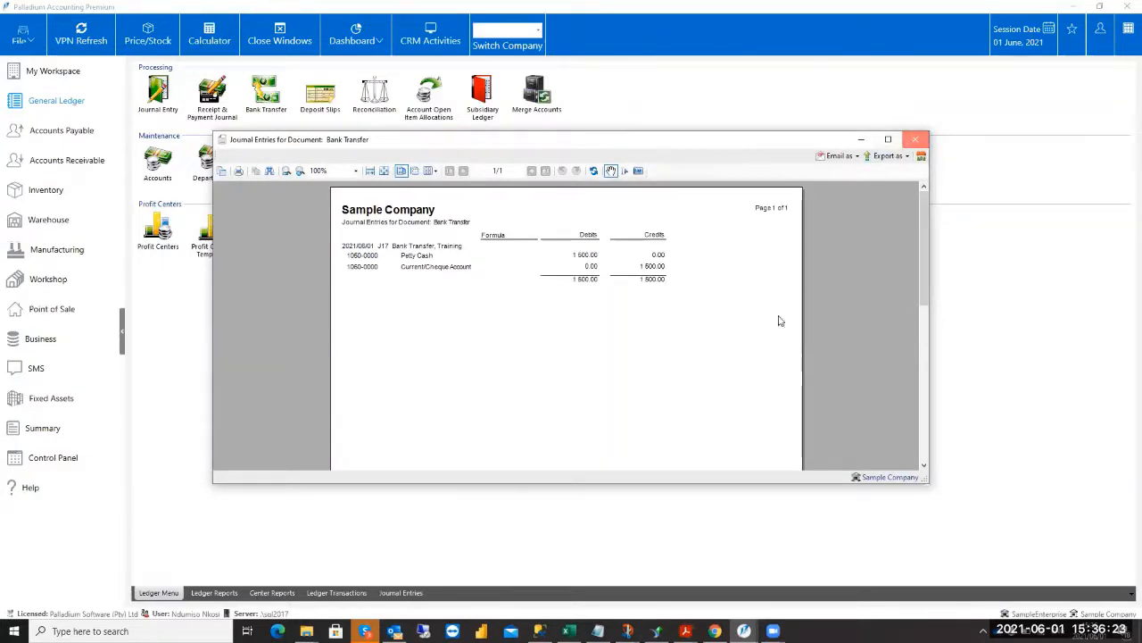
{"action": "key", "text": "Escape"}
{"action": "left_click", "coordinate": [704, 205]}
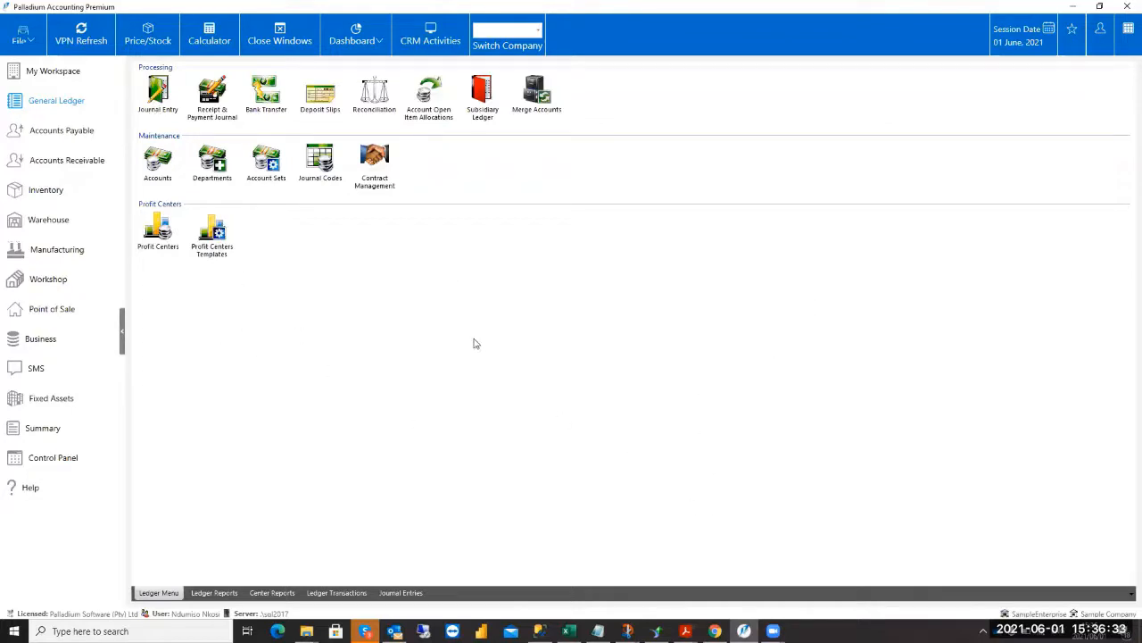
Start a deposit slip with a line for the Cash to be Deposited account and an amount of 15 000.00.
{"action": "double_click", "coordinate": [322, 112]}
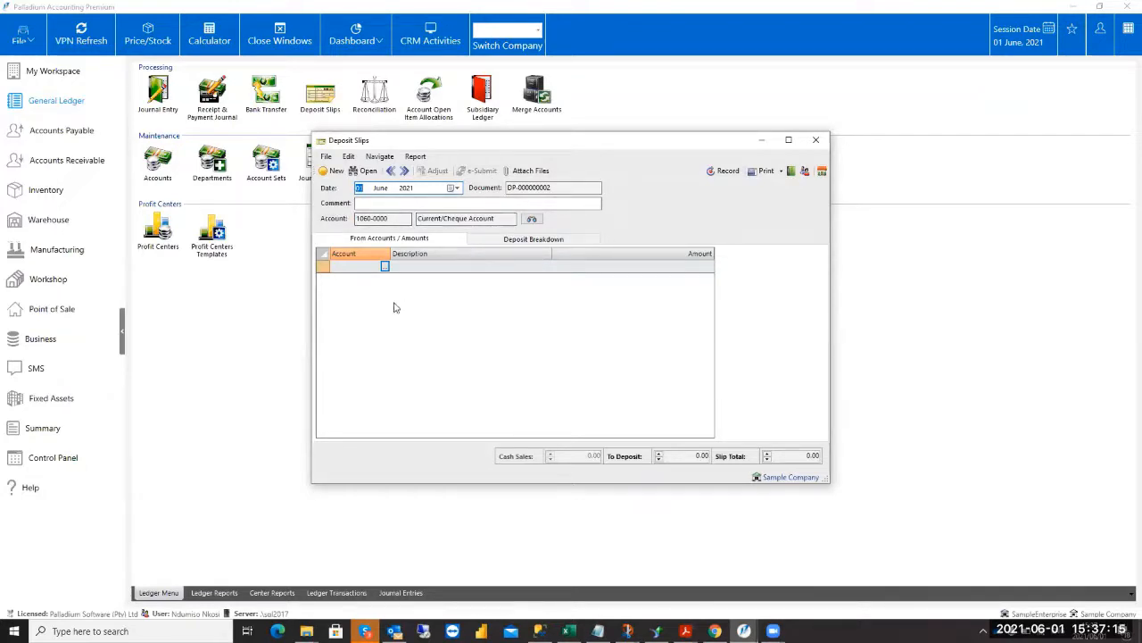
{"action": "left_click", "coordinate": [384, 266]}
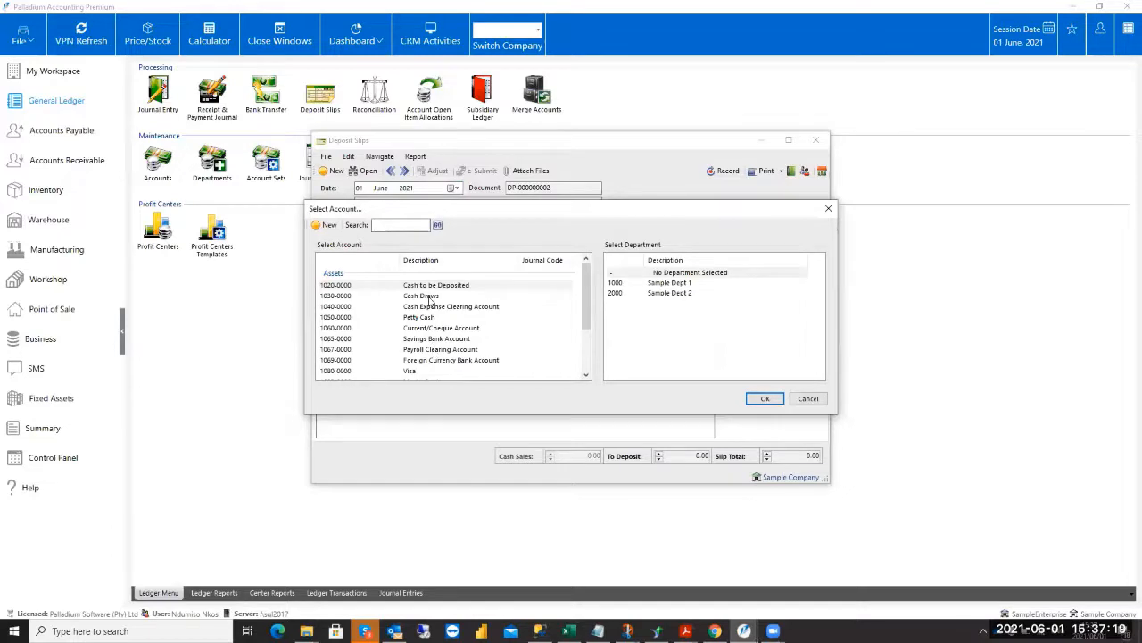
{"action": "double_click", "coordinate": [432, 286]}
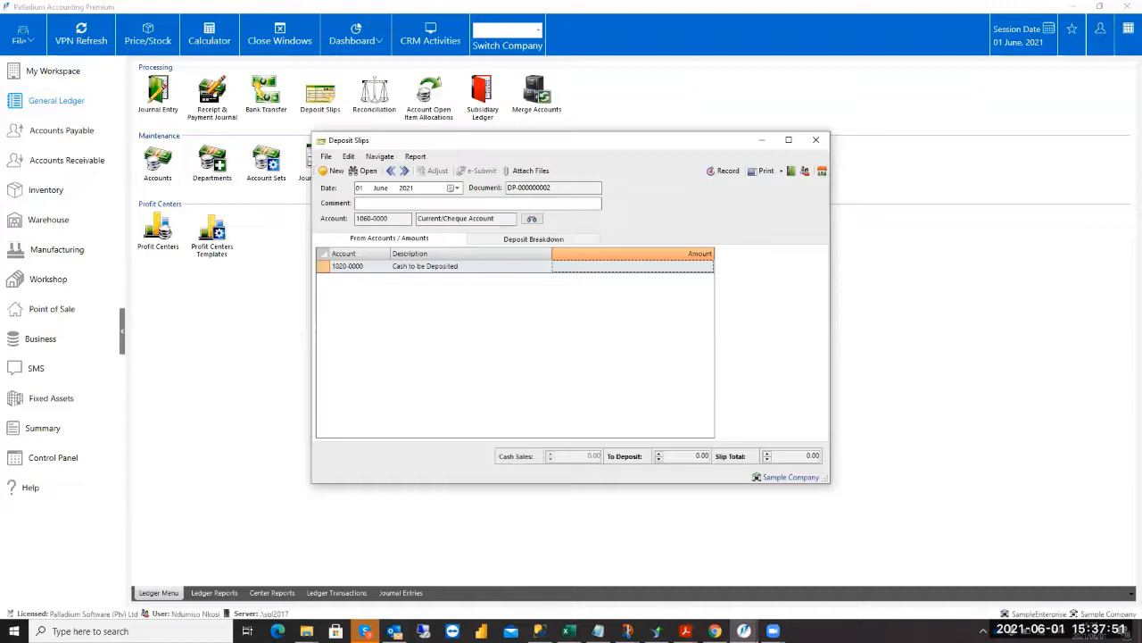
{"action": "type", "text": "150"}
{"action": "key", "text": "Tab"}
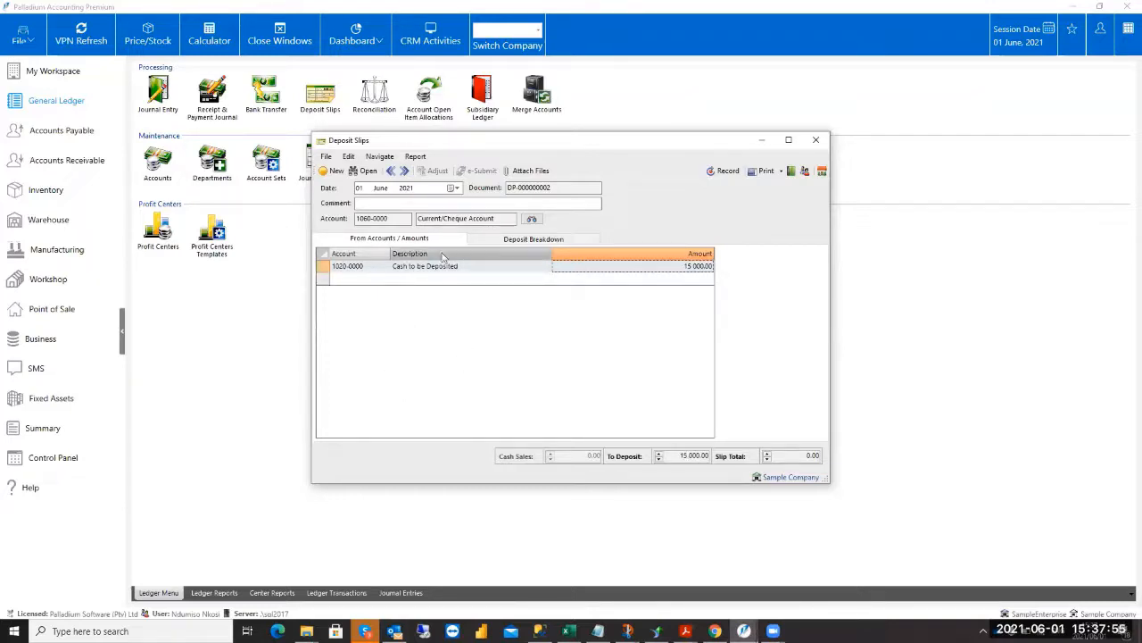
In the deposit breakdown, set the cash counts to 10 for 20.00, 20 for 50.00 and 50 for 100.00.
{"action": "left_click", "coordinate": [521, 239]}
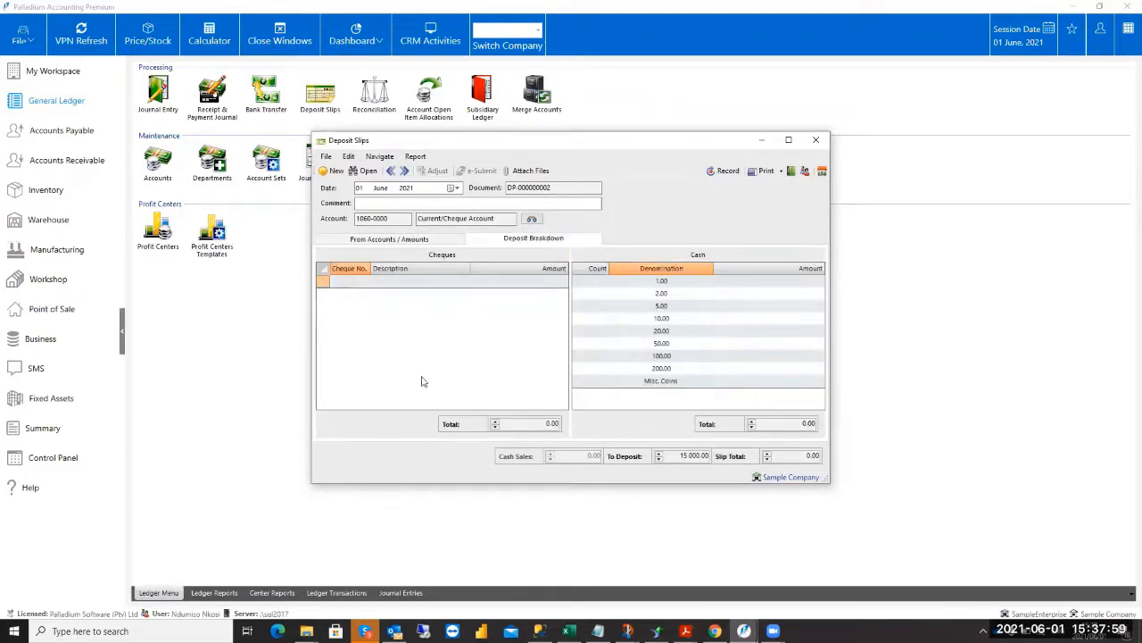
{"action": "left_click", "coordinate": [349, 286]}
{"action": "left_click", "coordinate": [595, 331]}
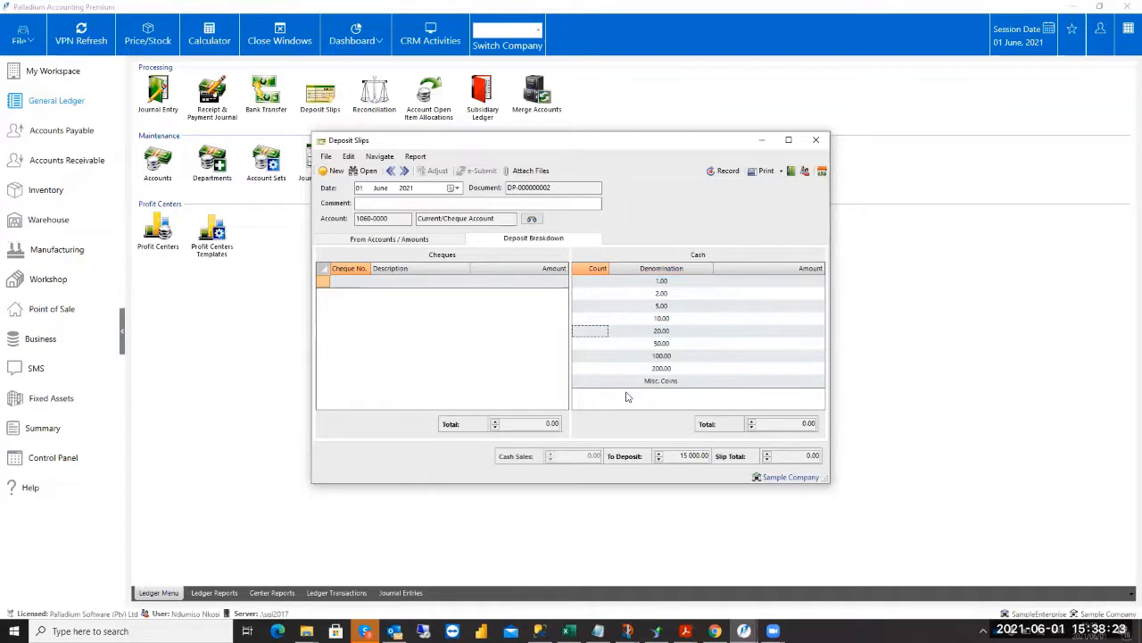
{"action": "type", "text": "10"}
{"action": "key", "text": "Return"}
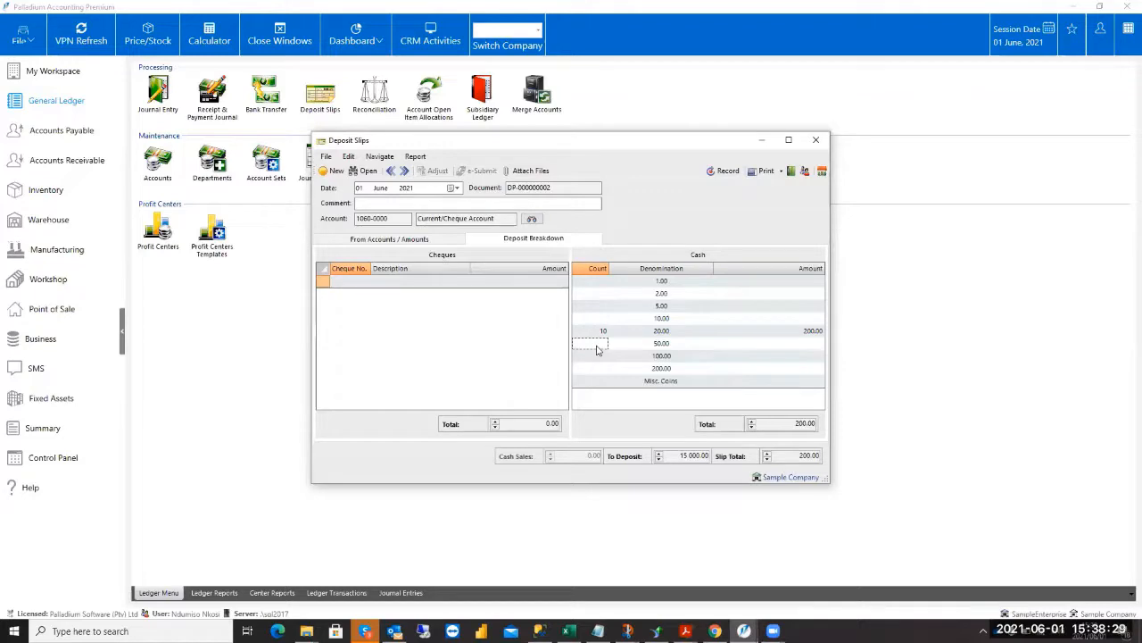
{"action": "type", "text": "10"}
{"action": "key", "text": "Return"}
{"action": "type", "text": "50"}
{"action": "key", "text": "Return"}
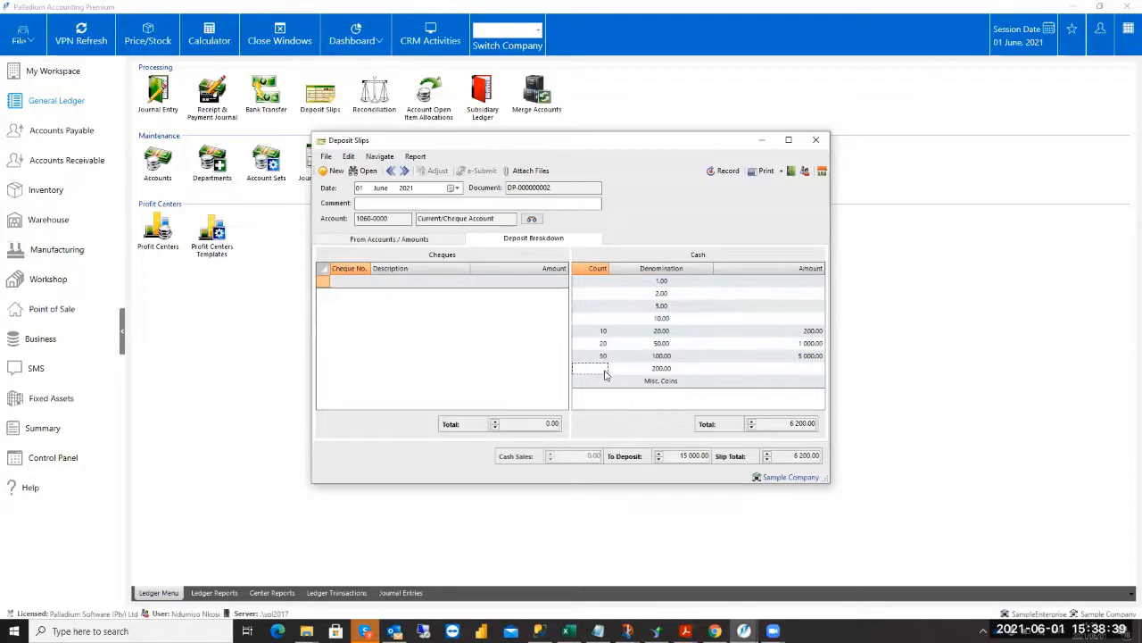
{"action": "left_click", "coordinate": [790, 422]}
{"action": "left_click", "coordinate": [590, 368]}
{"action": "type", "text": "1300"}
{"action": "key", "text": "Return"}
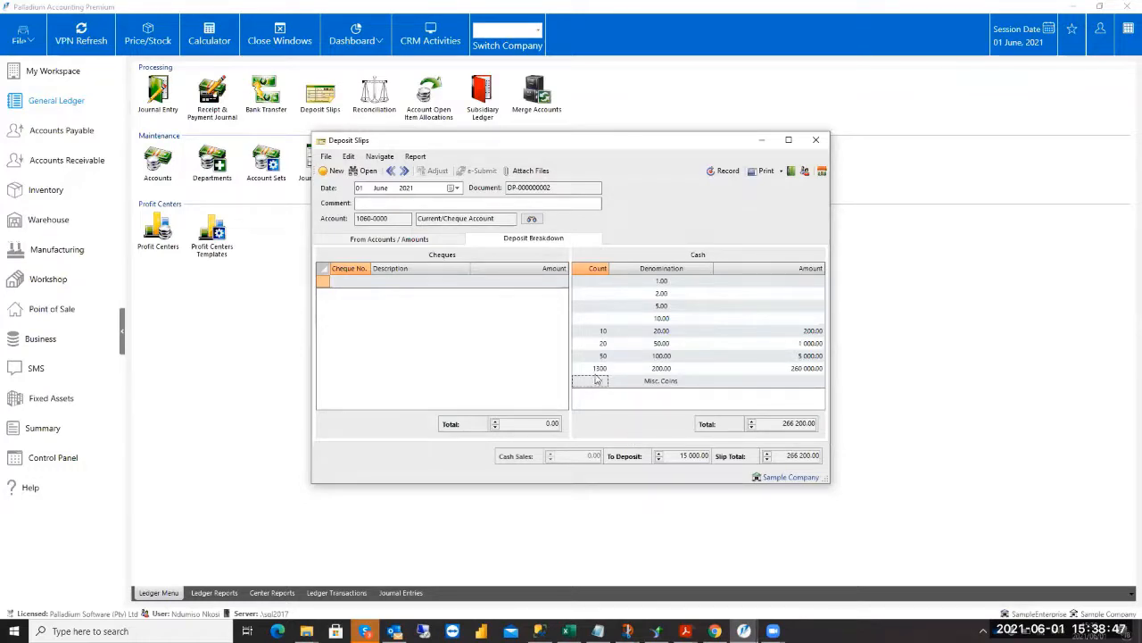
{"action": "left_click", "coordinate": [599, 372]}
{"action": "type", "text": "12"}
{"action": "key", "text": "BackSpace"}
{"action": "type", "text": "30"}
{"action": "left_click", "coordinate": [601, 380]}
Set the cash count of the 200.00 denomination to 13.
{"action": "left_click", "coordinate": [593, 369]}
{"action": "left_click", "coordinate": [593, 368]}
{"action": "type", "text": "13"}
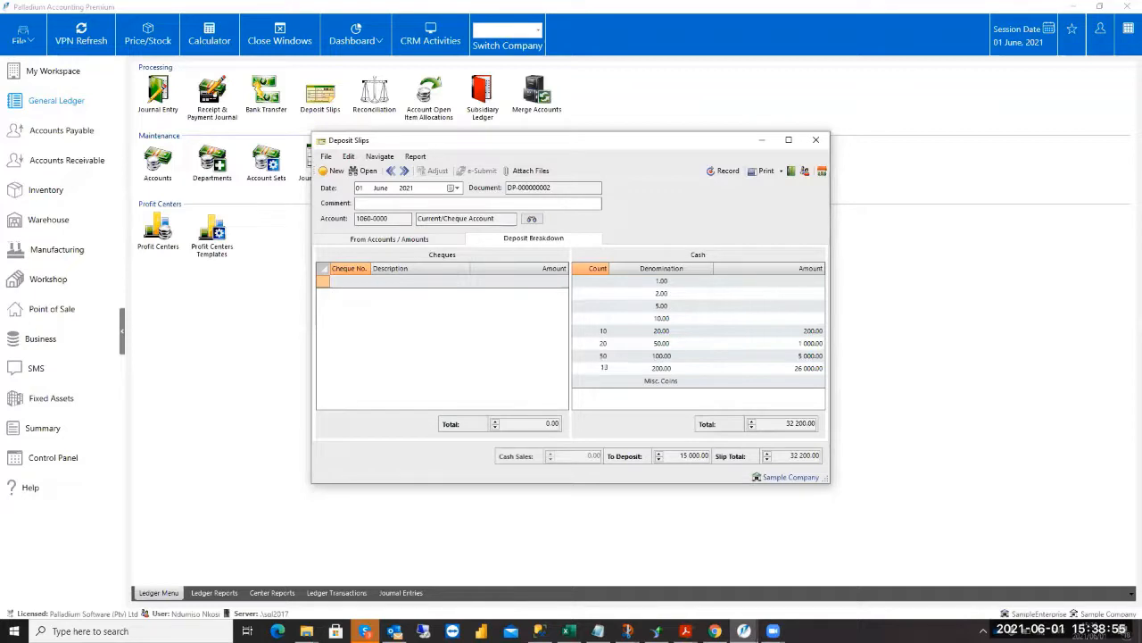
{"action": "key", "text": "Return"}
Set the cash count of the 10.00 denomination to 88 in the deposit breakdown.
{"action": "left_click", "coordinate": [665, 330]}
{"action": "left_click", "coordinate": [663, 343]}
{"action": "left_click", "coordinate": [661, 356]}
{"action": "left_click", "coordinate": [662, 368]}
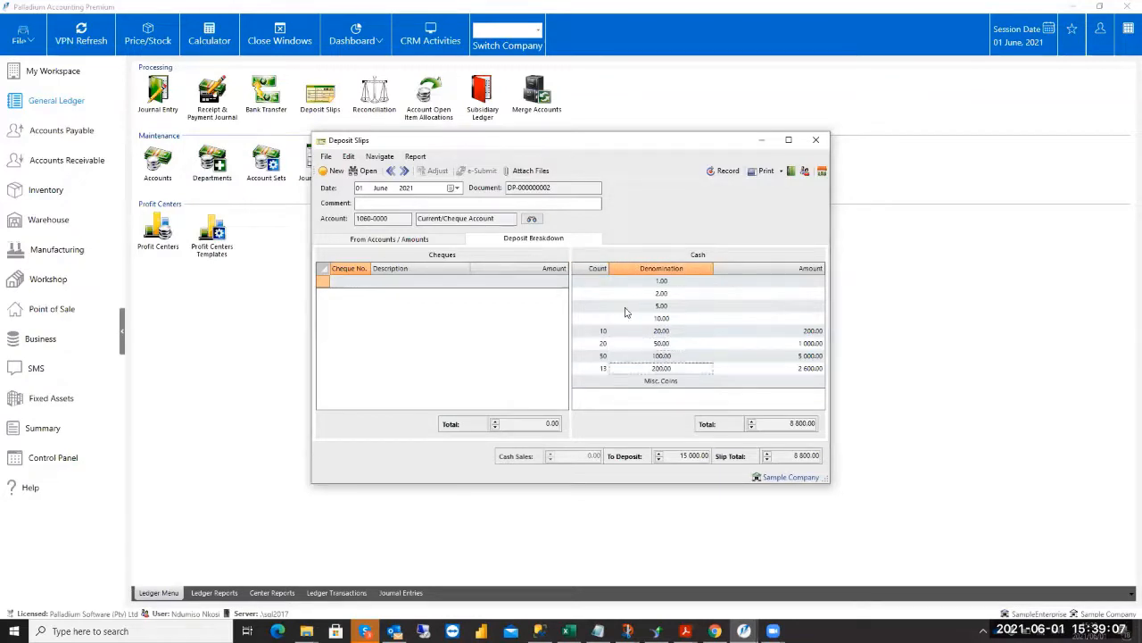
{"action": "left_click", "coordinate": [600, 319]}
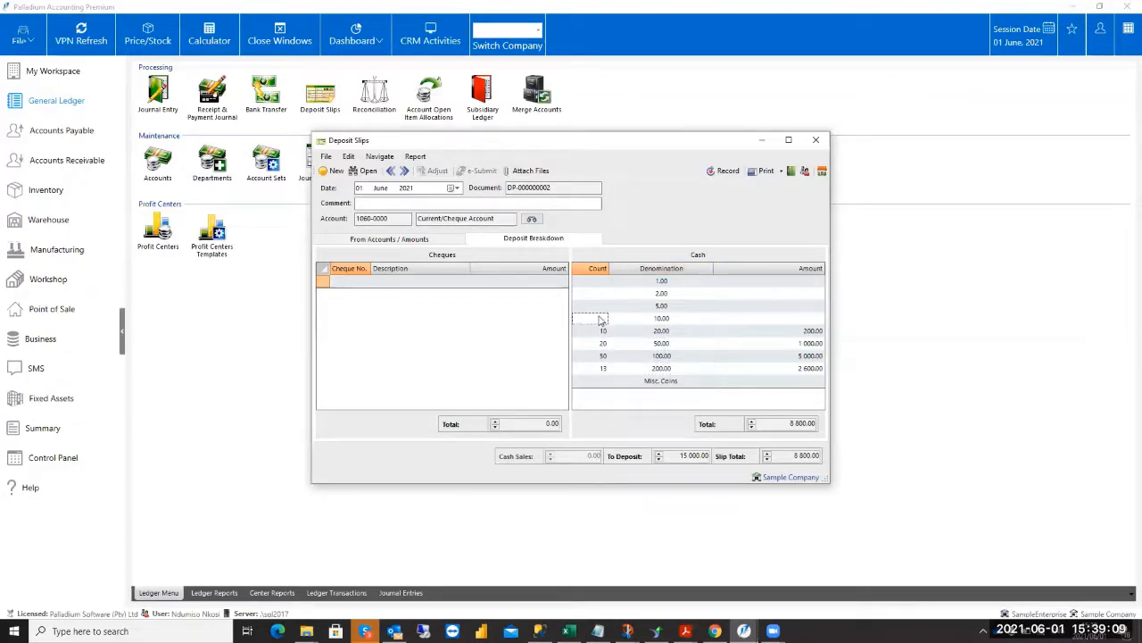
{"action": "type", "text": "88"}
{"action": "key", "text": "Down"}
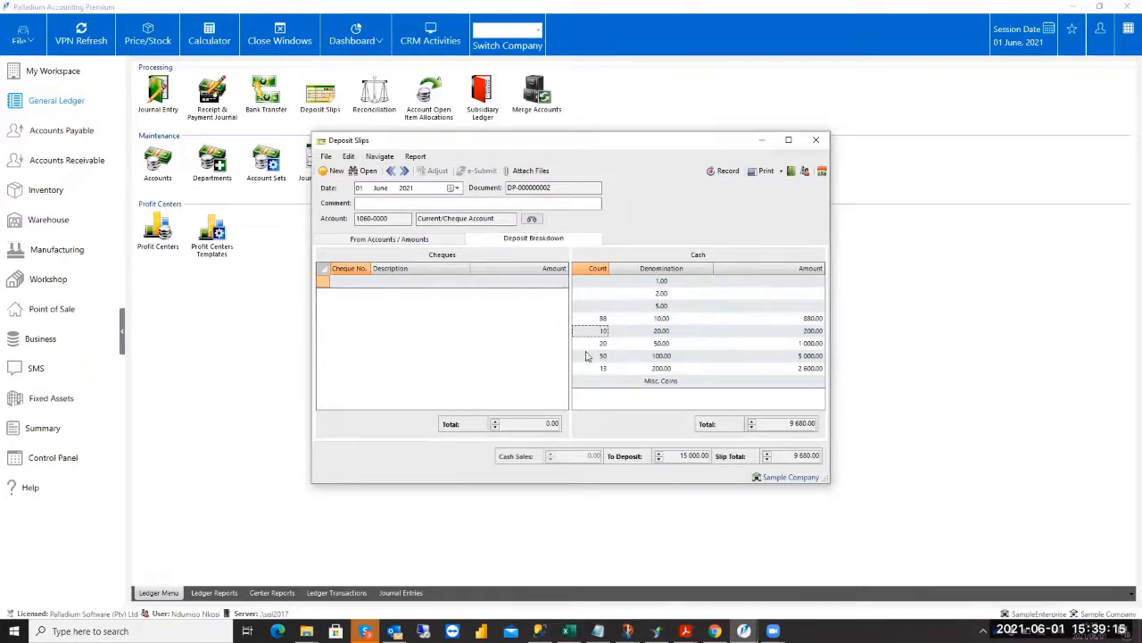
Change the cash count of the 10.00 denomination to 880 and check the resulting cash amounts.
{"action": "left_click", "coordinate": [591, 321]}
{"action": "type", "text": "0"}
{"action": "key", "text": "Down"}
{"action": "left_click", "coordinate": [803, 307]}
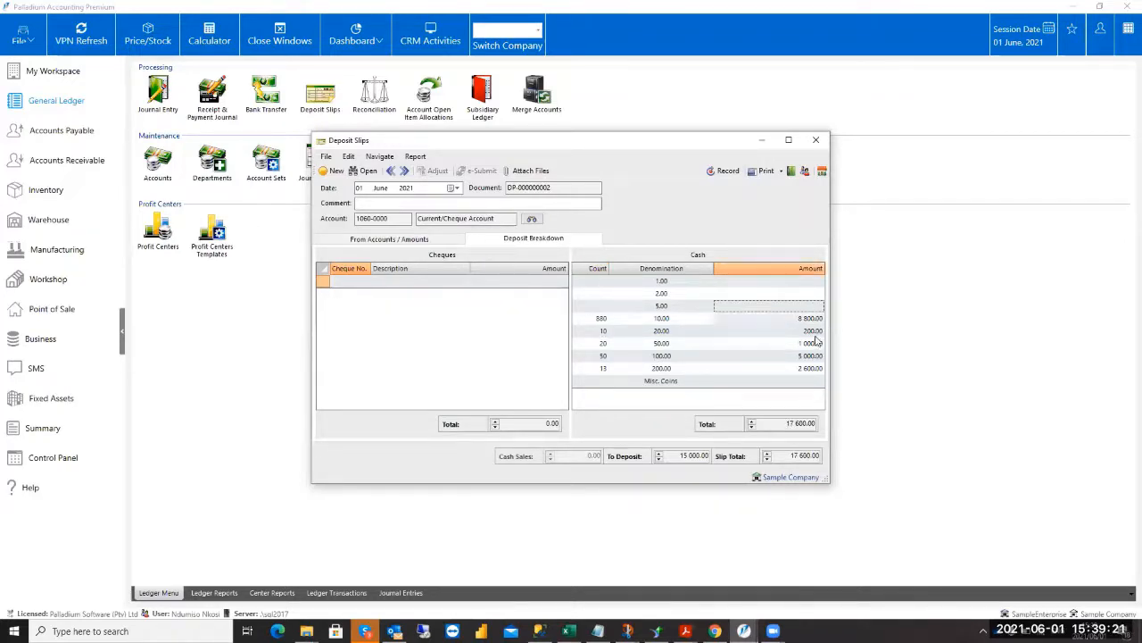
{"action": "left_click", "coordinate": [817, 319]}
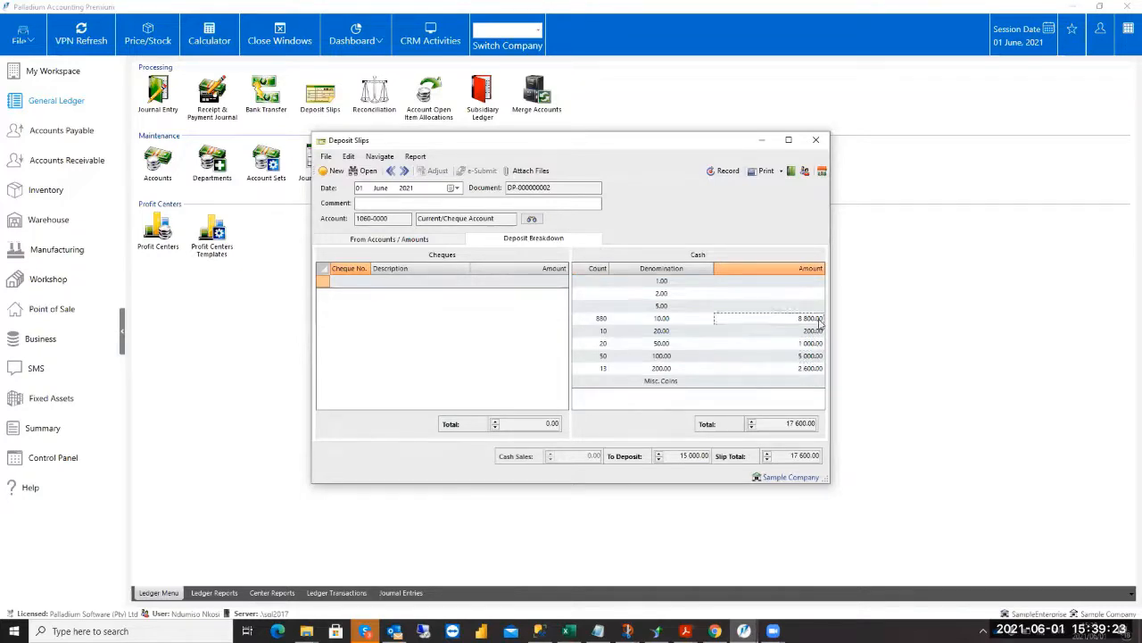
{"action": "left_click", "coordinate": [810, 354]}
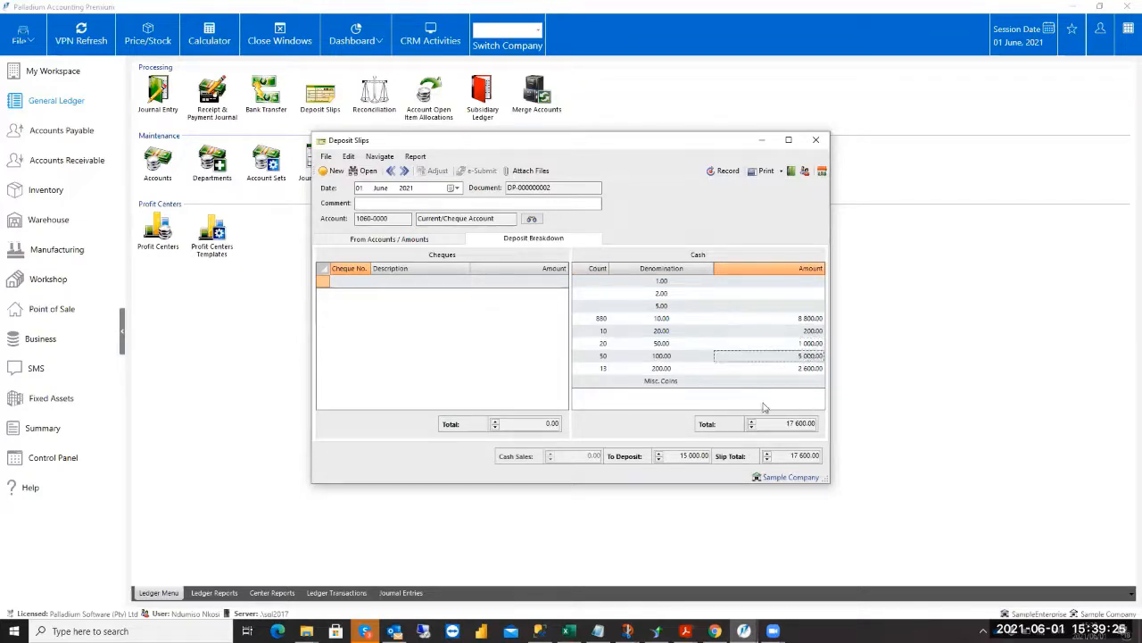
Close the deposit slip without recording it and discard the transaction.
{"action": "left_click", "coordinate": [464, 204]}
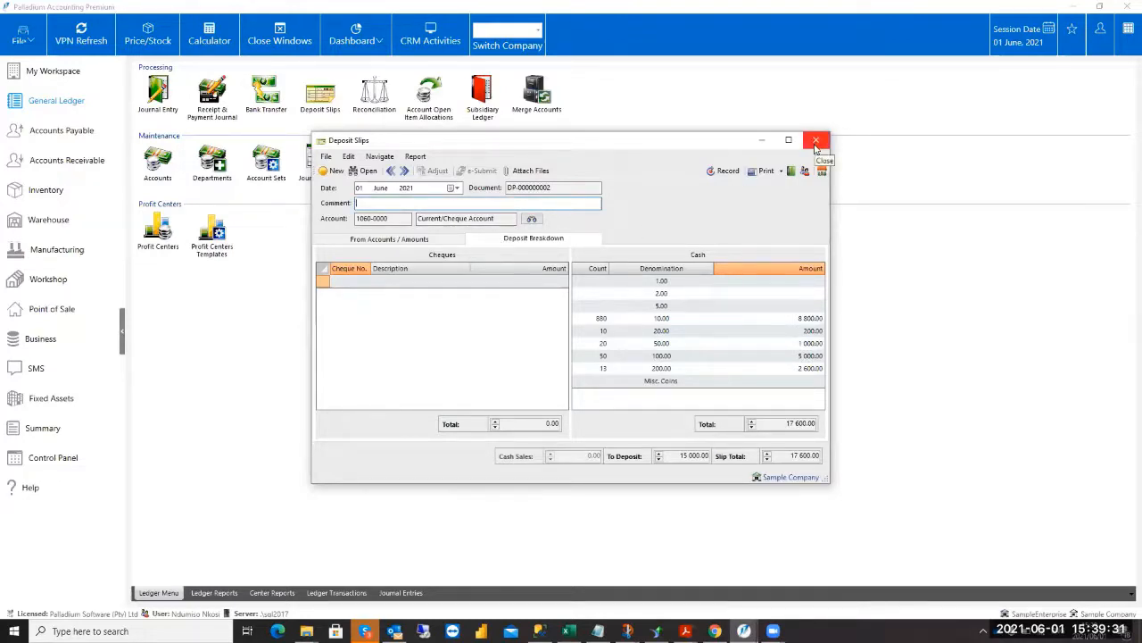
{"action": "left_click", "coordinate": [816, 141]}
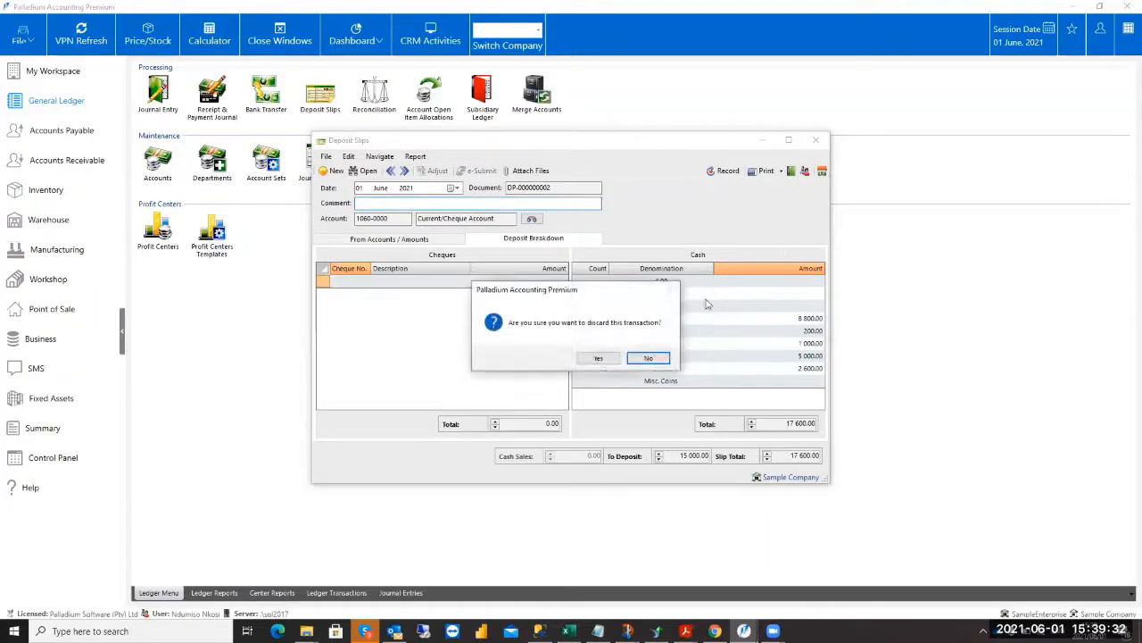
{"action": "left_click", "coordinate": [604, 362]}
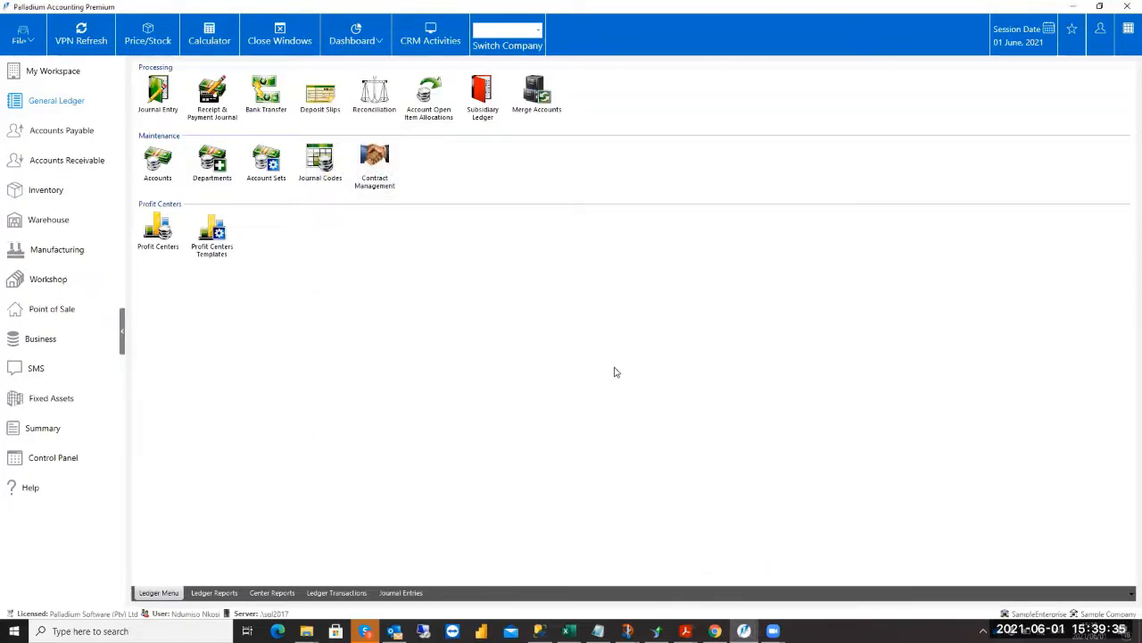
Open the account reconciliation and load account 1060-0000 Current/Cheque Account.
{"action": "left_click", "coordinate": [376, 101]}
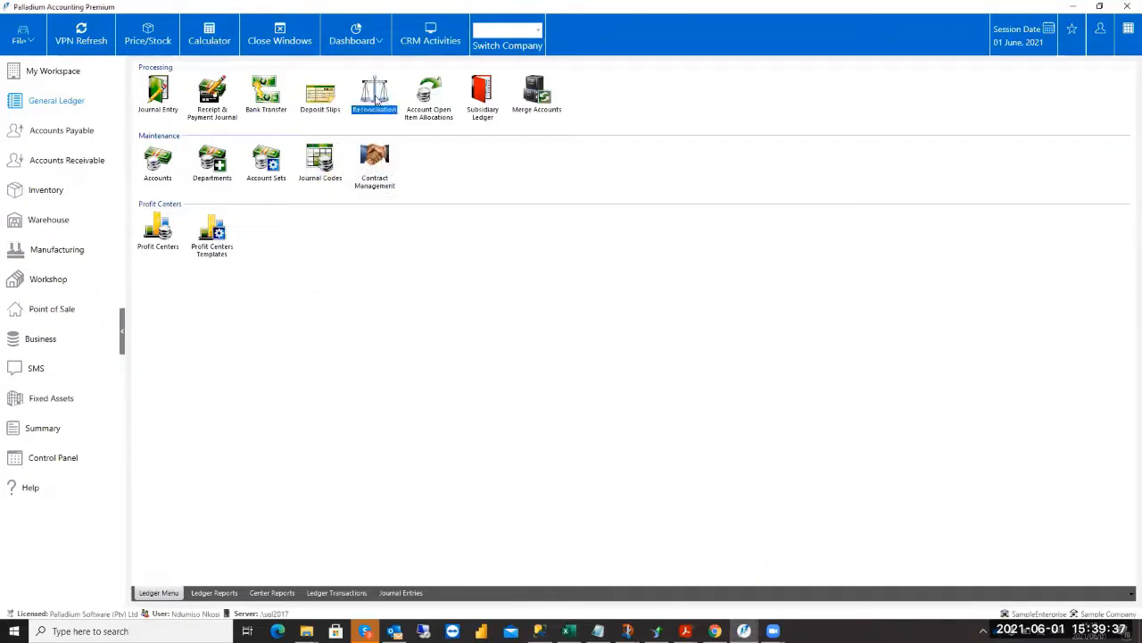
{"action": "double_click", "coordinate": [376, 101]}
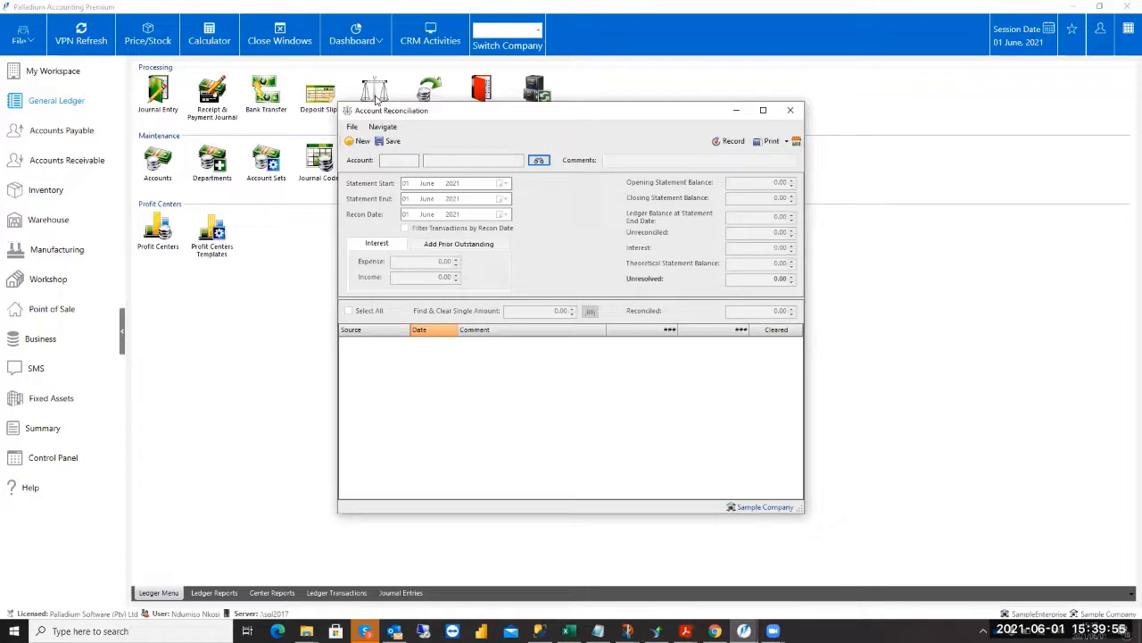
{"action": "left_click", "coordinate": [539, 160]}
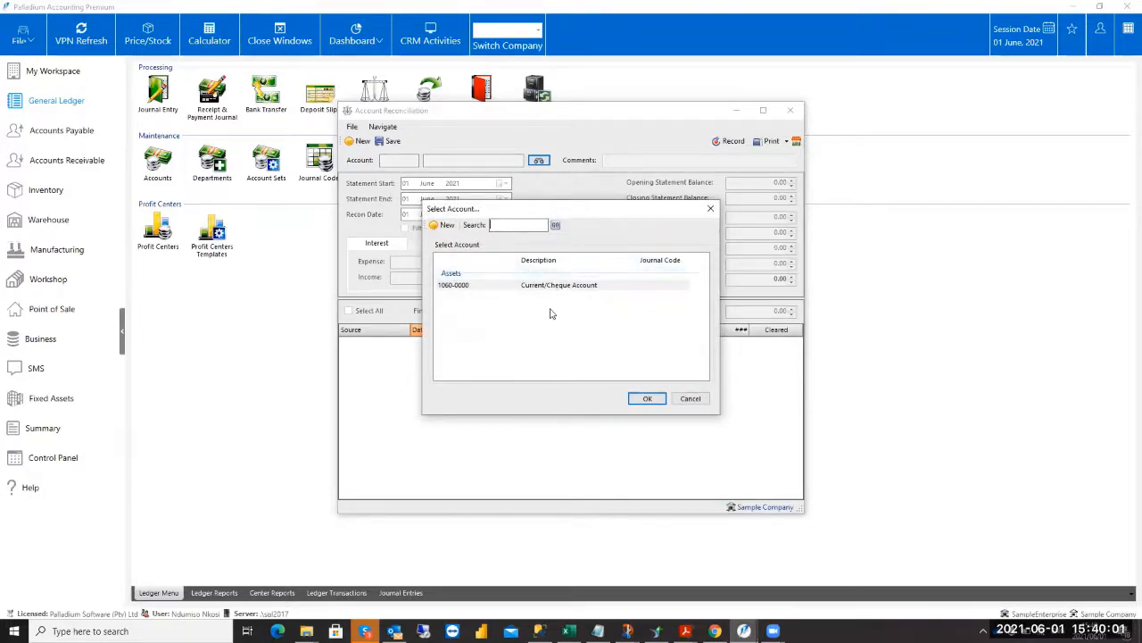
{"action": "left_click", "coordinate": [551, 285]}
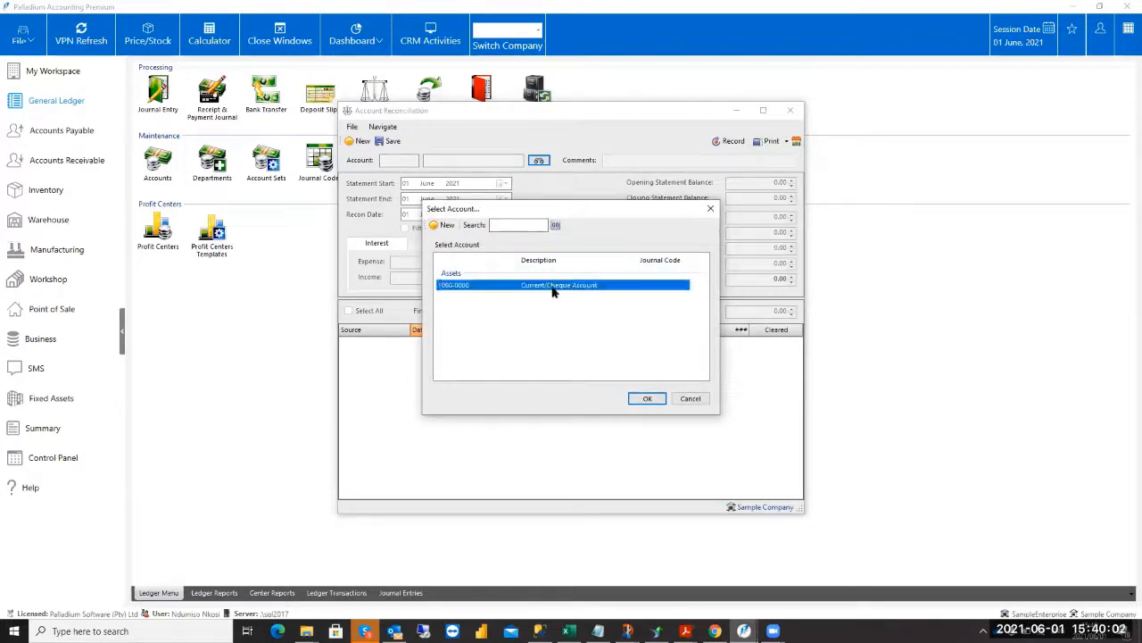
{"action": "left_click", "coordinate": [630, 398]}
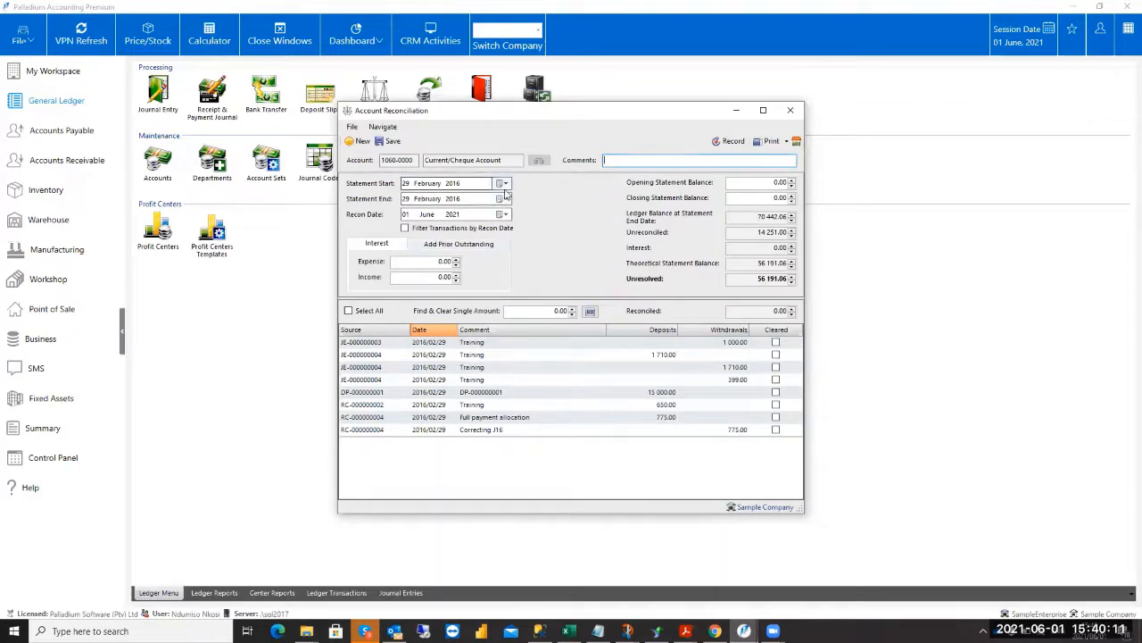
Set the reconciliation's statement start date to 01 February 2016 and go through the statement balance and comments fields.
{"action": "left_click", "coordinate": [504, 184]}
{"action": "left_click", "coordinate": [439, 224]}
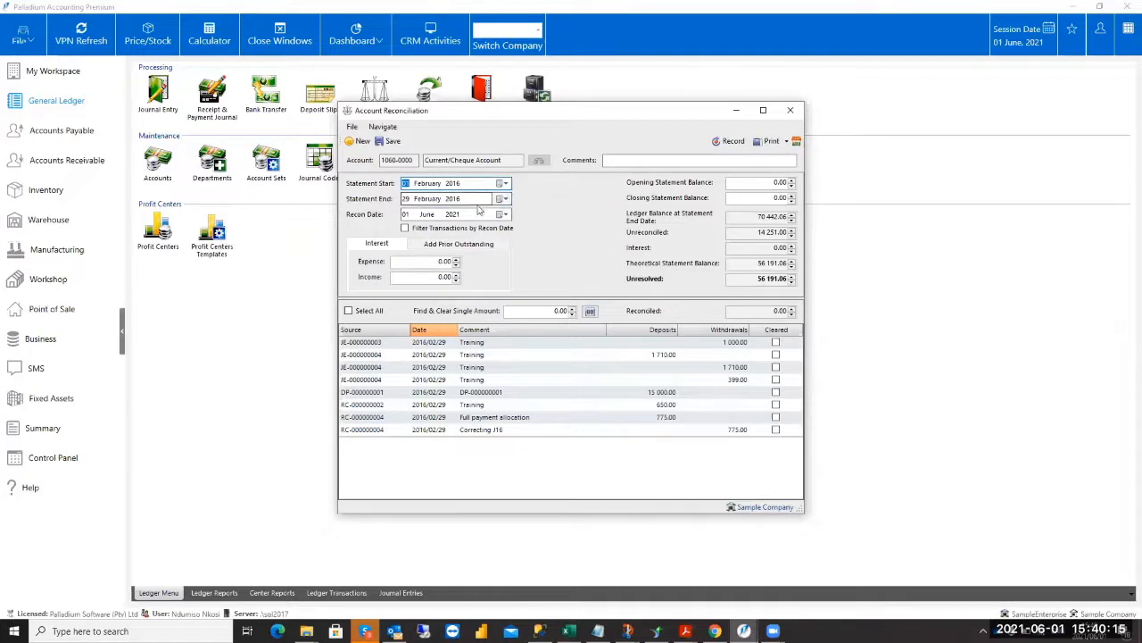
{"action": "left_click", "coordinate": [766, 184]}
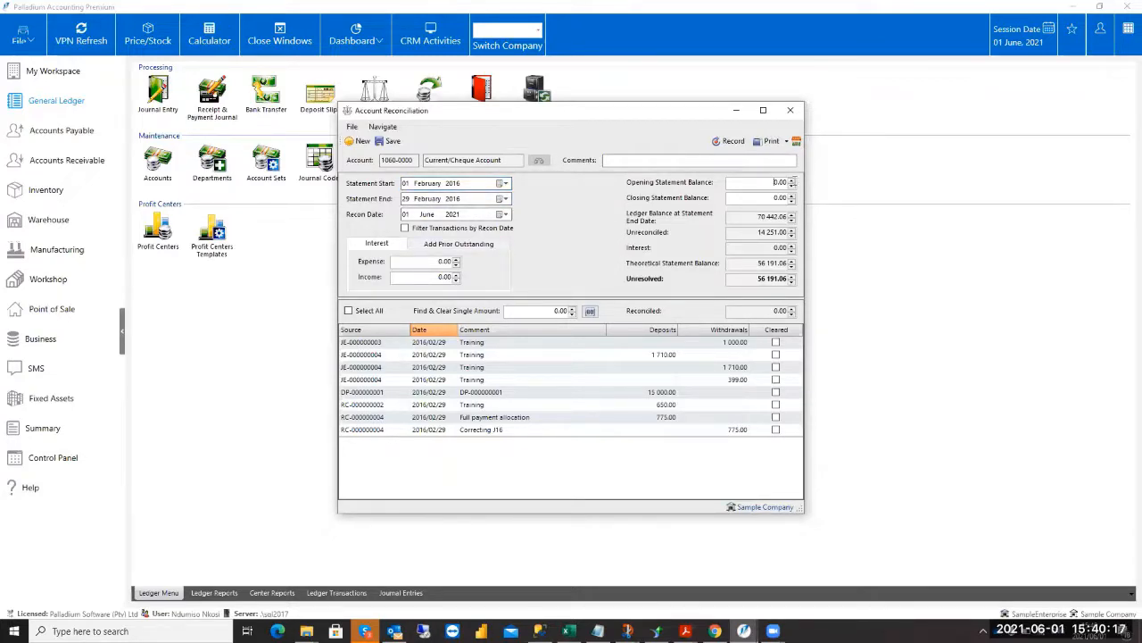
{"action": "key", "text": "Tab"}
{"action": "left_click", "coordinate": [634, 161]}
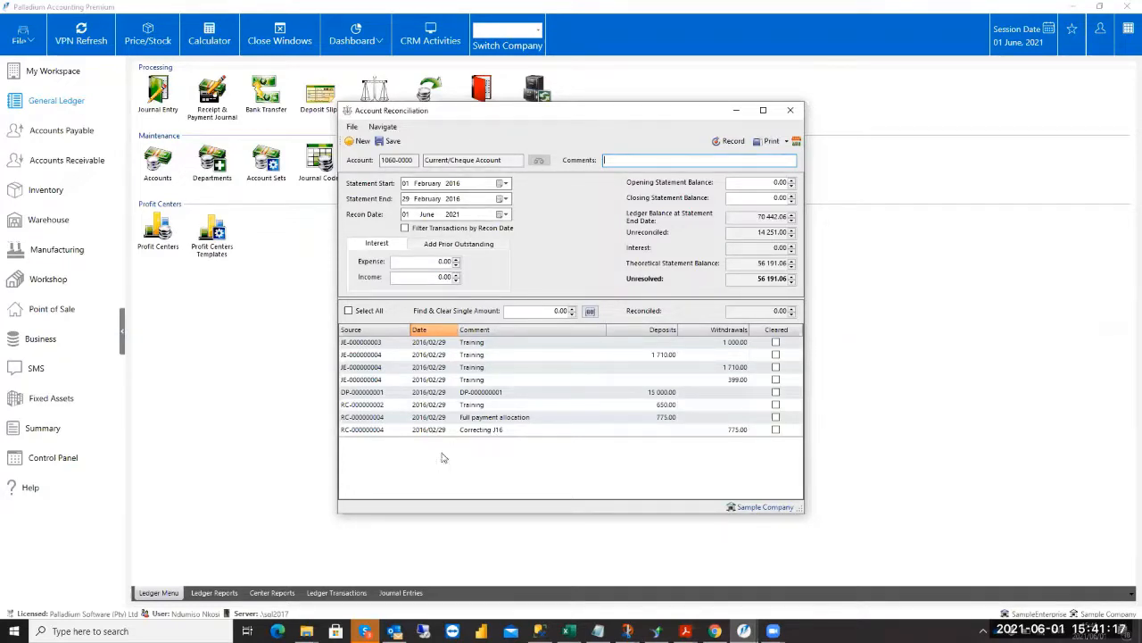
Examine the prior outstanding transactions available from the GL, cancel adding any, and close the account reconciliation.
{"action": "left_click", "coordinate": [445, 245]}
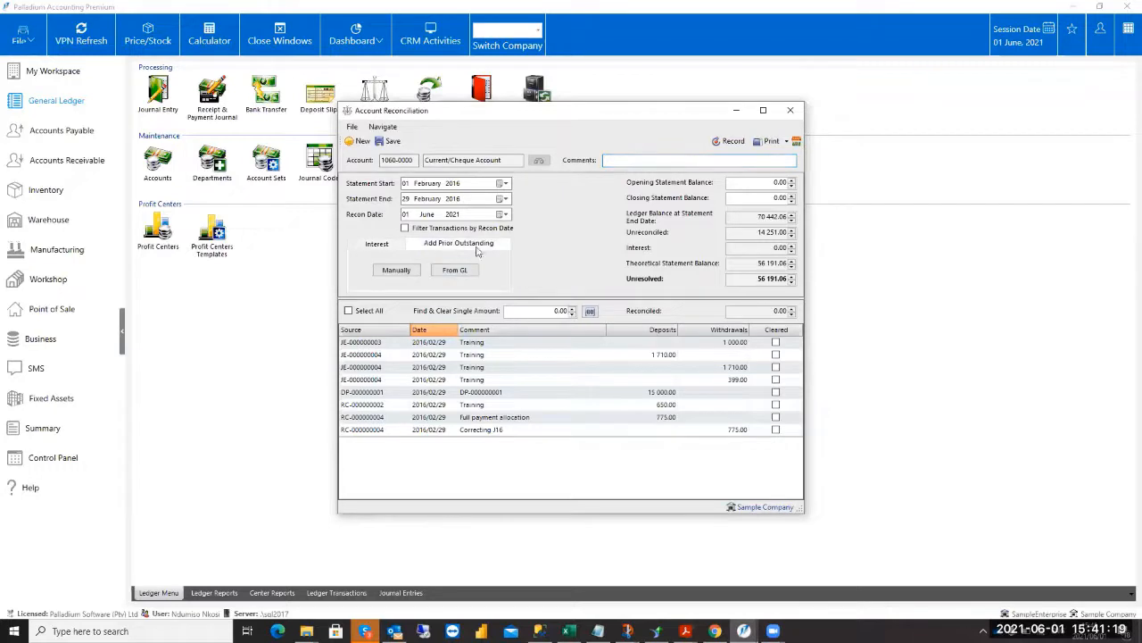
{"action": "left_click", "coordinate": [457, 270]}
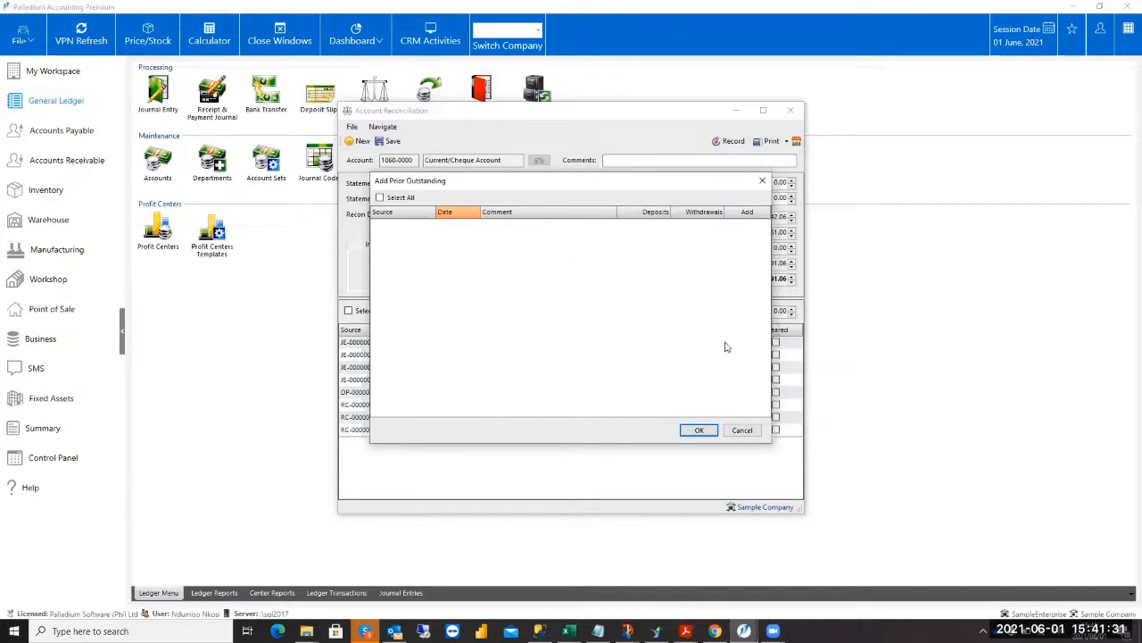
{"action": "left_click", "coordinate": [756, 433]}
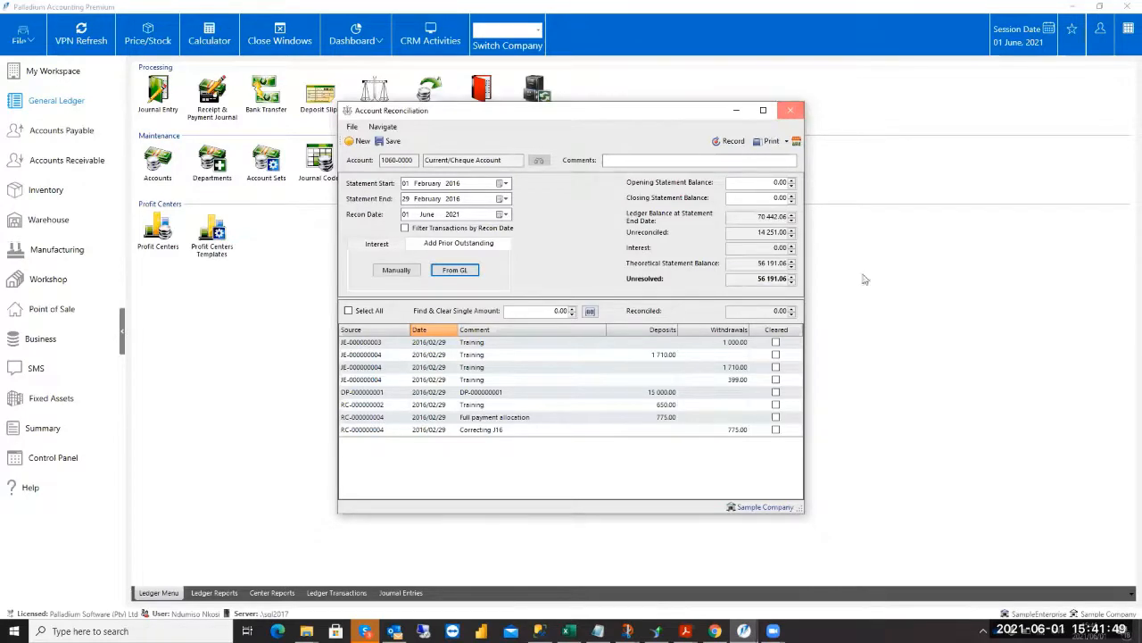
{"action": "left_click", "coordinate": [792, 110]}
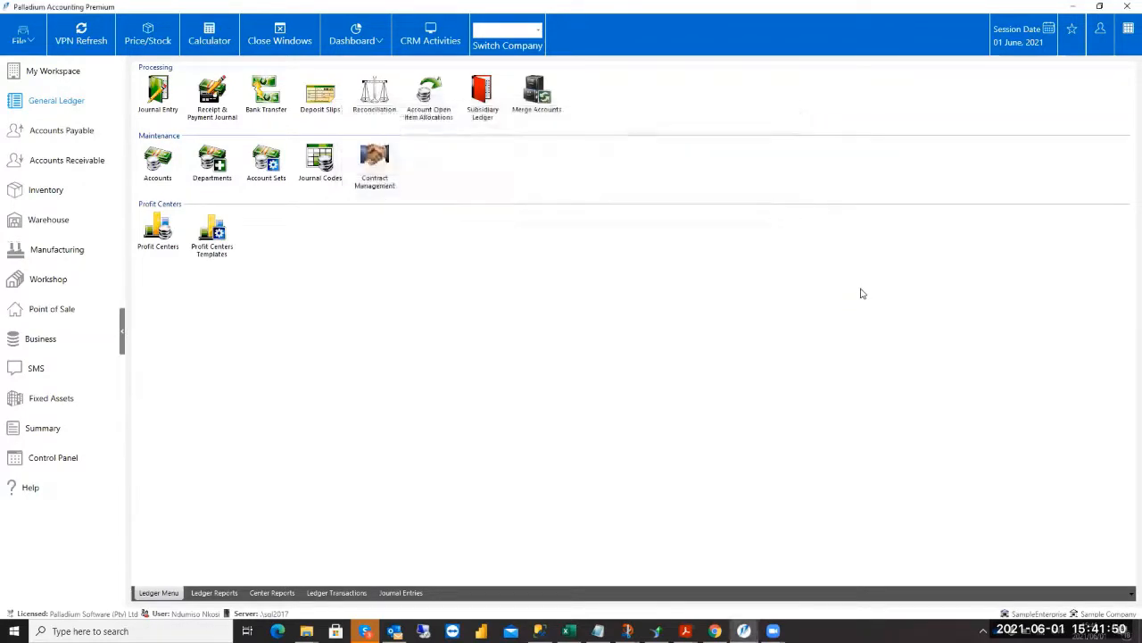
Open the account open item allocation for 1060-0000 Current/Cheque Account and allocate 1 500.00 to the bank transfer line.
{"action": "left_click", "coordinate": [432, 99]}
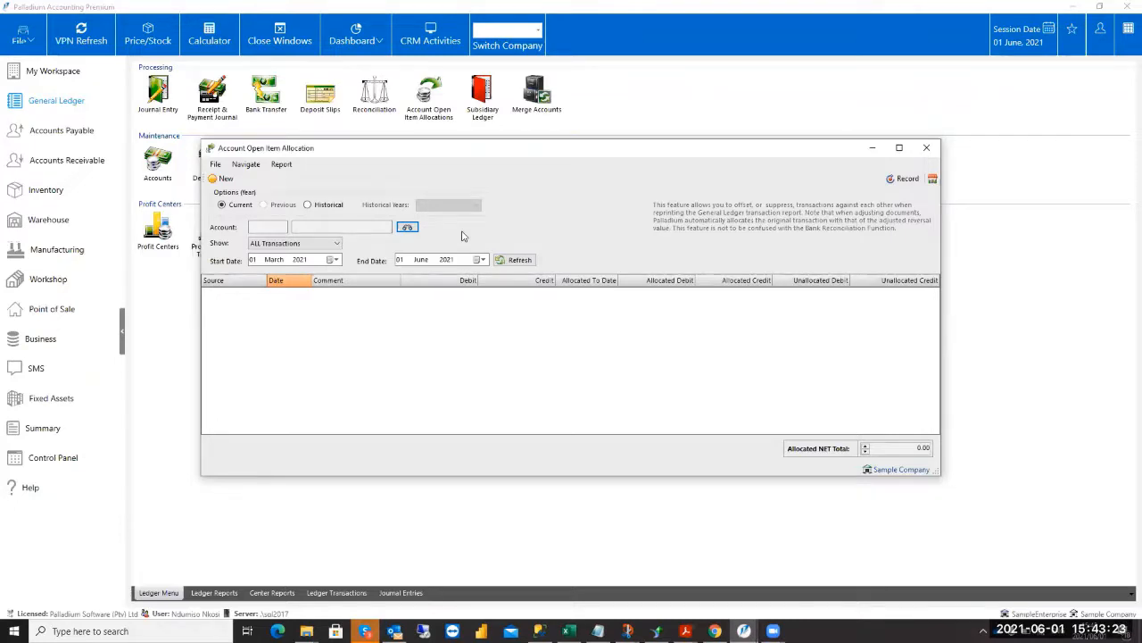
{"action": "left_click", "coordinate": [407, 227]}
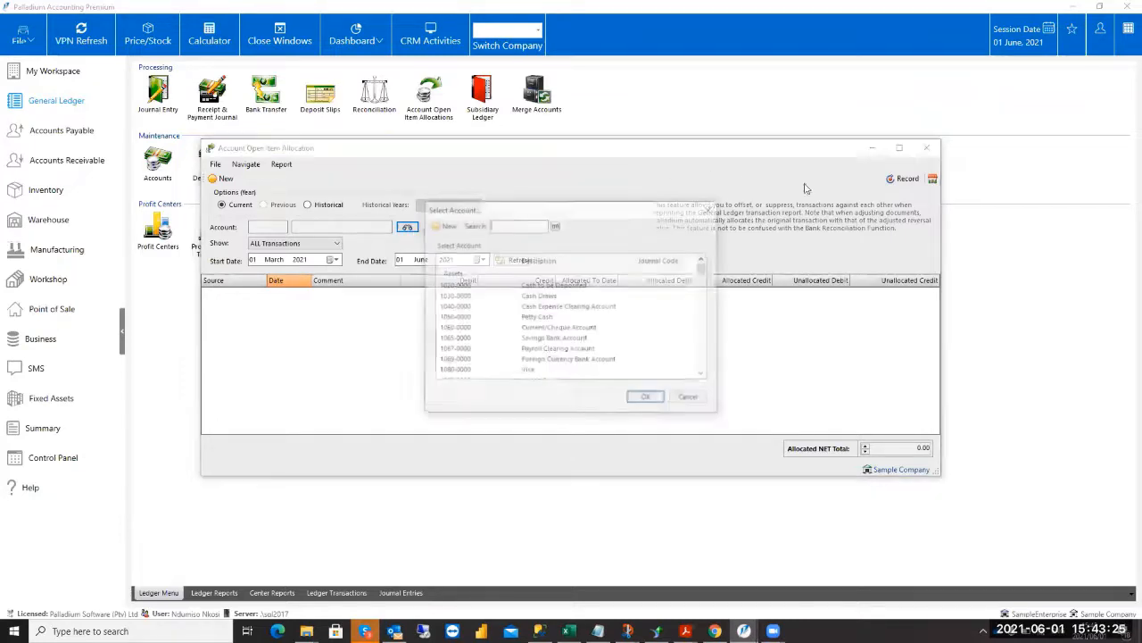
{"action": "double_click", "coordinate": [534, 330]}
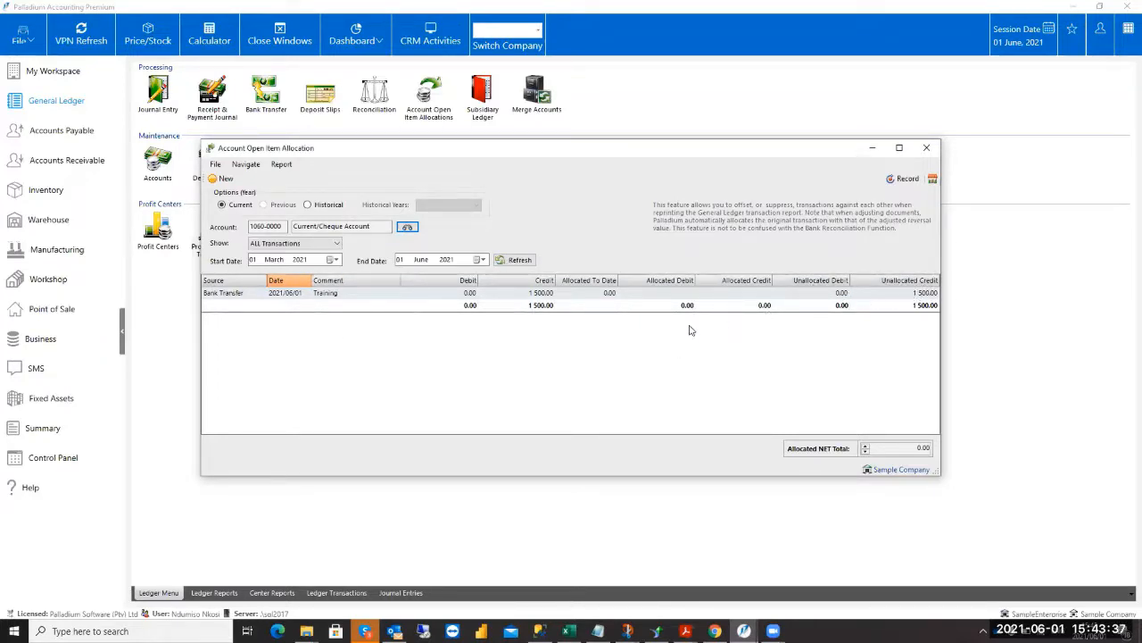
{"action": "left_click", "coordinate": [672, 294]}
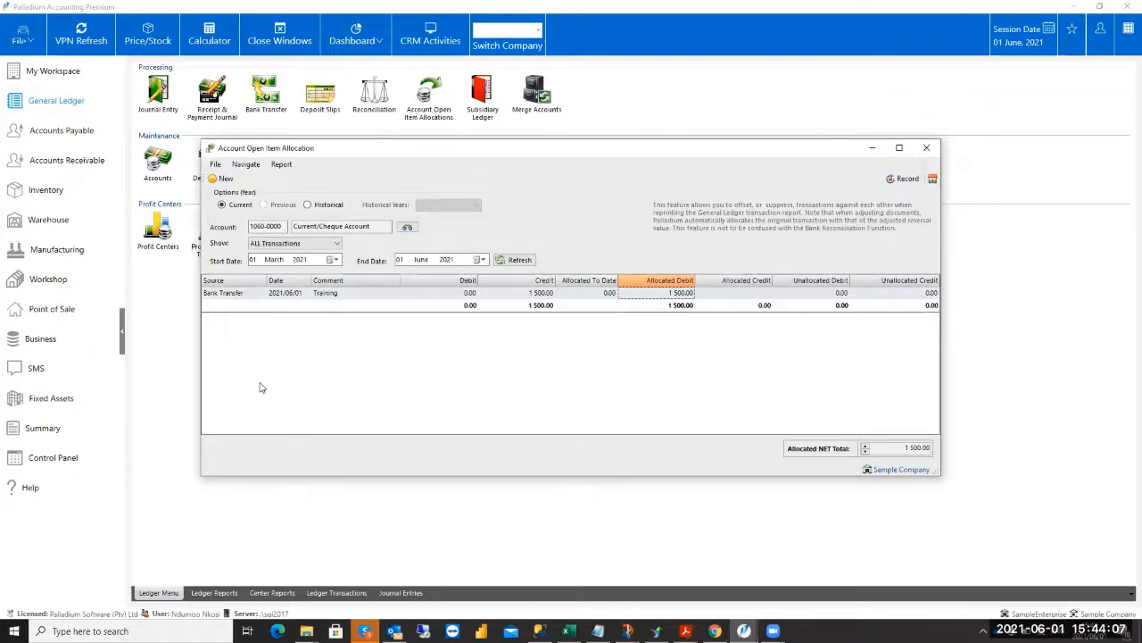
Reselect 01 March 2021 as the allocation's start date and close the window, discarding the allocation.
{"action": "left_click", "coordinate": [337, 244]}
{"action": "left_click", "coordinate": [337, 244]}
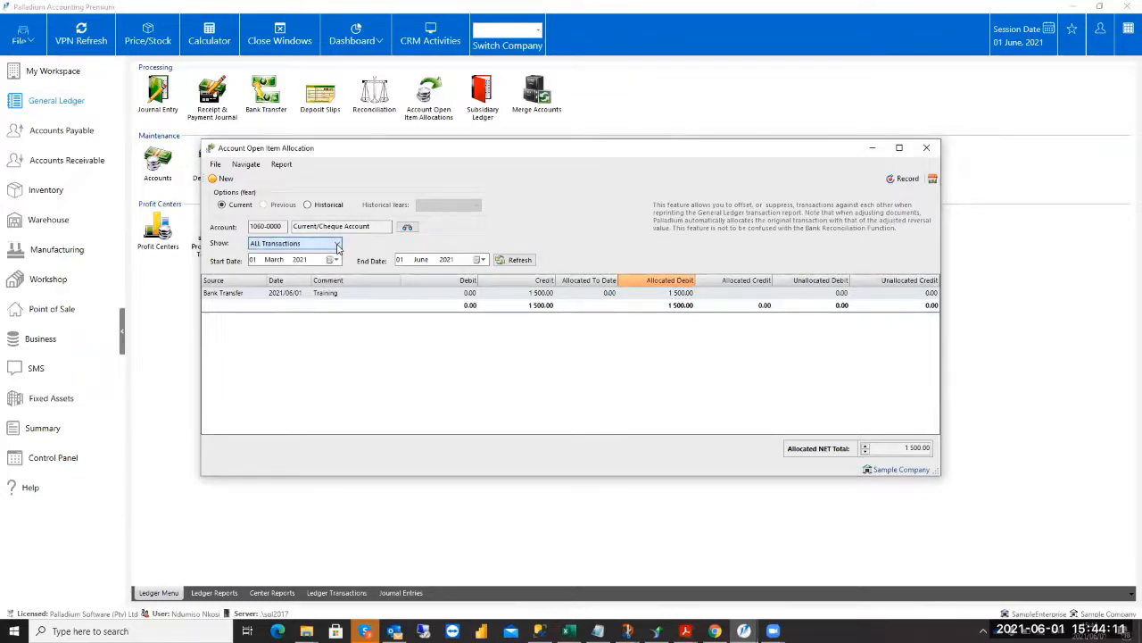
{"action": "left_click", "coordinate": [332, 260]}
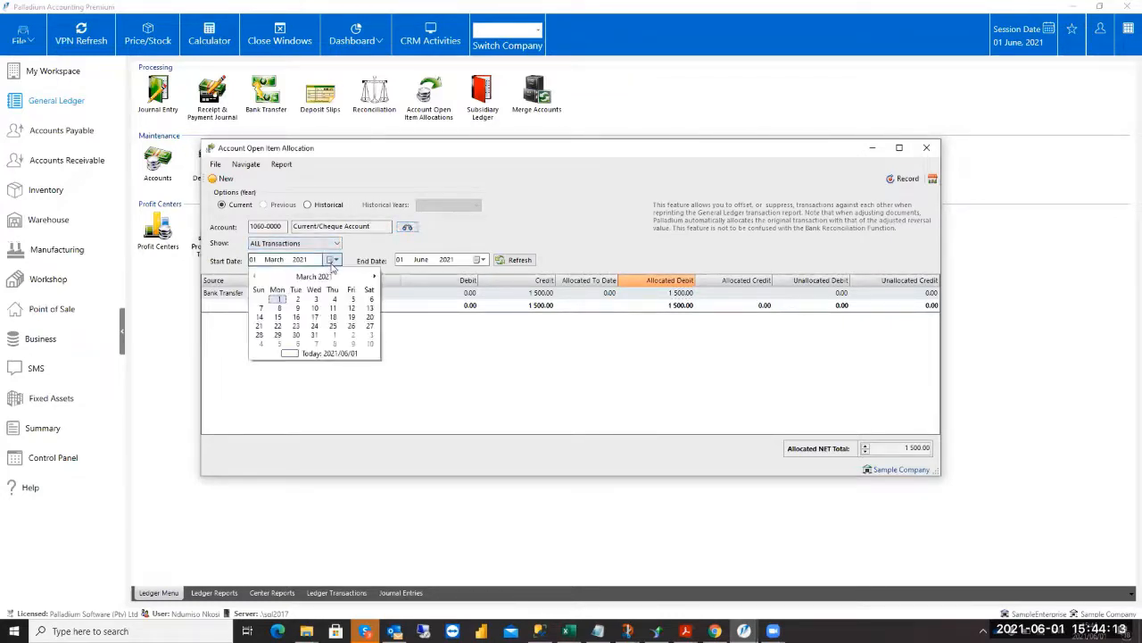
{"action": "left_click", "coordinate": [332, 259]}
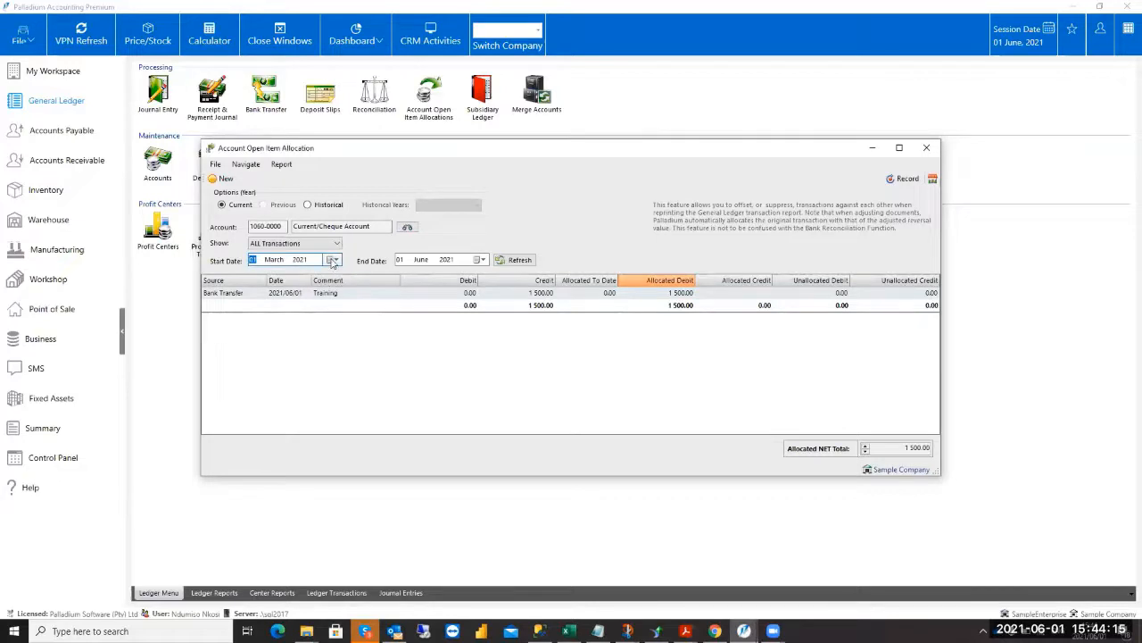
{"action": "left_click", "coordinate": [333, 259]}
{"action": "left_click", "coordinate": [319, 278]}
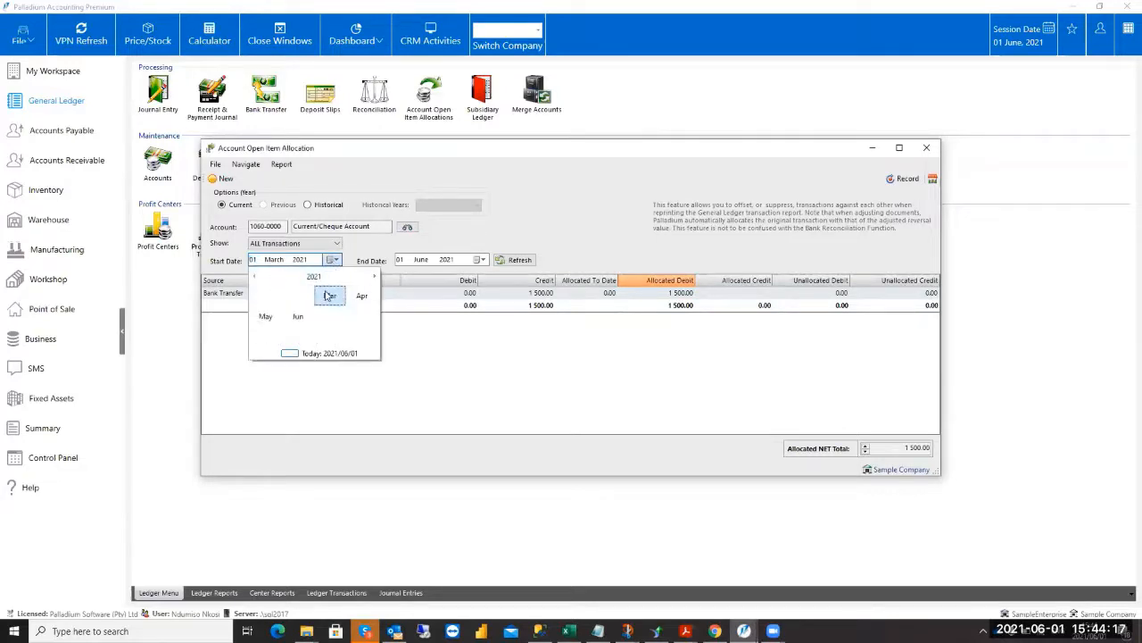
{"action": "left_click", "coordinate": [329, 295]}
{"action": "left_click", "coordinate": [276, 299]}
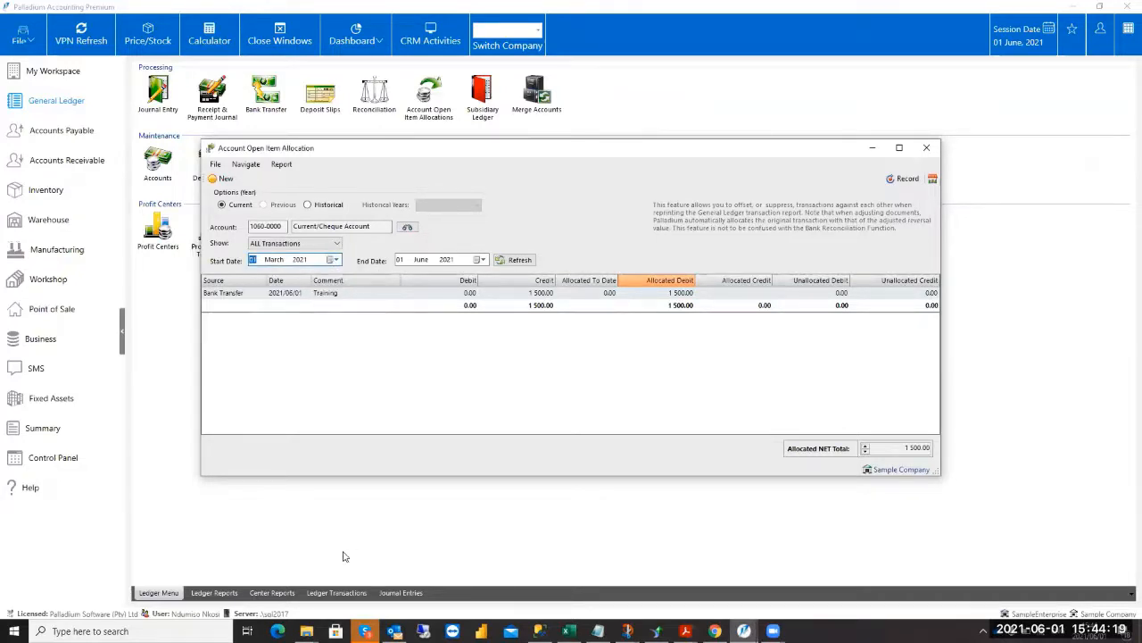
{"action": "left_click", "coordinate": [927, 147]}
{"action": "left_click", "coordinate": [596, 358]}
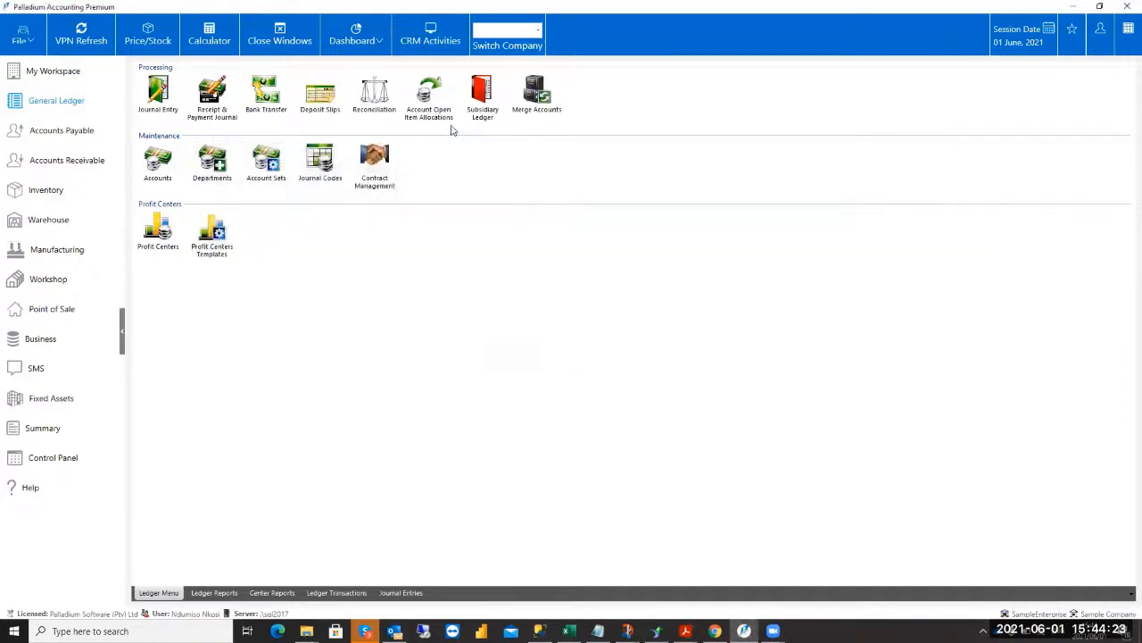
View the Subsidiary Ledger window and close it.
{"action": "left_click", "coordinate": [483, 96]}
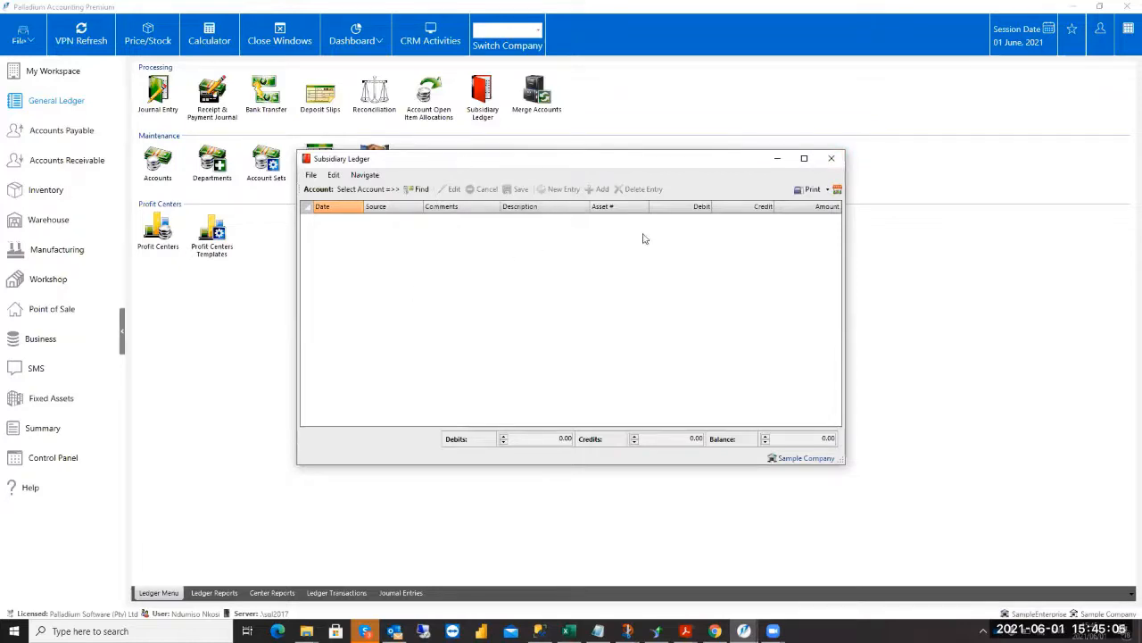
{"action": "left_click", "coordinate": [831, 161]}
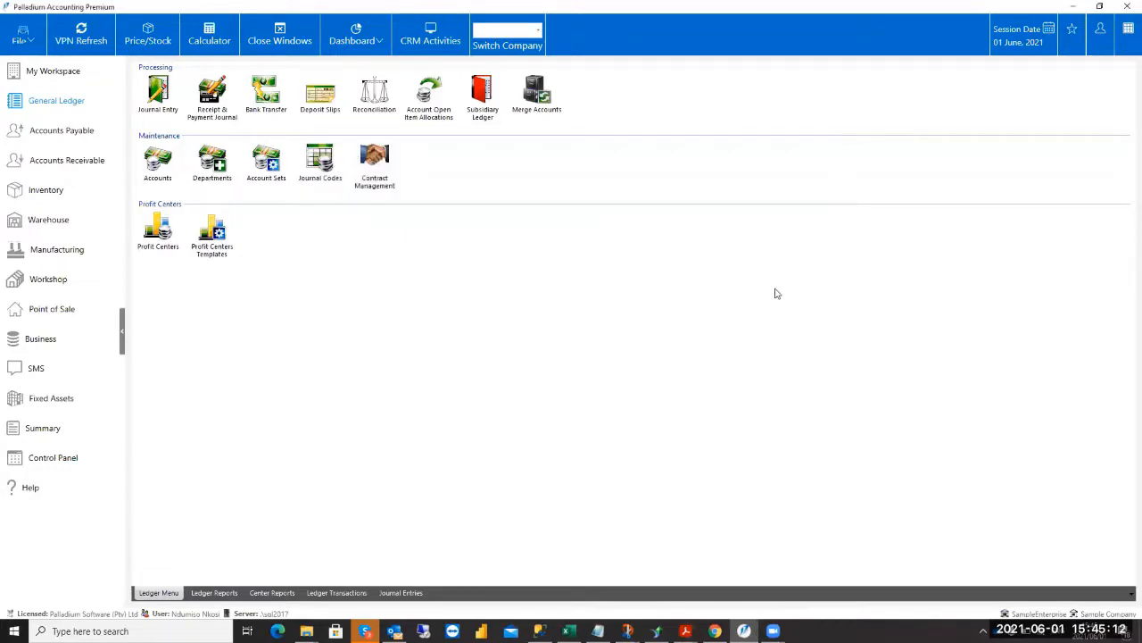
Set up an expense account merge from Cost Inventory C to Freight & Wharfage Expense, and cancel it without updating.
{"action": "left_click", "coordinate": [536, 100]}
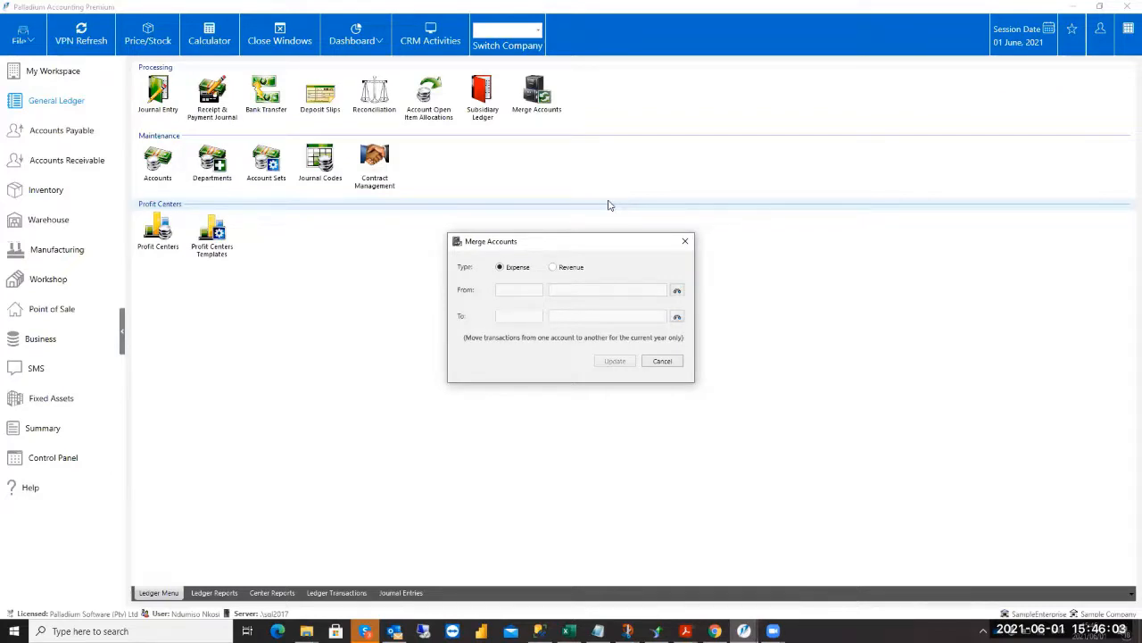
{"action": "left_click", "coordinate": [676, 290]}
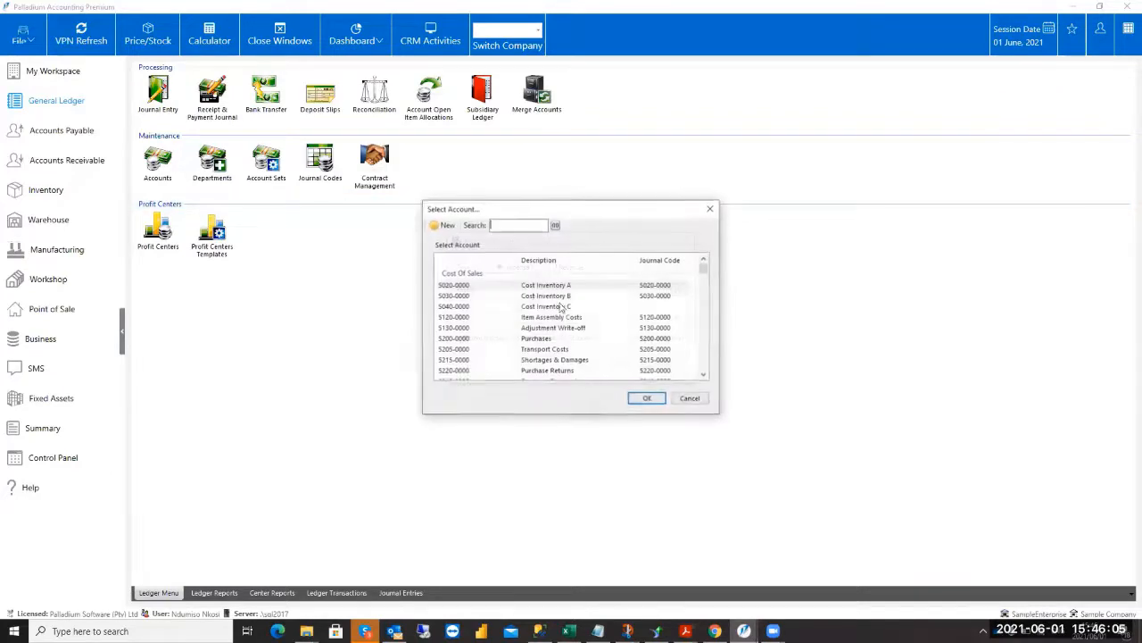
{"action": "double_click", "coordinate": [546, 307]}
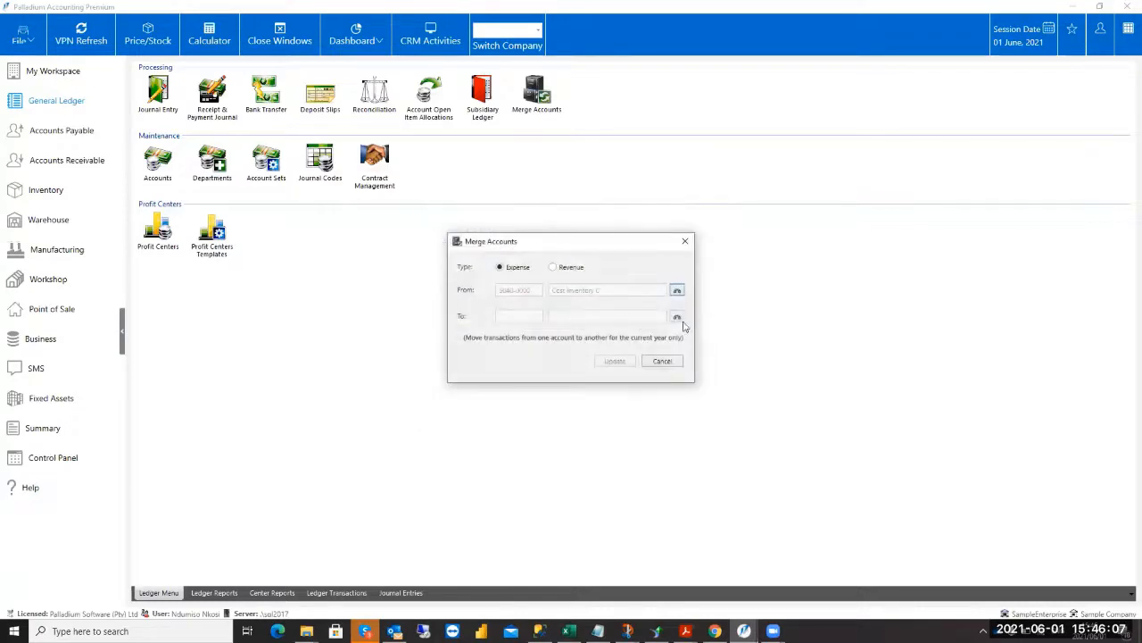
{"action": "left_click", "coordinate": [676, 318]}
{"action": "scroll", "coordinate": [571, 346], "scroll_direction": "down", "scroll_amount": 2}
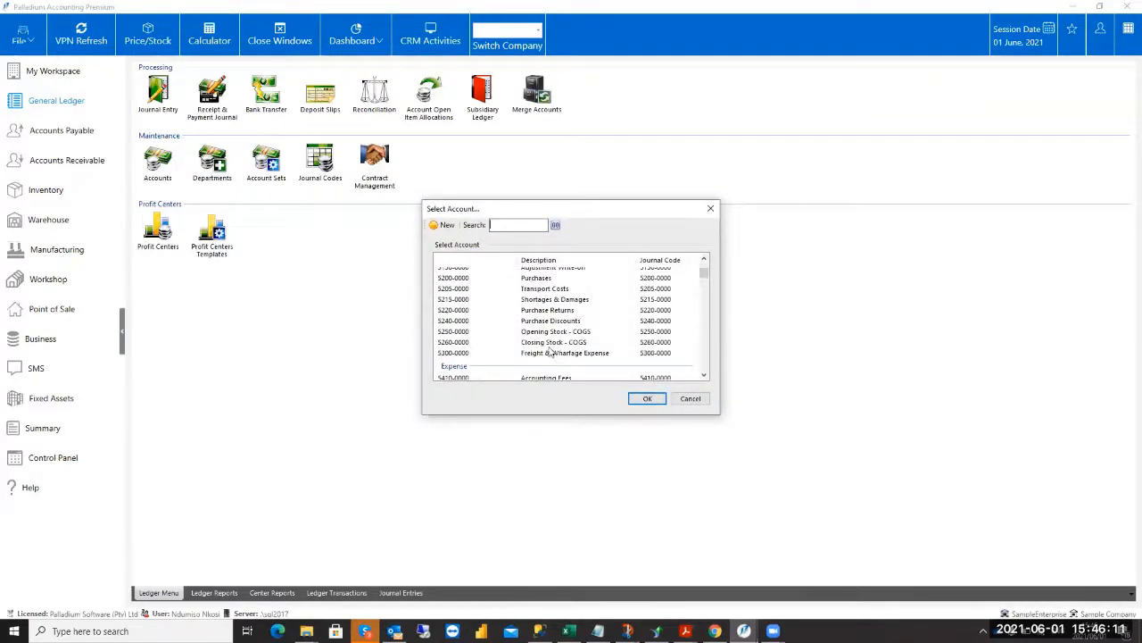
{"action": "double_click", "coordinate": [575, 356]}
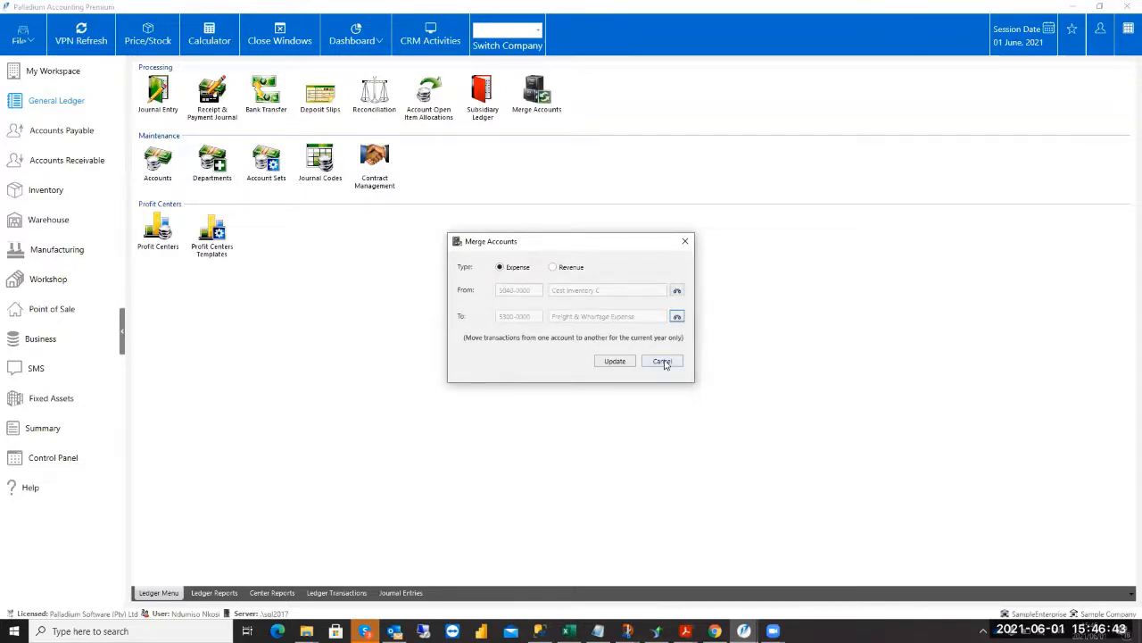
{"action": "left_click", "coordinate": [662, 361]}
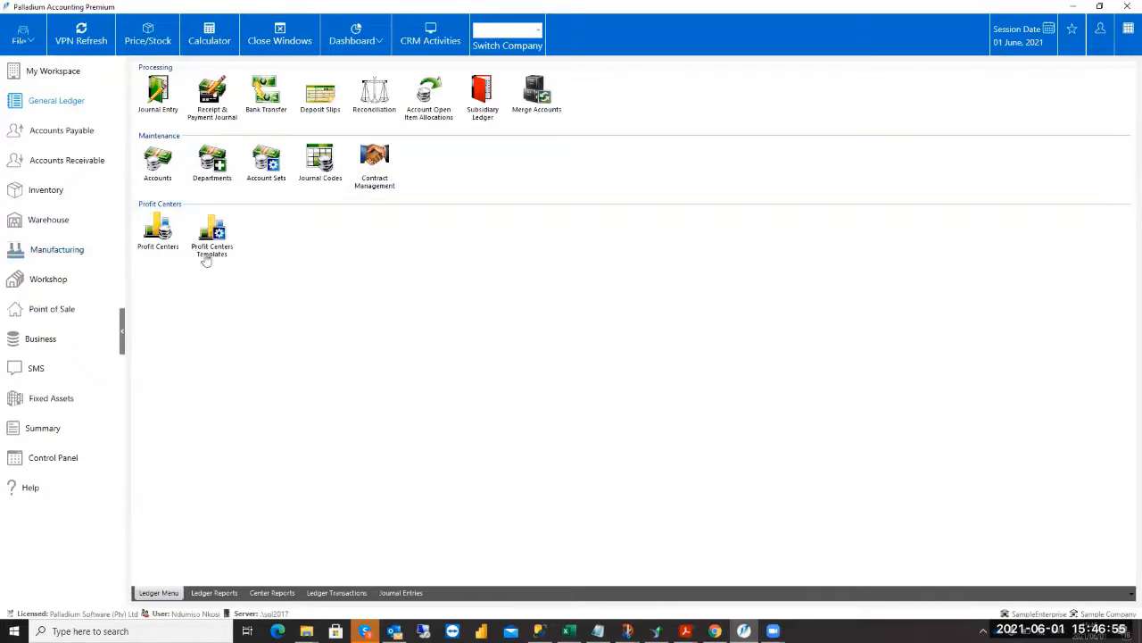
Open the profit centers list, view the blank form for a new center, and cancel it.
{"action": "left_click", "coordinate": [154, 237]}
{"action": "double_click", "coordinate": [154, 237]}
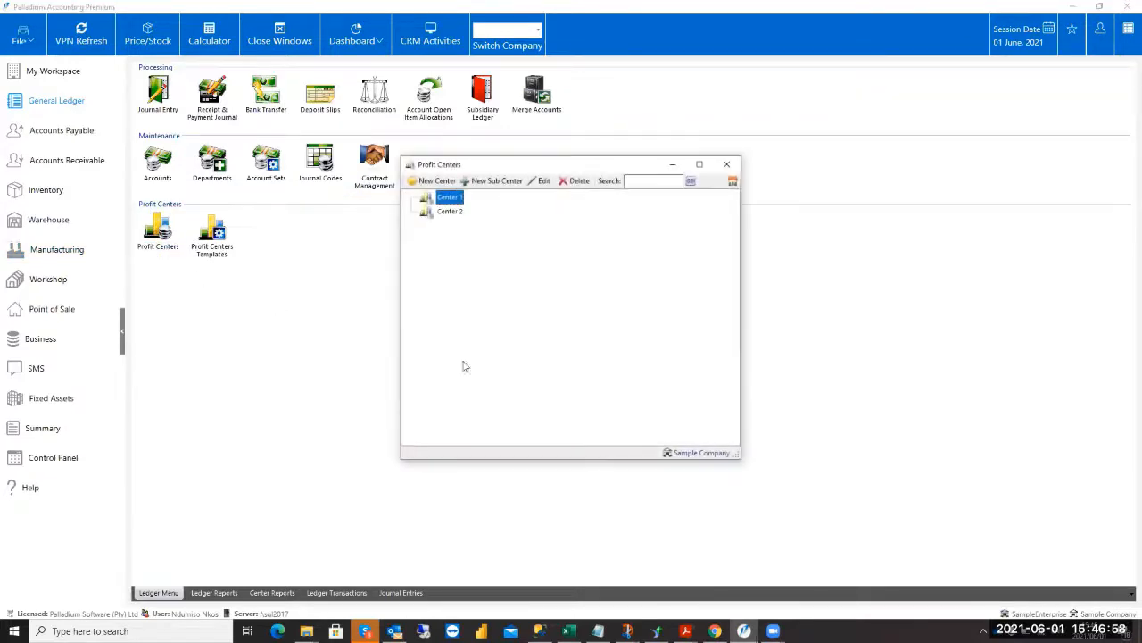
{"action": "left_click", "coordinate": [430, 182]}
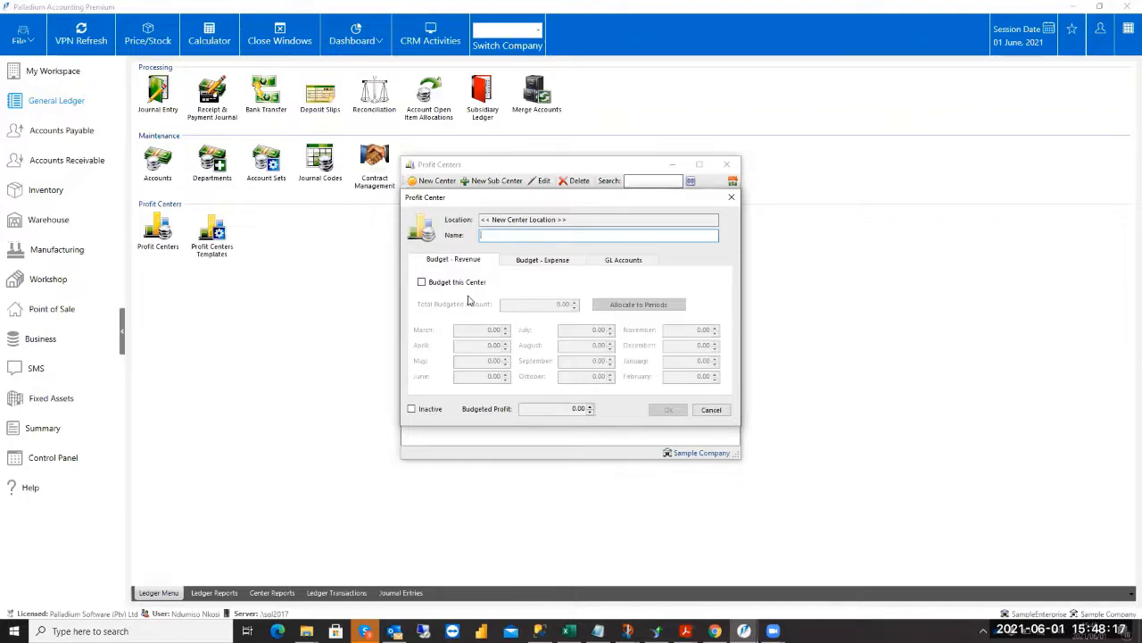
{"action": "left_click", "coordinate": [718, 411]}
Link all GL accounts to profit centers Center 1 and Center 2, saving each center.
{"action": "double_click", "coordinate": [449, 197]}
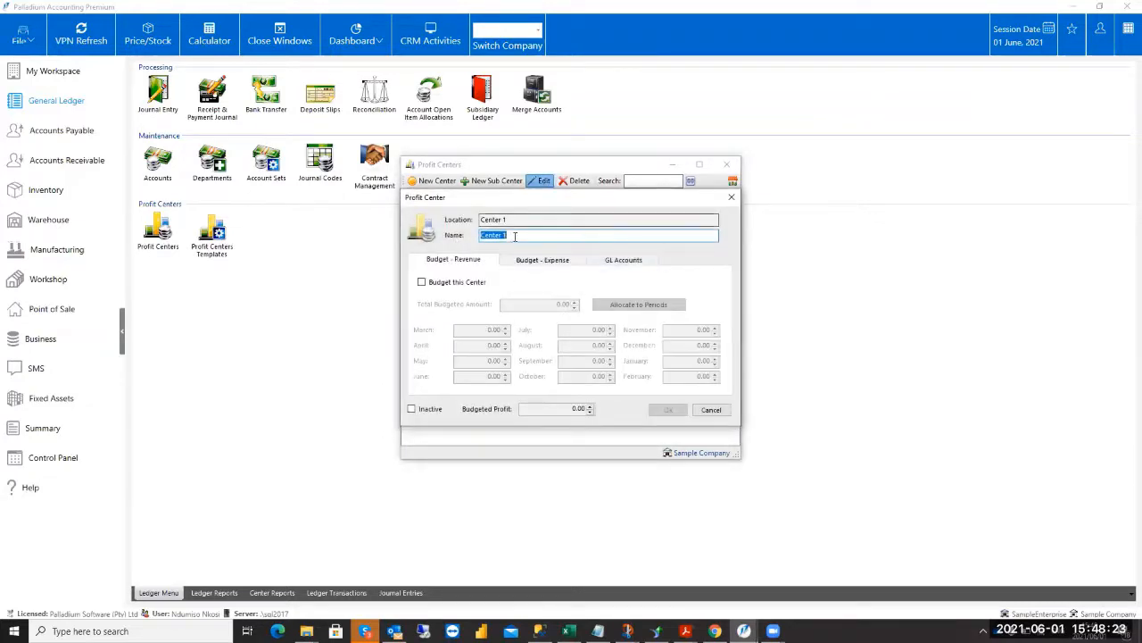
{"action": "left_click", "coordinate": [639, 261]}
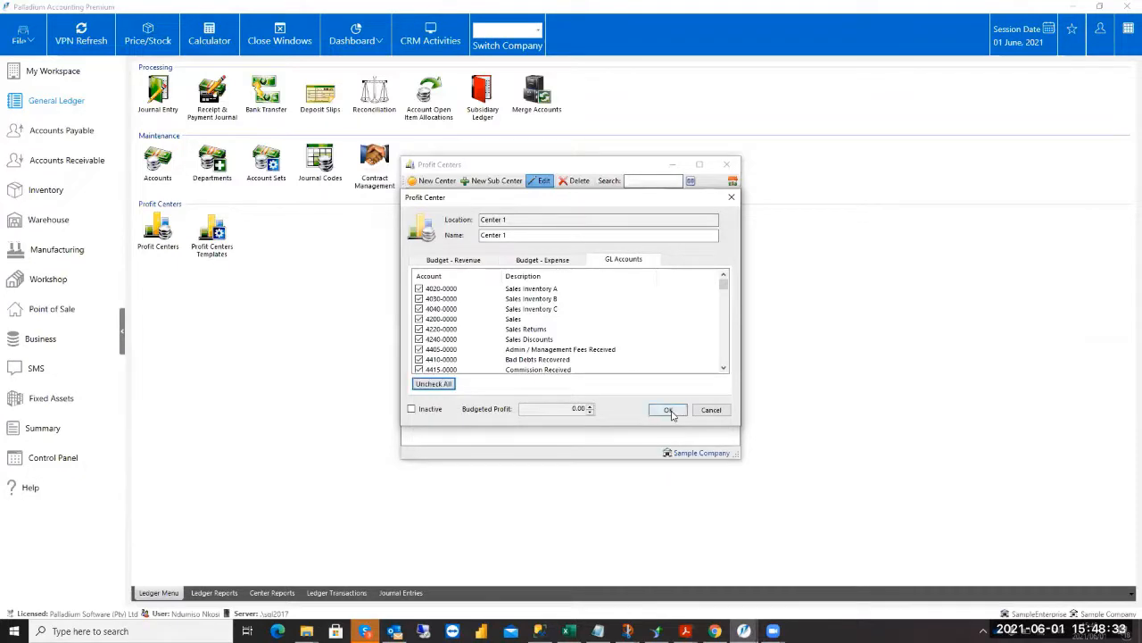
{"action": "left_click", "coordinate": [667, 408]}
{"action": "double_click", "coordinate": [450, 211]}
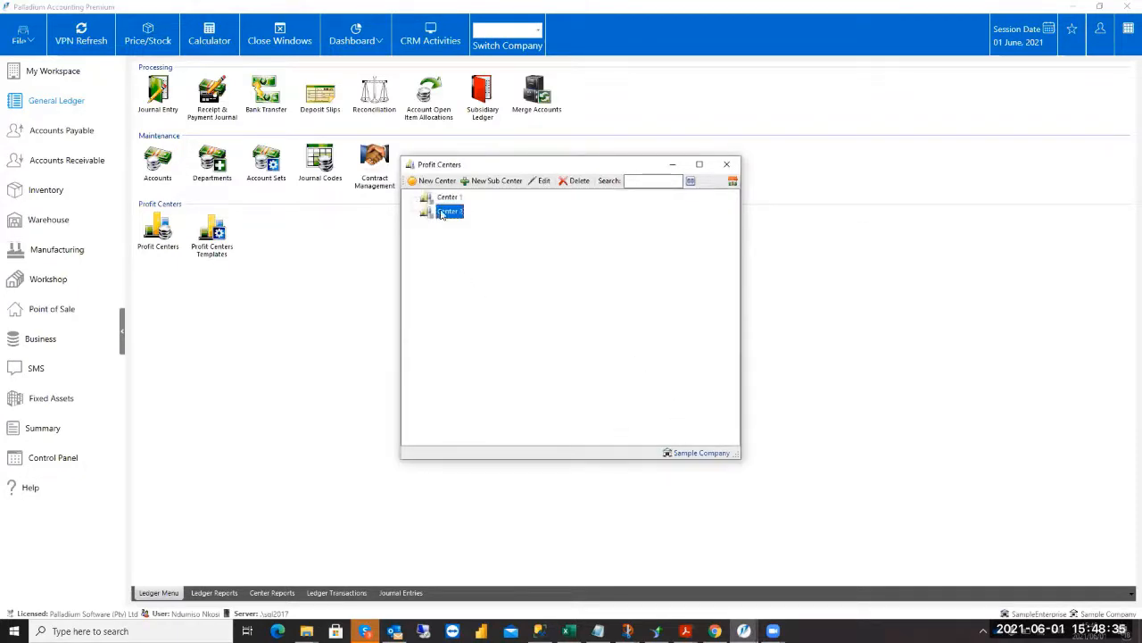
{"action": "left_click", "coordinate": [622, 260]}
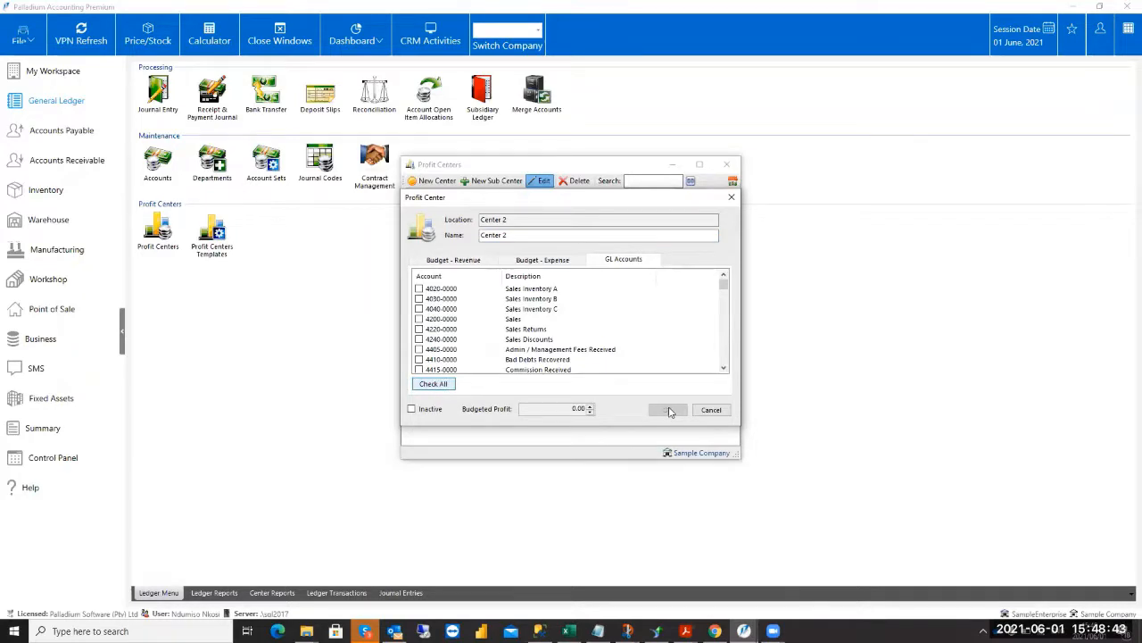
{"action": "left_click", "coordinate": [671, 411]}
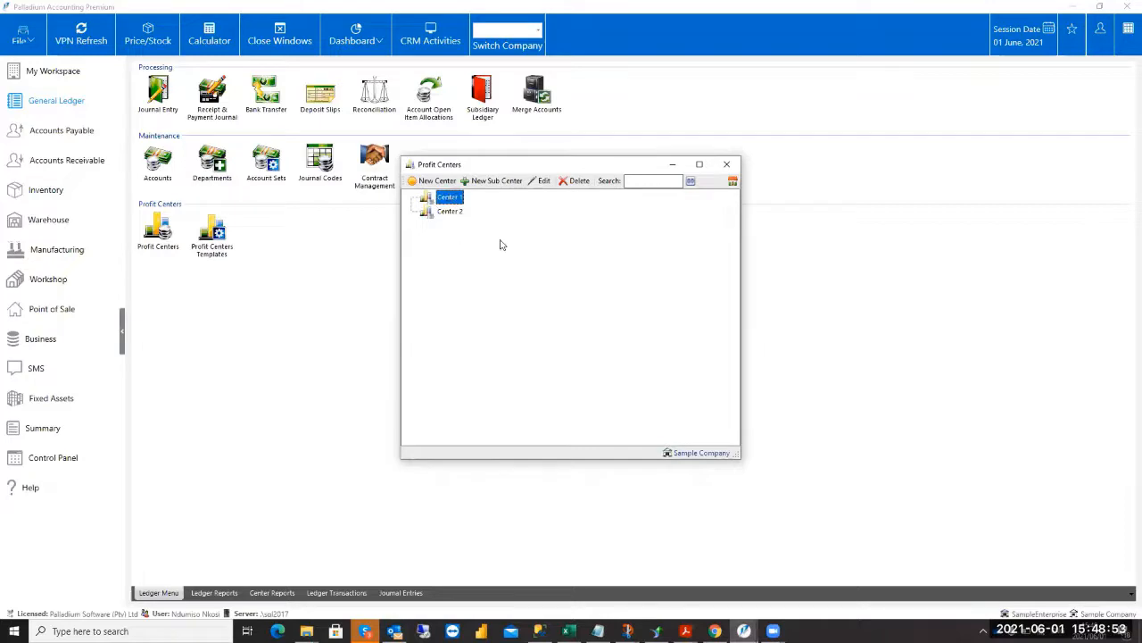
View the blank form for a sub center under Center 1, cancel it, and close the profit centers list.
{"action": "left_click", "coordinate": [489, 181]}
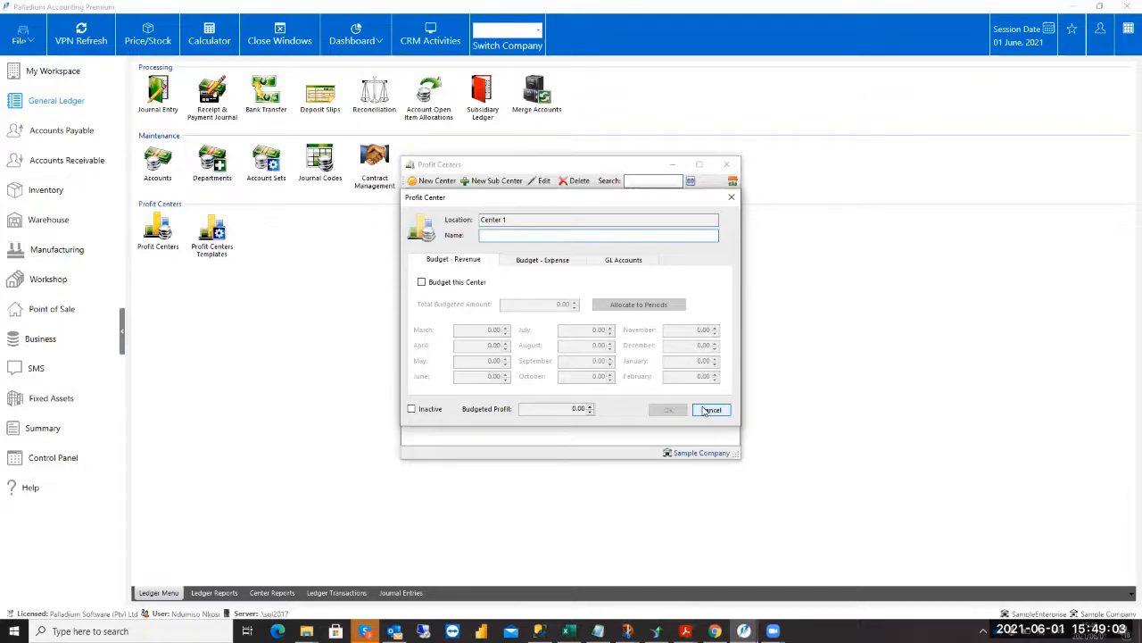
{"action": "left_click", "coordinate": [705, 411]}
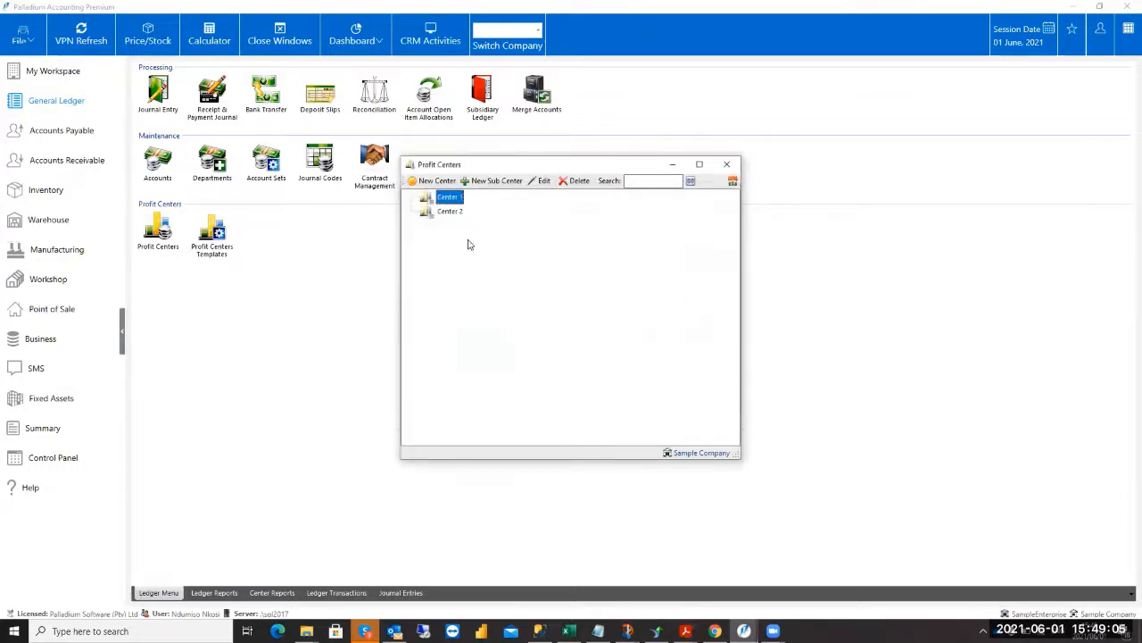
{"action": "left_click", "coordinate": [730, 164]}
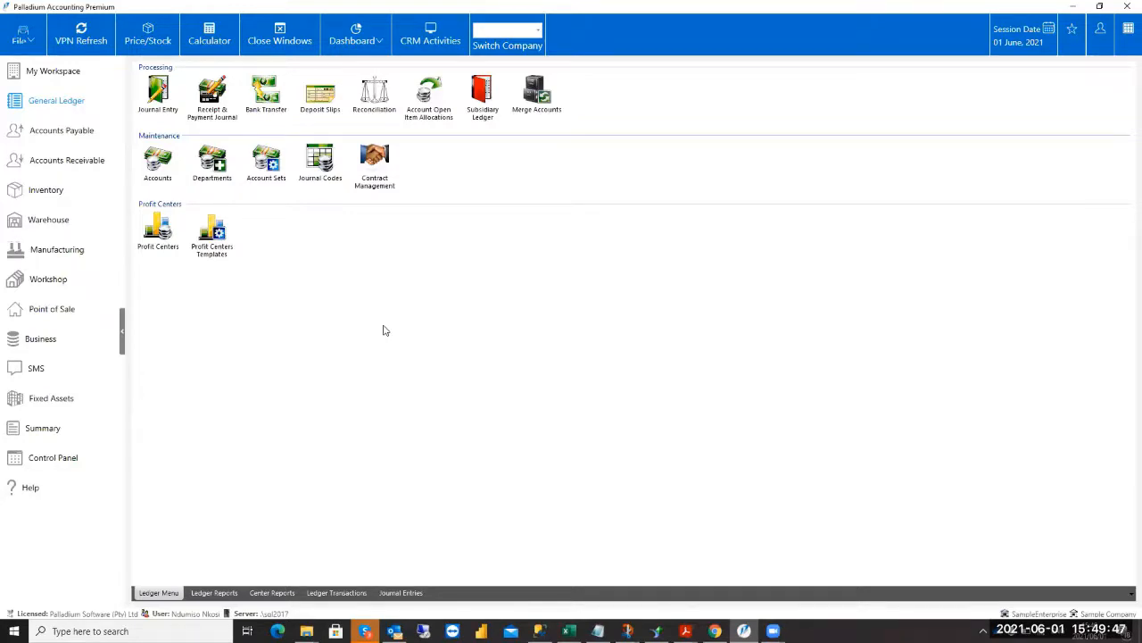
Create a new profit centers template named BRANCH1 with the description BRANCH!
{"action": "left_click", "coordinate": [213, 243]}
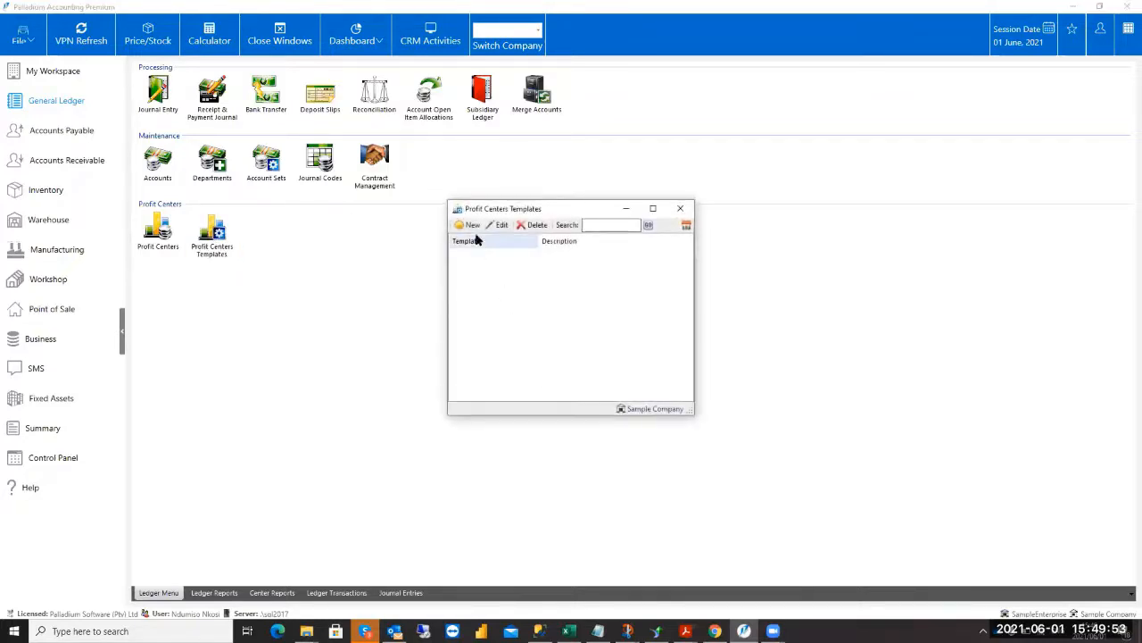
{"action": "left_click", "coordinate": [466, 224]}
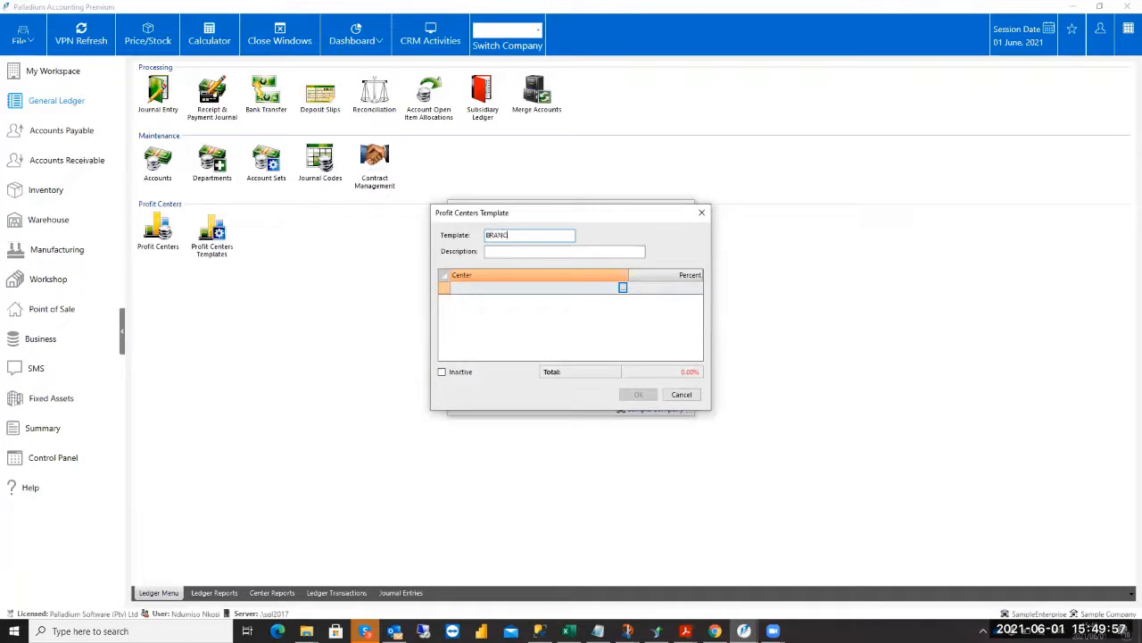
{"action": "type", "text": "BRANCH1"}
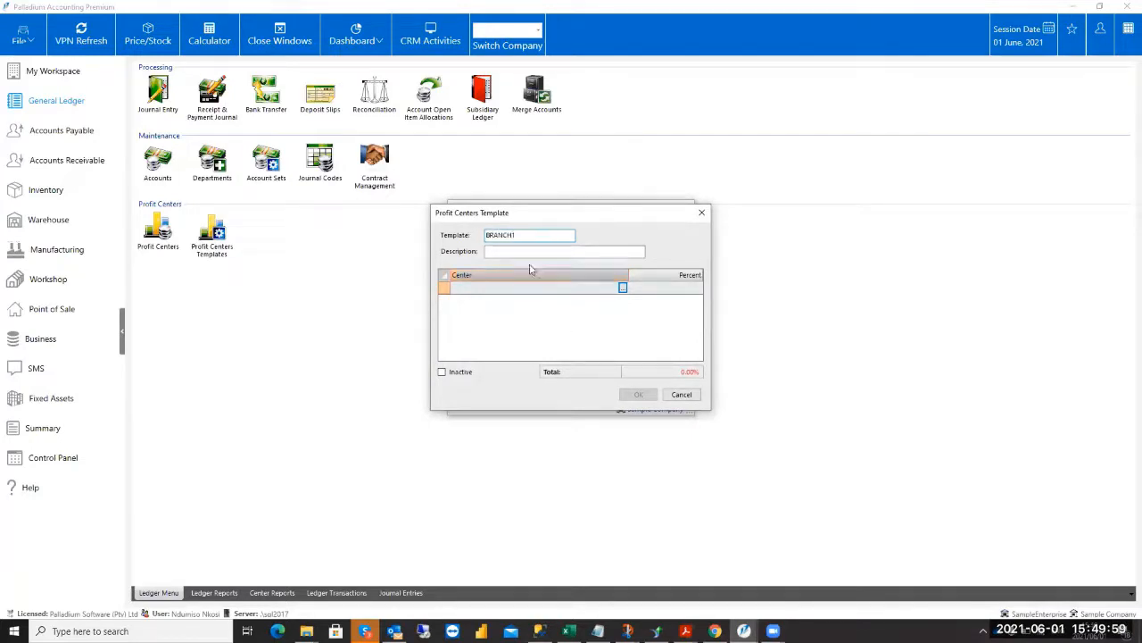
{"action": "left_click", "coordinate": [526, 254]}
{"action": "type", "text": "BR"}
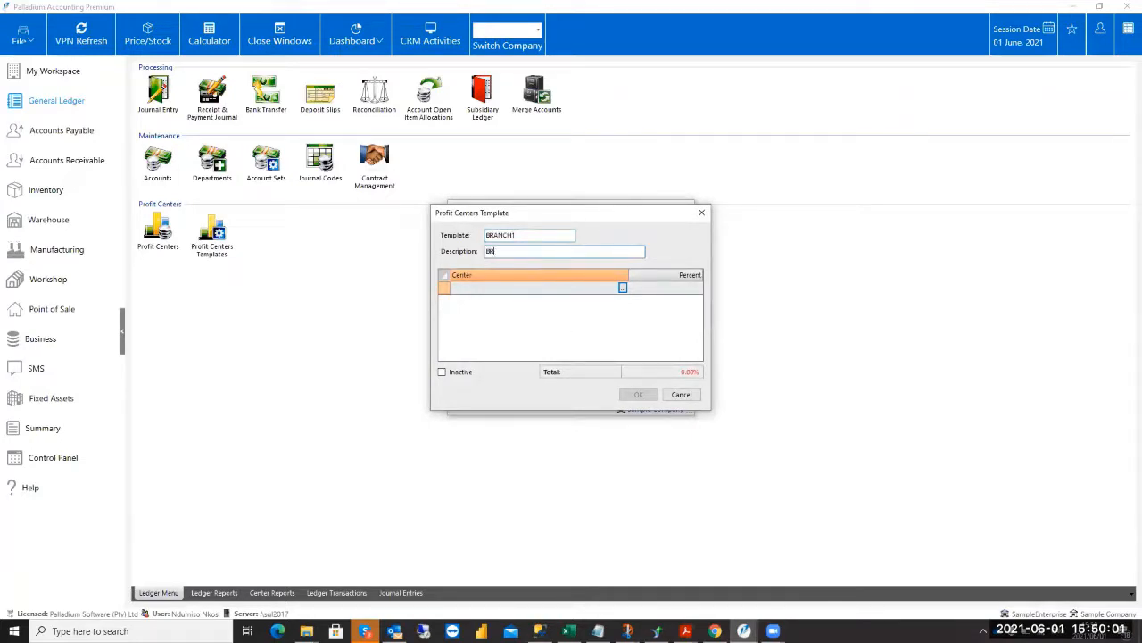
{"action": "type", "text": "ANCH1"}
Add Center 1 to the profit centers template and set its share to 50 percent.
{"action": "left_click", "coordinate": [623, 288]}
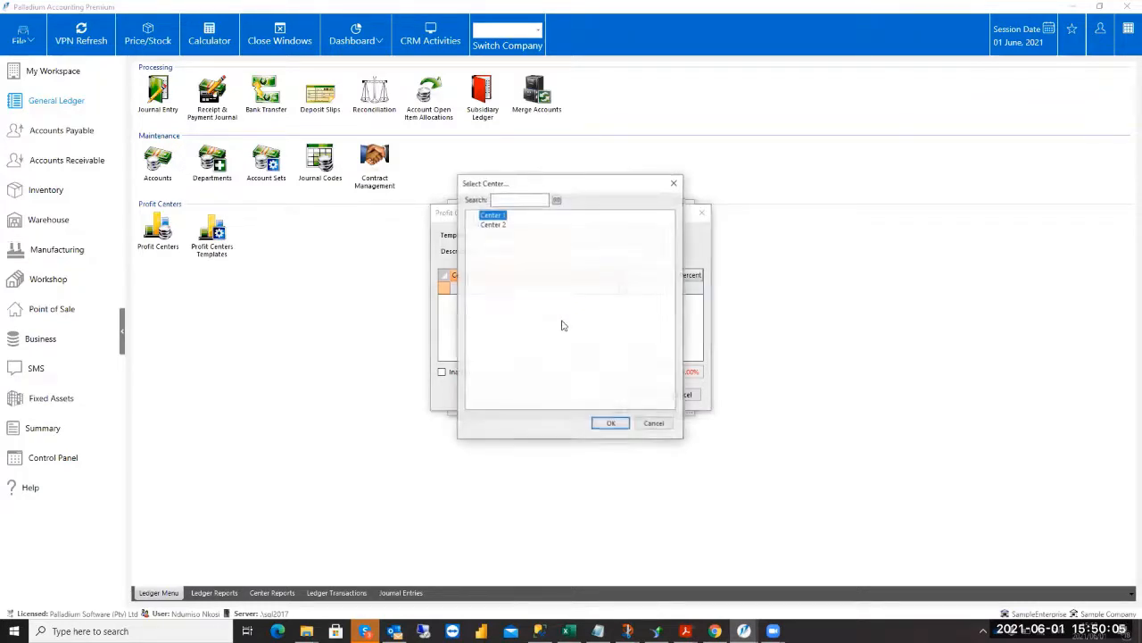
{"action": "double_click", "coordinate": [493, 216]}
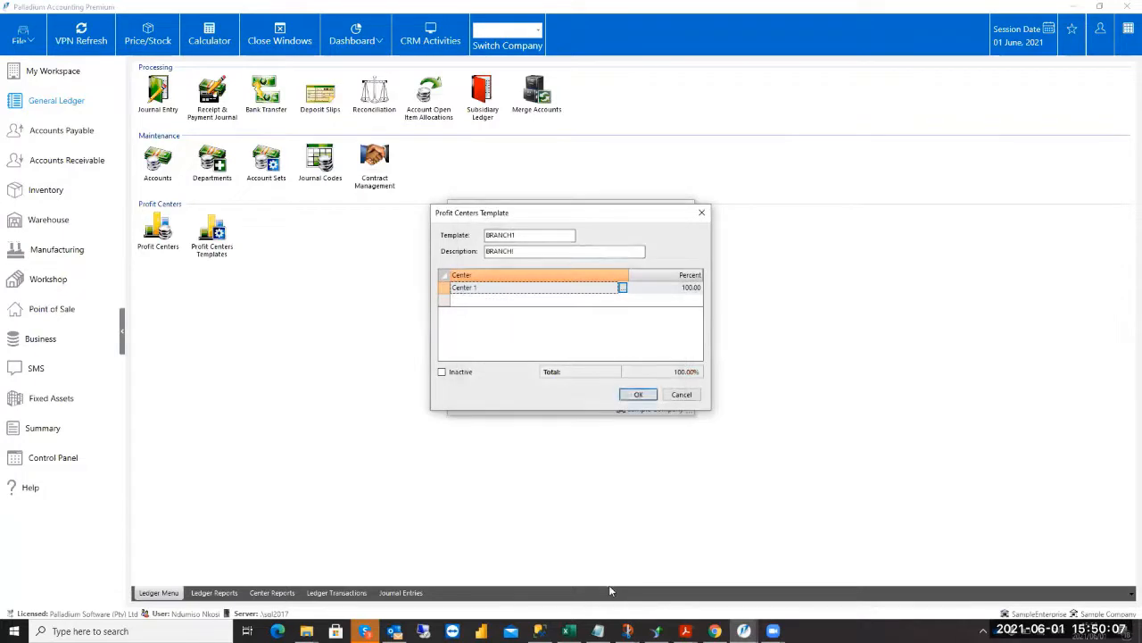
{"action": "left_click", "coordinate": [667, 286]}
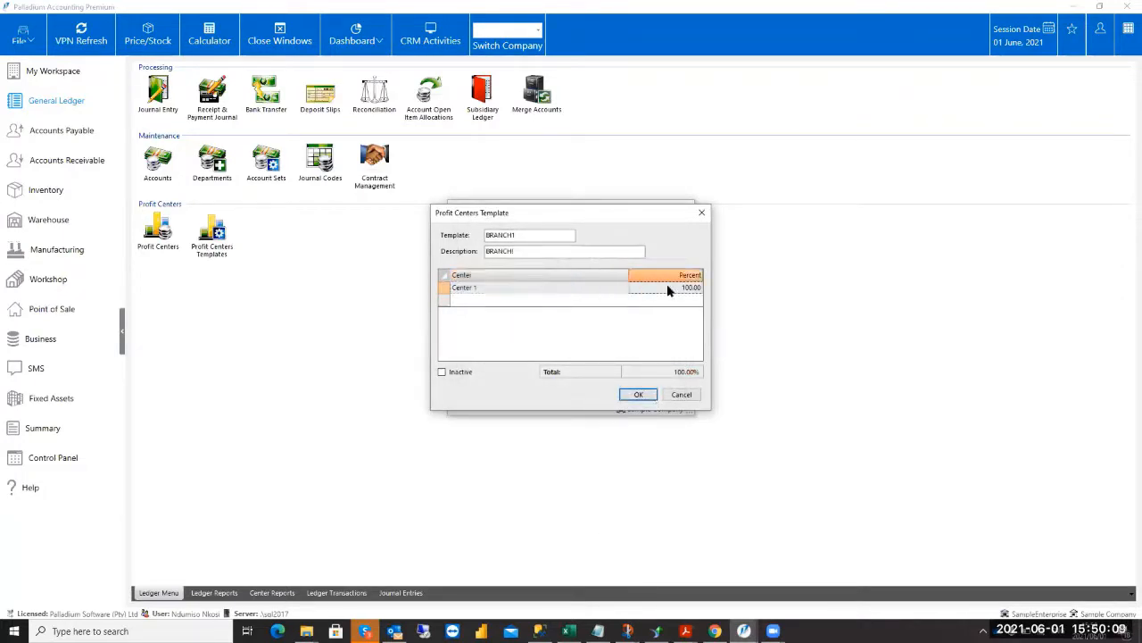
{"action": "type", "text": "5"}
{"action": "key", "text": "Return"}
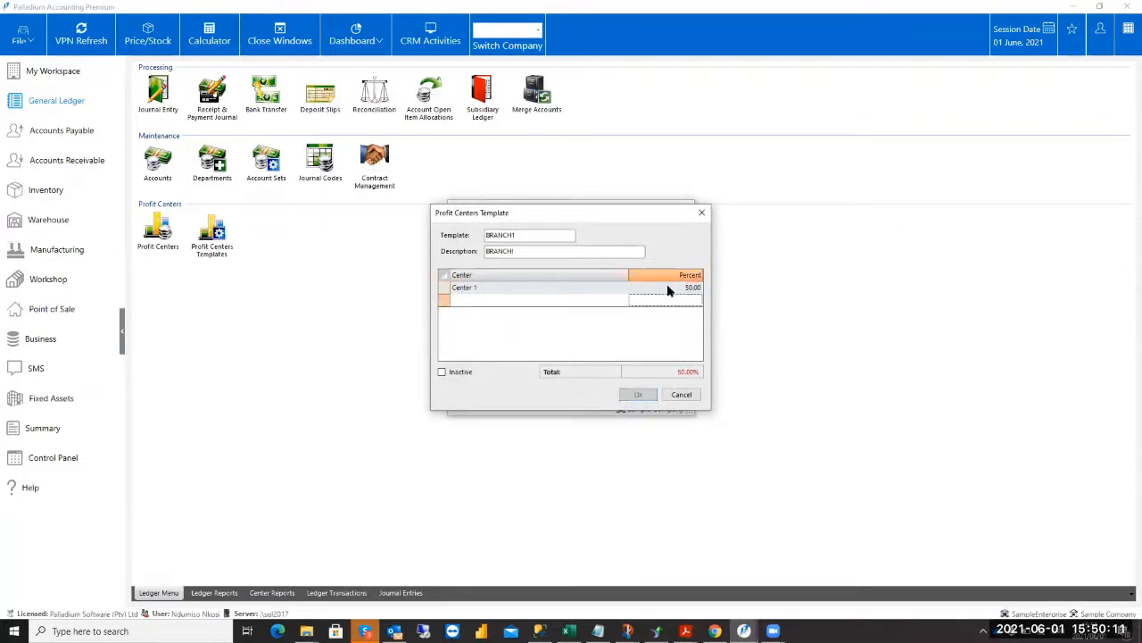
Add Center 2 to the template at 50 percent, save the template, and close the templates list.
{"action": "left_click", "coordinate": [519, 301]}
{"action": "left_click", "coordinate": [623, 300]}
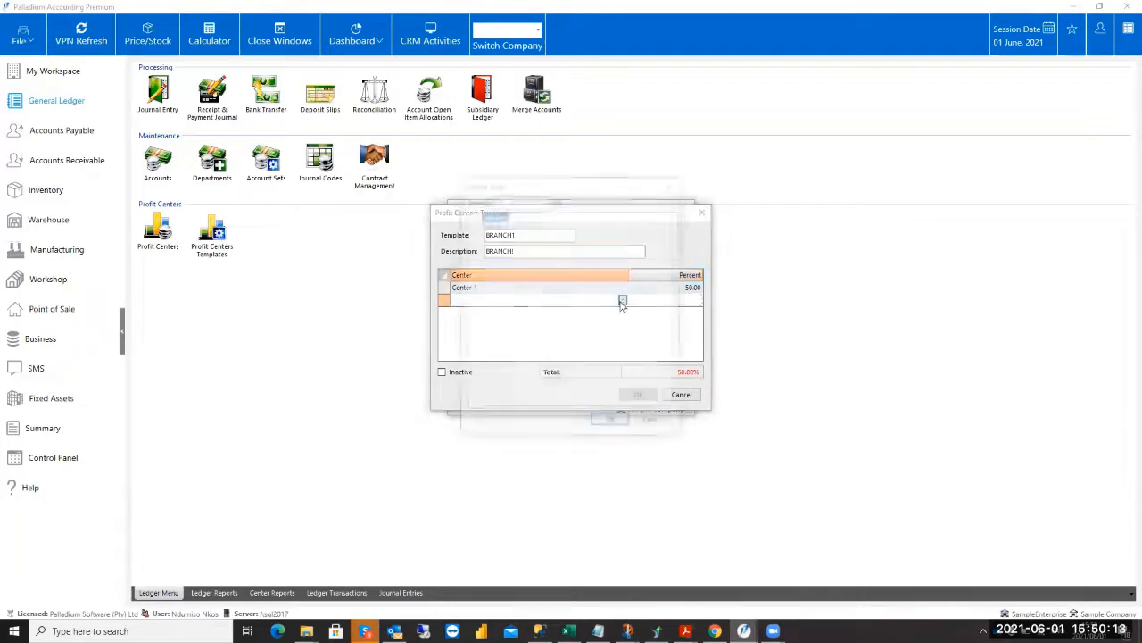
{"action": "double_click", "coordinate": [500, 226]}
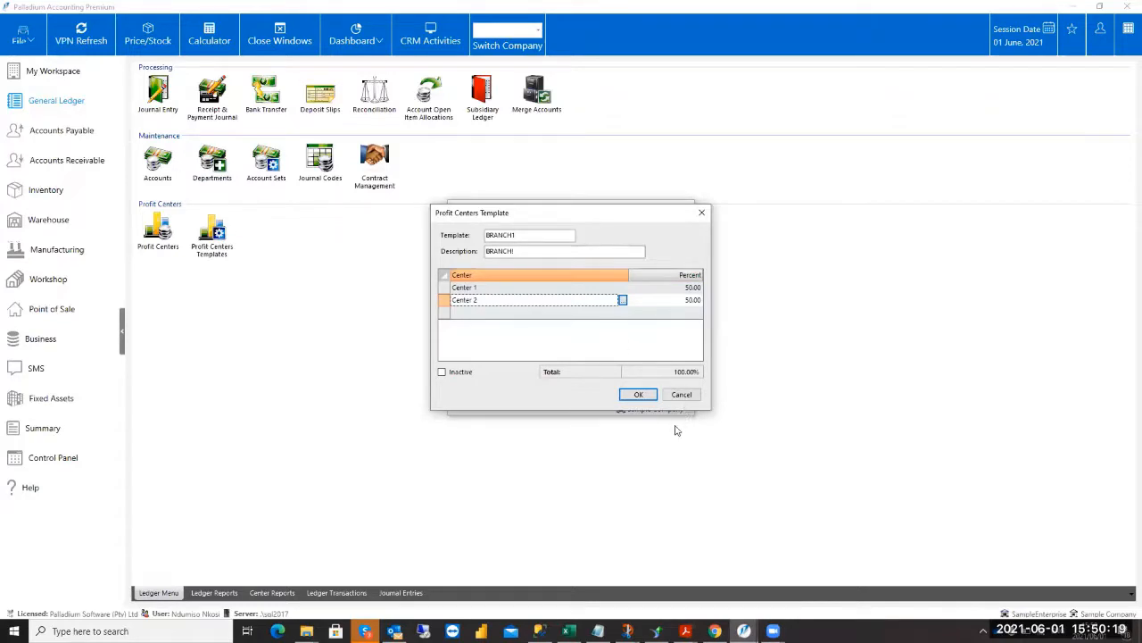
{"action": "left_click", "coordinate": [639, 394]}
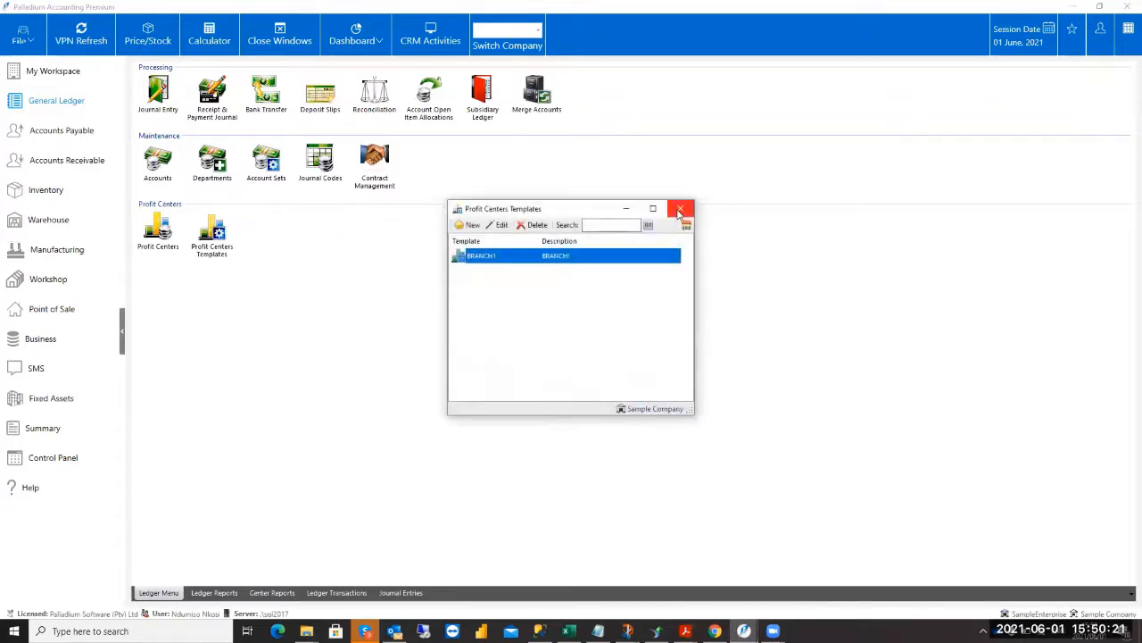
{"action": "left_click", "coordinate": [679, 210]}
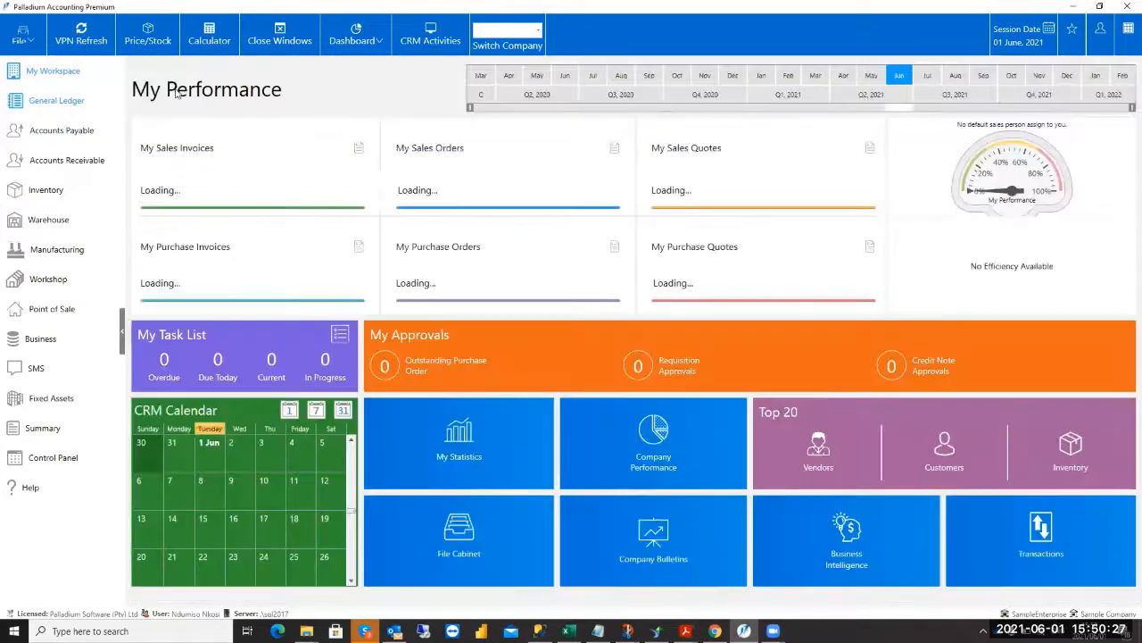
Open Journal Entry from the General Ledger and bring up the previously posted Write Off journal.
{"action": "left_click", "coordinate": [55, 103]}
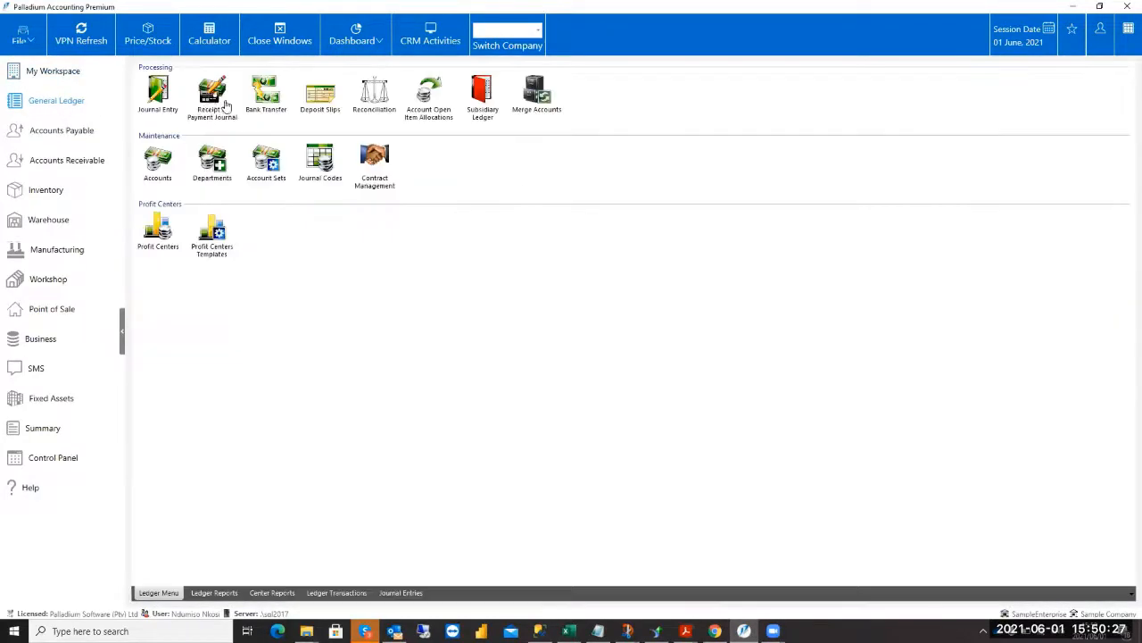
{"action": "left_click", "coordinate": [161, 92]}
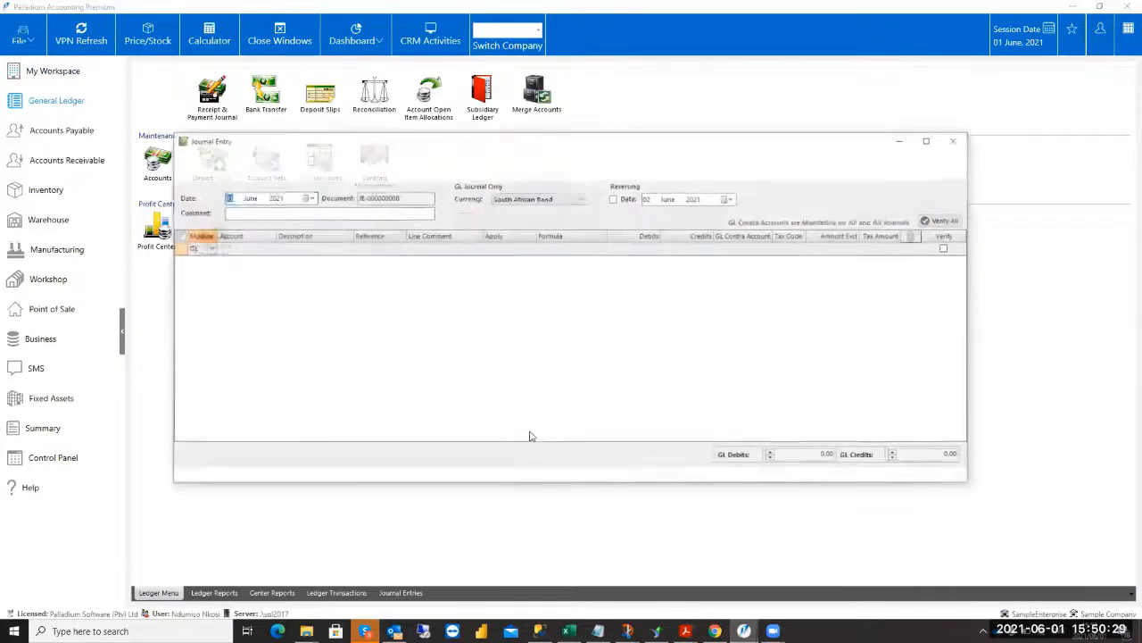
{"action": "left_click", "coordinate": [256, 172]}
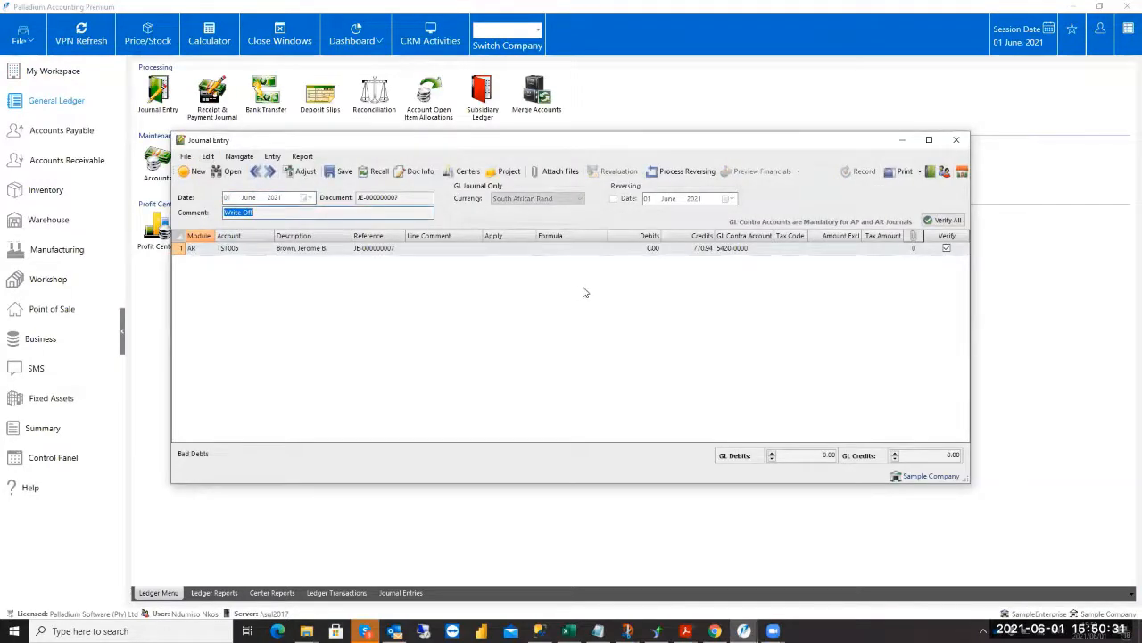
Allocate the Write Off journal to profit centers using the BRANCH1 template, and reopen its centers allocations for review.
{"action": "left_click", "coordinate": [464, 171]}
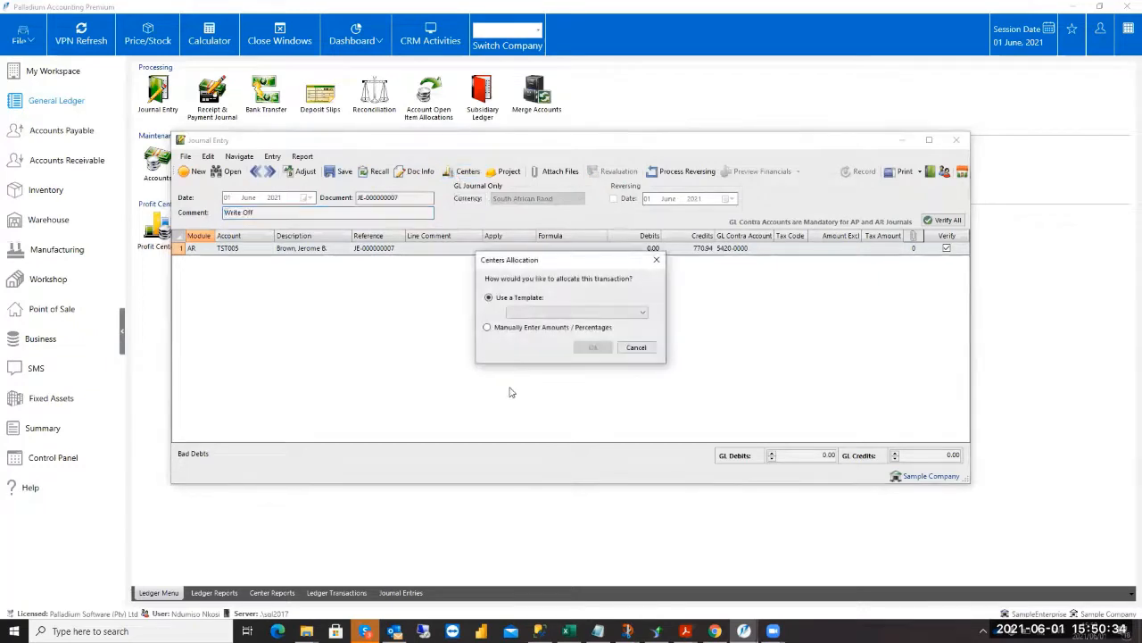
{"action": "left_click", "coordinate": [516, 310]}
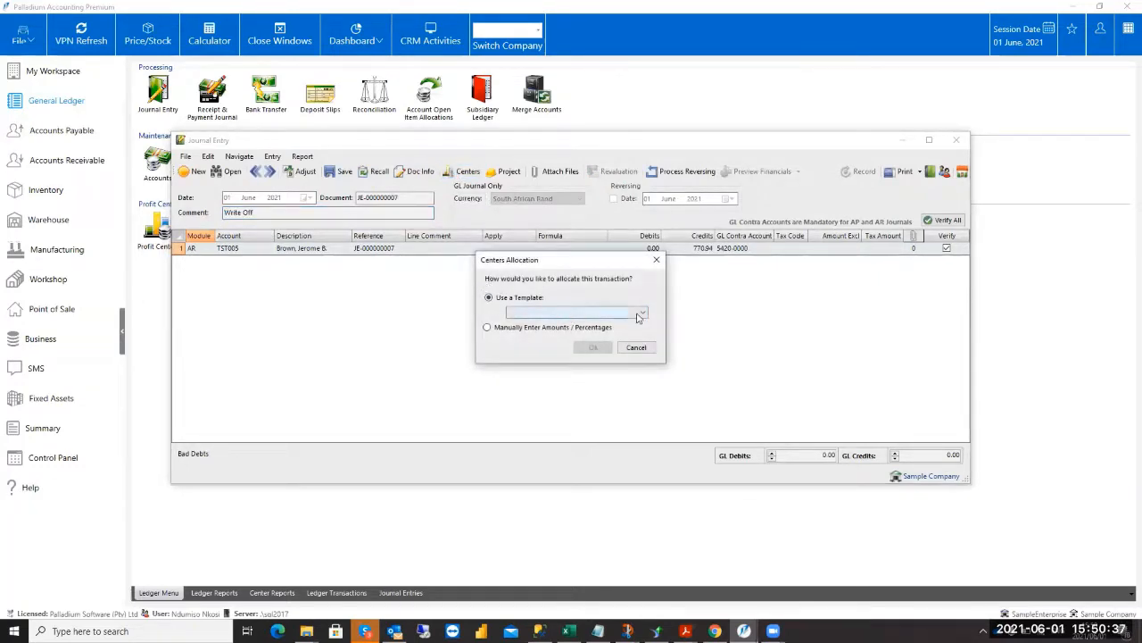
{"action": "left_click", "coordinate": [523, 323]}
{"action": "left_click", "coordinate": [592, 347]}
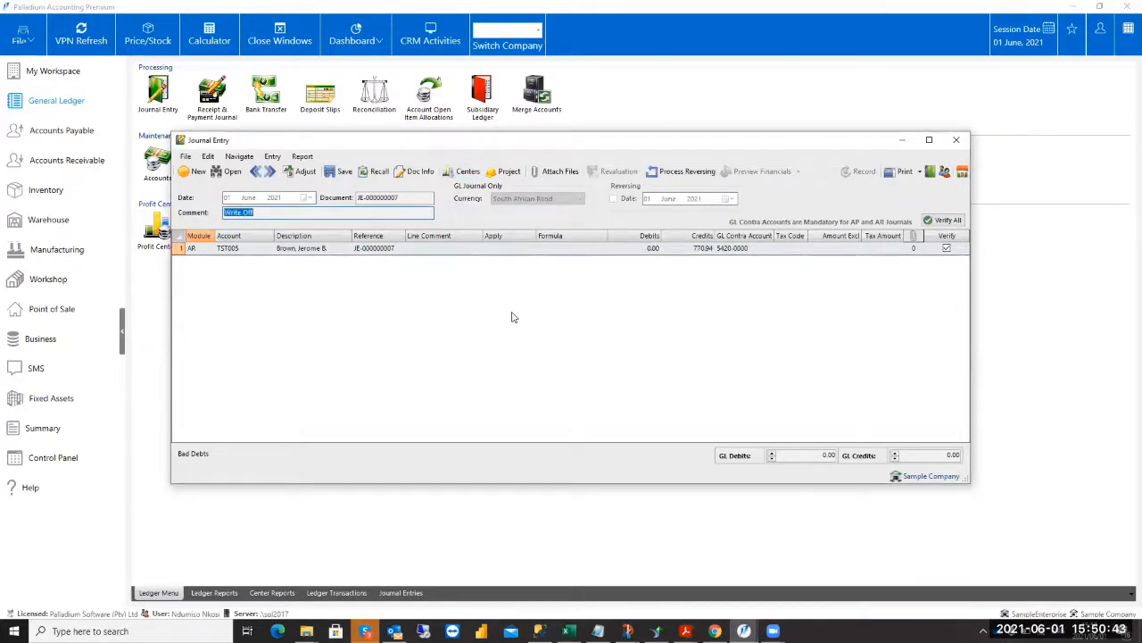
{"action": "left_click", "coordinate": [471, 175]}
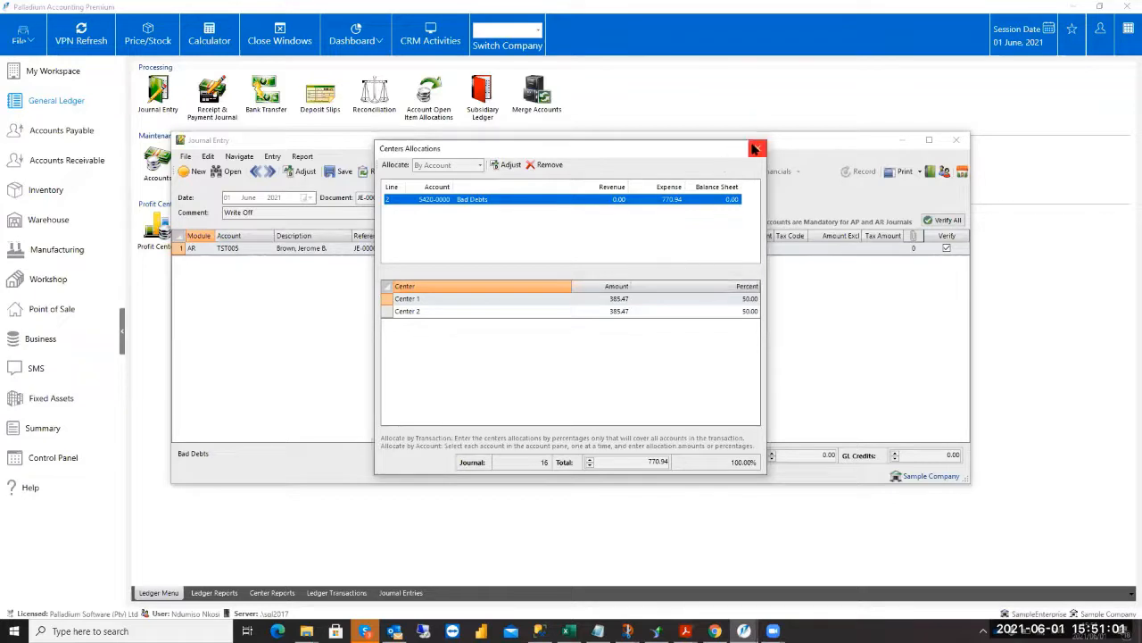
Close the allocations and the Write Off journal, and look through the ledger reports from transactions and budgets to departments, contracts and lists.
{"action": "left_click", "coordinate": [755, 148]}
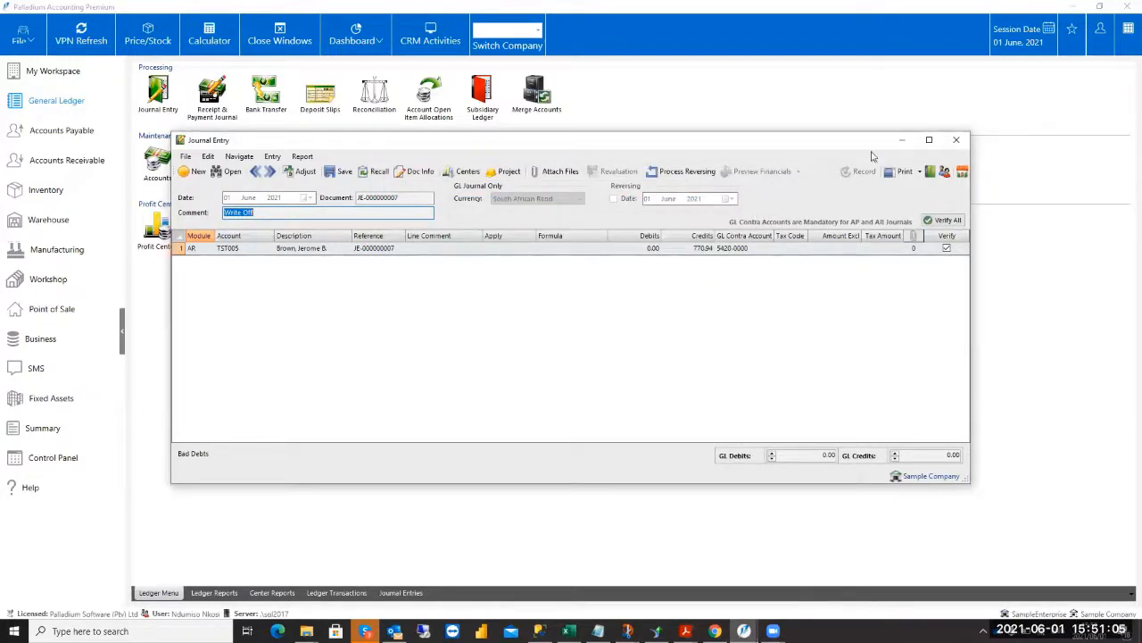
{"action": "left_click", "coordinate": [955, 141]}
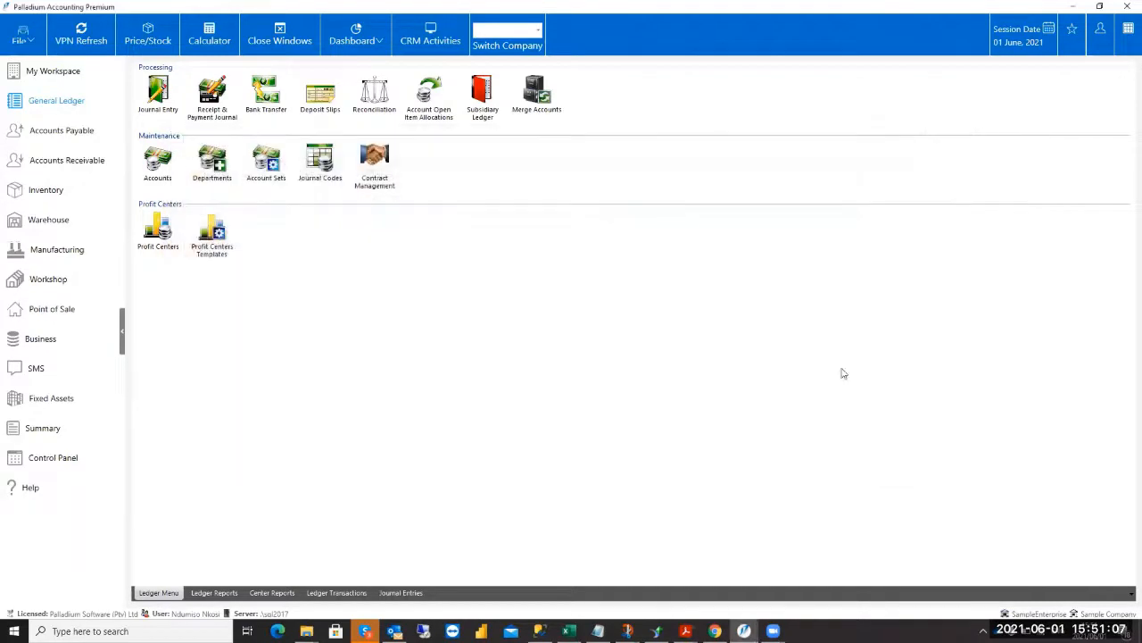
{"action": "left_click", "coordinate": [214, 593]}
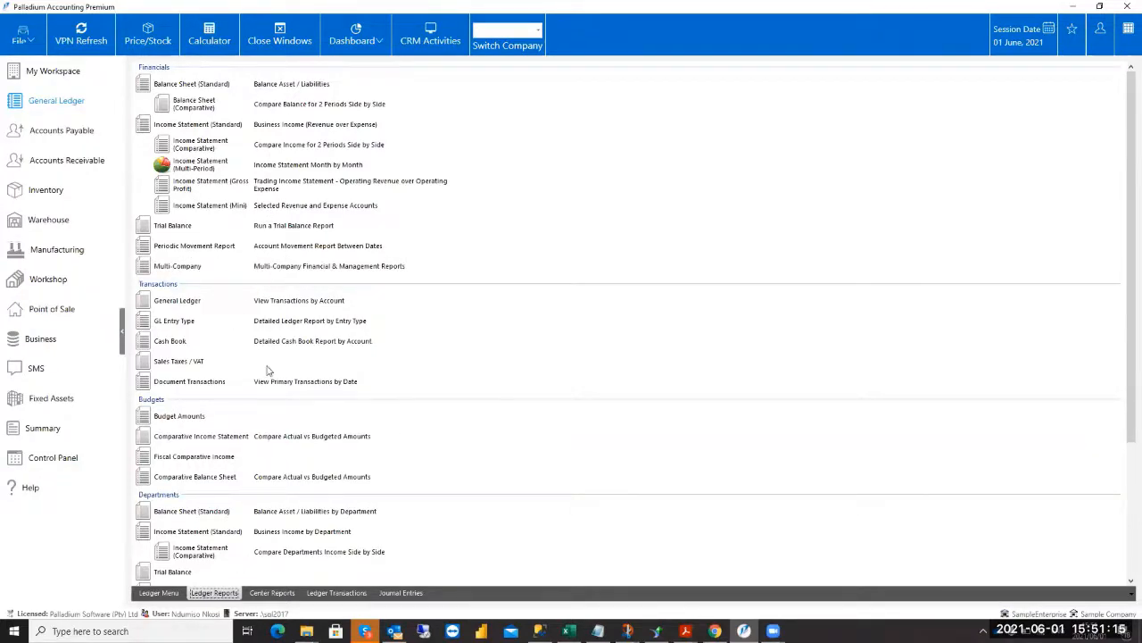
{"action": "scroll", "coordinate": [193, 357], "scroll_direction": "down", "scroll_amount": 3}
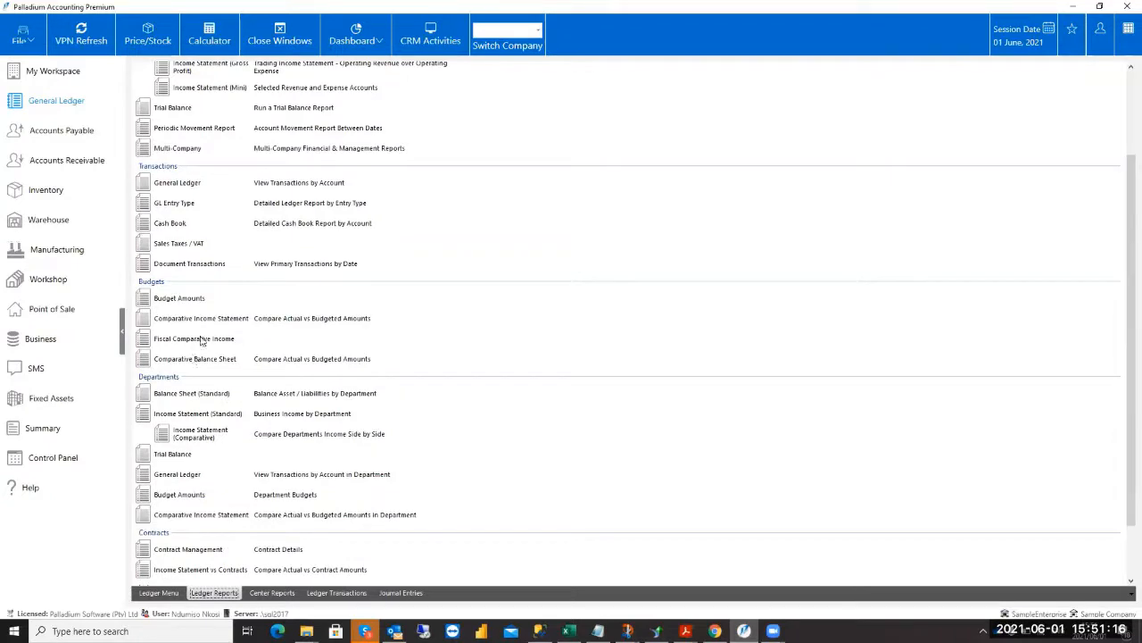
{"action": "left_click", "coordinate": [179, 186]}
{"action": "left_click", "coordinate": [170, 205]}
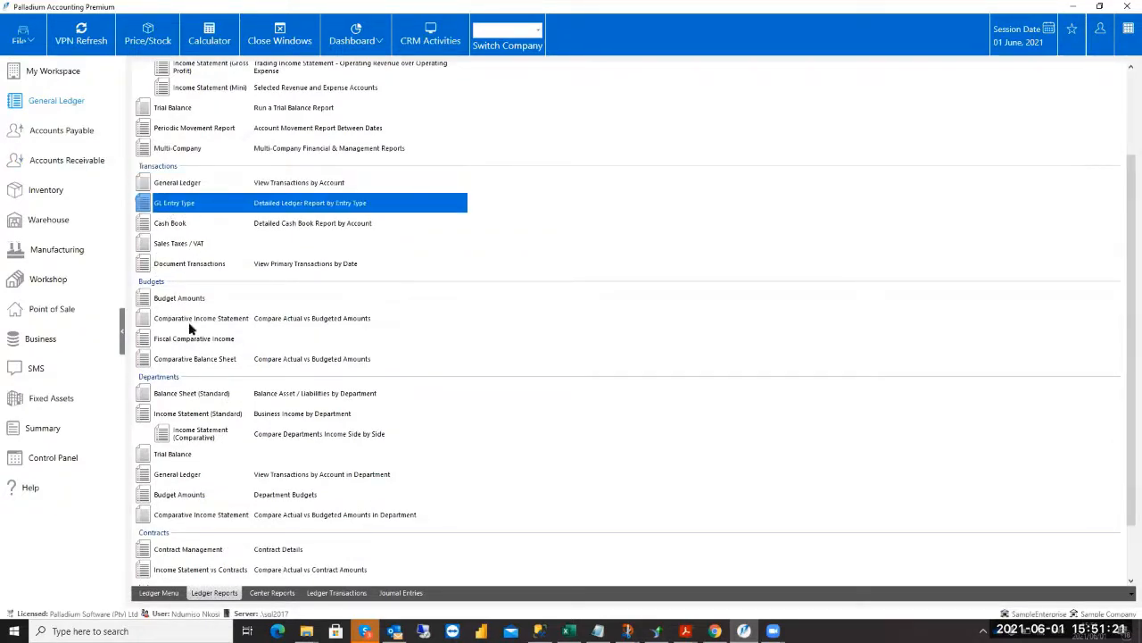
{"action": "left_click", "coordinate": [178, 225]}
{"action": "left_click", "coordinate": [180, 248]}
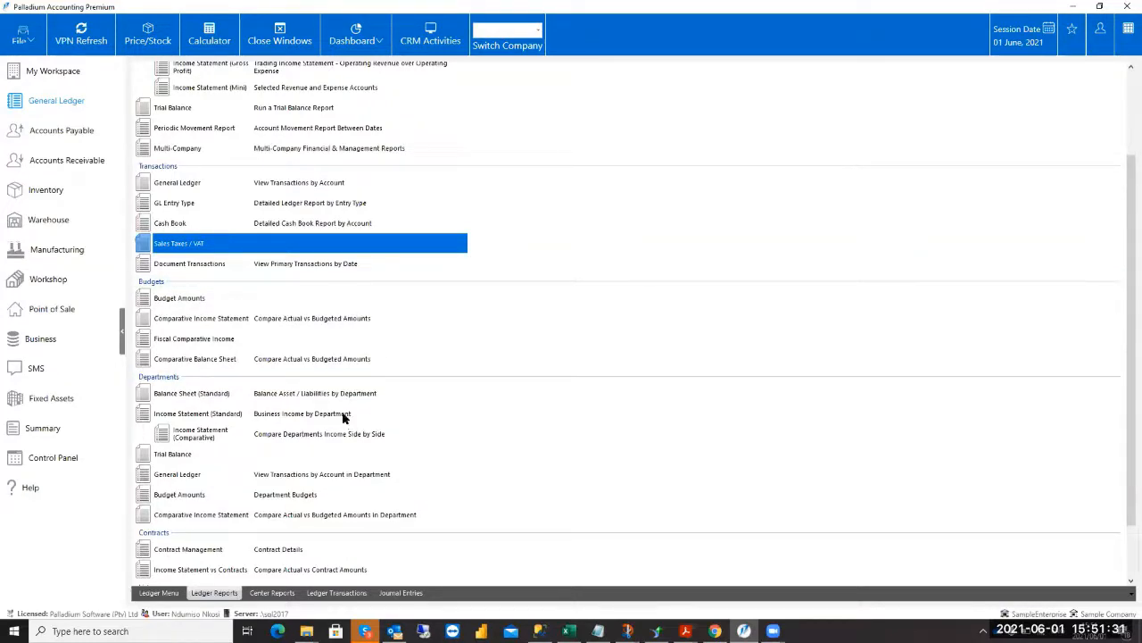
{"action": "scroll", "coordinate": [278, 410], "scroll_direction": "down", "scroll_amount": 2}
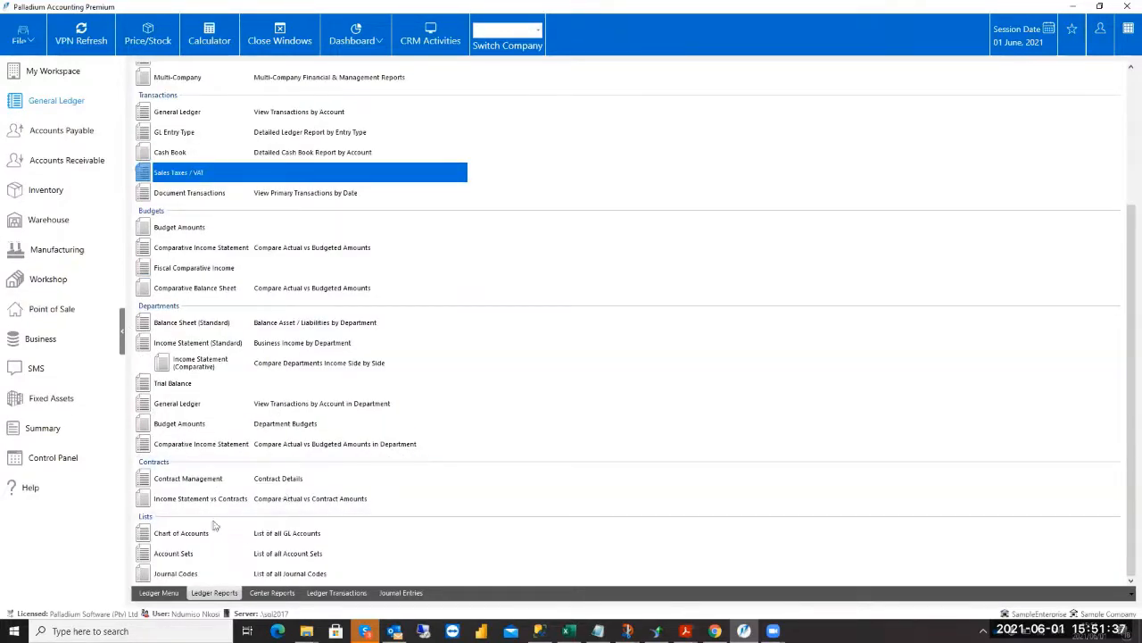
Look over the center reports, the ledger transactions by account and the journal entries list, and return to the ledger menu.
{"action": "left_click", "coordinate": [272, 592]}
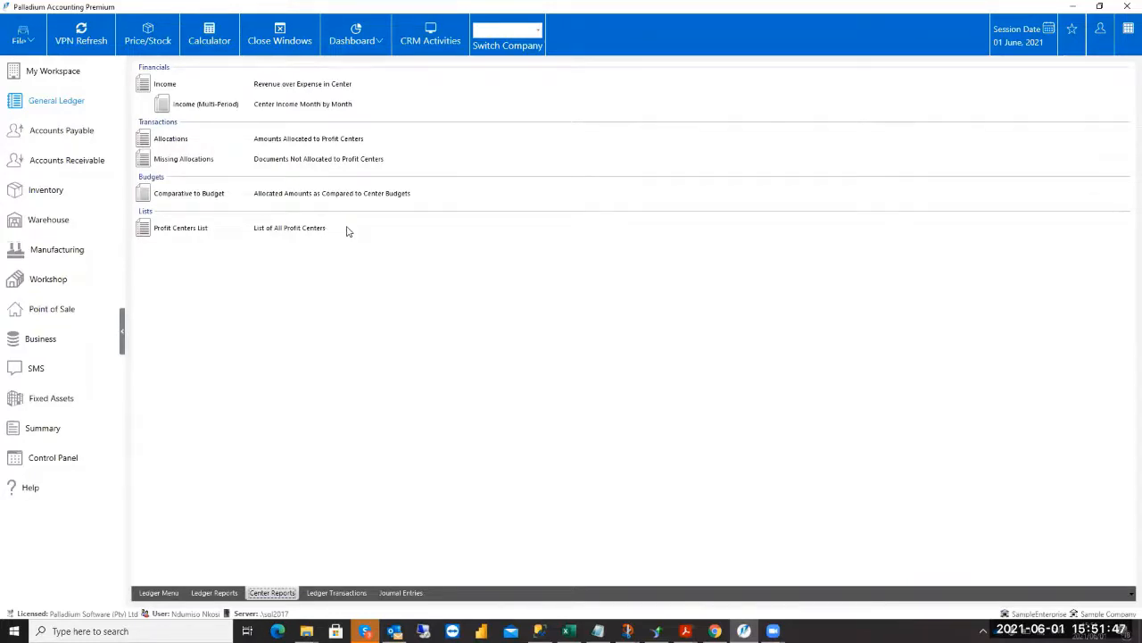
{"action": "left_click", "coordinate": [335, 592]}
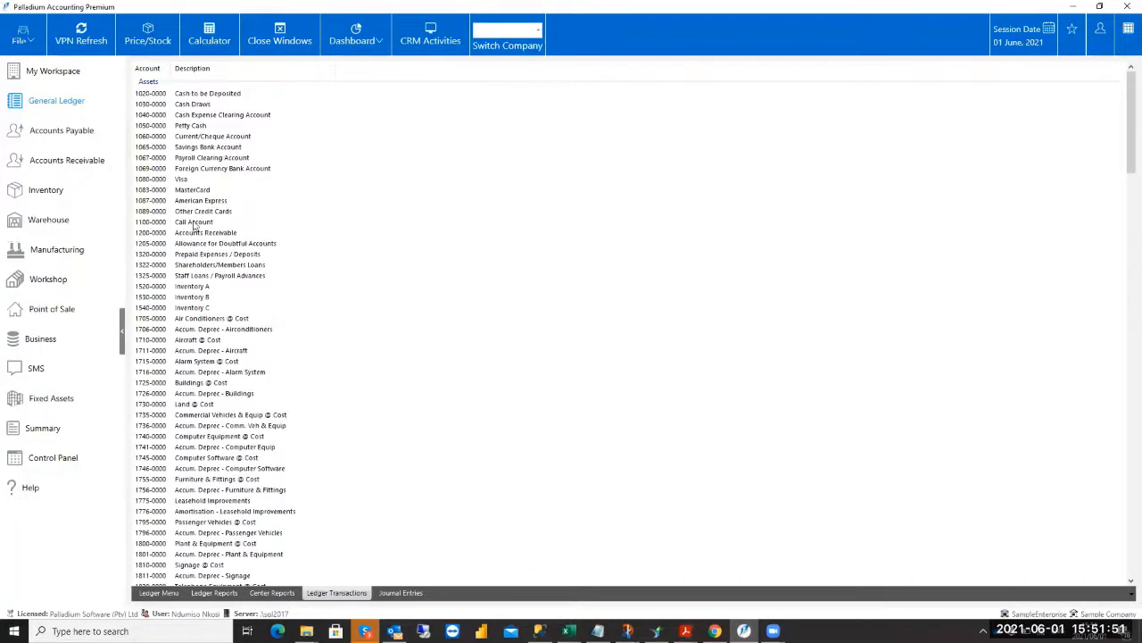
{"action": "left_click", "coordinate": [401, 592]}
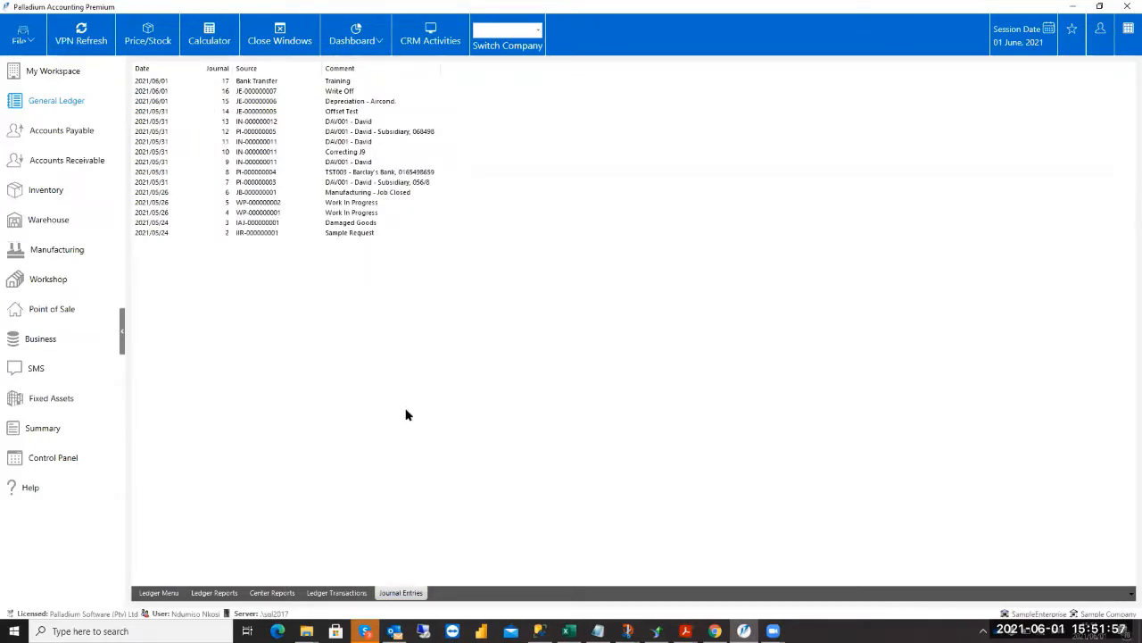
{"action": "left_click", "coordinate": [159, 593]}
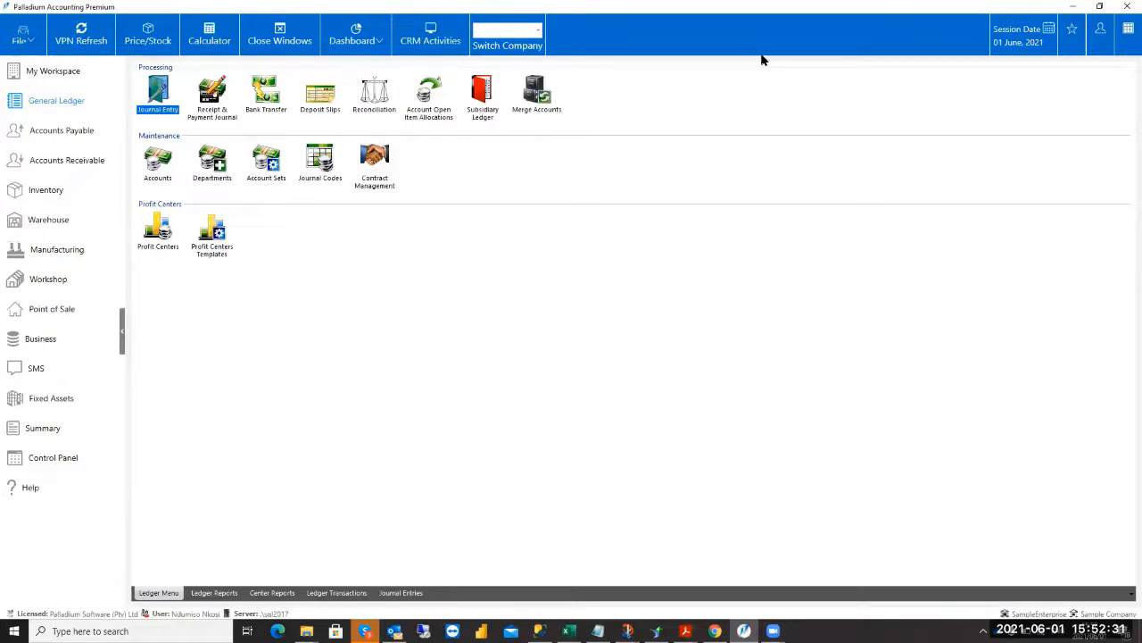
{"action": "left_click", "coordinate": [751, 231]}
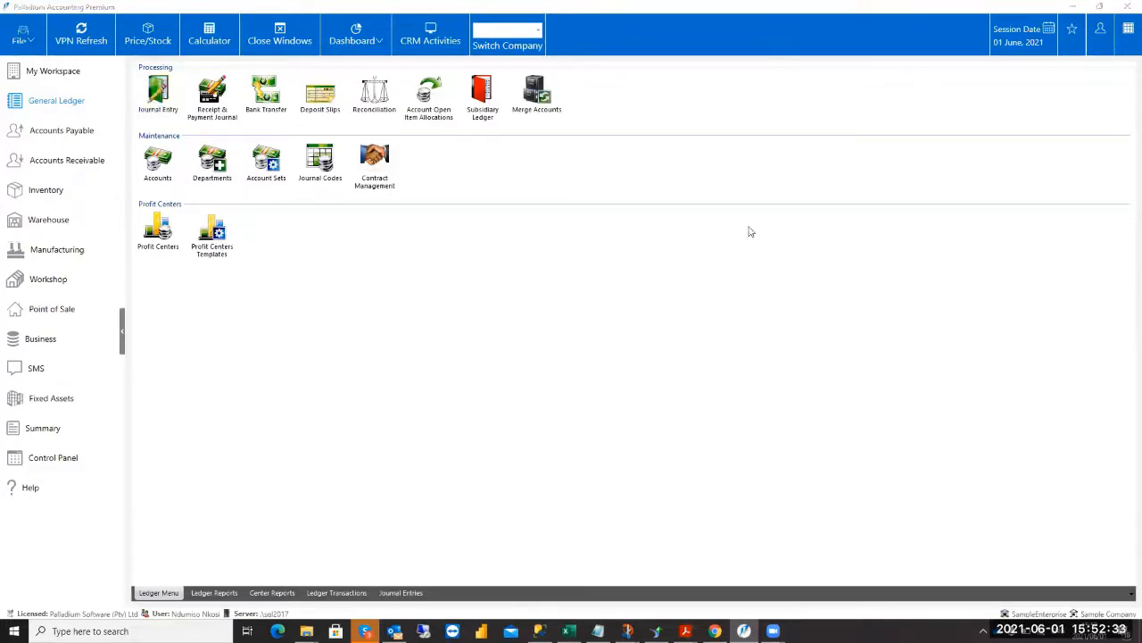
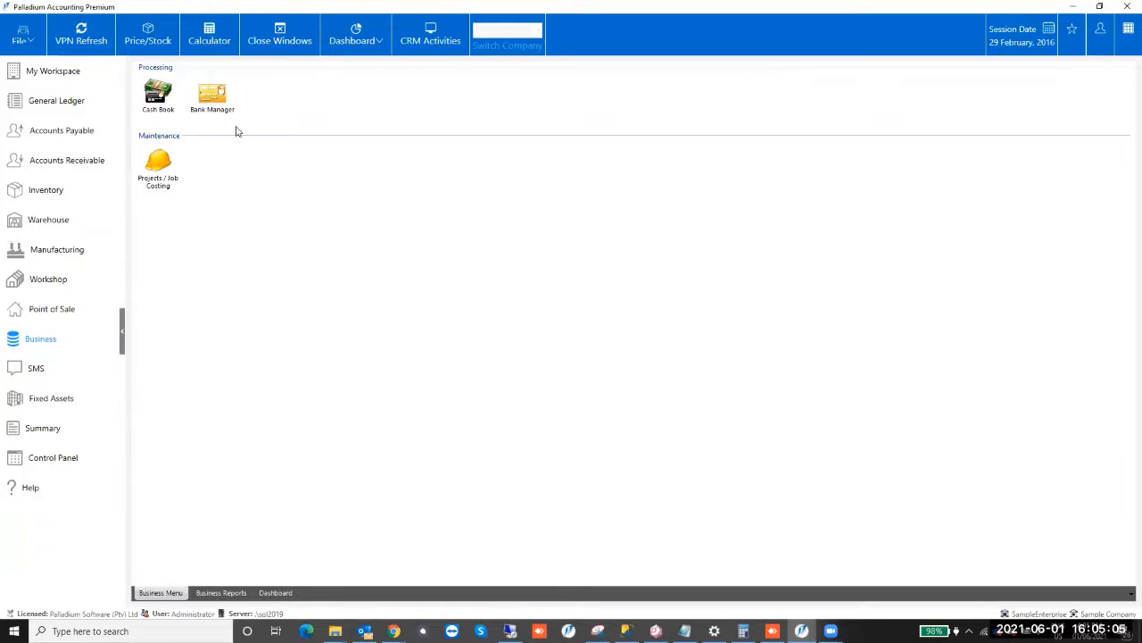
Open Projects / Job Costing, examine the blank form for a new project, and close it without saving.
{"action": "left_click", "coordinate": [148, 158]}
{"action": "double_click", "coordinate": [147, 158]}
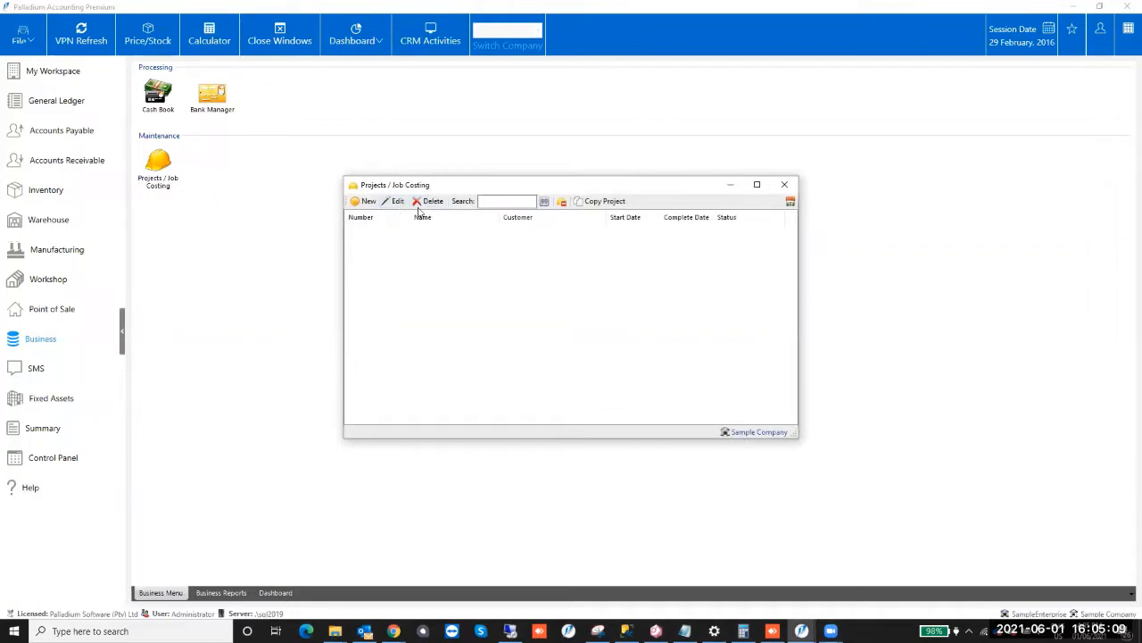
{"action": "left_click", "coordinate": [365, 204]}
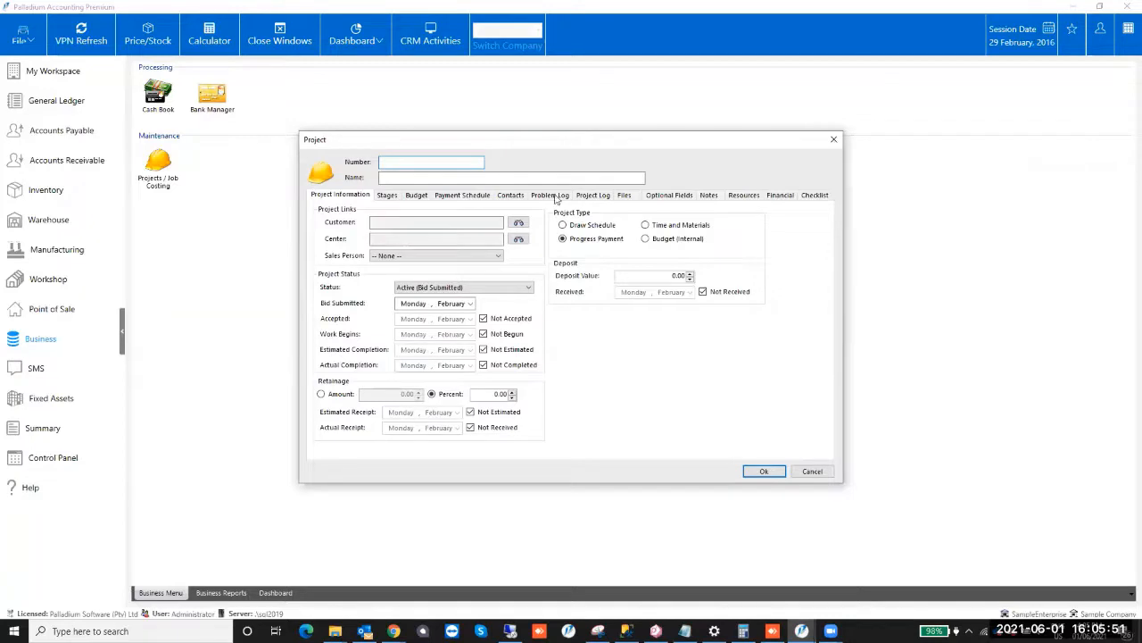
{"action": "key", "text": "Escape"}
{"action": "left_click", "coordinate": [789, 188]}
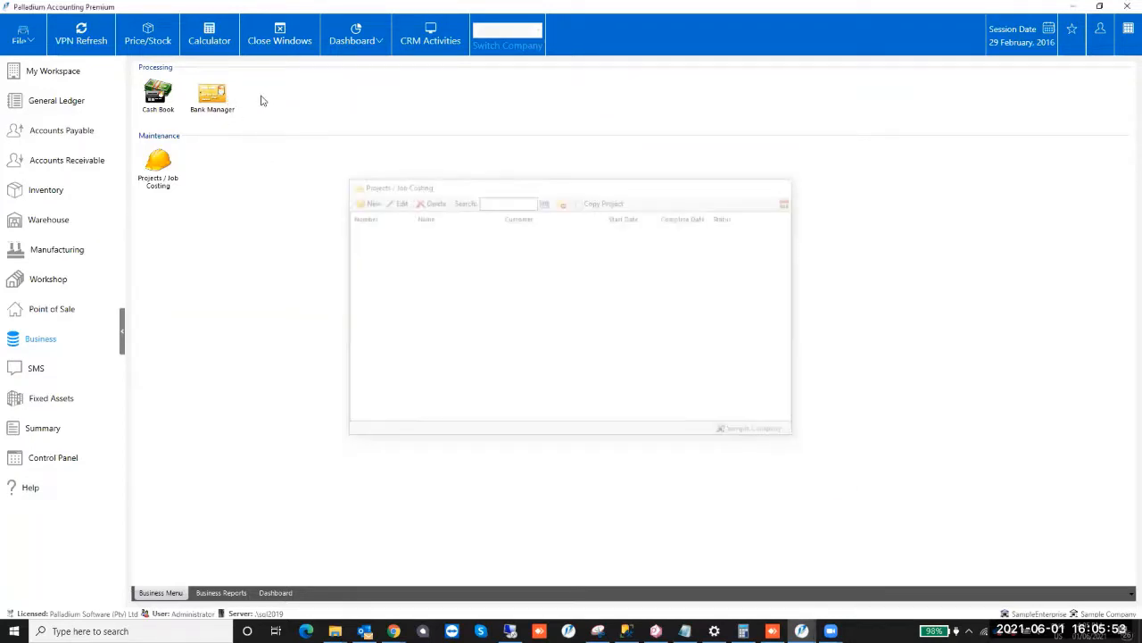
Open Bank Manager, start a bank statement import, and examine the banks and file formats offered.
{"action": "left_click", "coordinate": [210, 96]}
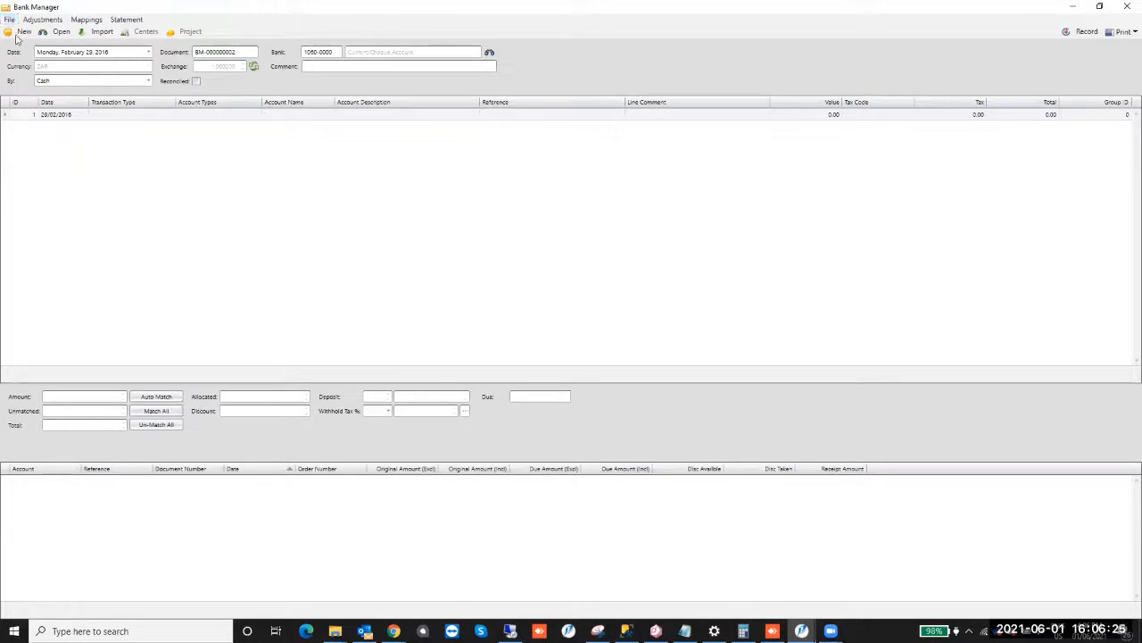
{"action": "left_click", "coordinate": [44, 36]}
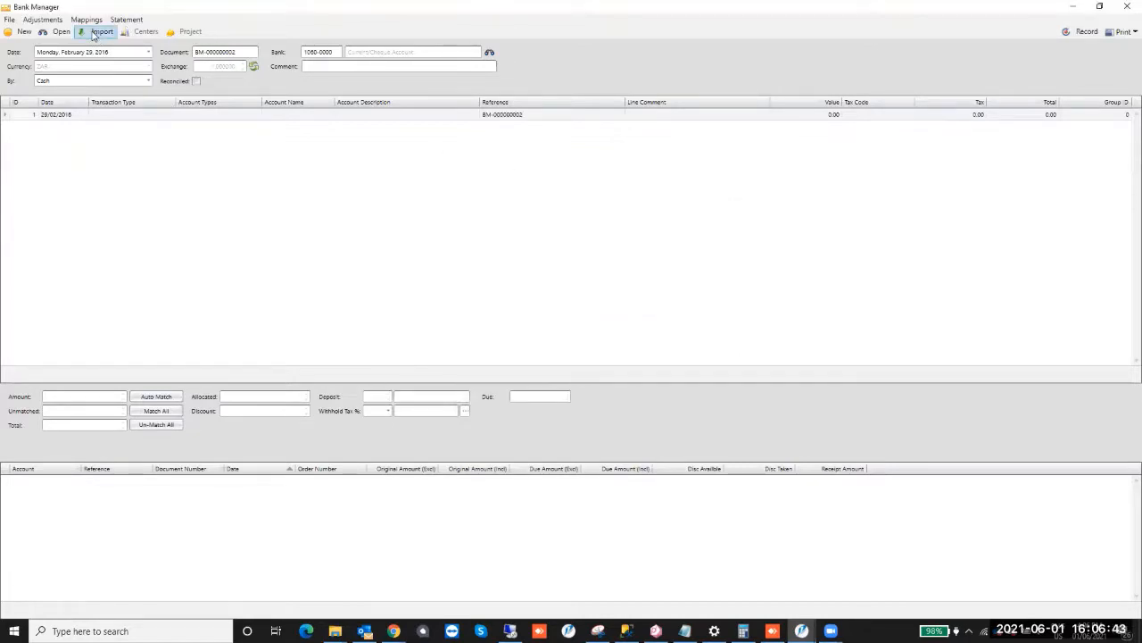
{"action": "left_click", "coordinate": [93, 34]}
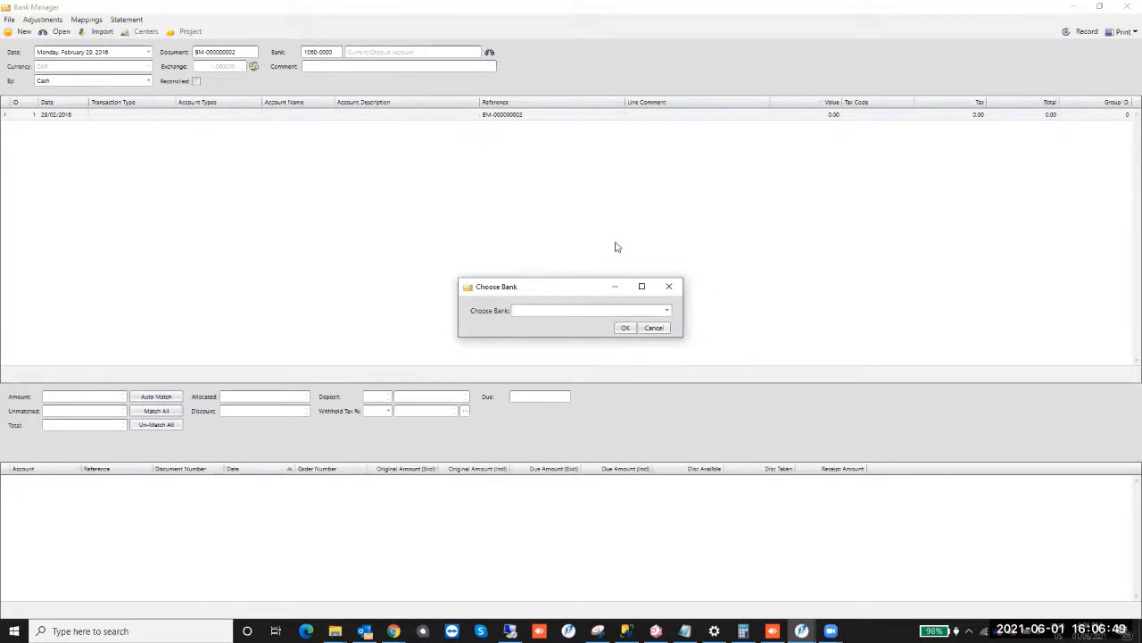
{"action": "left_click", "coordinate": [668, 311]}
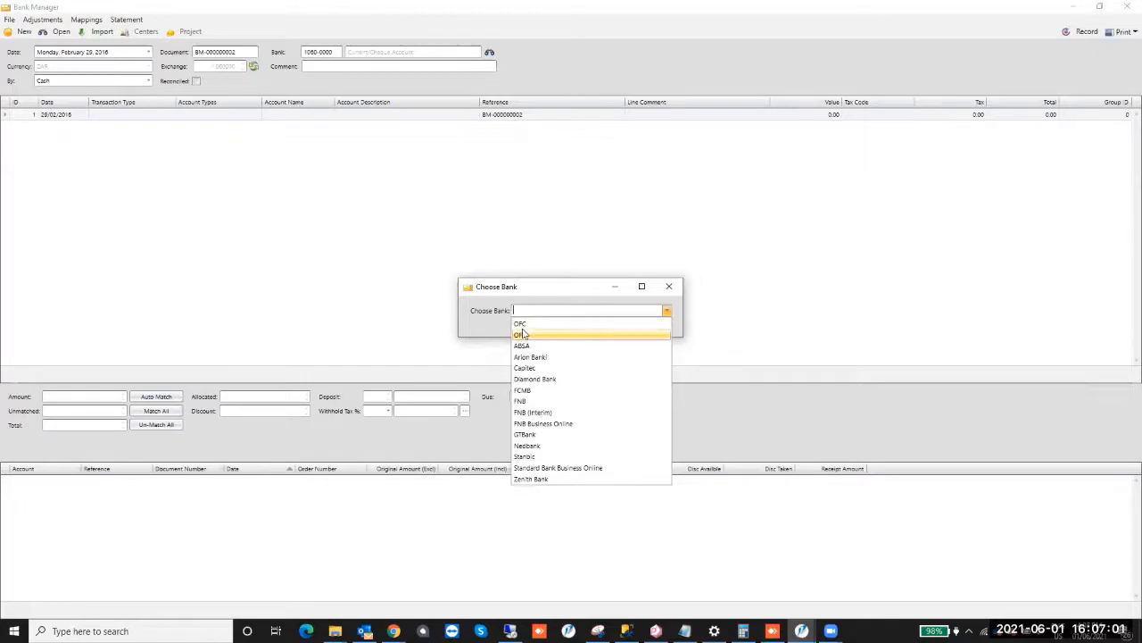
{"action": "key", "text": "Down"}
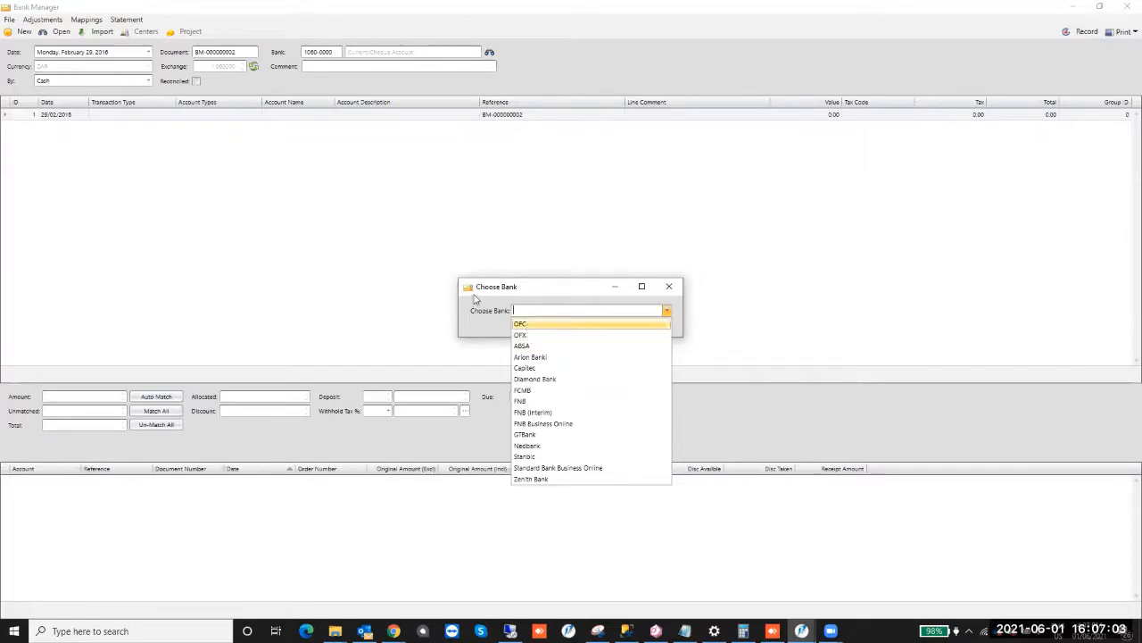
Continue the statement import to the file selection, view the available files, and cancel without importing.
{"action": "left_click", "coordinate": [667, 311]}
{"action": "left_click", "coordinate": [667, 312]}
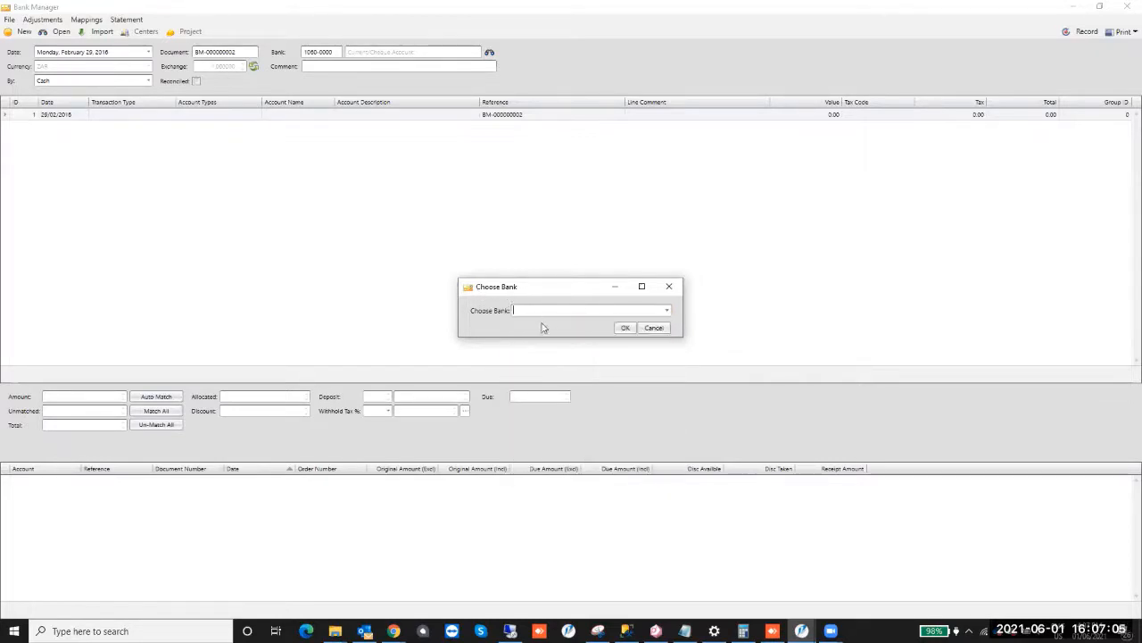
{"action": "left_click", "coordinate": [574, 323]}
{"action": "left_click", "coordinate": [629, 328]}
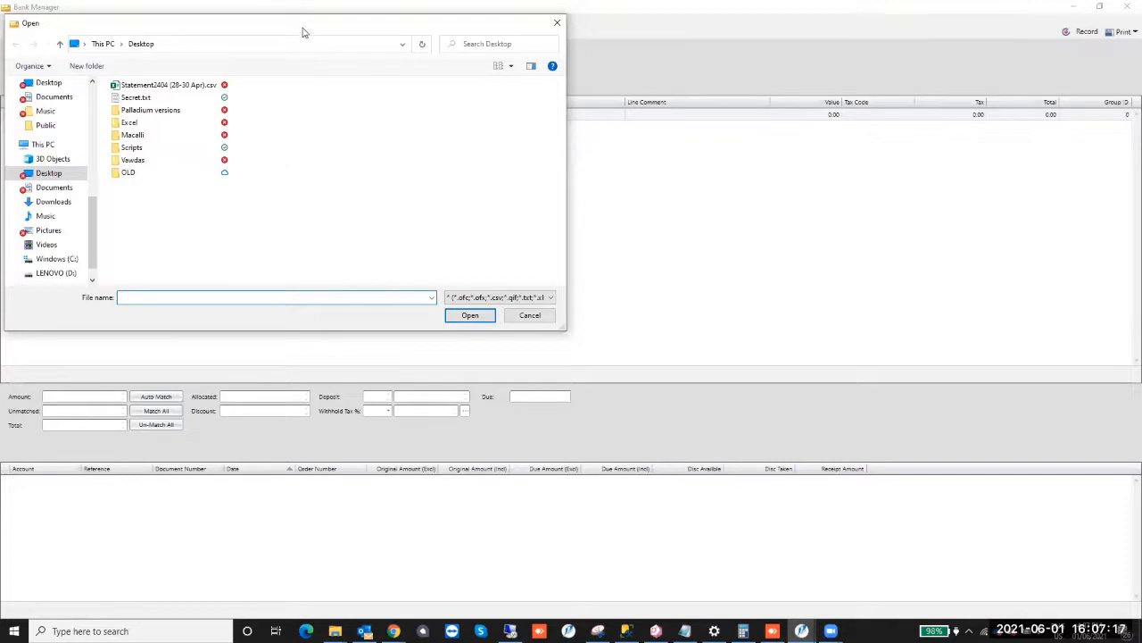
{"action": "left_click_drag", "start_coordinate": [302, 29], "coordinate": [508, 128]}
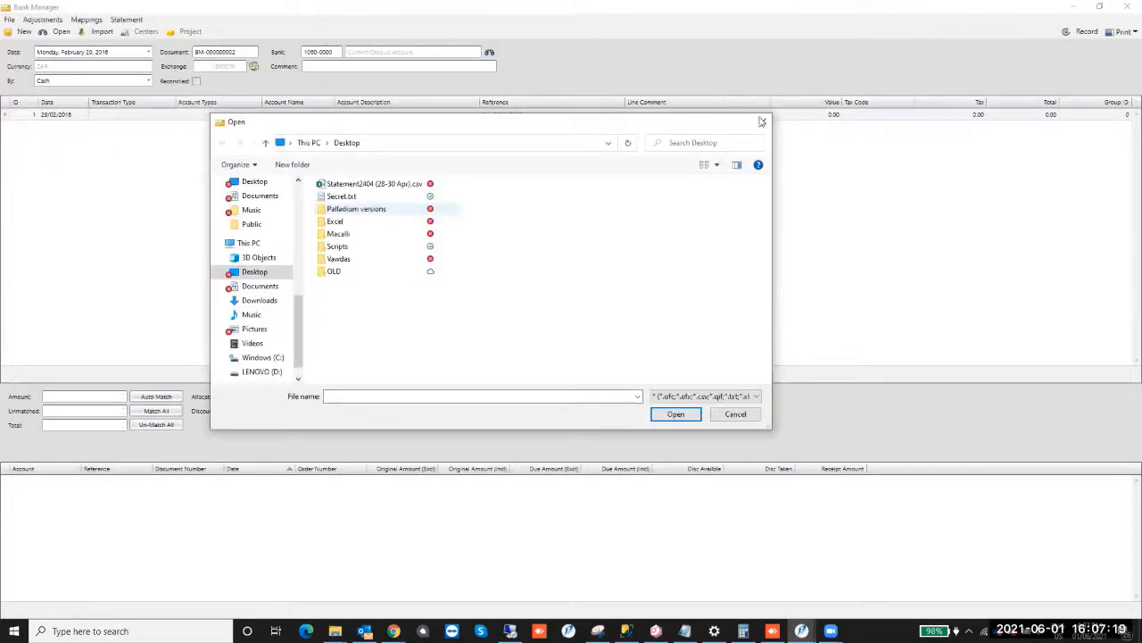
{"action": "left_click", "coordinate": [762, 121]}
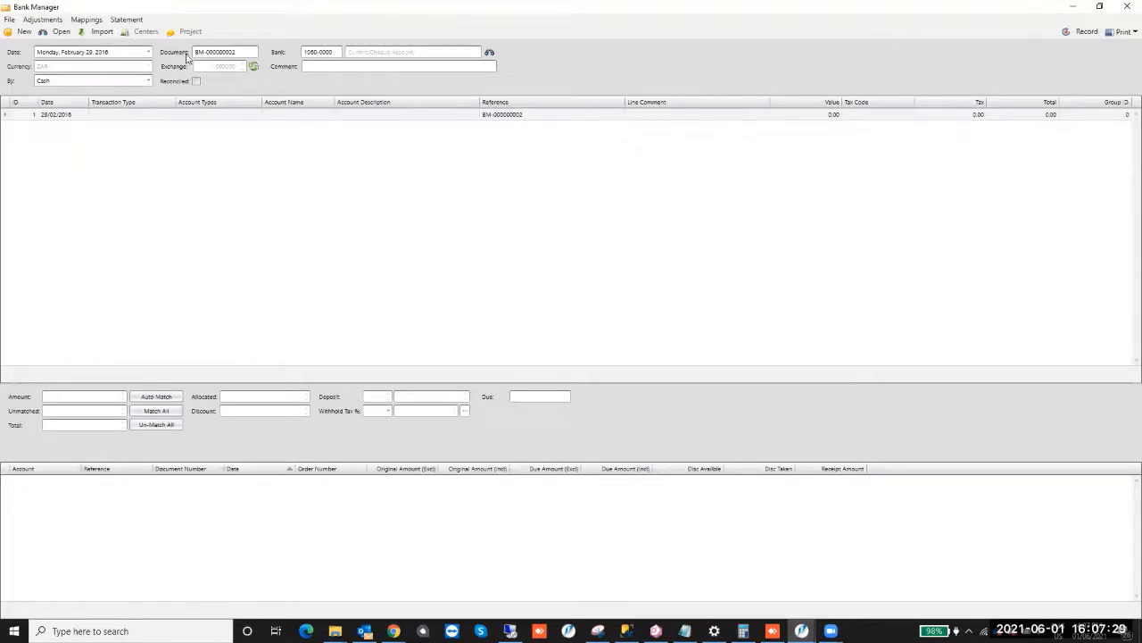
Set the bank account of the Bank Manager document to 1020-0000 Cash to be Deposited.
{"action": "double_click", "coordinate": [312, 52]}
{"action": "left_click", "coordinate": [491, 53]}
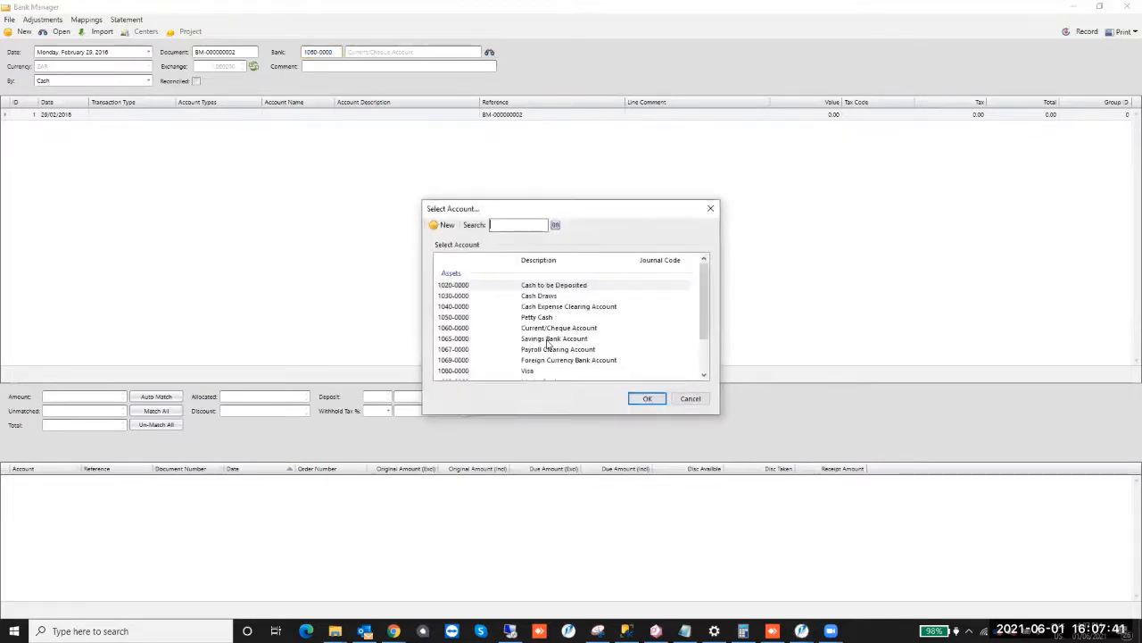
{"action": "scroll", "coordinate": [539, 302], "scroll_direction": "down", "scroll_amount": 2}
{"action": "scroll", "coordinate": [543, 303], "scroll_direction": "up", "scroll_amount": 2}
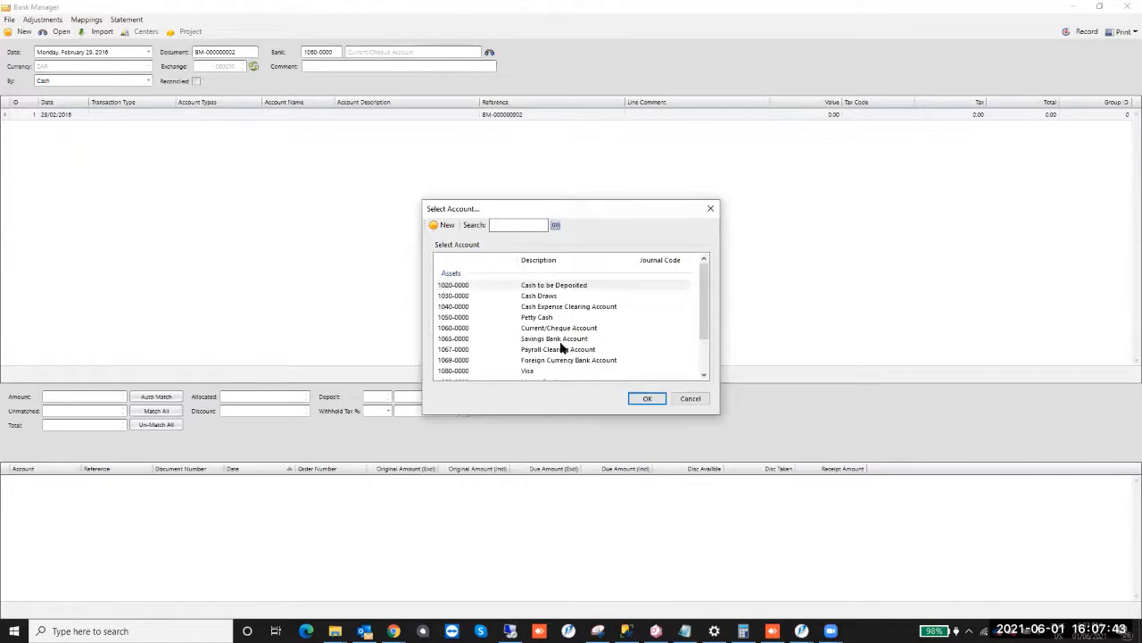
{"action": "double_click", "coordinate": [545, 318]}
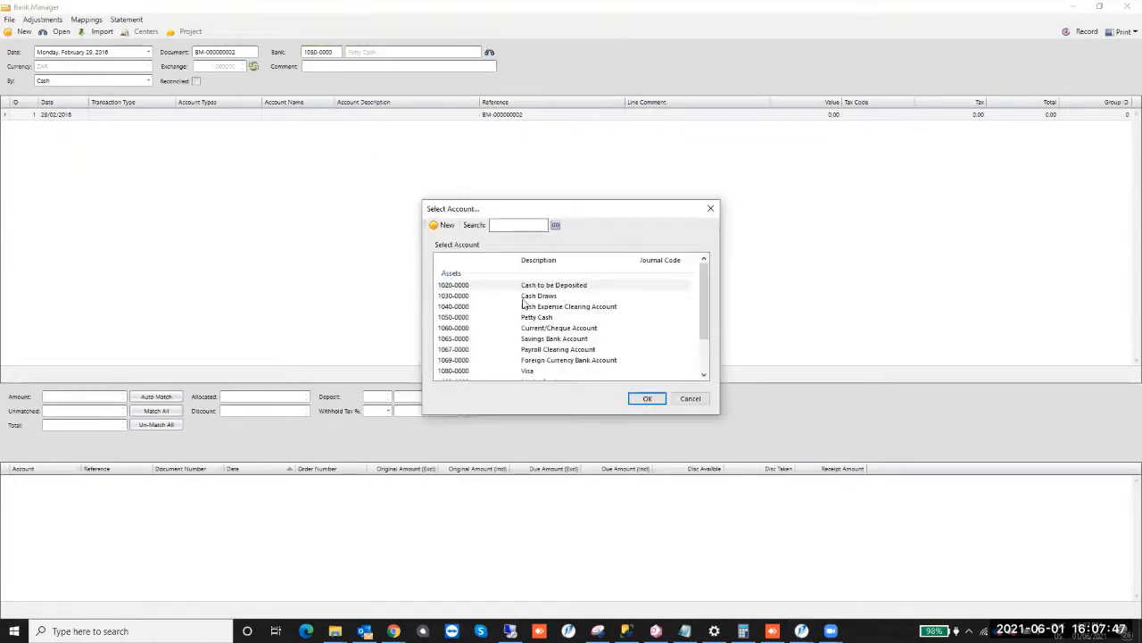
{"action": "double_click", "coordinate": [558, 285]}
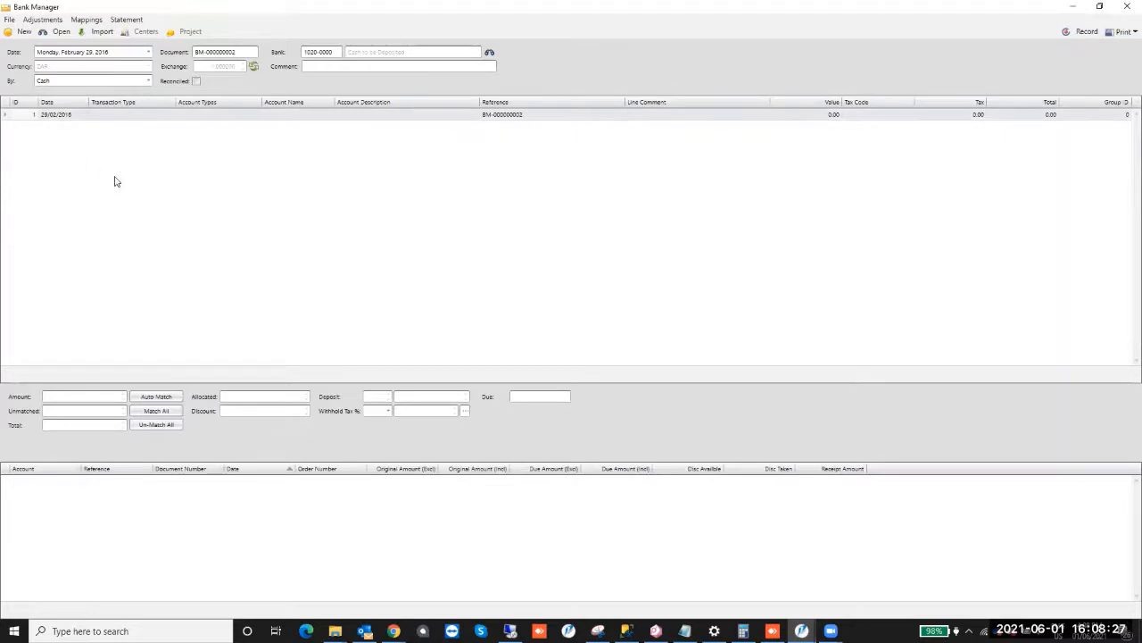
Set the first line's transaction type to Receipt and bring up the account type choices for that line.
{"action": "left_click", "coordinate": [171, 116]}
{"action": "left_click", "coordinate": [171, 114]}
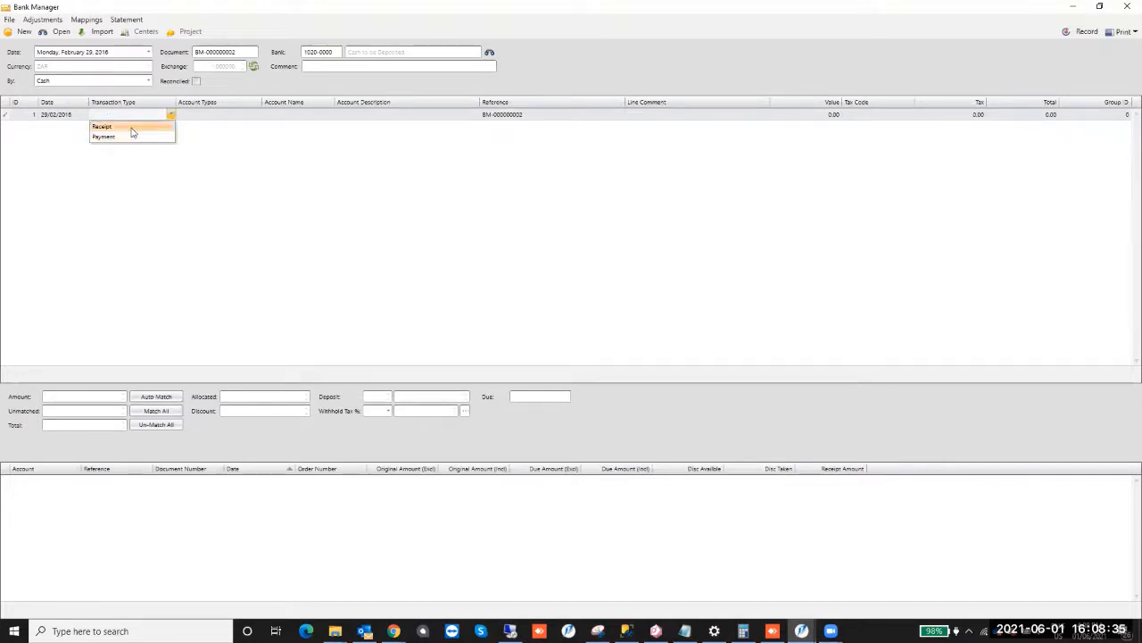
{"action": "left_click", "coordinate": [131, 128]}
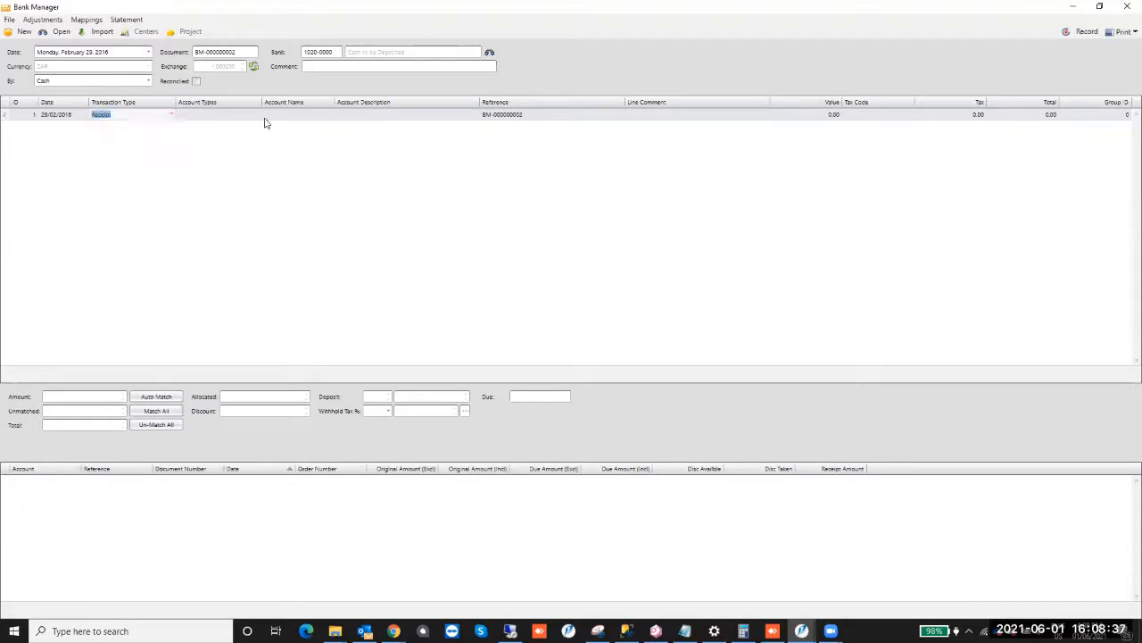
{"action": "left_click", "coordinate": [257, 118]}
{"action": "left_click", "coordinate": [257, 116]}
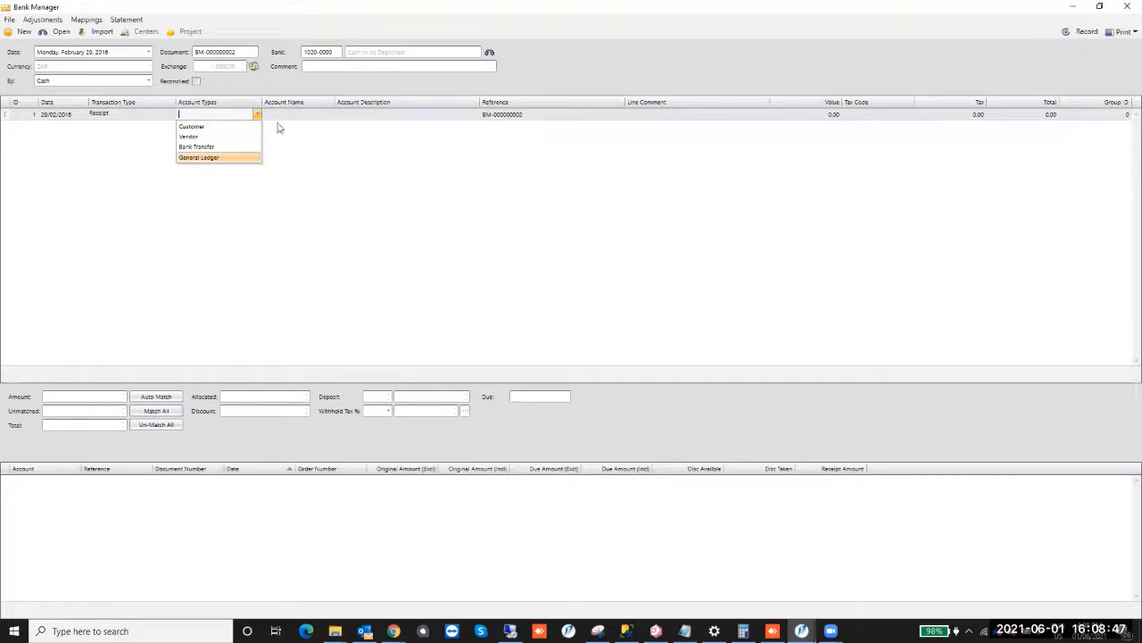
Set the receipt line's account type to Customer and assign Ashburton Reinforcing as its account.
{"action": "left_click", "coordinate": [211, 124]}
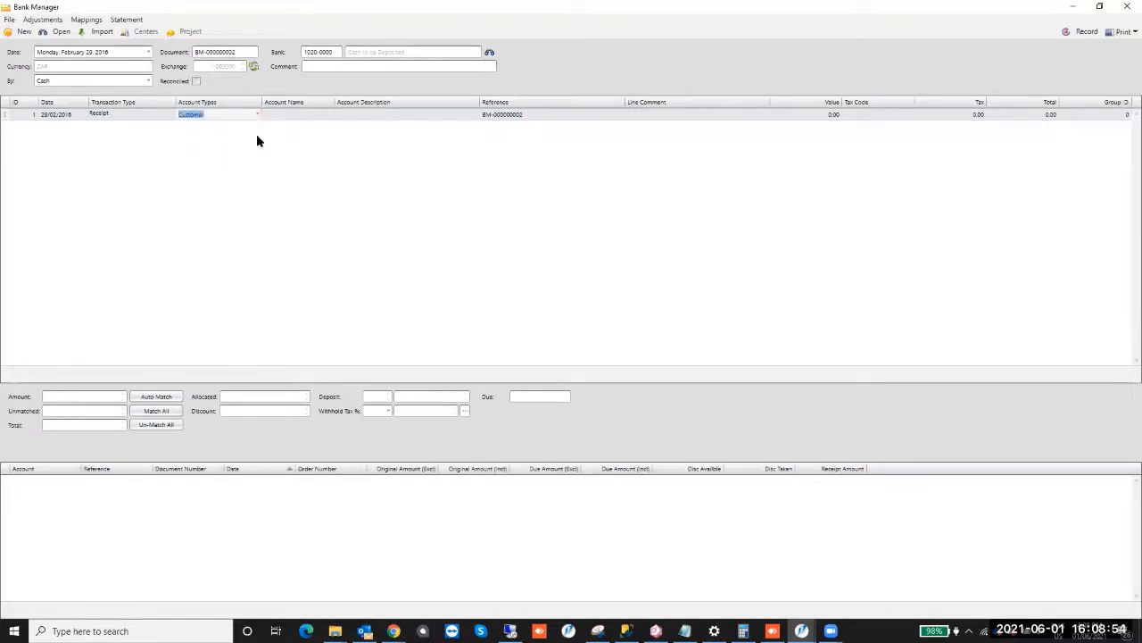
{"action": "left_click", "coordinate": [330, 120]}
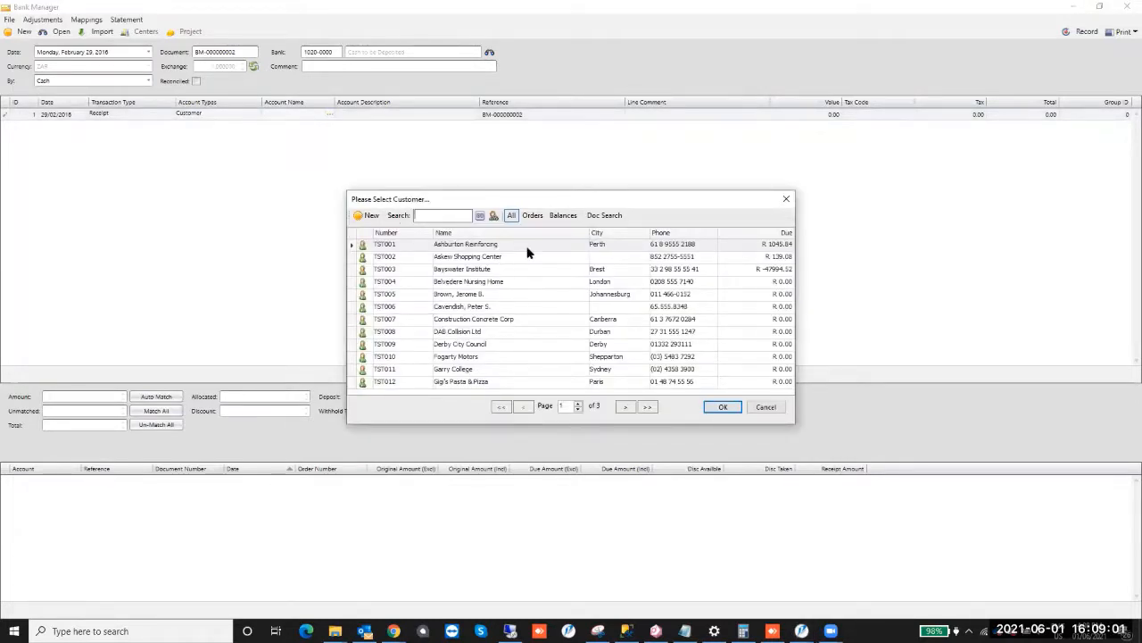
{"action": "double_click", "coordinate": [490, 245]}
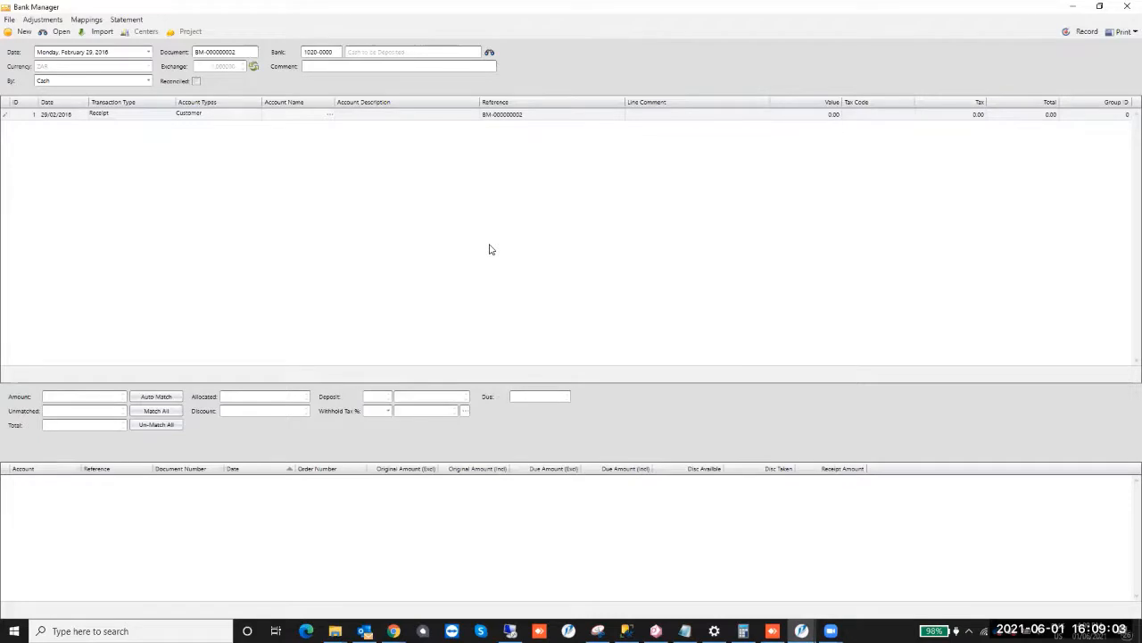
{"action": "double_click", "coordinate": [519, 115]}
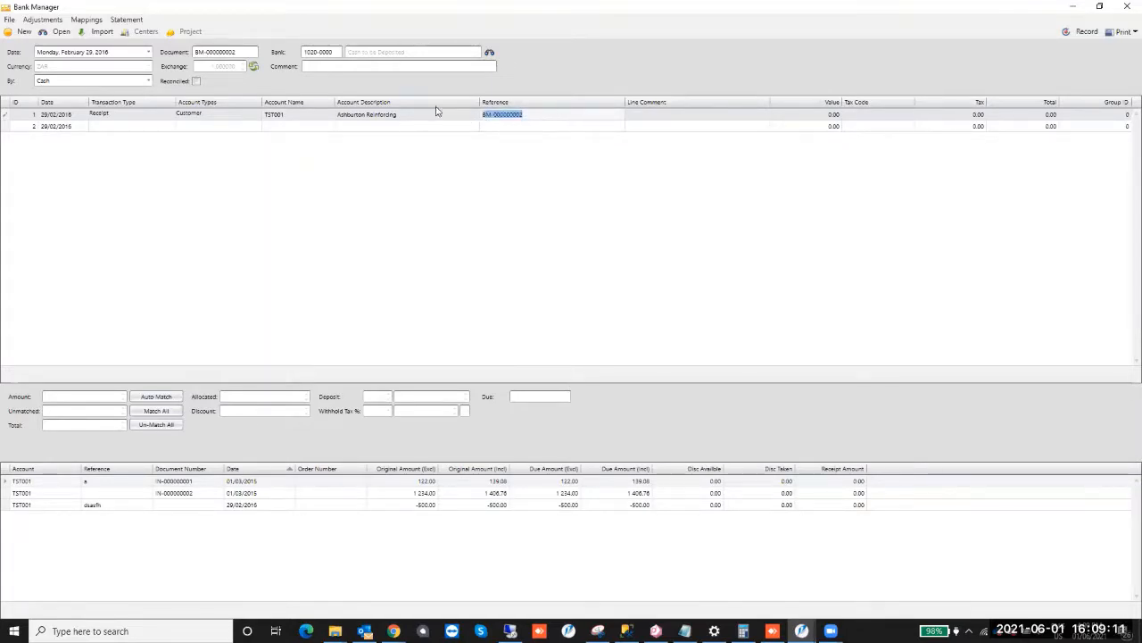
Set the value of the Ashburton Reinforcing receipt line to 50 without a tax code.
{"action": "left_click", "coordinate": [814, 116]}
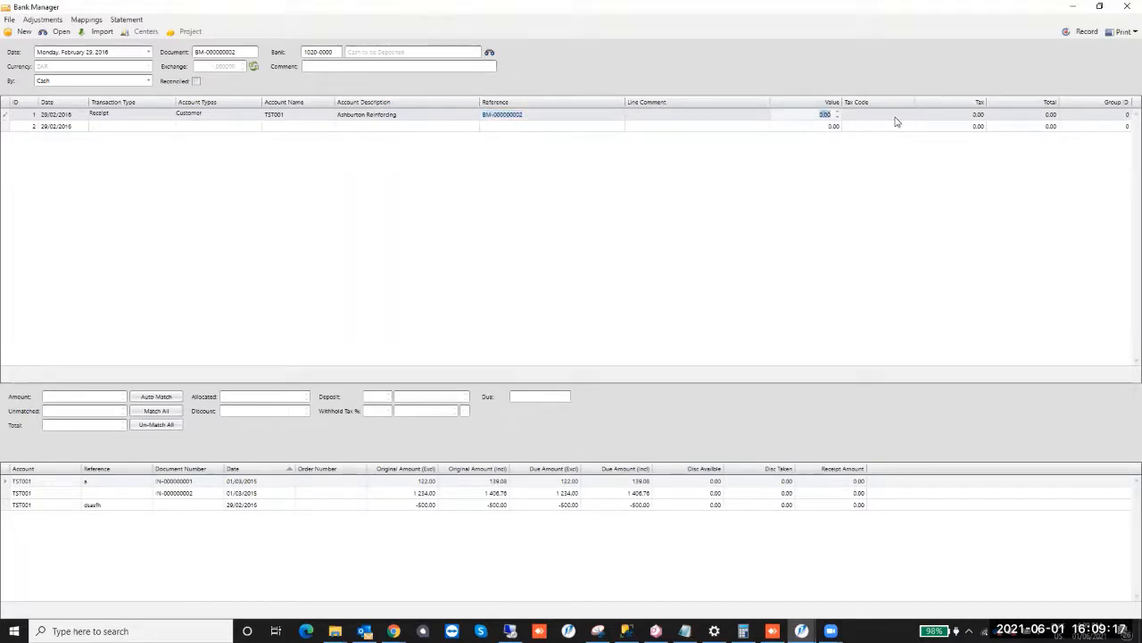
{"action": "type", "text": "50"}
{"action": "left_click", "coordinate": [897, 121]}
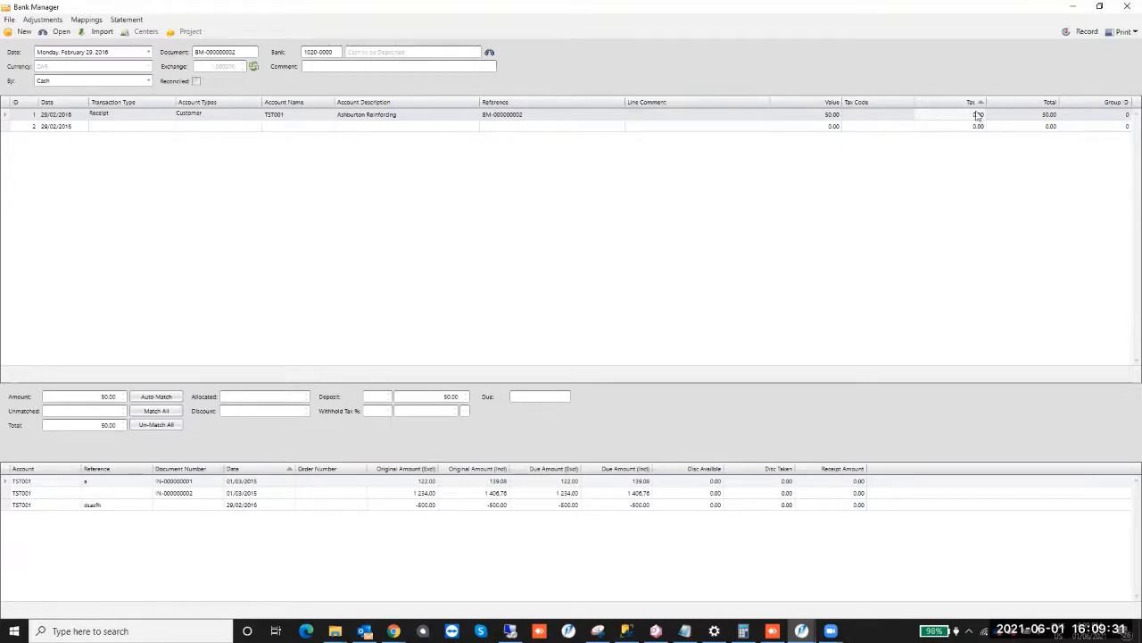
{"action": "key", "text": "Tab"}
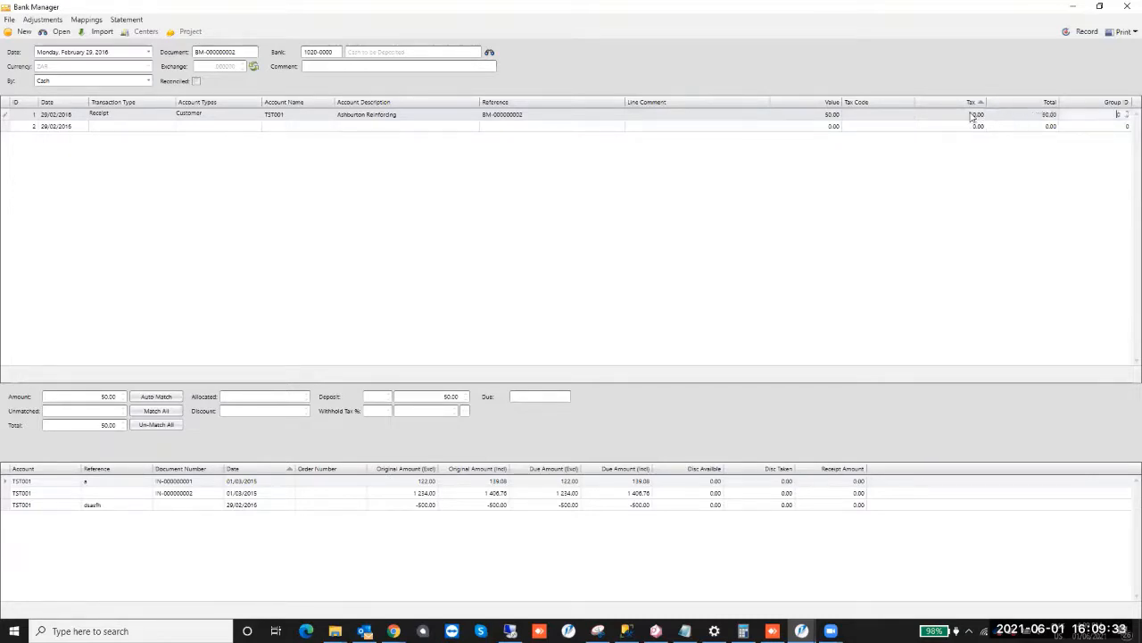
{"action": "left_click", "coordinate": [973, 117]}
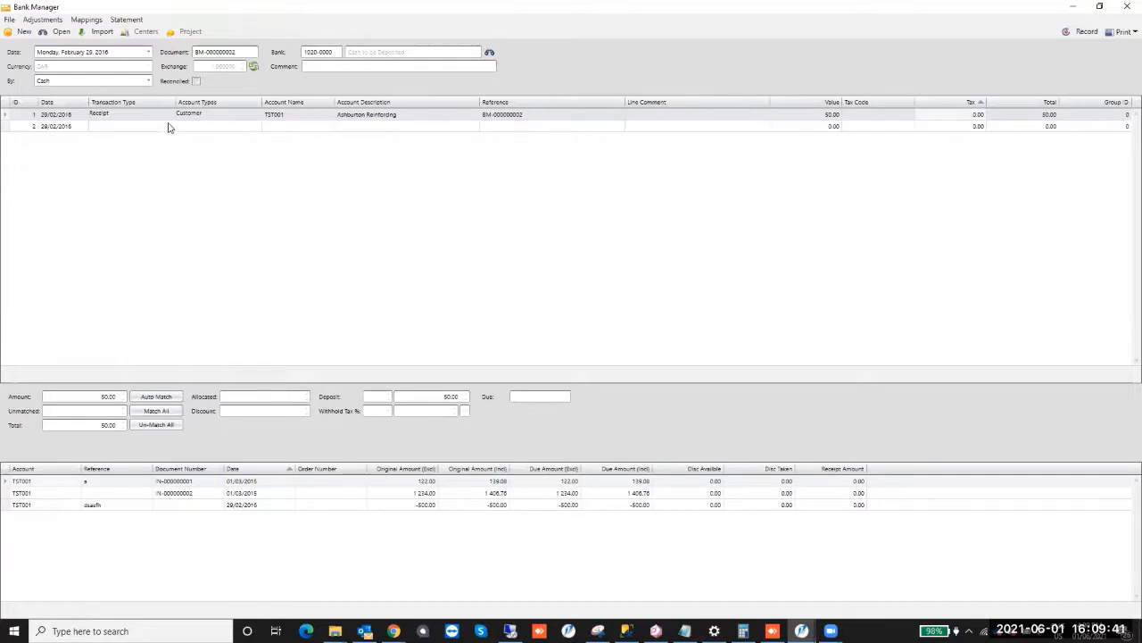
Make the second line a Payment transaction with the account type Vendor.
{"action": "left_click", "coordinate": [125, 126]}
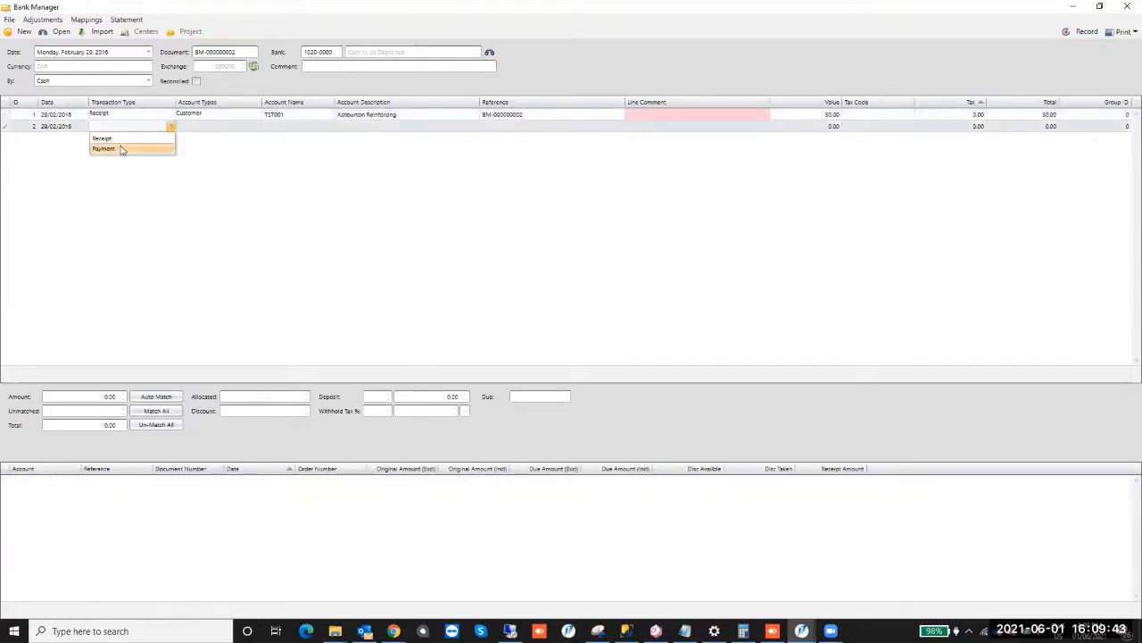
{"action": "left_click", "coordinate": [120, 149]}
{"action": "left_click", "coordinate": [249, 127]}
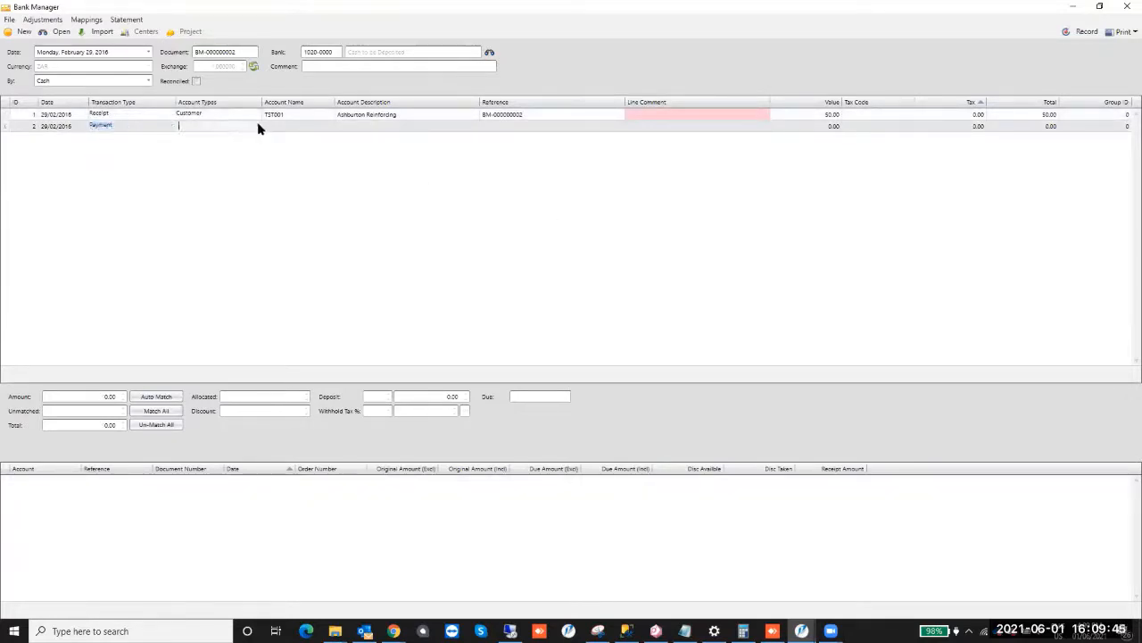
{"action": "left_click", "coordinate": [257, 126]}
{"action": "left_click", "coordinate": [254, 146]}
Assign vendor ACME Novelty to the payment line and set its value to 50.
{"action": "left_click", "coordinate": [326, 130]}
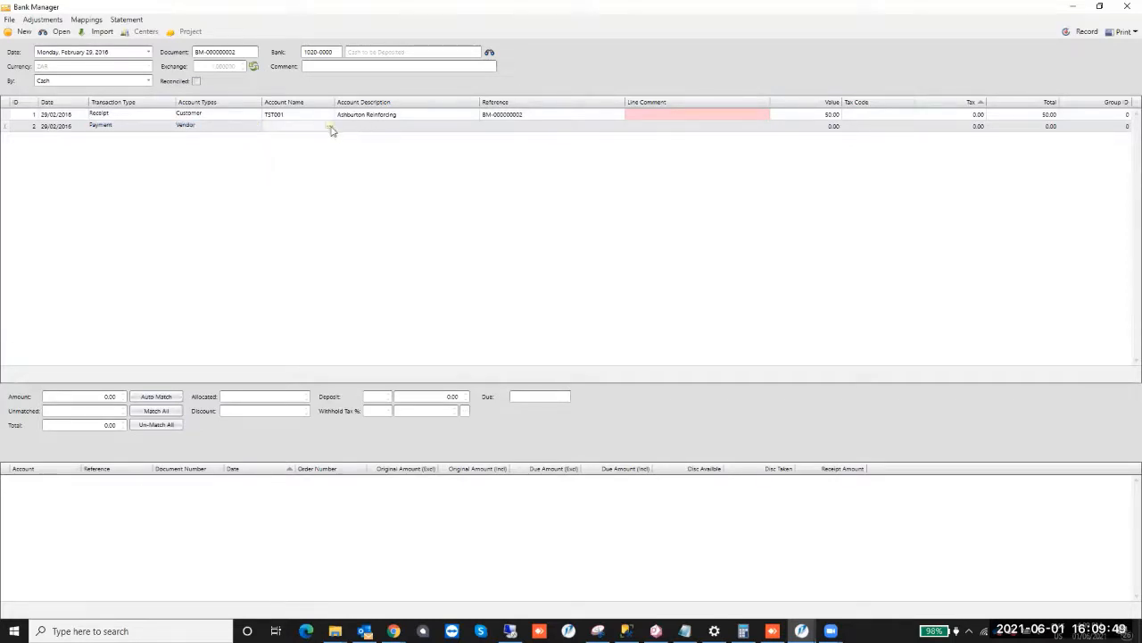
{"action": "left_click", "coordinate": [332, 130]}
{"action": "key", "text": "F4"}
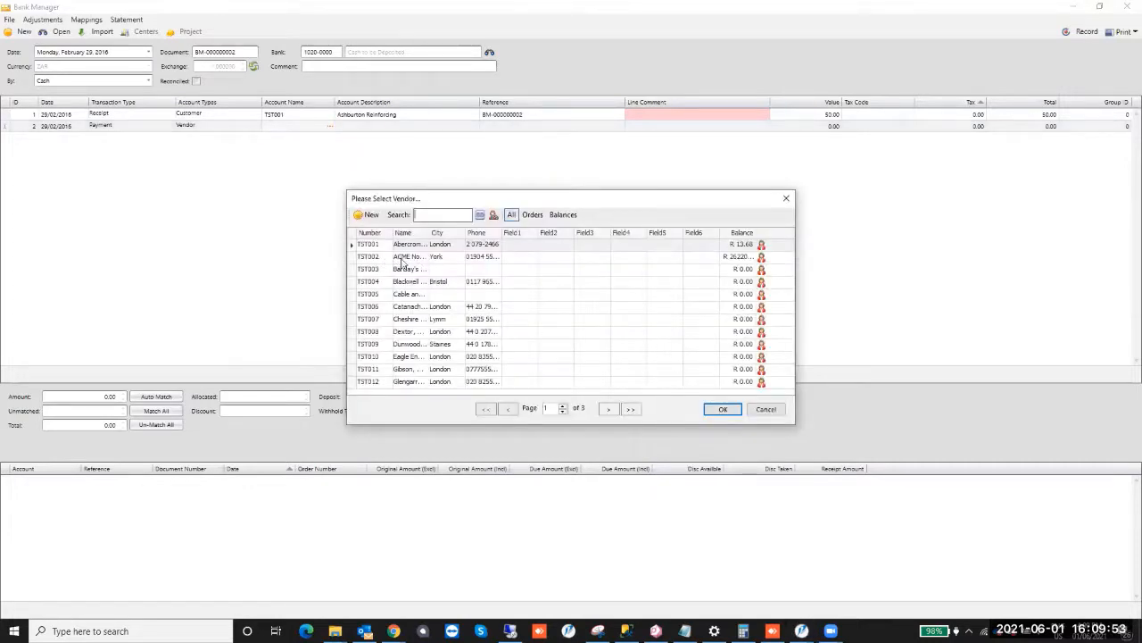
{"action": "left_click", "coordinate": [429, 258]}
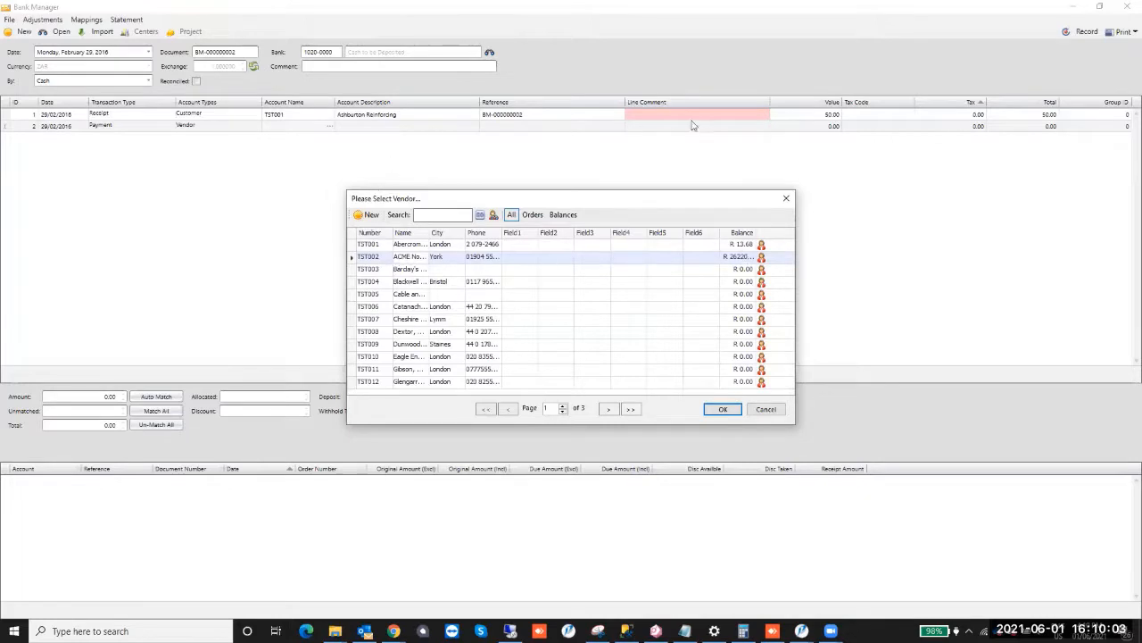
{"action": "key", "text": "Return"}
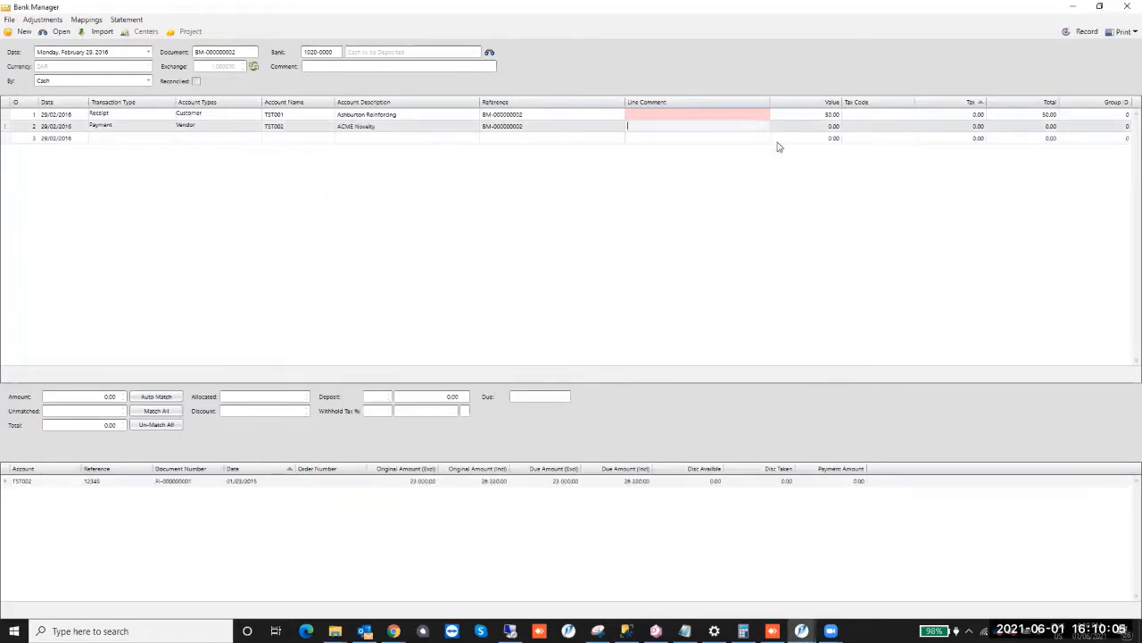
{"action": "key", "text": "Tab"}
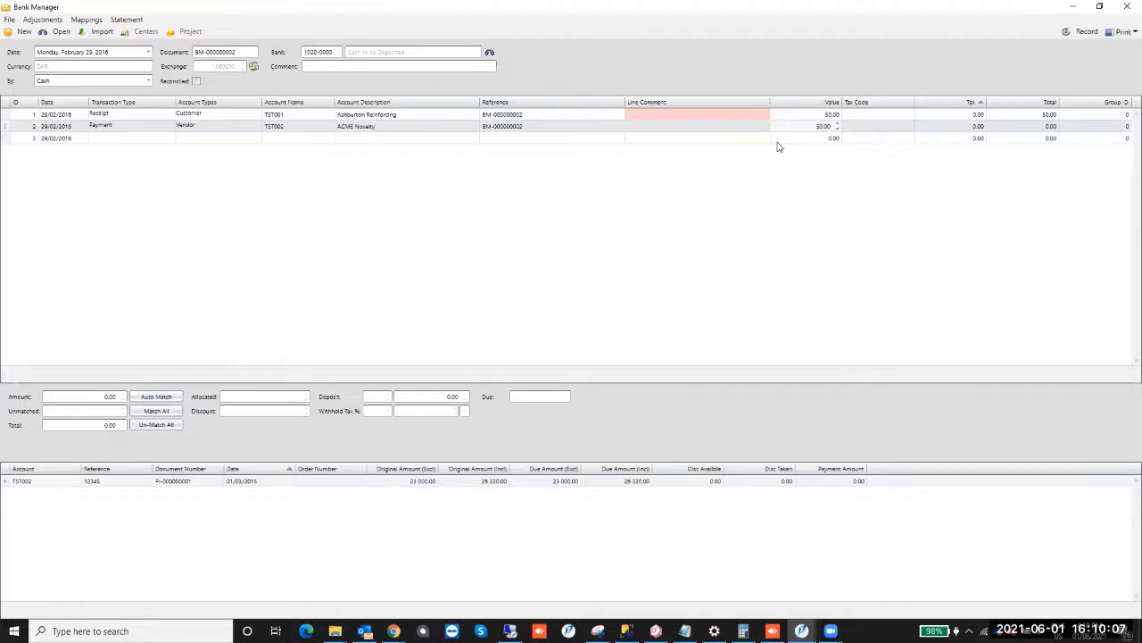
{"action": "type", "text": "50"}
{"action": "key", "text": "Tab"}
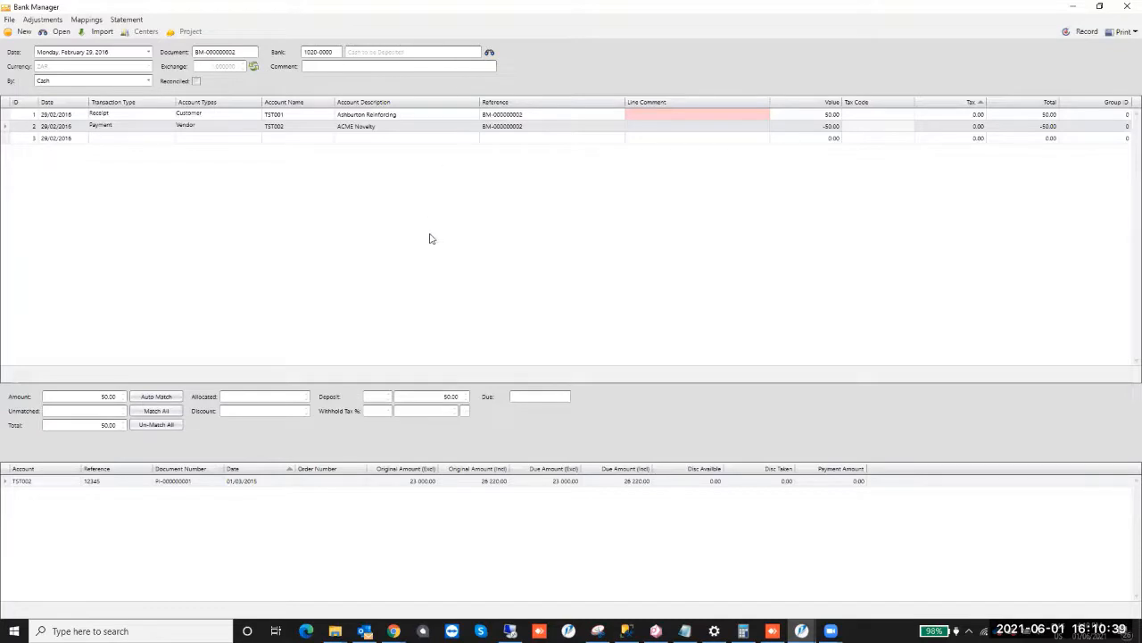
Enter the document comment "Test" and fill it in as the line comment on both the receipt and payment lines.
{"action": "left_click", "coordinate": [340, 65]}
{"action": "type", "text": "Tes"}
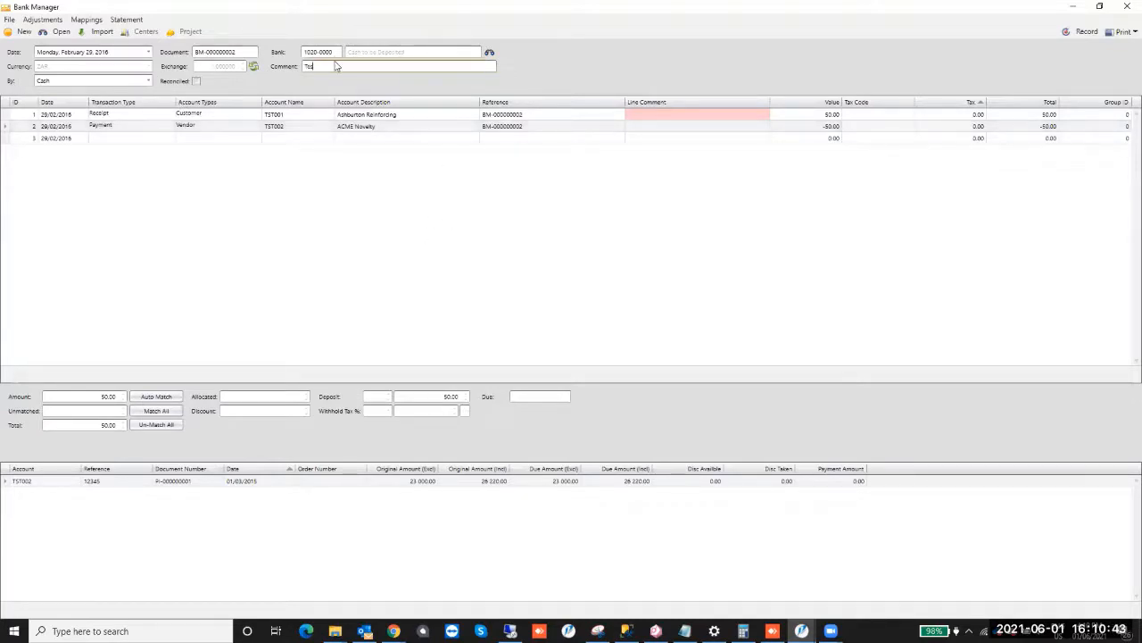
{"action": "type", "text": "t"}
{"action": "key", "text": "Tab"}
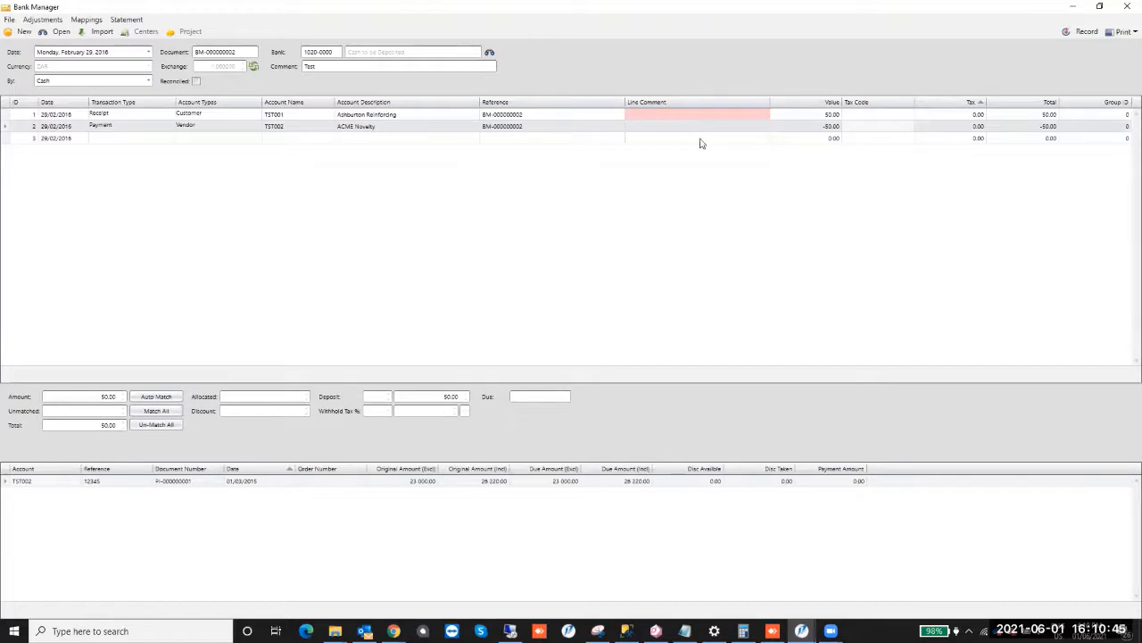
{"action": "left_click", "coordinate": [704, 115]}
{"action": "left_click", "coordinate": [705, 126]}
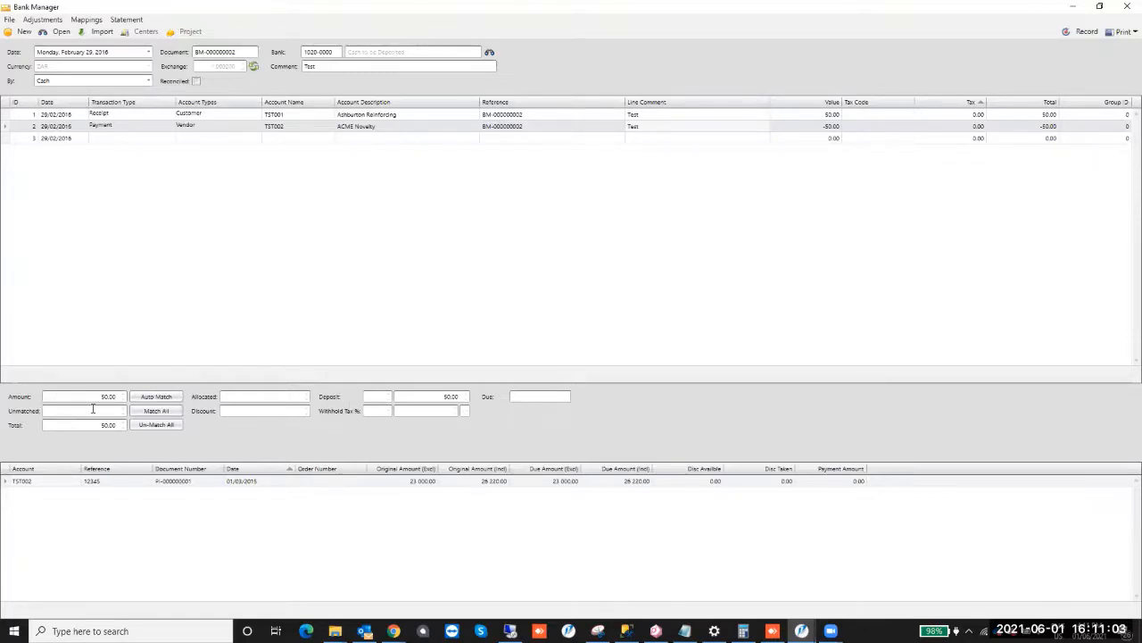
{"action": "left_click", "coordinate": [156, 411]}
{"action": "left_click", "coordinate": [118, 398]}
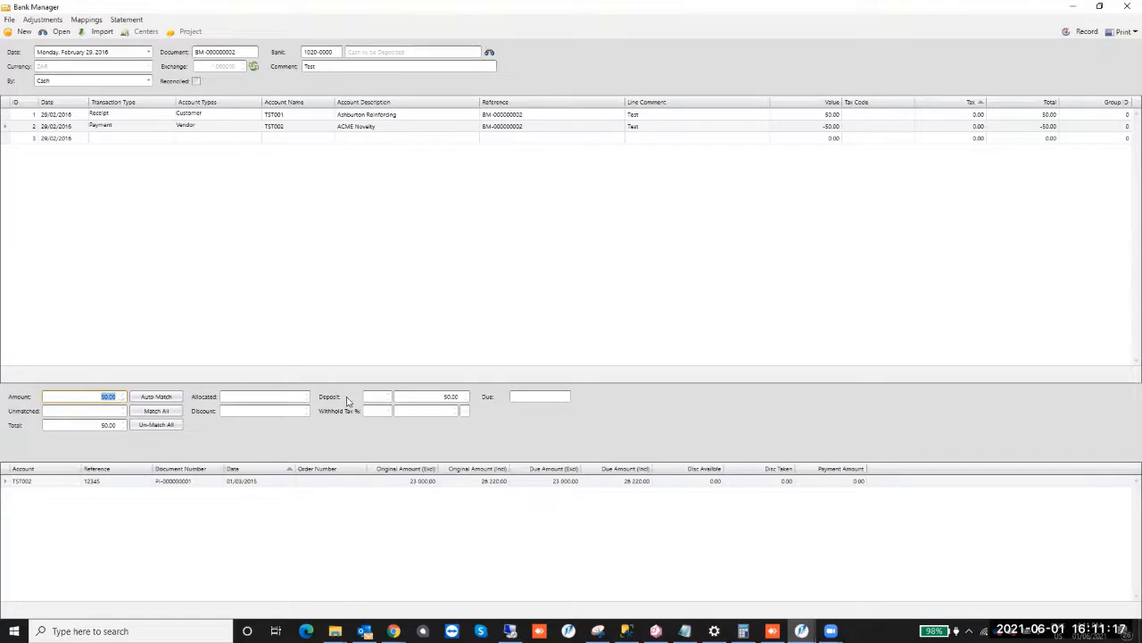
{"action": "left_click", "coordinate": [419, 398]}
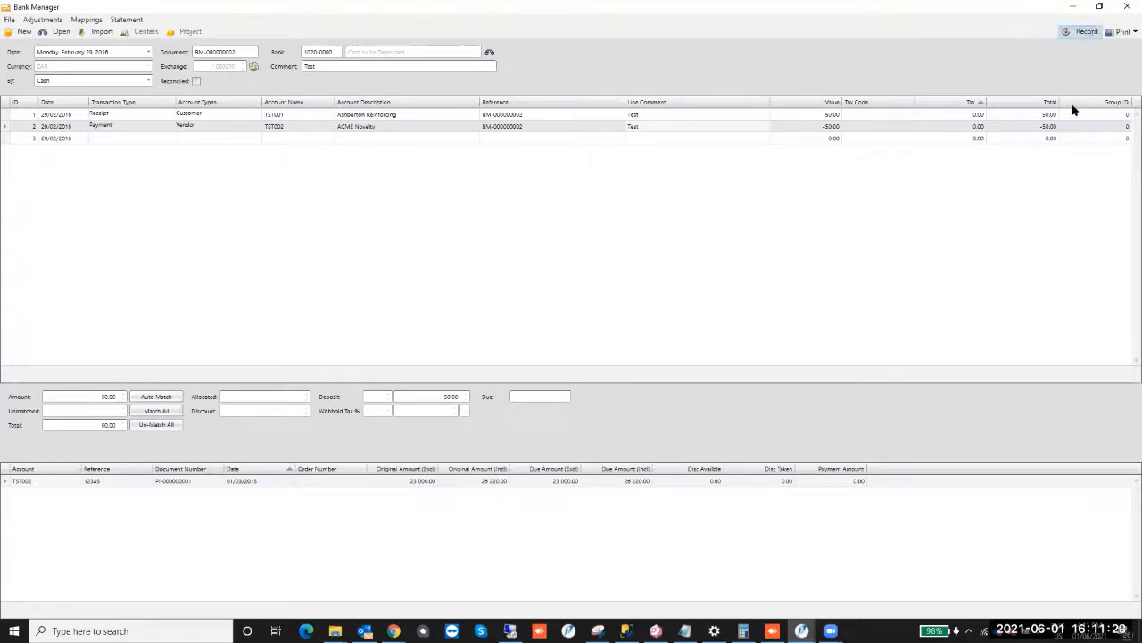
Record the Bank Manager document, agreeing to apply the unallocated receipt balance to deposits.
{"action": "left_click", "coordinate": [1084, 33]}
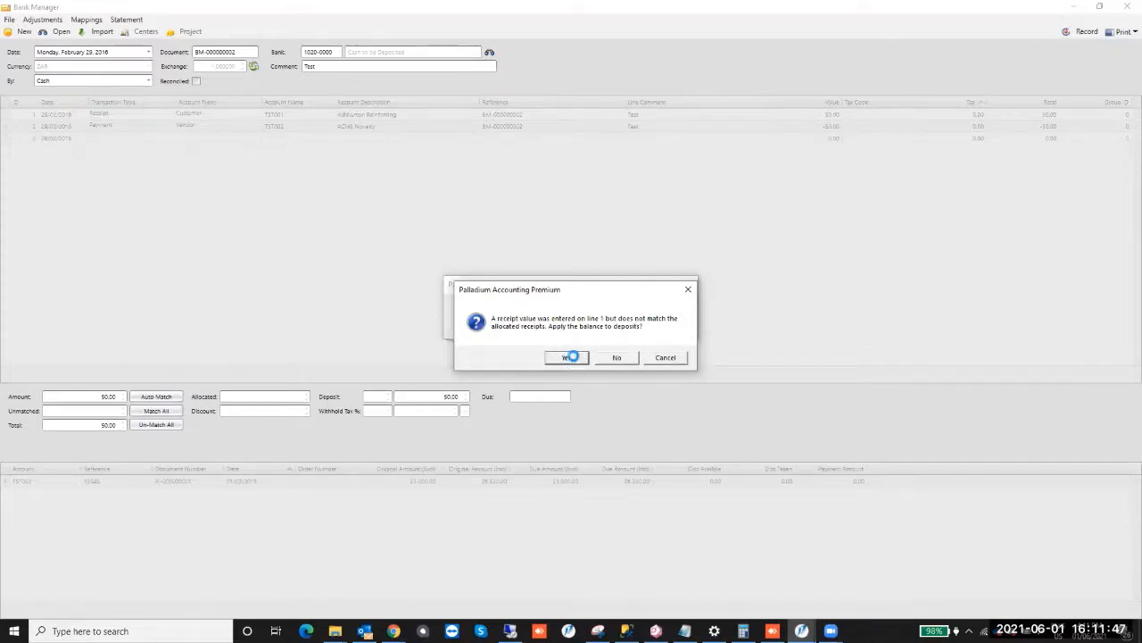
{"action": "left_click", "coordinate": [575, 358]}
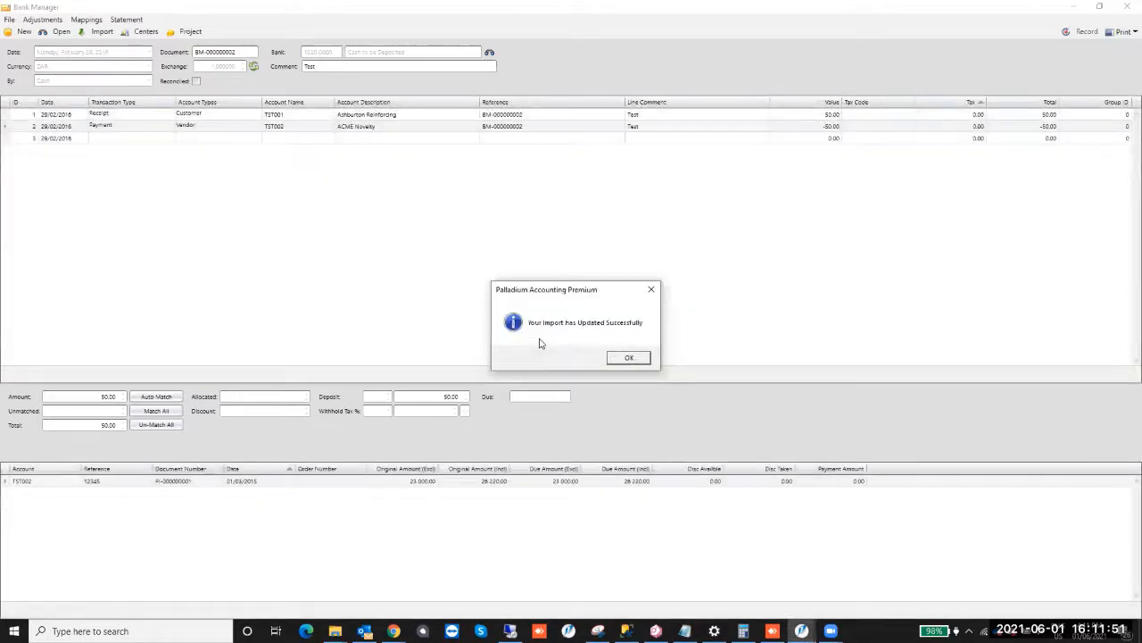
{"action": "left_click", "coordinate": [629, 358]}
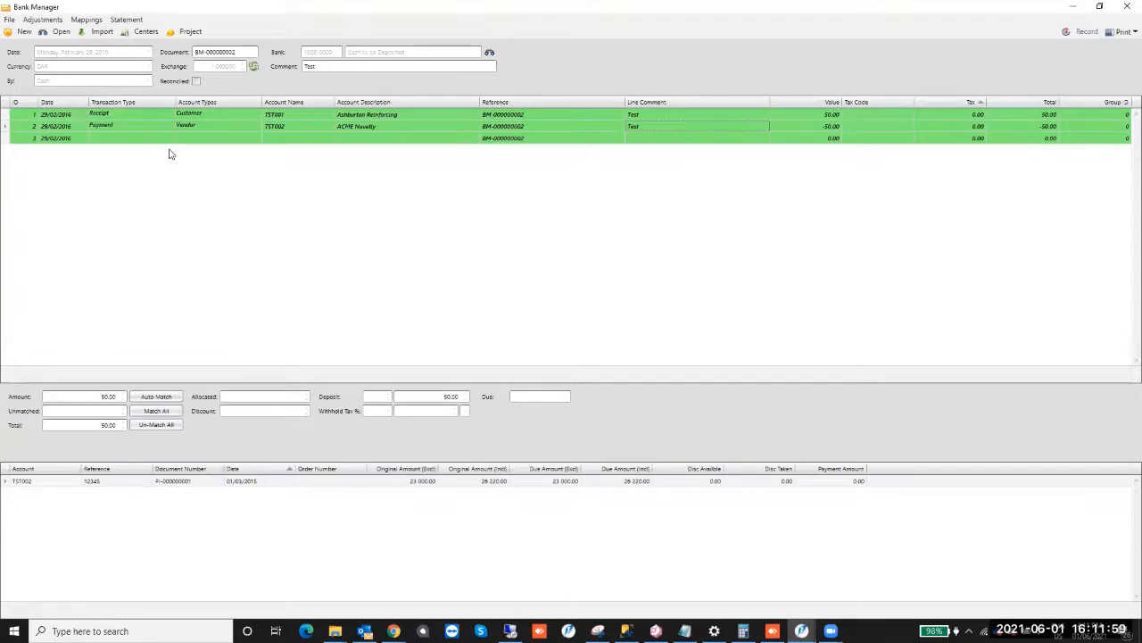
Return to the main Palladium window and launch the Cash Book from the Business module.
{"action": "left_click", "coordinate": [5, 136]}
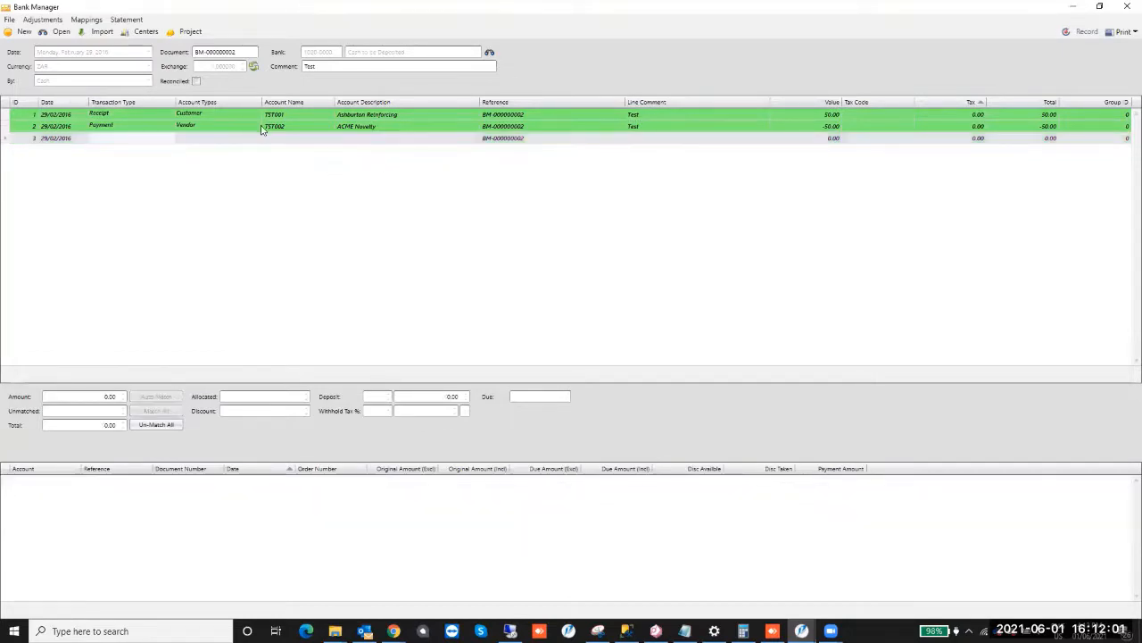
{"action": "key", "text": "alt"}
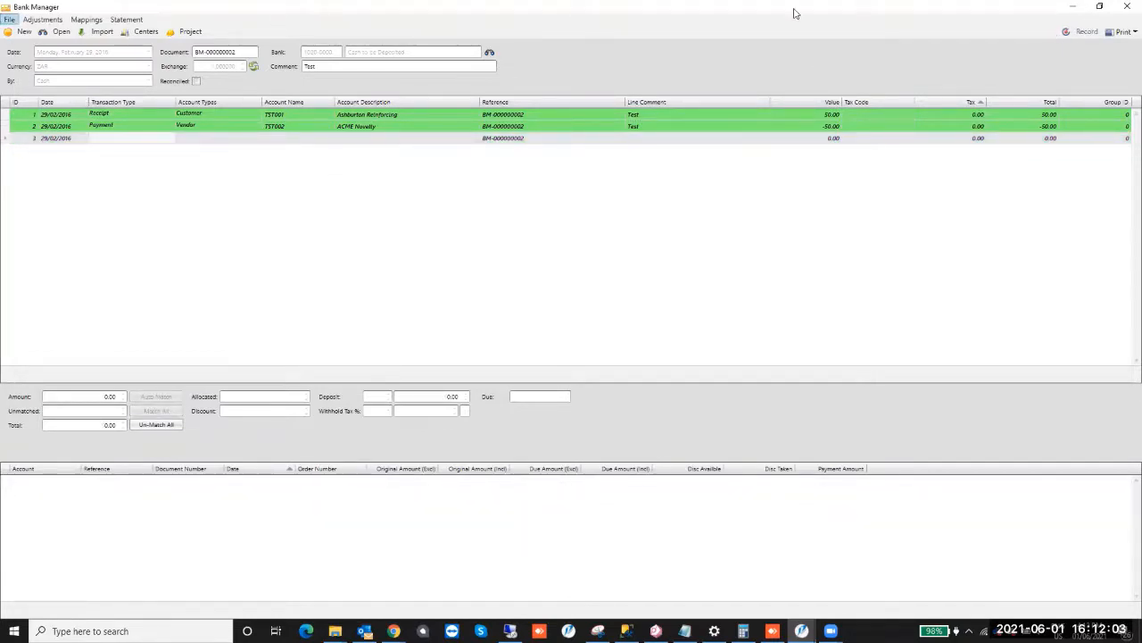
{"action": "key", "text": "Escape"}
{"action": "left_click", "coordinate": [167, 98]}
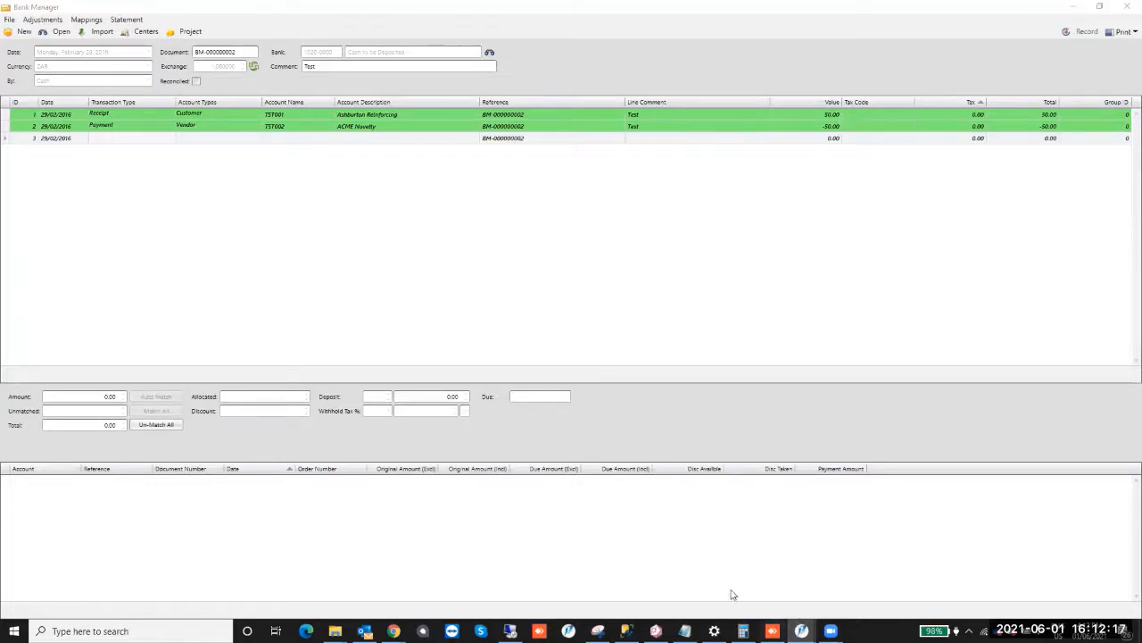
Bring the Cash Book's bank selection window to the front and open the session for Cash to be Deposited.
{"action": "mouse_move", "coordinate": [802, 631]}
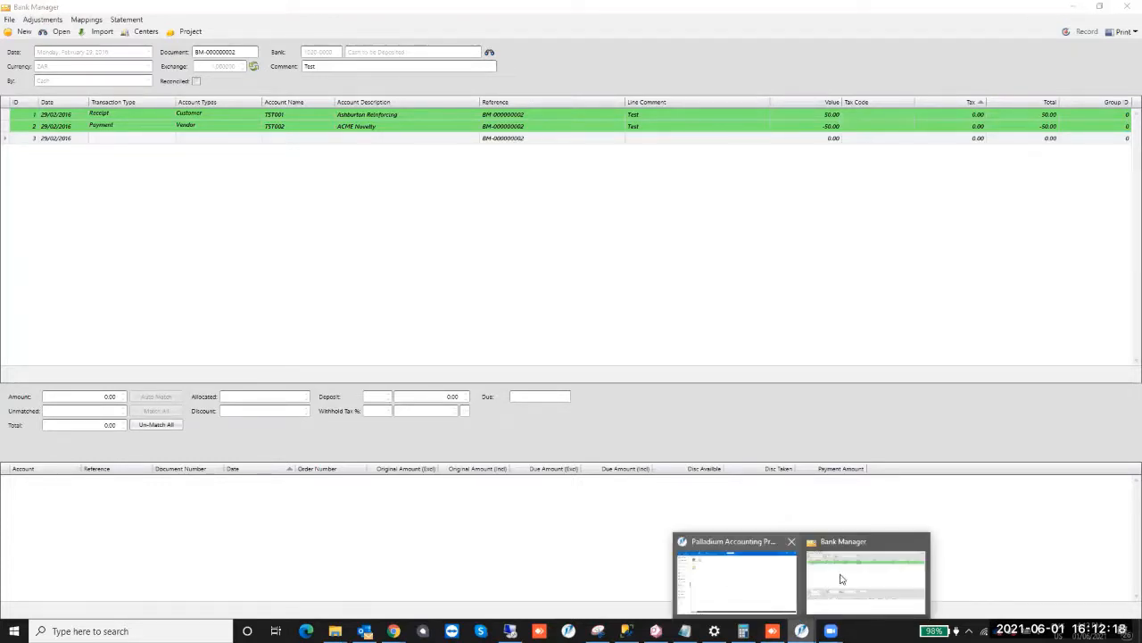
{"action": "left_click", "coordinate": [779, 610]}
{"action": "left_click", "coordinate": [801, 631]}
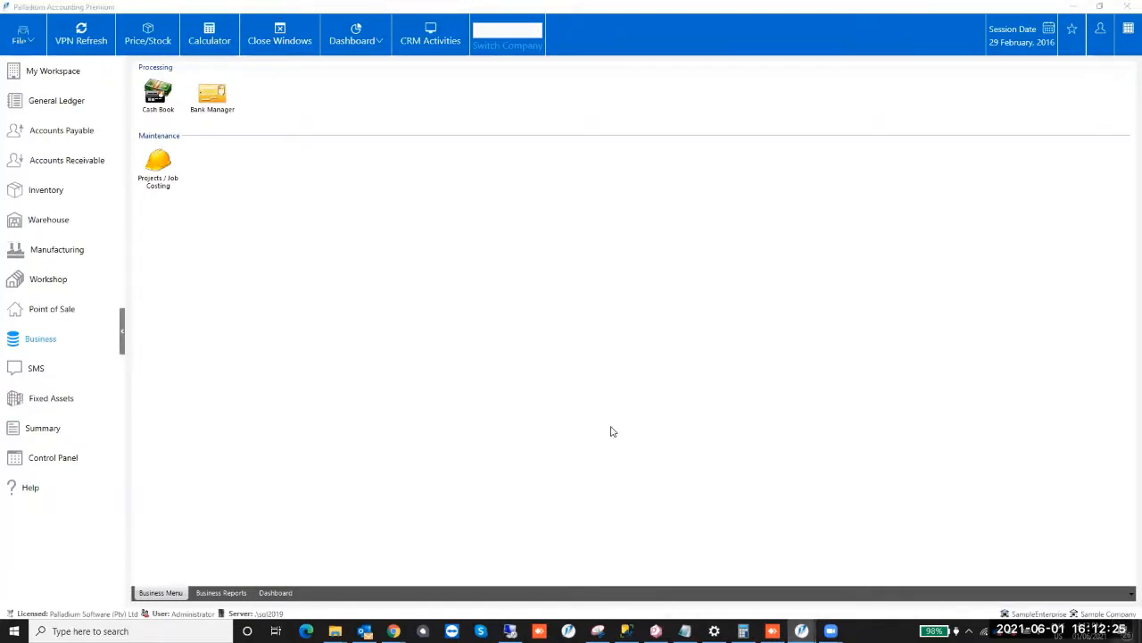
{"action": "key", "text": "alt+Tab"}
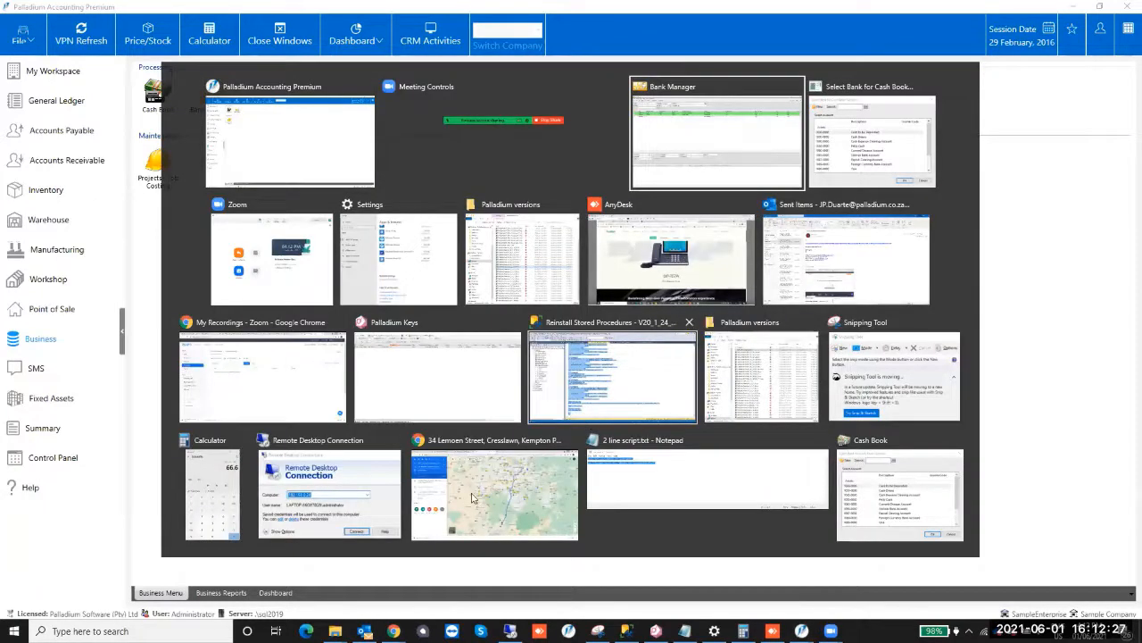
{"action": "key", "text": "alt+Tab"}
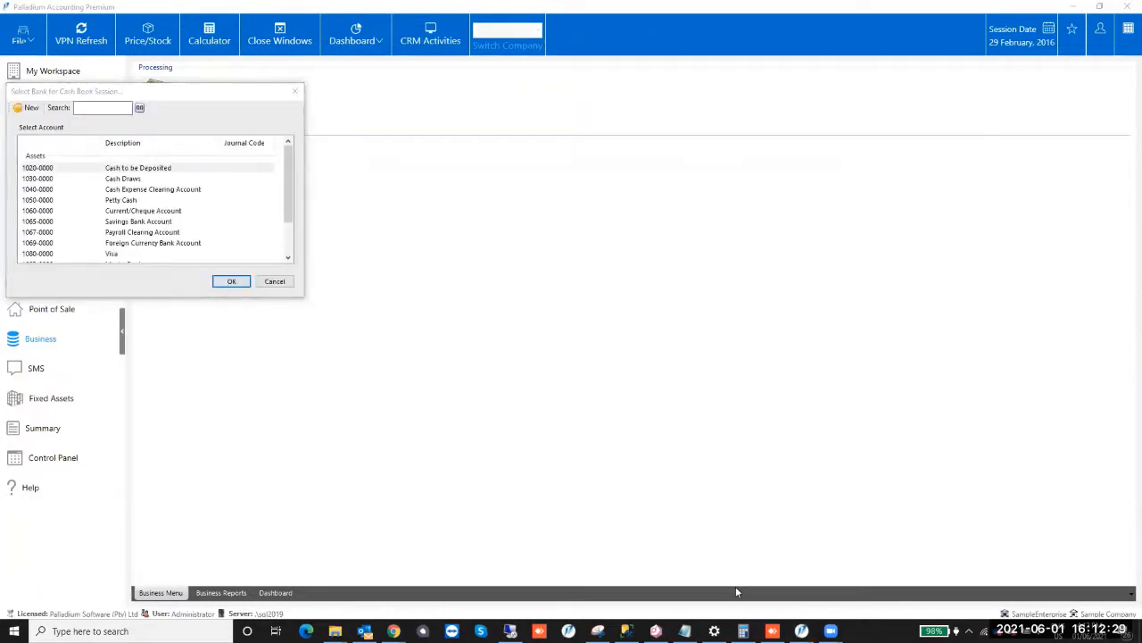
{"action": "key", "text": "alt+Tab"}
{"action": "key", "text": "alt+Tab"}
{"action": "key", "text": "alt+Tab"}
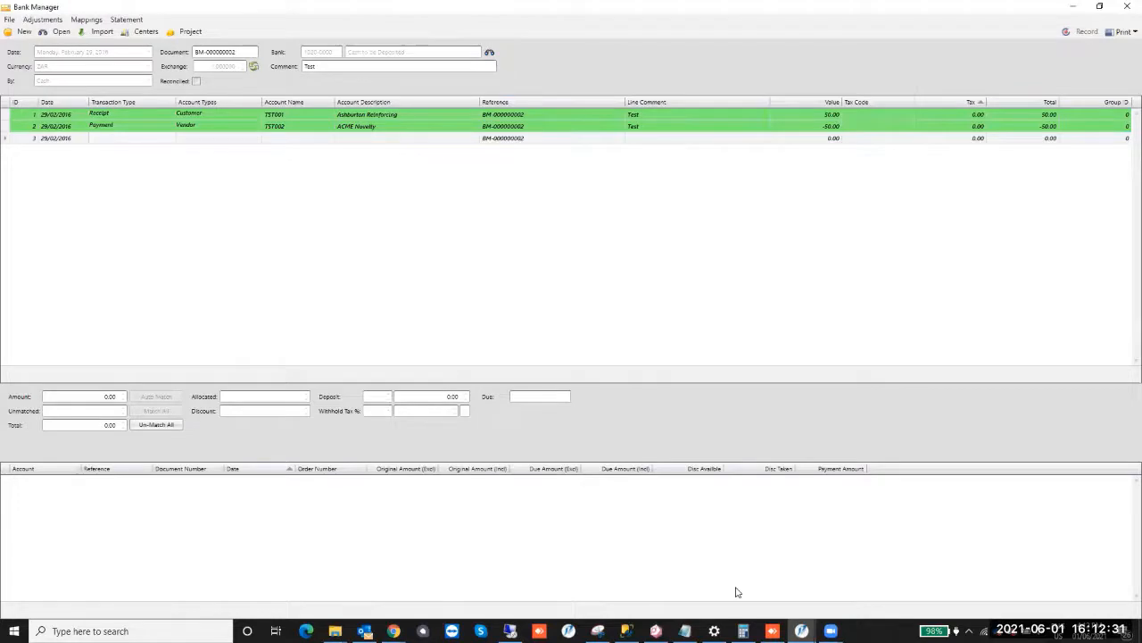
{"action": "left_click", "coordinate": [2, 207]}
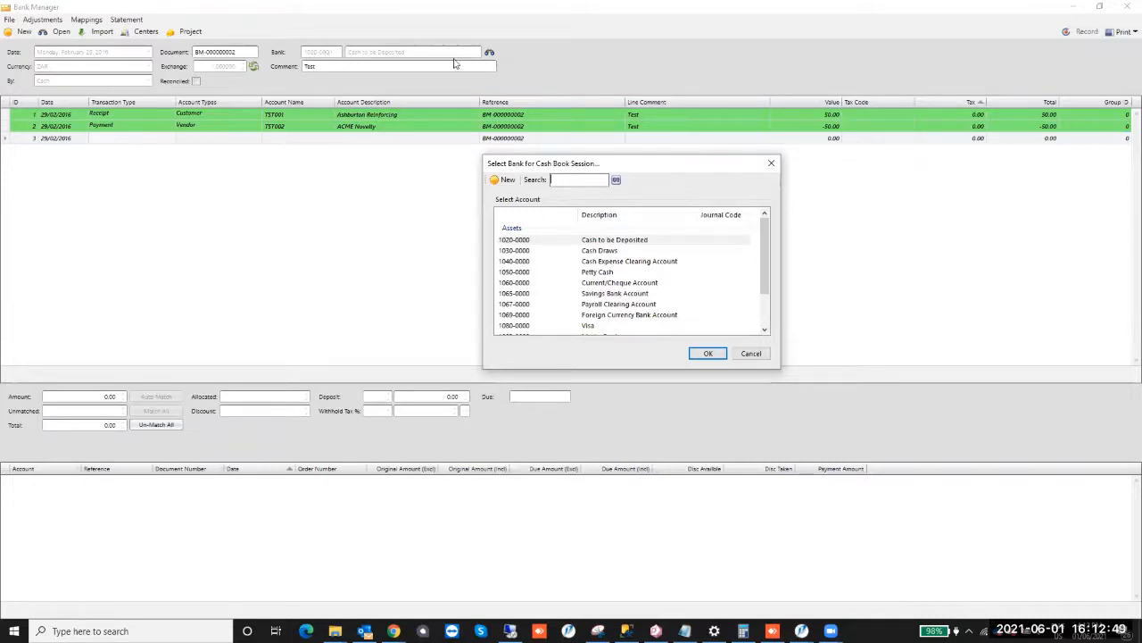
{"action": "left_click", "coordinate": [535, 241]}
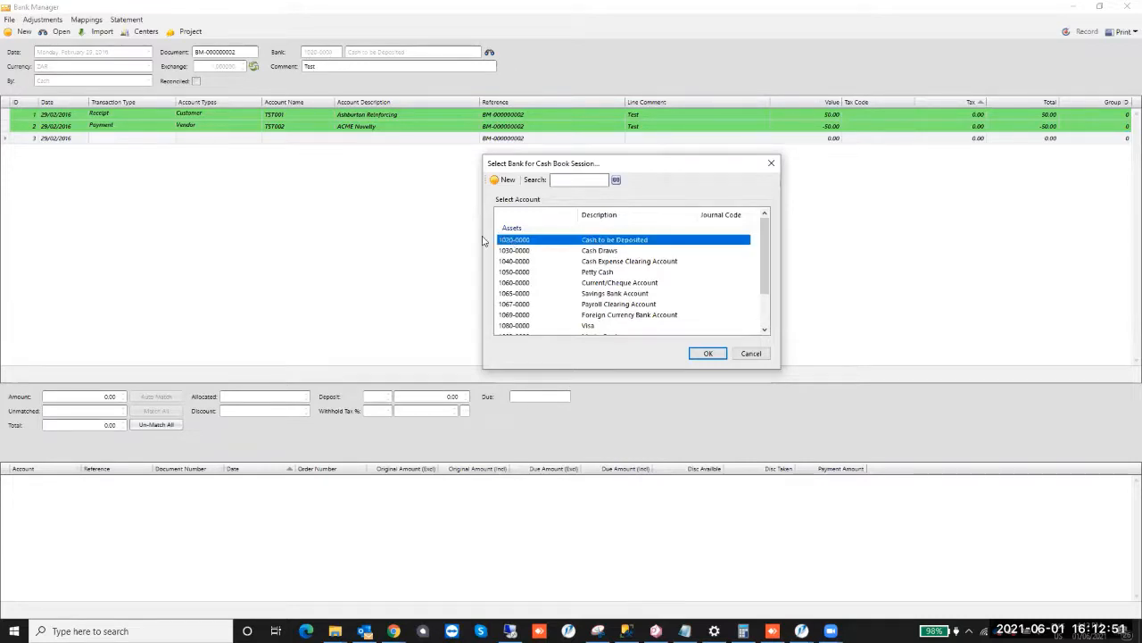
{"action": "double_click", "coordinate": [611, 241]}
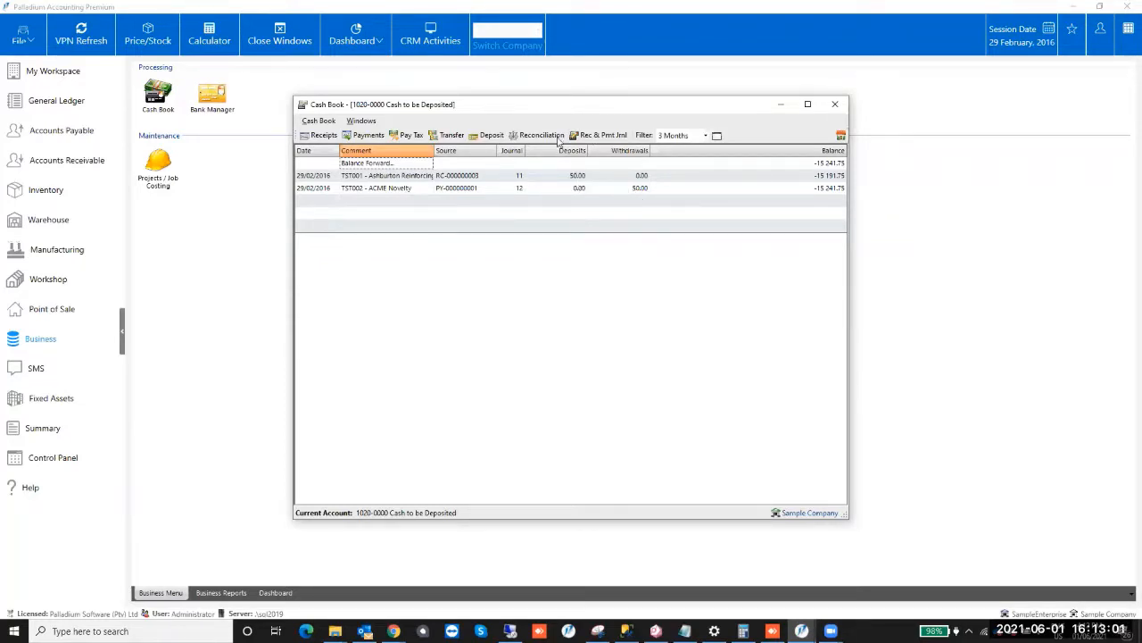
Examine the source numbers, deposit and withdrawal amounts, and balances of the posted receipt and payment in the Cash Book.
{"action": "left_click", "coordinate": [452, 179]}
{"action": "left_click", "coordinate": [451, 177]}
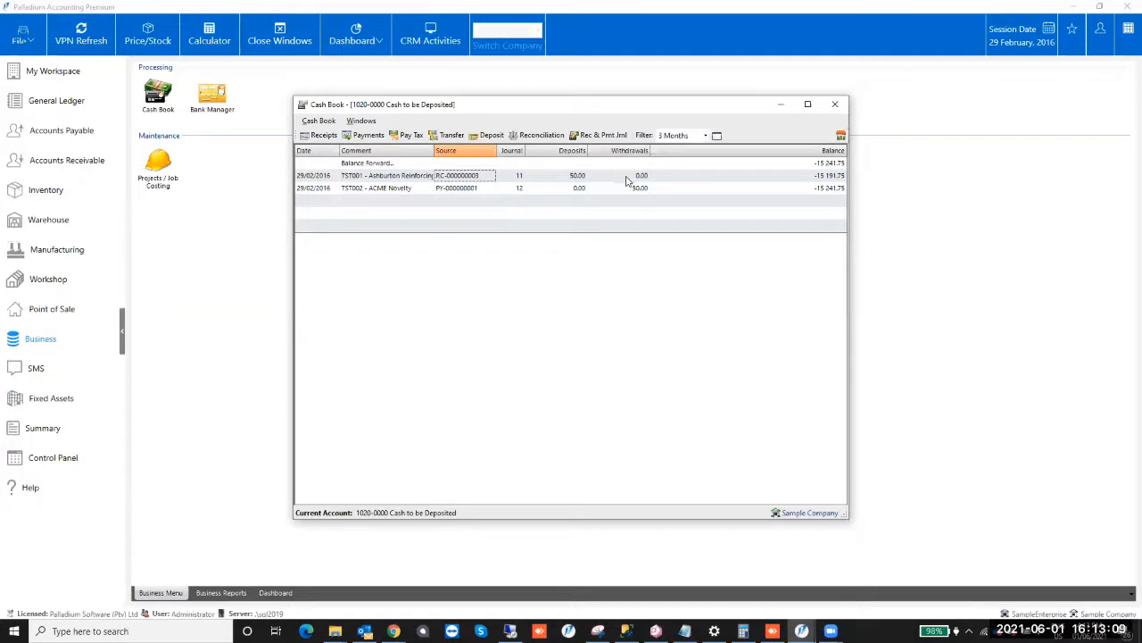
{"action": "left_click", "coordinate": [393, 202]}
{"action": "left_click", "coordinate": [463, 189]}
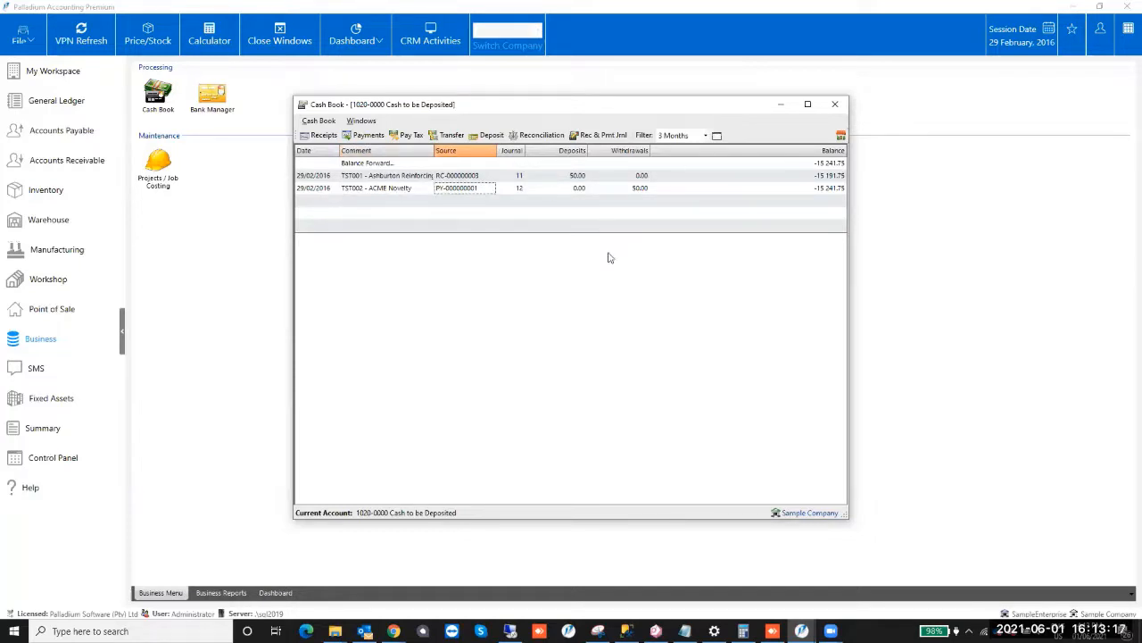
{"action": "left_click", "coordinate": [622, 189]}
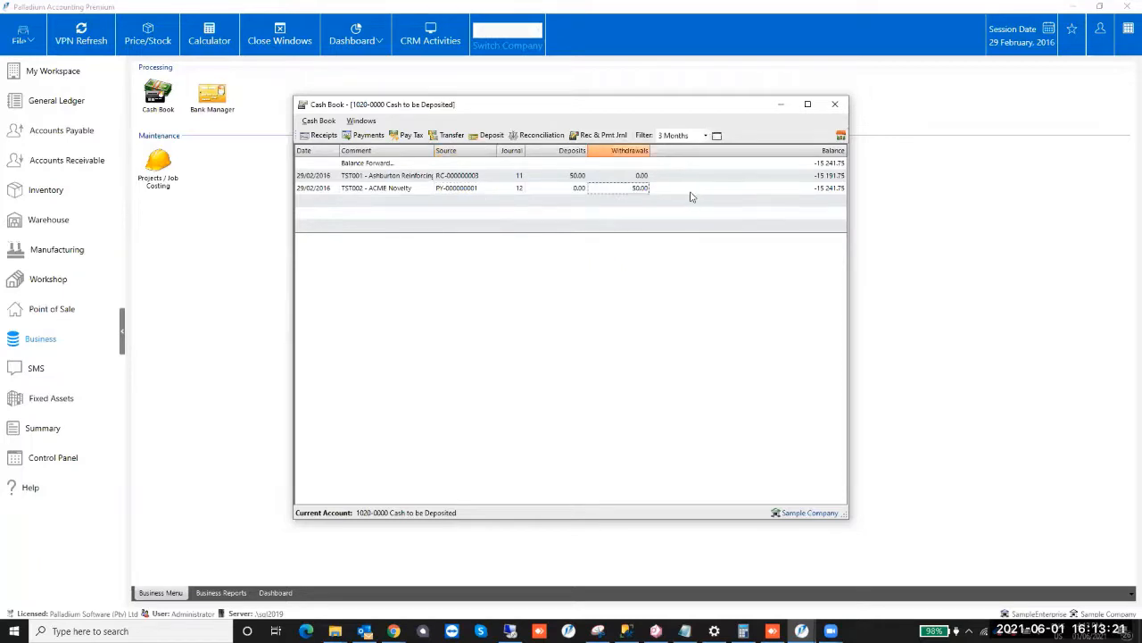
{"action": "key", "text": "Tab"}
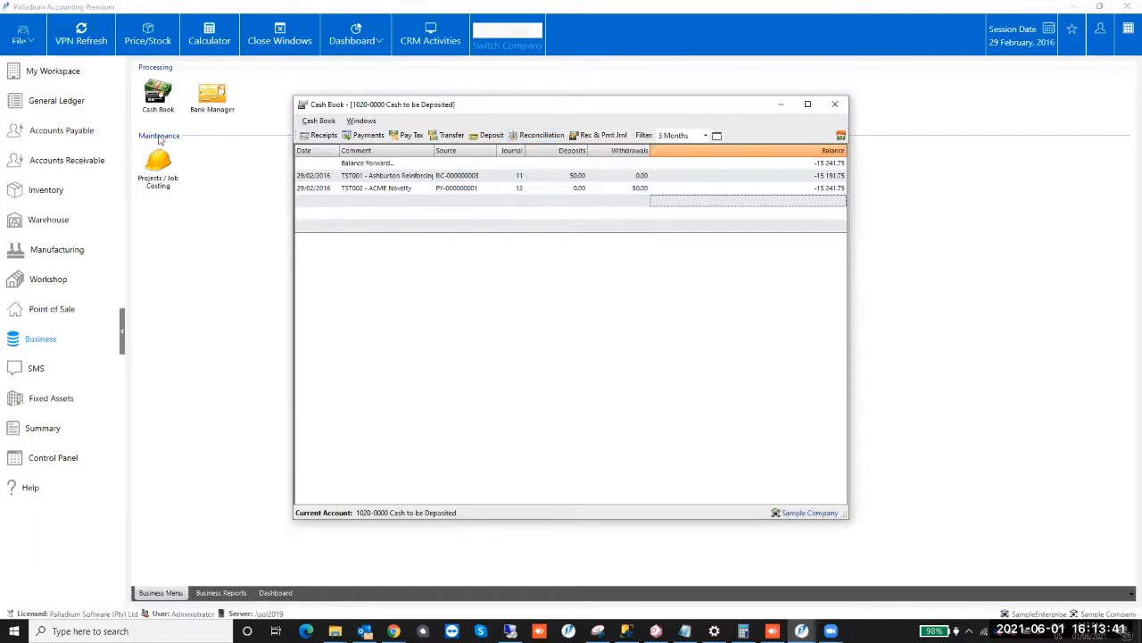
{"action": "left_click", "coordinate": [52, 136]}
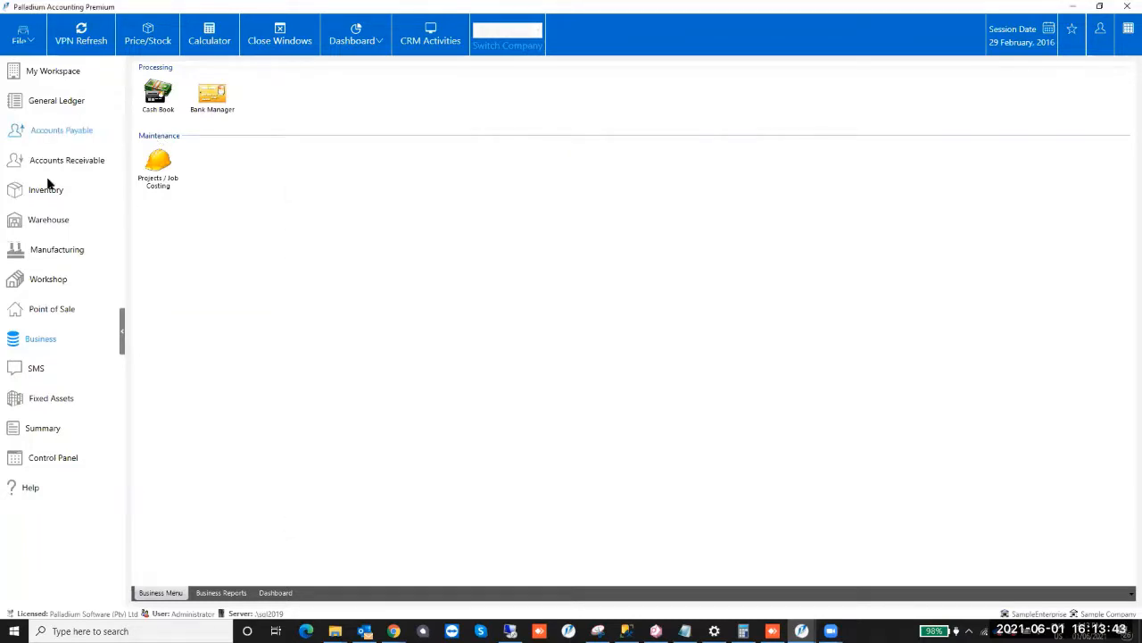
{"action": "left_click", "coordinate": [41, 107]}
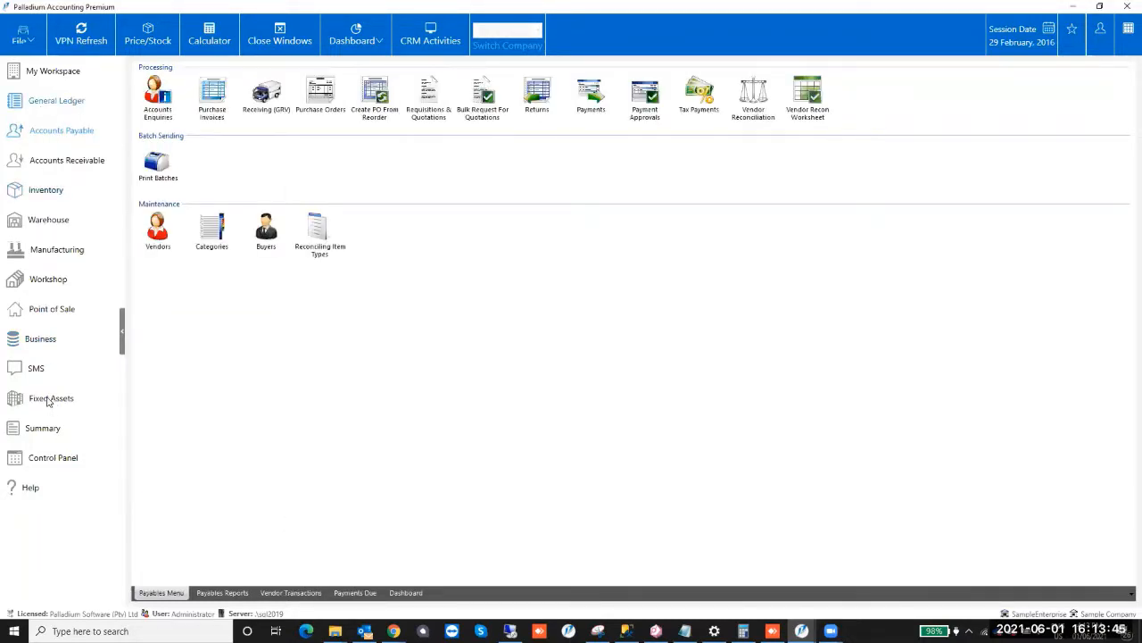
{"action": "left_click", "coordinate": [41, 340]}
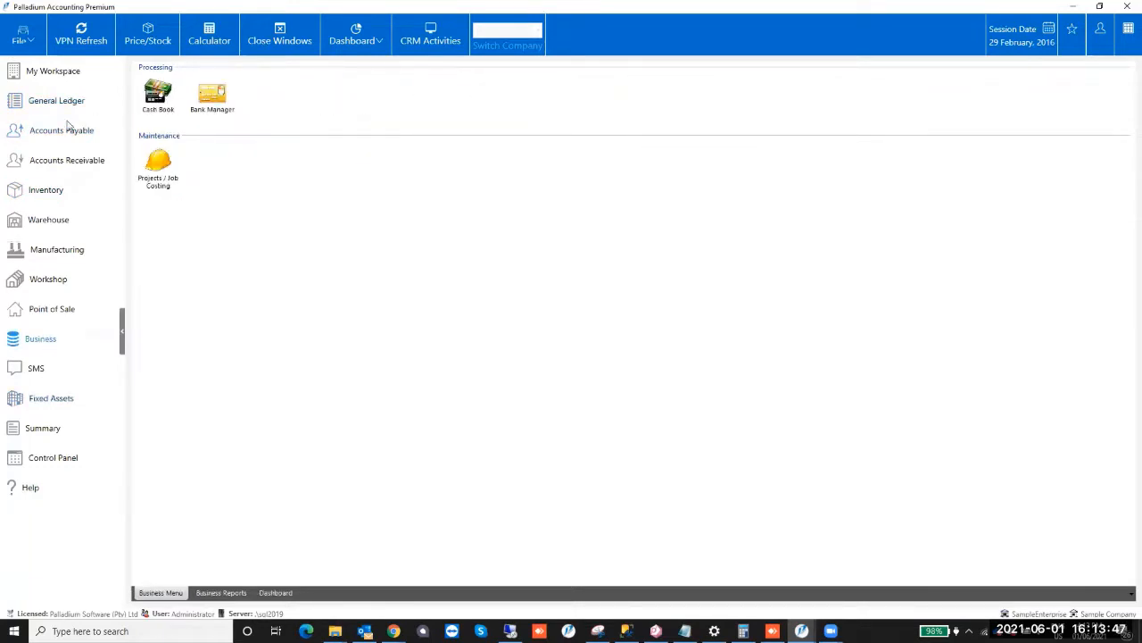
{"action": "left_click", "coordinate": [594, 288]}
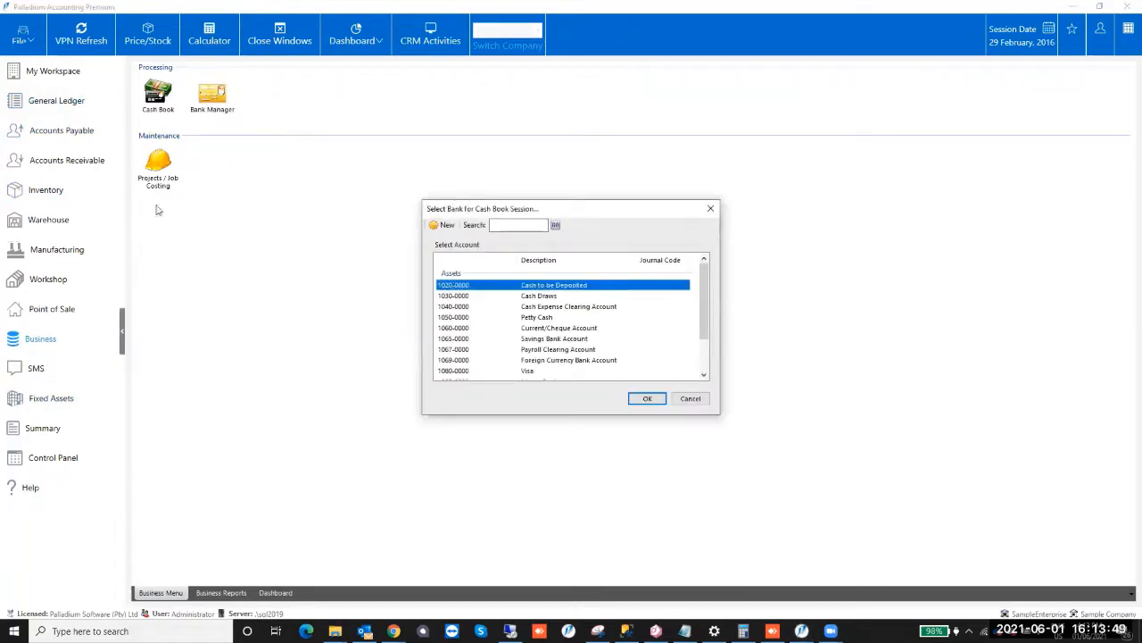
Open the General Ledger module, and restore and move the main Palladium window down so the Cash Book session shows behind it.
{"action": "left_click", "coordinate": [62, 105]}
{"action": "left_click", "coordinate": [274, 39]}
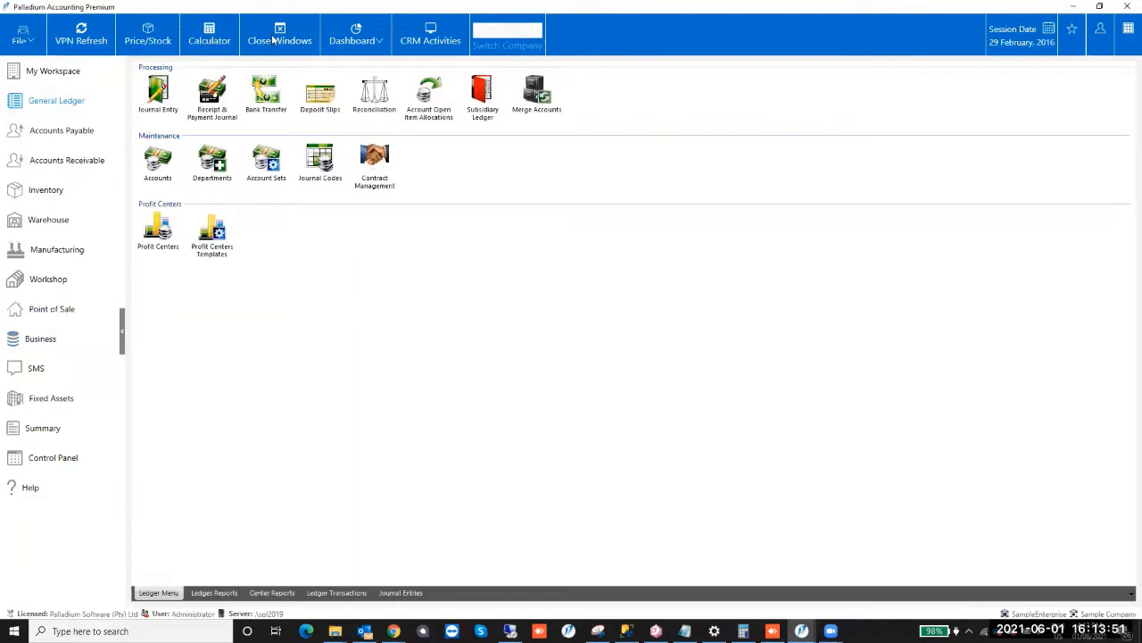
{"action": "left_click_drag", "start_coordinate": [521, 5], "coordinate": [575, 281]}
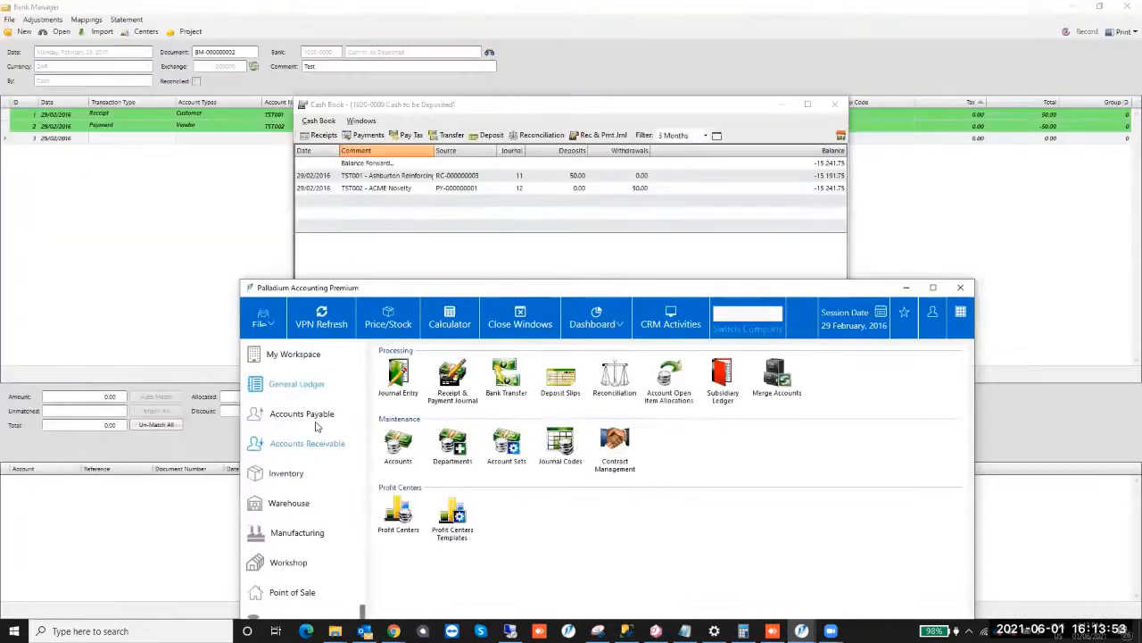
Select General Ledger's Reconciliation function and try to start a reconciliation from the Cash to be Deposited Cash Book session.
{"action": "left_click", "coordinate": [348, 418]}
{"action": "left_click", "coordinate": [614, 383]}
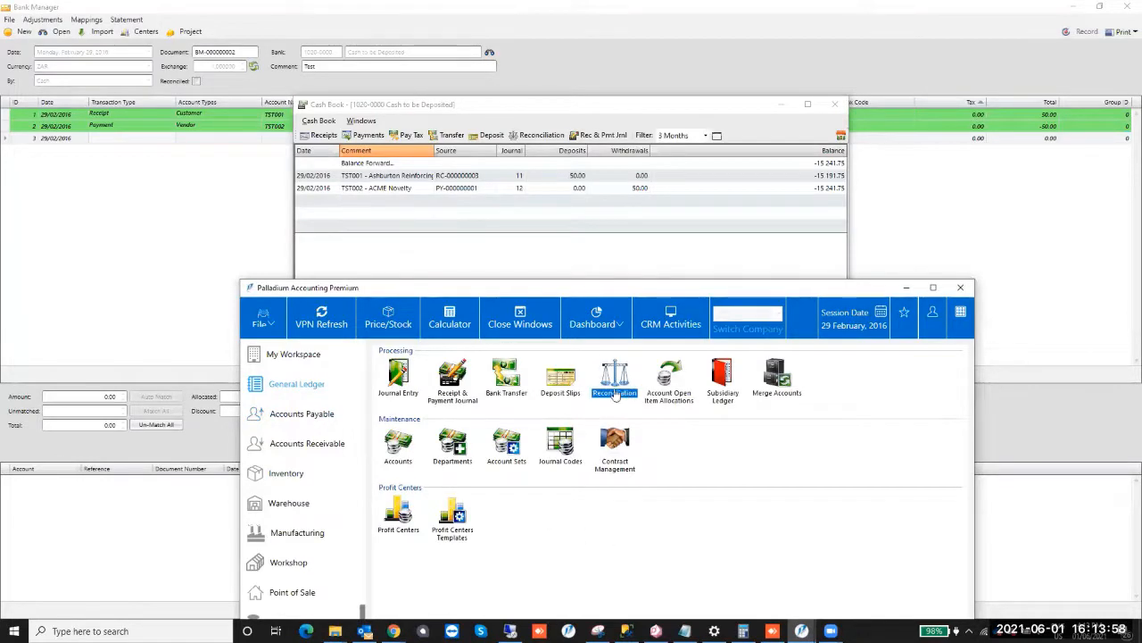
{"action": "left_click", "coordinate": [542, 136]}
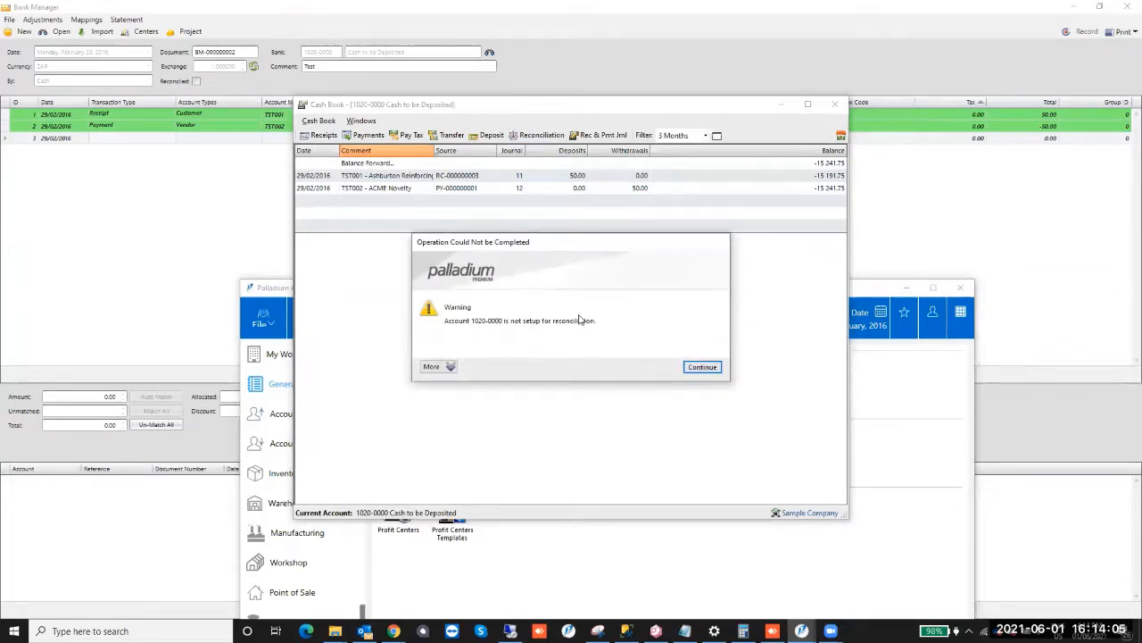
{"action": "left_click", "coordinate": [705, 367]}
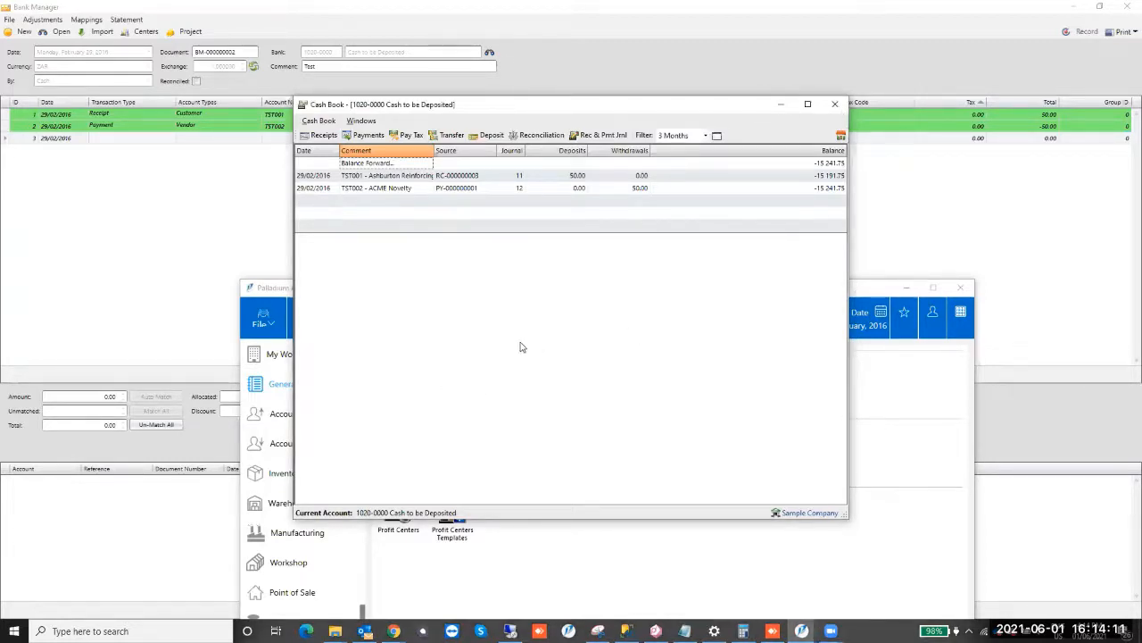
Check the accounts offered by General Ledger's Account Reconciliation, and close the reconciliation and the Cash to be Deposited Cash Book session.
{"action": "left_click", "coordinate": [879, 529]}
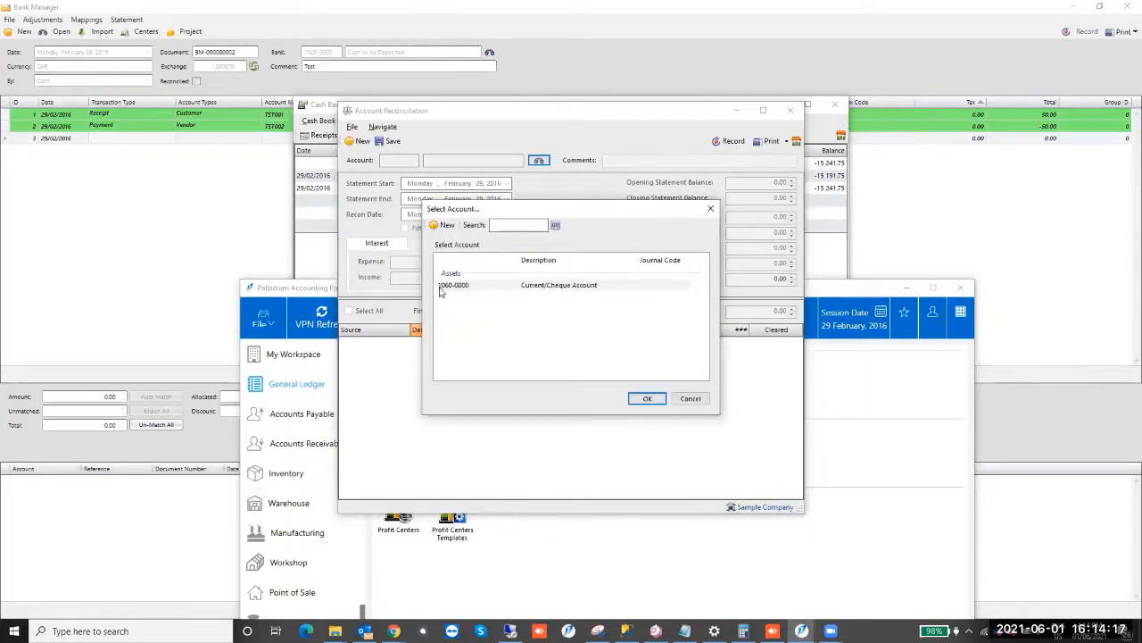
{"action": "double_click", "coordinate": [440, 288]}
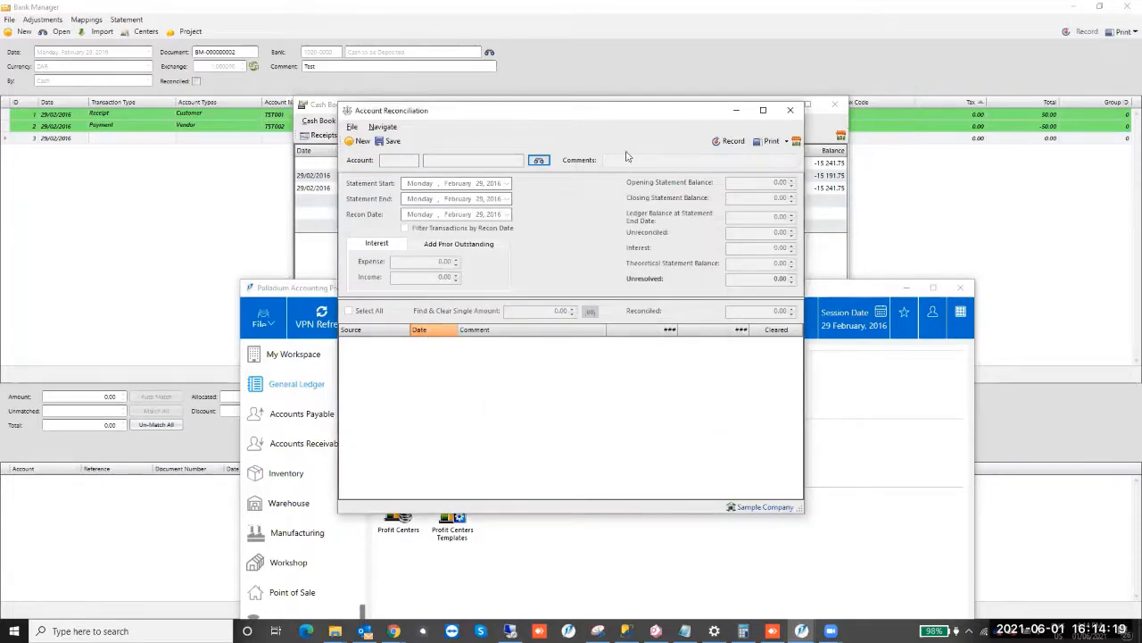
{"action": "left_click", "coordinate": [790, 110]}
{"action": "left_click", "coordinate": [828, 106]}
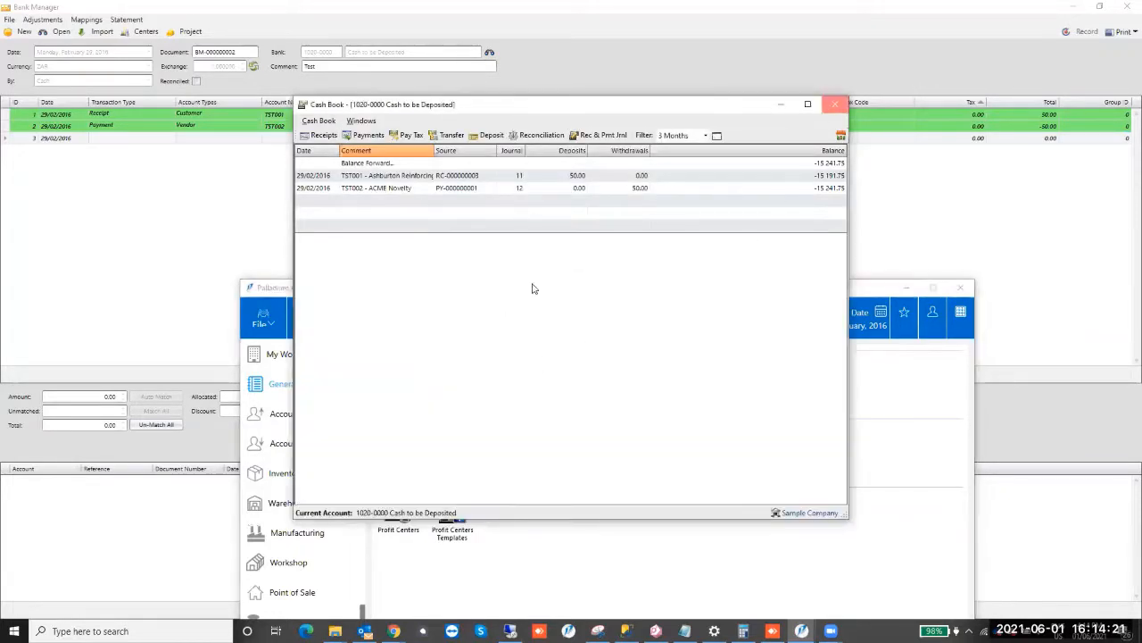
Move the main window up and open a Cash Book session for the Current/Cheque Account, finding it by searching for 1060.
{"action": "left_click_drag", "start_coordinate": [534, 289], "coordinate": [527, 128]}
{"action": "left_click", "coordinate": [279, 580]}
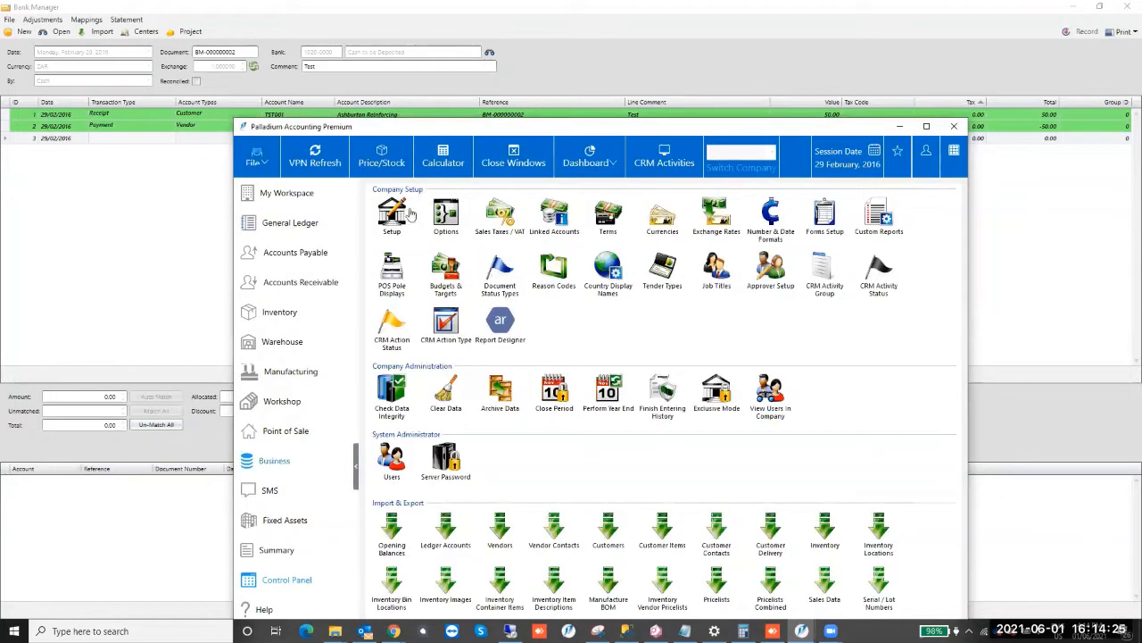
{"action": "left_click", "coordinate": [396, 221]}
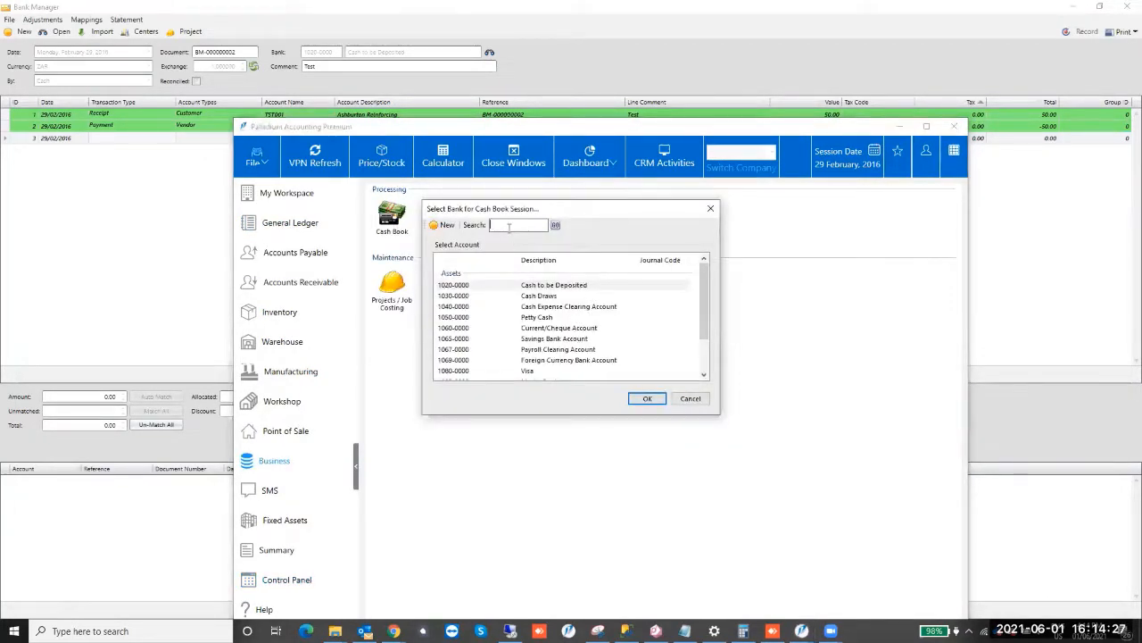
{"action": "type", "text": "160"}
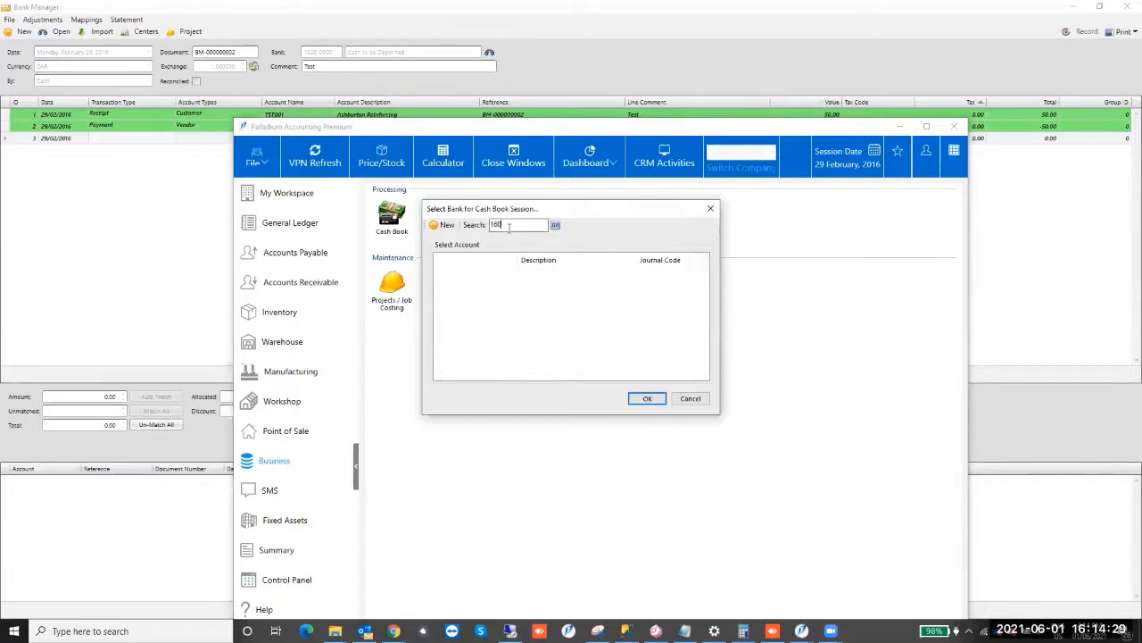
{"action": "key", "text": "BackSpace"}
{"action": "key", "text": "BackSpace"}
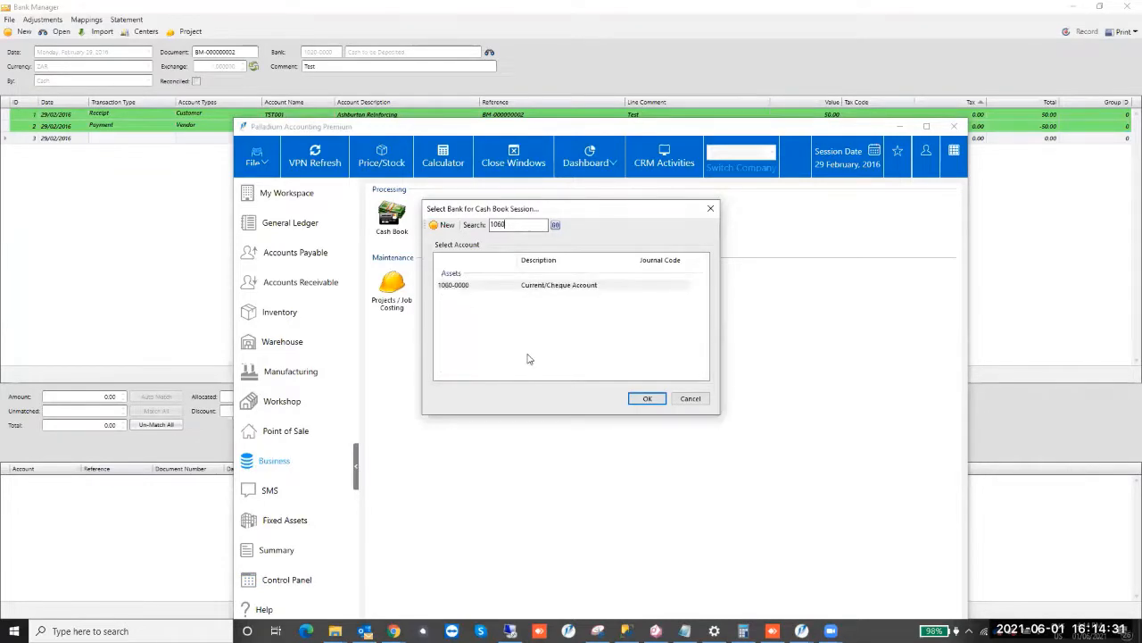
{"action": "left_click", "coordinate": [561, 287]}
{"action": "double_click", "coordinate": [515, 287]}
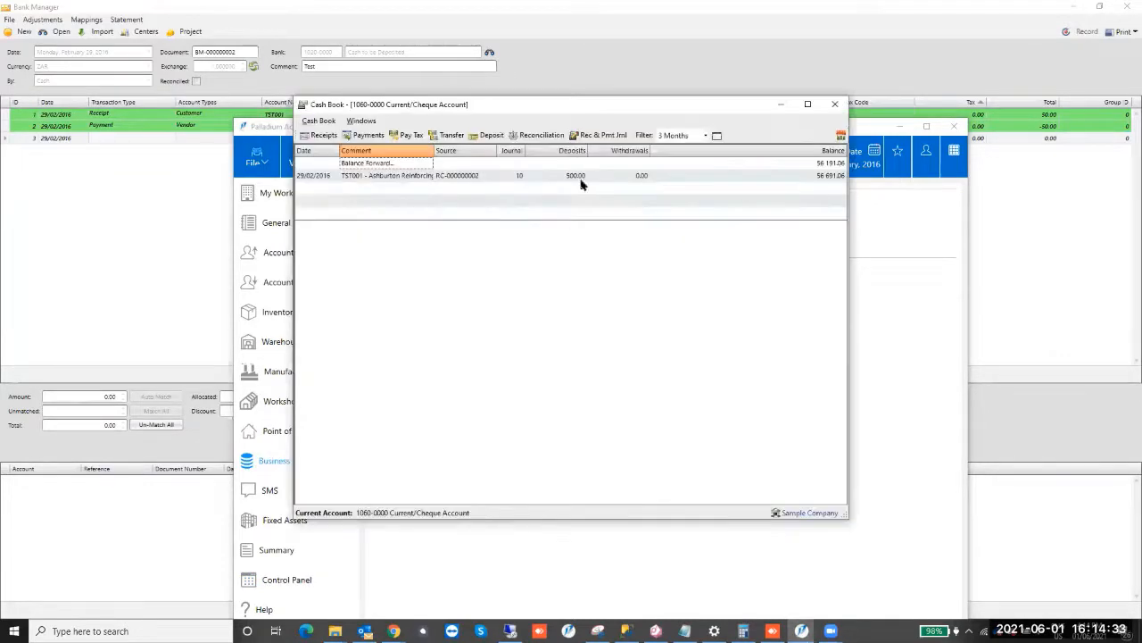
Start a reconciliation for the Current/Cheque Account from the Cash Book and mark receipt RC-000000002 as cleared.
{"action": "left_click", "coordinate": [542, 137]}
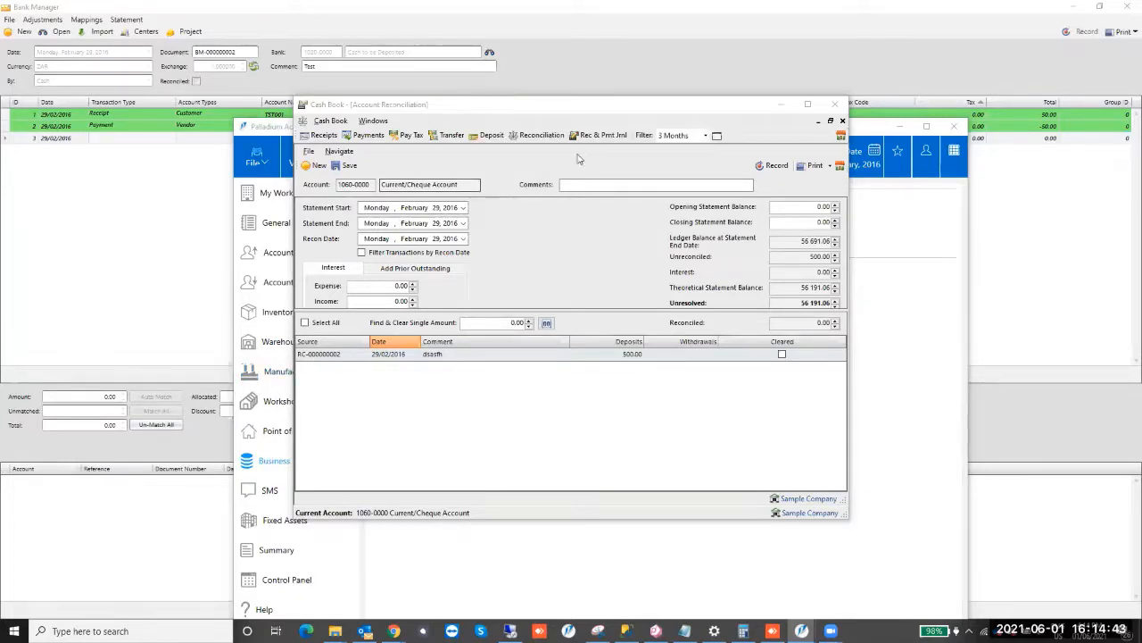
{"action": "left_click", "coordinate": [782, 354]}
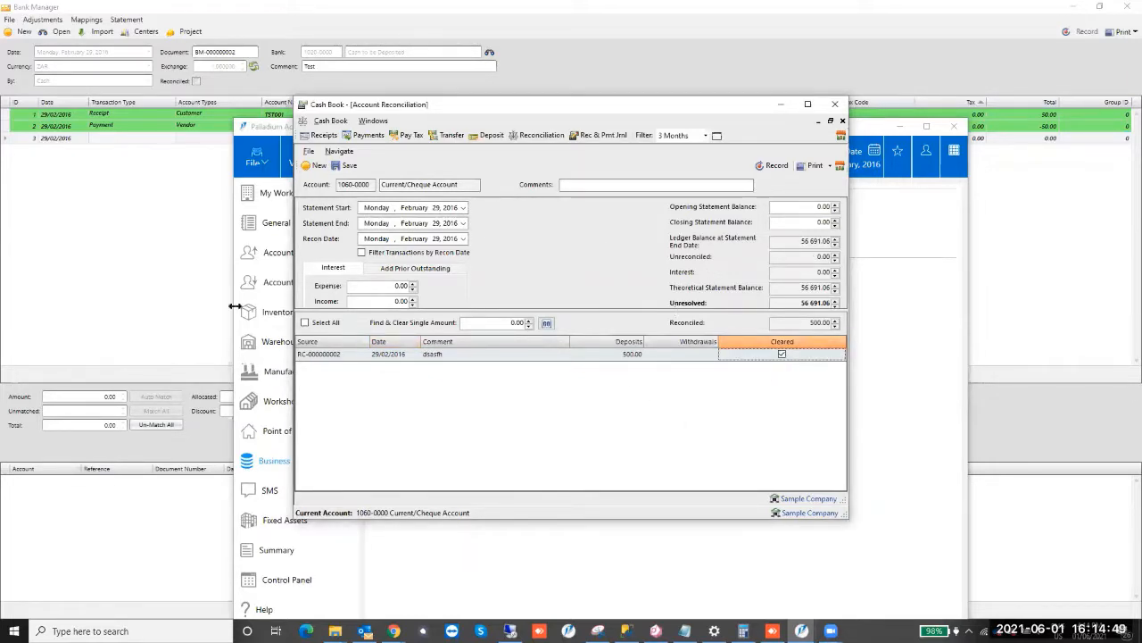
{"action": "left_click", "coordinate": [289, 386]}
{"action": "left_click", "coordinate": [304, 250]}
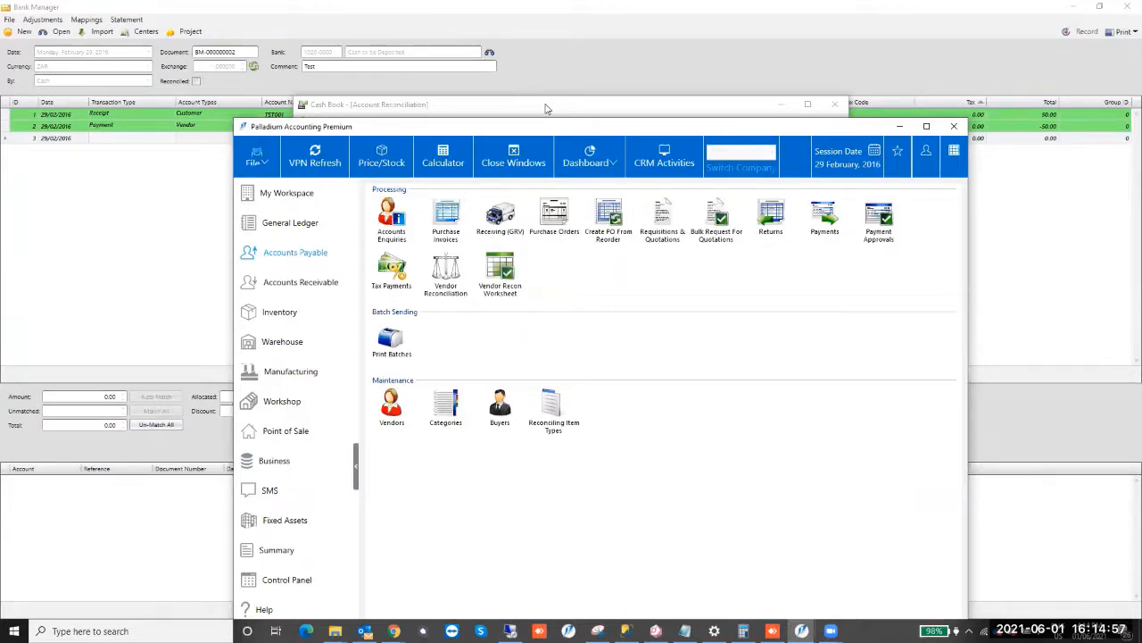
{"action": "left_click", "coordinate": [290, 269]}
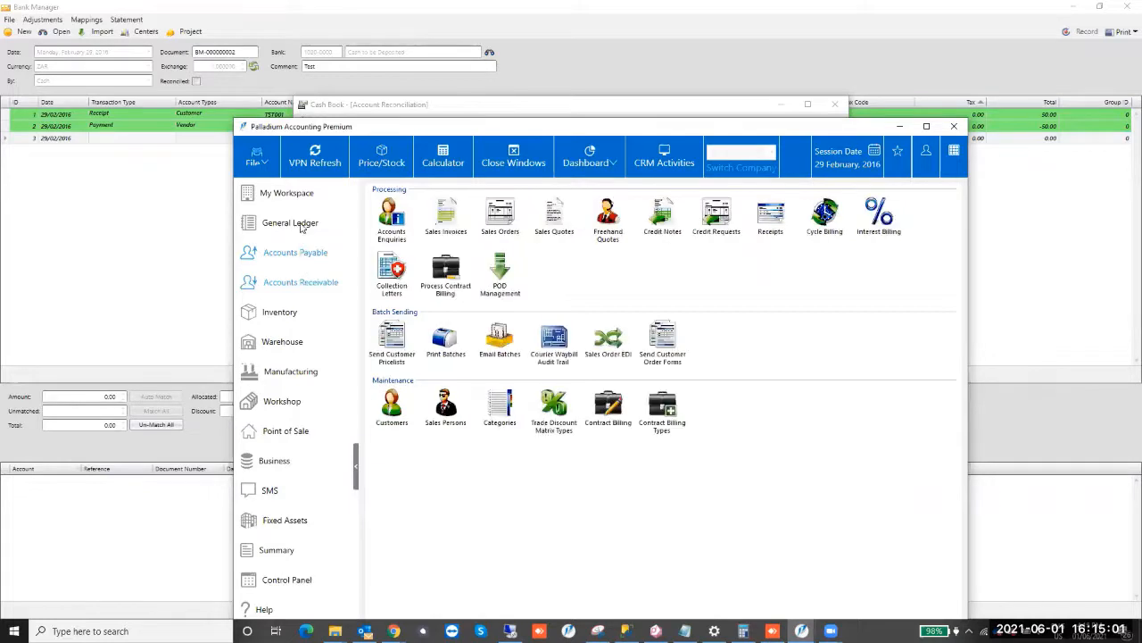
{"action": "left_click", "coordinate": [301, 228]}
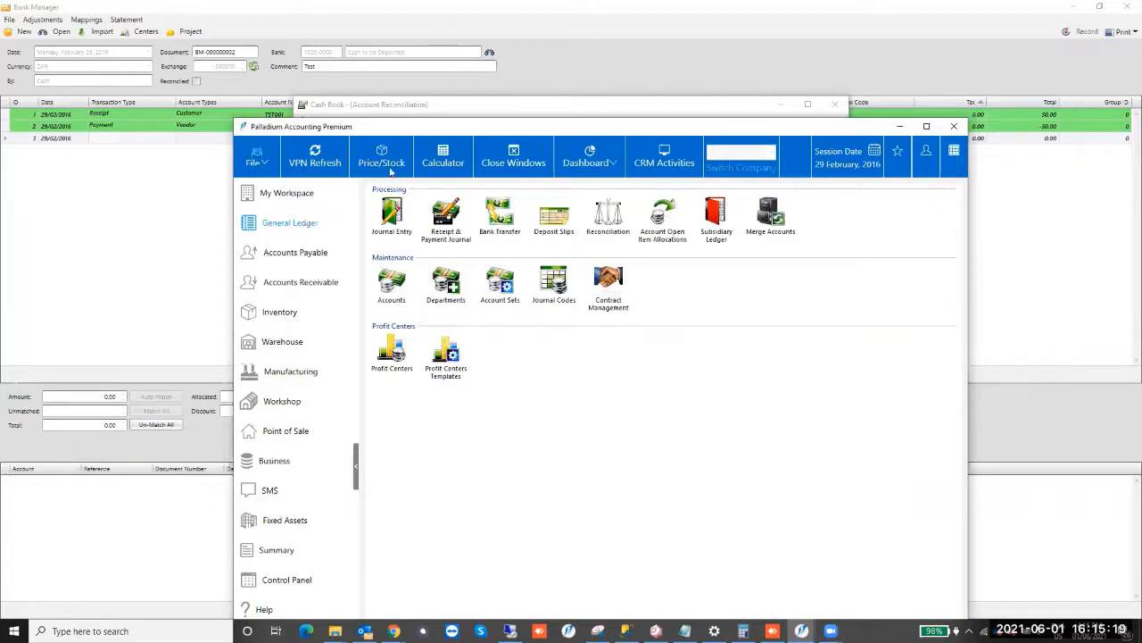
{"action": "left_click", "coordinate": [504, 108]}
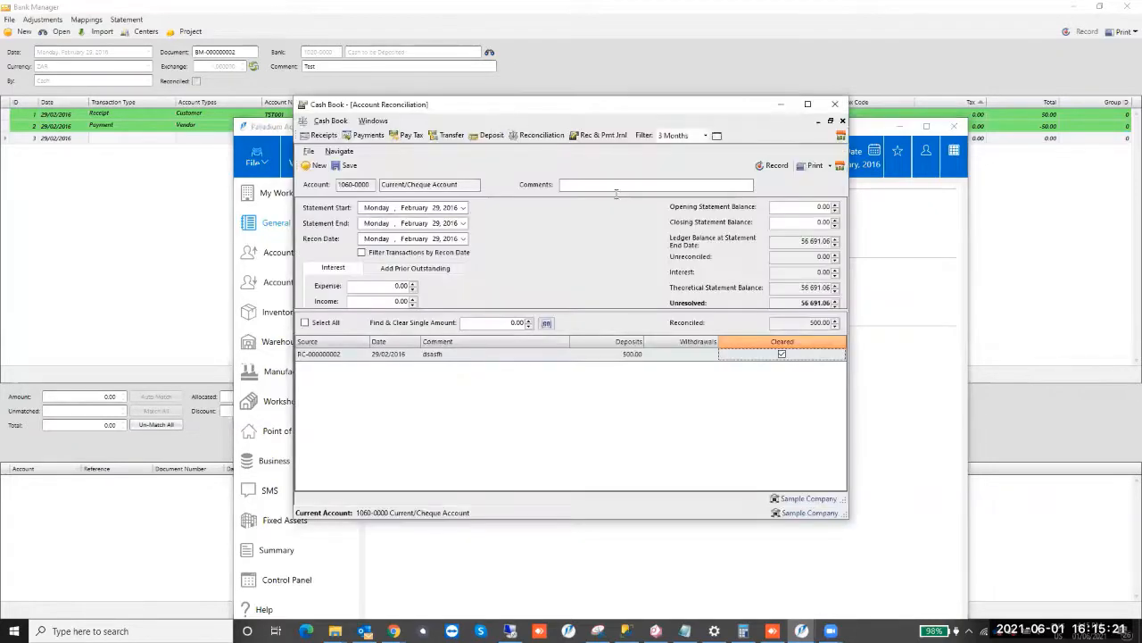
{"action": "left_click", "coordinate": [776, 166]}
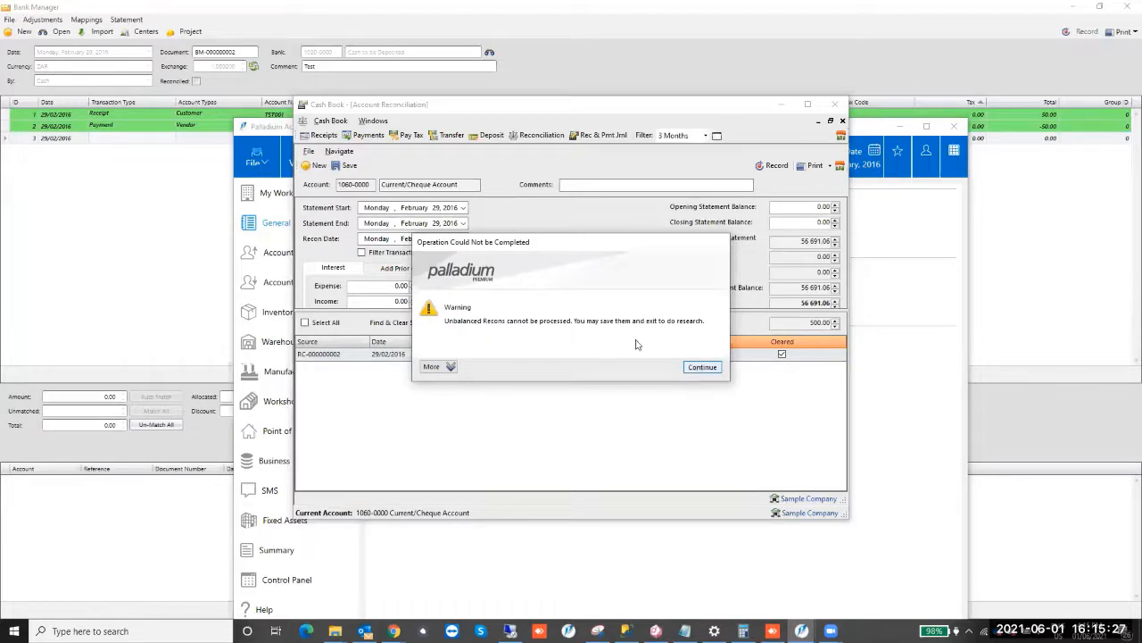
{"action": "key", "text": "Return"}
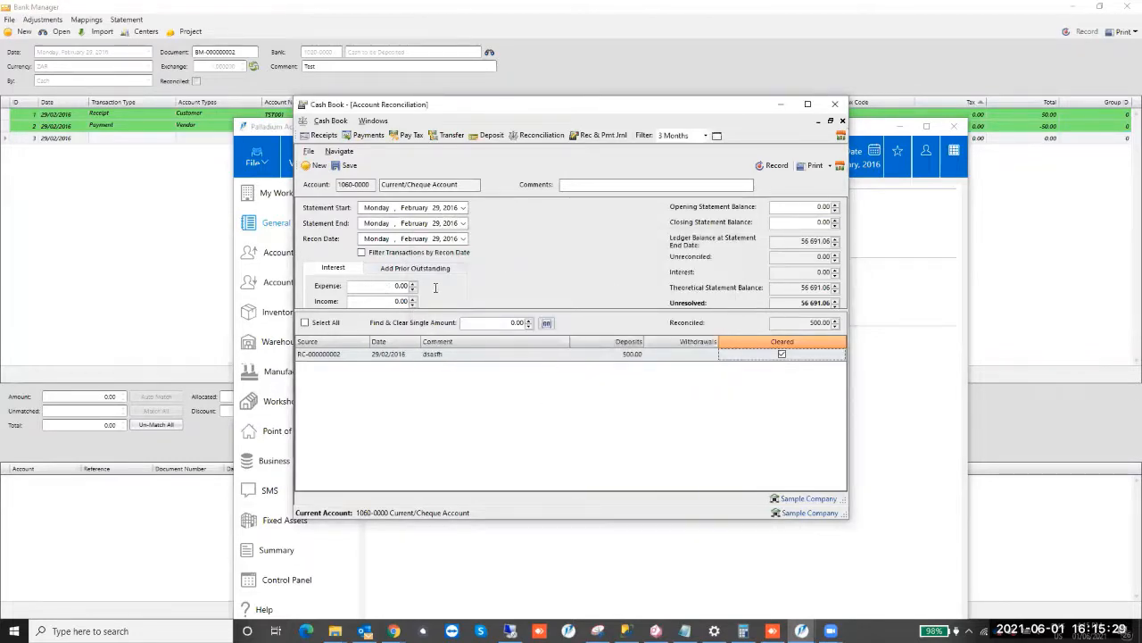
Set the reconciliation's interest expense to 500 and try to record it again.
{"action": "left_click", "coordinate": [436, 287]}
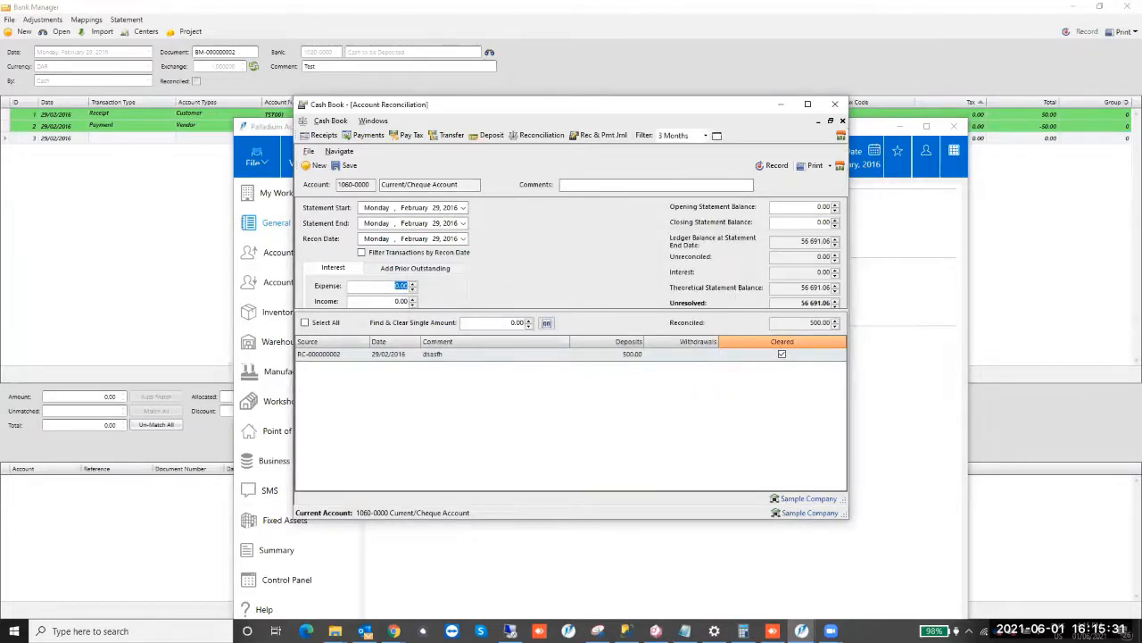
{"action": "type", "text": "500"}
{"action": "key", "text": "Tab"}
{"action": "left_click", "coordinate": [773, 168]}
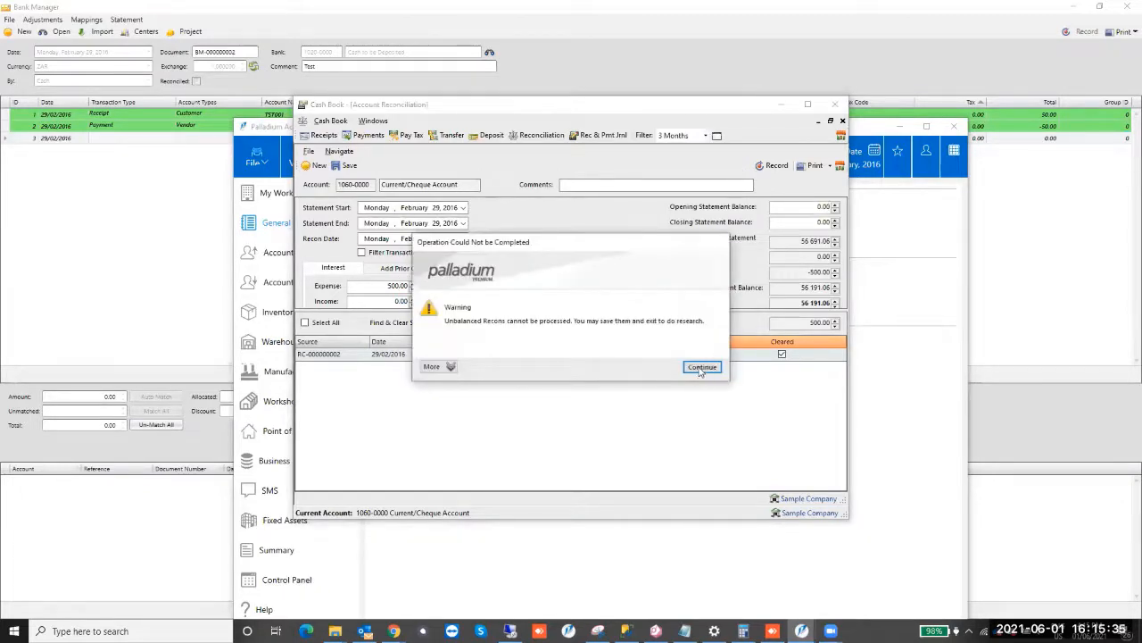
{"action": "key", "text": "Return"}
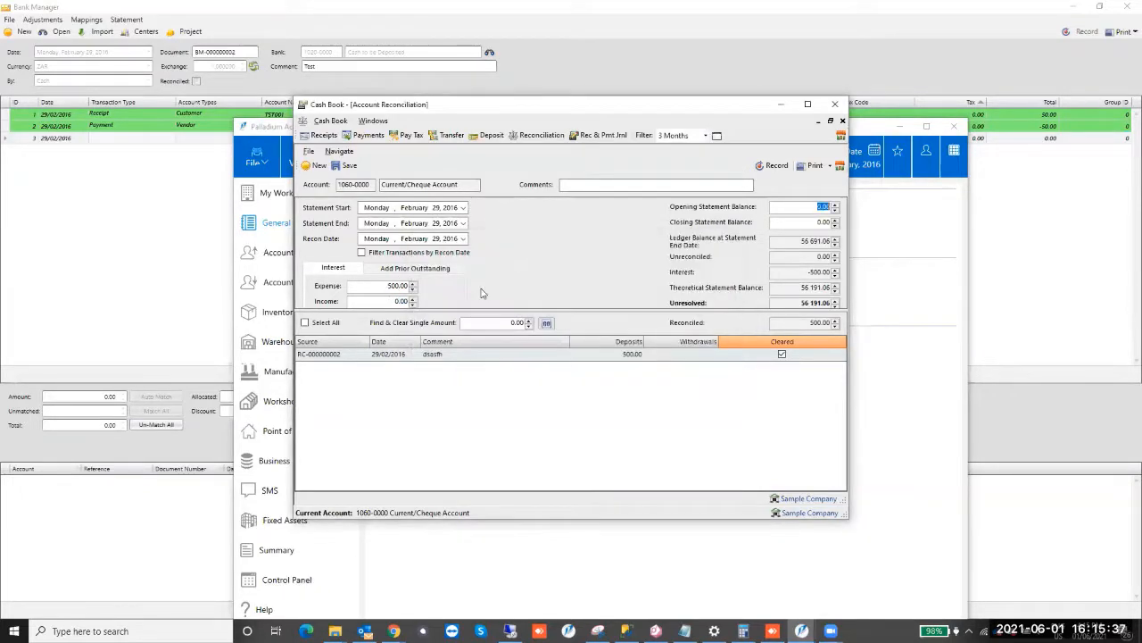
Clear the interest expense, set the interest income to 500, select all transactions, and try to record the reconciliation.
{"action": "left_click_drag", "start_coordinate": [388, 286], "coordinate": [482, 293]}
{"action": "key", "text": "BackSpace"}
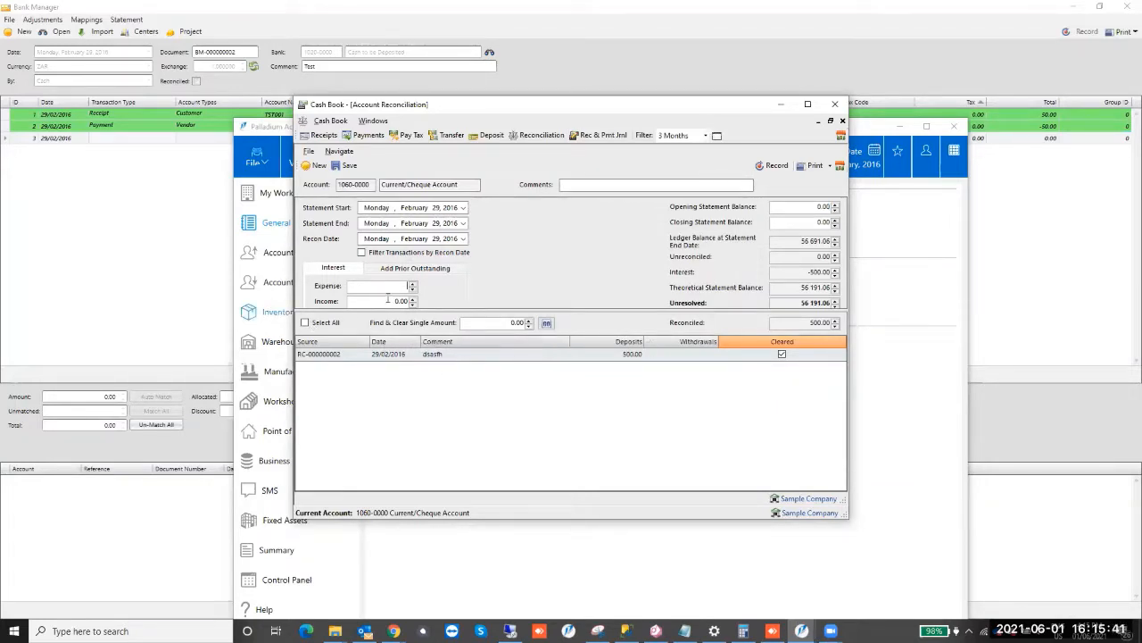
{"action": "left_click", "coordinate": [305, 322]}
{"action": "left_click", "coordinate": [498, 308]}
{"action": "left_click", "coordinate": [773, 166]}
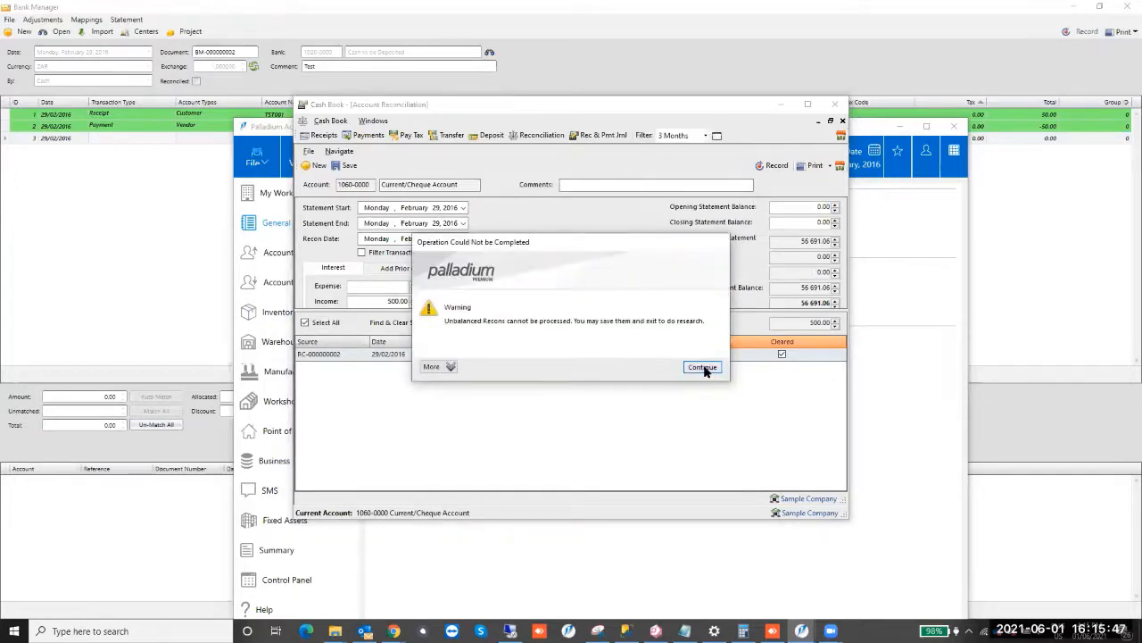
{"action": "left_click", "coordinate": [702, 367]}
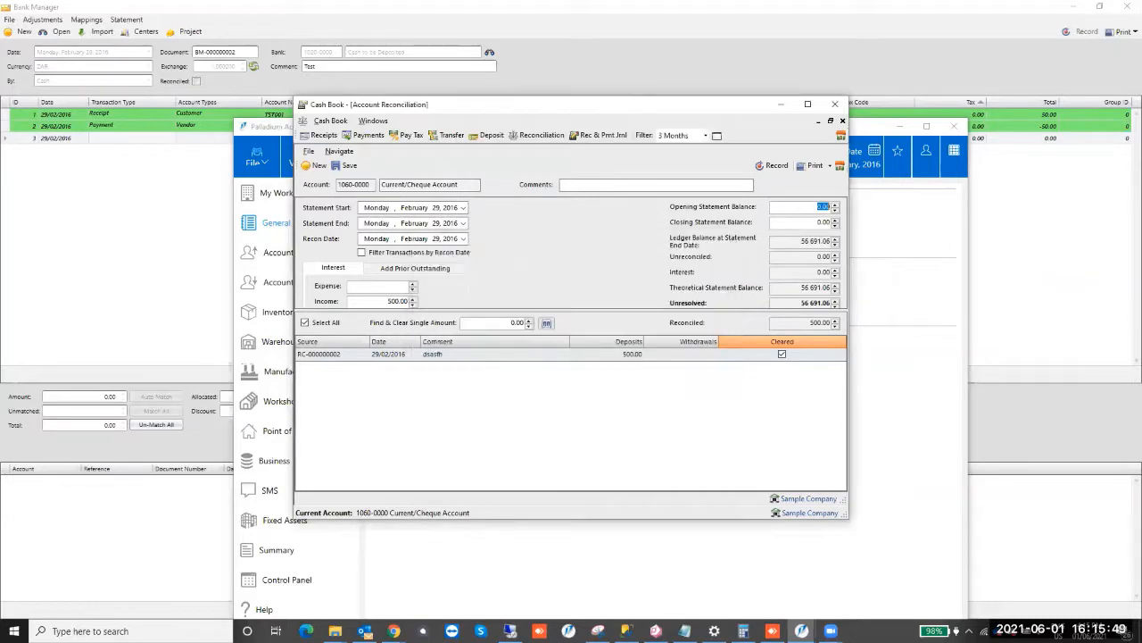
Set the opening statement balance to 500, try to record the reconciliation, and inspect its ledger, theoretical and unresolved balances.
{"action": "type", "text": "500"}
{"action": "key", "text": "Tab"}
{"action": "left_click", "coordinate": [776, 166]}
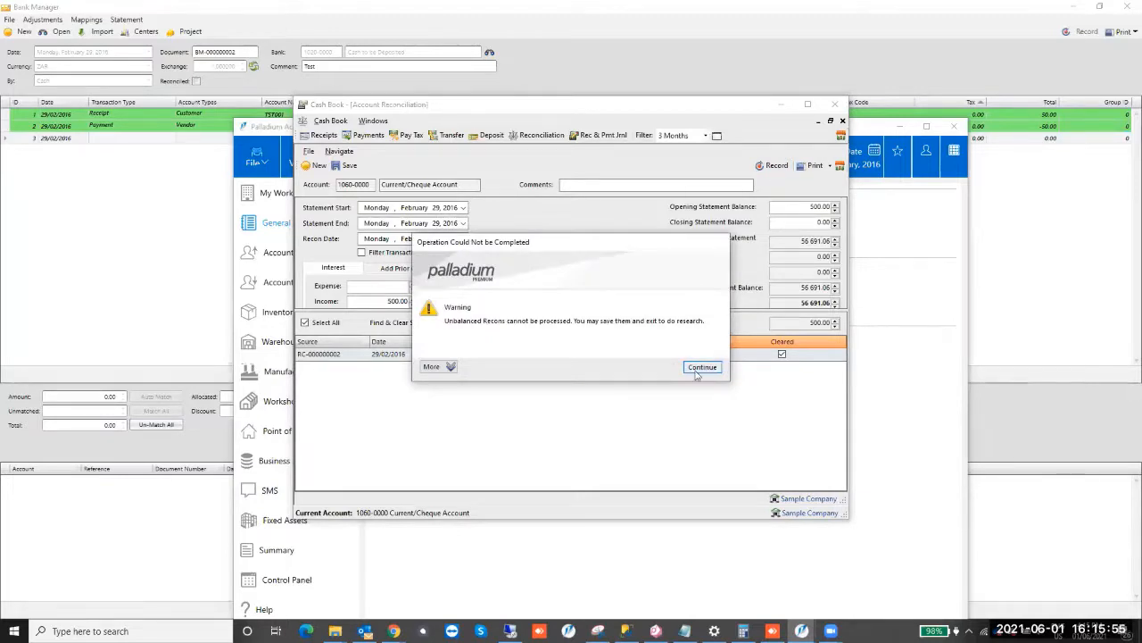
{"action": "left_click", "coordinate": [698, 373]}
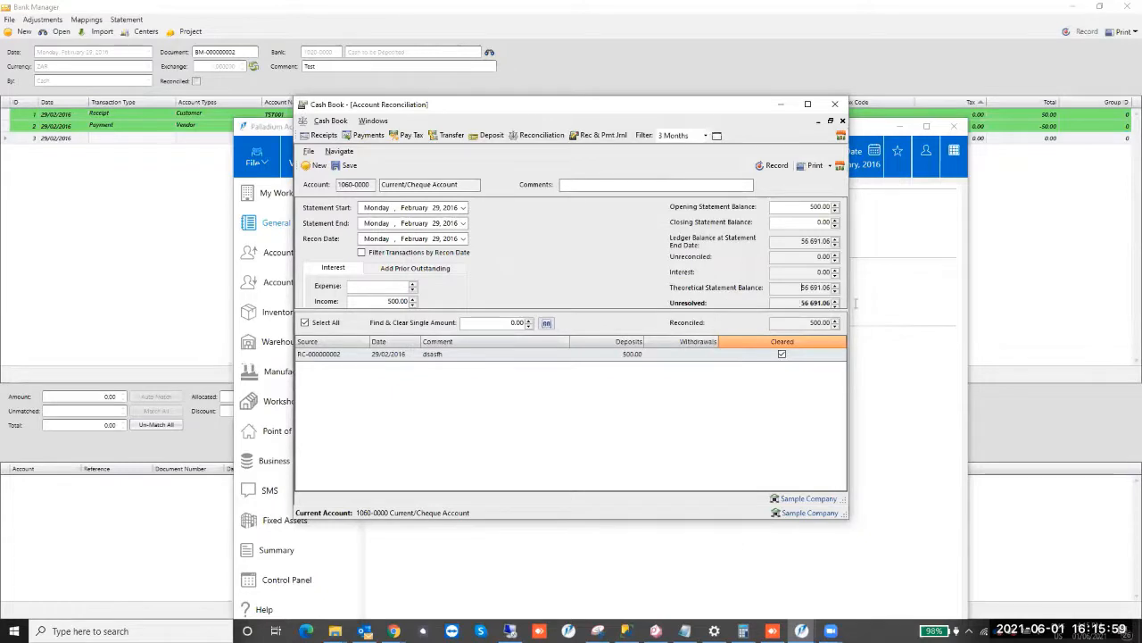
{"action": "left_click", "coordinate": [802, 302]}
{"action": "left_click", "coordinate": [788, 287]}
{"action": "left_click", "coordinate": [816, 241]}
{"action": "left_click", "coordinate": [827, 288]}
Close the Current/Cheque Account session, discarding its changes, and open a Cash Book session for 1020-0000 Cash to be Deposited.
{"action": "left_click", "coordinate": [489, 135]}
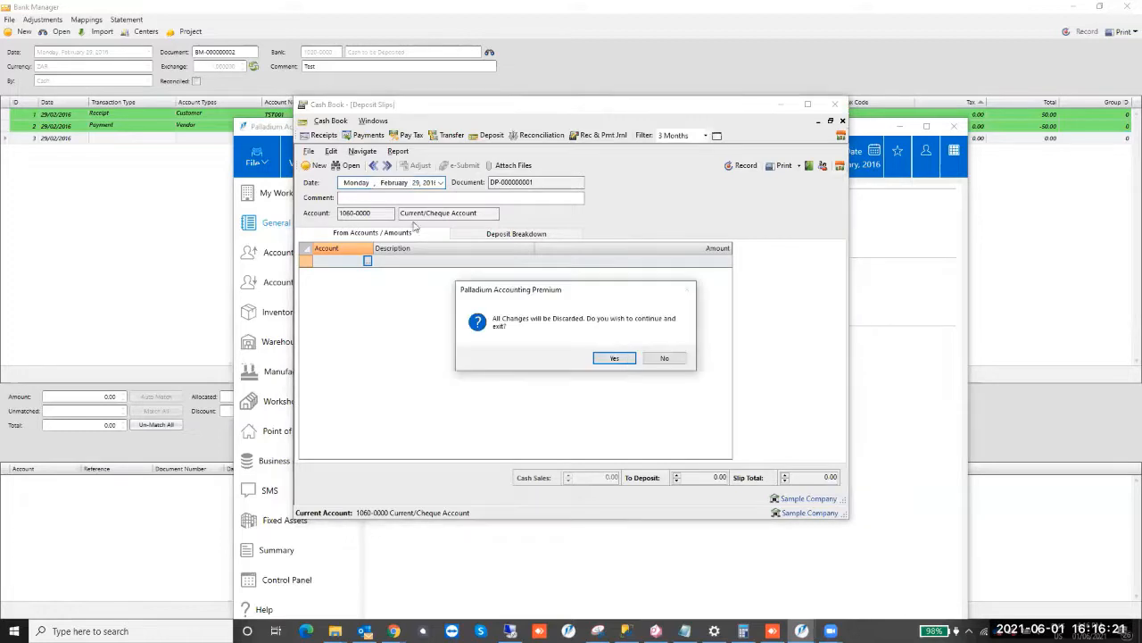
{"action": "left_click", "coordinate": [625, 357]}
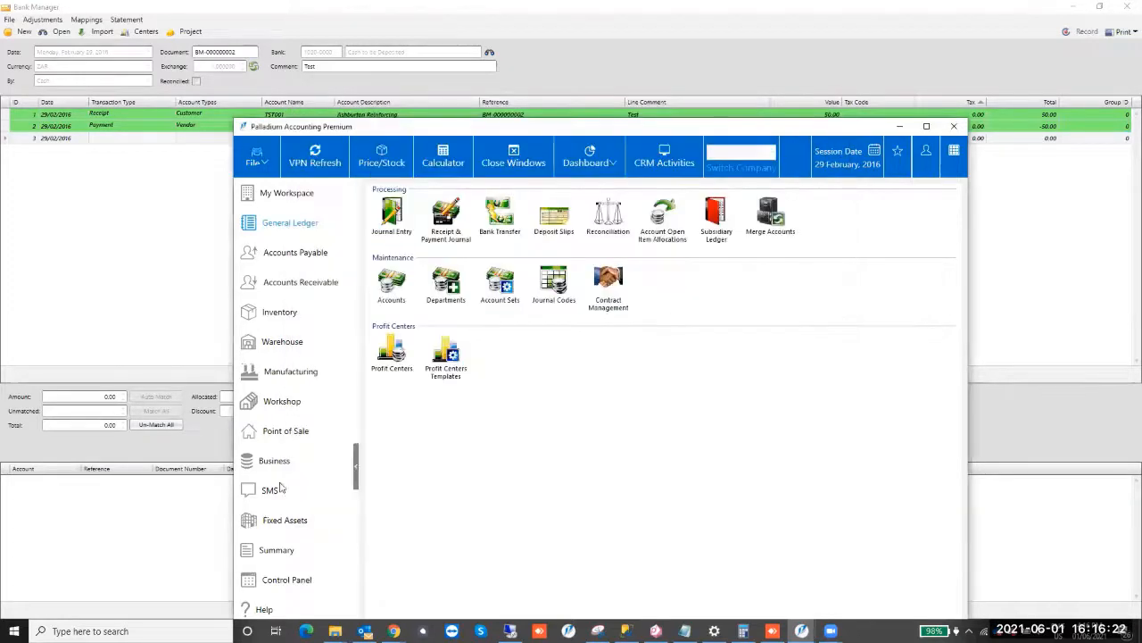
{"action": "left_click", "coordinate": [395, 219]}
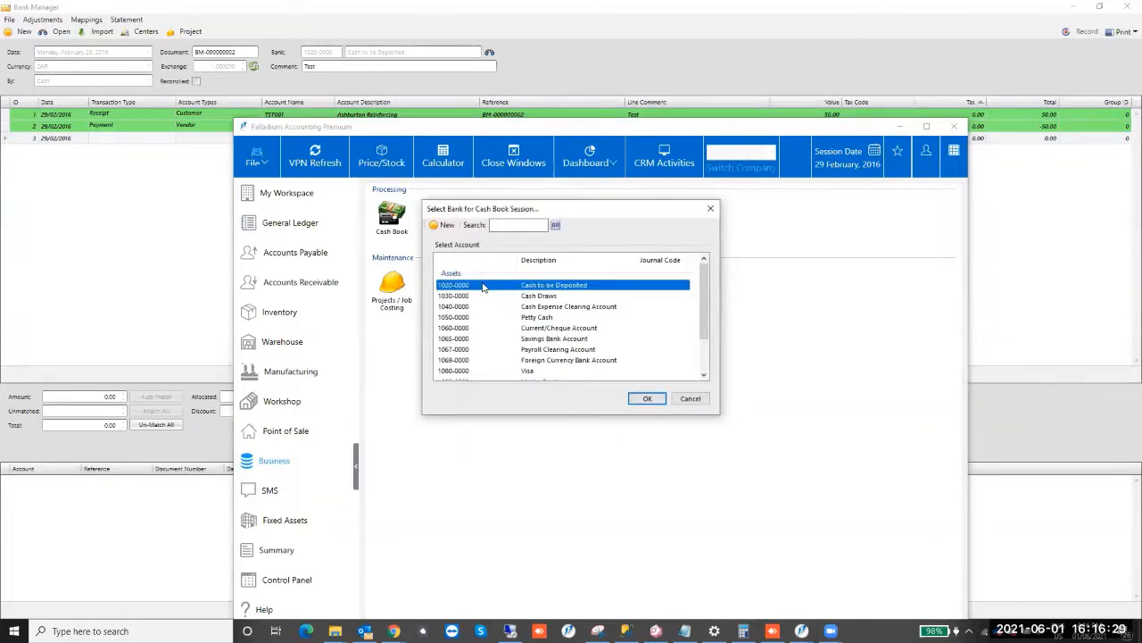
{"action": "double_click", "coordinate": [483, 287]}
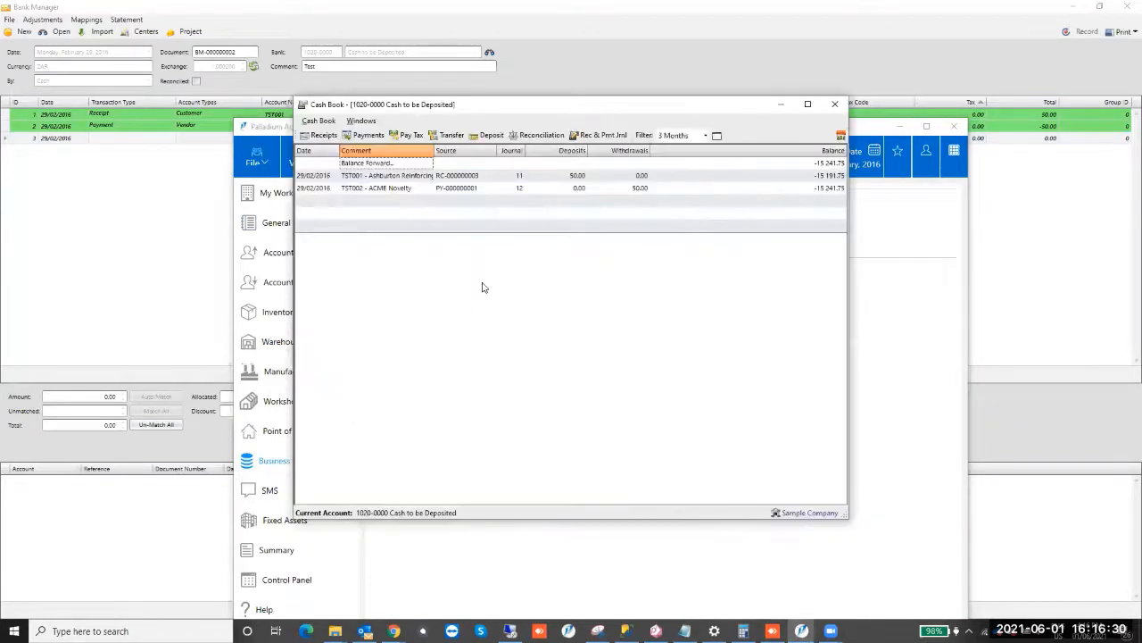
{"action": "left_click", "coordinate": [520, 88]}
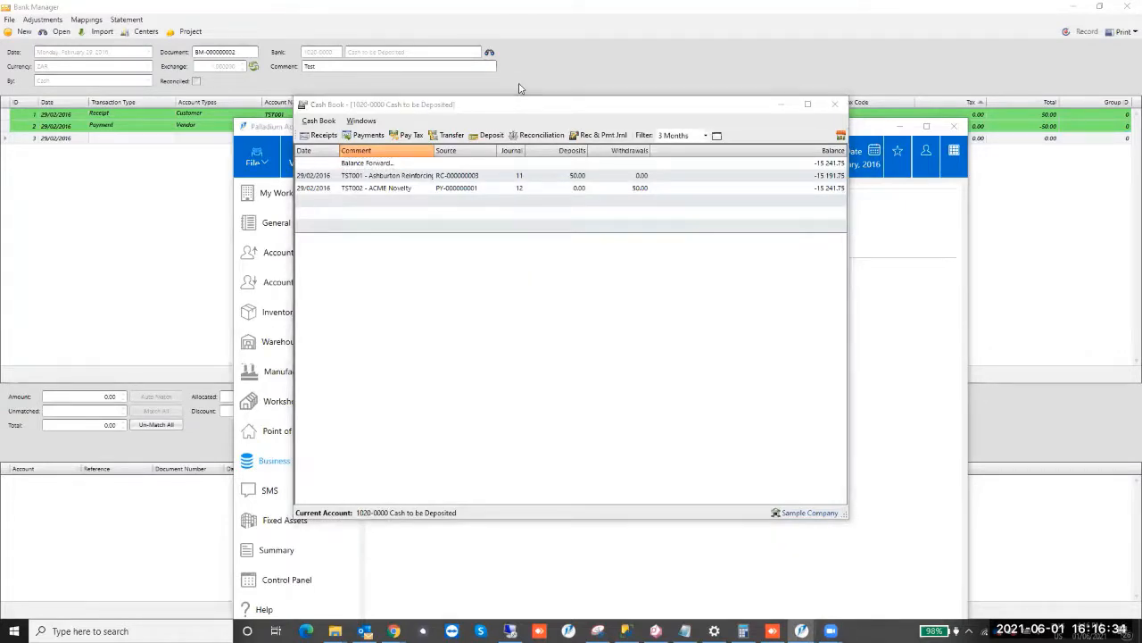
{"action": "left_click", "coordinate": [528, 298]}
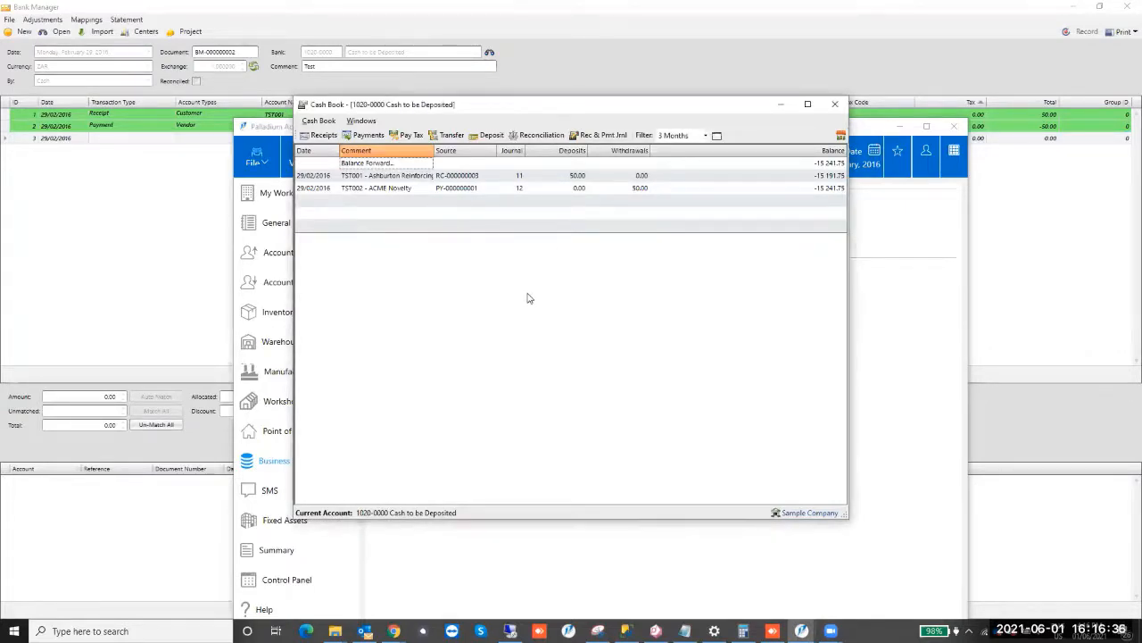
{"action": "left_click", "coordinate": [448, 211]}
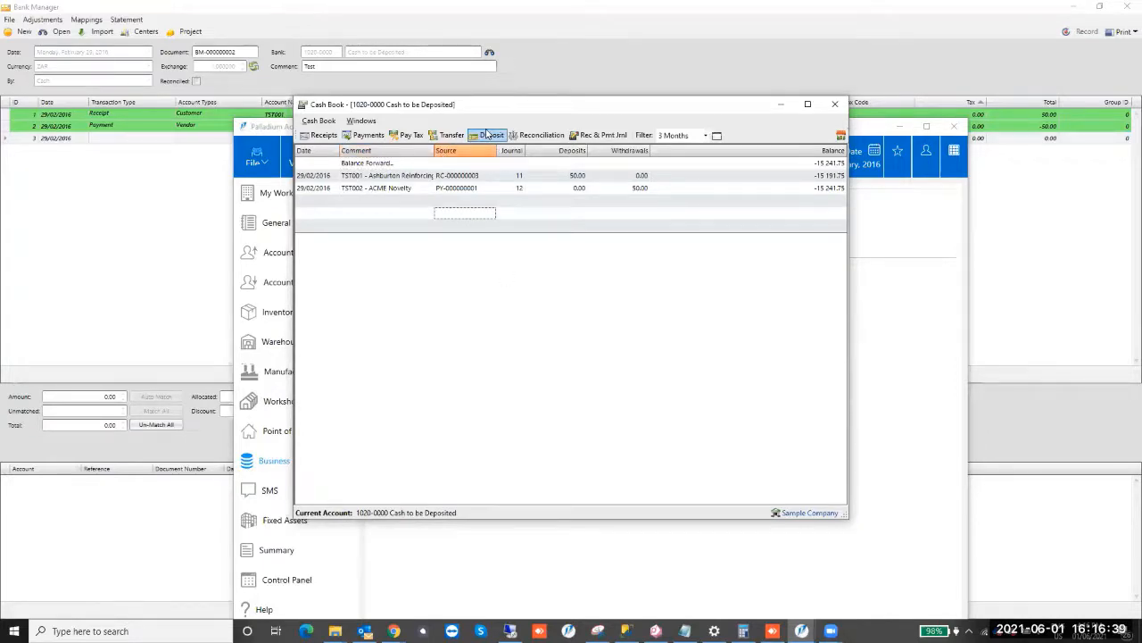
Start a deposit slip for Cash to be Deposited and add the Cash Draws account with department Sample Dept 2.
{"action": "left_click", "coordinate": [490, 135]}
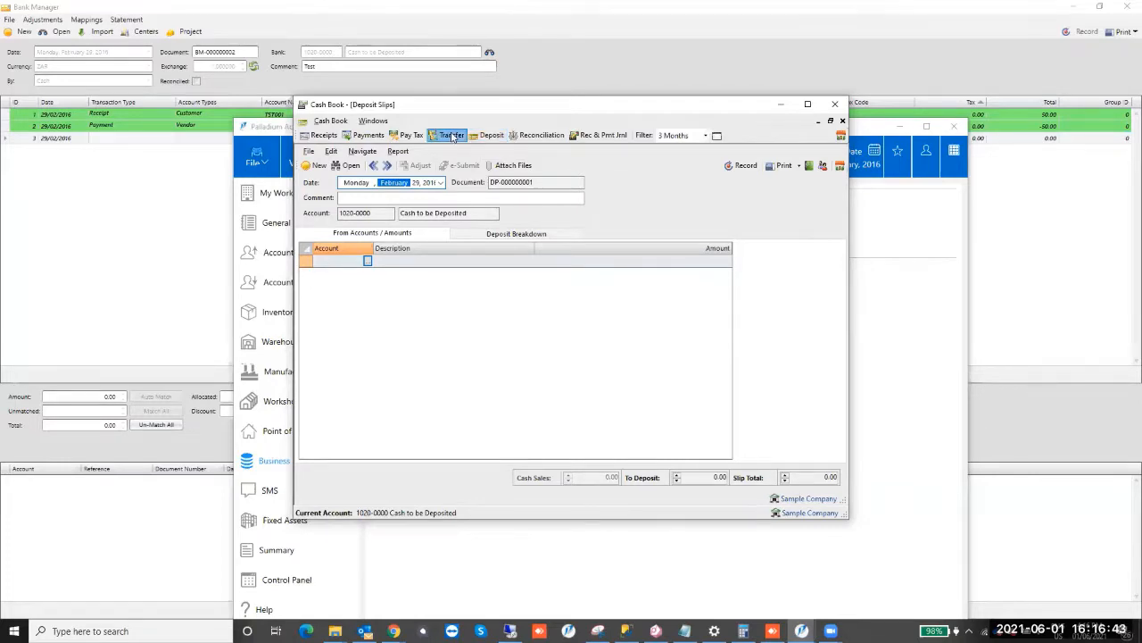
{"action": "left_click", "coordinate": [452, 136]}
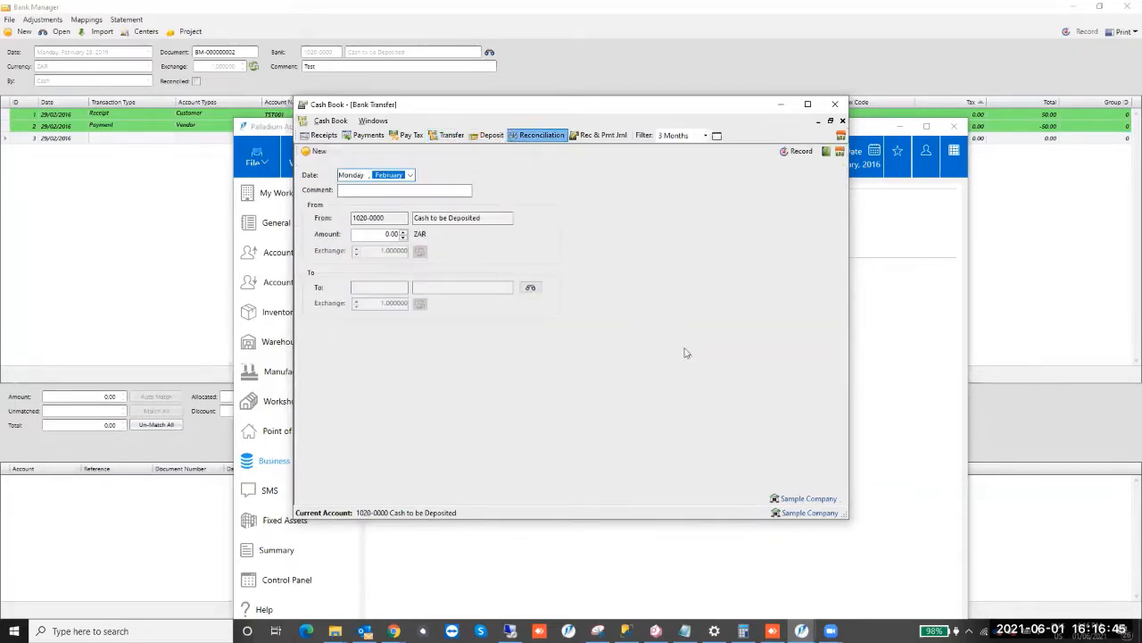
{"action": "key", "text": "Return"}
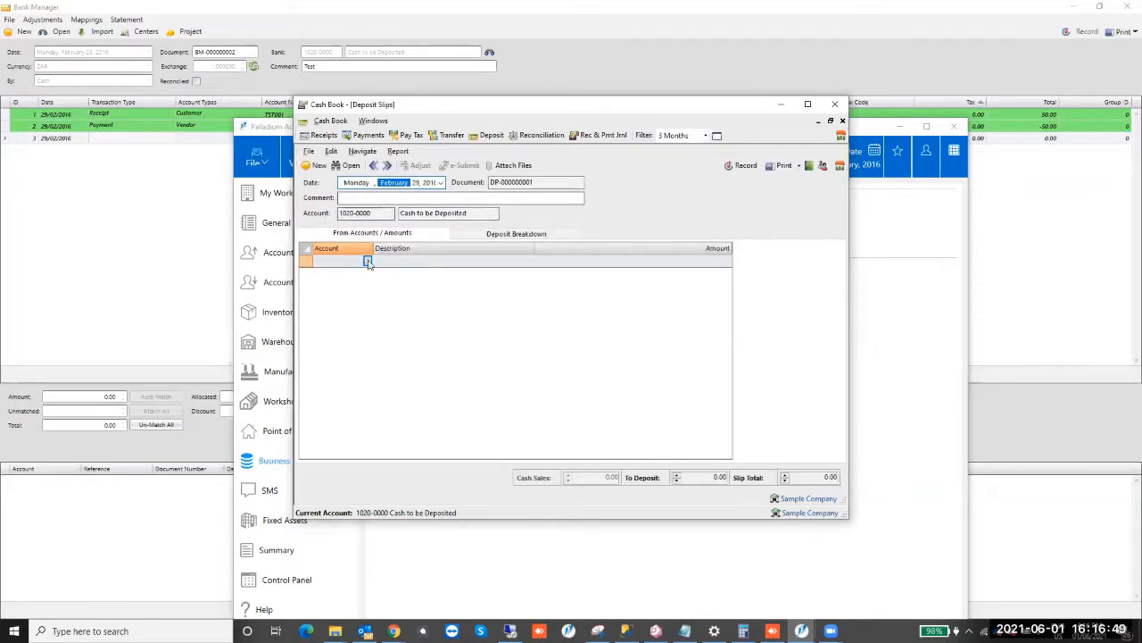
{"action": "left_click", "coordinate": [367, 260]}
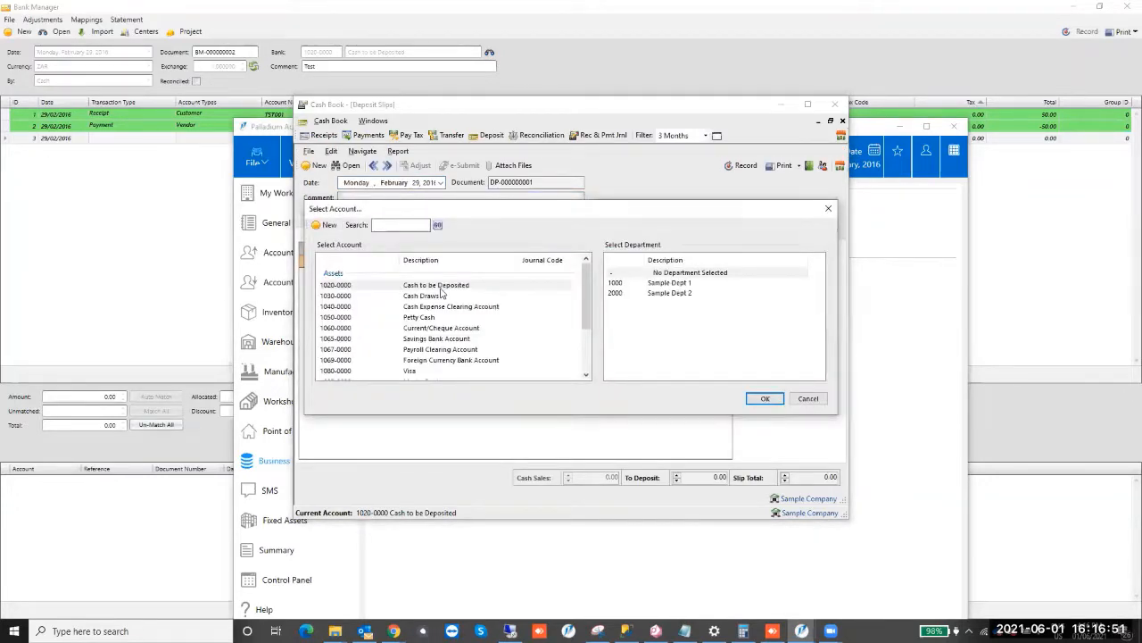
{"action": "left_click", "coordinate": [448, 296]}
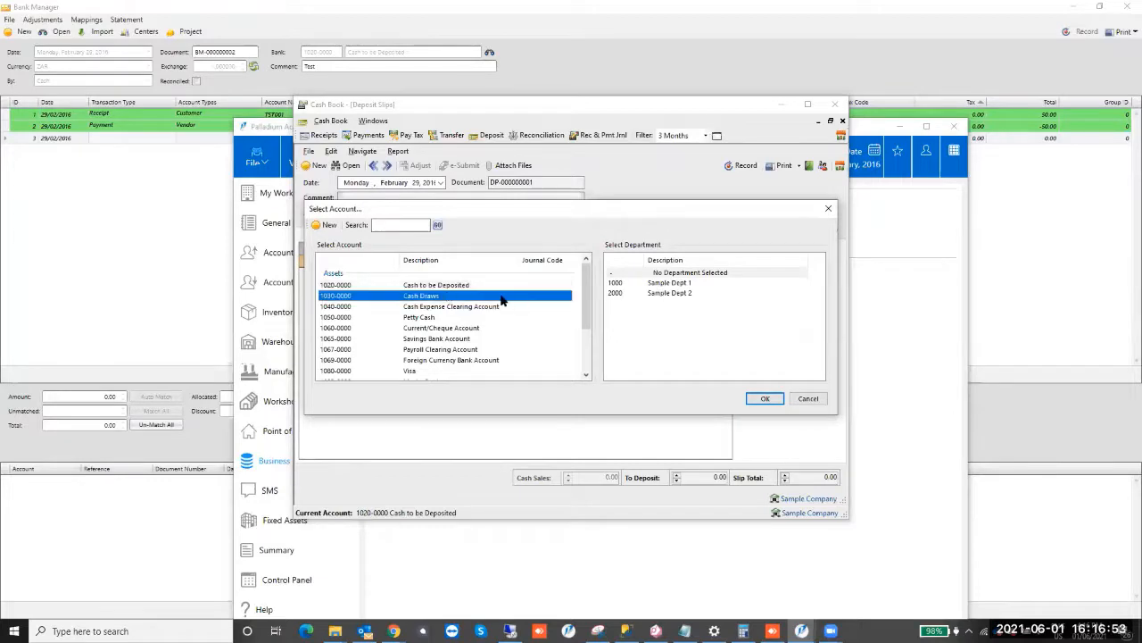
{"action": "left_click", "coordinate": [678, 293]}
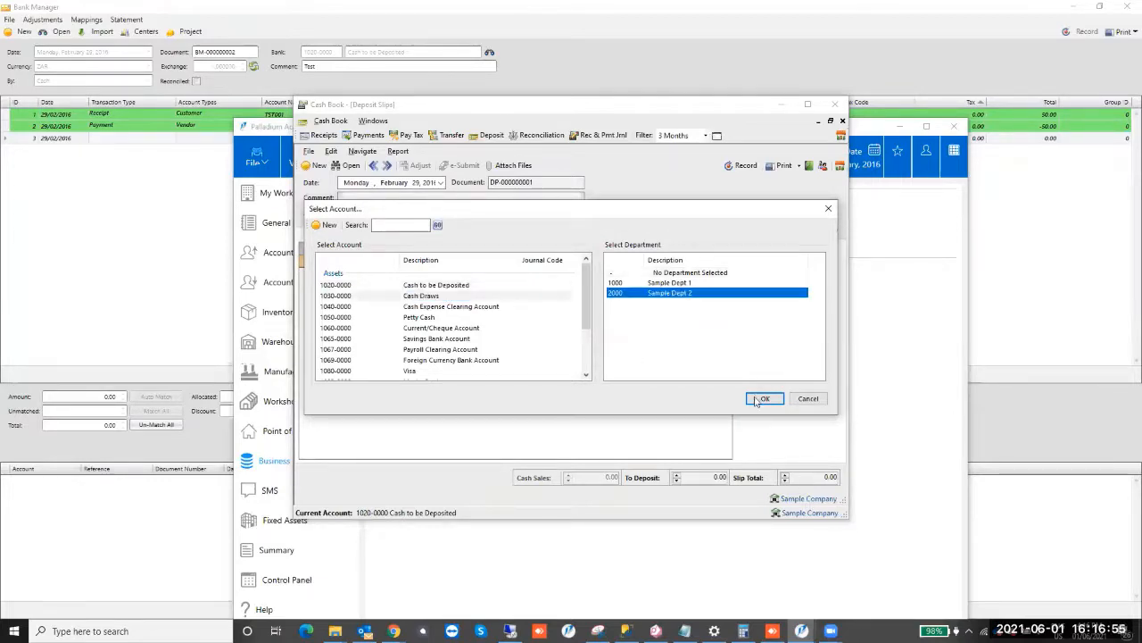
{"action": "key", "text": "Return"}
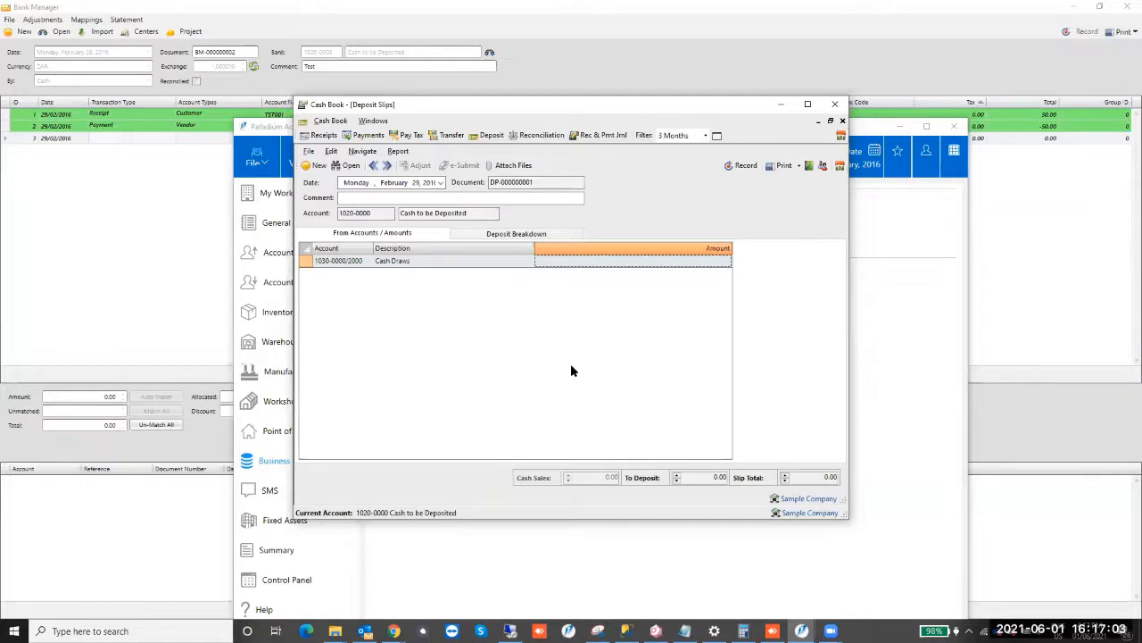
Enter 500 as the Cash Draws amount on the deposit slip.
{"action": "type", "text": "500"}
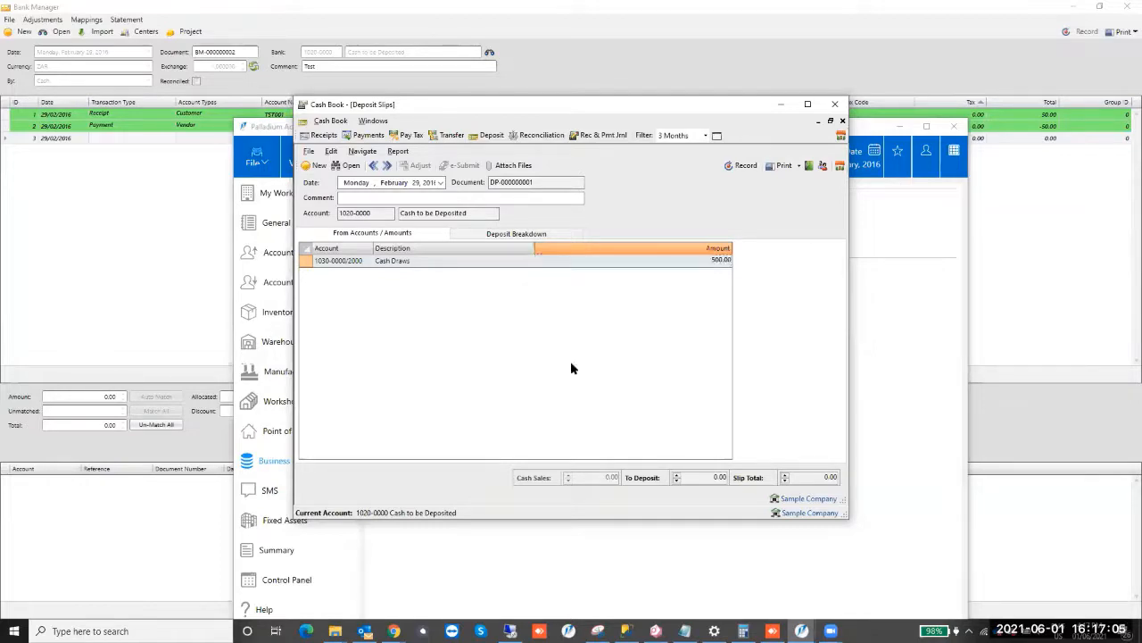
{"action": "key", "text": "Return"}
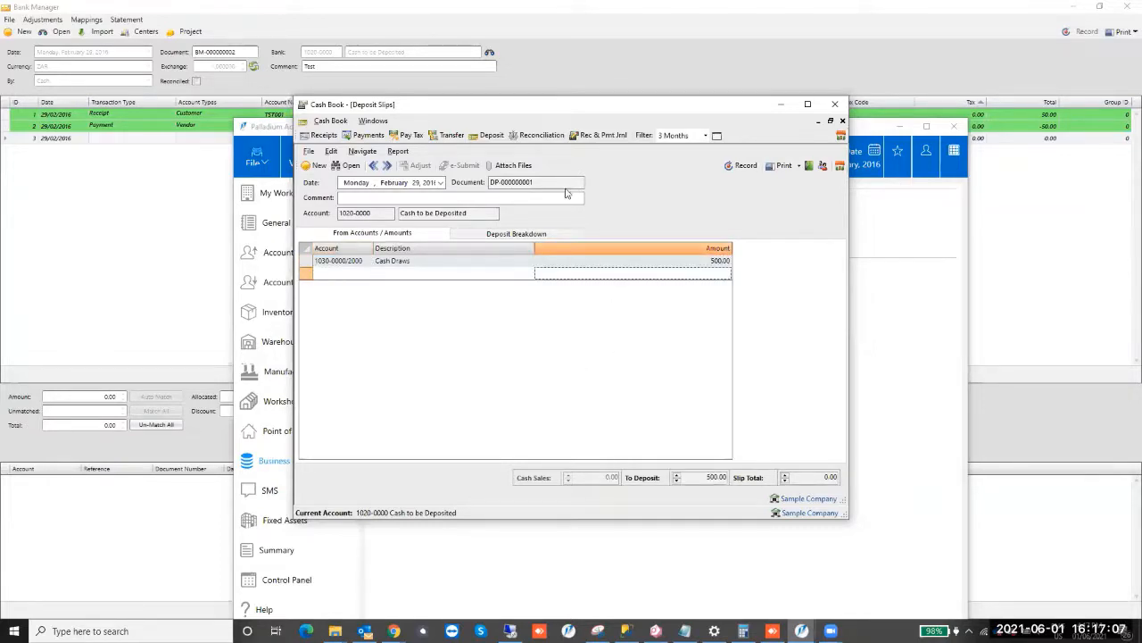
{"action": "left_click", "coordinate": [566, 195]}
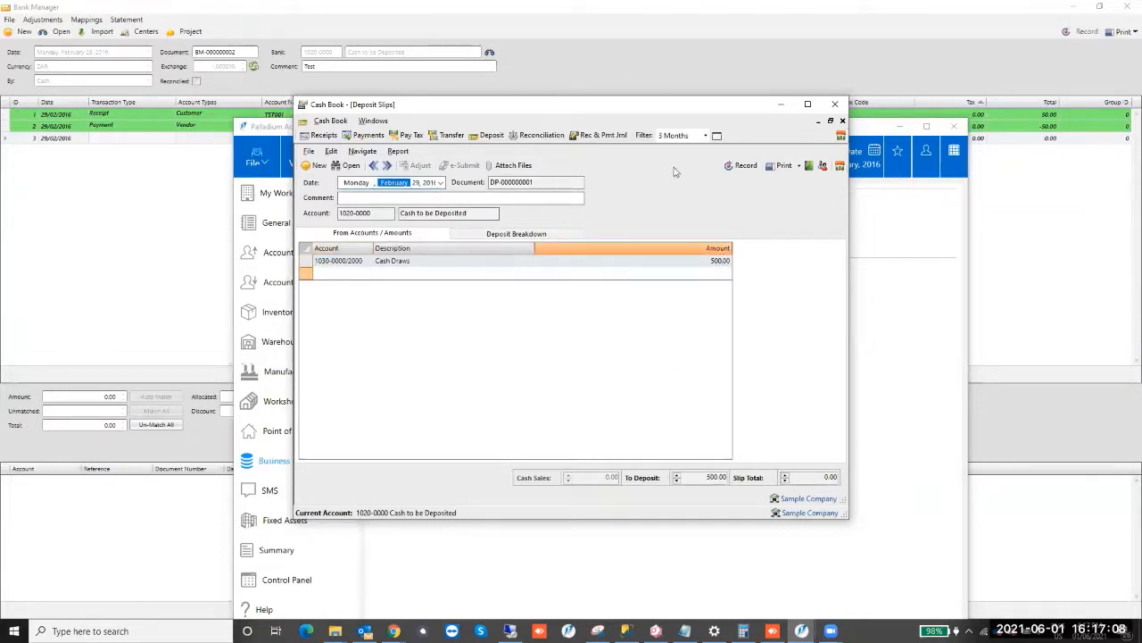
Set the Cash Draws amount to 25 and enter the deposit slip comment "Testing".
{"action": "left_click", "coordinate": [683, 265]}
{"action": "type", "text": "25"}
{"action": "key", "text": "Return"}
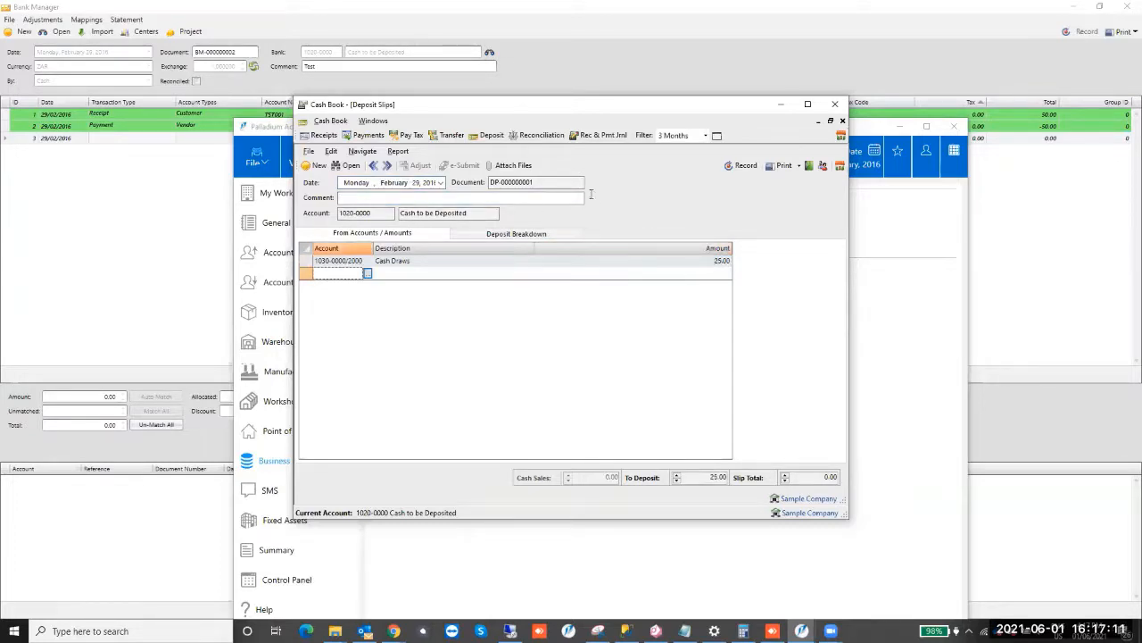
{"action": "left_click", "coordinate": [529, 199]}
{"action": "type", "text": "Testing"}
{"action": "key", "text": "Tab"}
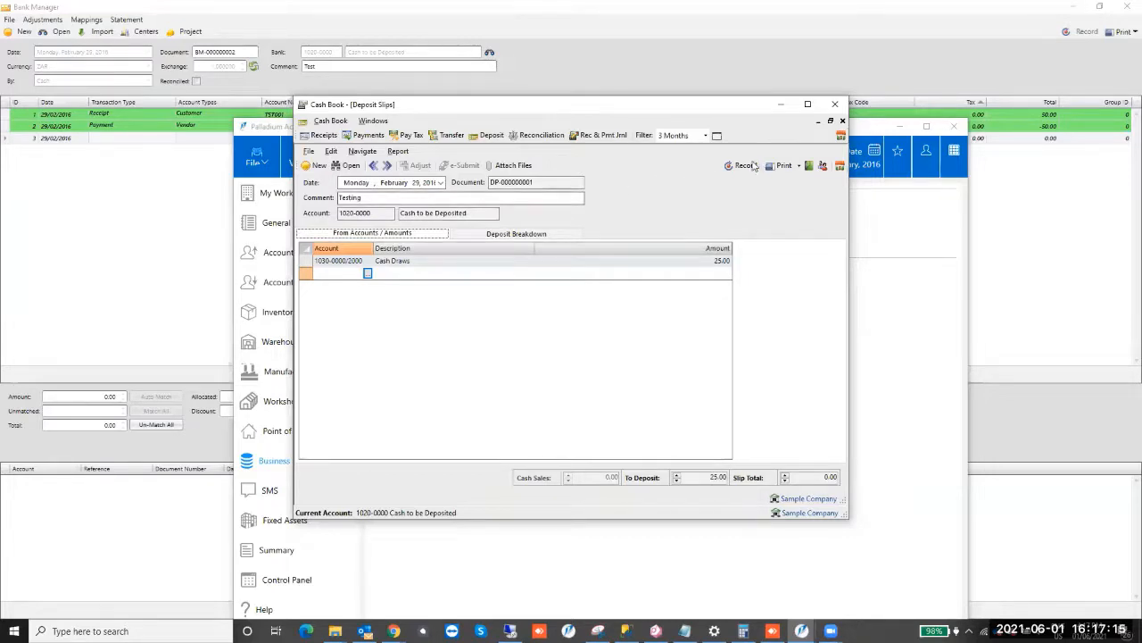
Try to record the deposit slip, look at its deposit breakdown and account line, and try recording it again.
{"action": "left_click", "coordinate": [746, 165]}
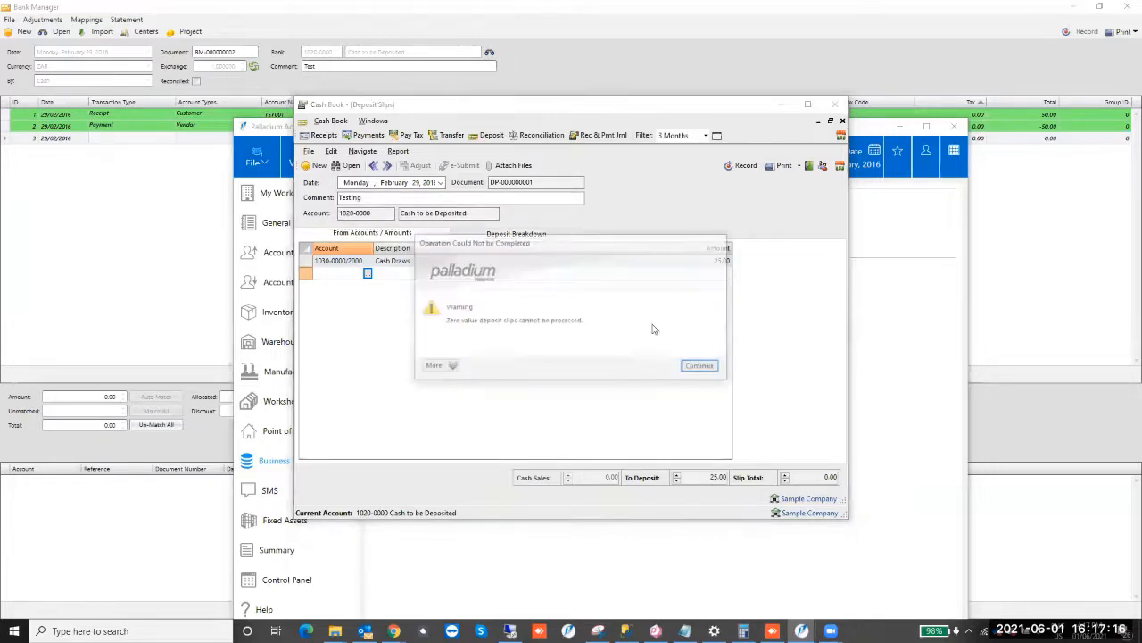
{"action": "left_click", "coordinate": [696, 366]}
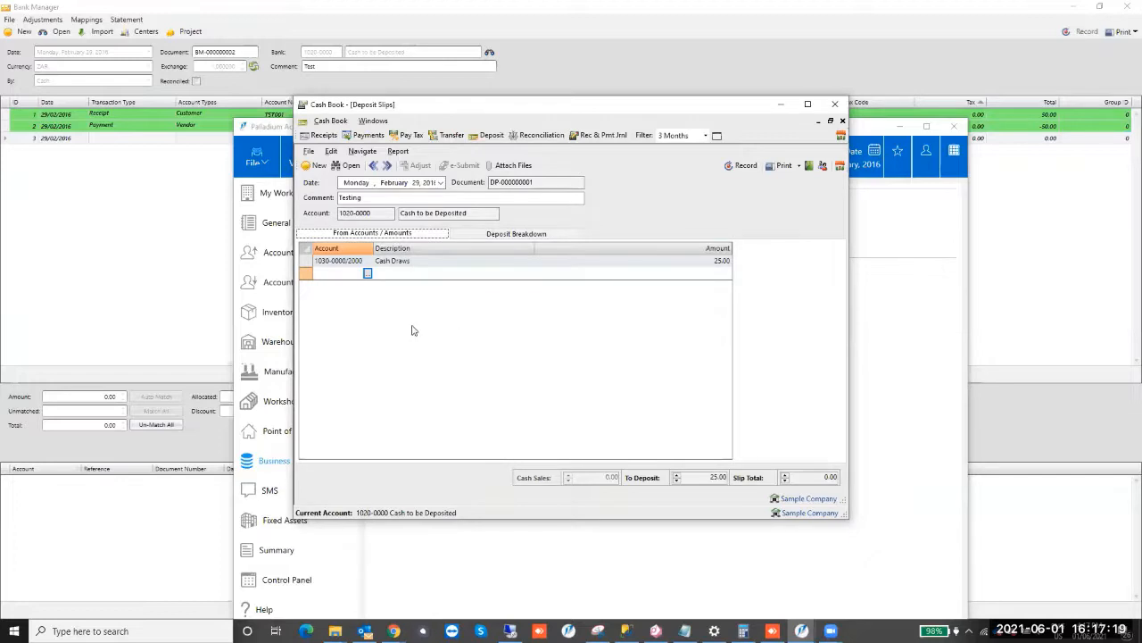
{"action": "left_click", "coordinate": [344, 276]}
{"action": "left_click", "coordinate": [516, 235]}
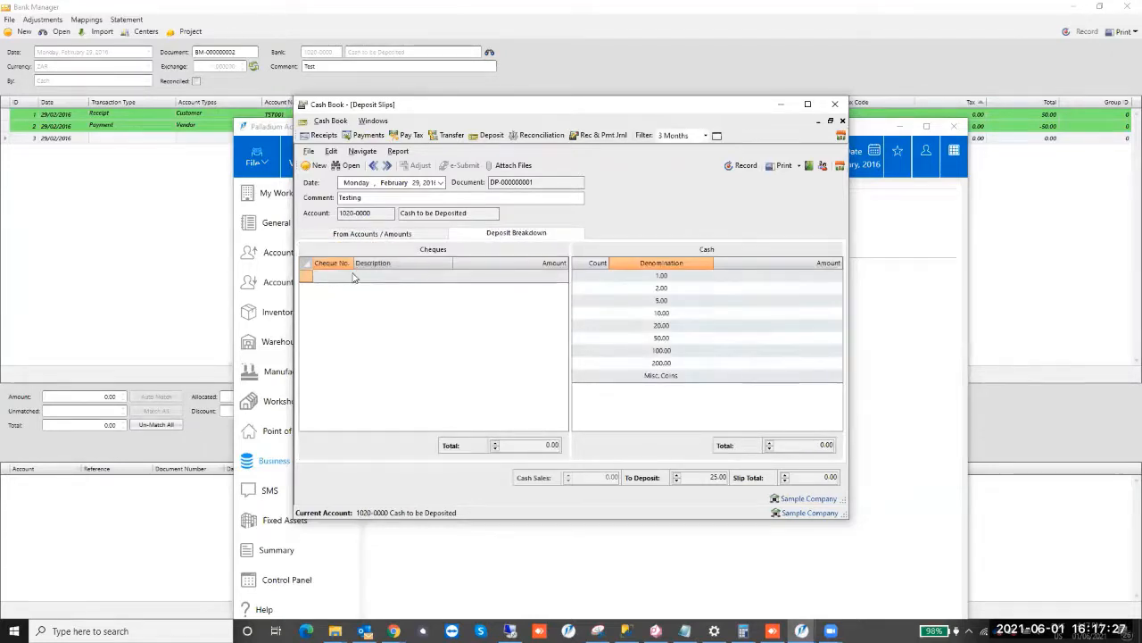
{"action": "left_click", "coordinate": [332, 276]}
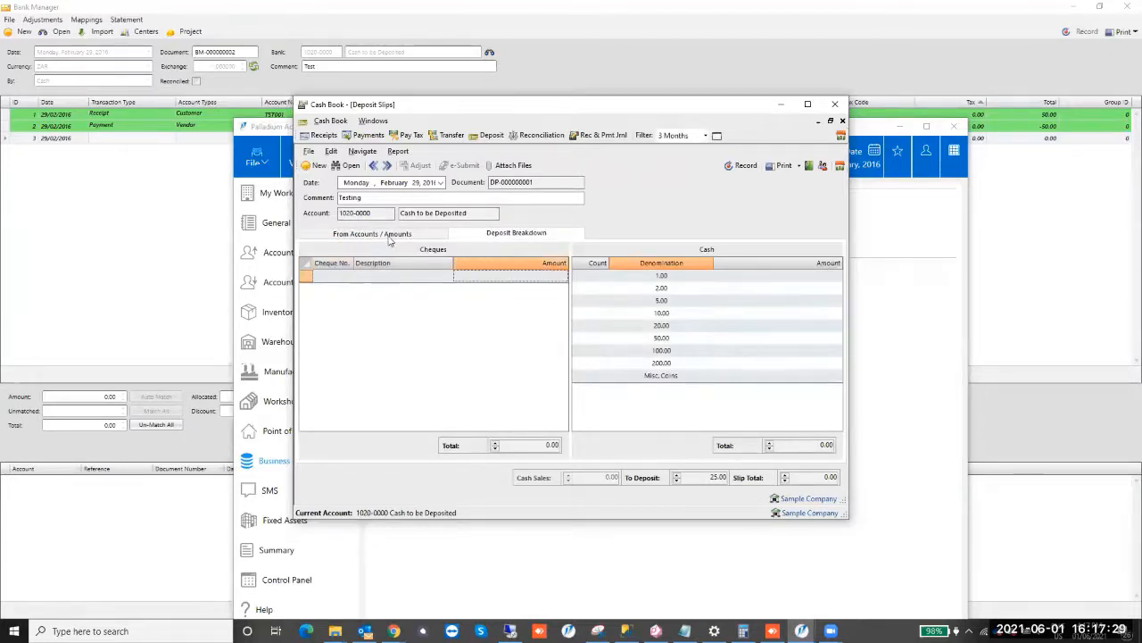
{"action": "left_click", "coordinate": [392, 234]}
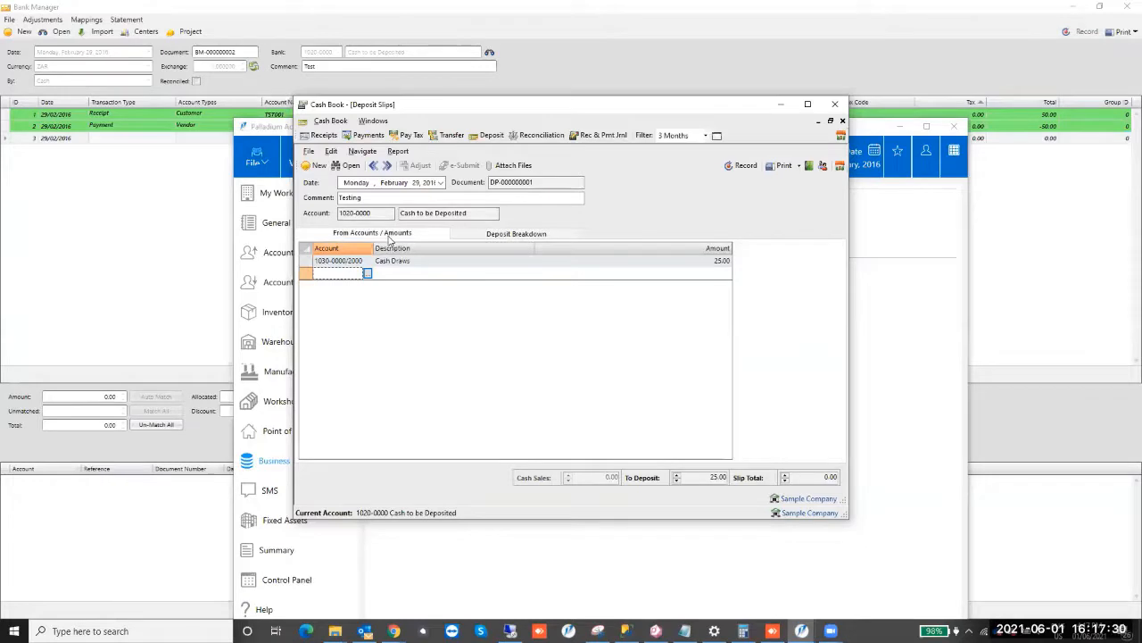
{"action": "left_click", "coordinate": [489, 262]}
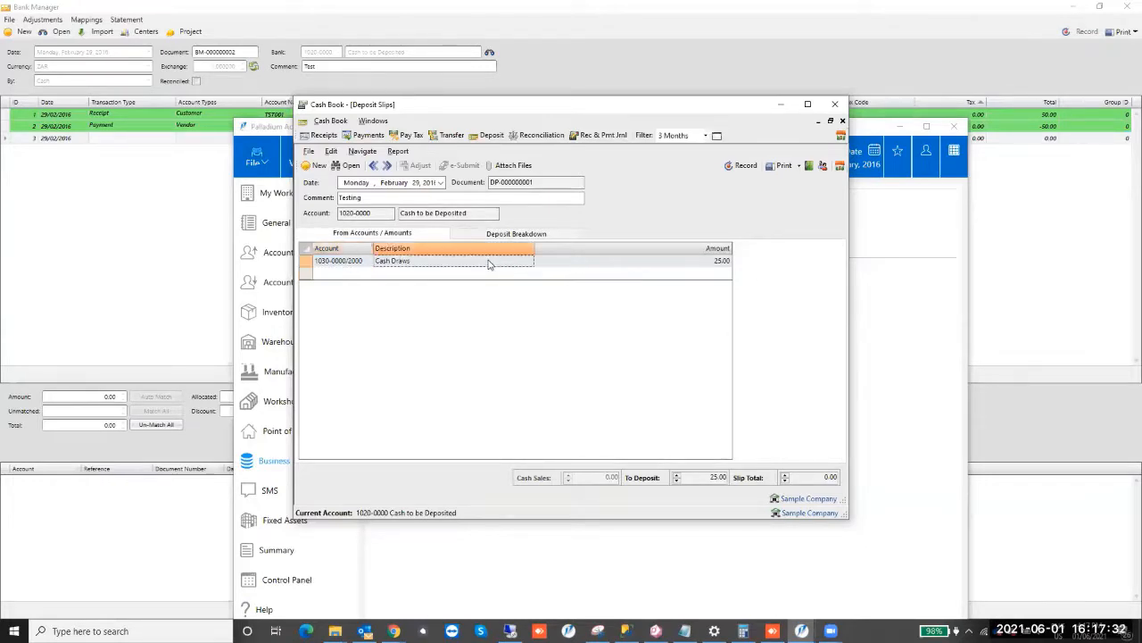
{"action": "left_click", "coordinate": [748, 167]}
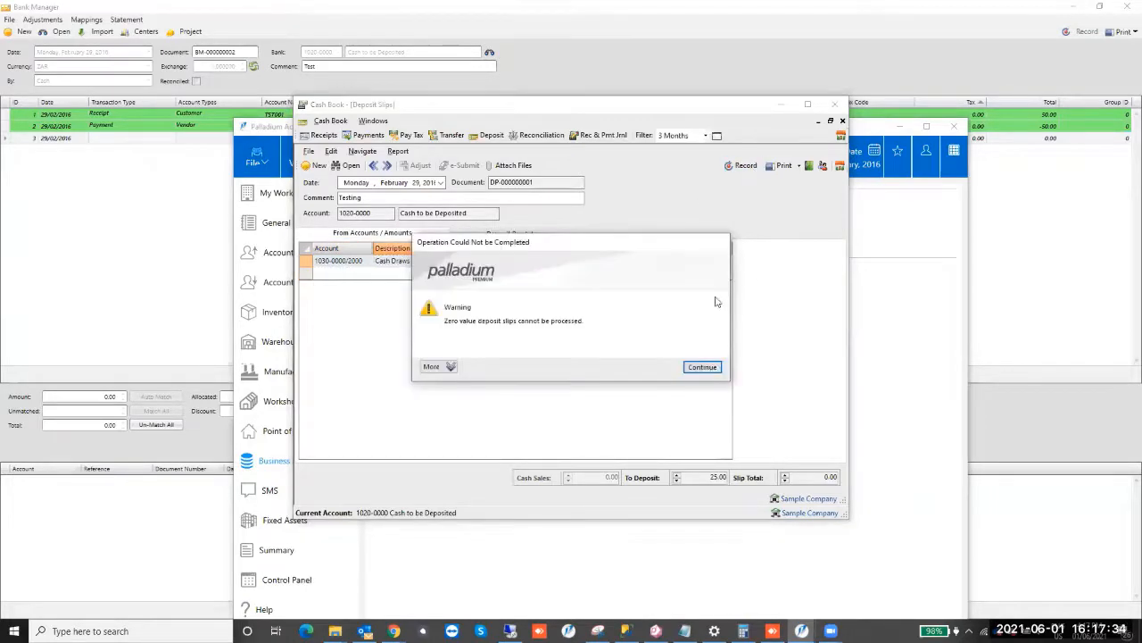
{"action": "left_click", "coordinate": [702, 368]}
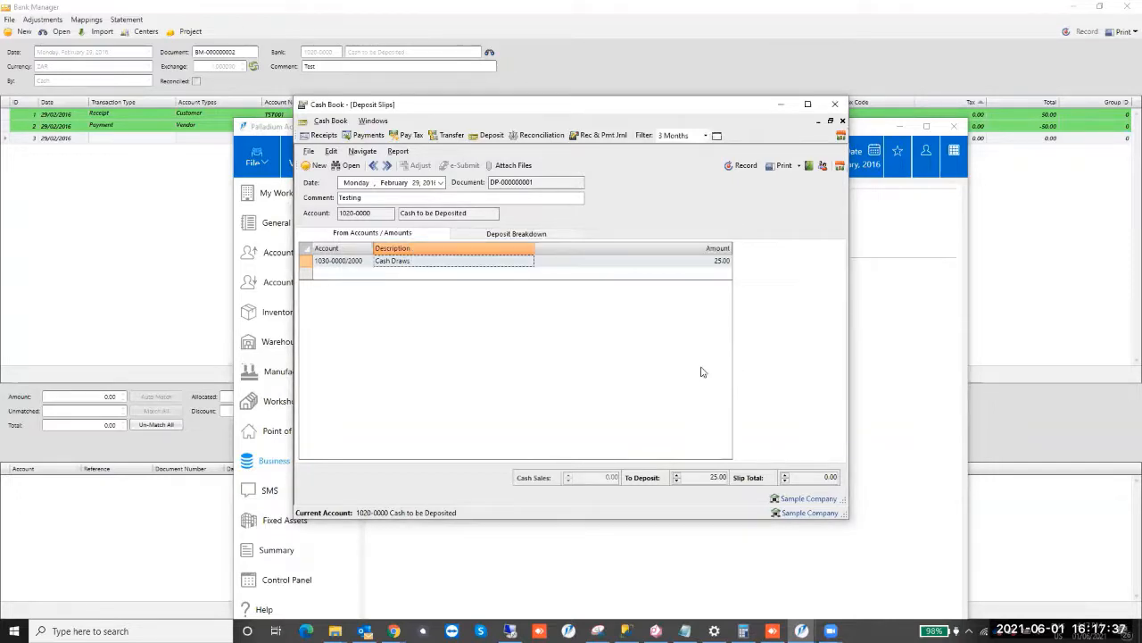
Enter a cash amount of 50 for the 50.00 denomination in the deposit breakdown and try to record the slip.
{"action": "left_click", "coordinate": [546, 234]}
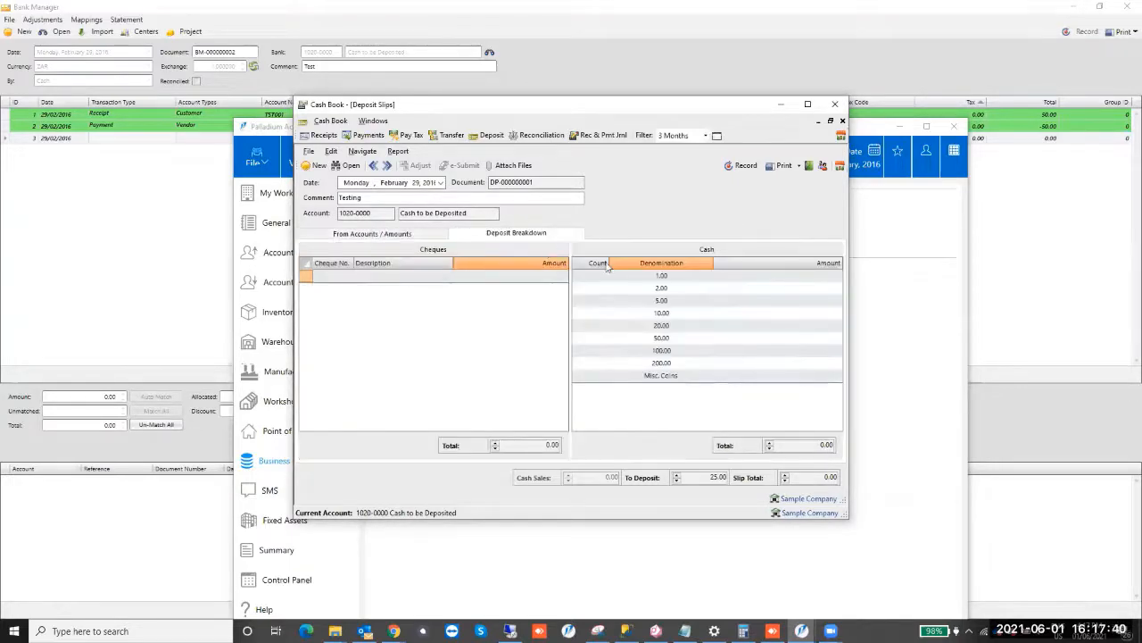
{"action": "left_click", "coordinate": [763, 341]}
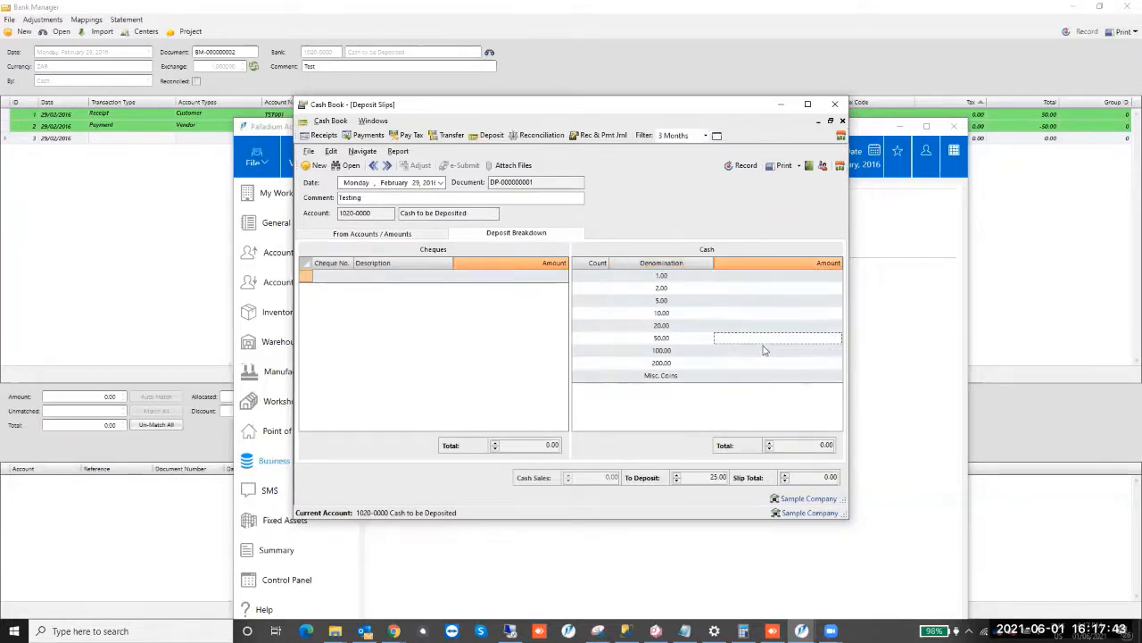
{"action": "type", "text": "50"}
{"action": "key", "text": "Tab"}
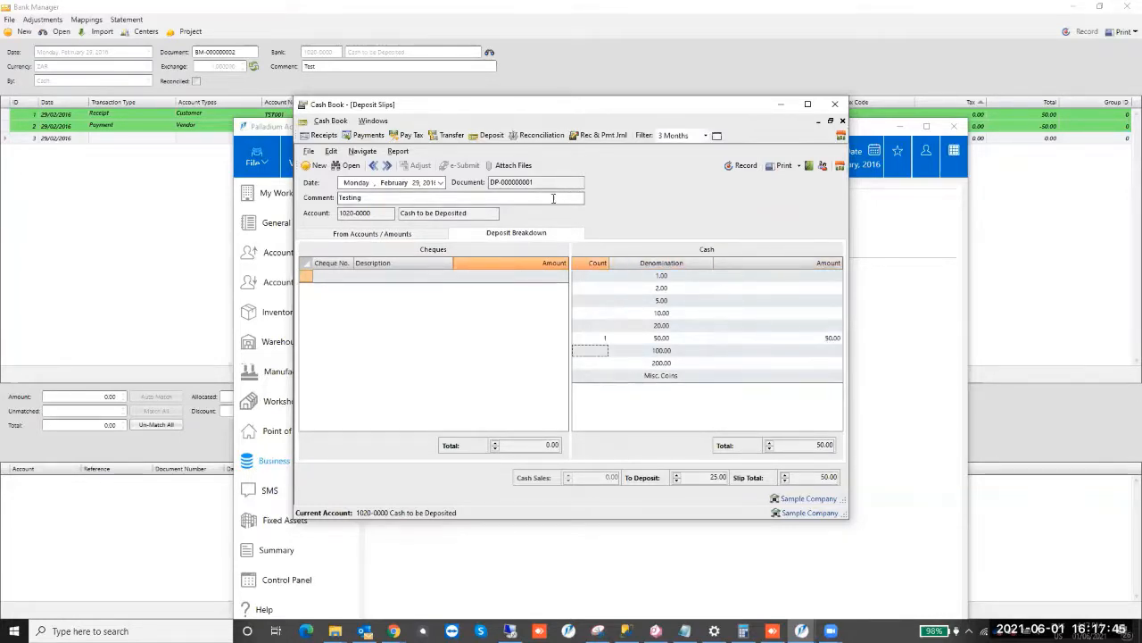
{"action": "left_click", "coordinate": [742, 166]}
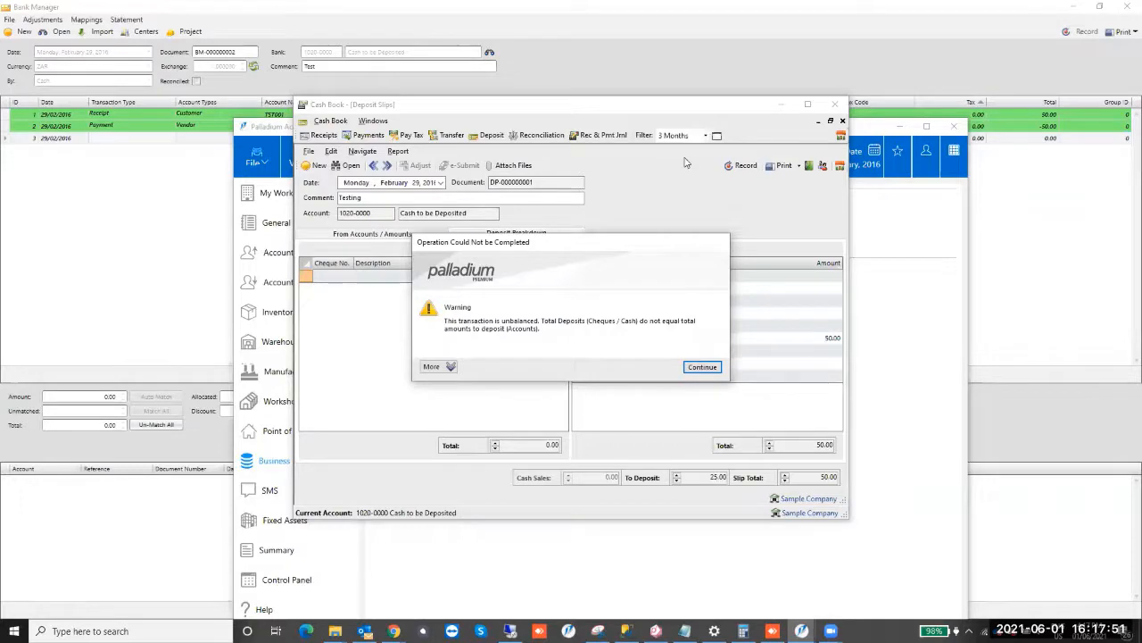
{"action": "left_click", "coordinate": [702, 367]}
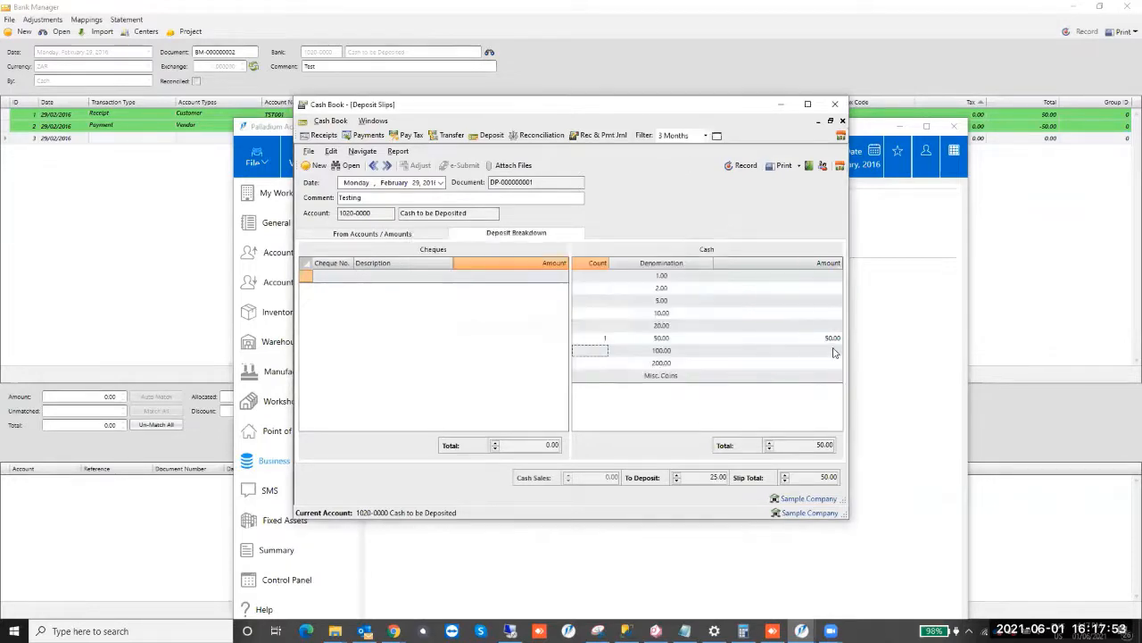
Enter a cash amount of 20 for the 20.00 denomination and clear the amount of the 50.00 denomination.
{"action": "left_click", "coordinate": [813, 343]}
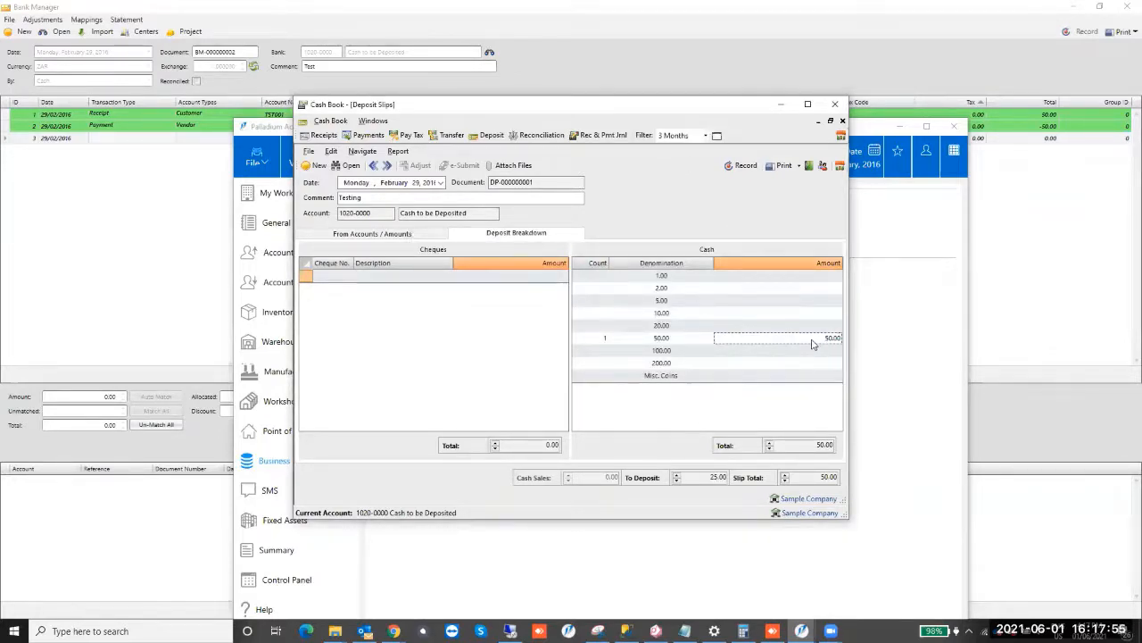
{"action": "left_click", "coordinate": [817, 330]}
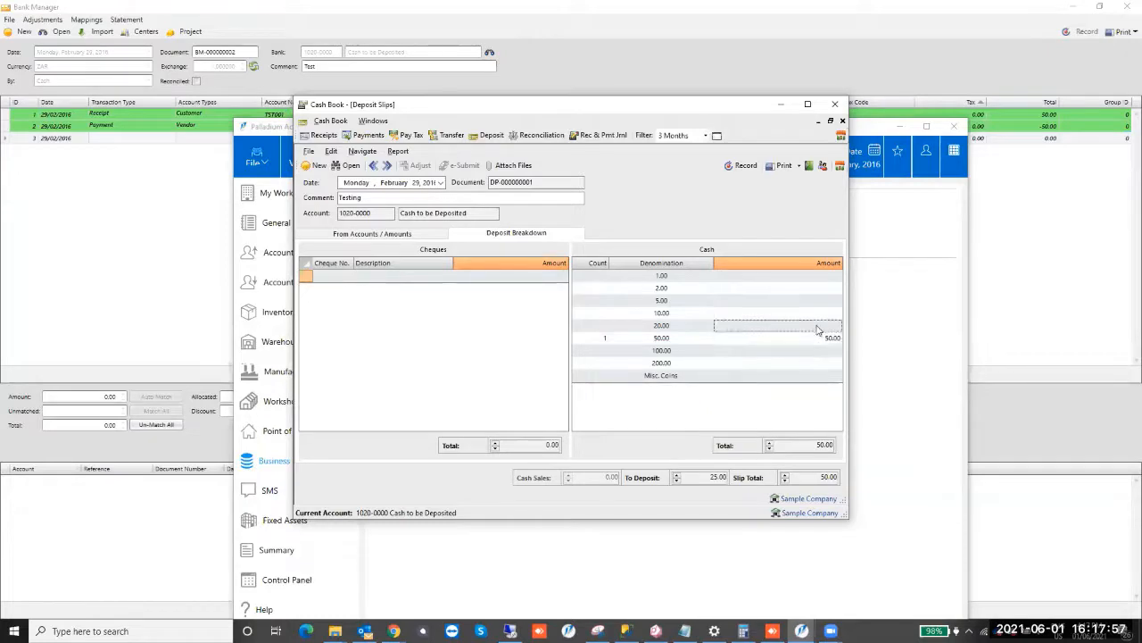
{"action": "type", "text": "20"}
{"action": "left_click", "coordinate": [826, 343]}
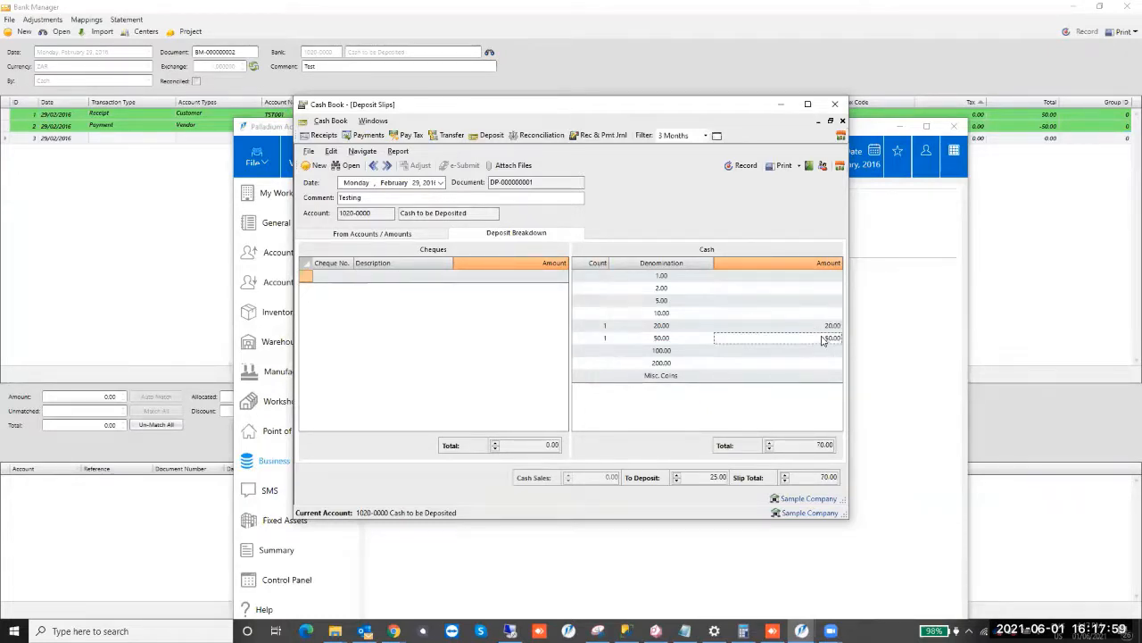
{"action": "key", "text": "BackSpace"}
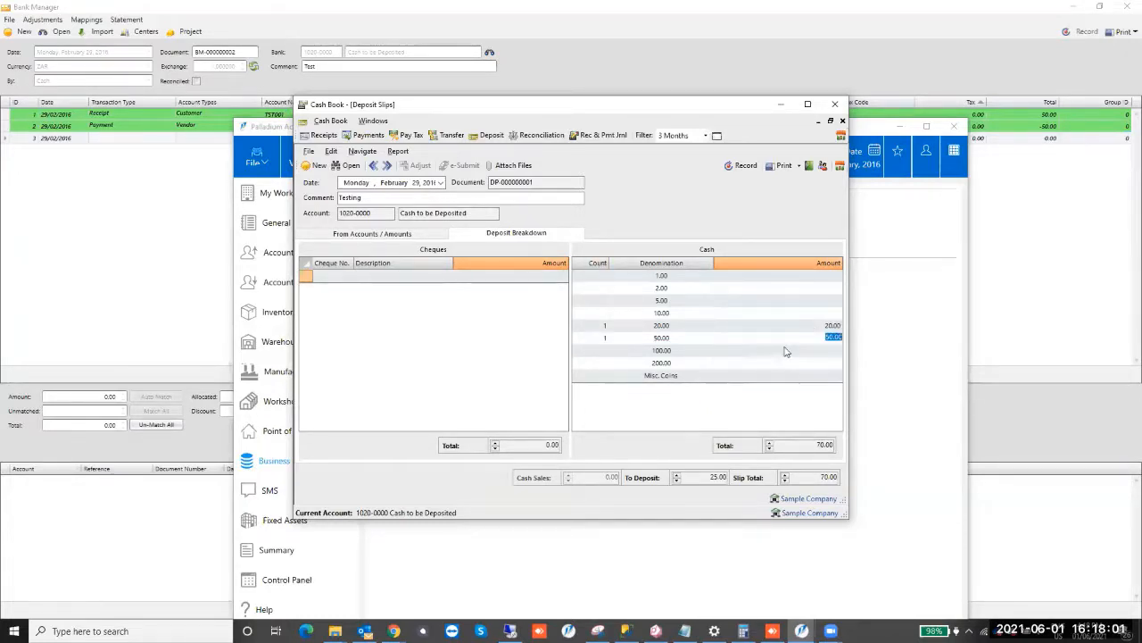
{"action": "key", "text": "BackSpace"}
{"action": "key", "text": "Return"}
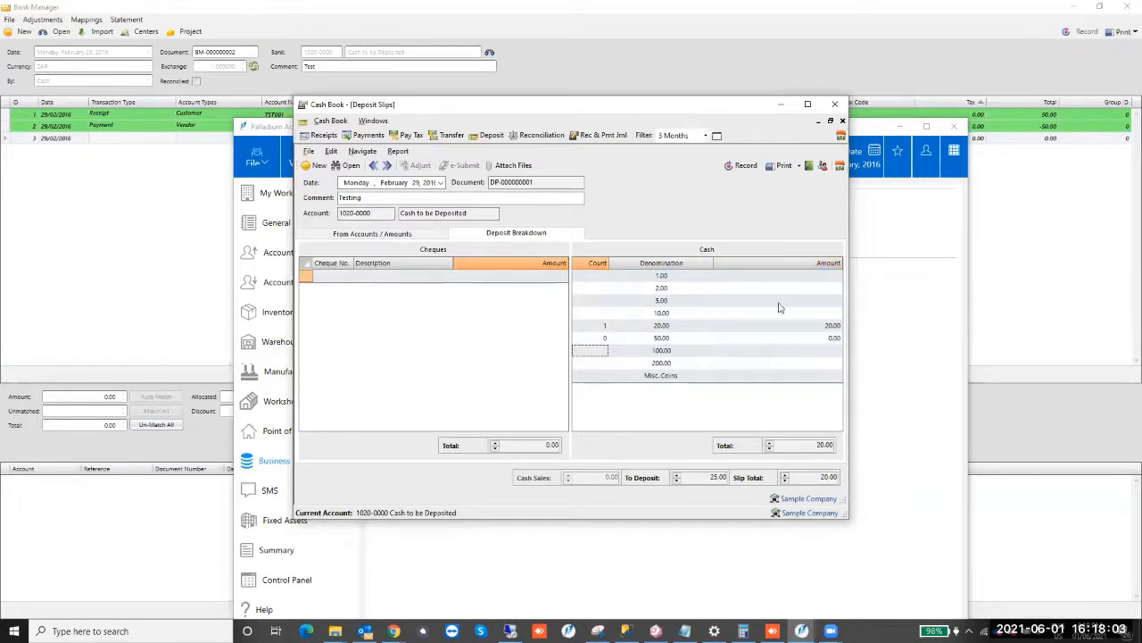
Clear the 20.00 denomination's amount and enter a cash amount of 5 for the 5.00 denomination.
{"action": "left_click", "coordinate": [803, 326]}
{"action": "key", "text": "BackSpace"}
{"action": "key", "text": "Return"}
{"action": "left_click", "coordinate": [763, 303]}
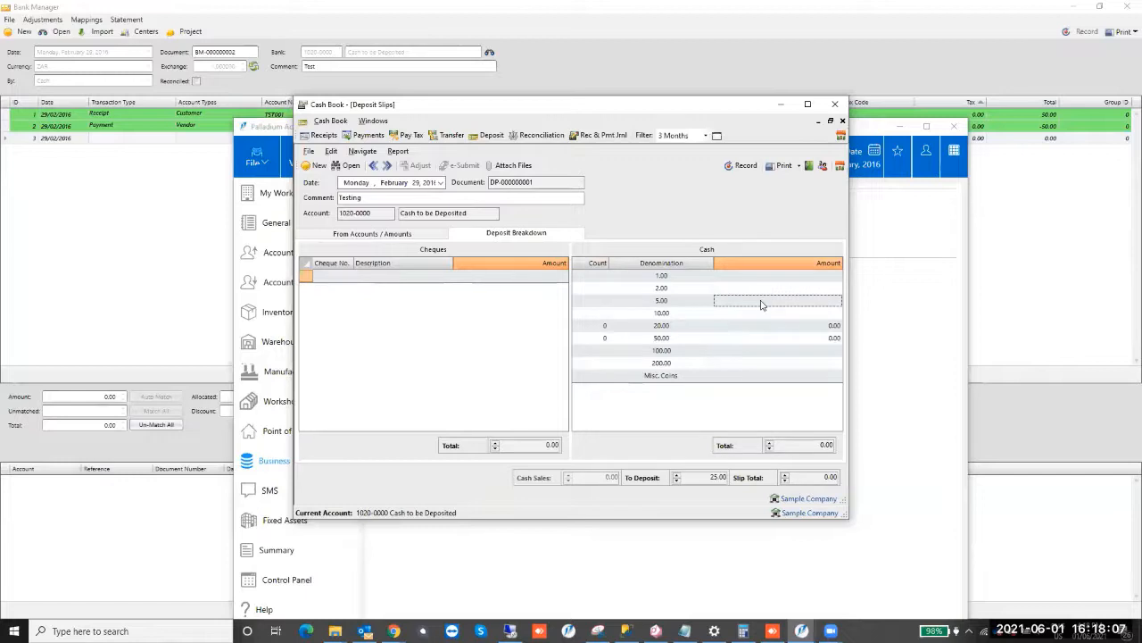
{"action": "type", "text": "5"}
{"action": "key", "text": "Return"}
Enter a cash amount of 20 for the 20.00 denomination and record the deposit slip.
{"action": "left_click", "coordinate": [800, 328]}
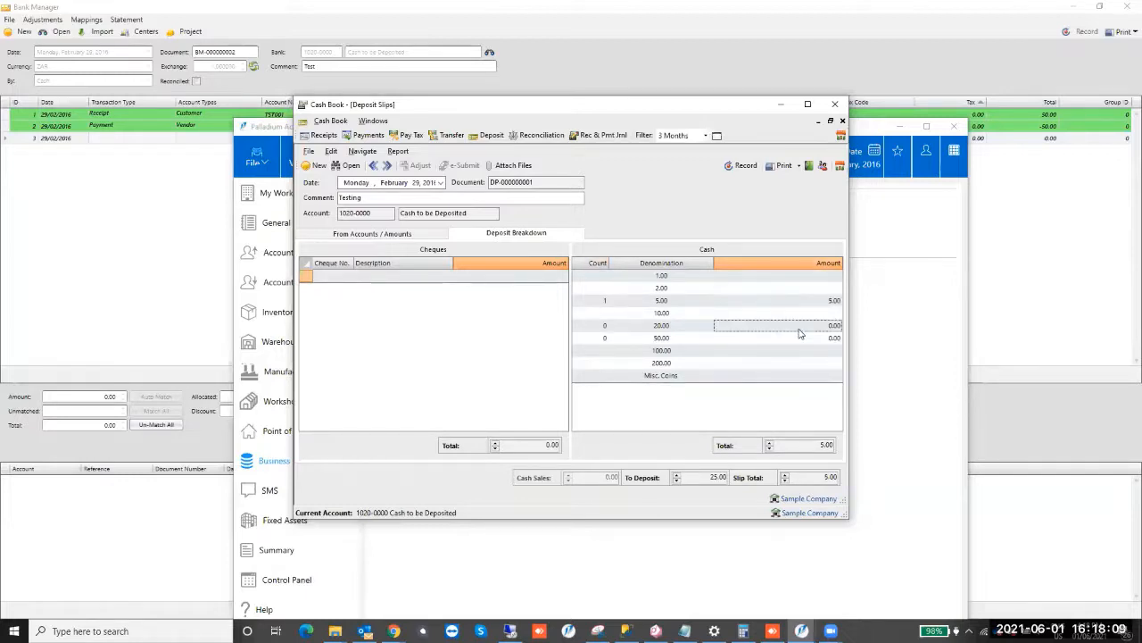
{"action": "type", "text": "20"}
{"action": "key", "text": "Return"}
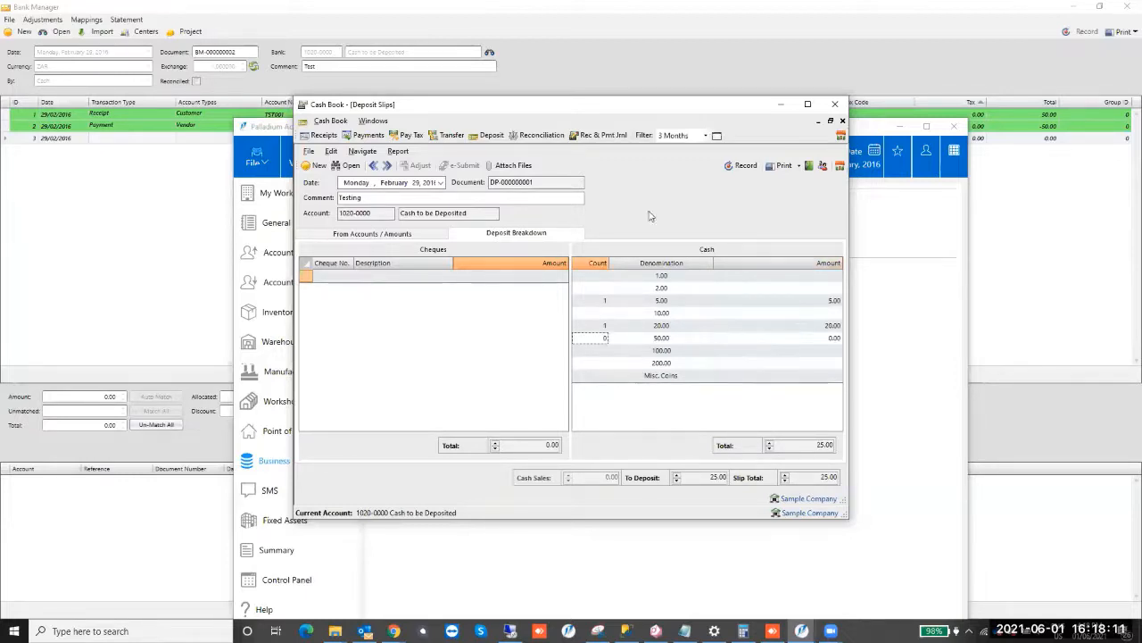
{"action": "left_click", "coordinate": [741, 166]}
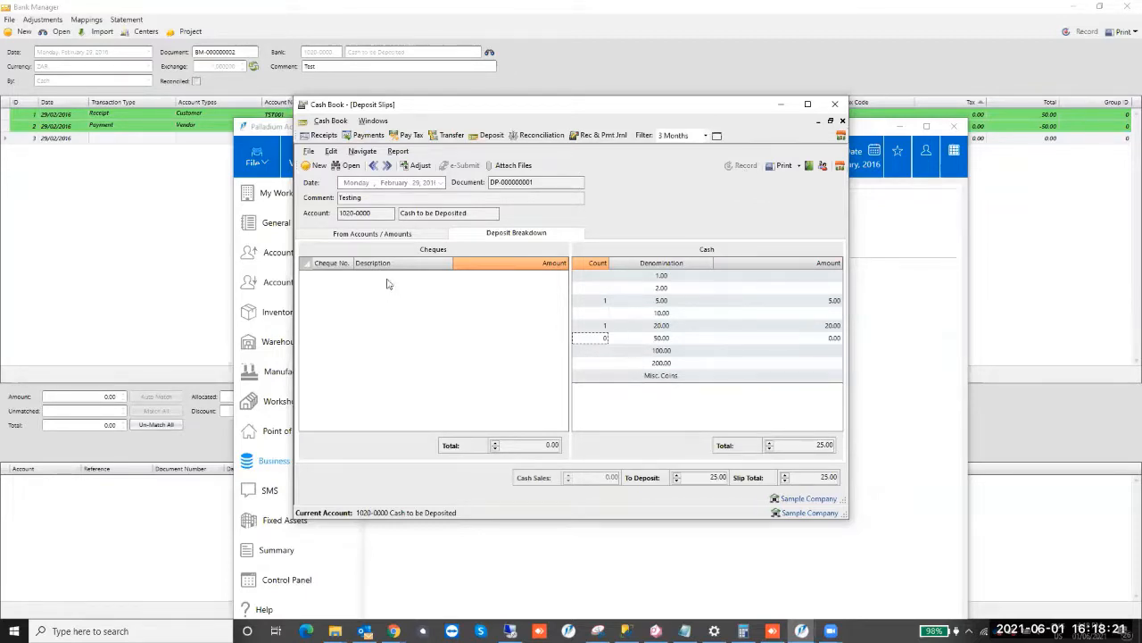
Review the recorded deposit slip's account line and cash denominations, with a brief look at the bank transfer form.
{"action": "left_click", "coordinate": [403, 232]}
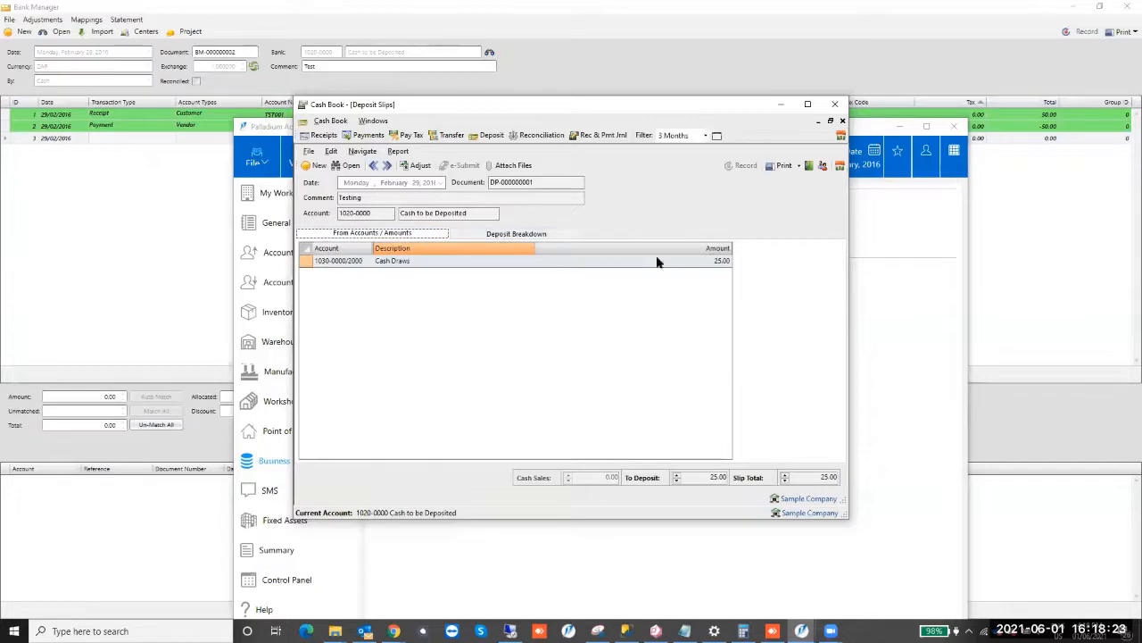
{"action": "left_click", "coordinate": [511, 234]}
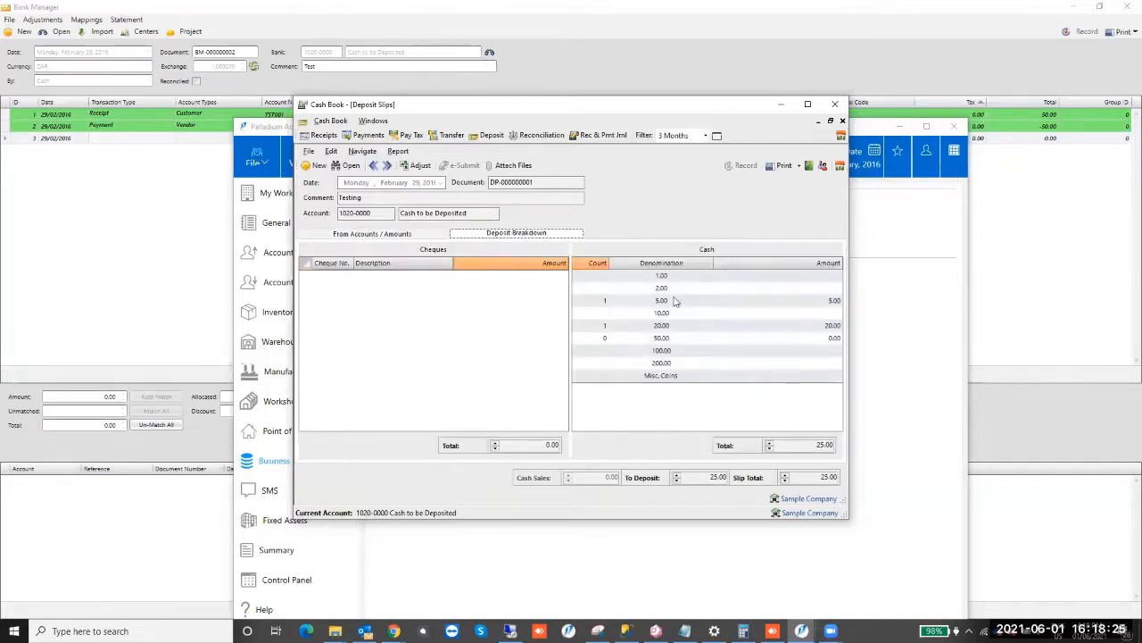
{"action": "left_click", "coordinate": [676, 302]}
{"action": "left_click", "coordinate": [764, 326]}
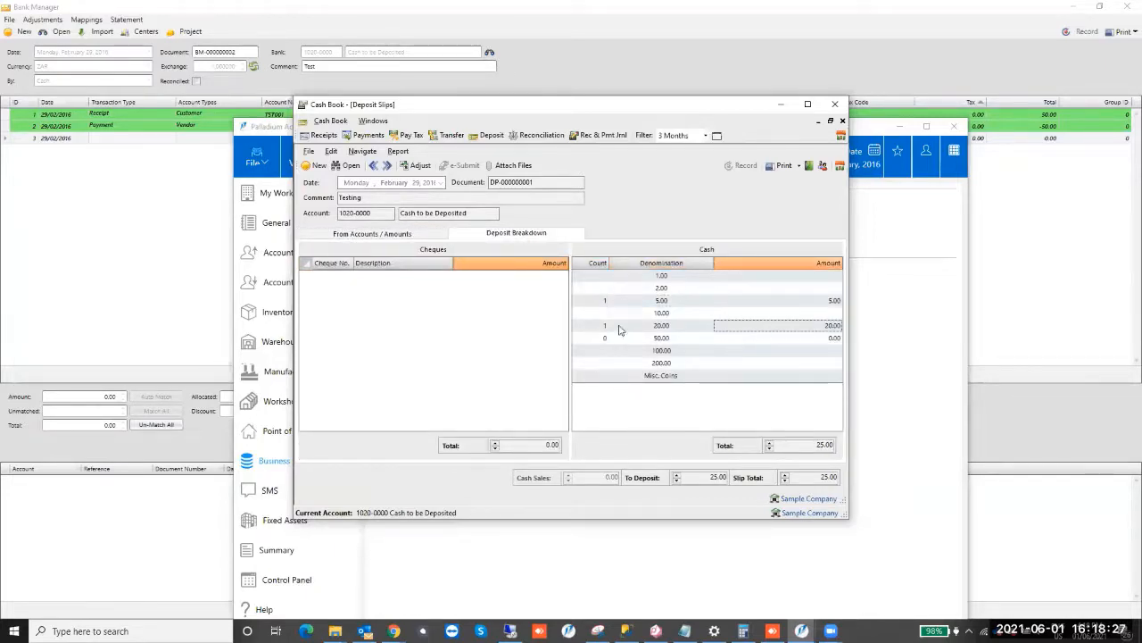
{"action": "left_click", "coordinate": [665, 326]}
{"action": "left_click", "coordinate": [663, 301]}
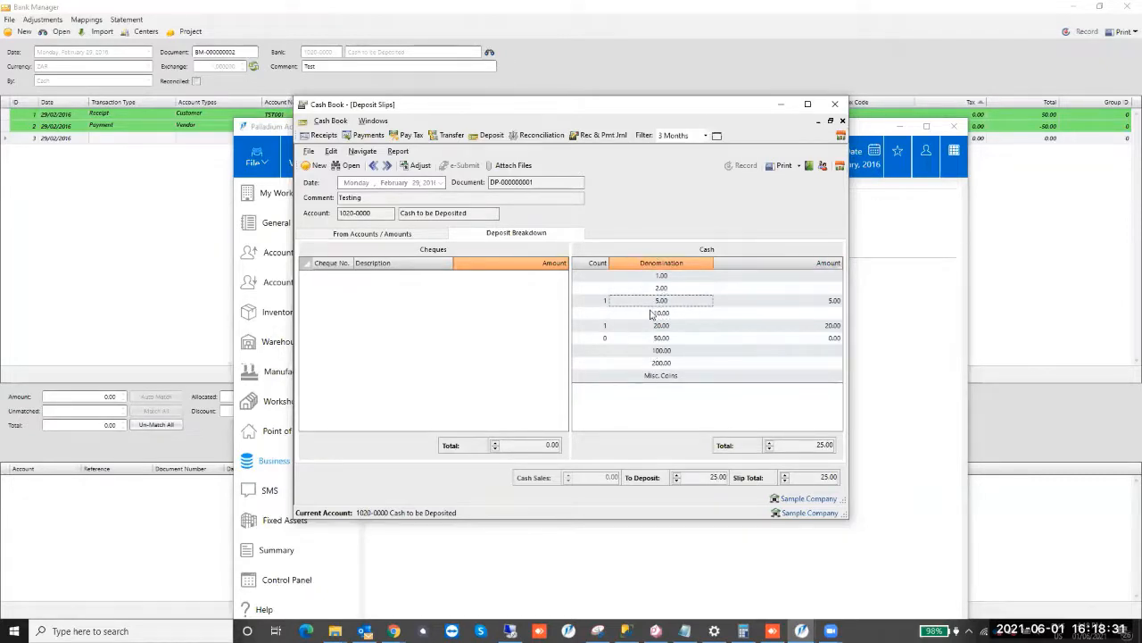
{"action": "left_click", "coordinate": [447, 136]}
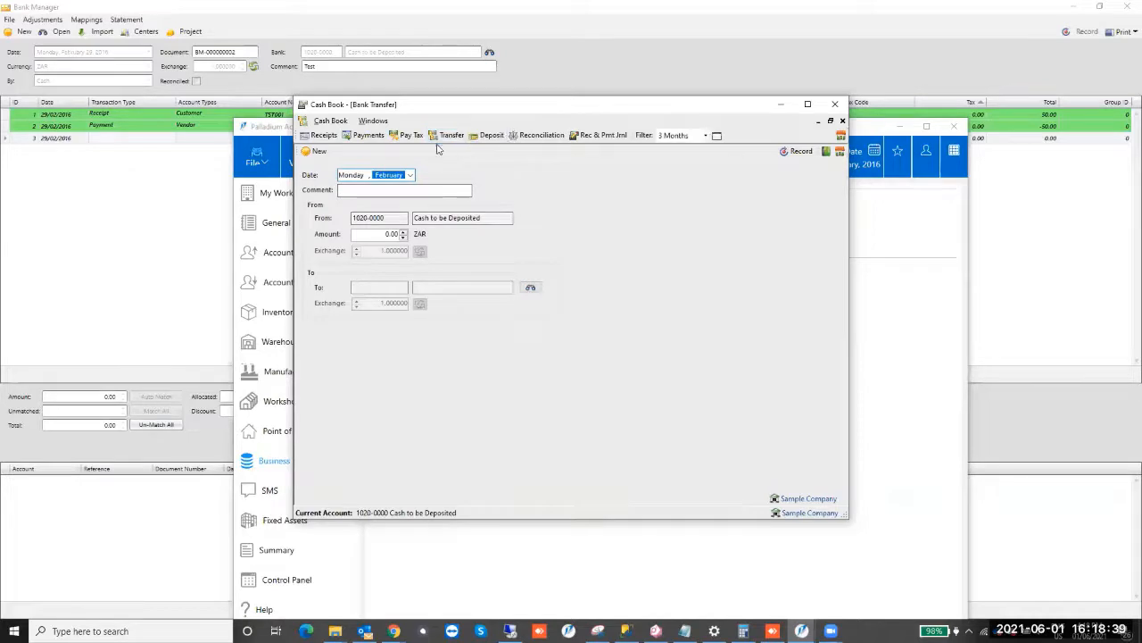
{"action": "left_click", "coordinate": [492, 136]}
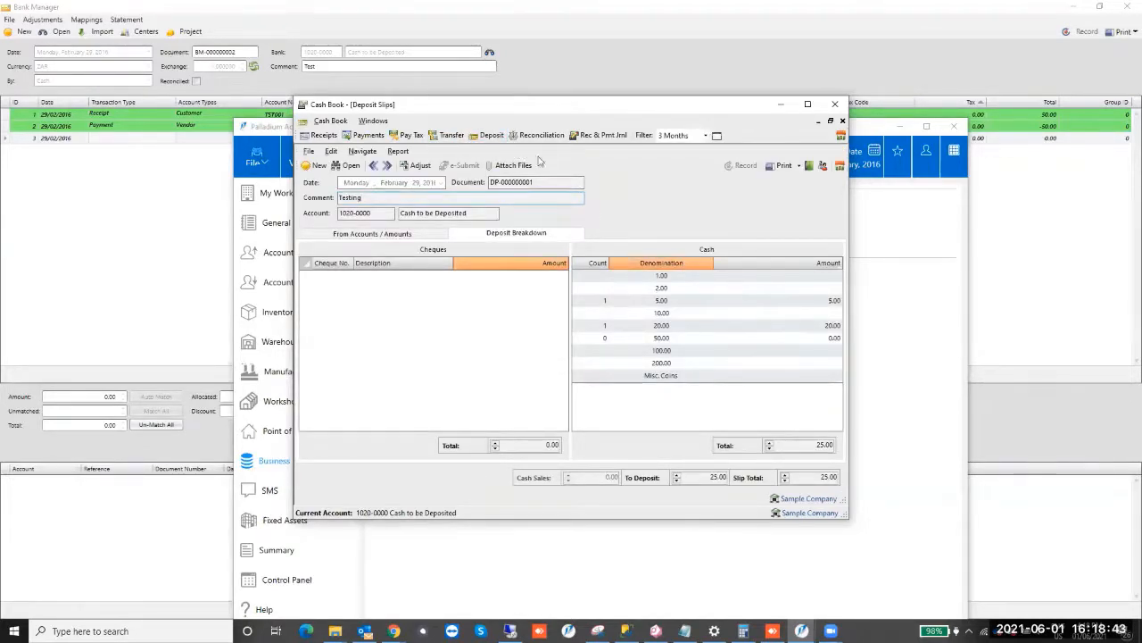
Start a bank transfer from Cash to be Deposited and choose 1030-0000 Cash Draws as the receiving account.
{"action": "left_click", "coordinate": [450, 135]}
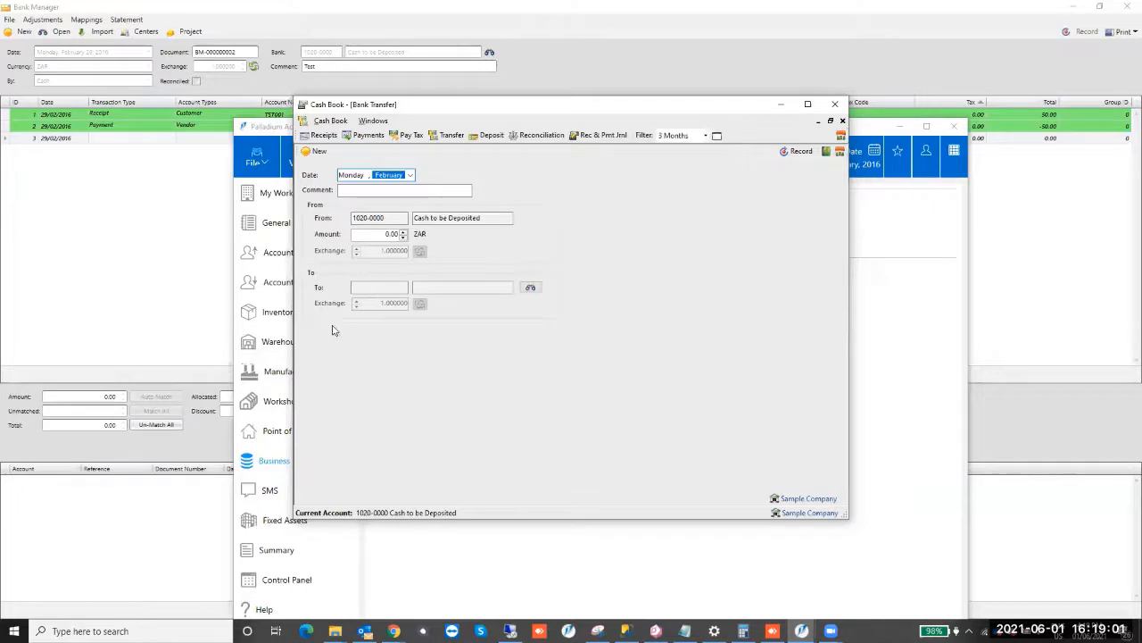
{"action": "left_click", "coordinate": [530, 286]}
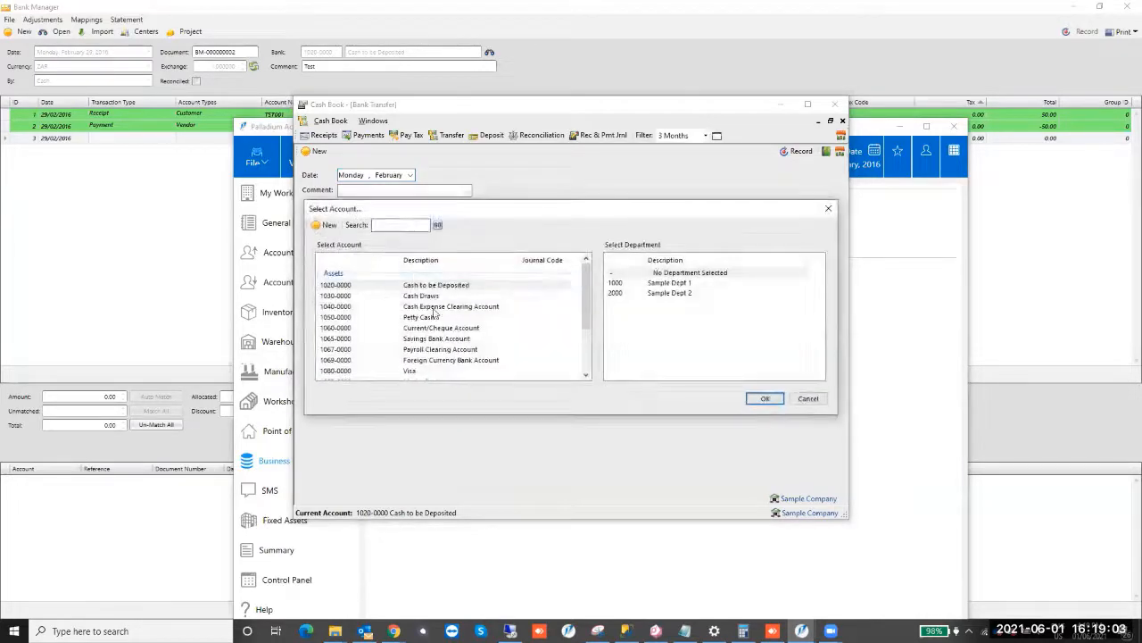
{"action": "double_click", "coordinate": [407, 295]}
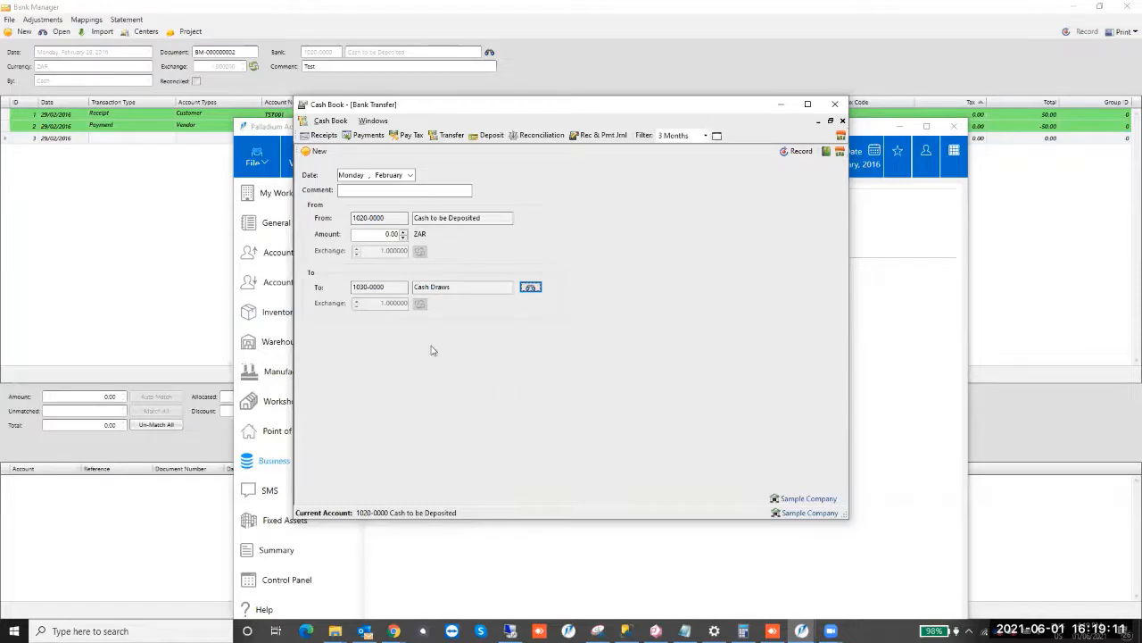
Enter the transfer comment "Test" and an amount of 50, and record the bank transfer.
{"action": "left_click", "coordinate": [393, 190]}
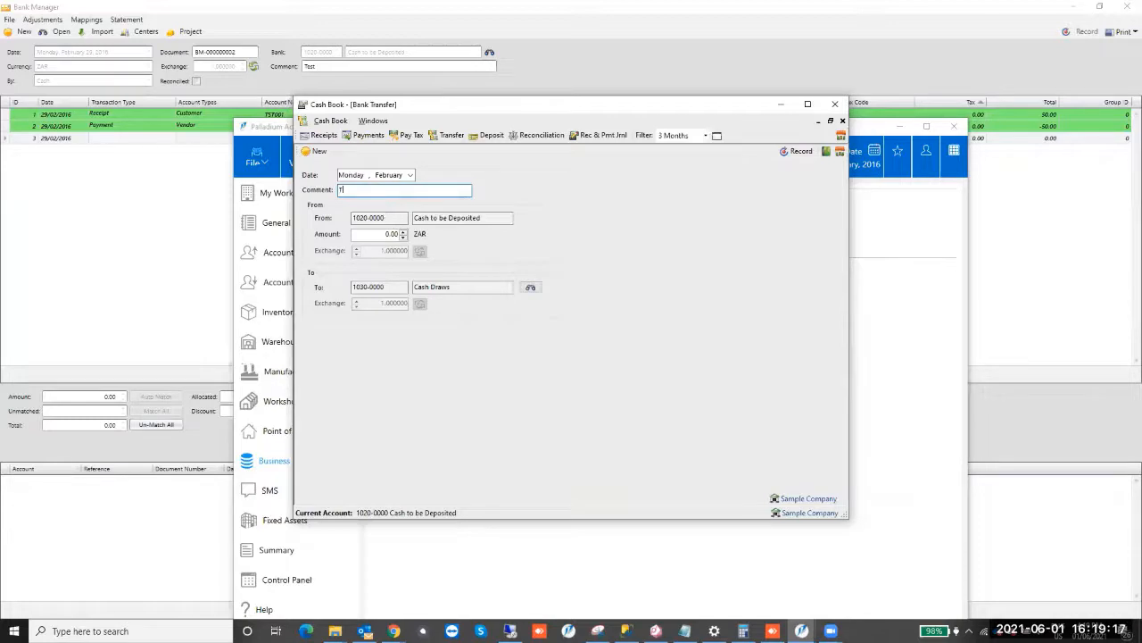
{"action": "key", "text": "Tab"}
{"action": "key", "text": "Tab"}
{"action": "type", "text": "50"}
{"action": "key", "text": "Tab"}
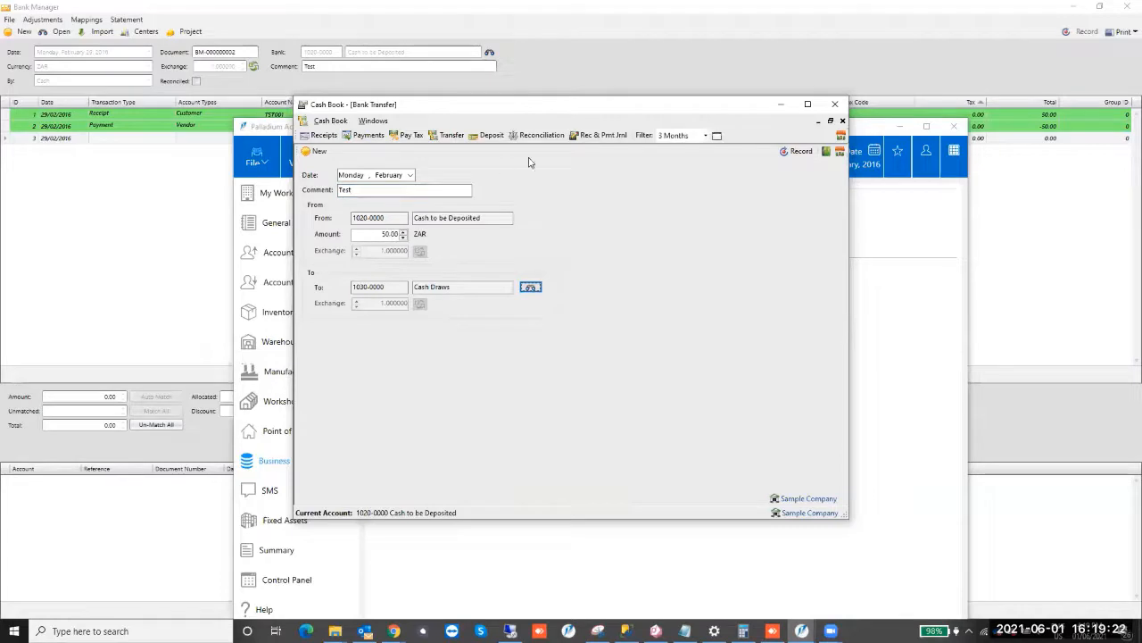
{"action": "left_click", "coordinate": [797, 151]}
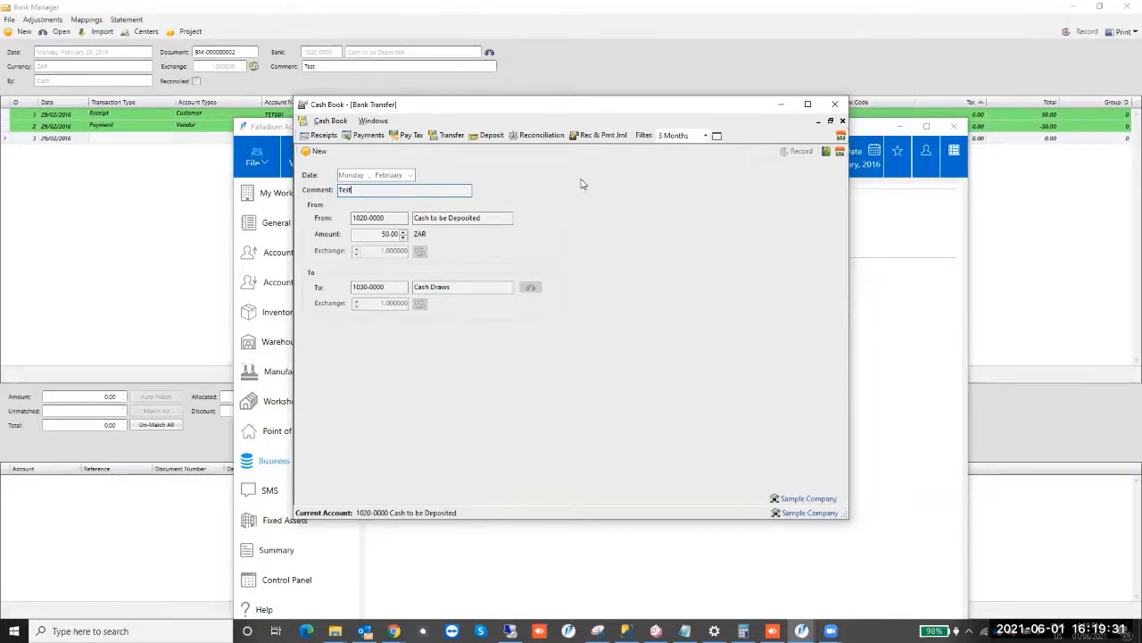
Open the tax payment form and examine its tax authority choices and bank account.
{"action": "left_click", "coordinate": [403, 136]}
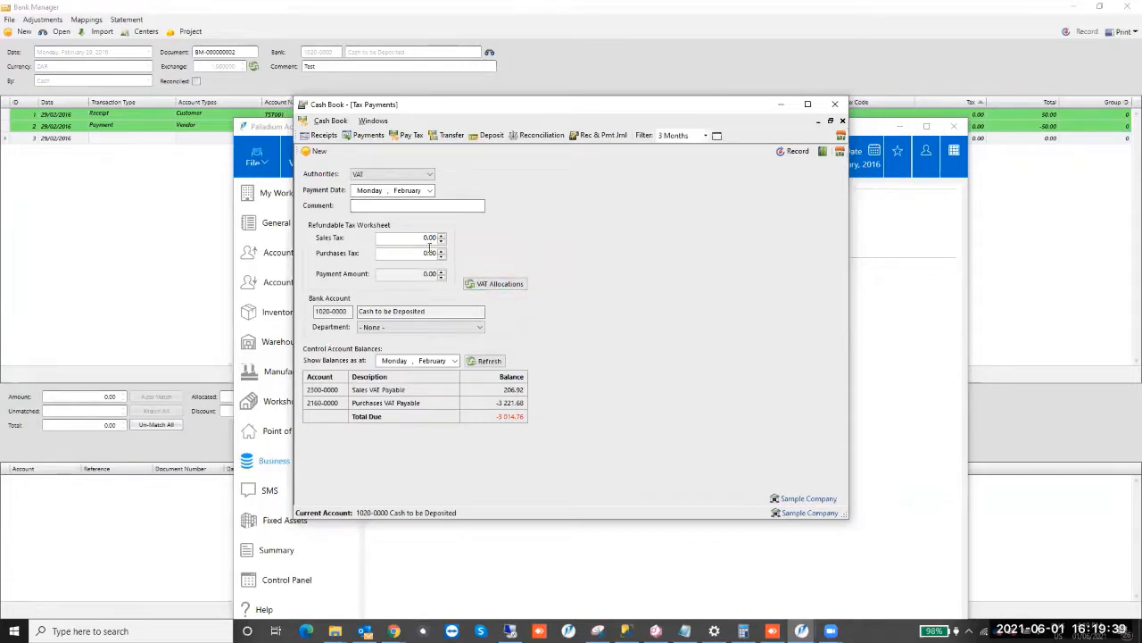
{"action": "left_click", "coordinate": [399, 174]}
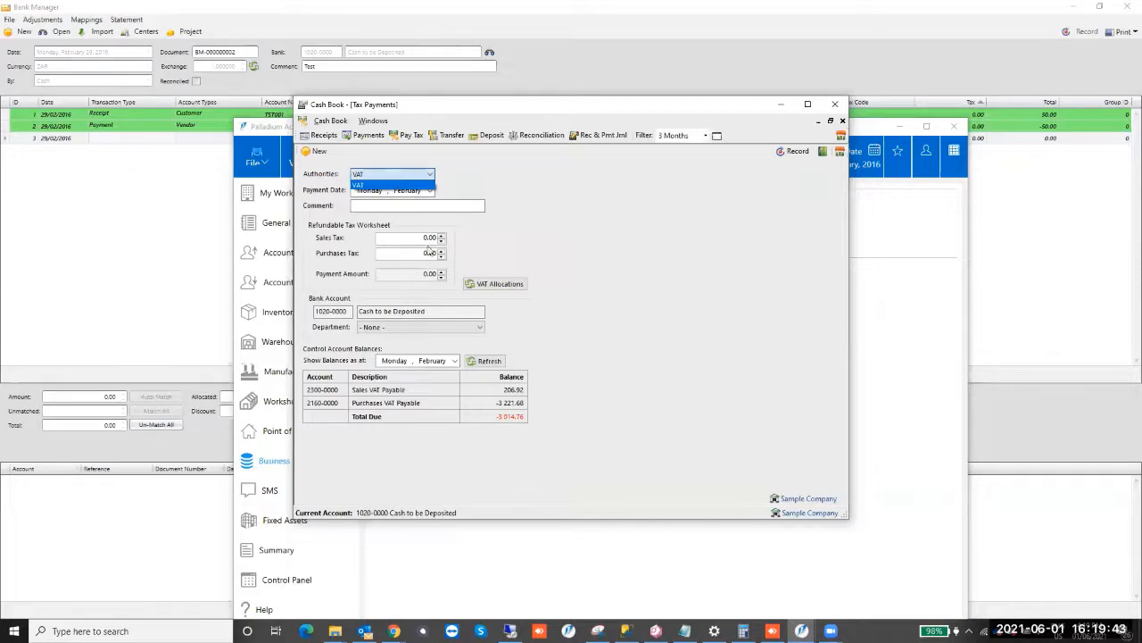
{"action": "left_click", "coordinate": [427, 312]}
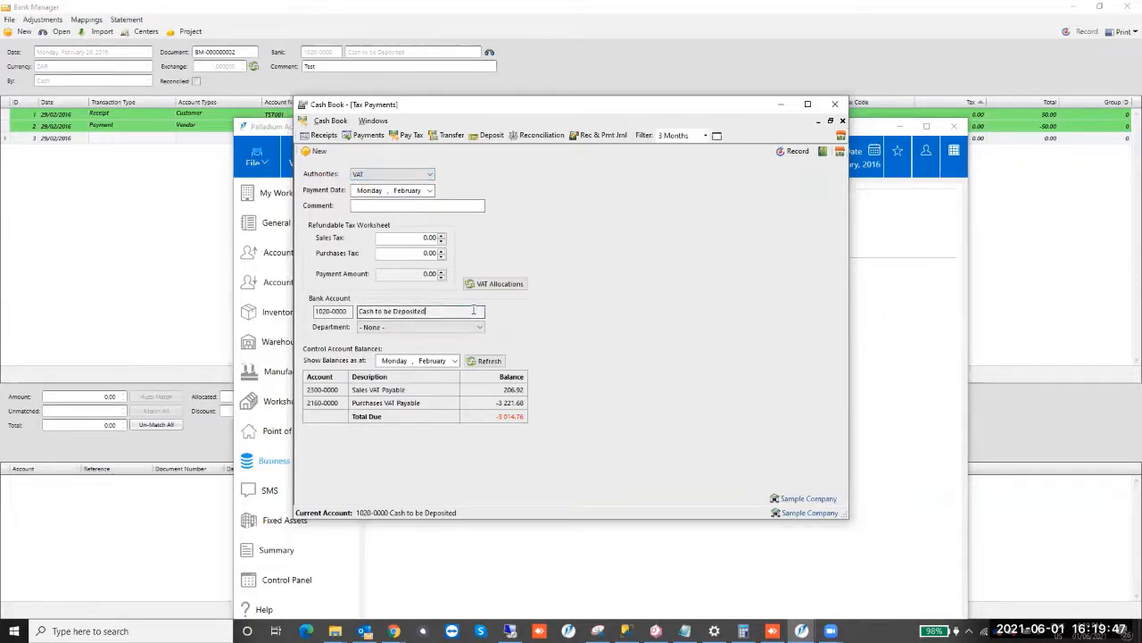
{"action": "left_click_drag", "start_coordinate": [472, 311], "coordinate": [356, 312]}
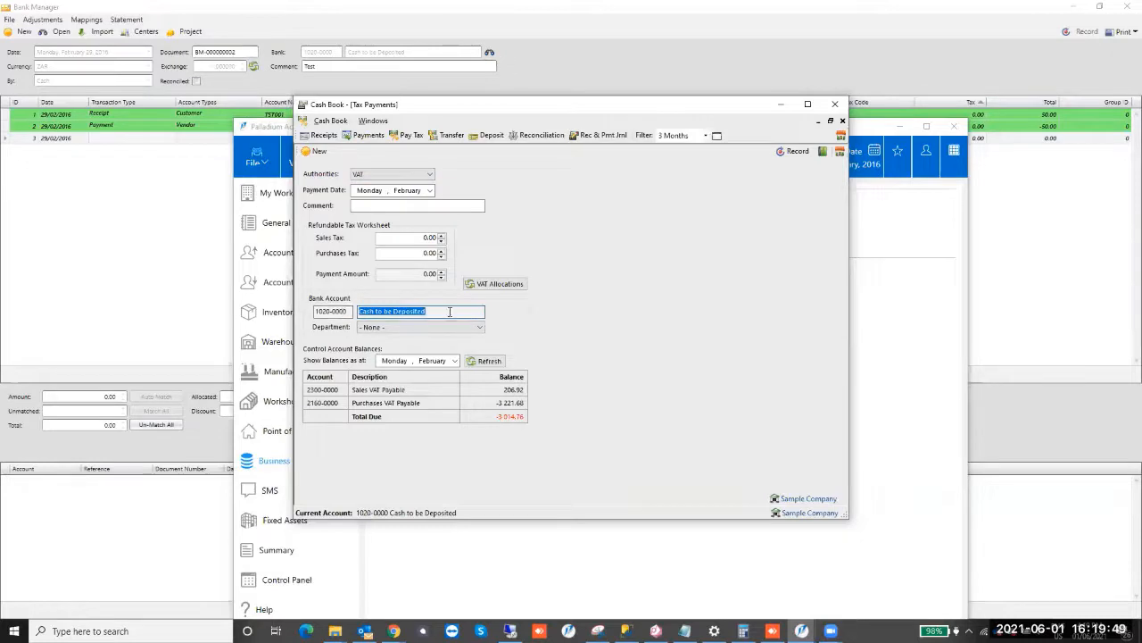
{"action": "left_click", "coordinate": [341, 311]}
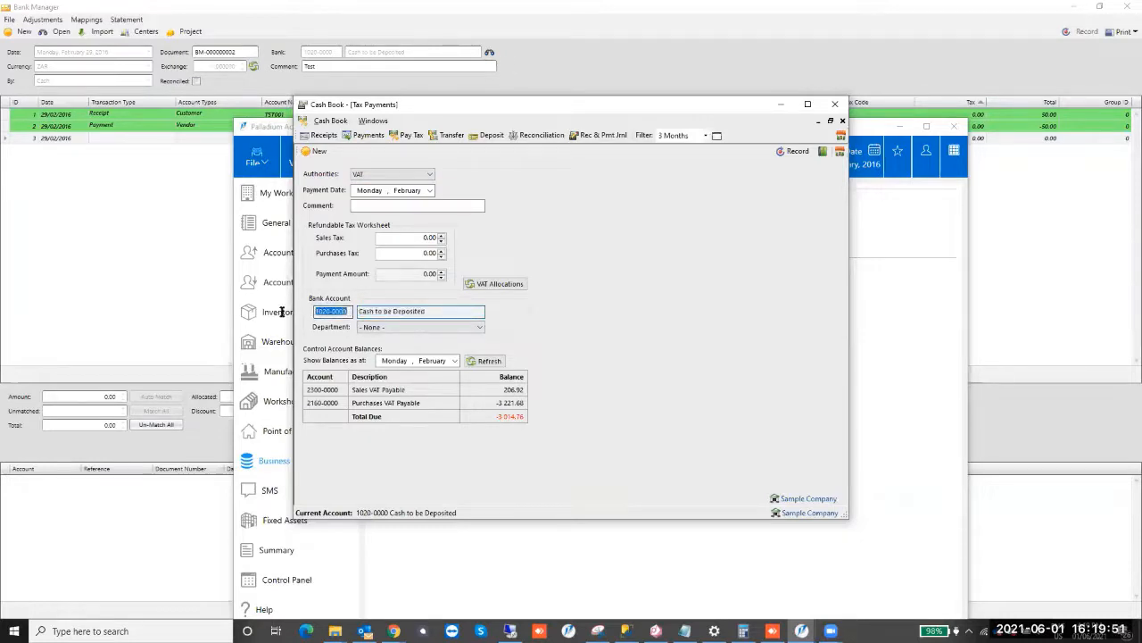
{"action": "left_click", "coordinate": [436, 311]}
{"action": "double_click", "coordinate": [436, 310]}
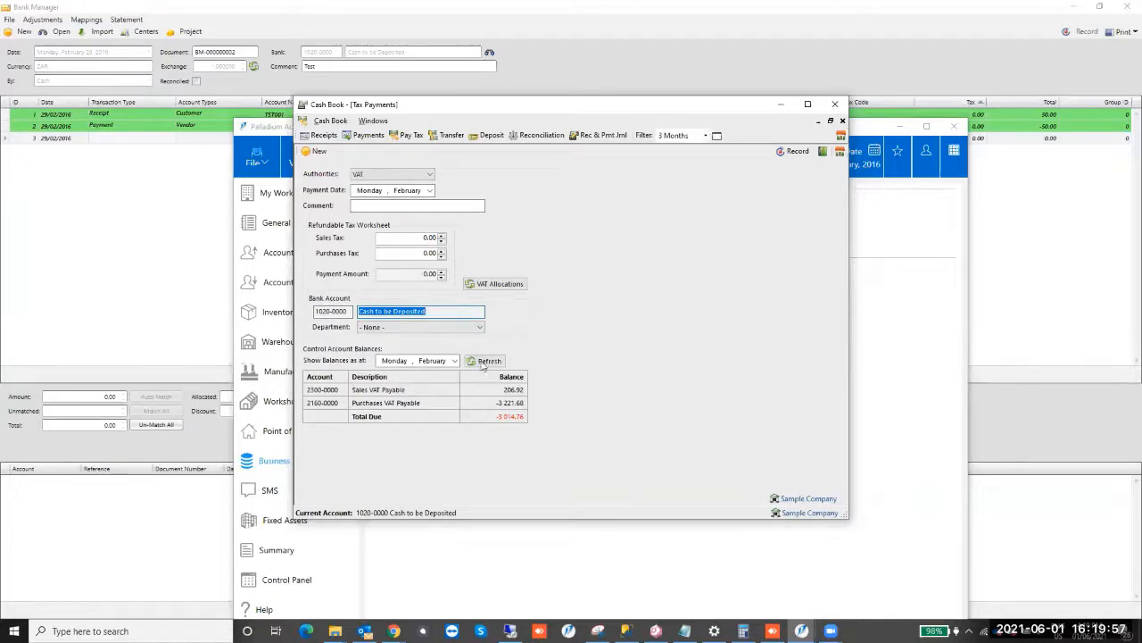
Fill in the tax payment with comment "Testing", Sales Tax 20, Purchases Tax 50 and department 1000 Sample Dept 1.
{"action": "left_click", "coordinate": [389, 206]}
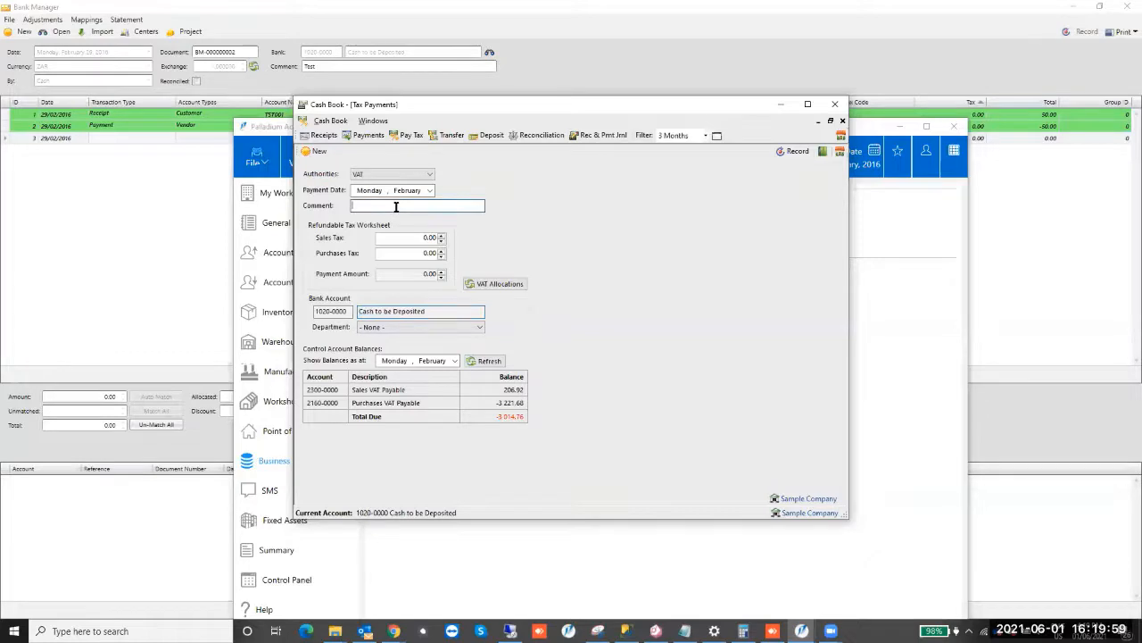
{"action": "type", "text": "Testing"}
{"action": "key", "text": "Tab"}
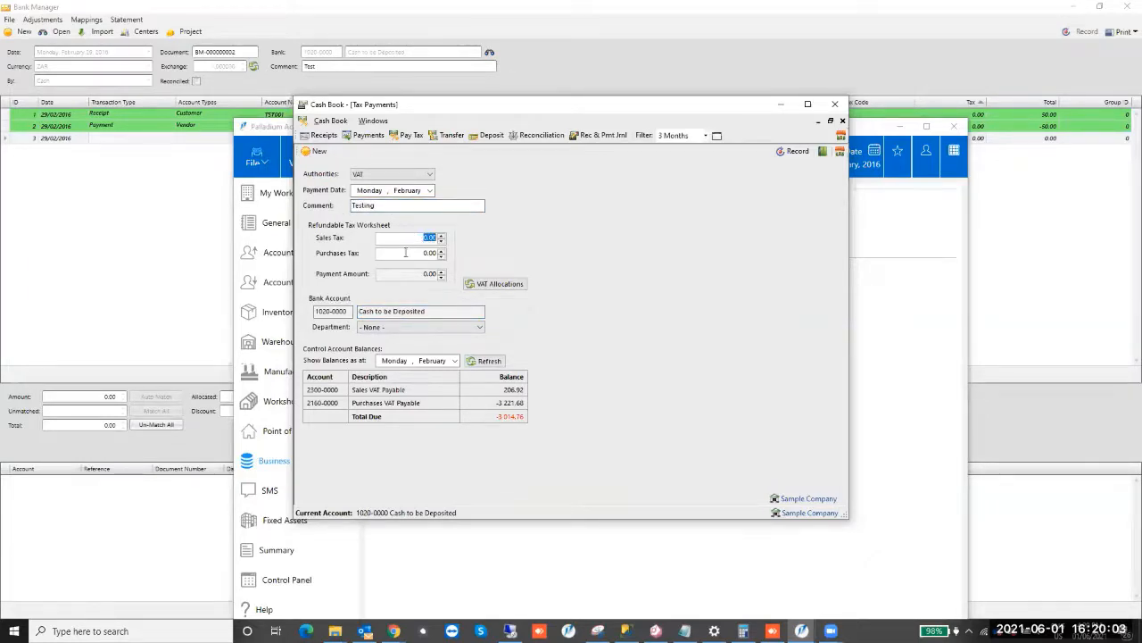
{"action": "type", "text": "20"}
{"action": "key", "text": "Tab"}
{"action": "type", "text": "50"}
{"action": "key", "text": "Tab"}
{"action": "left_click", "coordinate": [450, 327]}
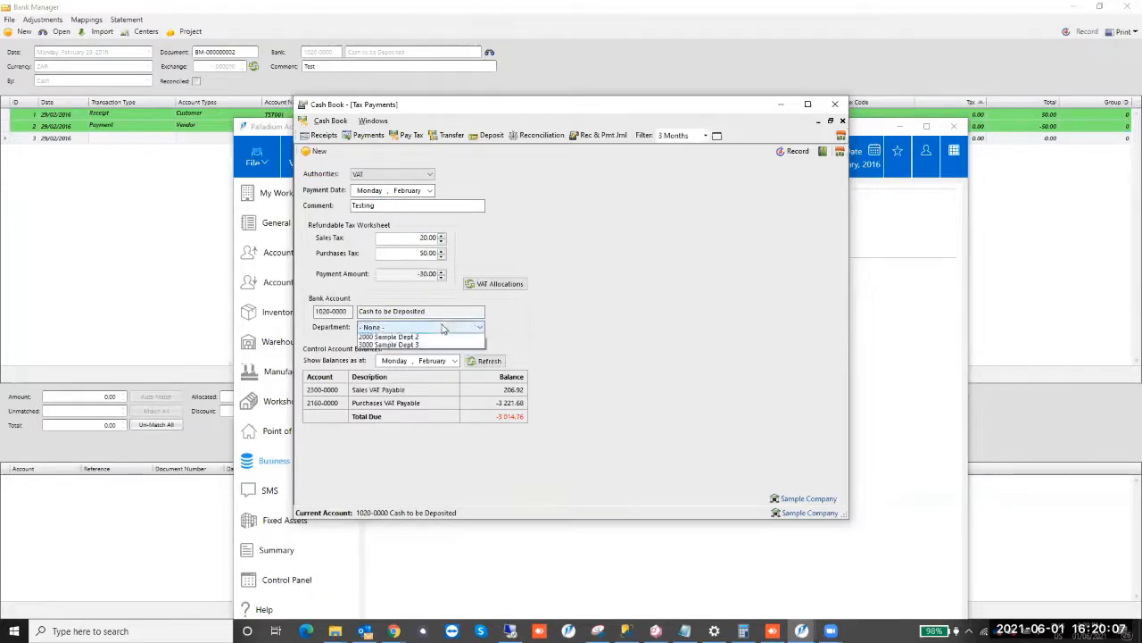
{"action": "left_click", "coordinate": [411, 344]}
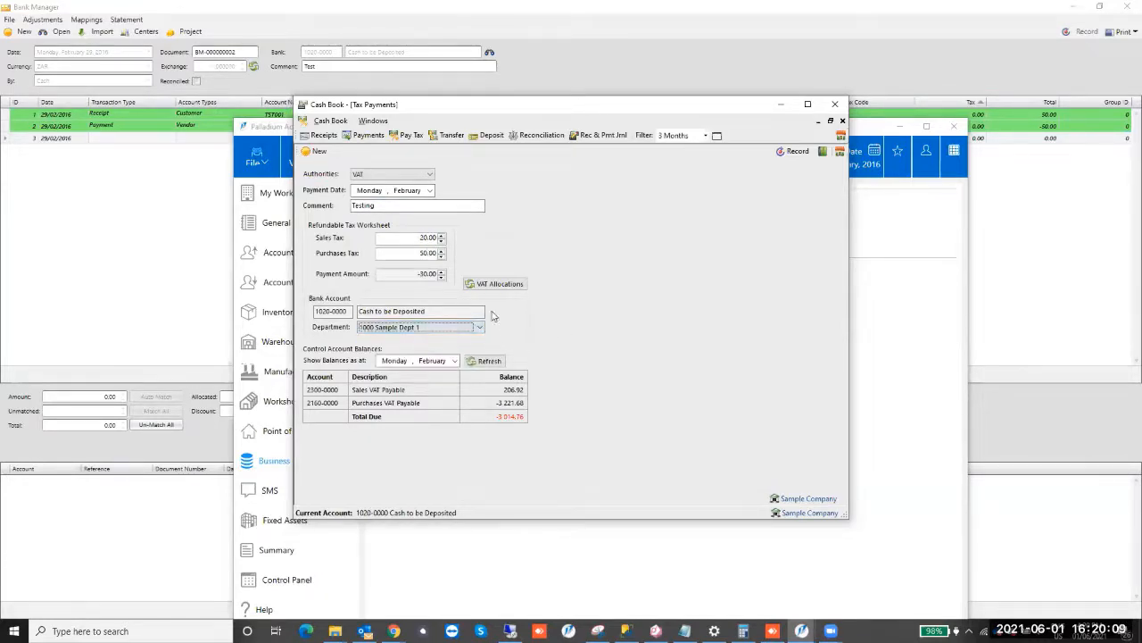
Look through the VAT allocations for the tax payment and close them without recording.
{"action": "left_click", "coordinate": [513, 284]}
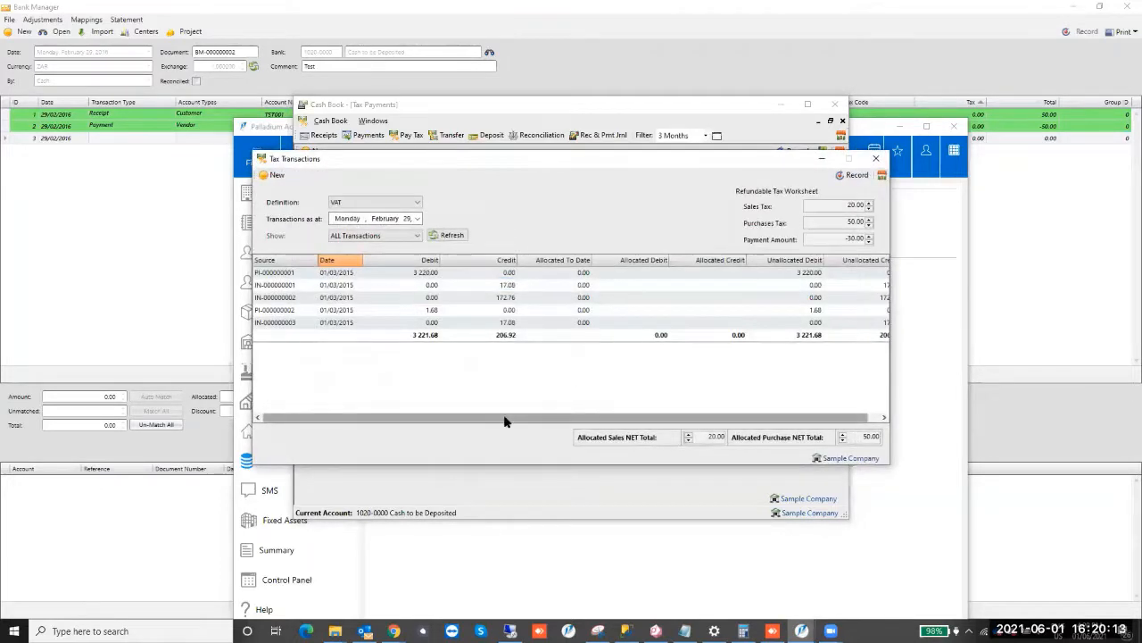
{"action": "left_click_drag", "start_coordinate": [505, 422], "coordinate": [350, 428]}
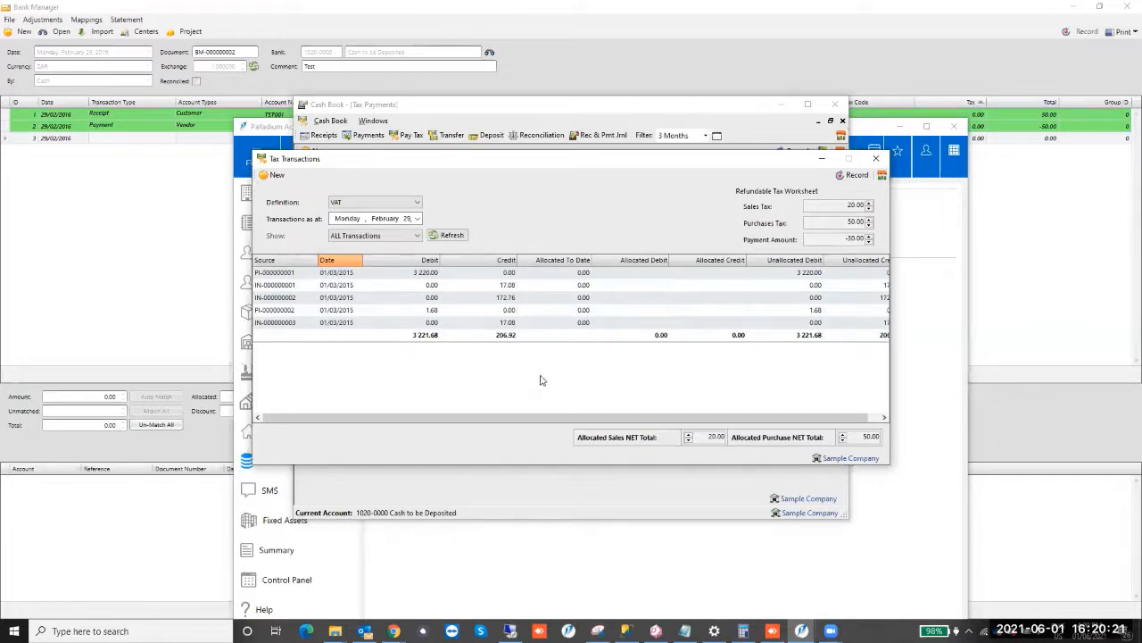
{"action": "left_click_drag", "start_coordinate": [721, 415], "coordinate": [637, 413]}
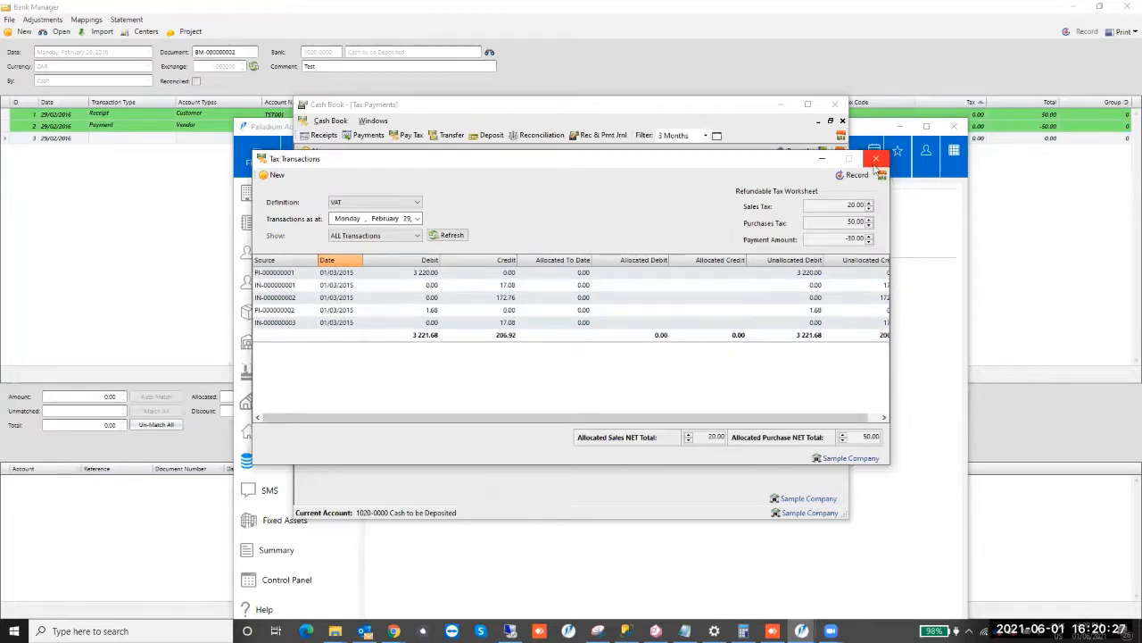
{"action": "left_click", "coordinate": [876, 159]}
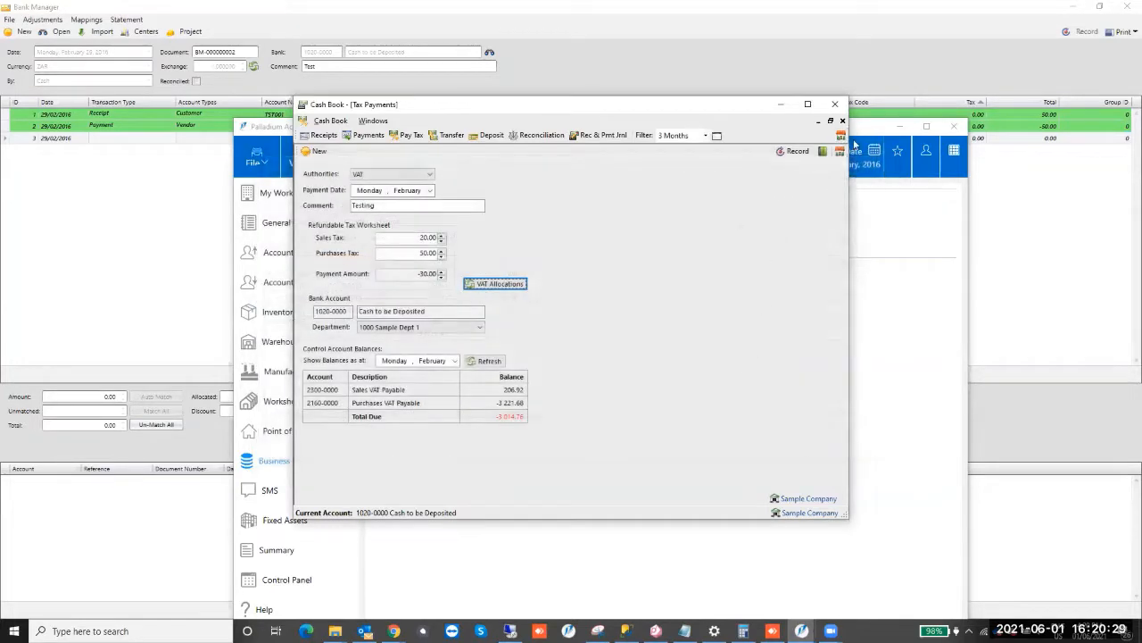
Record the VAT payment and confirm posting it.
{"action": "left_click", "coordinate": [793, 151]}
{"action": "left_click", "coordinate": [614, 358]}
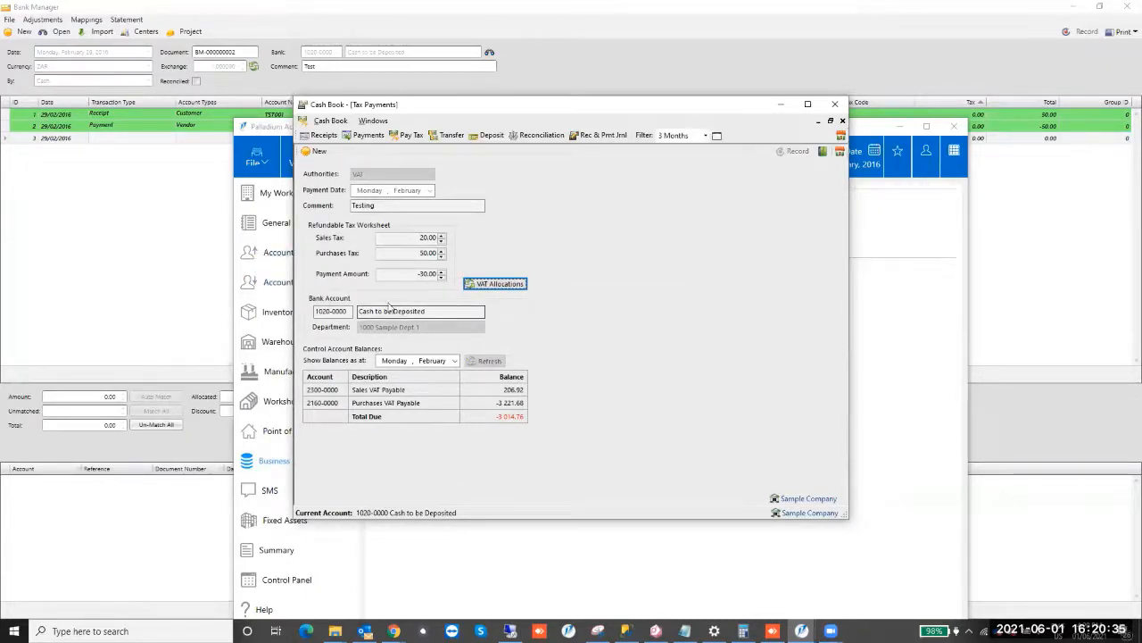
Try allocating the full VAT amounts of the three sales invoices as allocated debits in the VAT allocations, and discard the allocation.
{"action": "left_click", "coordinate": [482, 283]}
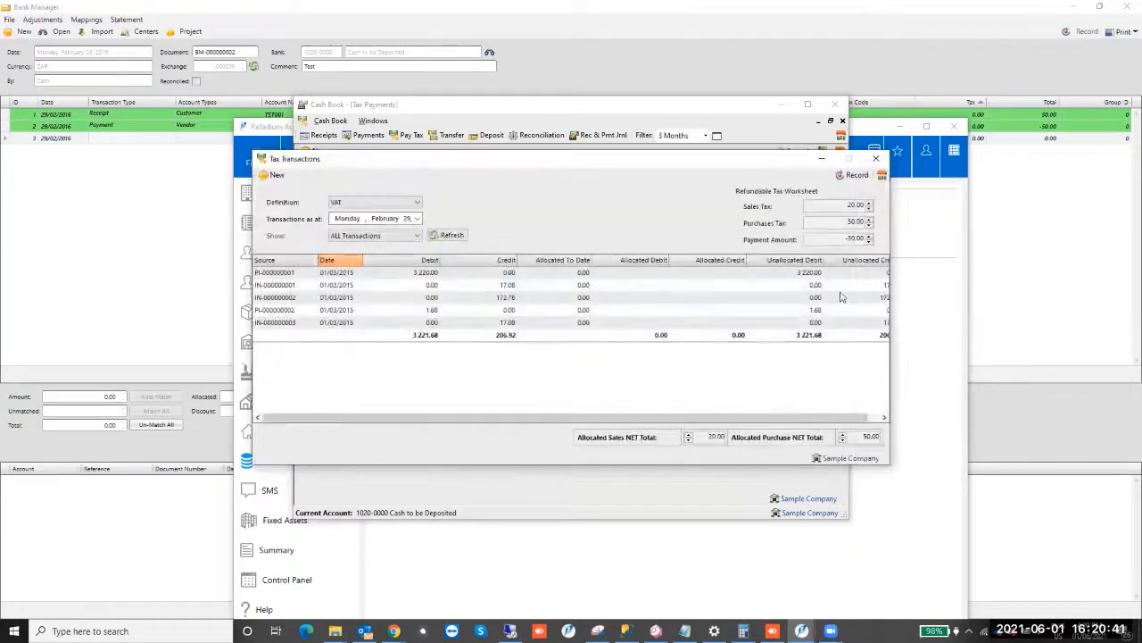
{"action": "left_click", "coordinate": [576, 286]}
{"action": "left_click", "coordinate": [660, 282]}
{"action": "left_click", "coordinate": [658, 278]}
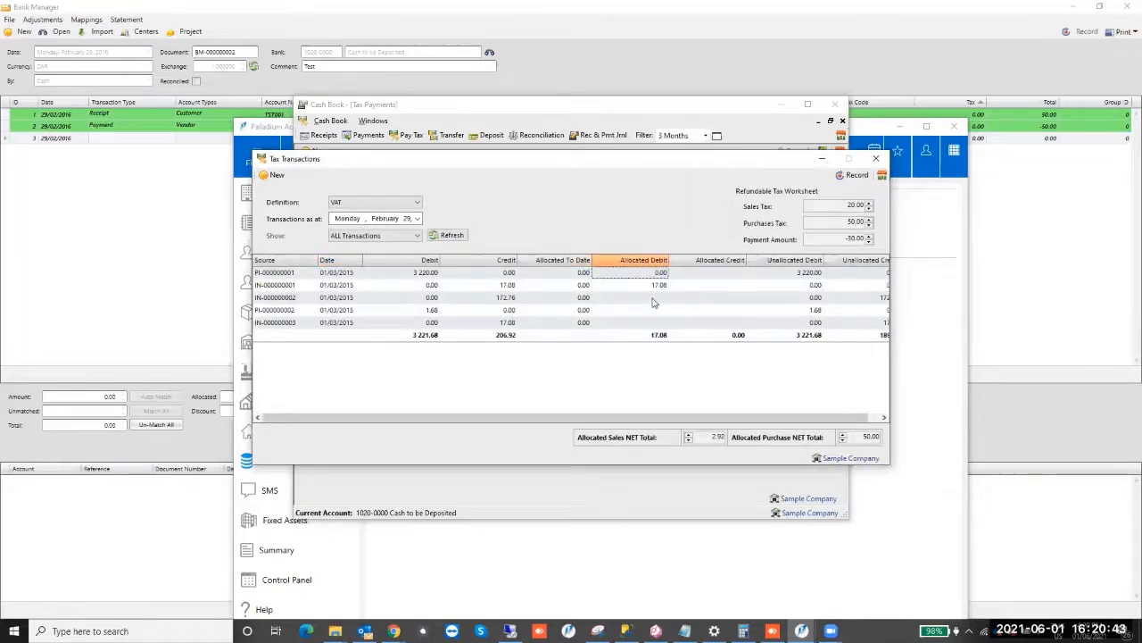
{"action": "left_click", "coordinate": [656, 298]}
{"action": "left_click", "coordinate": [658, 322]}
{"action": "left_click", "coordinate": [658, 309]}
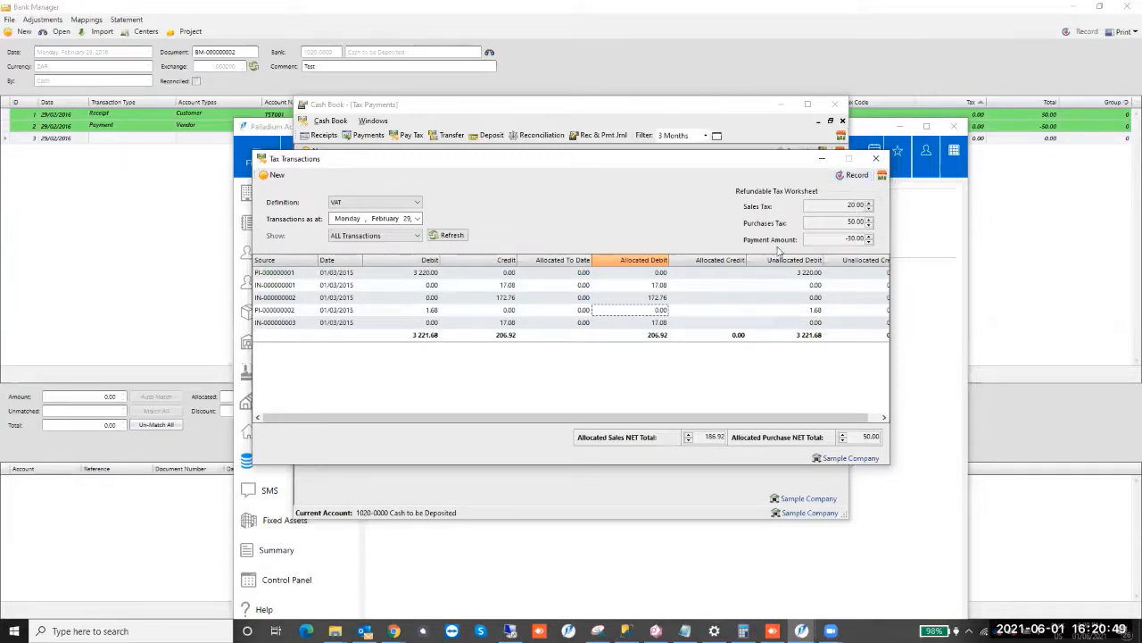
{"action": "left_click", "coordinate": [850, 204]}
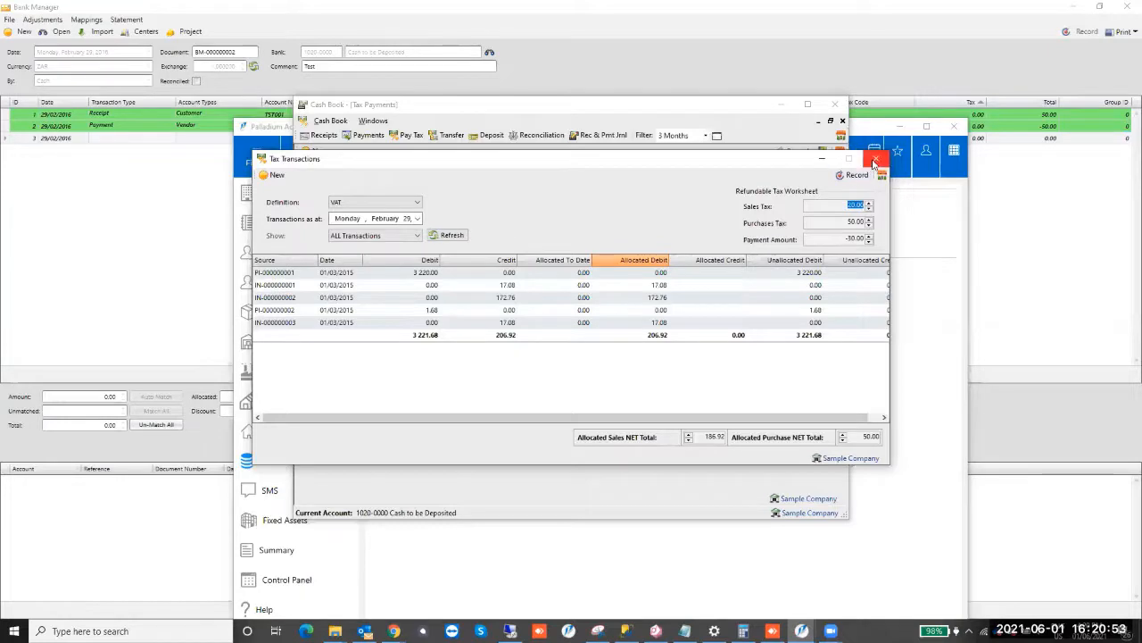
{"action": "left_click", "coordinate": [875, 164]}
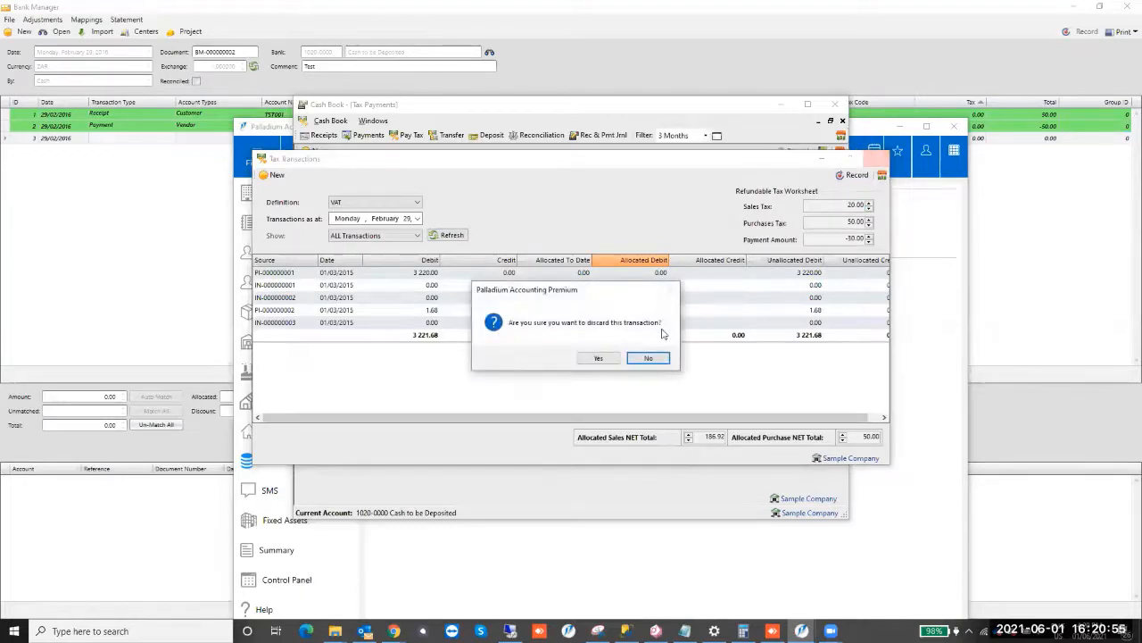
{"action": "left_click", "coordinate": [597, 357]}
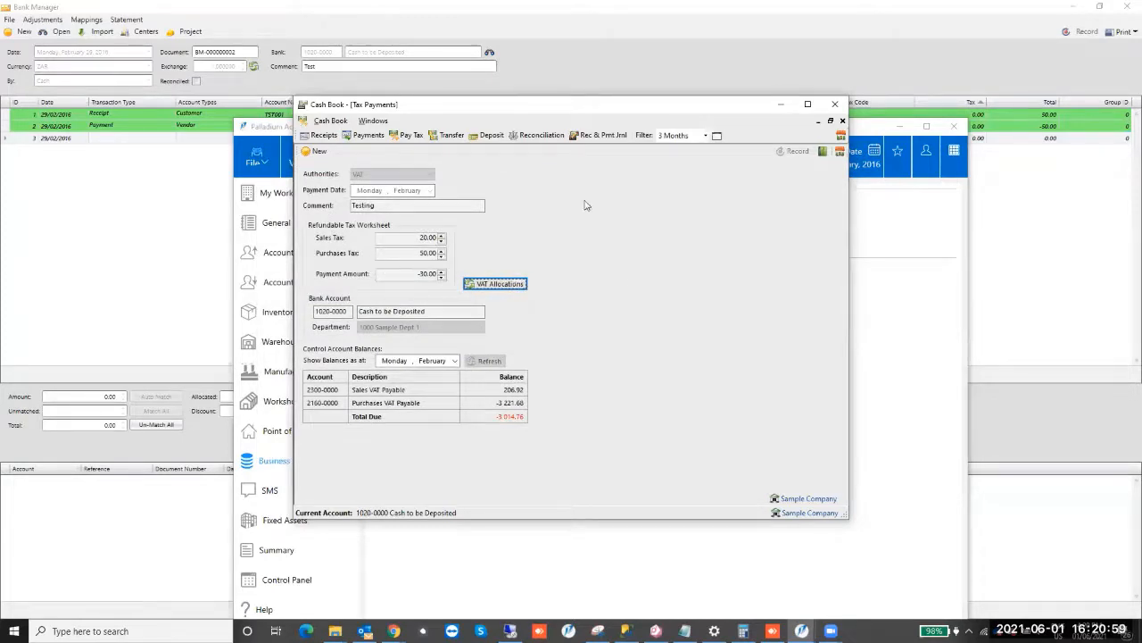
Start a vendor payment for ACME Novelty and set the payment amount to 26270.
{"action": "left_click", "coordinate": [366, 134]}
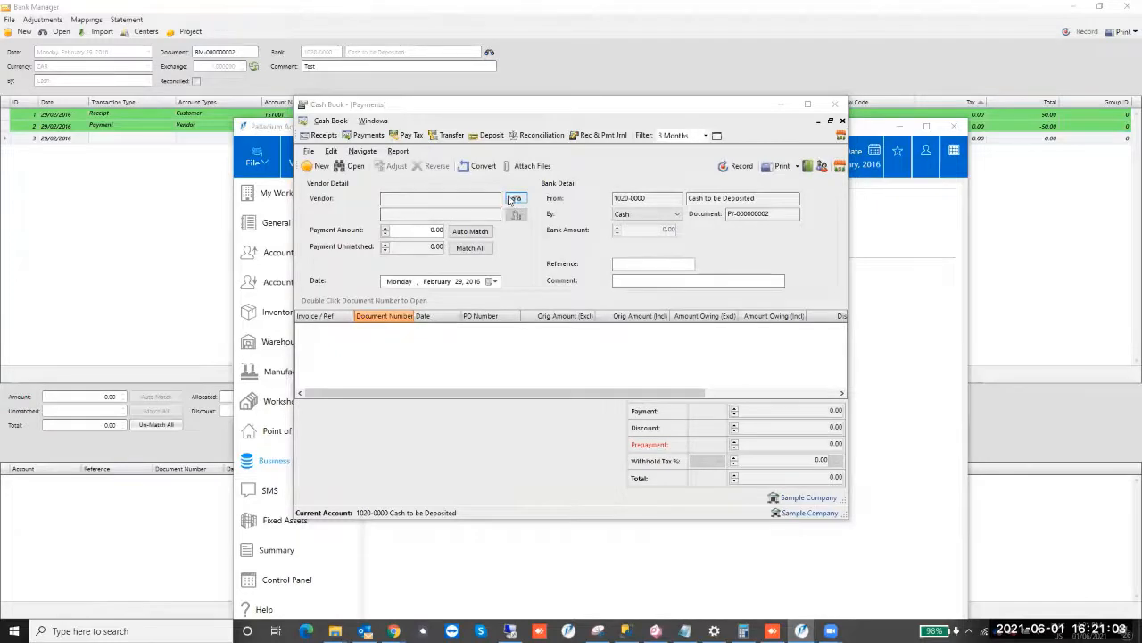
{"action": "left_click", "coordinate": [515, 198]}
{"action": "double_click", "coordinate": [410, 257]}
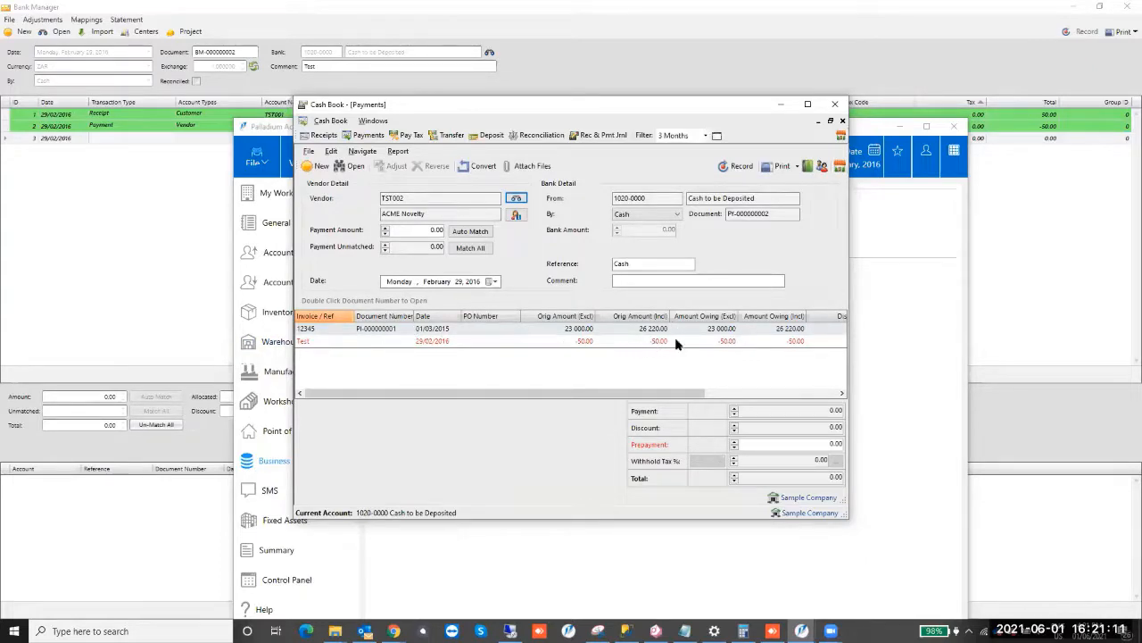
{"action": "left_click", "coordinate": [830, 340]}
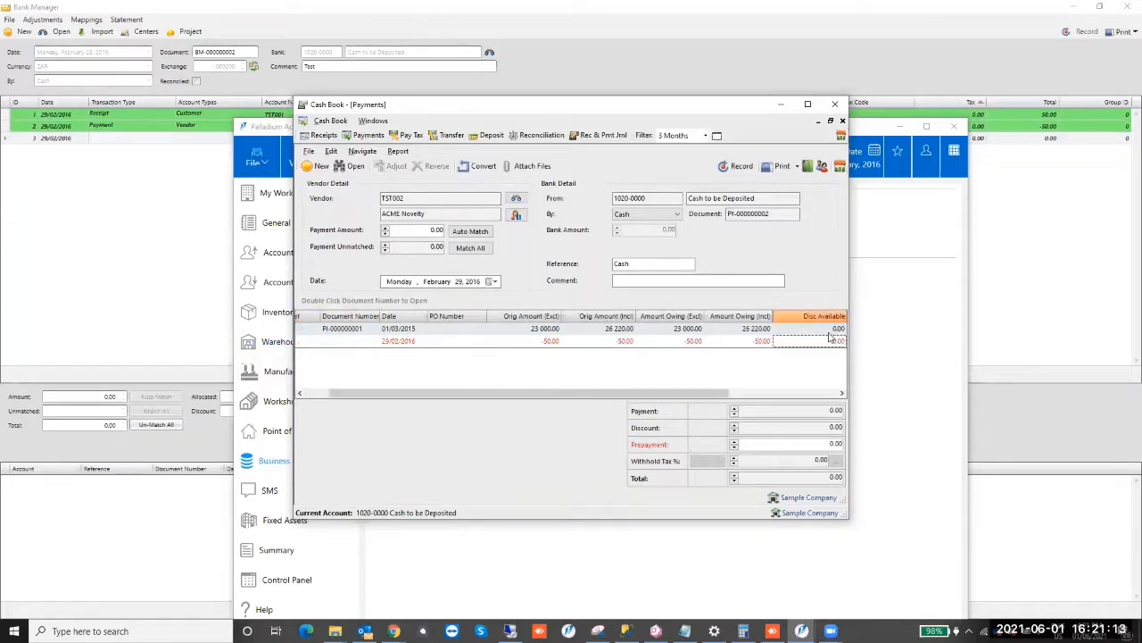
{"action": "left_click", "coordinate": [819, 330]}
{"action": "left_click", "coordinate": [412, 231]}
{"action": "type", "text": "26270"}
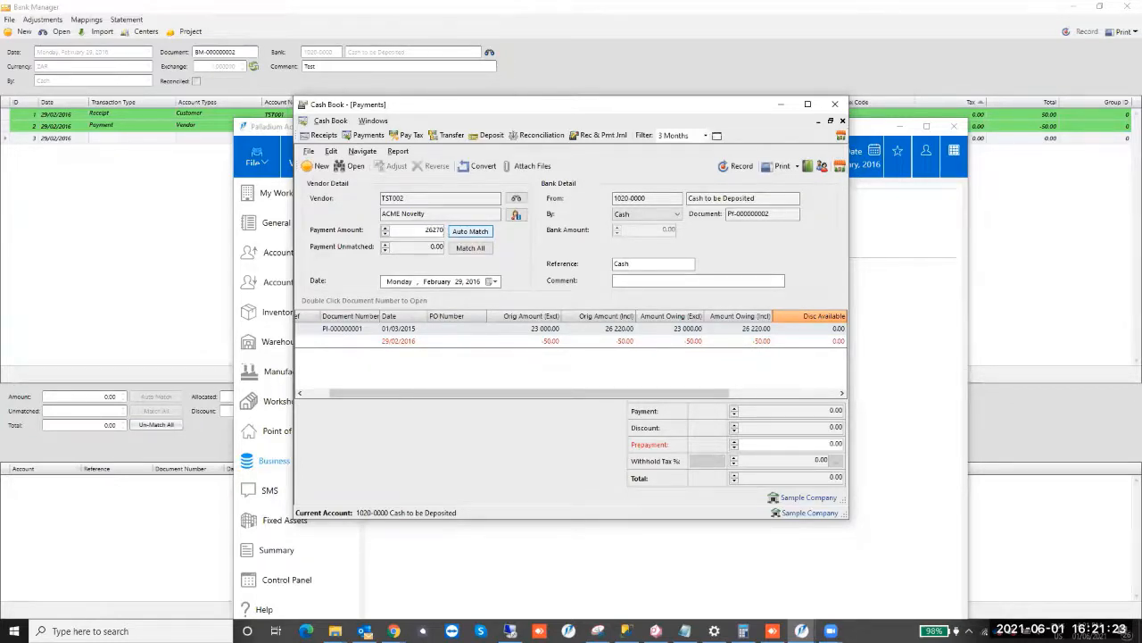
{"action": "key", "text": "Tab"}
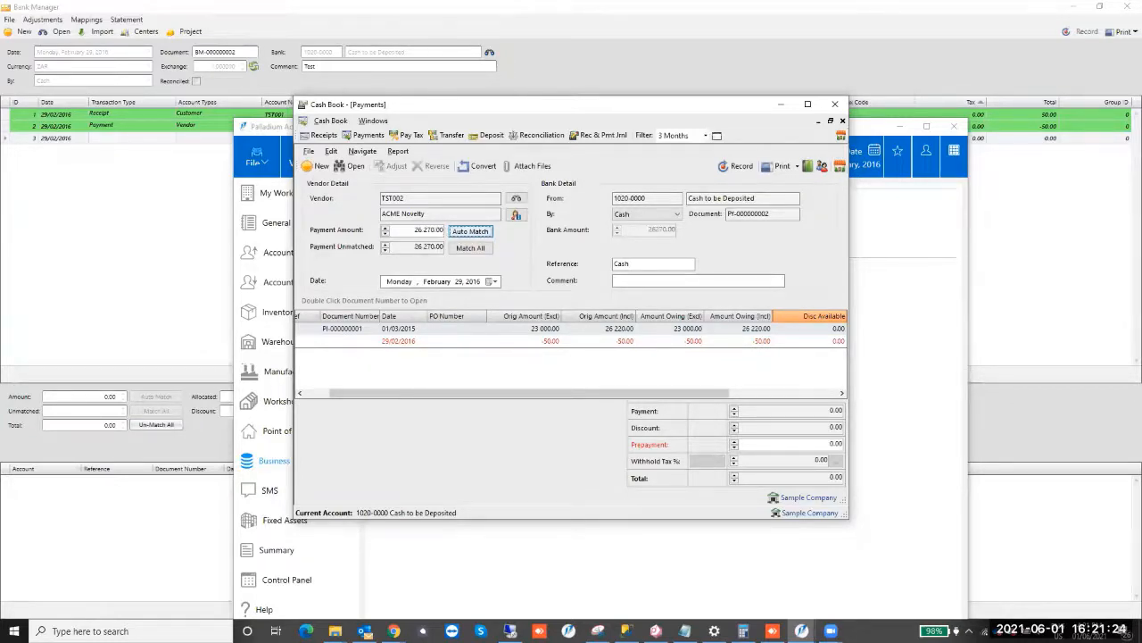
Auto-match the ACME Novelty payment against its outstanding documents, check the matched payment amounts, and record the payment.
{"action": "left_click", "coordinate": [823, 333]}
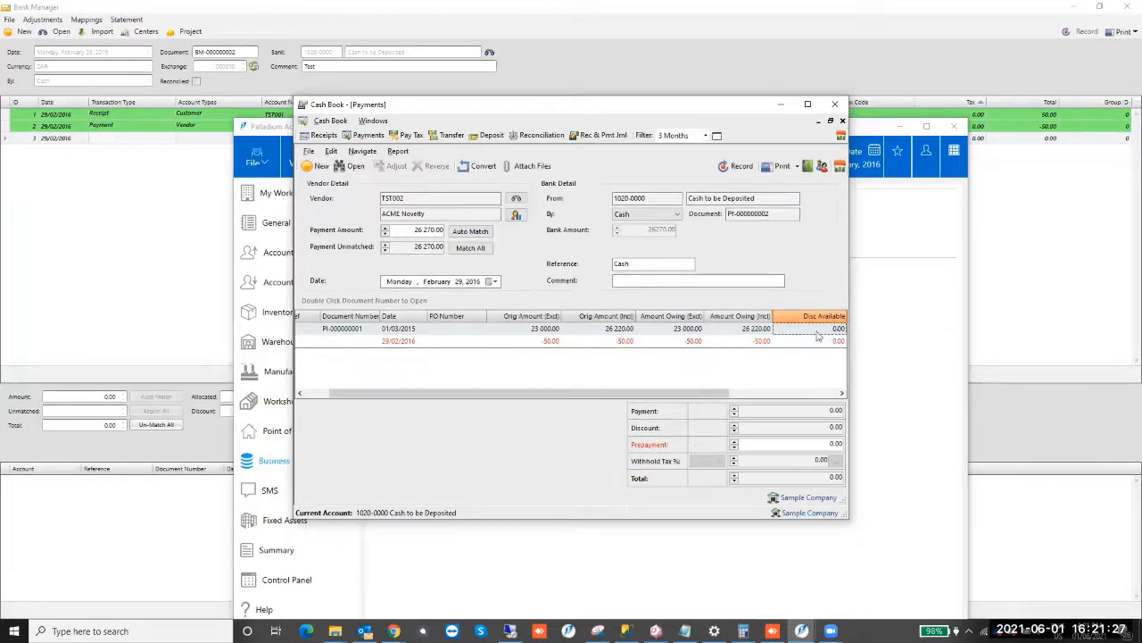
{"action": "left_click", "coordinate": [402, 231]}
{"action": "left_click", "coordinate": [812, 340]}
{"action": "left_click", "coordinate": [402, 229]}
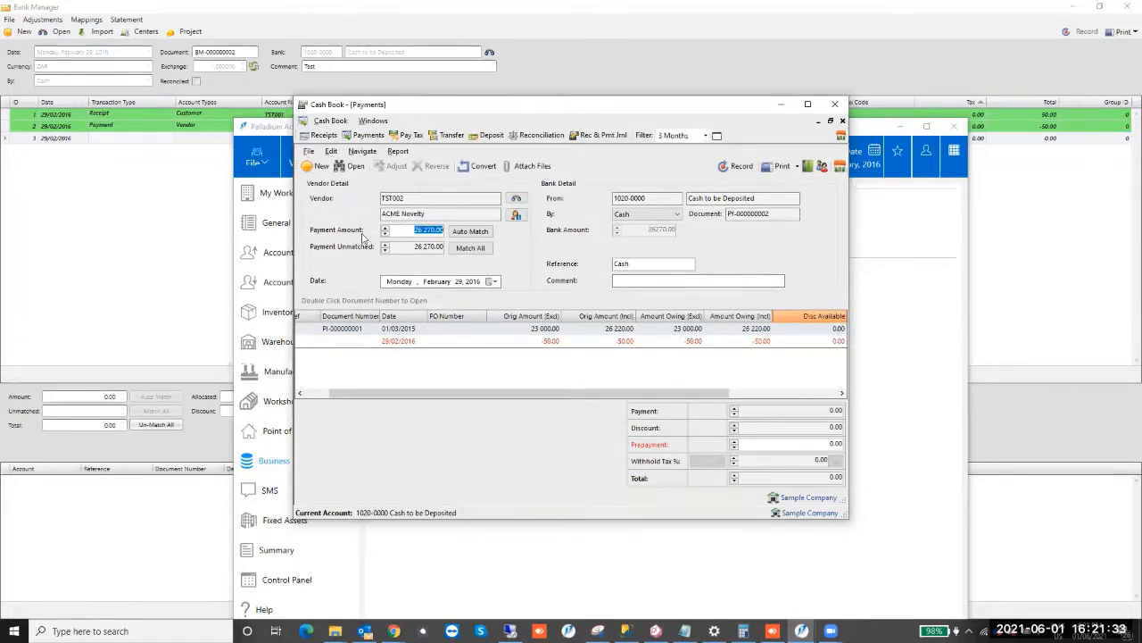
{"action": "left_click", "coordinate": [469, 234]}
{"action": "left_click", "coordinate": [468, 234]}
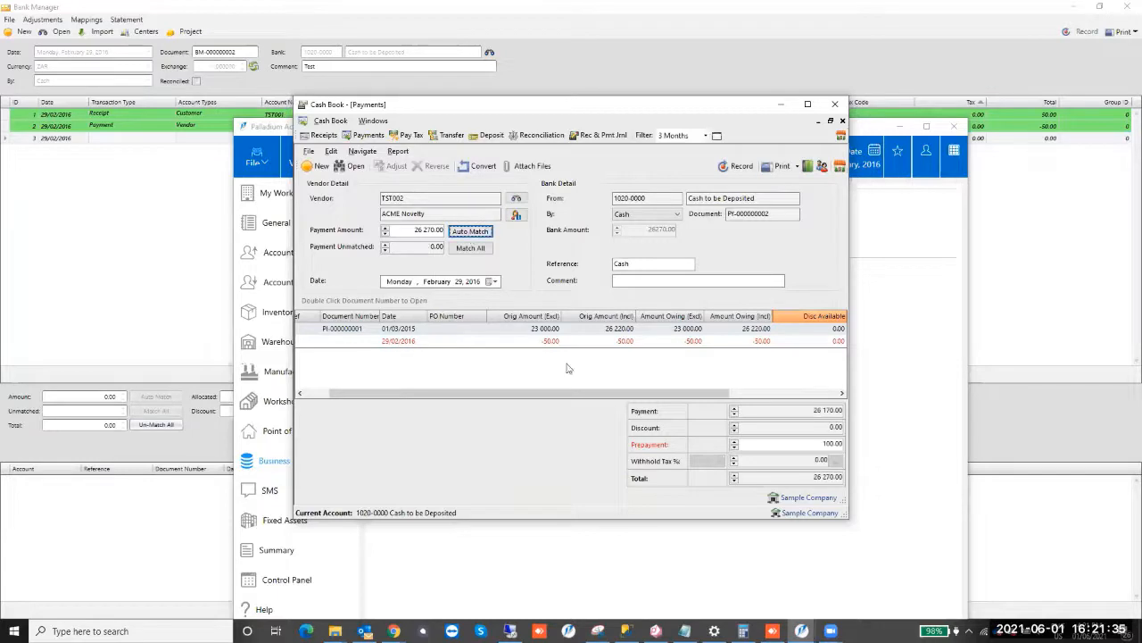
{"action": "left_click_drag", "start_coordinate": [592, 392], "coordinate": [801, 393]}
{"action": "left_click", "coordinate": [818, 330]}
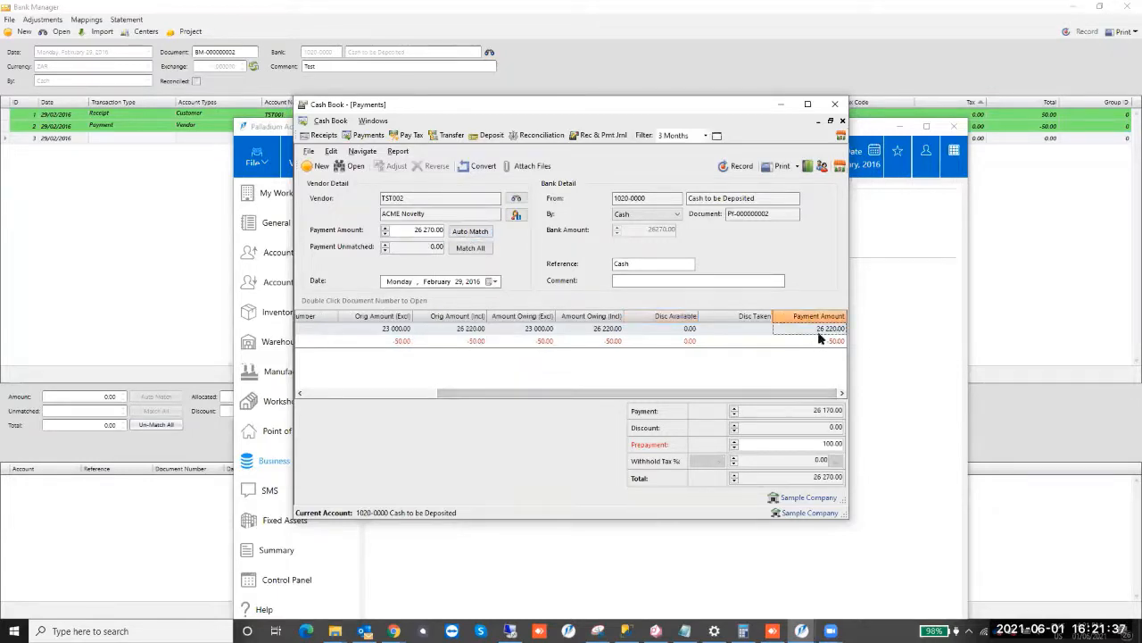
{"action": "left_click", "coordinate": [819, 342]}
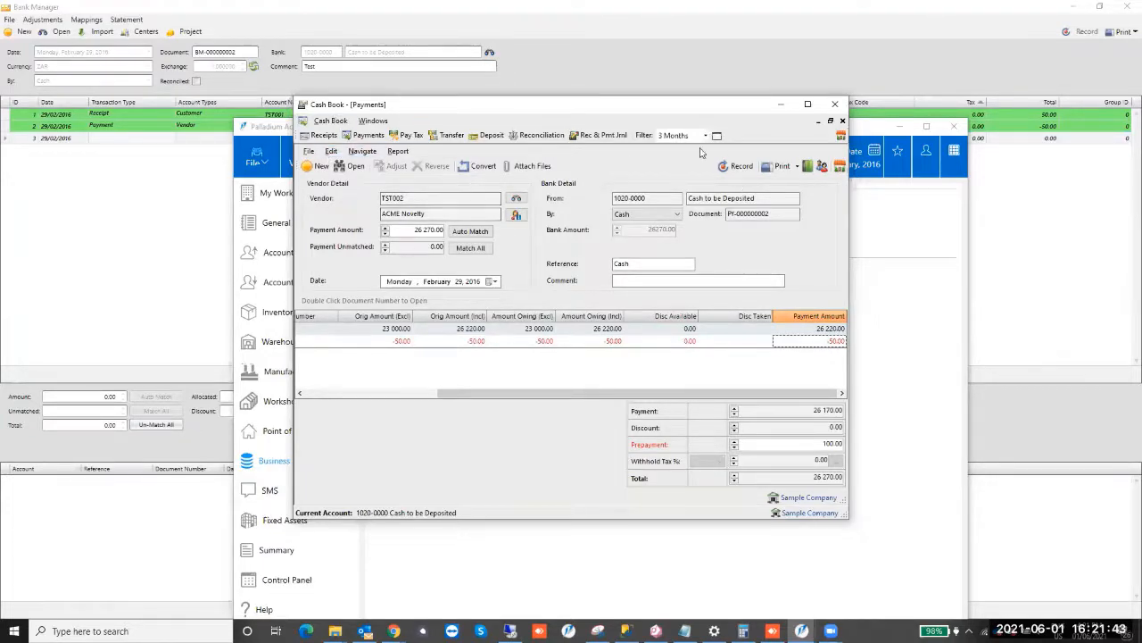
{"action": "left_click", "coordinate": [741, 168]}
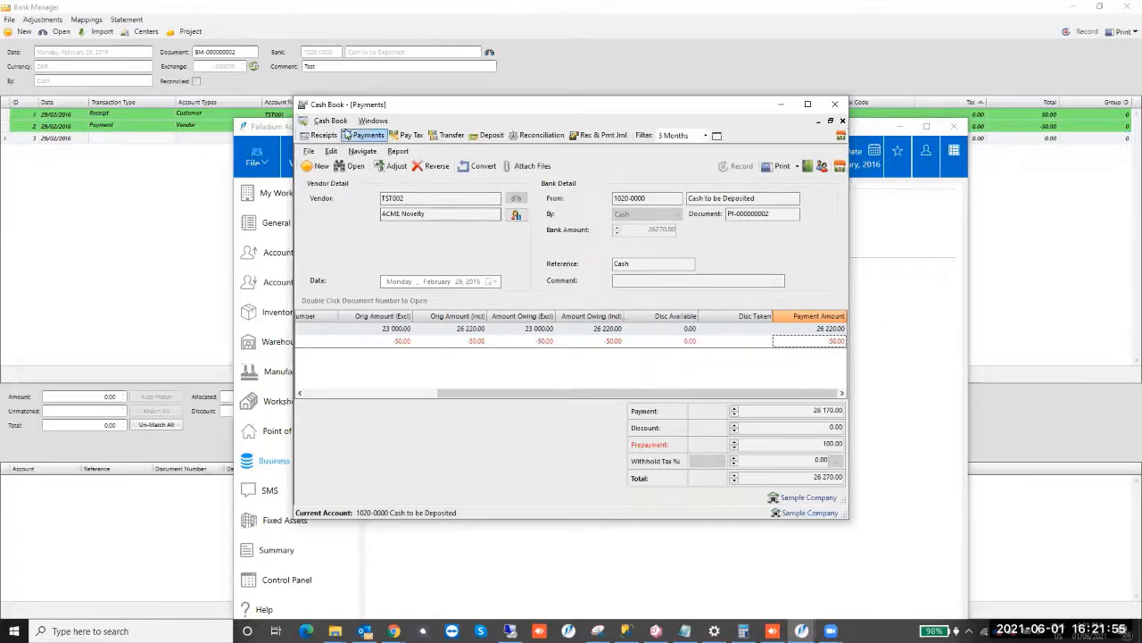
Open the payment approval conversion from the vendor payment and close it without converting anything.
{"action": "left_click", "coordinate": [315, 134]}
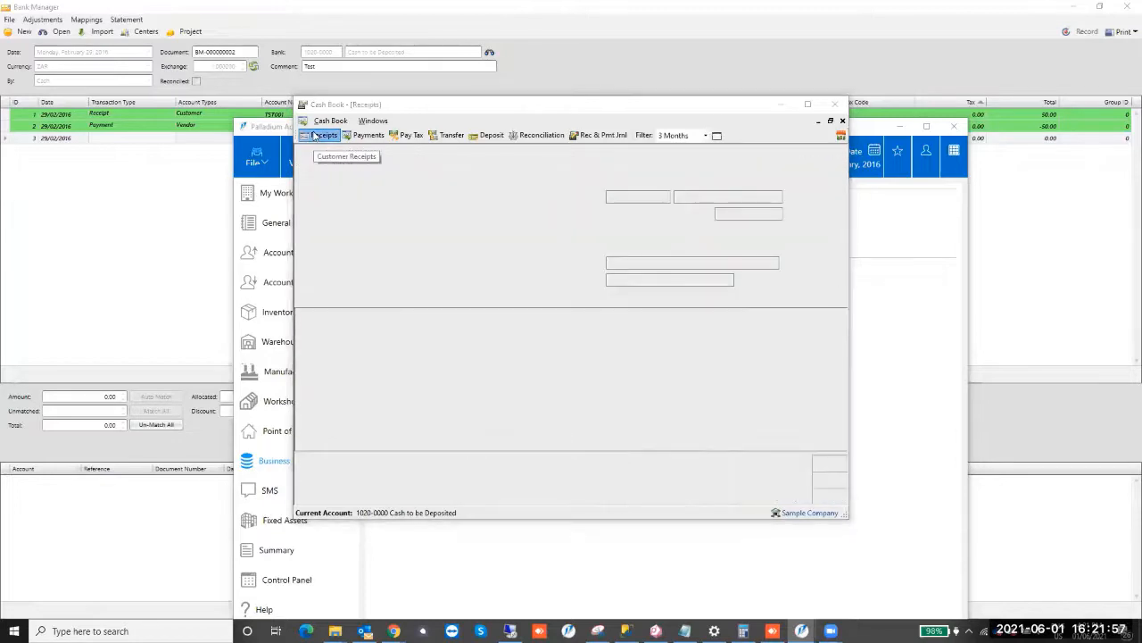
{"action": "left_click", "coordinate": [371, 135]}
{"action": "left_click", "coordinate": [372, 136]}
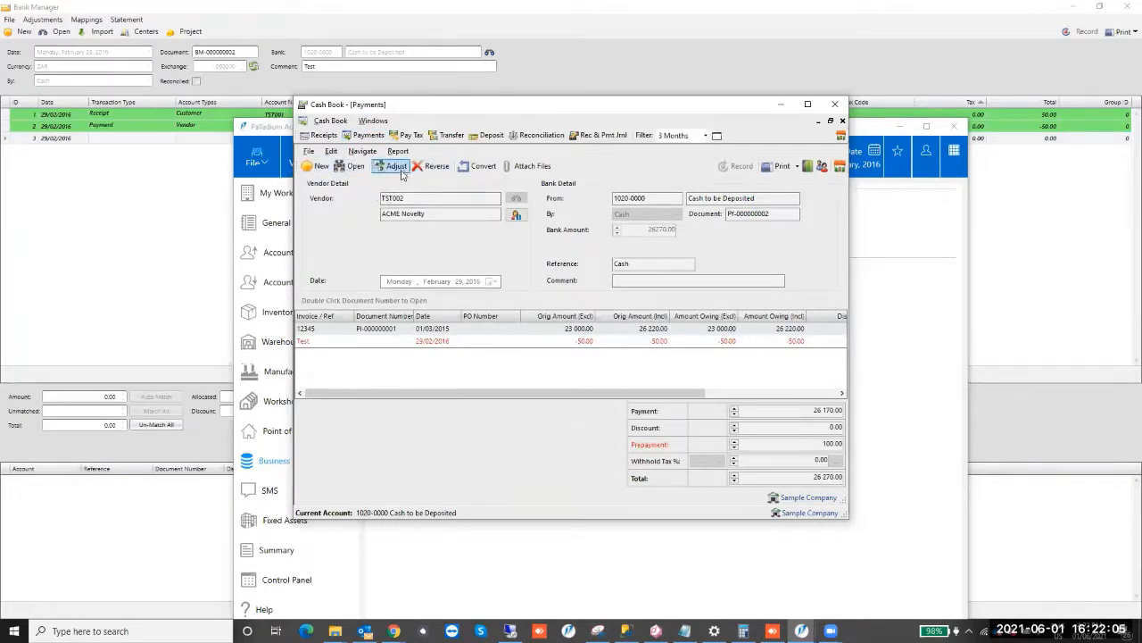
{"action": "left_click", "coordinate": [484, 168]}
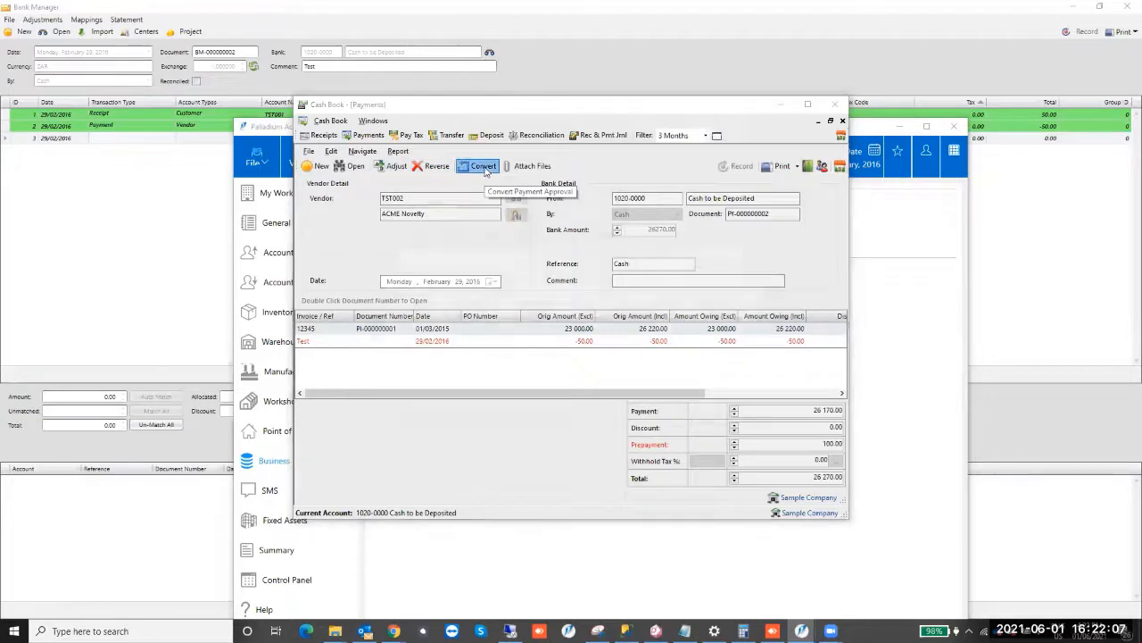
{"action": "left_click", "coordinate": [768, 197]}
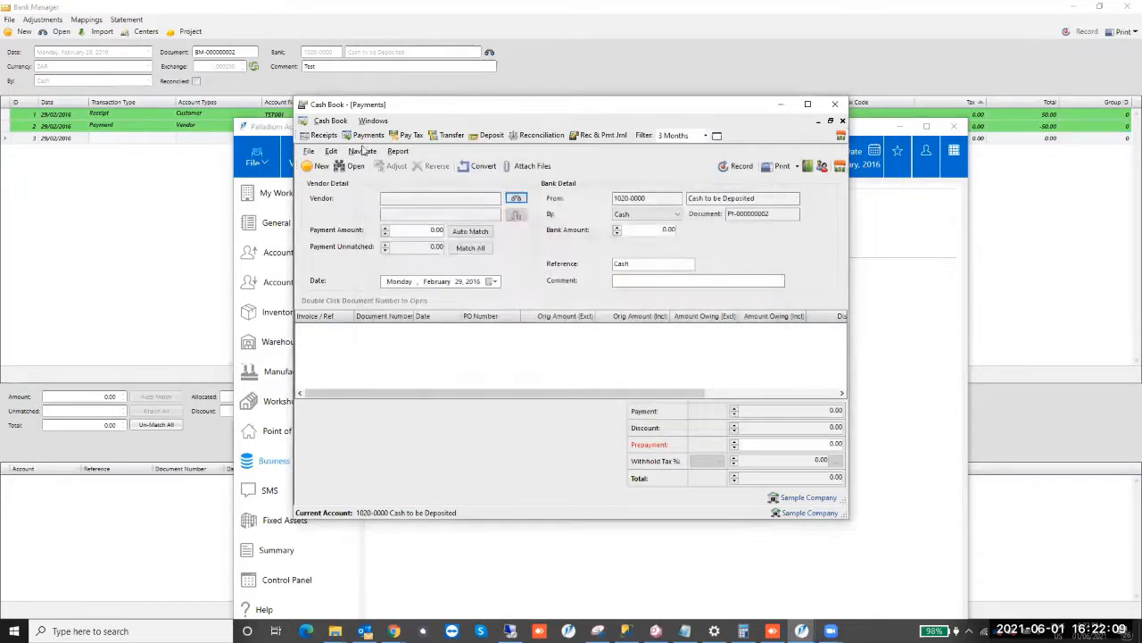
Start a customer receipt for Ashburton Reinforcing and review the original and due amounts of its outstanding documents.
{"action": "left_click", "coordinate": [326, 138]}
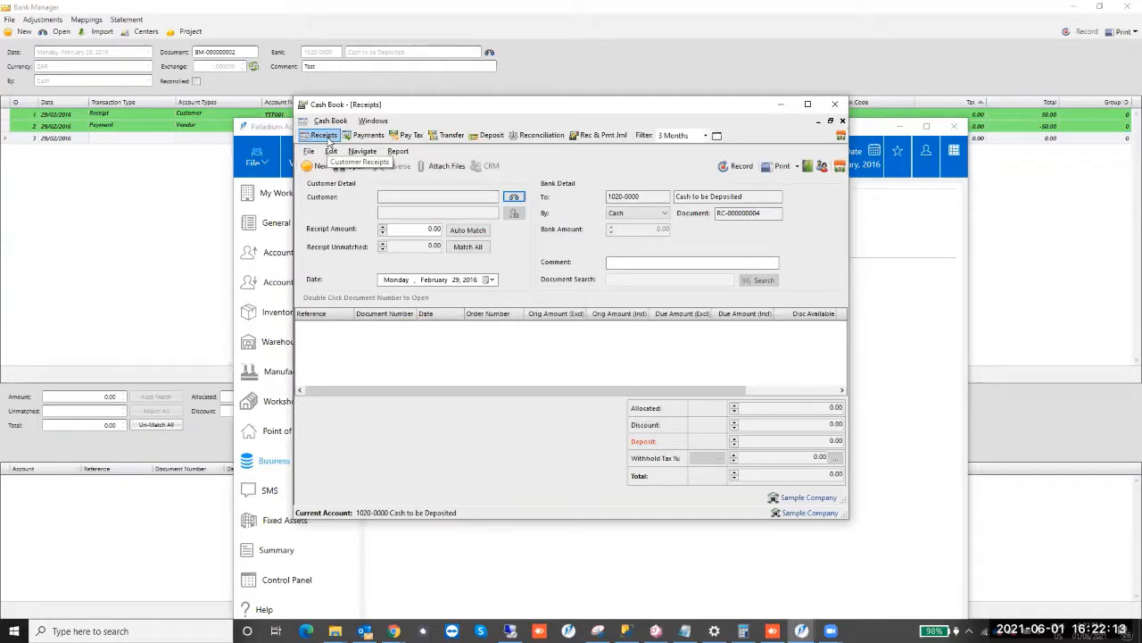
{"action": "left_click", "coordinate": [514, 198]}
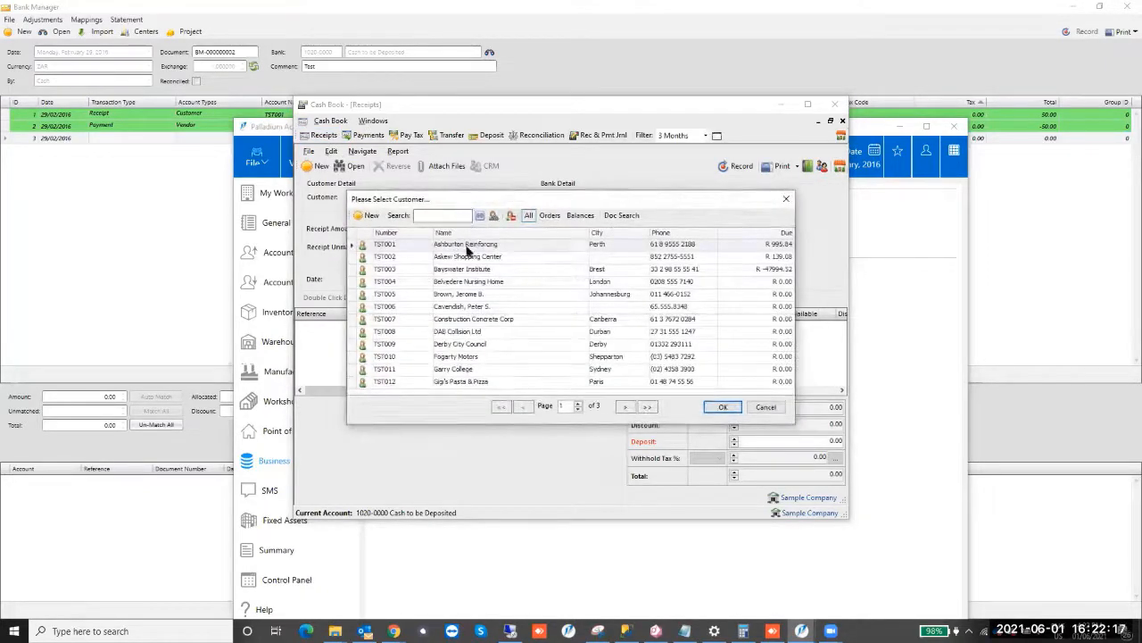
{"action": "double_click", "coordinate": [467, 246]}
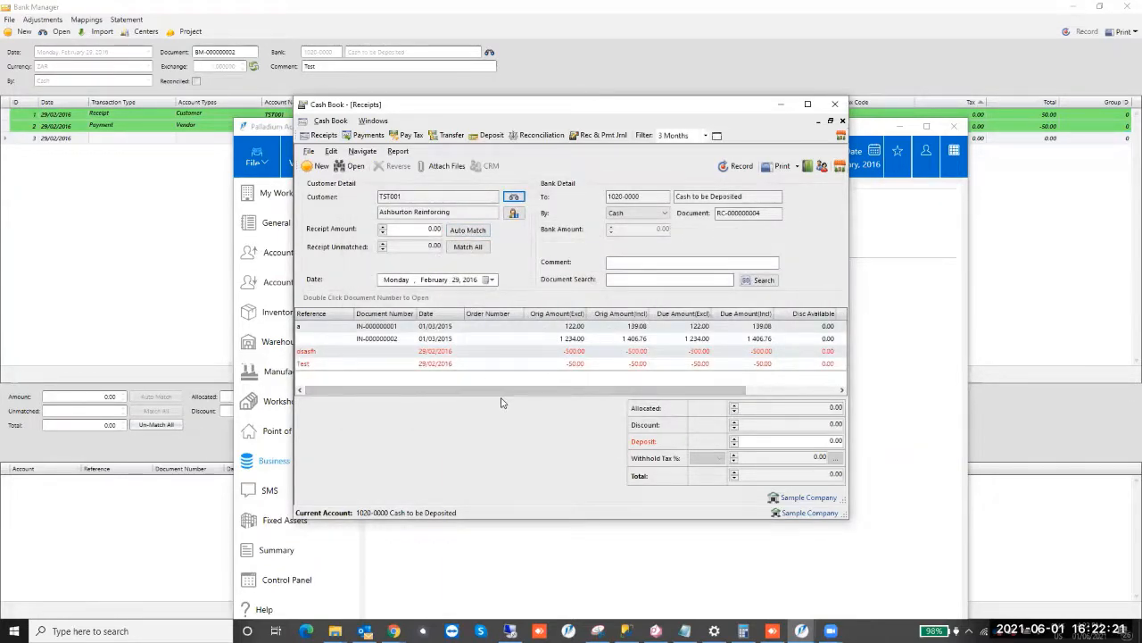
{"action": "left_click_drag", "start_coordinate": [491, 392], "coordinate": [803, 363]}
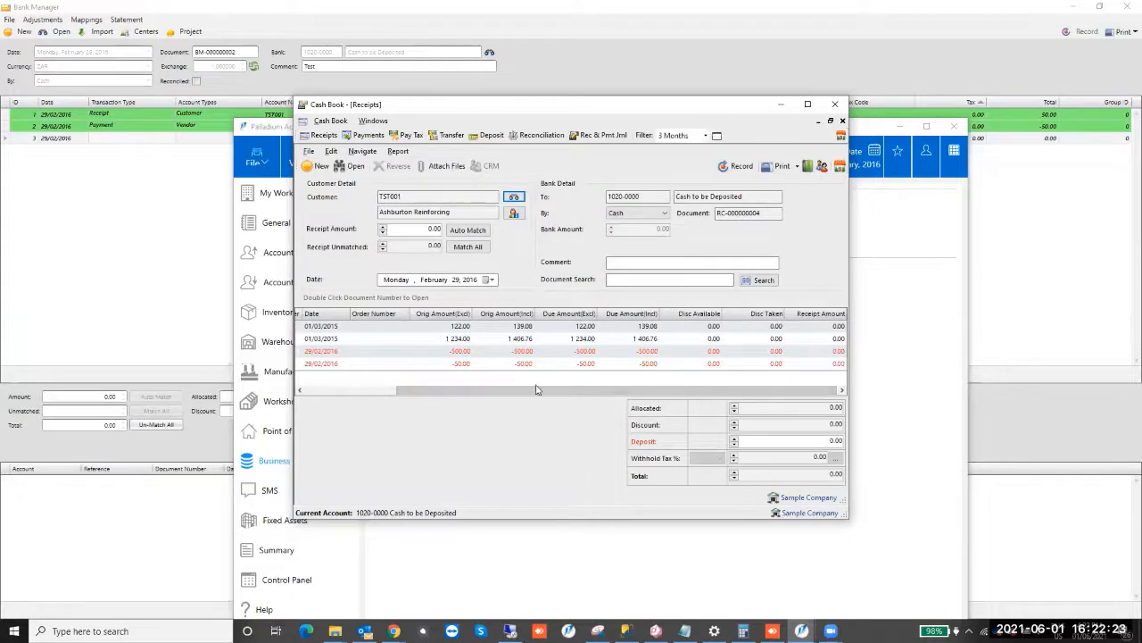
{"action": "left_click_drag", "start_coordinate": [479, 390], "coordinate": [423, 390]}
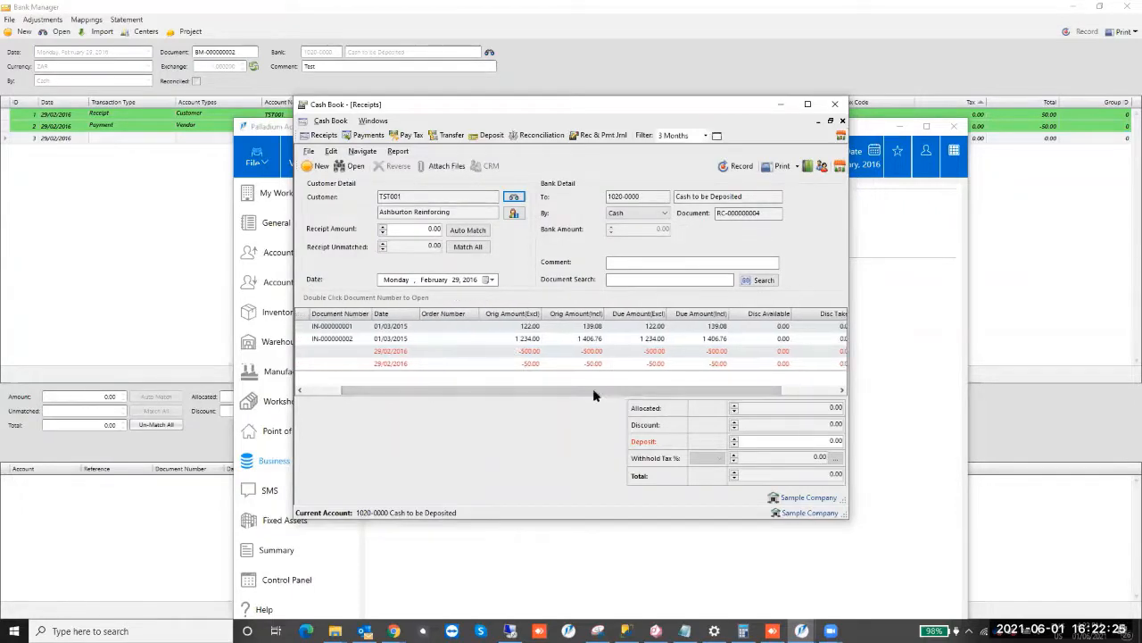
{"action": "left_click_drag", "start_coordinate": [598, 393], "coordinate": [543, 390]}
{"action": "left_click_drag", "start_coordinate": [619, 385], "coordinate": [712, 382]}
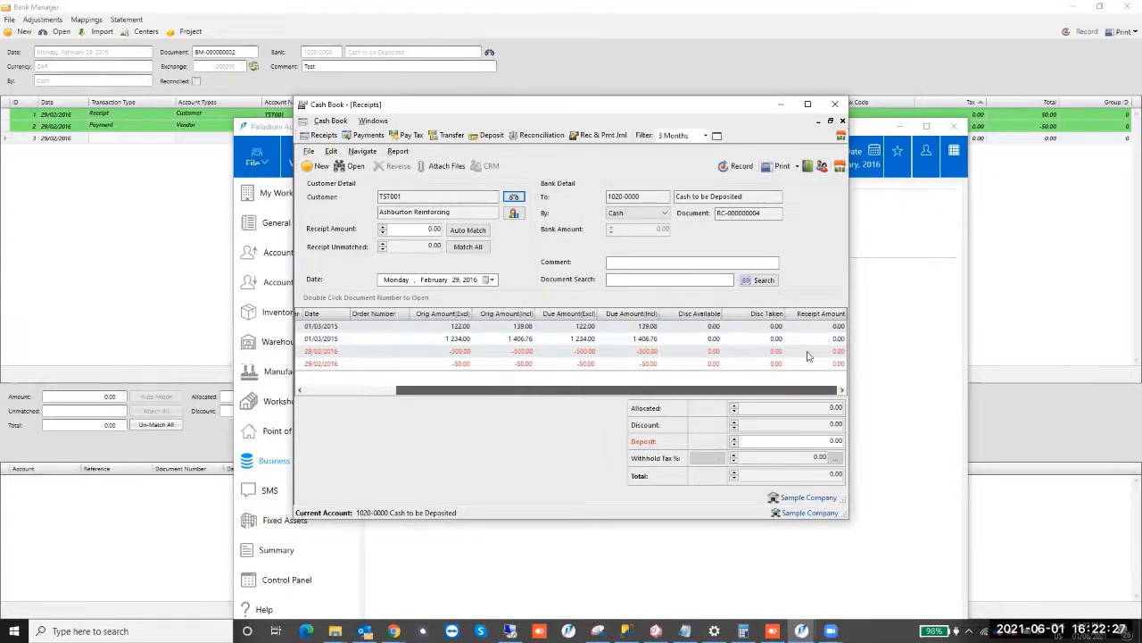
{"action": "left_click", "coordinate": [461, 355]}
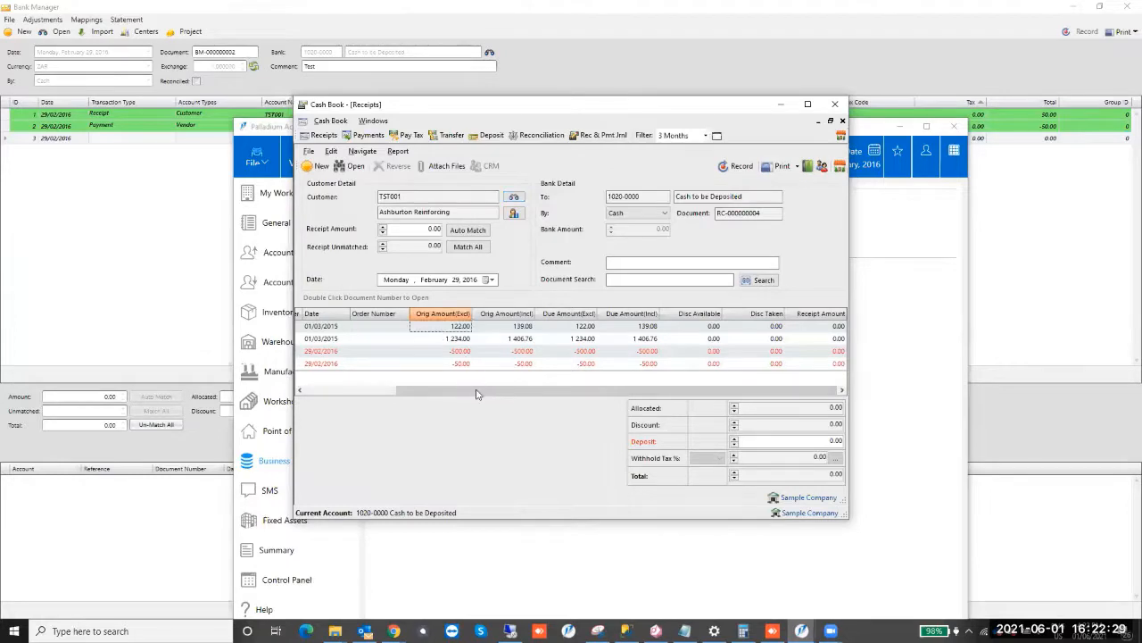
{"action": "left_click_drag", "start_coordinate": [477, 394], "coordinate": [431, 396]}
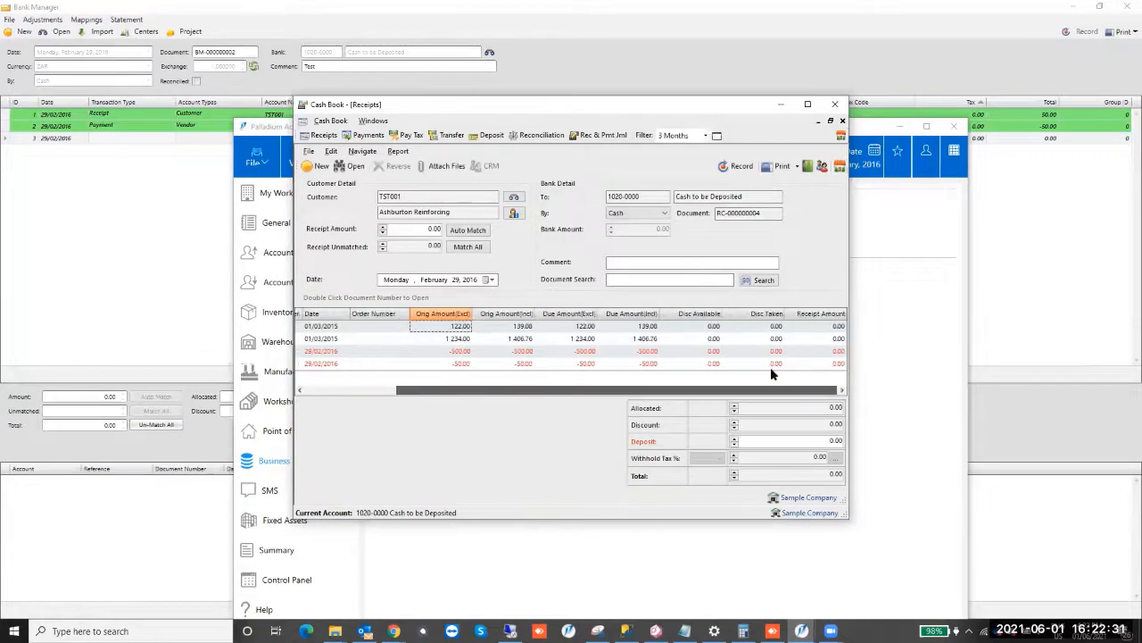
Allocate the -500.00 credit and the 139.08 invoice on the receipt, and record it as a negative receipt refunding the customer in cash.
{"action": "left_click", "coordinate": [836, 357]}
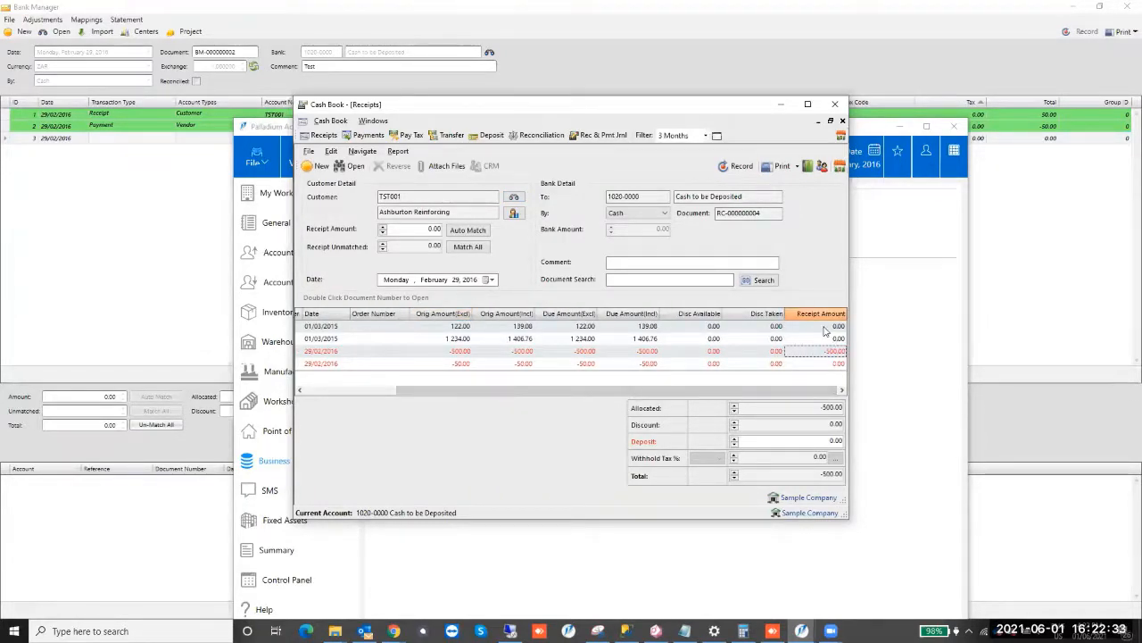
{"action": "left_click", "coordinate": [826, 328]}
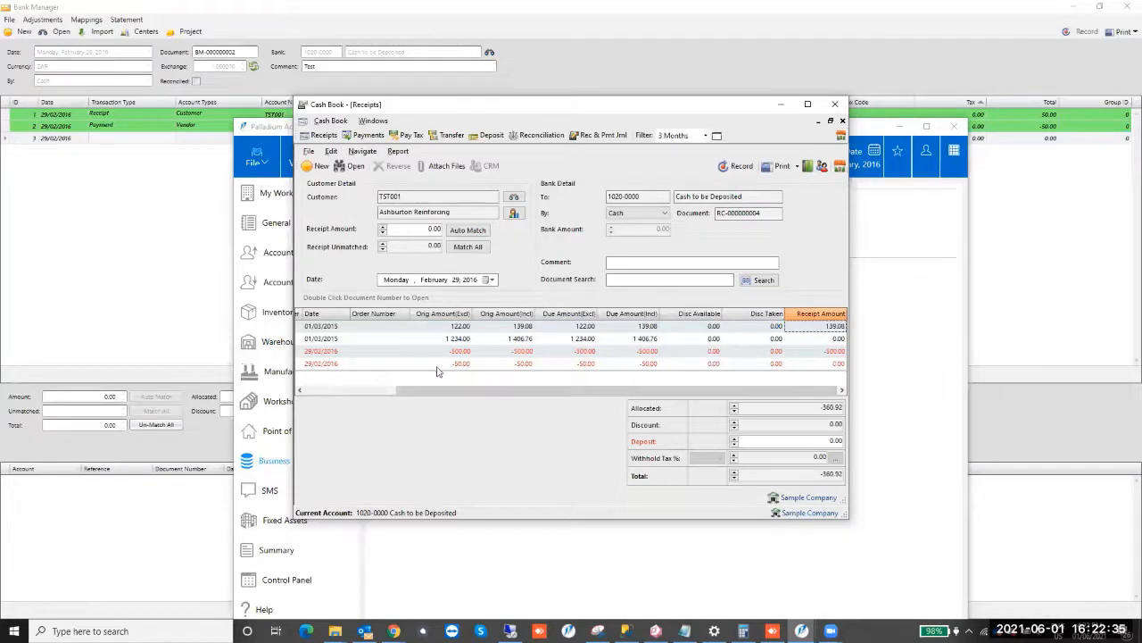
{"action": "left_click_drag", "start_coordinate": [467, 391], "coordinate": [439, 390]}
{"action": "left_click", "coordinate": [742, 169]}
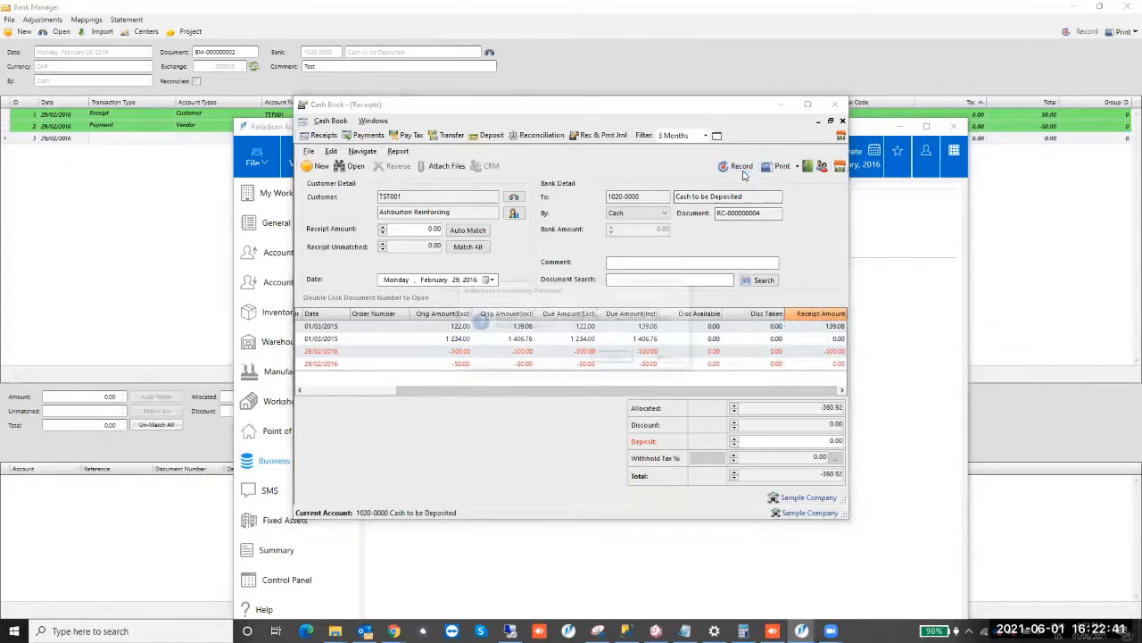
{"action": "left_click", "coordinate": [611, 366]}
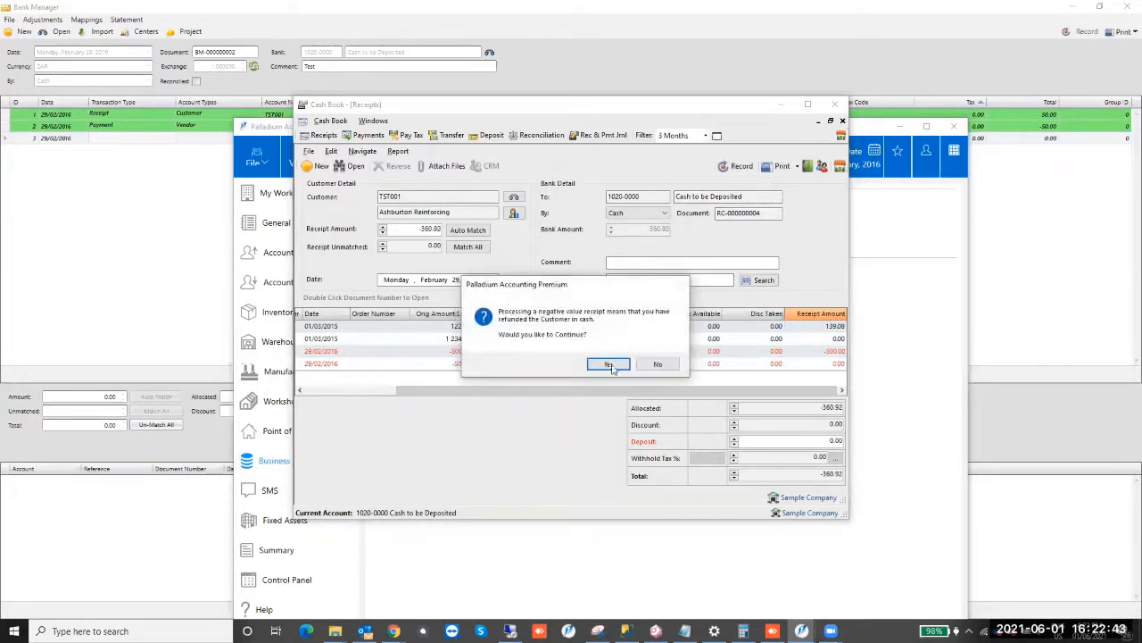
{"action": "left_click", "coordinate": [610, 365]}
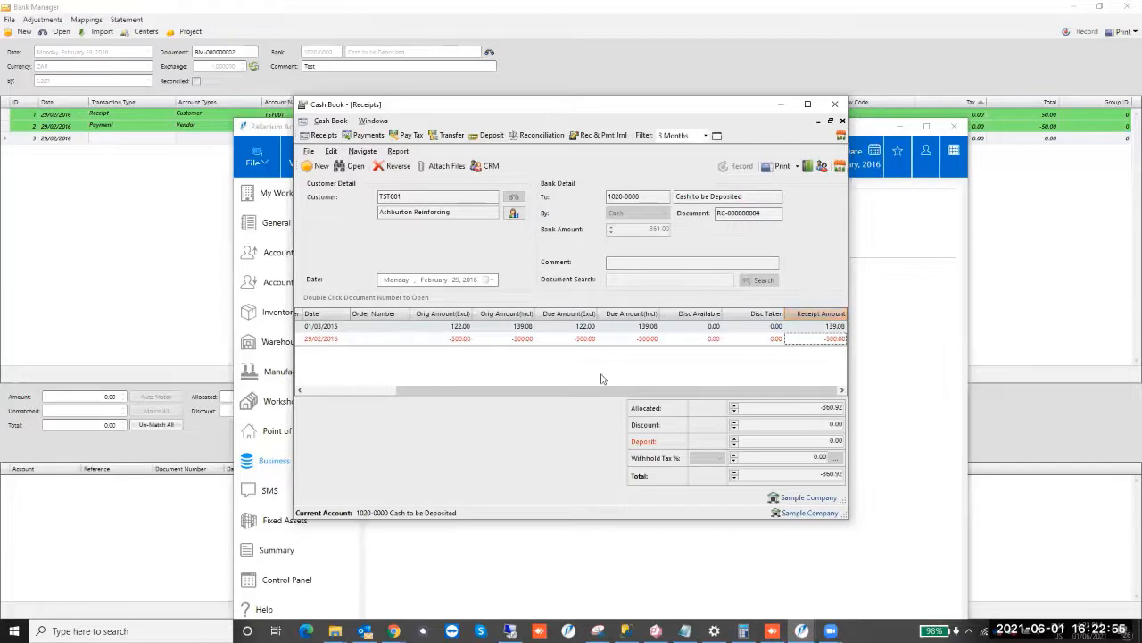
Review the document lines and receipt amounts of the recorded Ashburton Reinforcing receipt, and close the Cash Book.
{"action": "scroll", "coordinate": [672, 387], "scroll_direction": "left", "scroll_amount": 3}
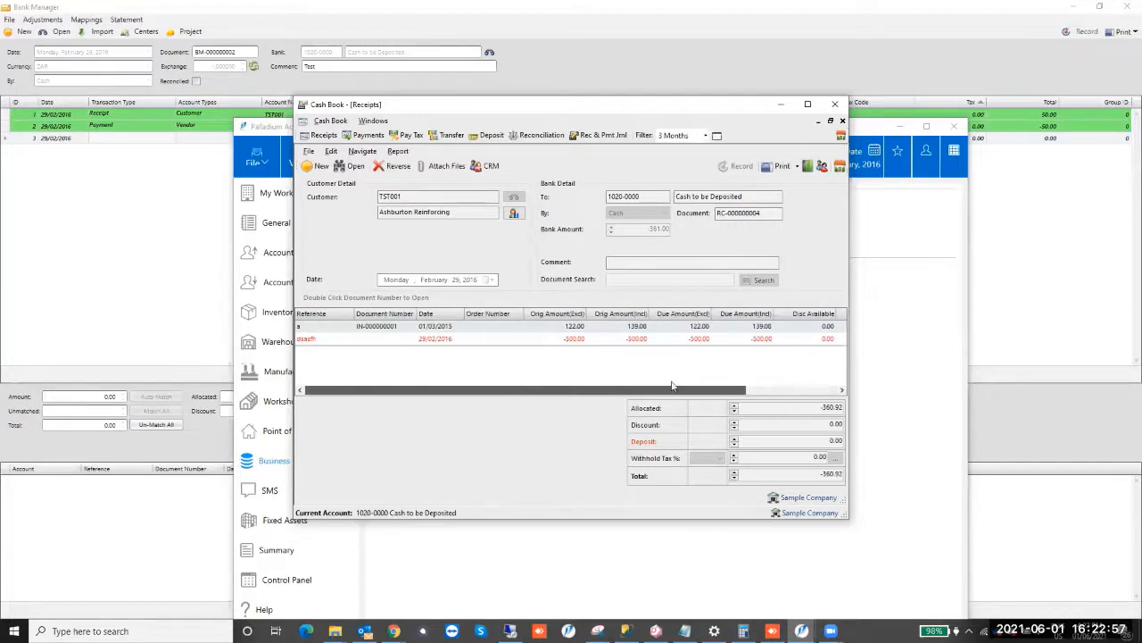
{"action": "scroll", "coordinate": [671, 386], "scroll_direction": "right", "scroll_amount": 3}
{"action": "key", "text": "Tab"}
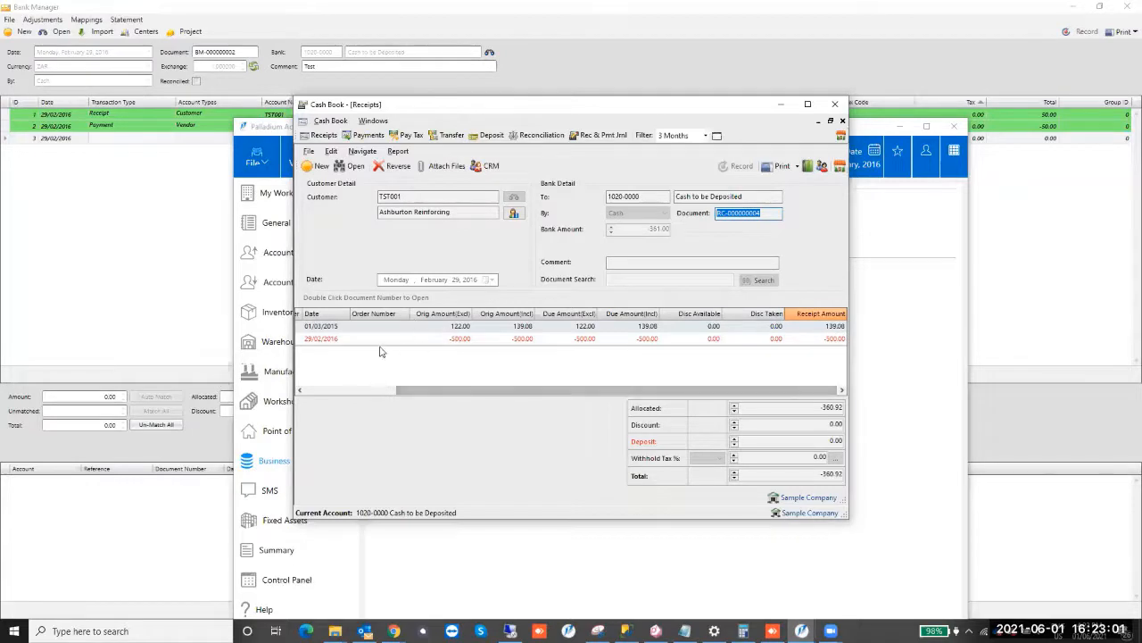
{"action": "left_click_drag", "start_coordinate": [416, 392], "coordinate": [342, 355]}
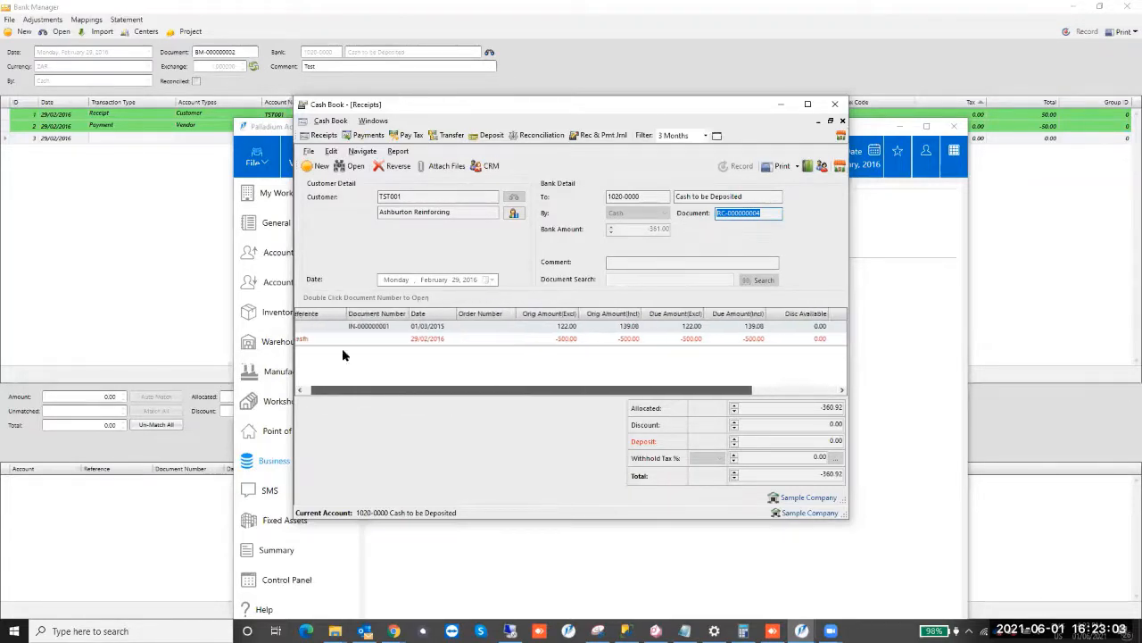
{"action": "left_click_drag", "start_coordinate": [500, 391], "coordinate": [772, 328]}
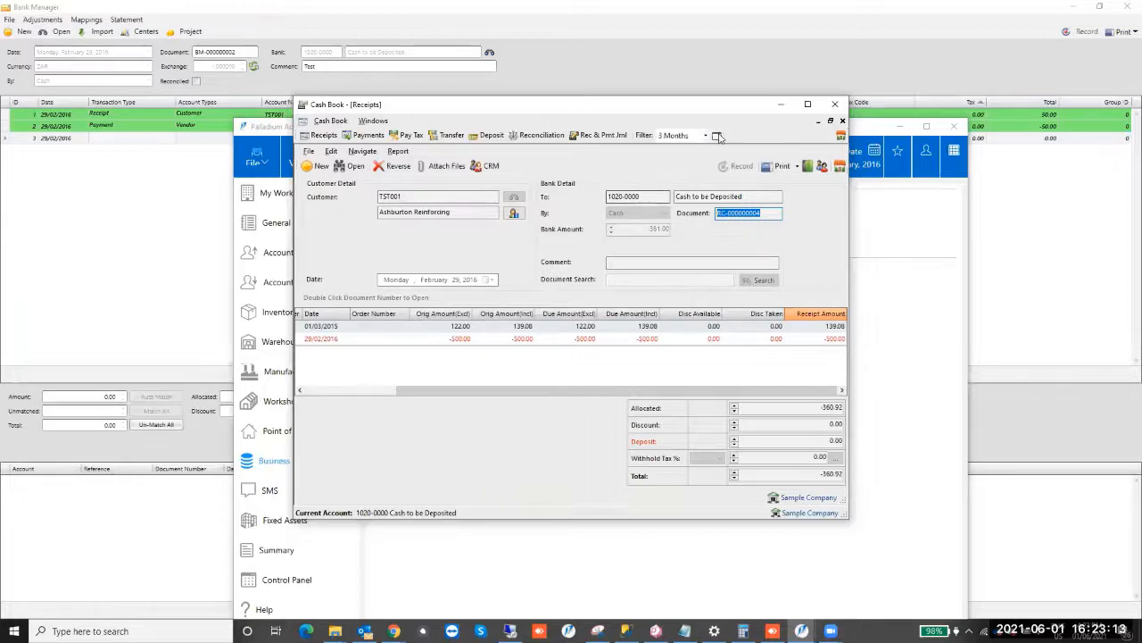
{"action": "left_click", "coordinate": [834, 105]}
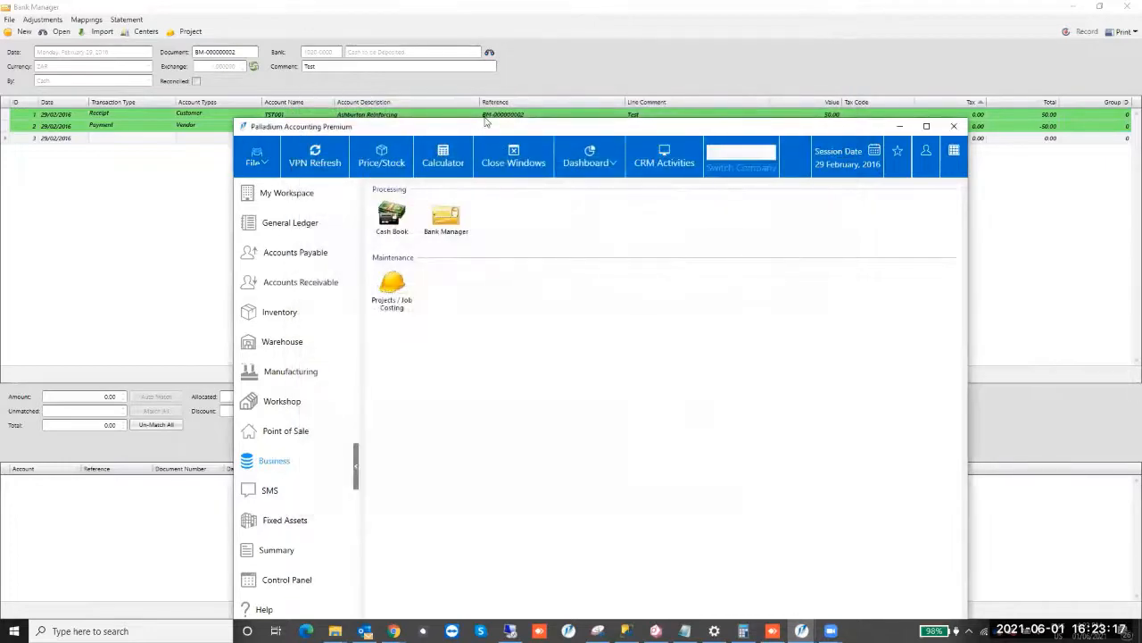
Open a new Bank Manager document from the maximised main window and bring up its list of mappings.
{"action": "double_click", "coordinate": [485, 132]}
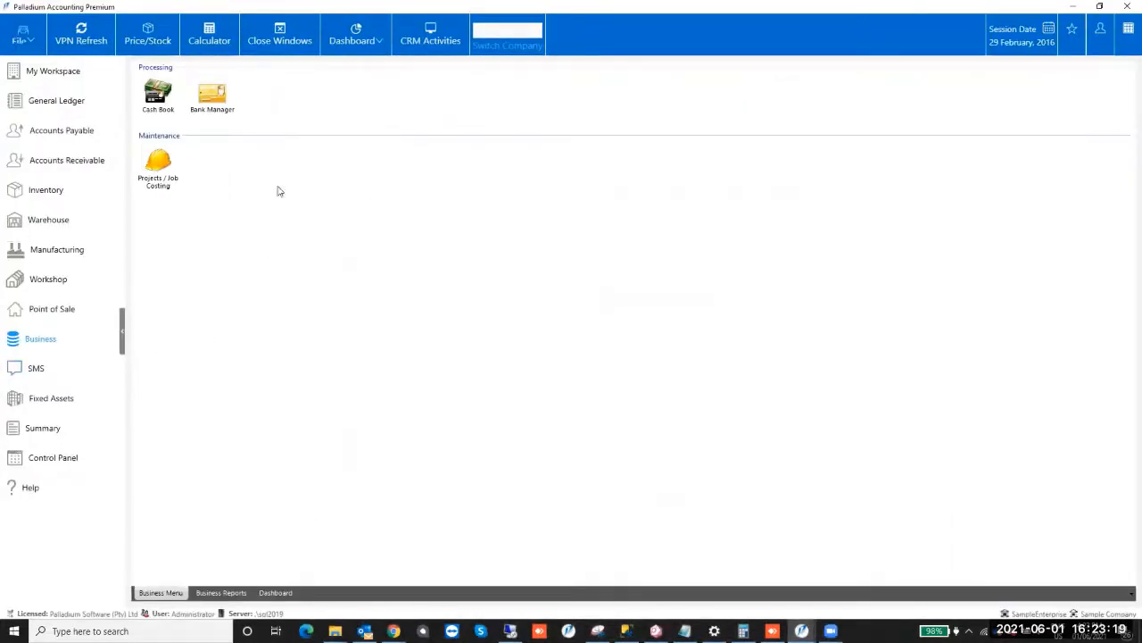
{"action": "double_click", "coordinate": [219, 103]}
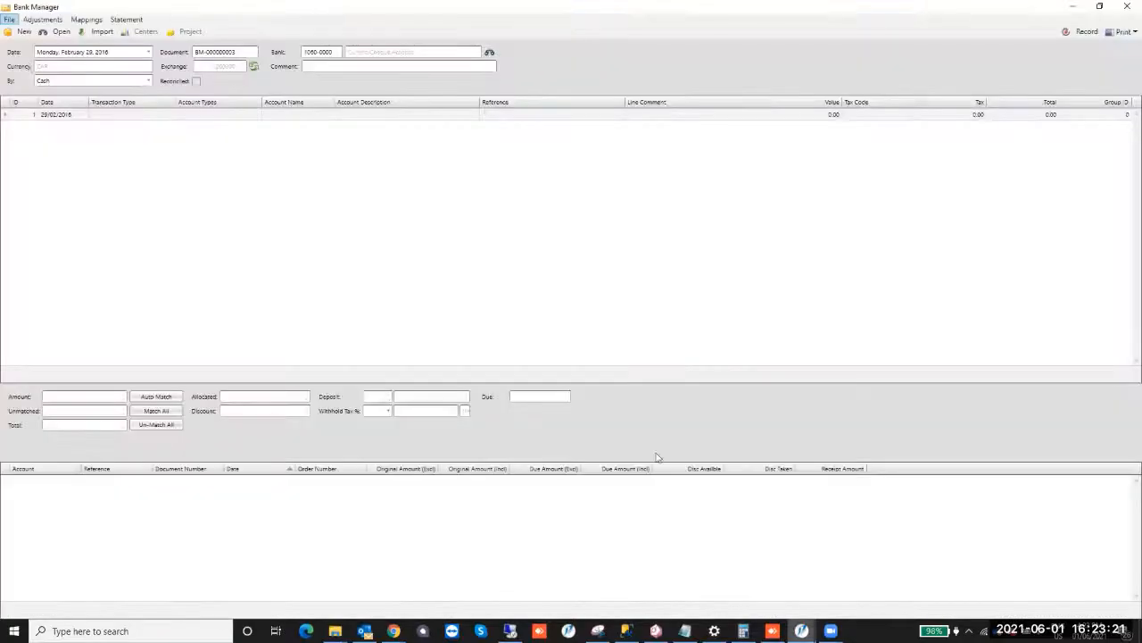
{"action": "left_click", "coordinate": [43, 20]}
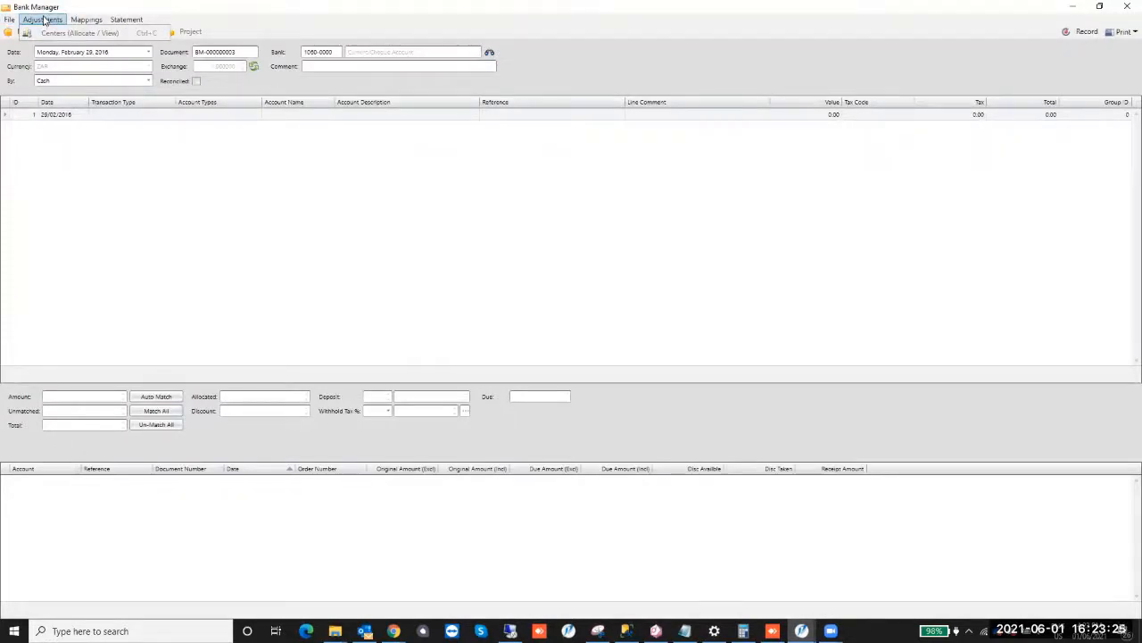
{"action": "mouse_move", "coordinate": [88, 22]}
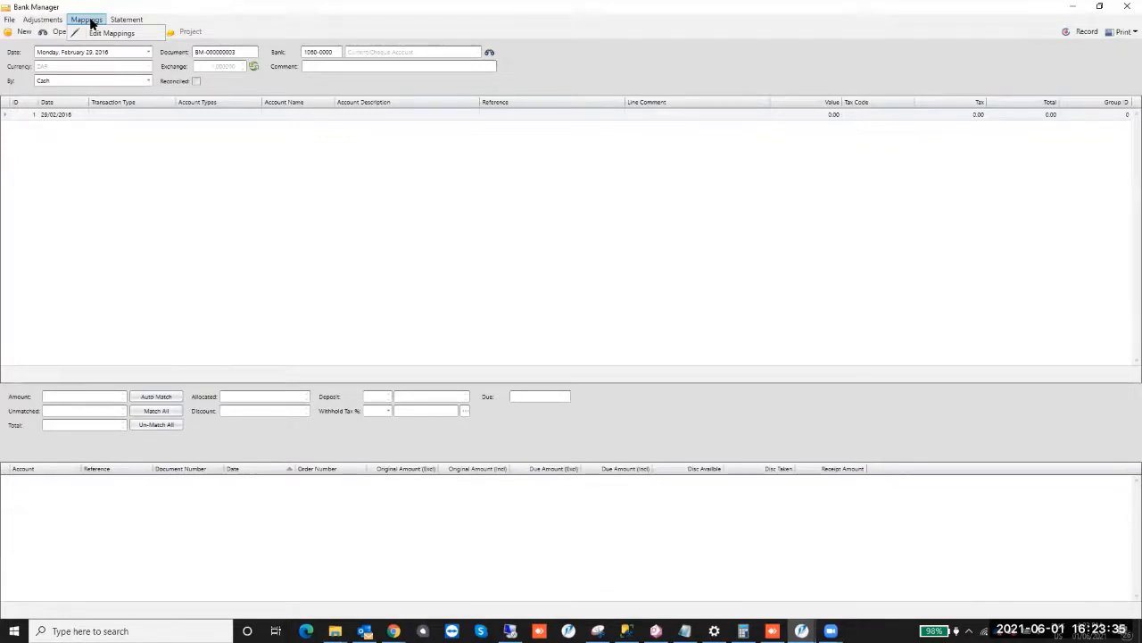
{"action": "left_click", "coordinate": [90, 23]}
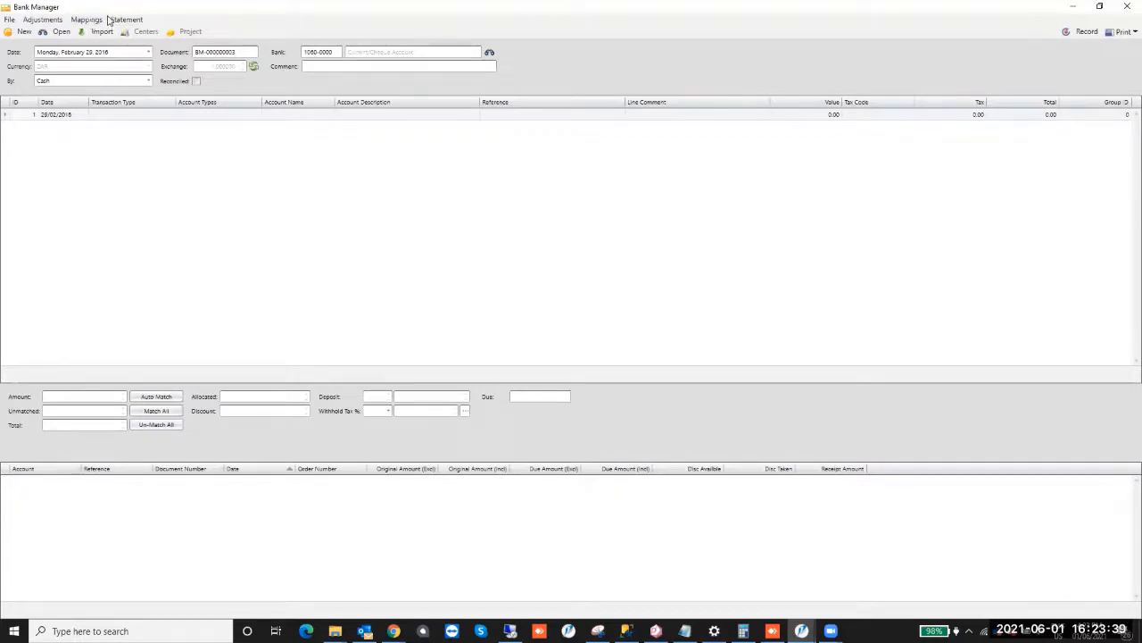
{"action": "left_click", "coordinate": [126, 19]}
{"action": "left_click", "coordinate": [94, 34]}
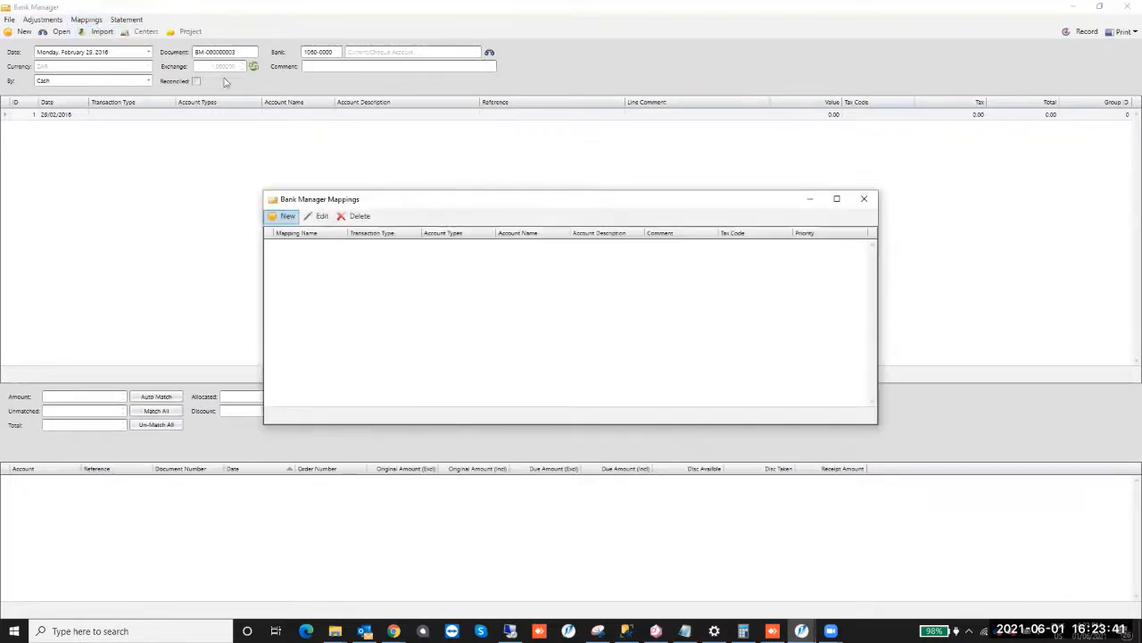
Create a Bank Manager mapping named Durban with transaction type Receipt, account type Customer and the account Ashburton Reinforcing.
{"action": "left_click", "coordinate": [284, 217]}
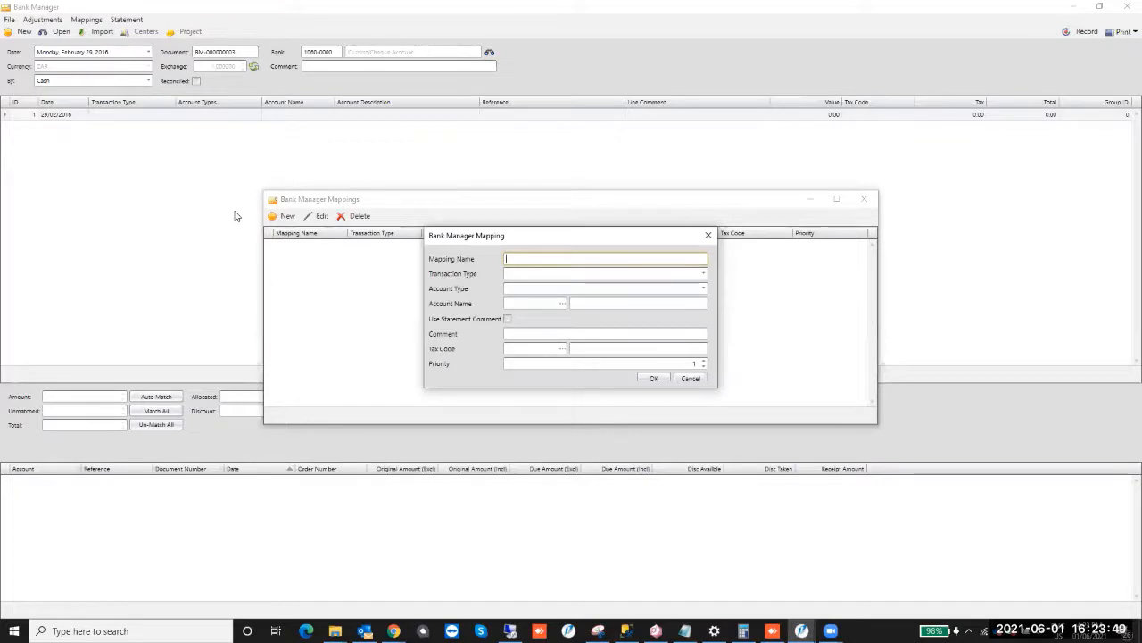
{"action": "type", "text": "Durban"}
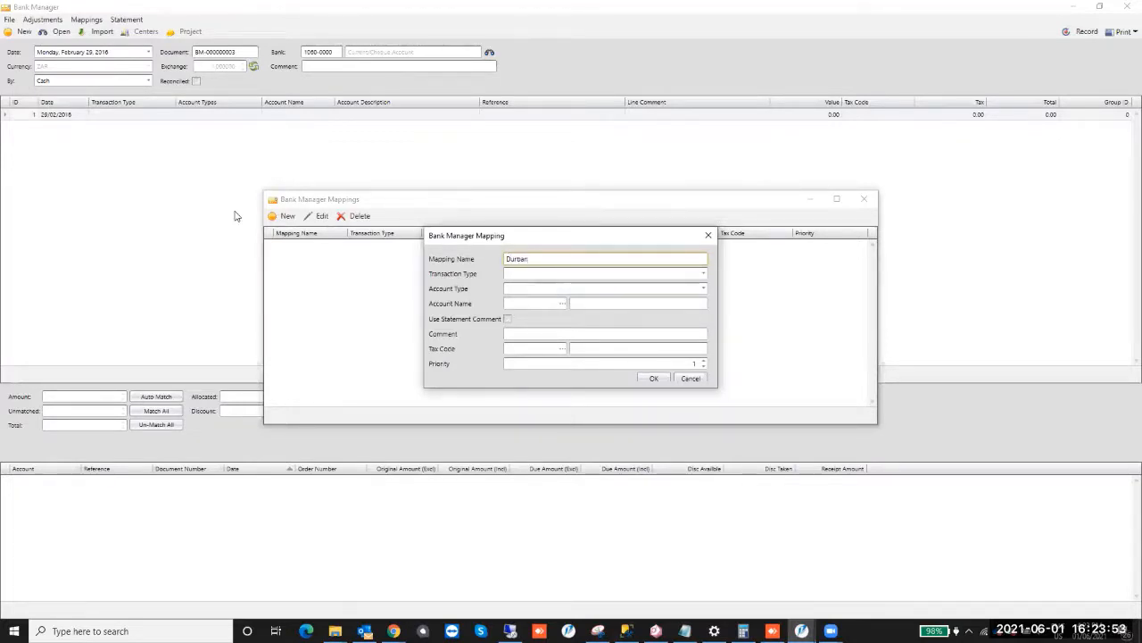
{"action": "key", "text": "Down"}
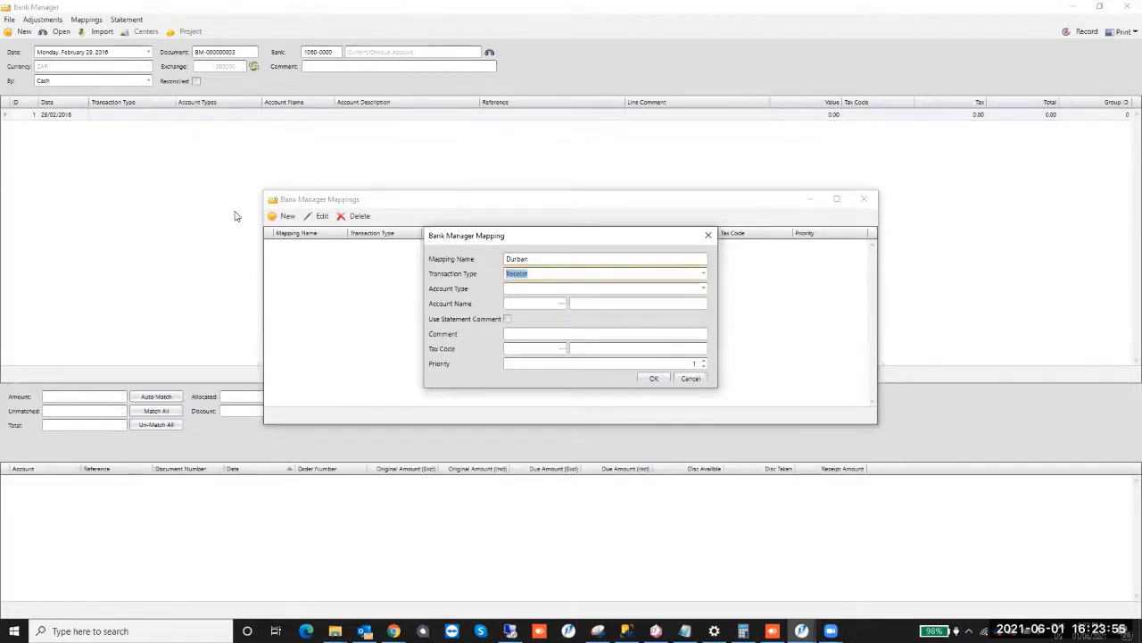
{"action": "key", "text": "Tab"}
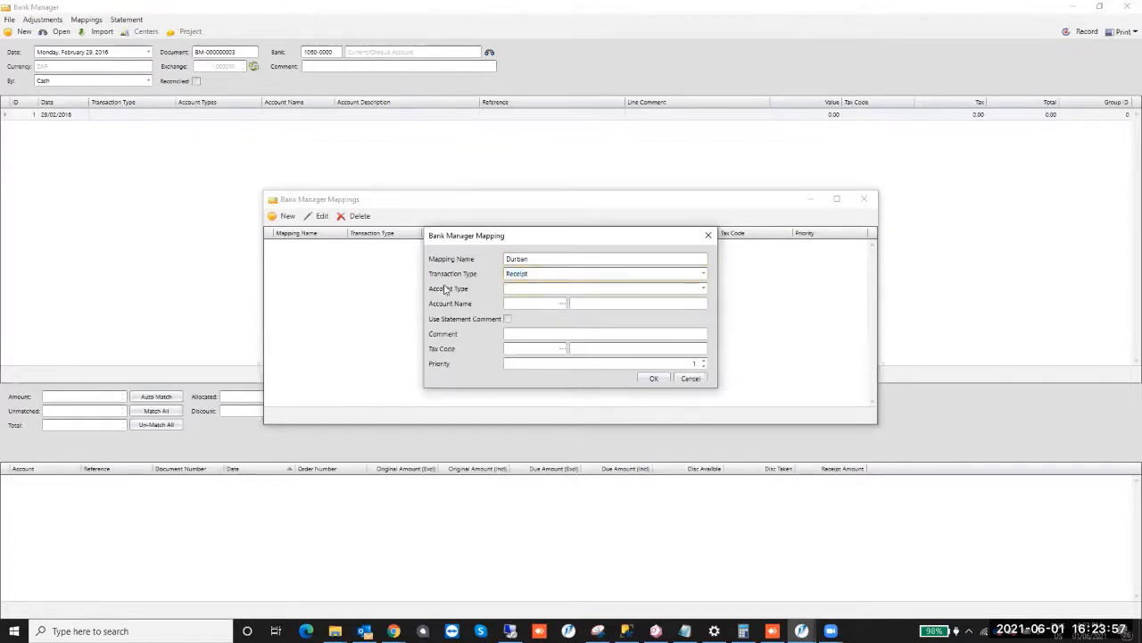
{"action": "key", "text": "Down"}
{"action": "key", "text": "Tab"}
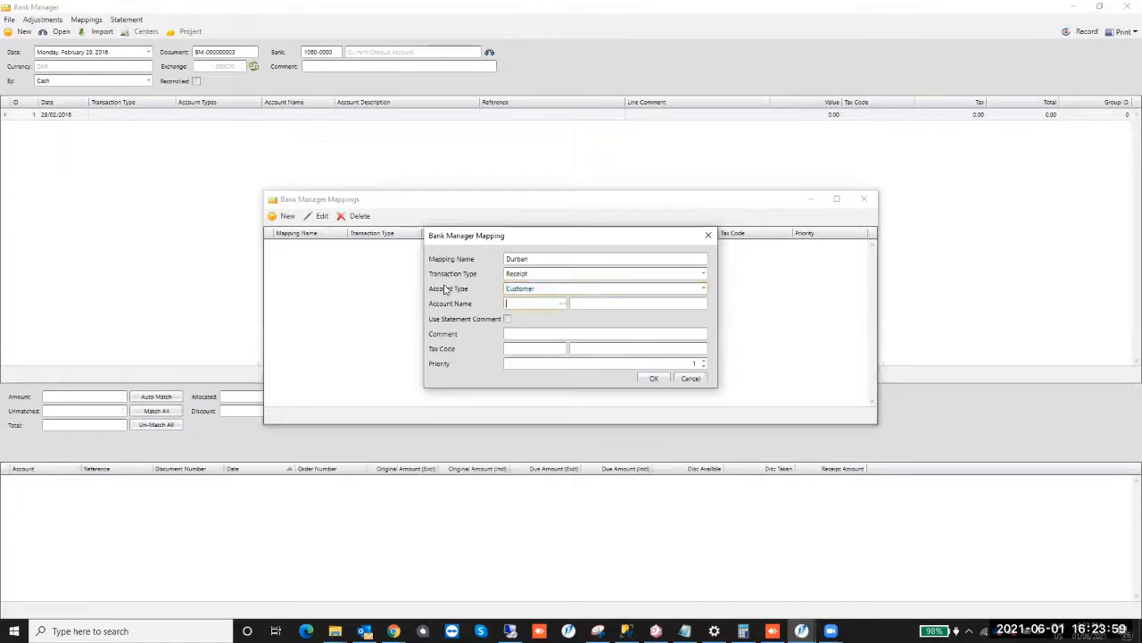
{"action": "left_click", "coordinate": [558, 303]}
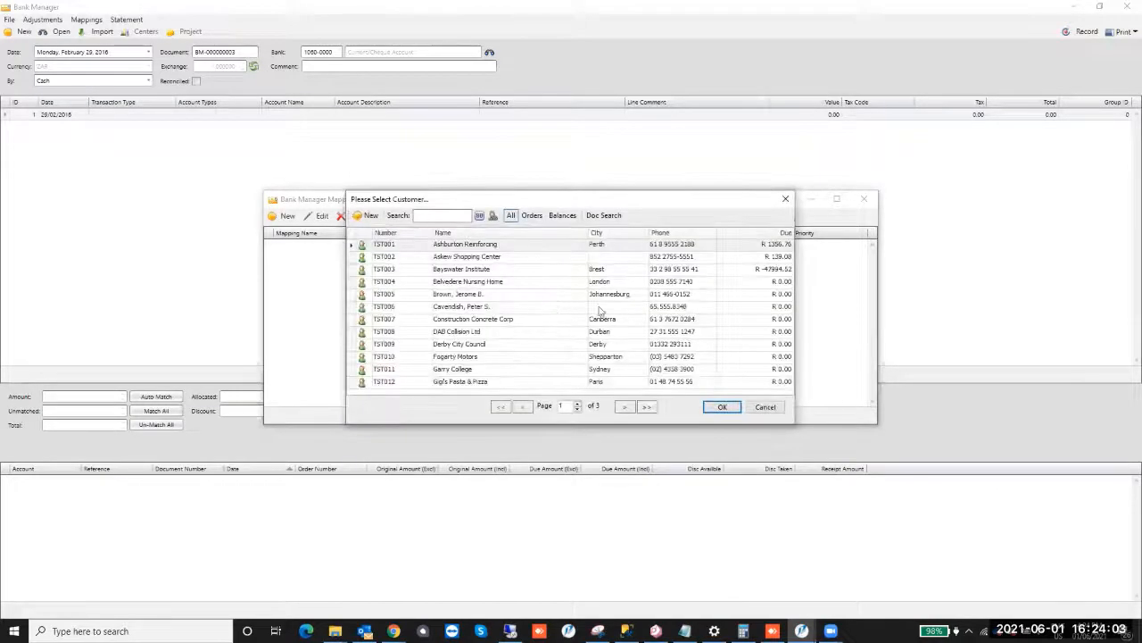
{"action": "double_click", "coordinate": [510, 245]}
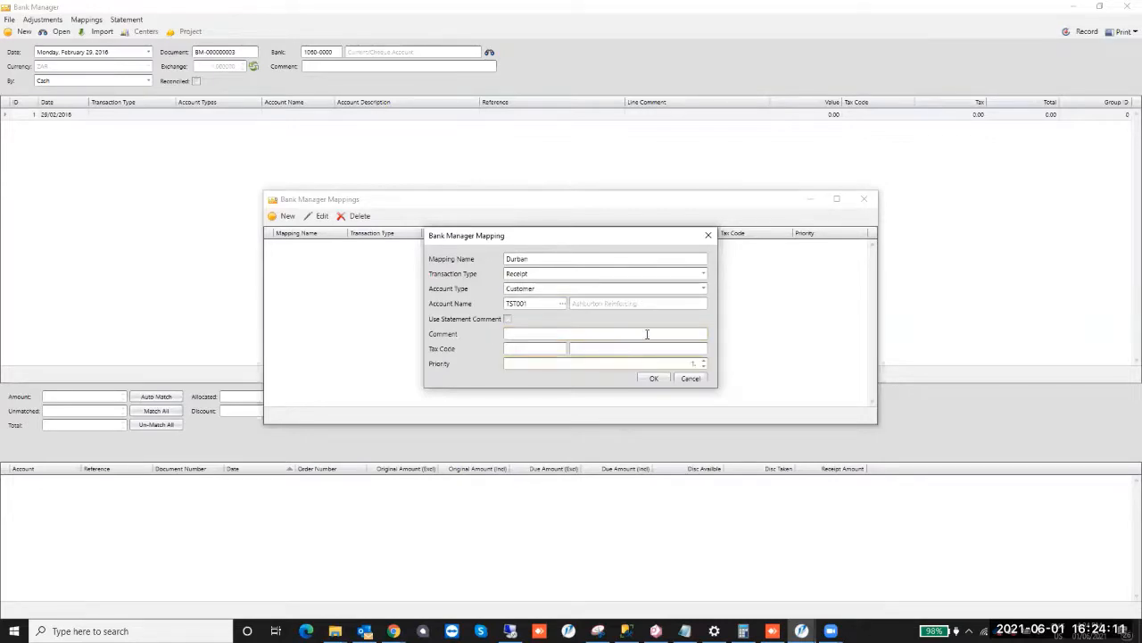
Give the Durban mapping priority 1 and the comment "Mapping test", and save it.
{"action": "left_click", "coordinate": [704, 362]}
{"action": "left_click", "coordinate": [703, 361]}
{"action": "left_click", "coordinate": [704, 362]}
{"action": "left_click", "coordinate": [704, 366]}
{"action": "left_click", "coordinate": [704, 367]}
{"action": "left_click", "coordinate": [705, 367]}
{"action": "left_click", "coordinate": [508, 319]}
{"action": "left_click", "coordinate": [704, 362]}
{"action": "left_click", "coordinate": [705, 360]}
{"action": "type", "text": "Mapping test"}
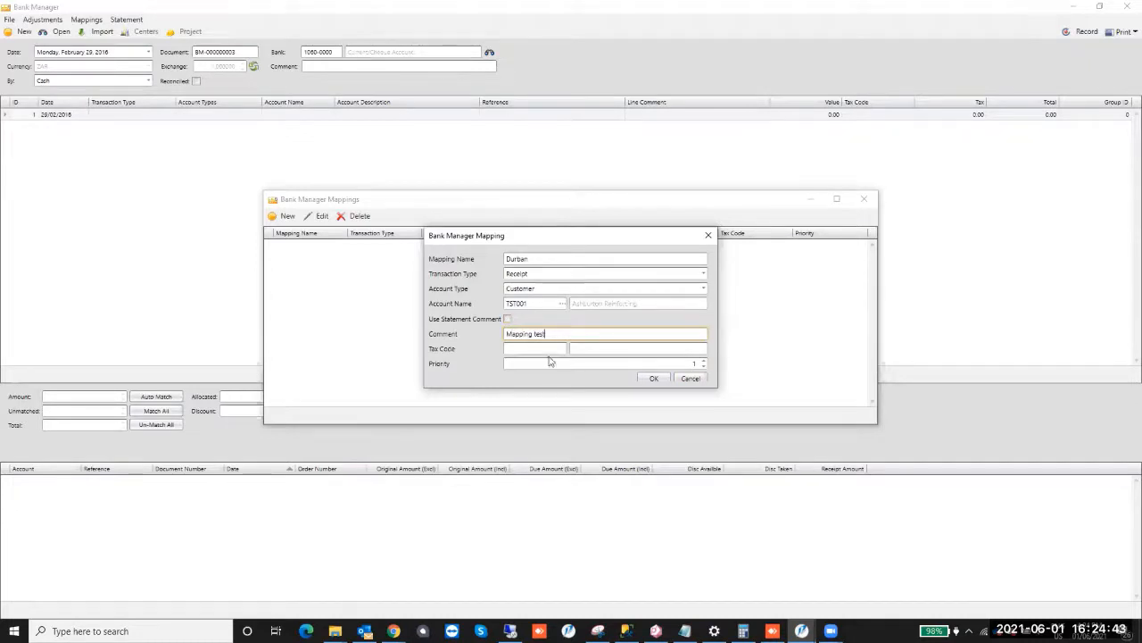
{"action": "left_click", "coordinate": [655, 378]}
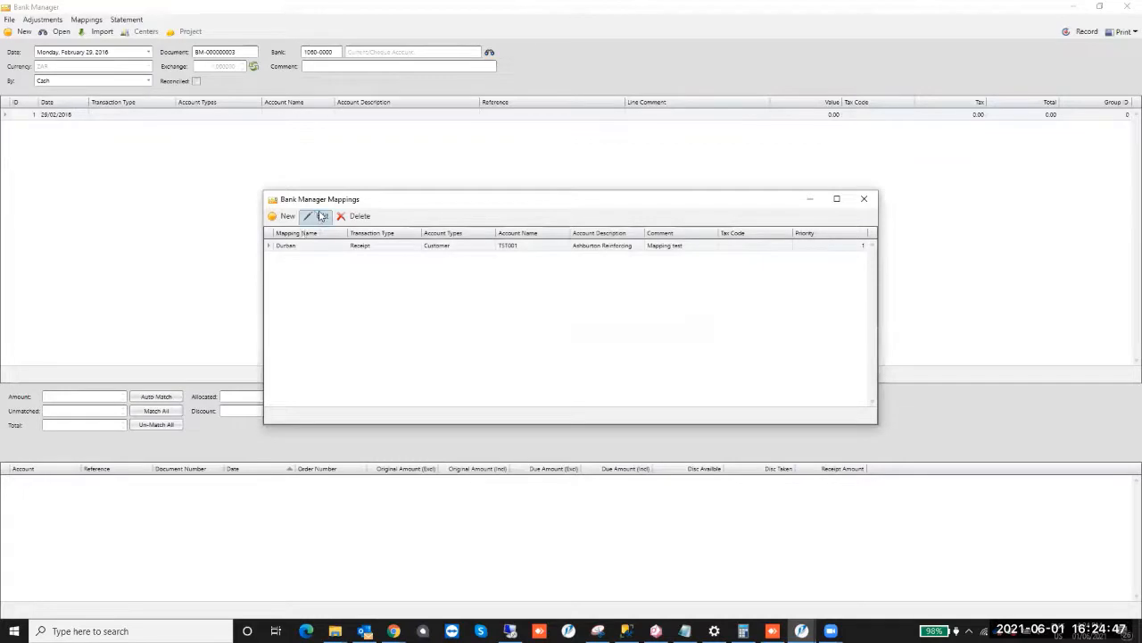
Reopen the mappings list to check the saved Durban mapping, and close it again.
{"action": "left_click", "coordinate": [863, 200]}
{"action": "left_click", "coordinate": [82, 20]}
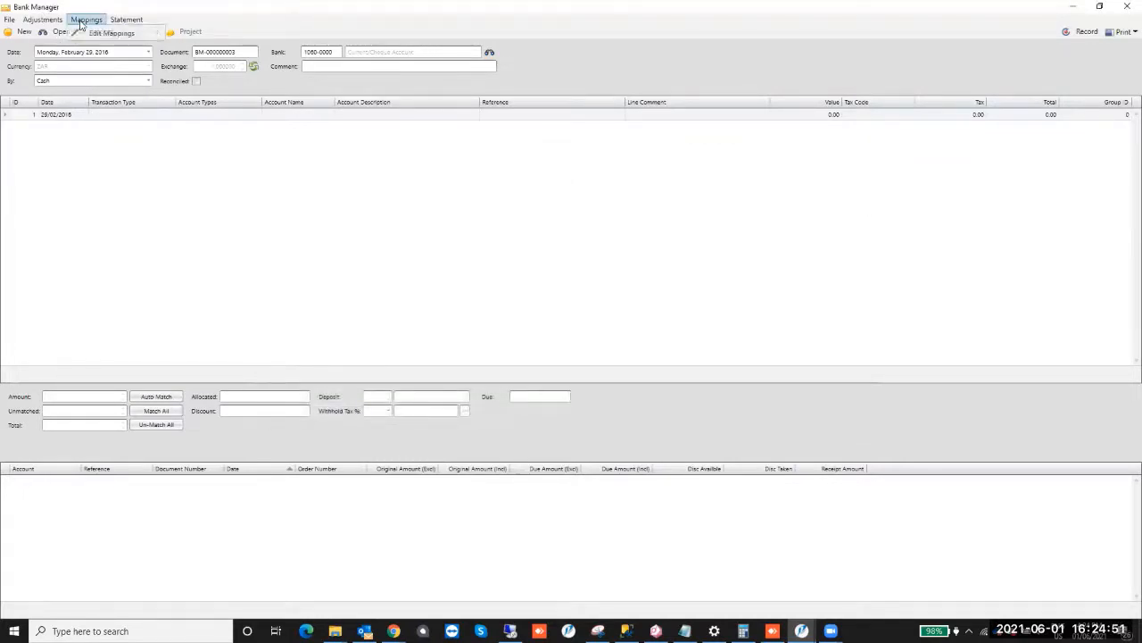
{"action": "left_click", "coordinate": [111, 33]}
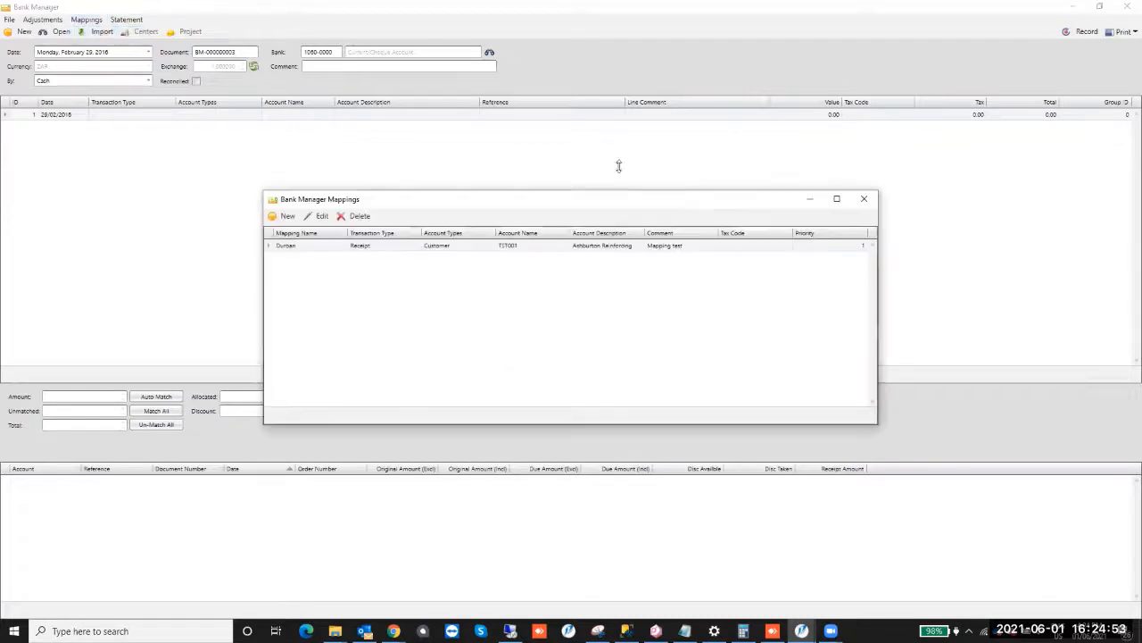
{"action": "left_click", "coordinate": [866, 200]}
Enter a Receipt line in the Bank Manager with account type Customer and the customer Ashburton Reinforcing.
{"action": "left_click", "coordinate": [170, 114]}
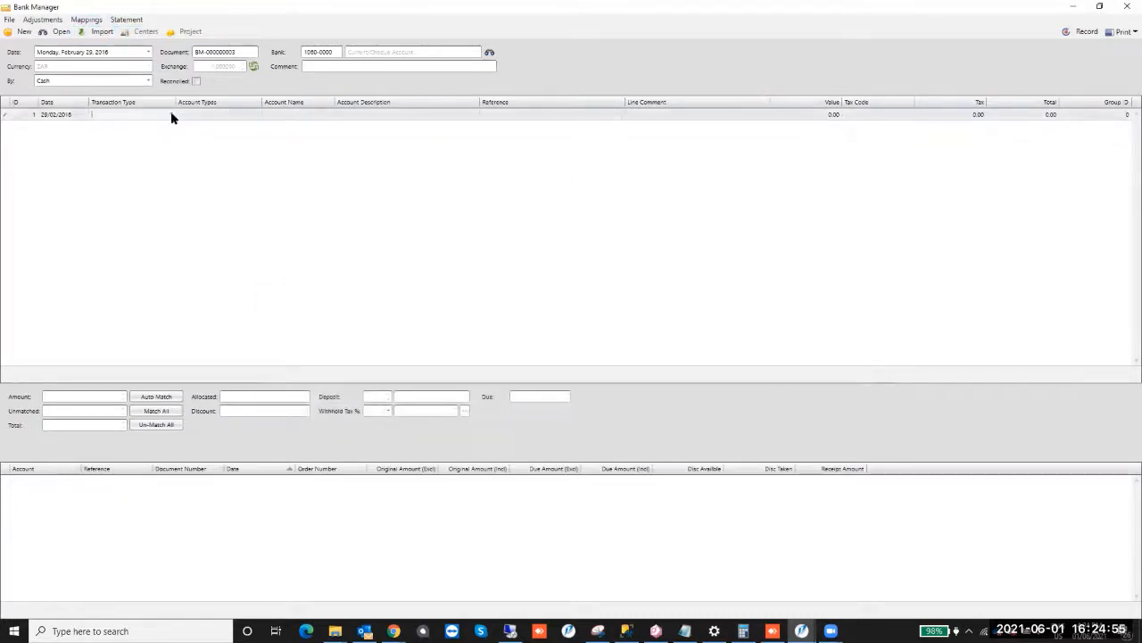
{"action": "left_click", "coordinate": [172, 116]}
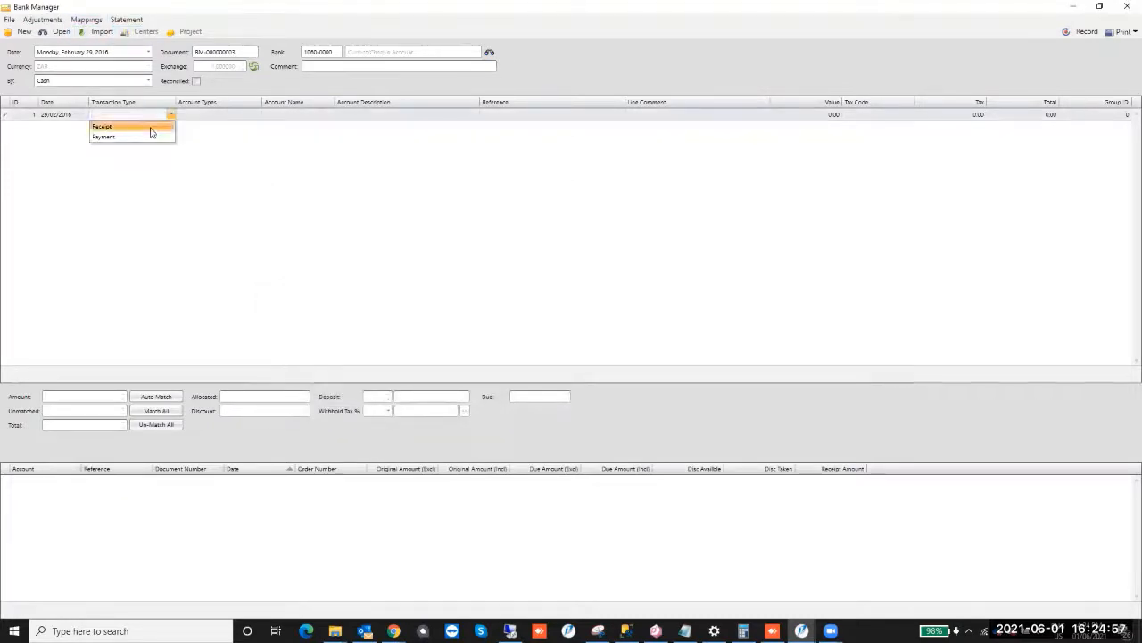
{"action": "left_click", "coordinate": [151, 131]}
{"action": "left_click", "coordinate": [233, 116]}
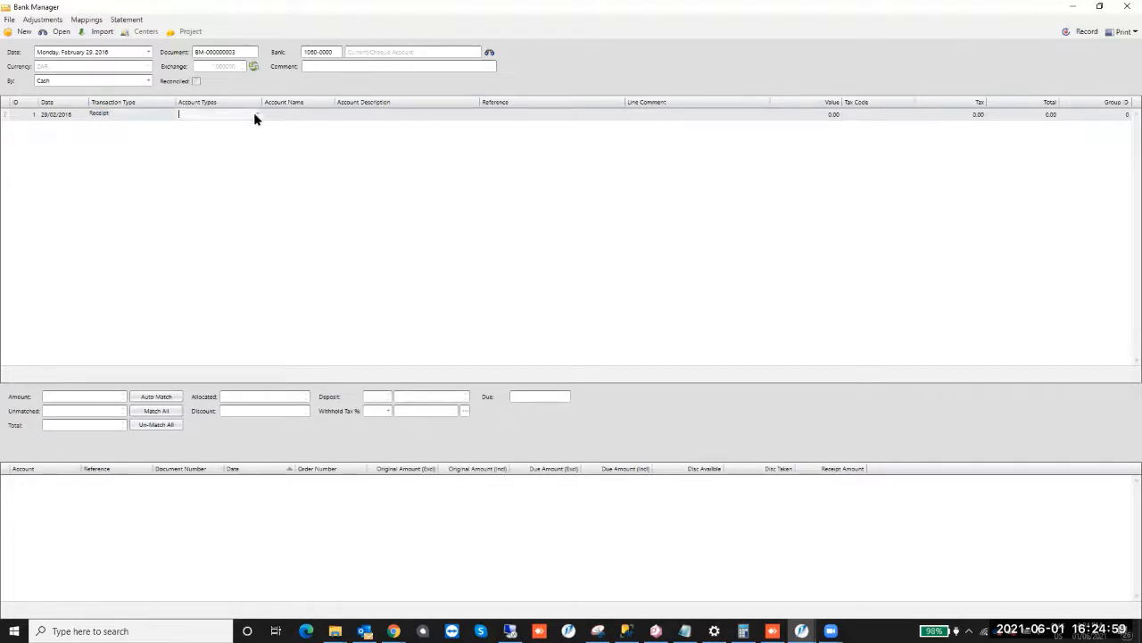
{"action": "left_click", "coordinate": [256, 116]}
{"action": "left_click", "coordinate": [223, 125]}
{"action": "left_click", "coordinate": [332, 116]}
{"action": "left_click", "coordinate": [331, 114]}
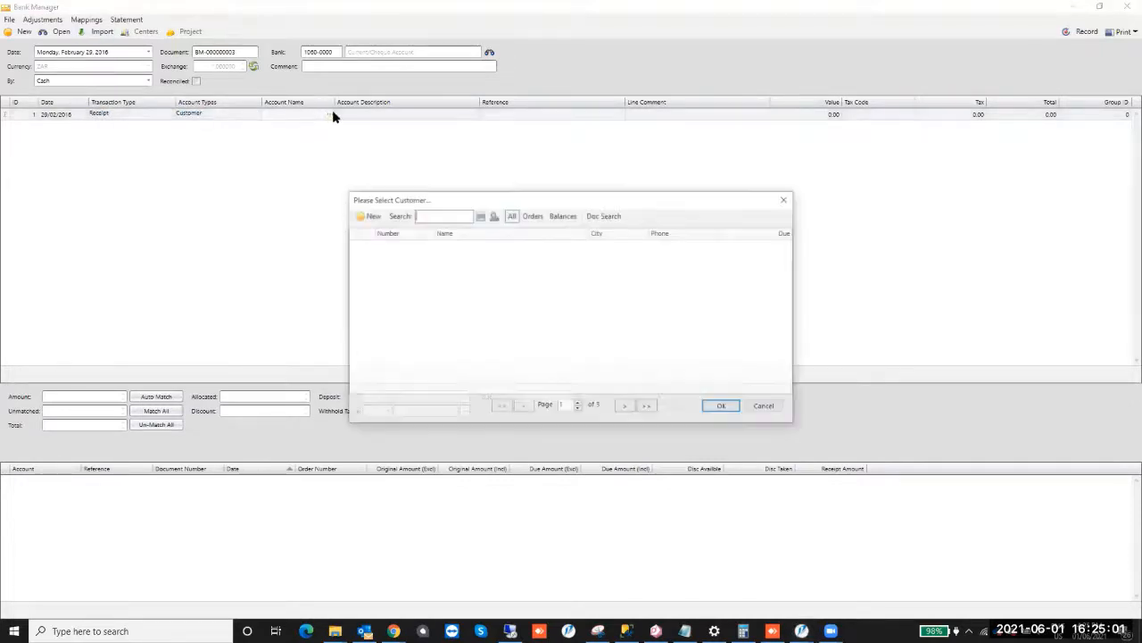
{"action": "double_click", "coordinate": [513, 246]}
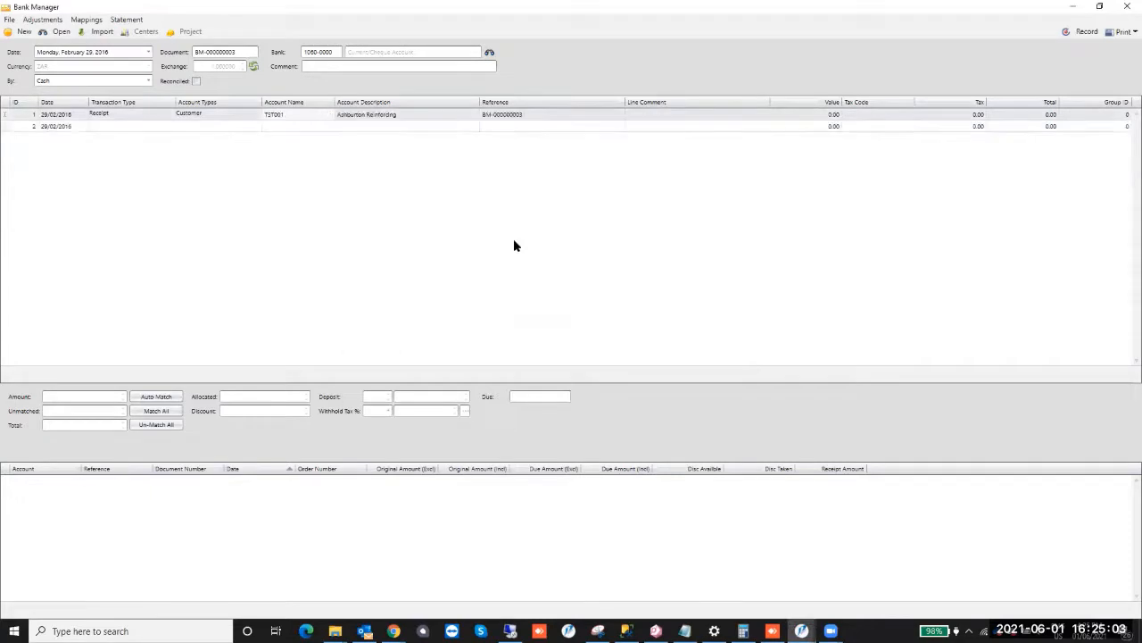
Check the receipt line's comment against the Durban mapping's details, and close the mapping and the mappings list.
{"action": "left_click", "coordinate": [660, 115]}
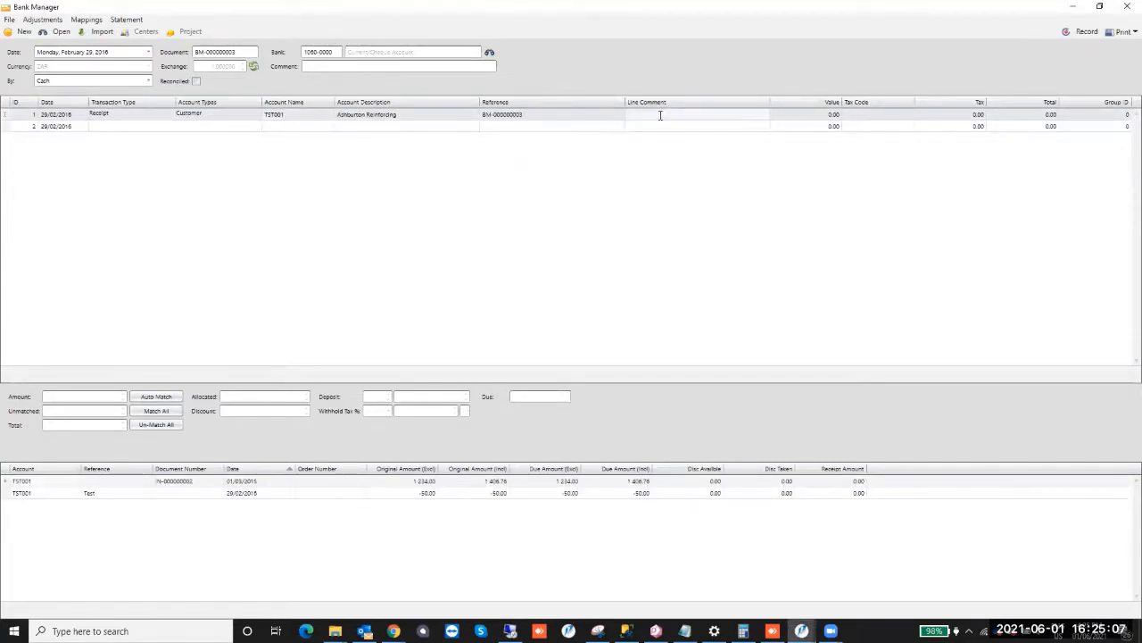
{"action": "left_click", "coordinate": [216, 104]}
{"action": "left_click", "coordinate": [86, 20]}
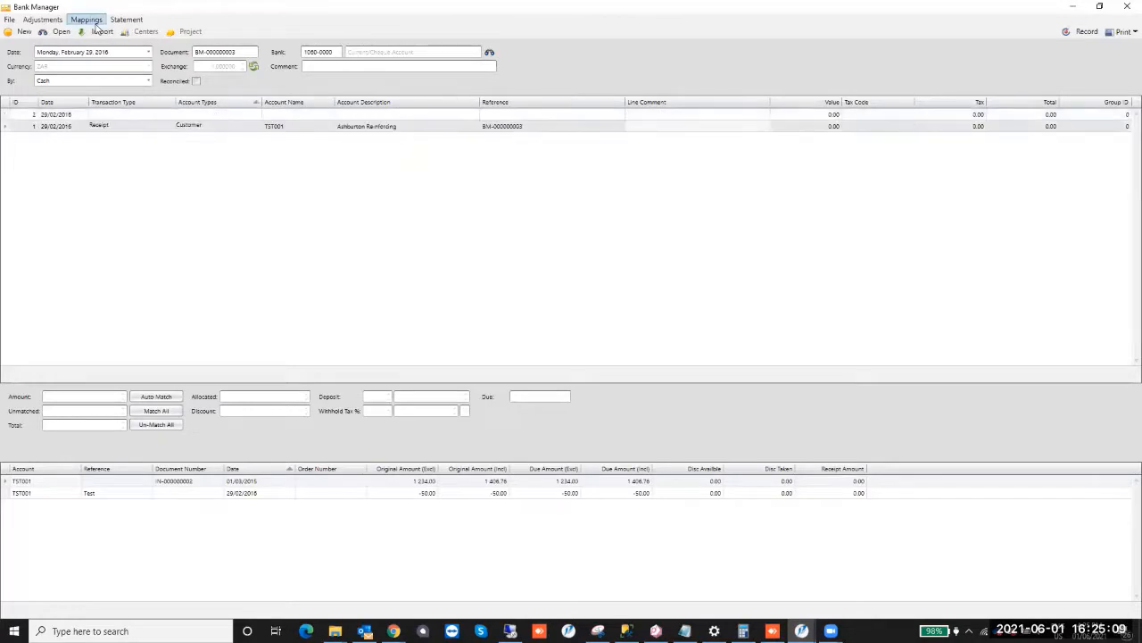
{"action": "left_click", "coordinate": [102, 34]}
{"action": "double_click", "coordinate": [512, 245]}
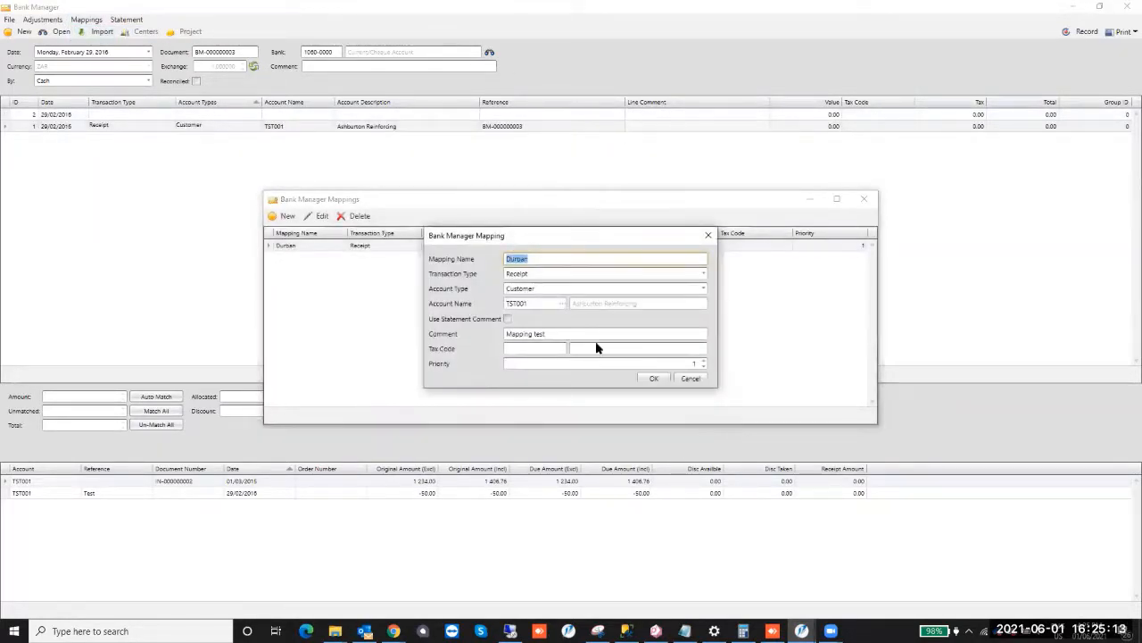
{"action": "left_click", "coordinate": [652, 378]}
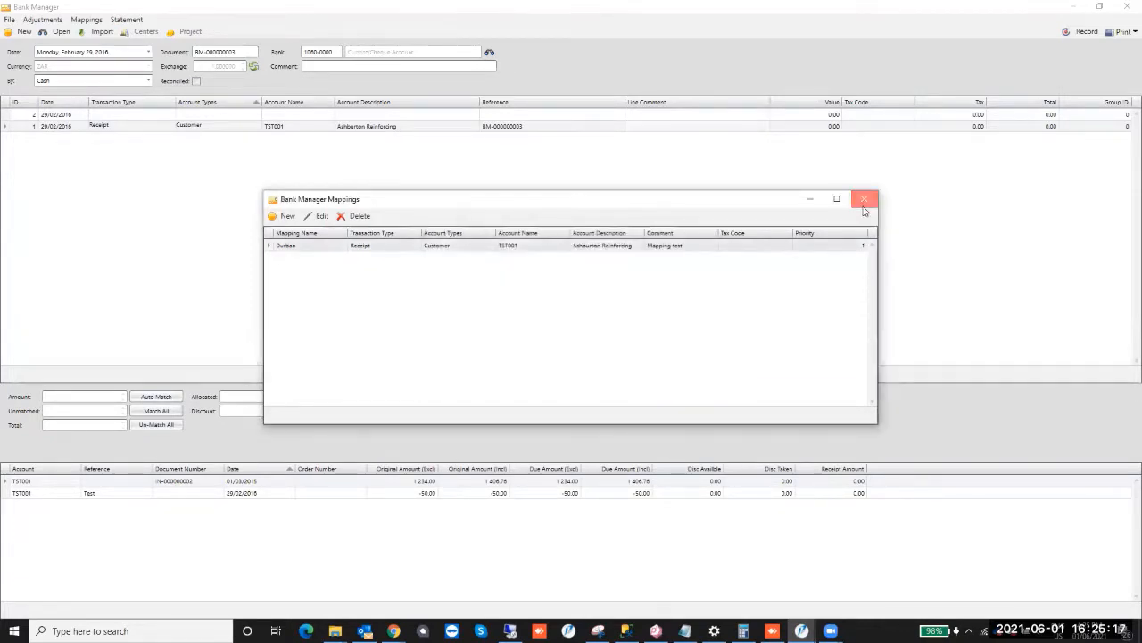
{"action": "left_click", "coordinate": [864, 198]}
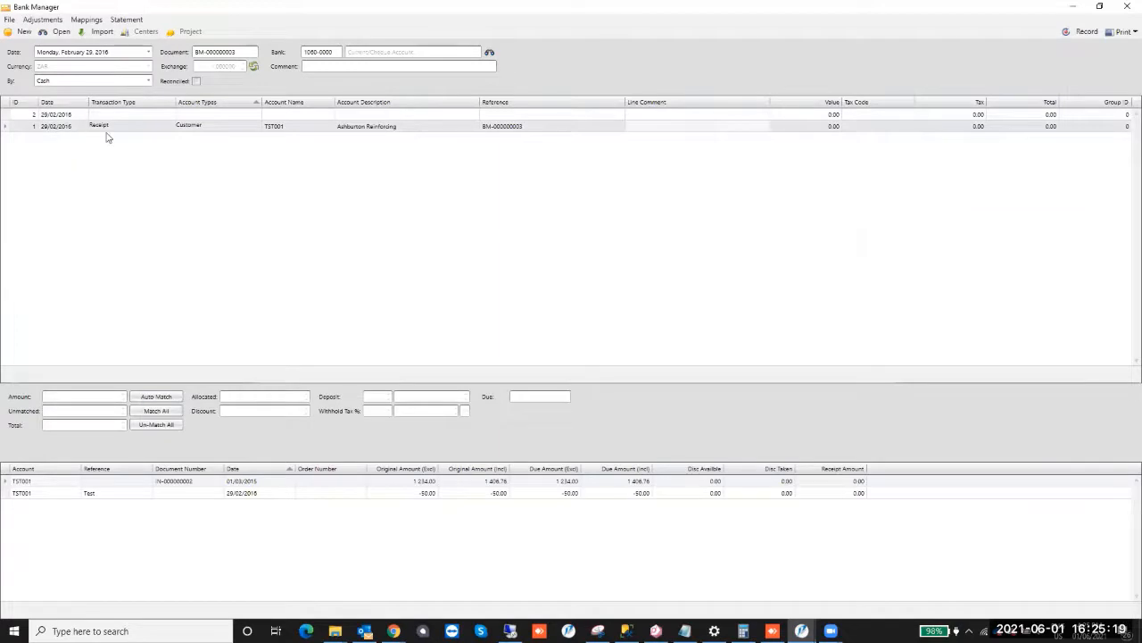
Reopen the mappings list to compare the Durban mapping with the receipt line, and close the list.
{"action": "left_click", "coordinate": [107, 128]}
{"action": "left_click", "coordinate": [451, 103]}
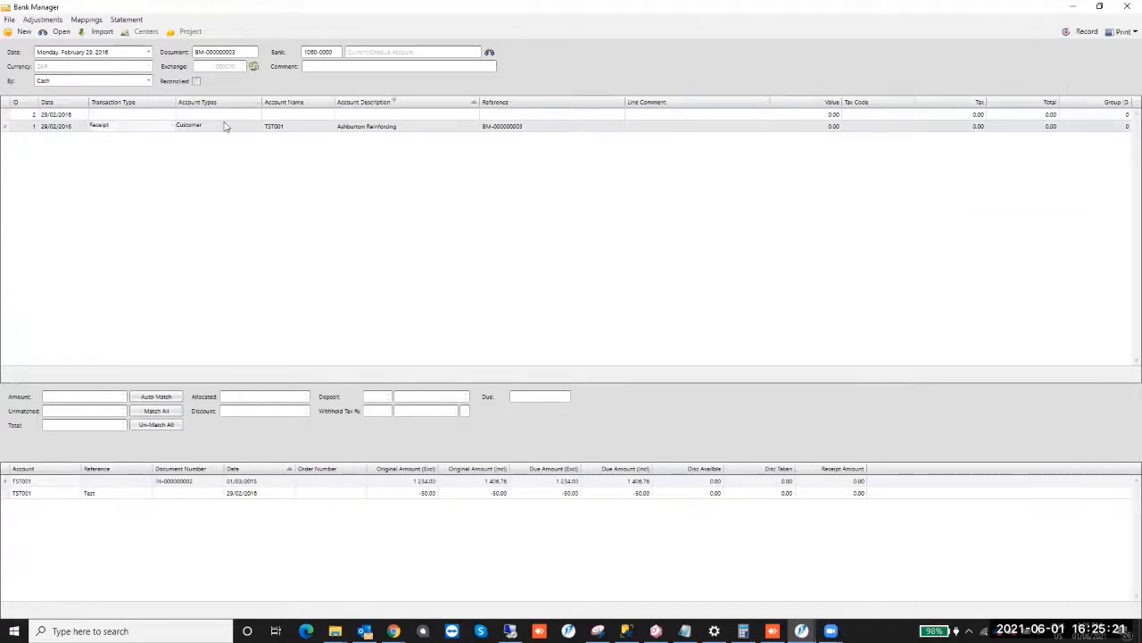
{"action": "left_click", "coordinate": [82, 19]}
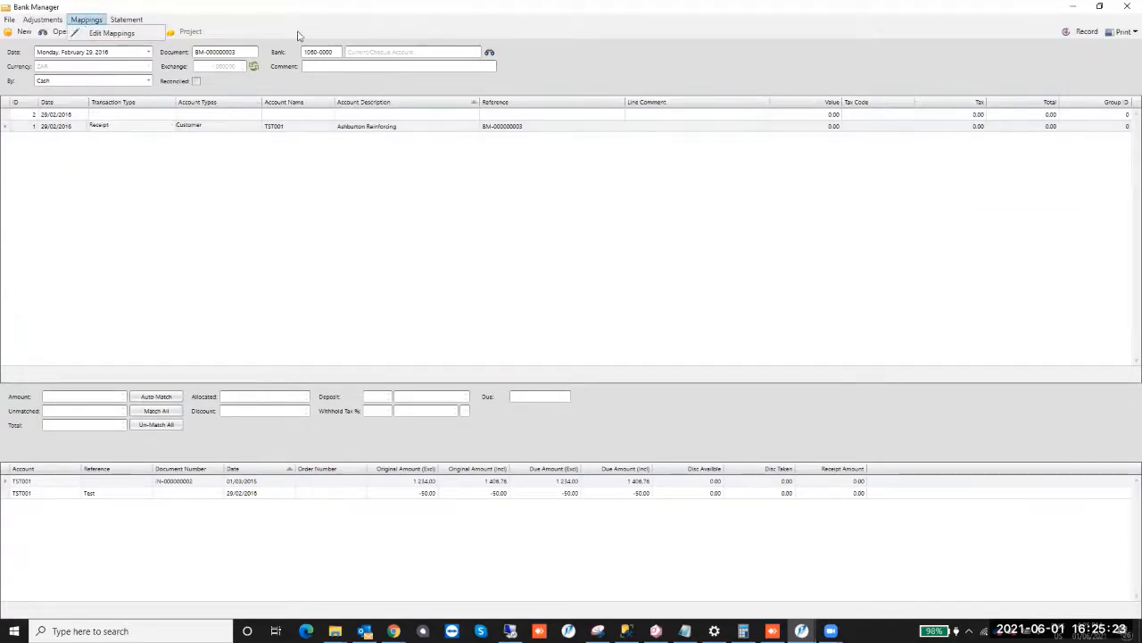
{"action": "left_click", "coordinate": [109, 33]}
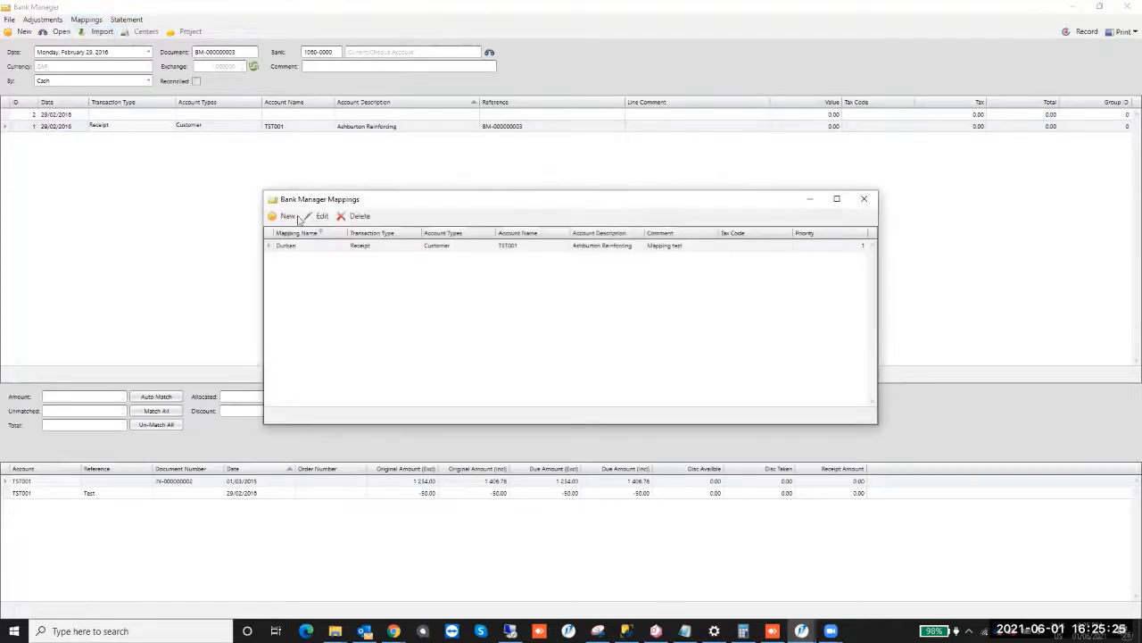
{"action": "left_click", "coordinate": [311, 246]}
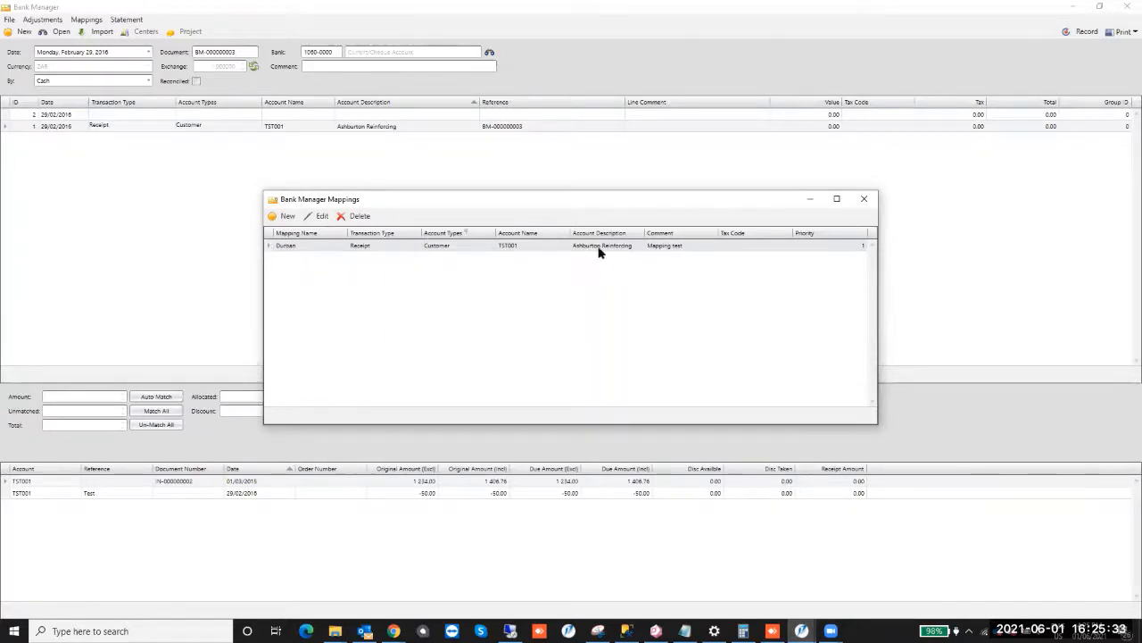
{"action": "left_click", "coordinate": [864, 198]}
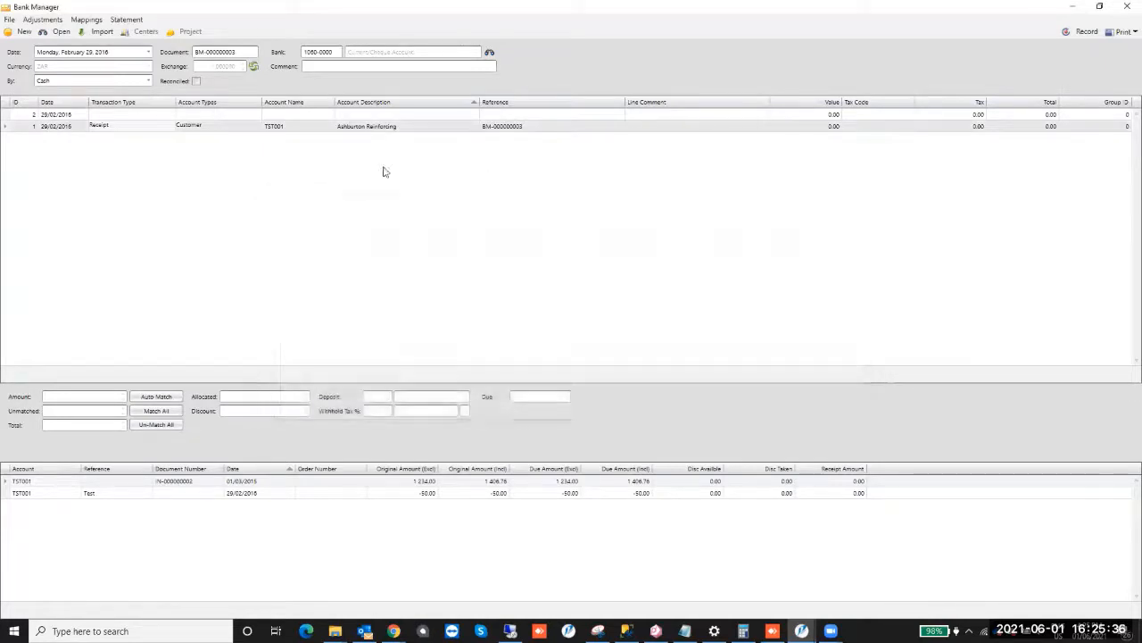
Start an import in the Bank Manager as far as the bank choice, cancel it, and close the Bank Manager.
{"action": "left_click", "coordinate": [100, 32]}
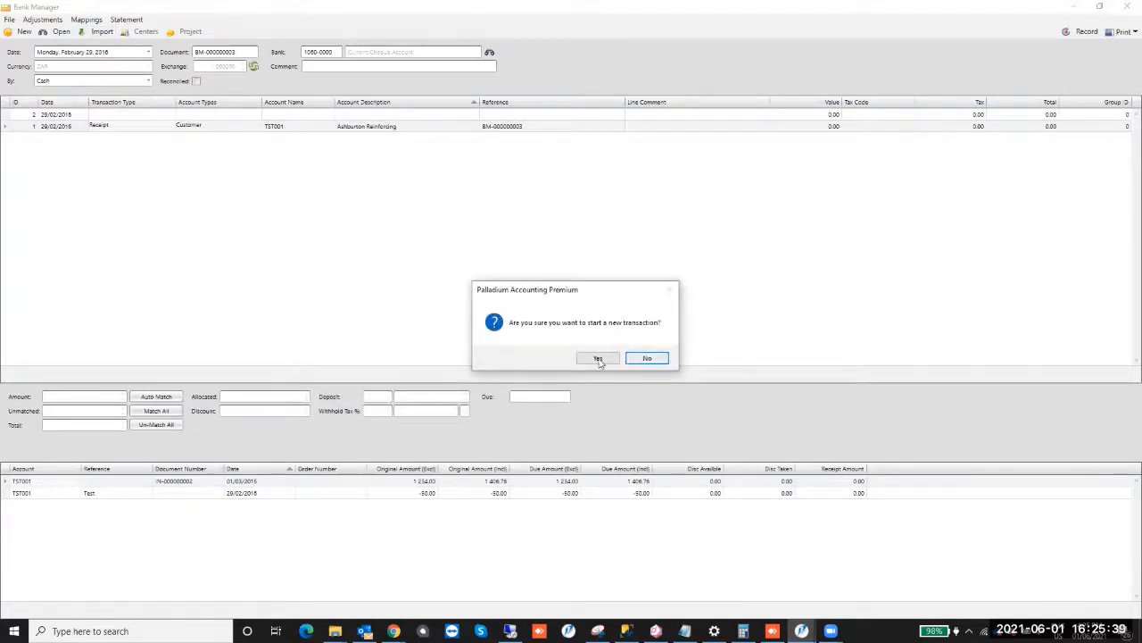
{"action": "left_click", "coordinate": [596, 358]}
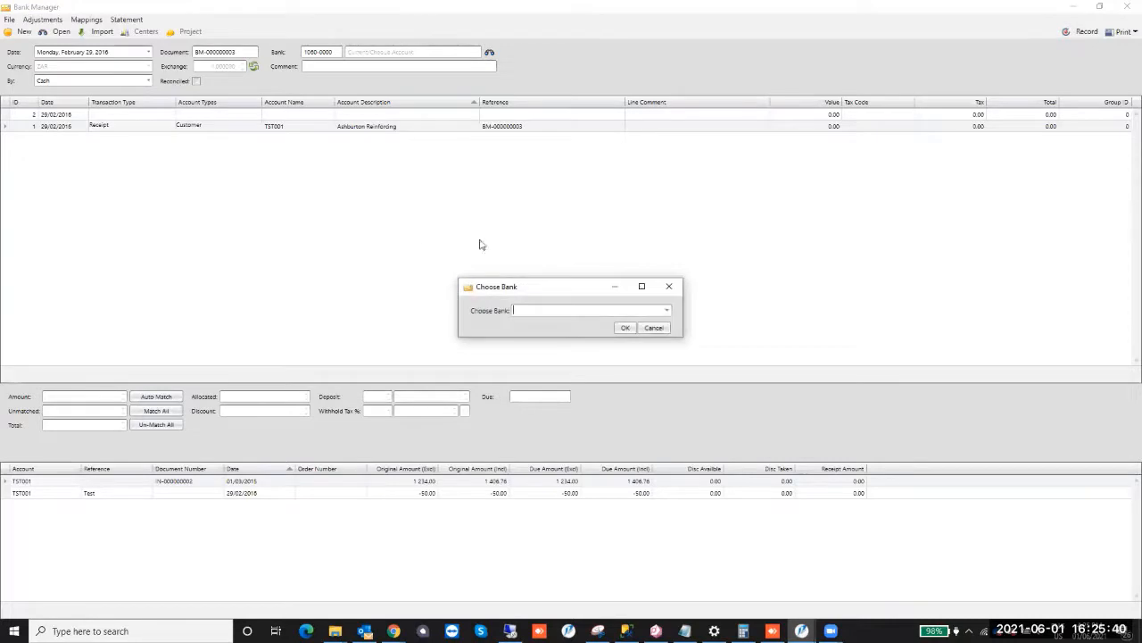
{"action": "left_click", "coordinate": [670, 287]}
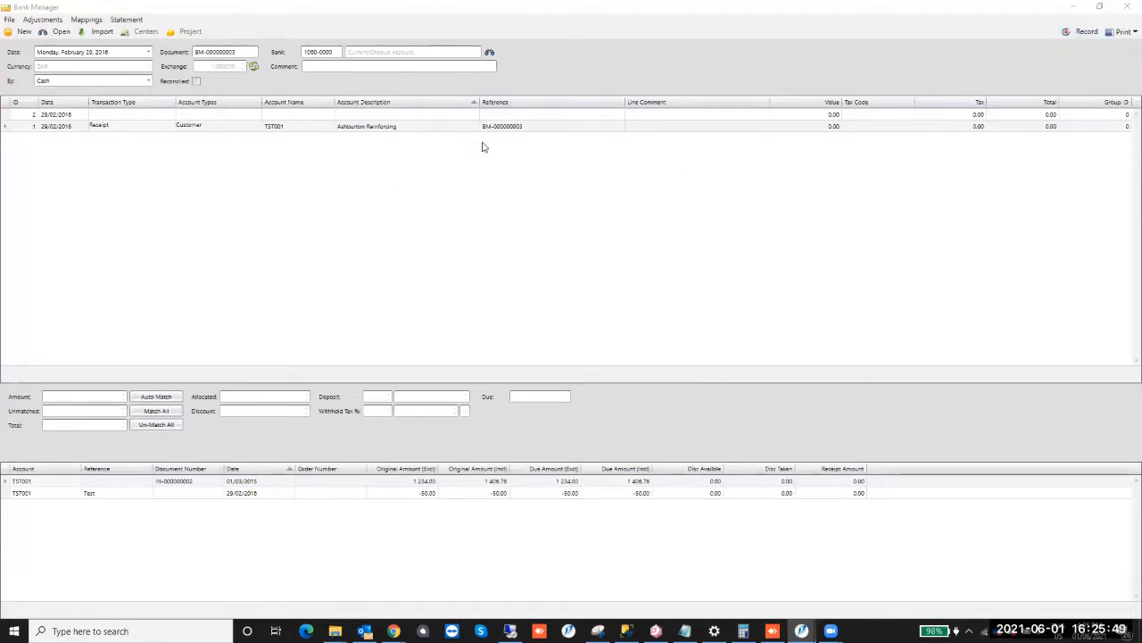
{"action": "left_click", "coordinate": [189, 130]}
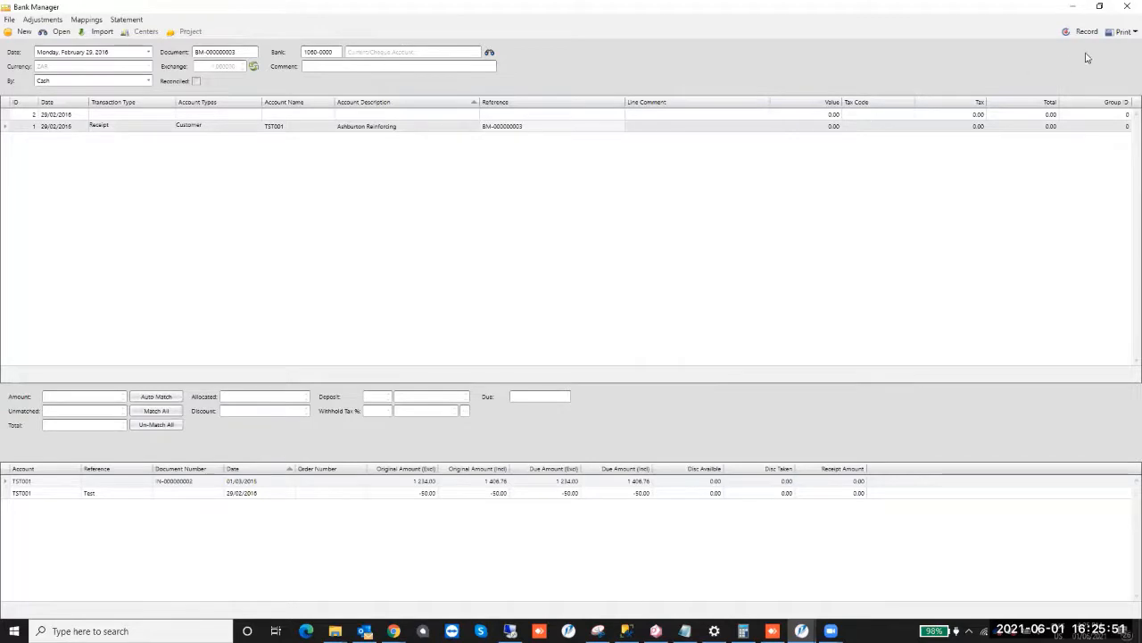
{"action": "left_click", "coordinate": [1127, 6]}
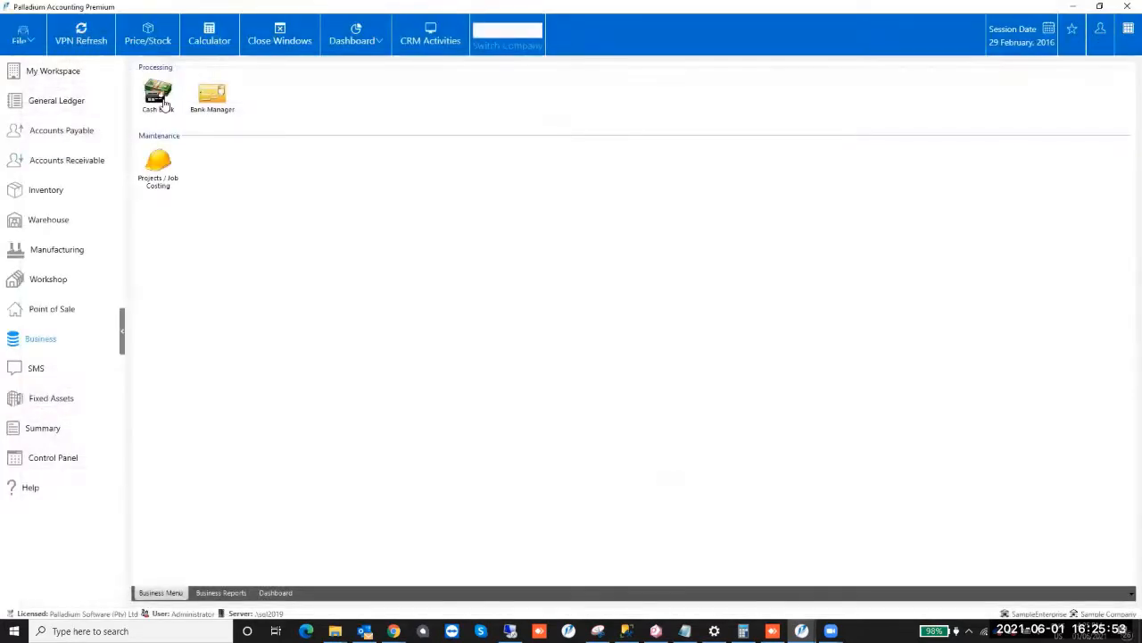
View all transactions in the Cash Book of account 1030-0000 Cash Draws, without a period limit, and close it.
{"action": "double_click", "coordinate": [164, 104]}
{"action": "double_click", "coordinate": [540, 296]}
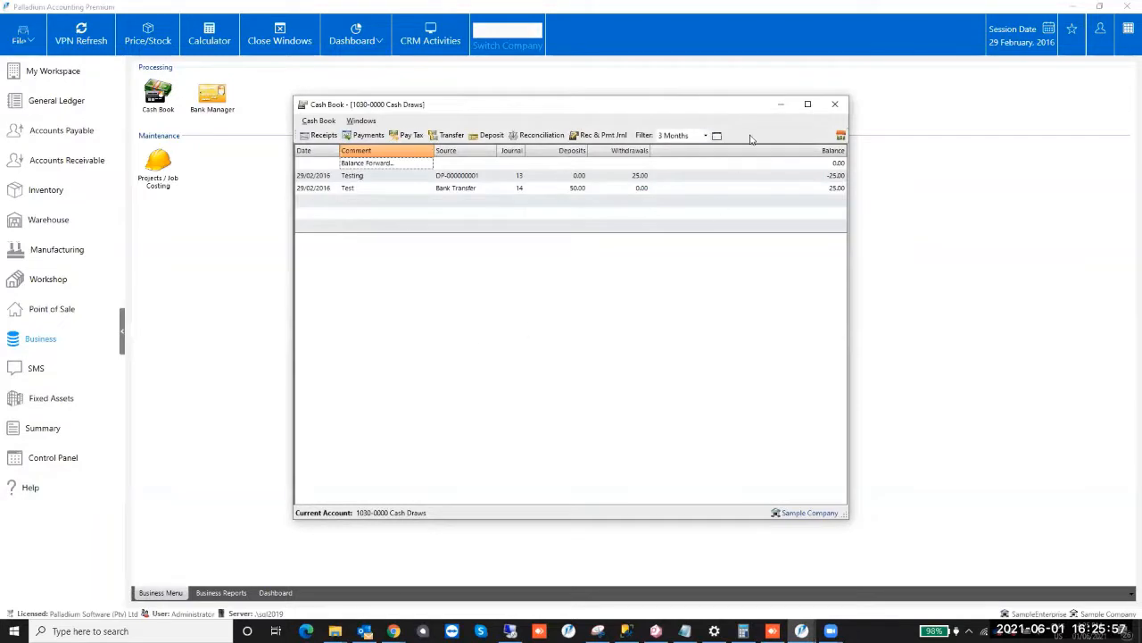
{"action": "left_click", "coordinate": [705, 135]}
{"action": "left_click", "coordinate": [675, 175]}
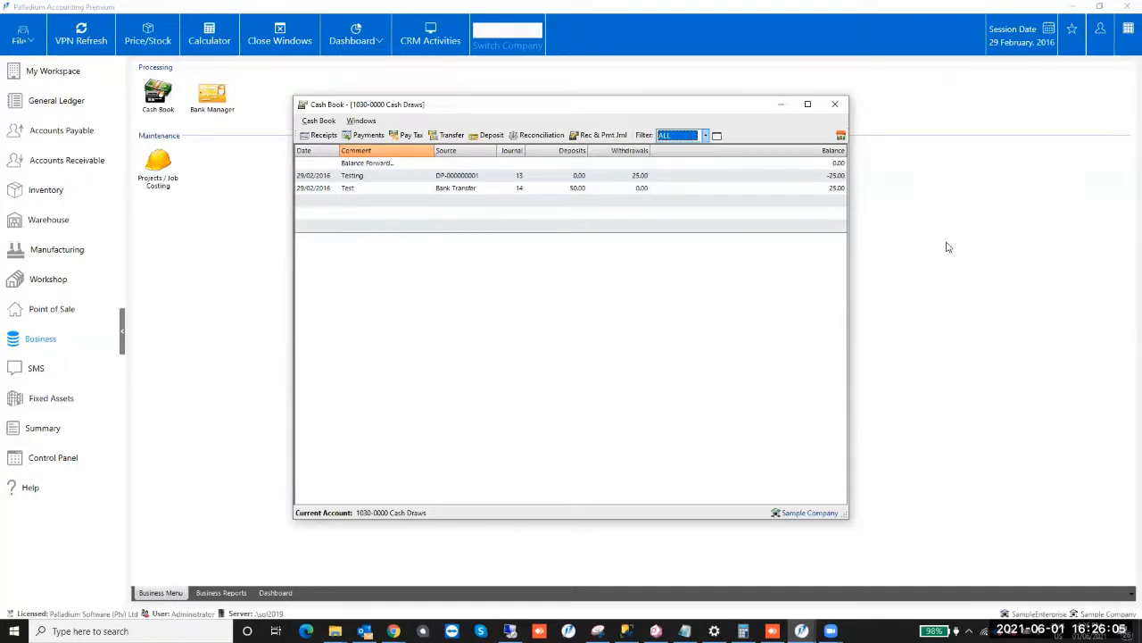
{"action": "left_click", "coordinate": [834, 104]}
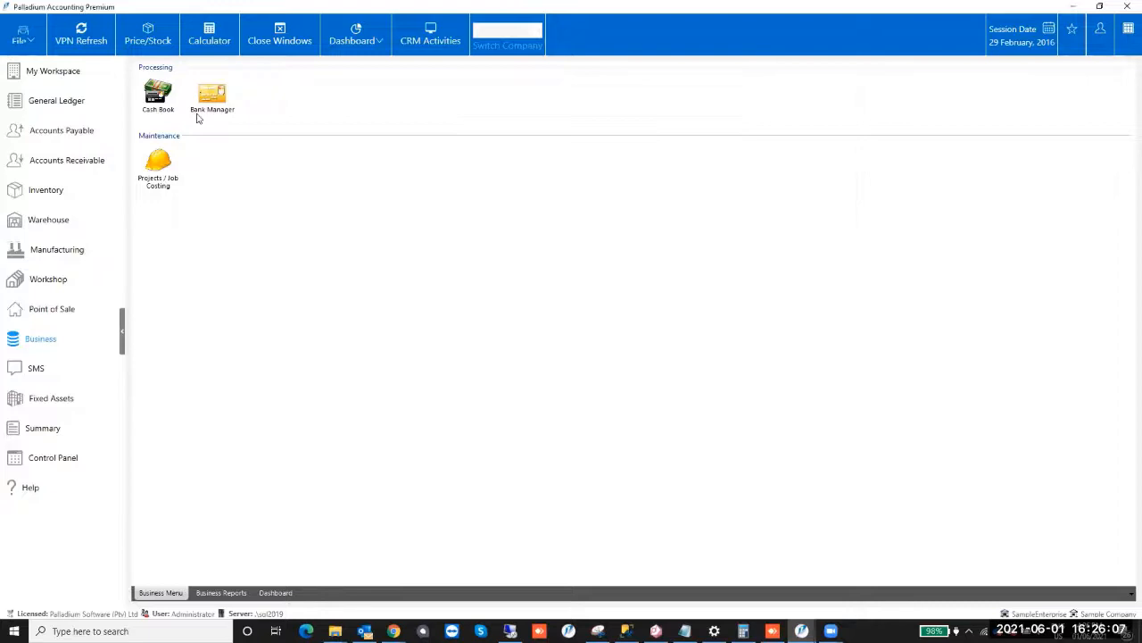
{"action": "left_click", "coordinate": [62, 101]}
{"action": "left_click", "coordinate": [64, 135]}
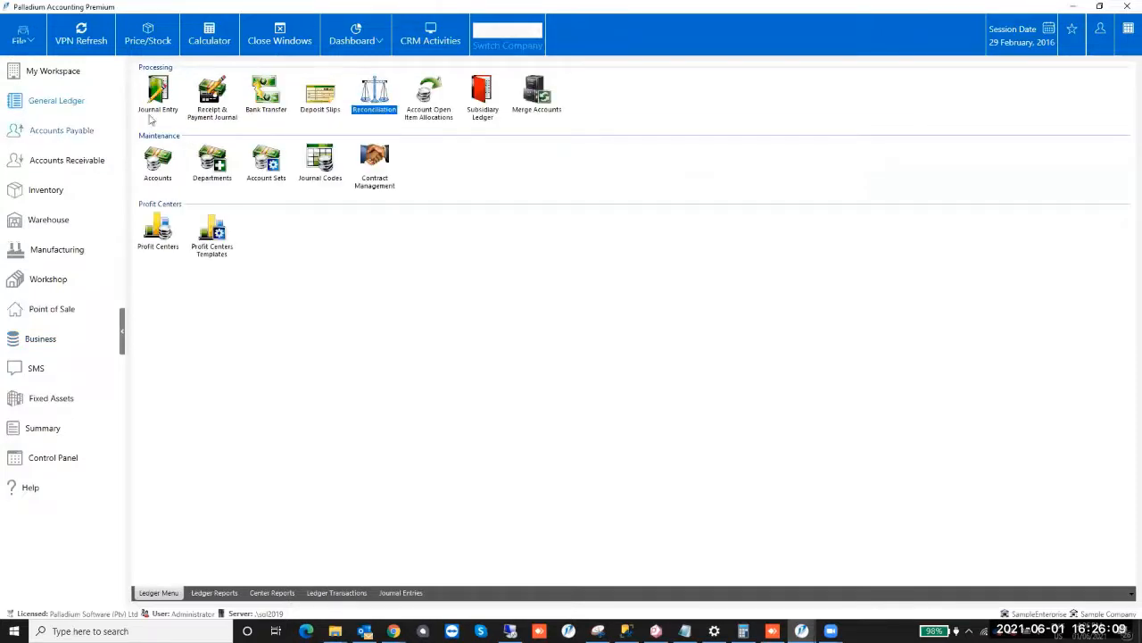
{"action": "left_click", "coordinate": [574, 105]}
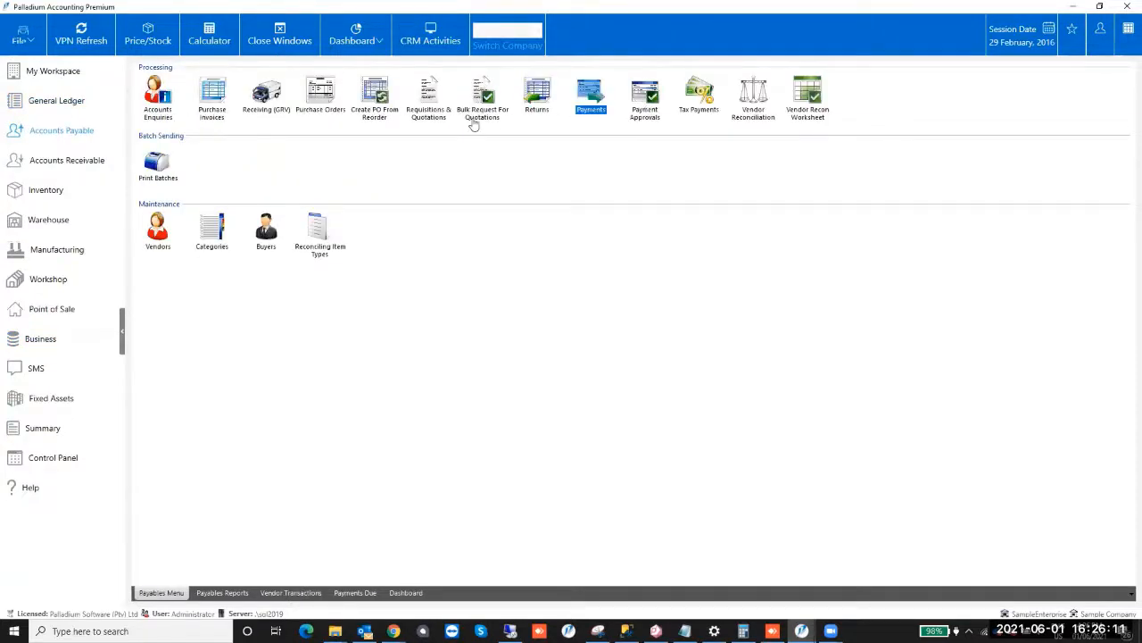
{"action": "left_click", "coordinate": [89, 160]}
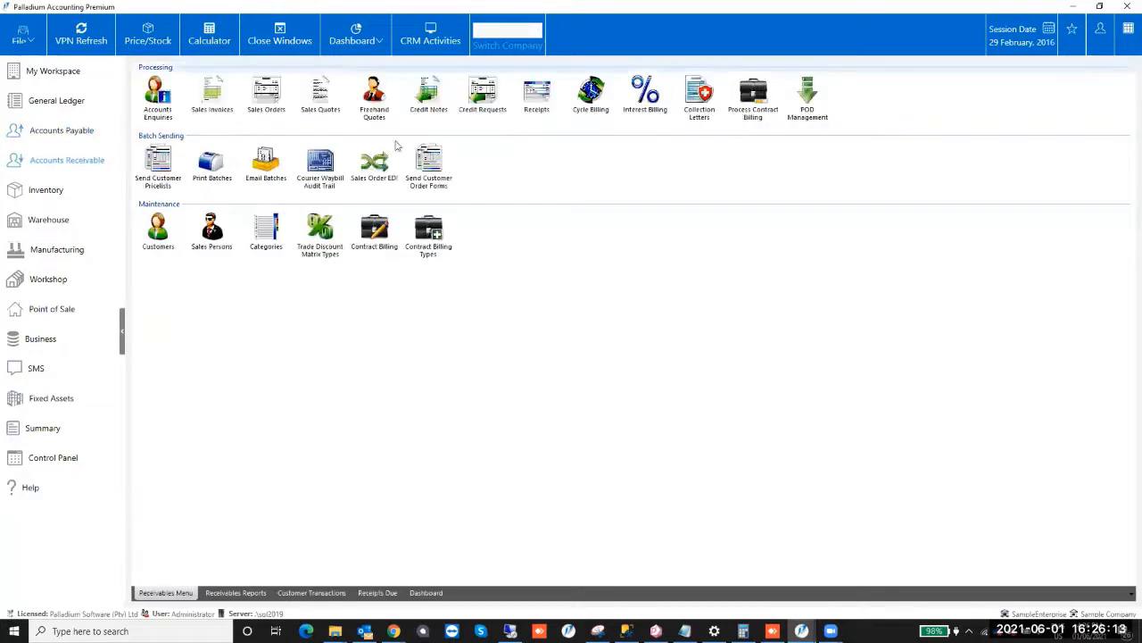
{"action": "left_click", "coordinate": [531, 98]}
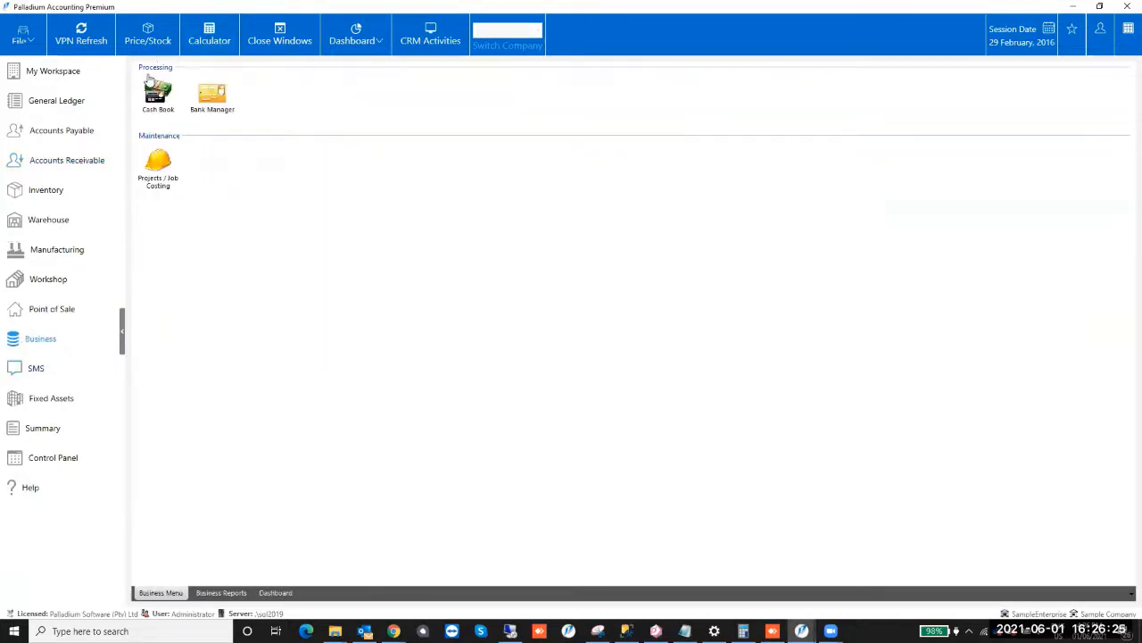
Open the Cash Book for account 1050-0000 Petty Cash to view its entries, and close it.
{"action": "left_click", "coordinate": [158, 93]}
{"action": "double_click", "coordinate": [546, 317]}
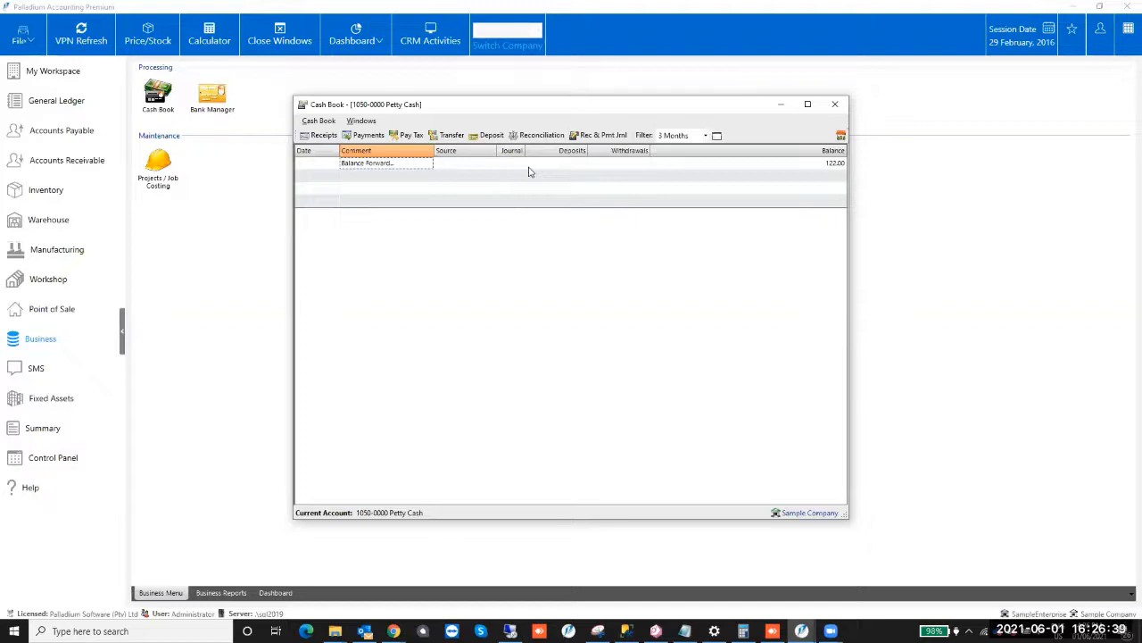
{"action": "left_click", "coordinate": [835, 104]}
Open the Bank Manager for the 1060-0000 current account to view its blank entry form, and close it.
{"action": "left_click", "coordinate": [216, 103]}
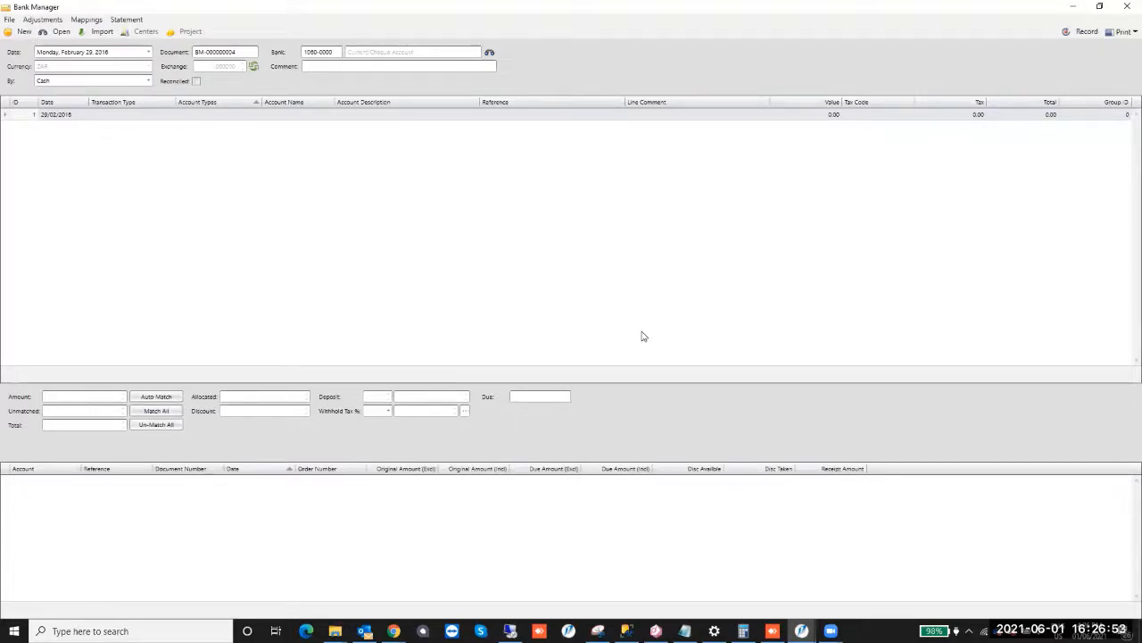
{"action": "left_click", "coordinate": [831, 631]}
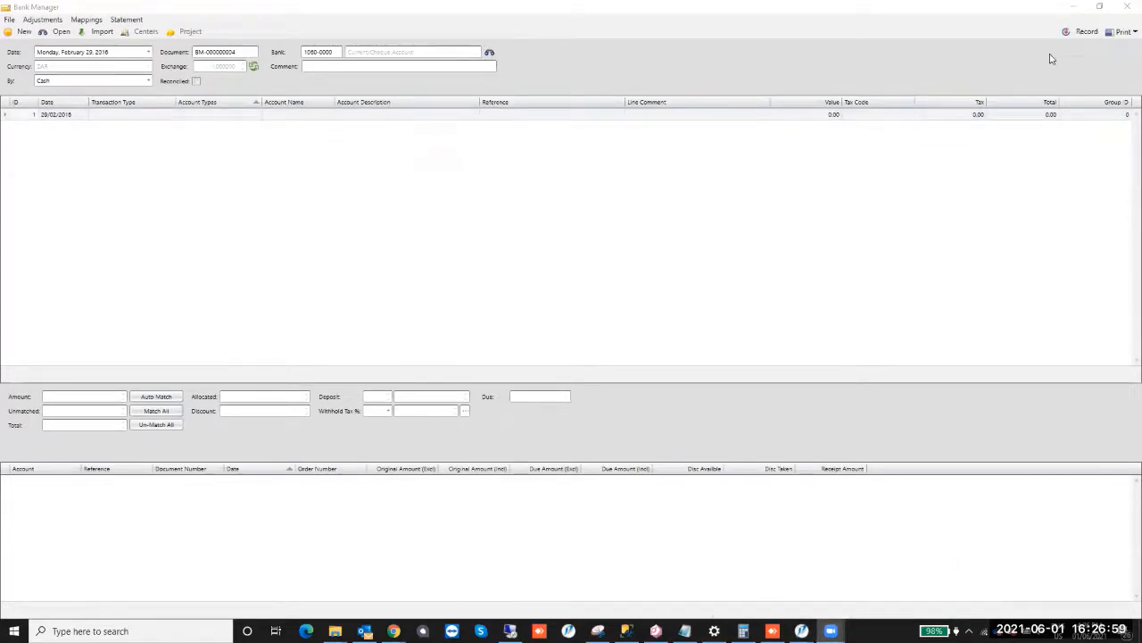
{"action": "left_click", "coordinate": [1121, 7]}
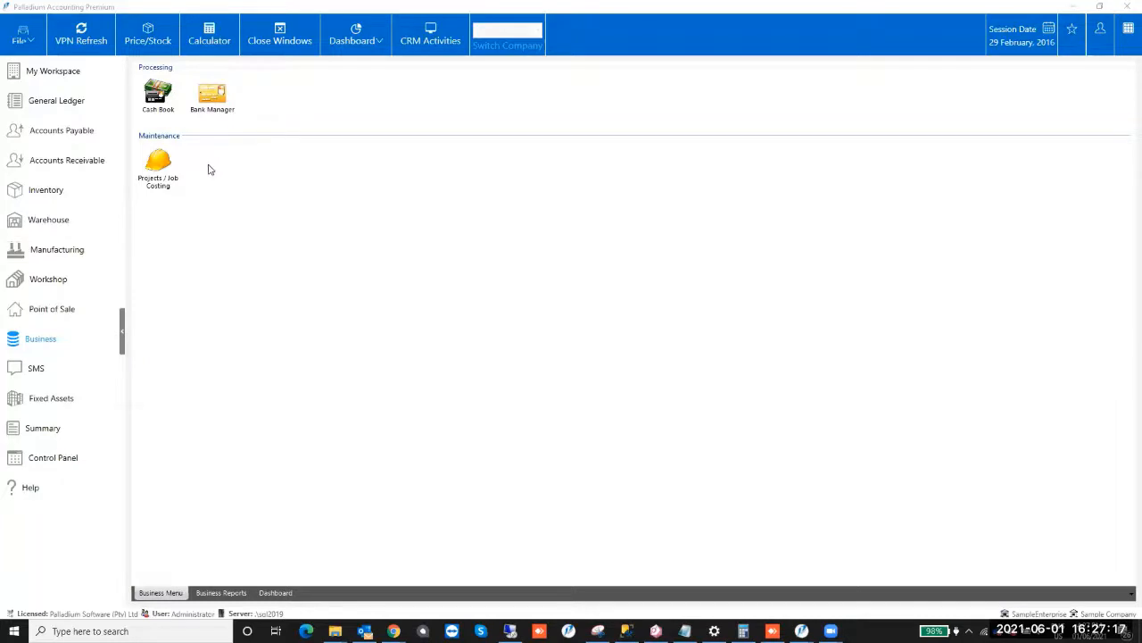
Open a new receipt in Accounts Receivable, look through the customer list, and leave without choosing a customer.
{"action": "left_click", "coordinate": [51, 112]}
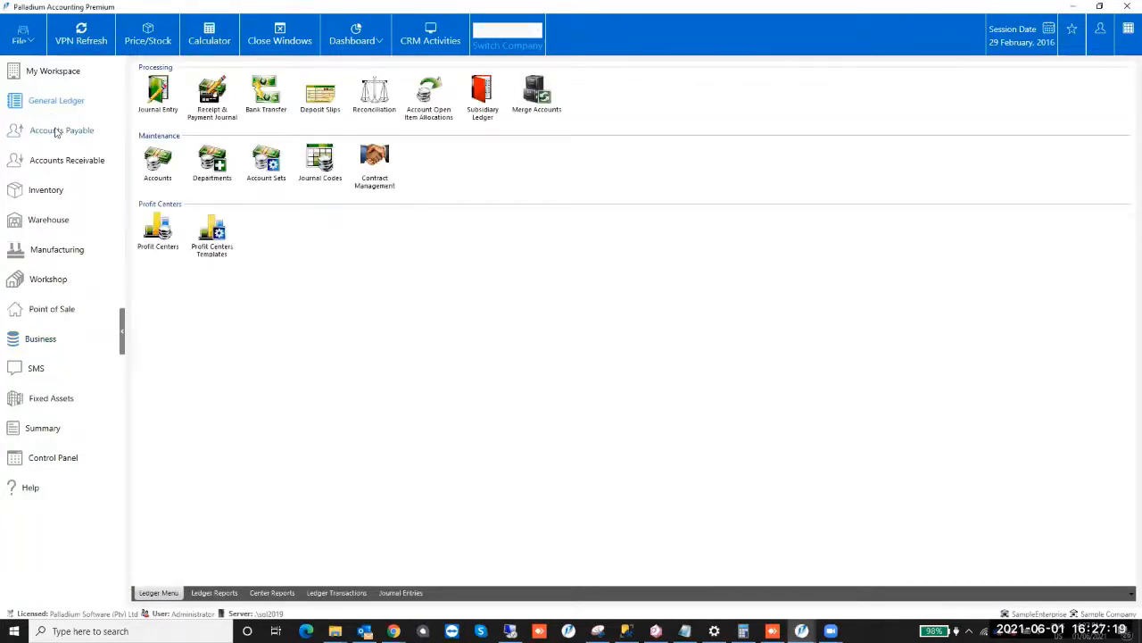
{"action": "left_click", "coordinate": [54, 131]}
{"action": "left_click", "coordinate": [67, 161]}
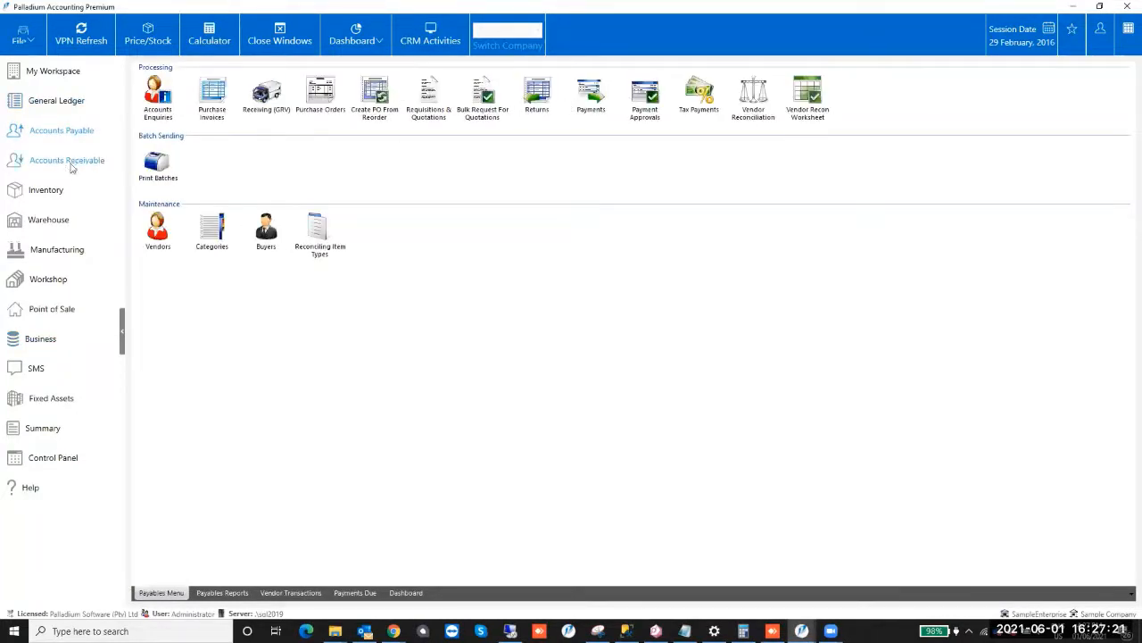
{"action": "left_click", "coordinate": [539, 92]}
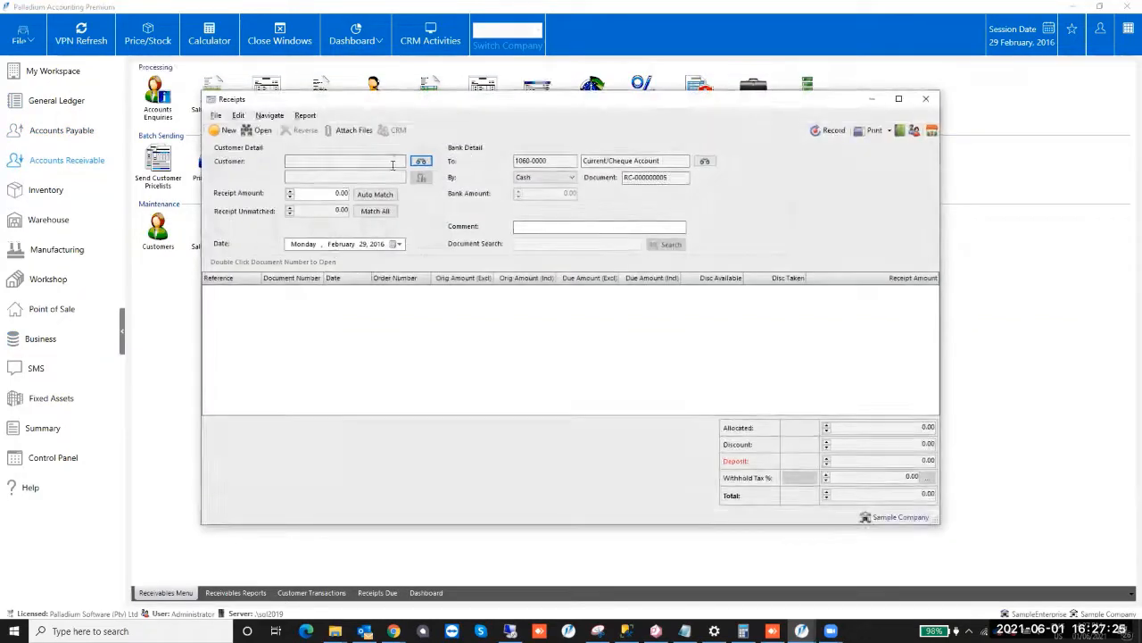
{"action": "left_click", "coordinate": [421, 160]}
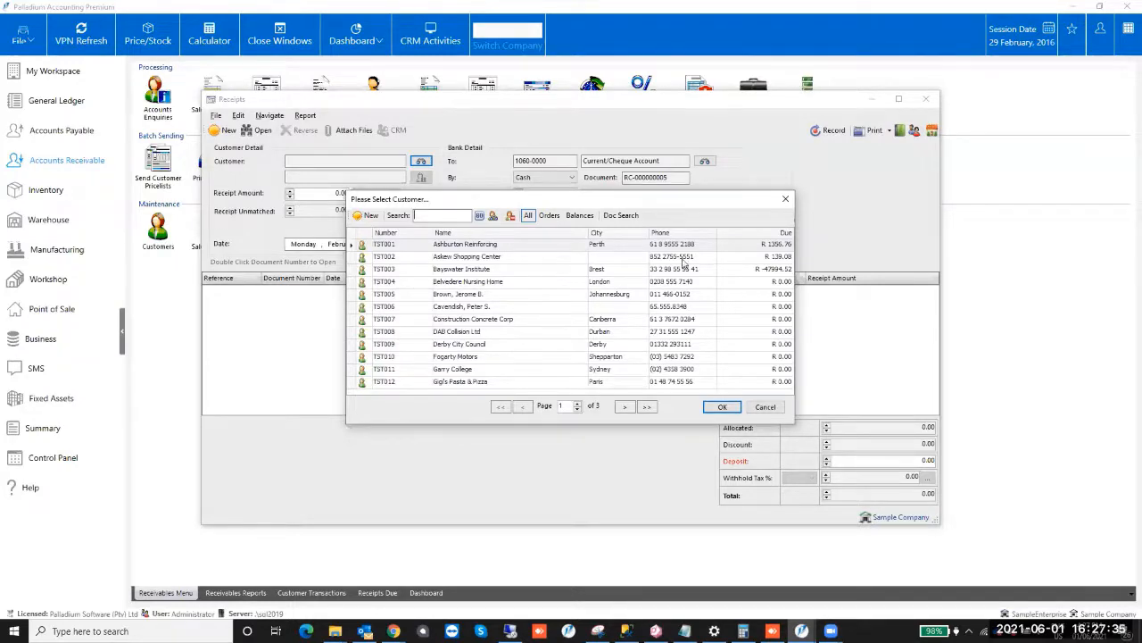
{"action": "left_click", "coordinate": [785, 198]}
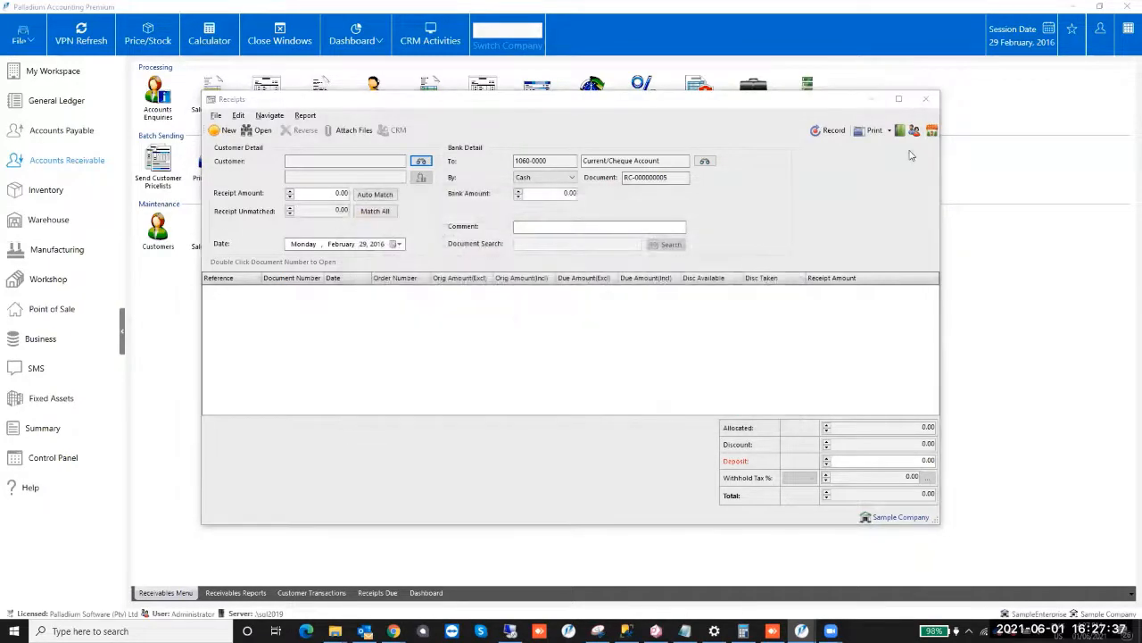
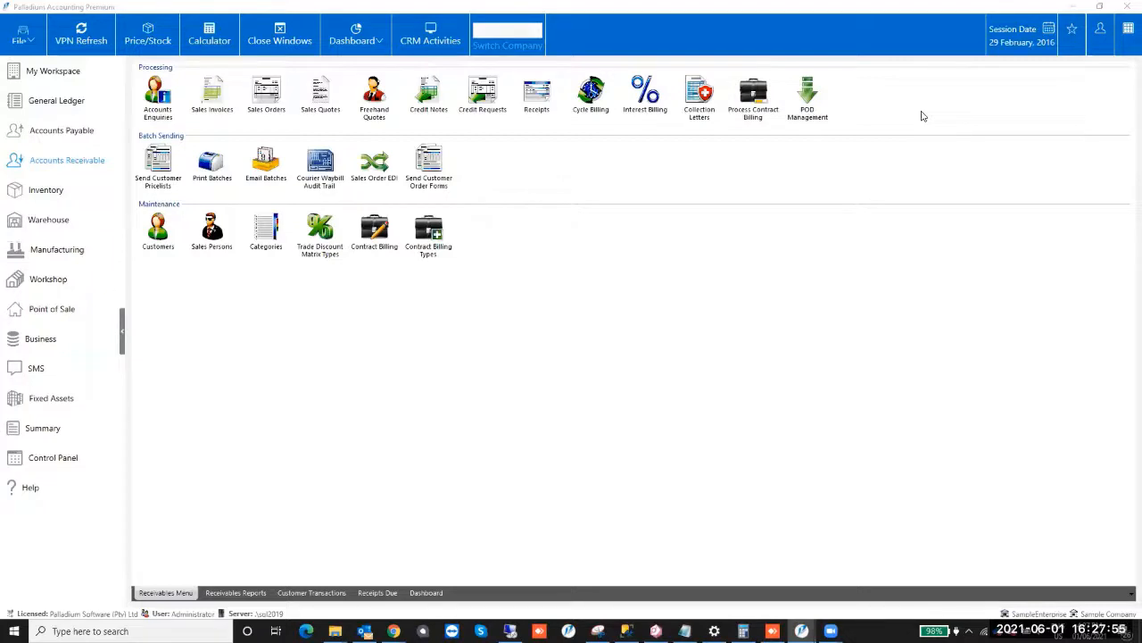
Create a sales invoice for the customer Ashburton Reinforcing with a line for one Inventory Item.
{"action": "left_click", "coordinate": [208, 92]}
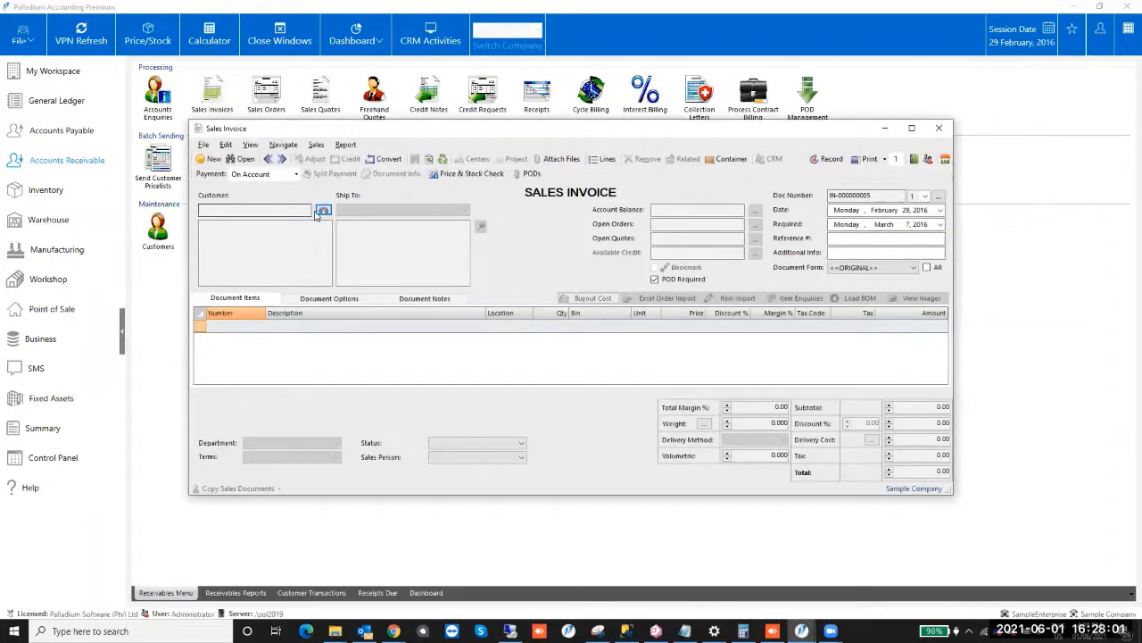
{"action": "left_click", "coordinate": [319, 212]}
{"action": "double_click", "coordinate": [474, 251]}
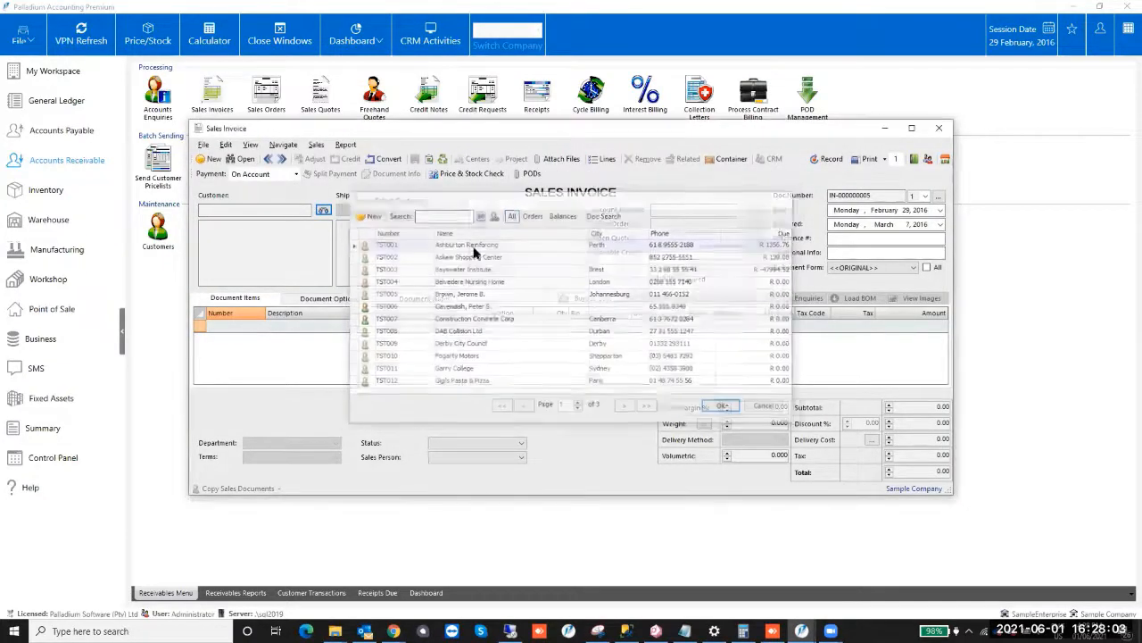
{"action": "left_click", "coordinate": [259, 326]}
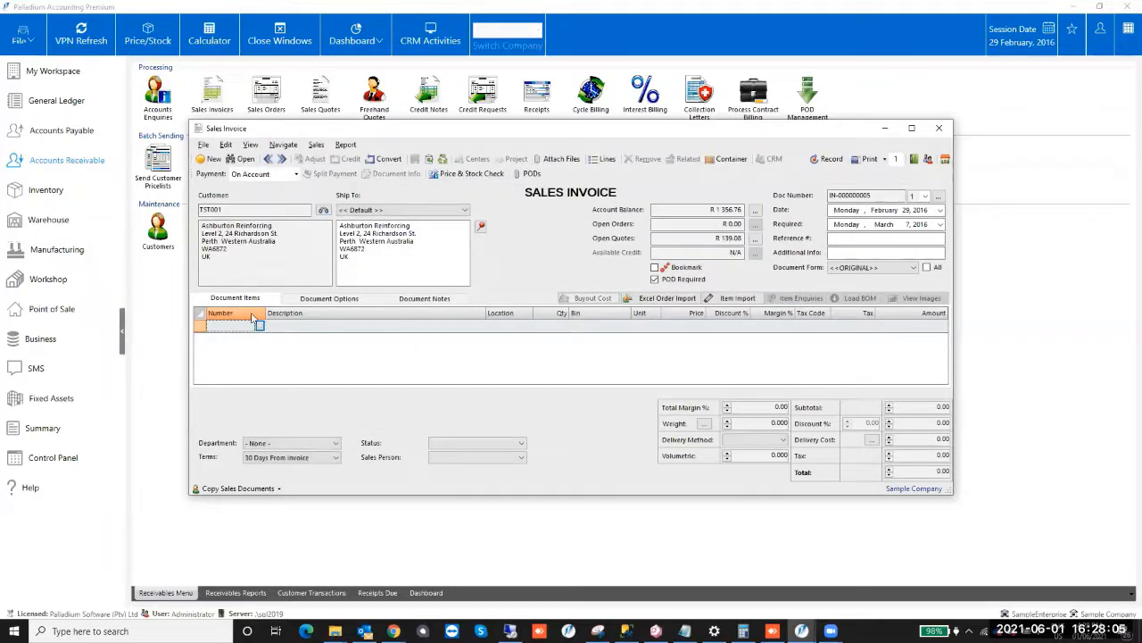
{"action": "double_click", "coordinate": [401, 173]}
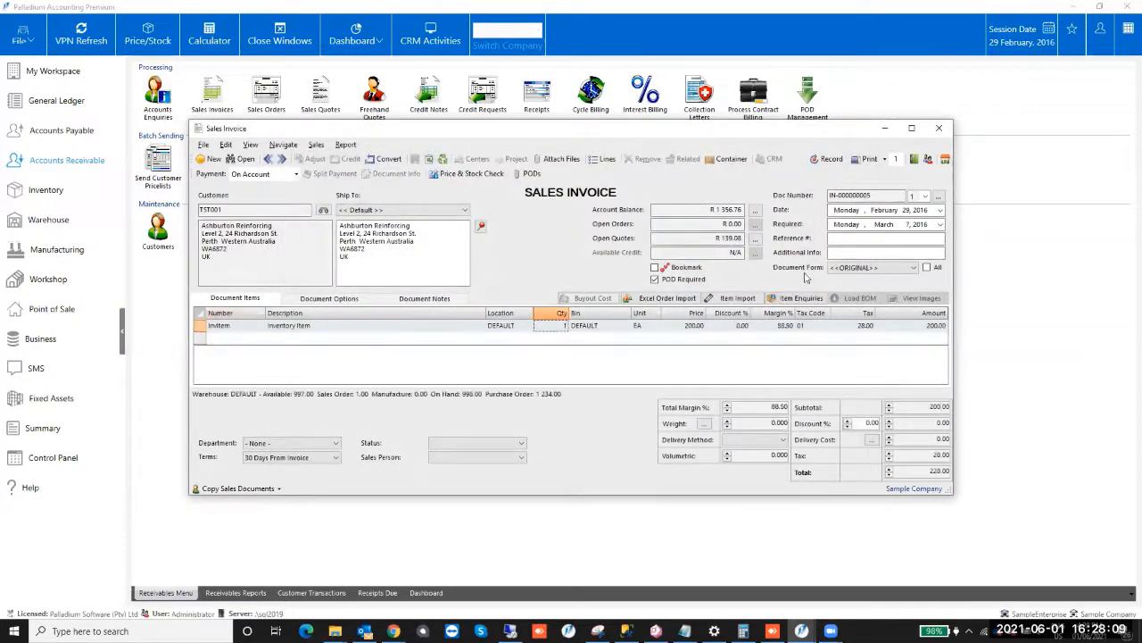
Record the Ashburton Reinforcing sales invoice, close it and return to the Business module.
{"action": "left_click", "coordinate": [826, 159]}
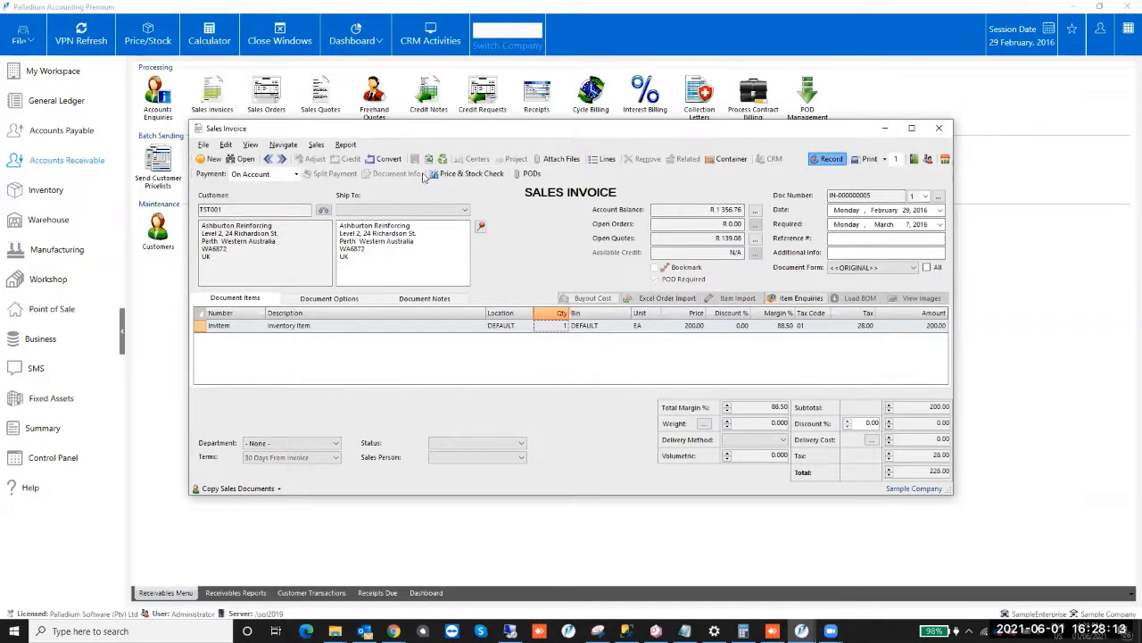
{"action": "left_click_drag", "start_coordinate": [814, 134], "coordinate": [669, 133]}
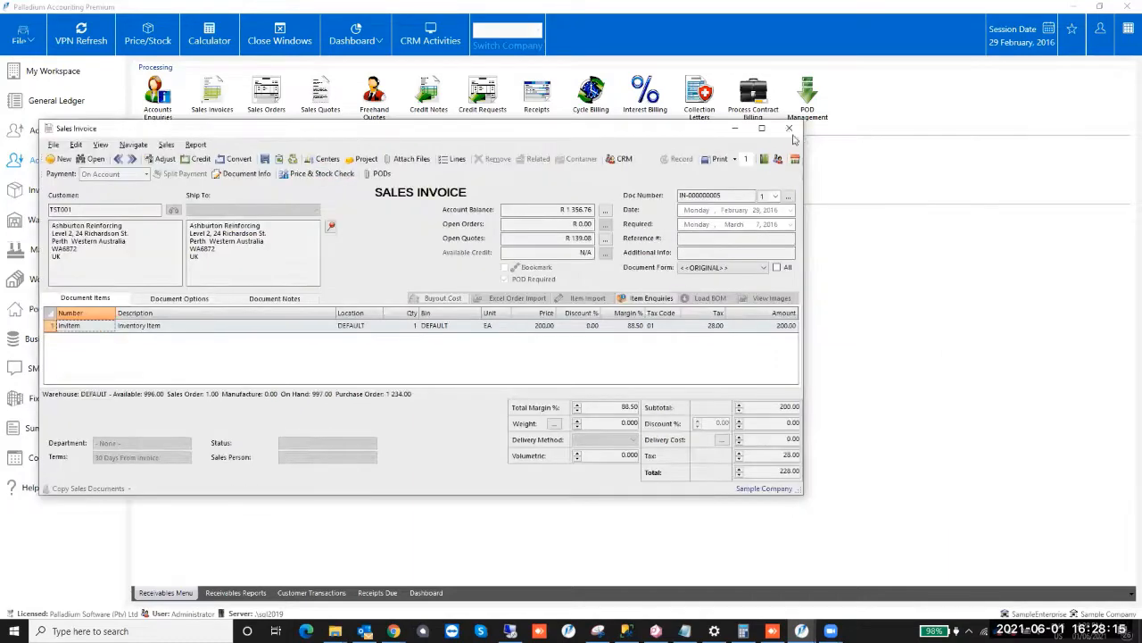
{"action": "left_click", "coordinate": [793, 128]}
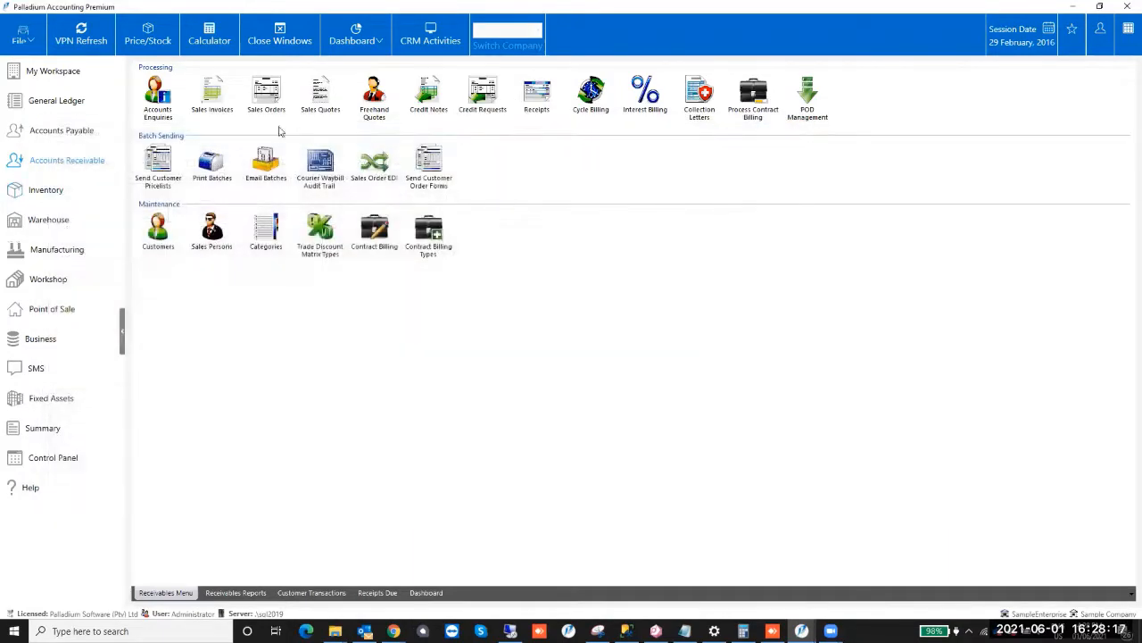
{"action": "left_click", "coordinate": [35, 339]}
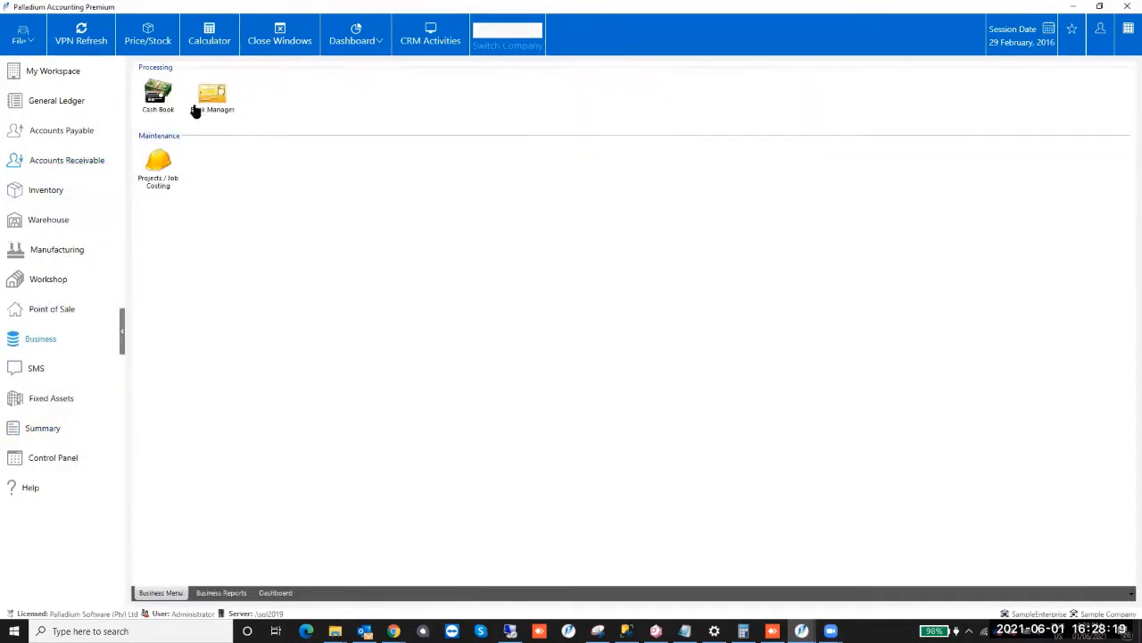
Open the Bank Manager and enter a receipt line for the customer Ashburton Reinforcing with a value of 200.
{"action": "double_click", "coordinate": [197, 107]}
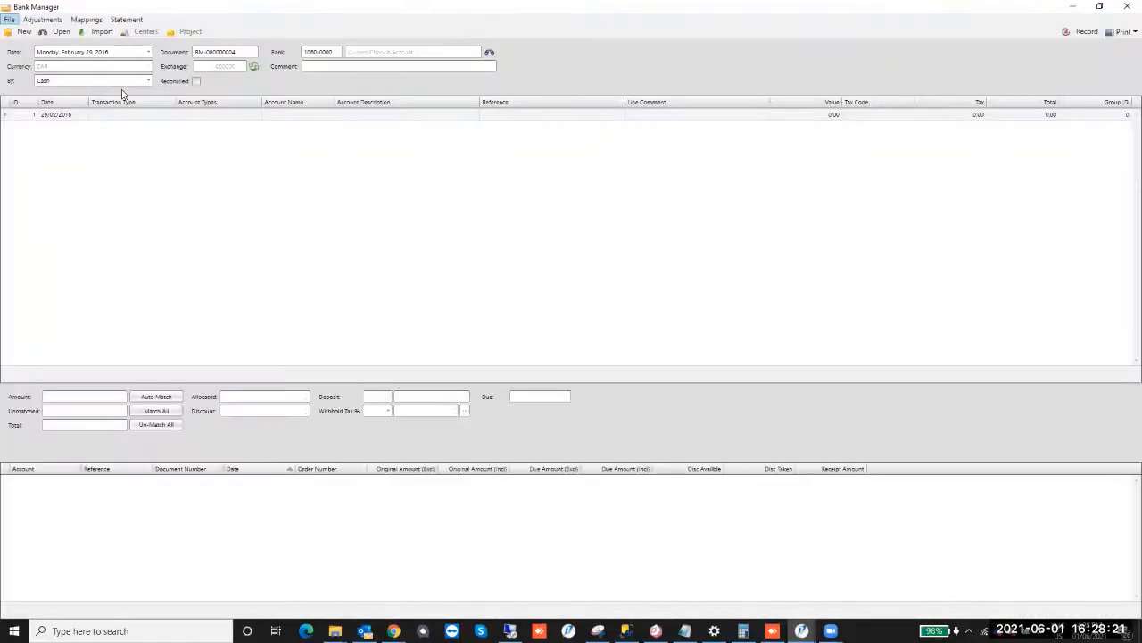
{"action": "left_click", "coordinate": [126, 117]}
{"action": "left_click", "coordinate": [170, 116]}
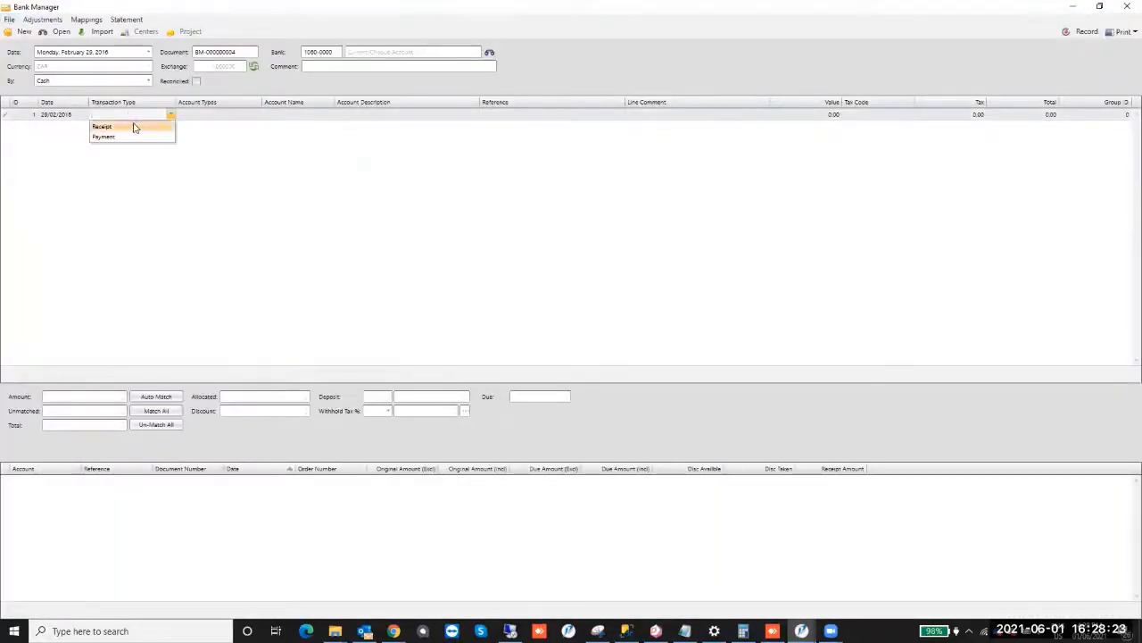
{"action": "left_click", "coordinate": [136, 128]}
{"action": "left_click", "coordinate": [254, 120]}
{"action": "left_click", "coordinate": [257, 116]}
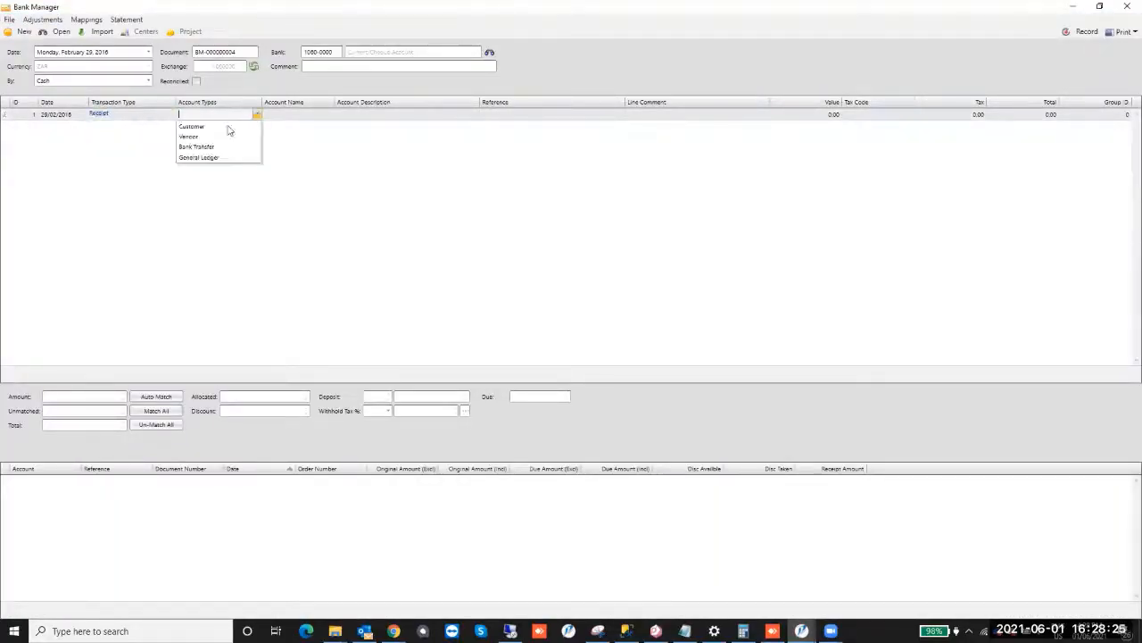
{"action": "left_click", "coordinate": [216, 128]}
{"action": "left_click", "coordinate": [327, 115]}
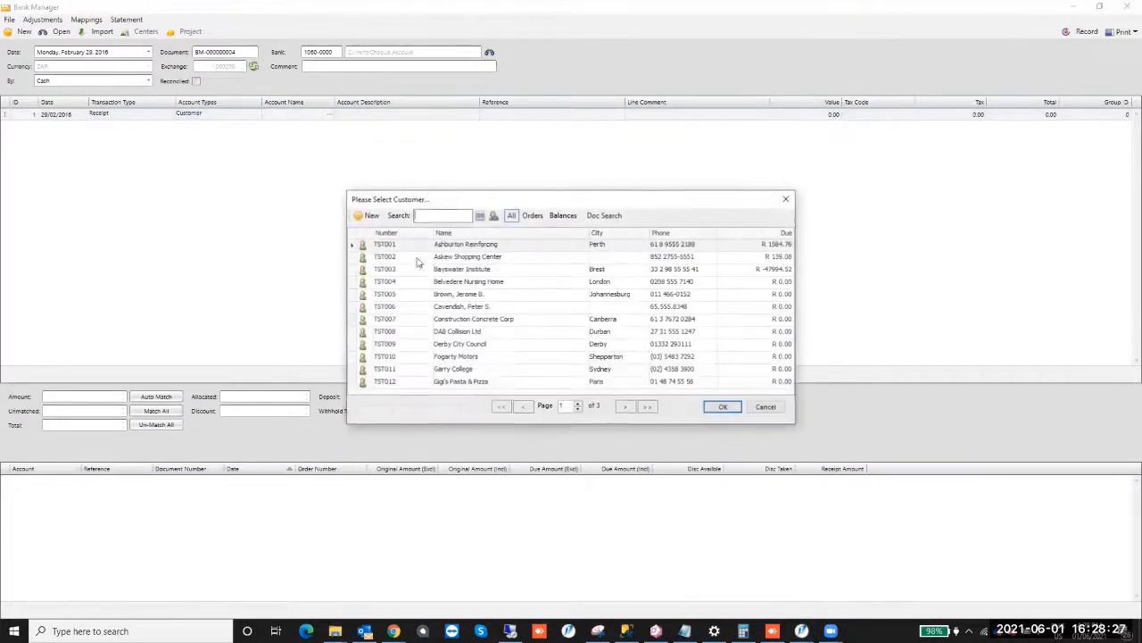
{"action": "double_click", "coordinate": [435, 247]}
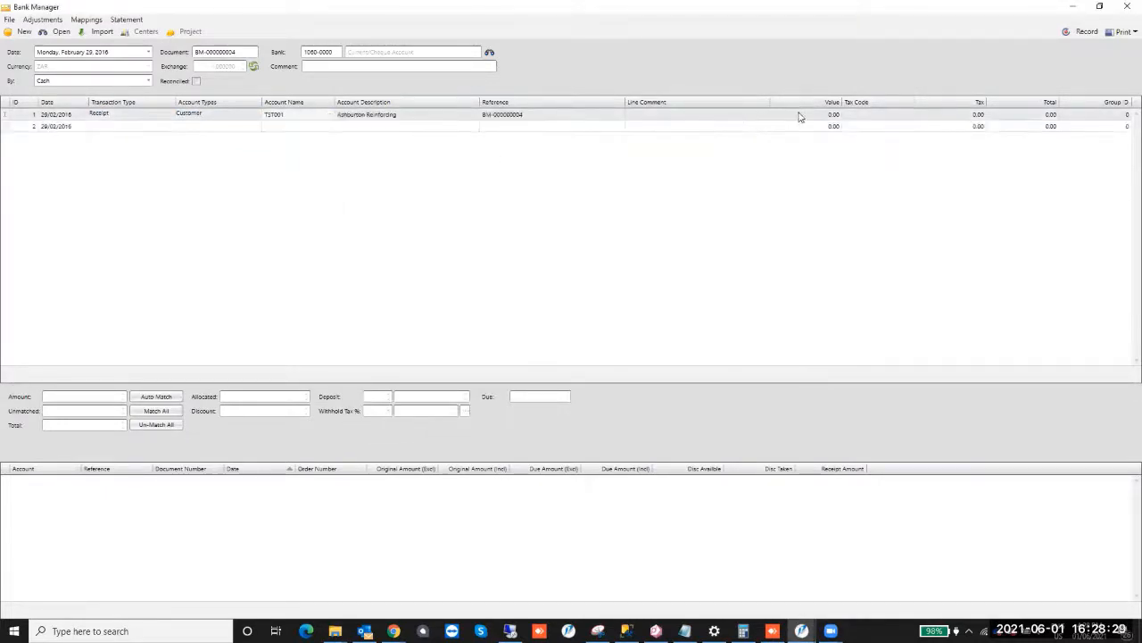
{"action": "type", "text": "20"}
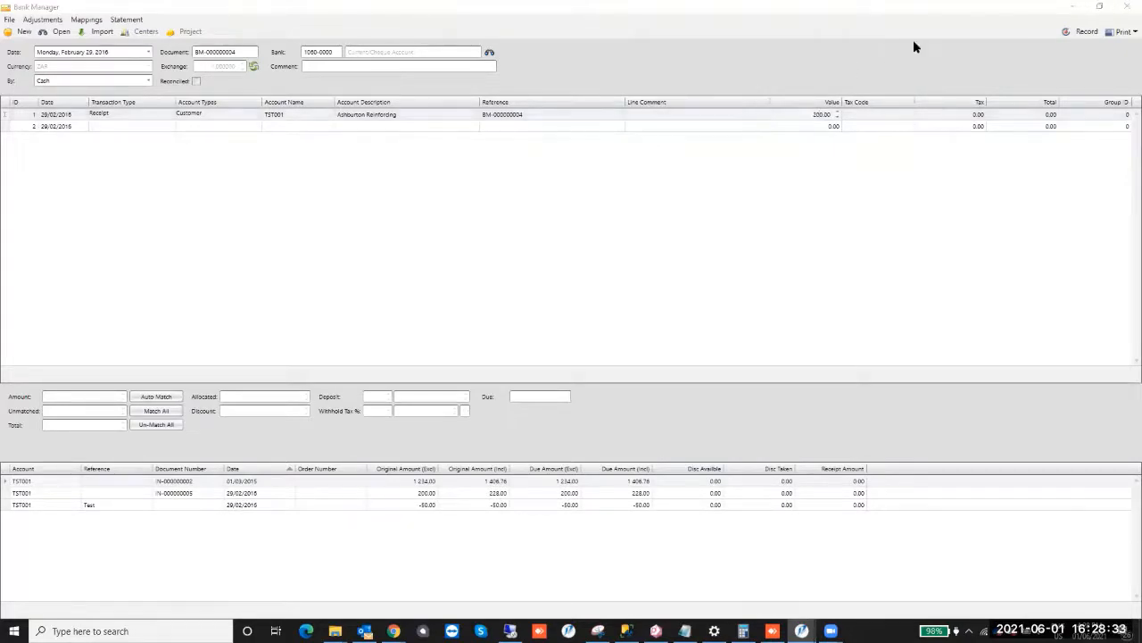
Try to record the receipt with the comment "Test", and close the Bank Manager without saving.
{"action": "left_click", "coordinate": [1089, 36]}
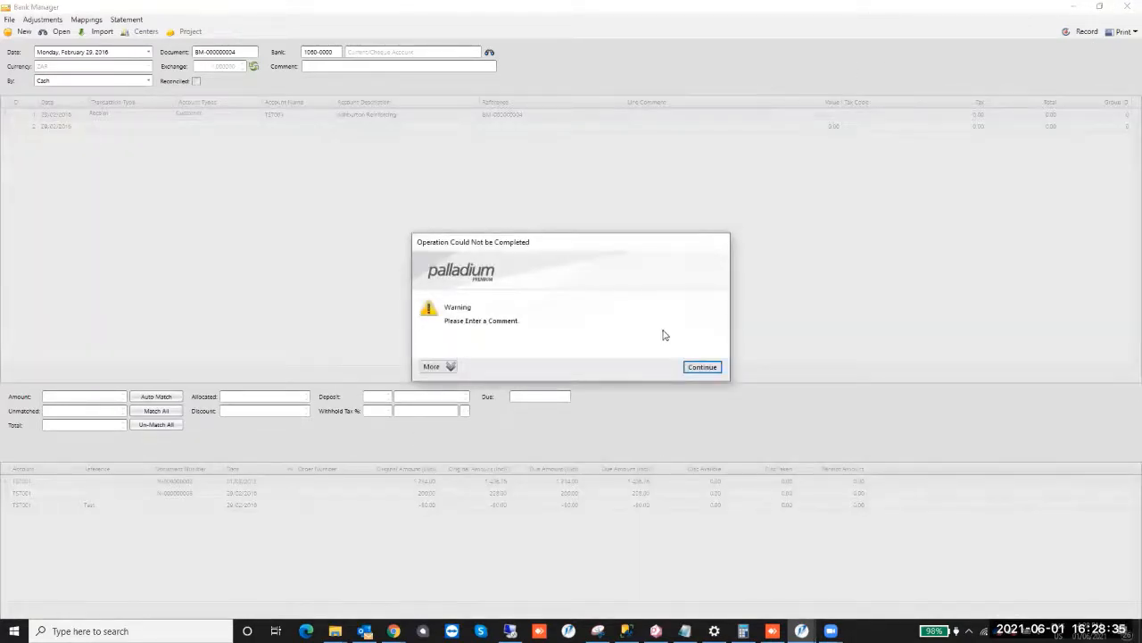
{"action": "left_click", "coordinate": [702, 367]}
{"action": "type", "text": "adsfgh"}
{"action": "key", "text": "BackSpace"}
{"action": "key", "text": "BackSpace"}
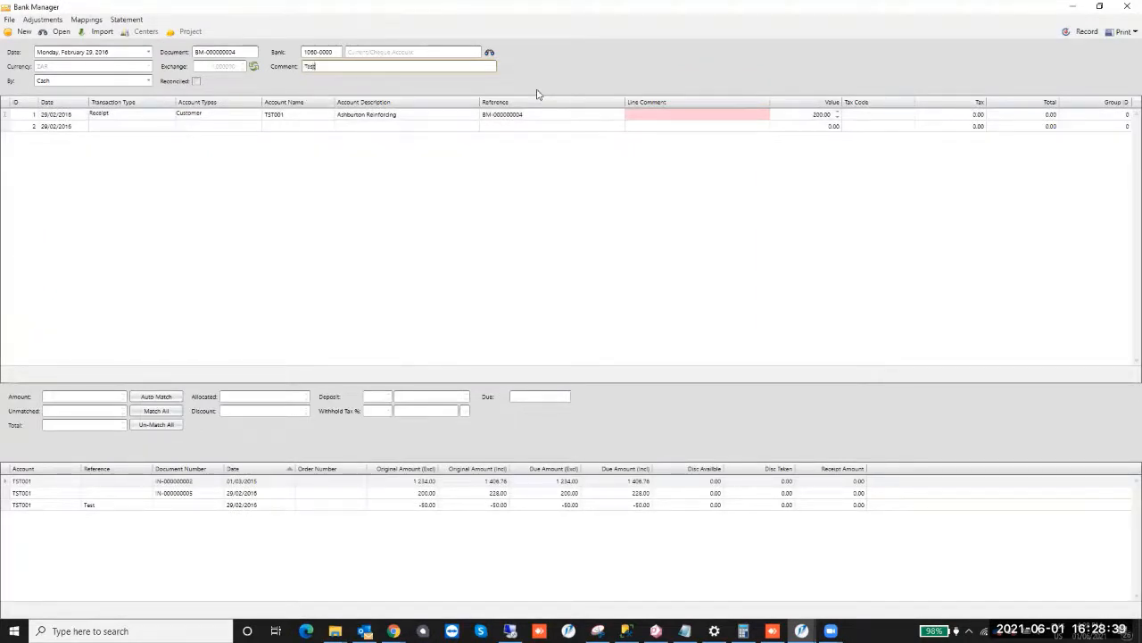
{"action": "left_click", "coordinate": [1087, 32]}
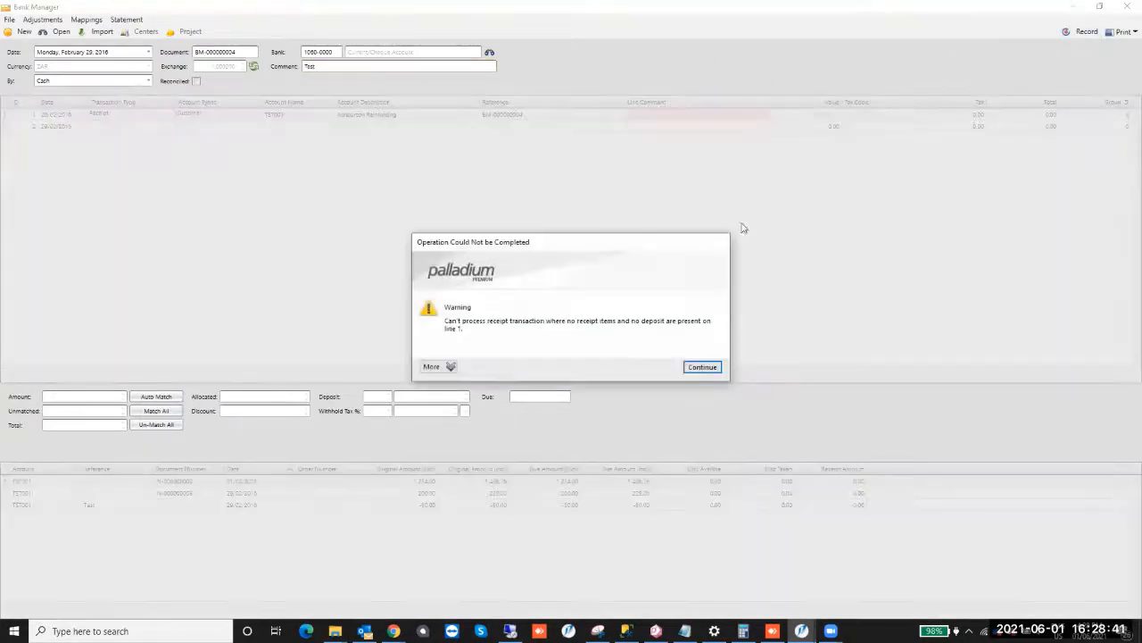
{"action": "left_click", "coordinate": [702, 368]}
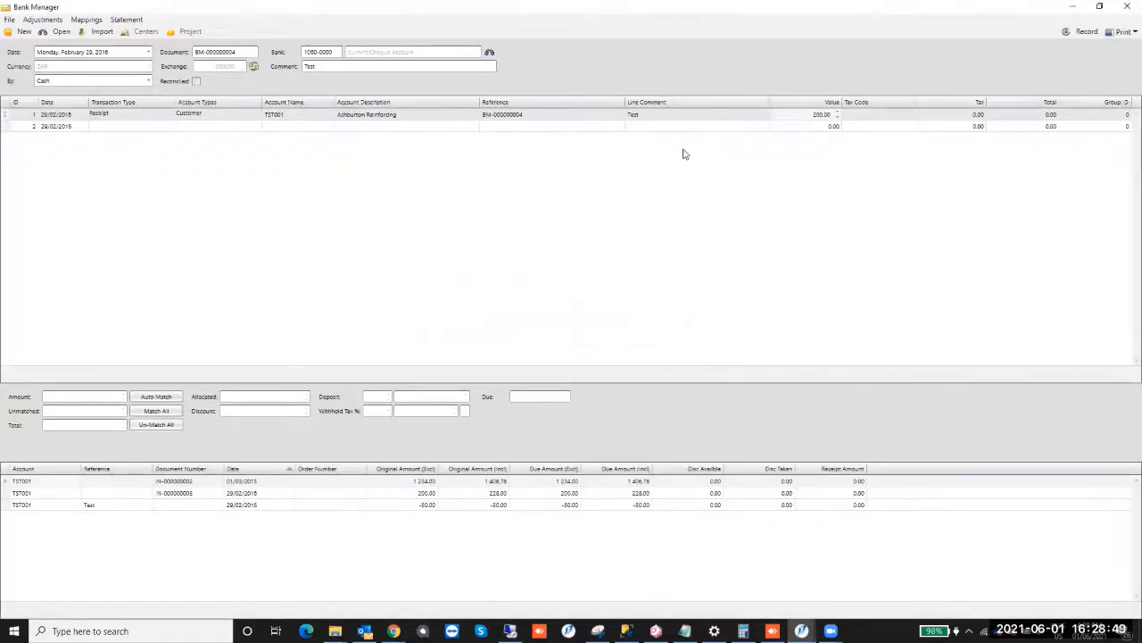
{"action": "left_click", "coordinate": [875, 126]}
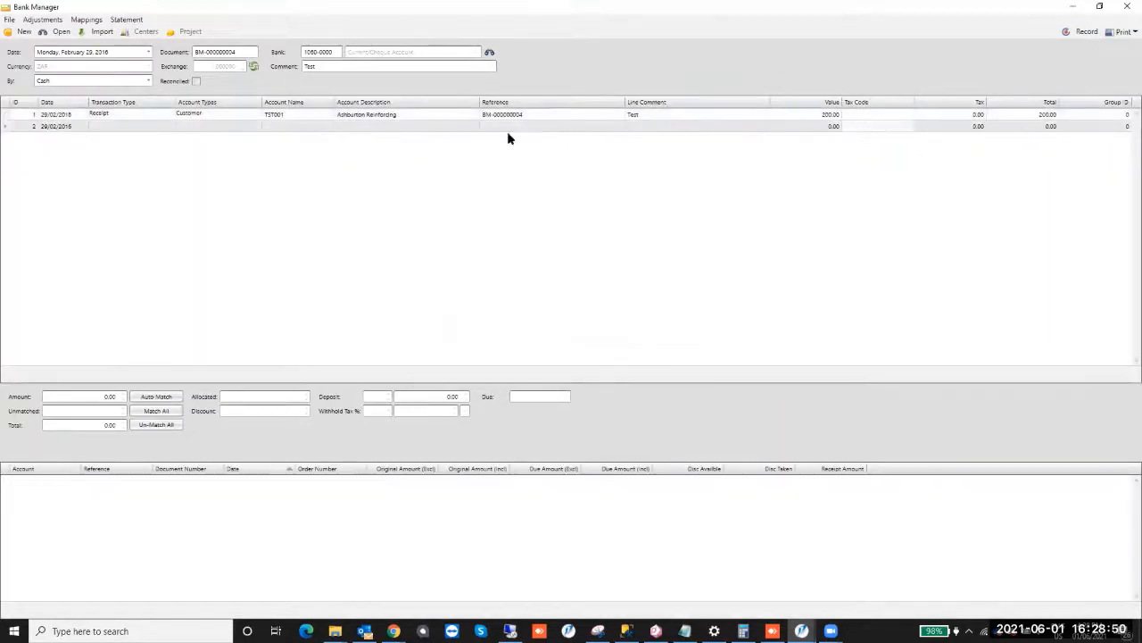
{"action": "left_click", "coordinate": [129, 126]}
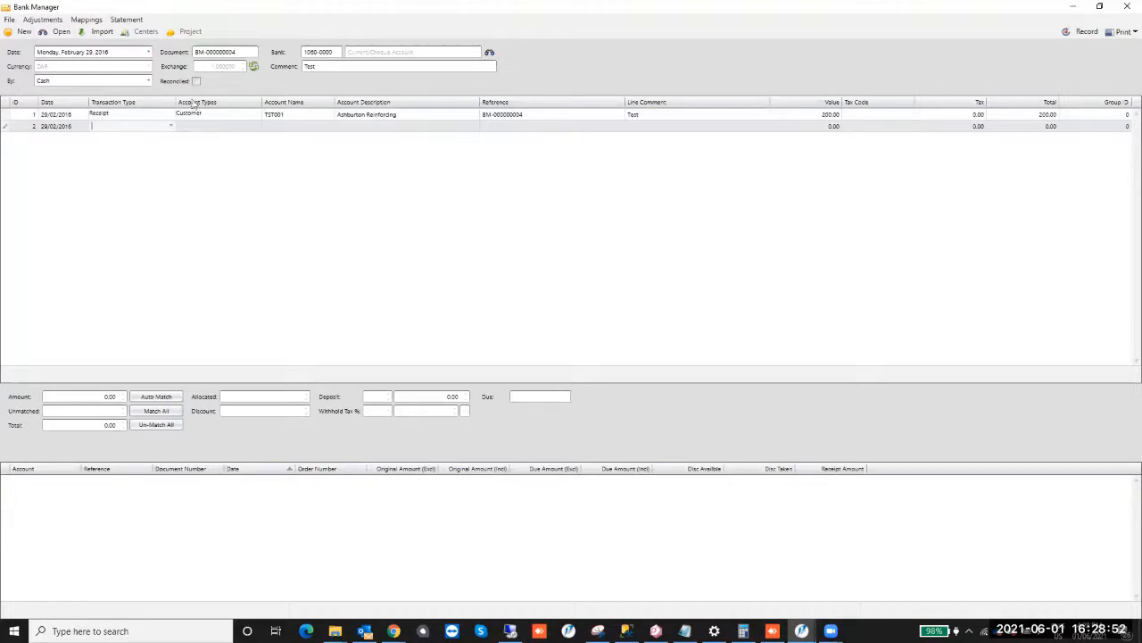
{"action": "left_click", "coordinate": [1127, 6]}
Open a new receipt in Accounts Receivable for Ashburton Reinforcing to view its outstanding documents, and close it.
{"action": "left_click", "coordinate": [18, 180]}
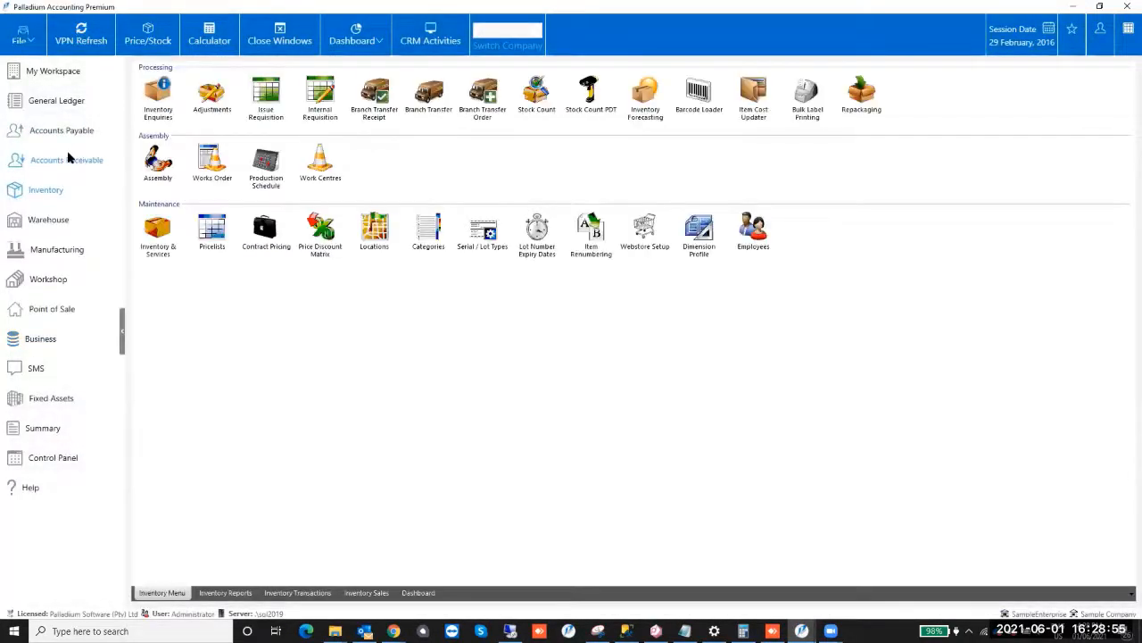
{"action": "left_click", "coordinate": [68, 159]}
{"action": "left_click", "coordinate": [534, 92]}
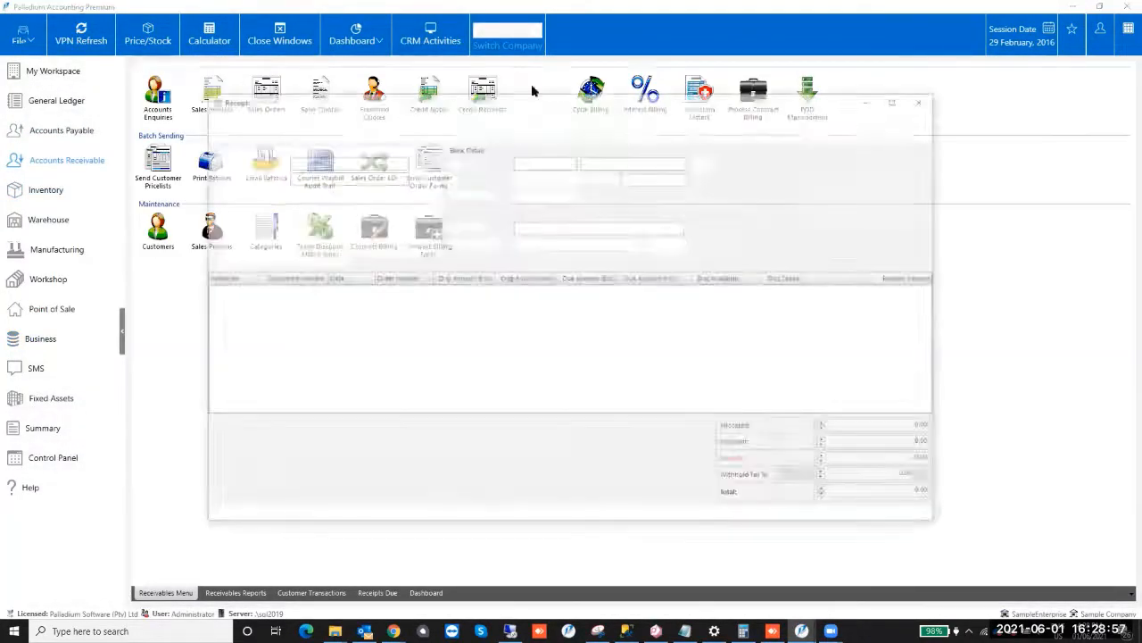
{"action": "left_click", "coordinate": [420, 161]}
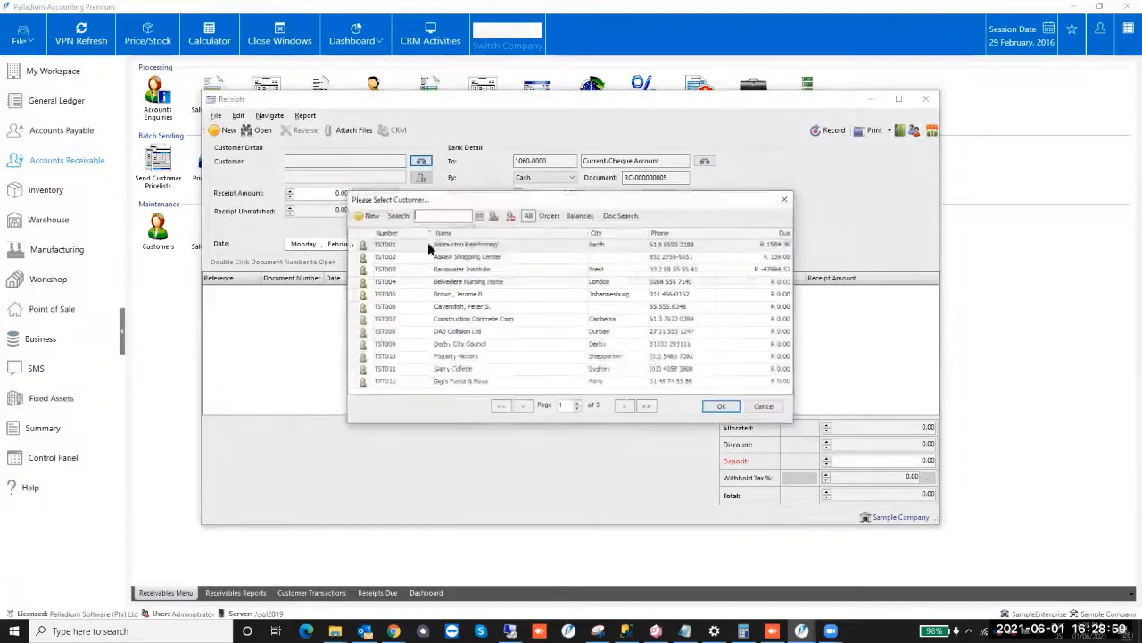
{"action": "double_click", "coordinate": [429, 247]}
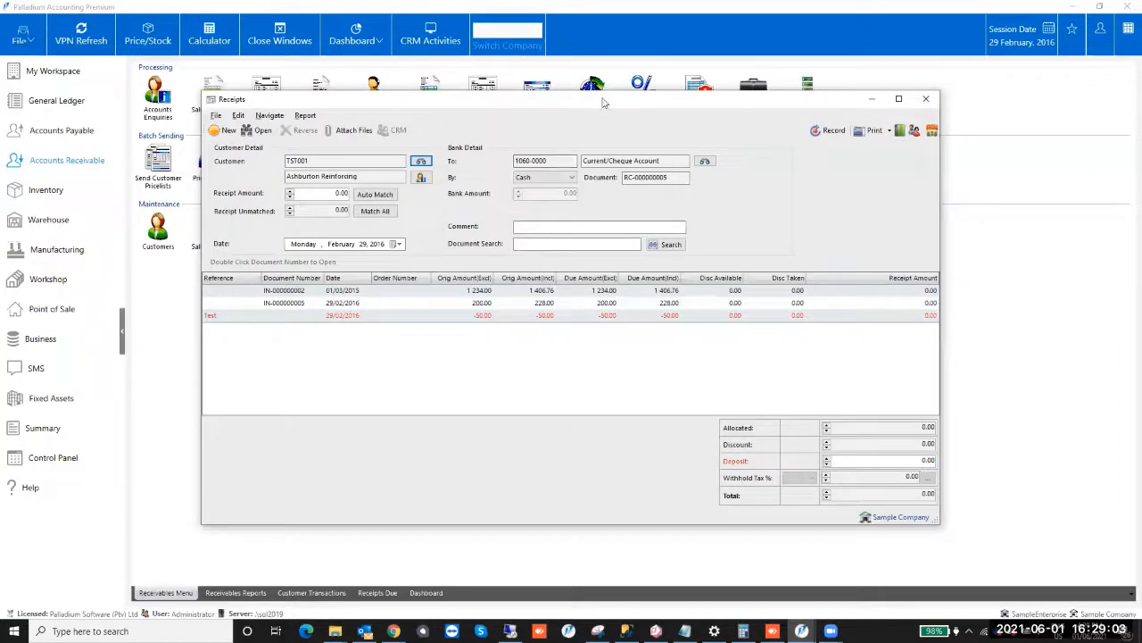
{"action": "left_click_drag", "start_coordinate": [463, 102], "coordinate": [390, 92]}
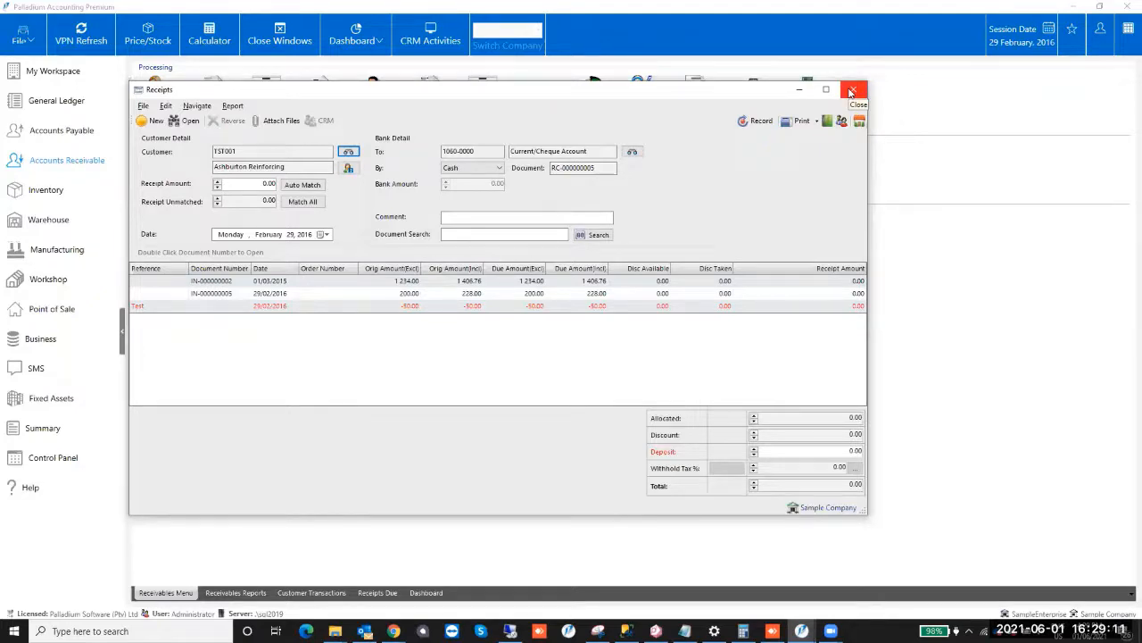
{"action": "left_click", "coordinate": [851, 92]}
Return to the Business module and open a blank Bank Manager entry.
{"action": "left_click", "coordinate": [48, 219]}
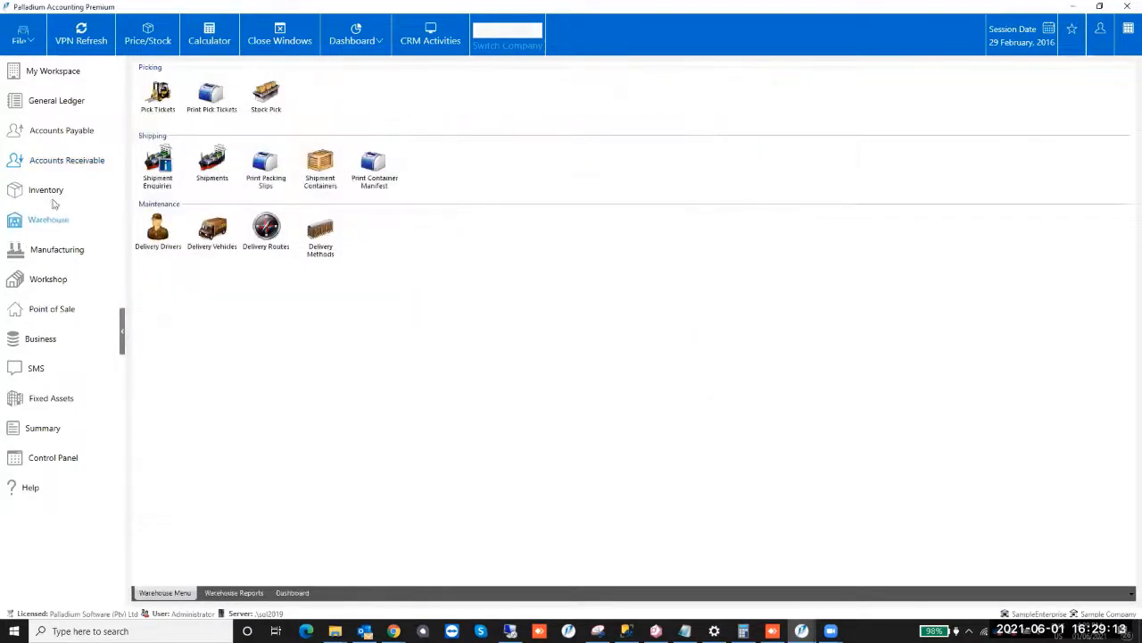
{"action": "left_click", "coordinate": [45, 191]}
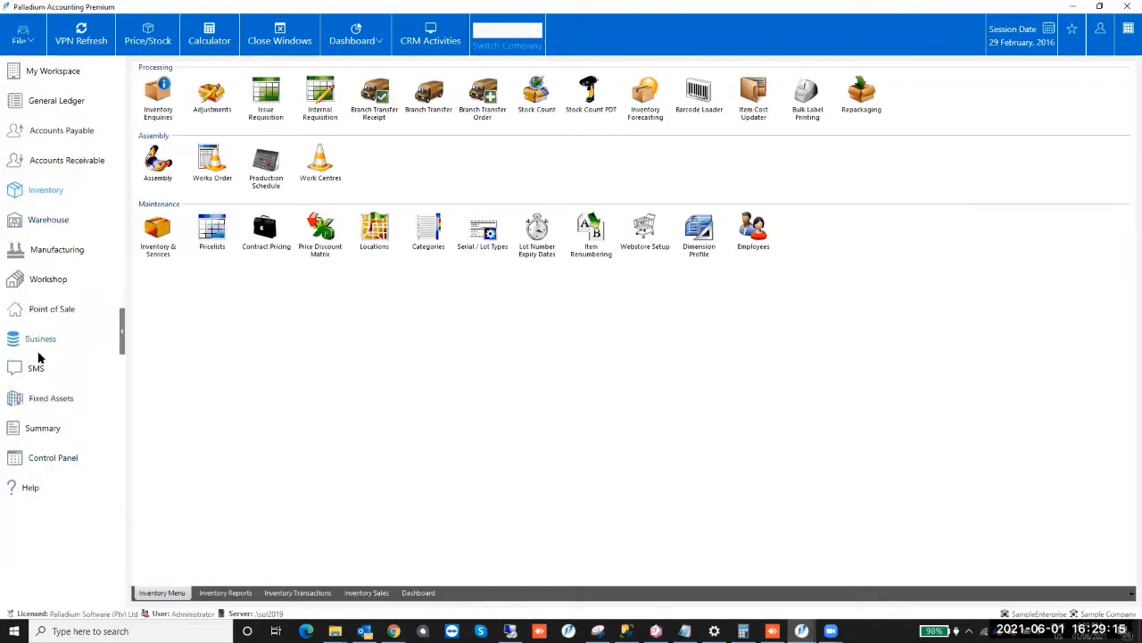
{"action": "left_click", "coordinate": [40, 339]}
{"action": "left_click", "coordinate": [213, 96]}
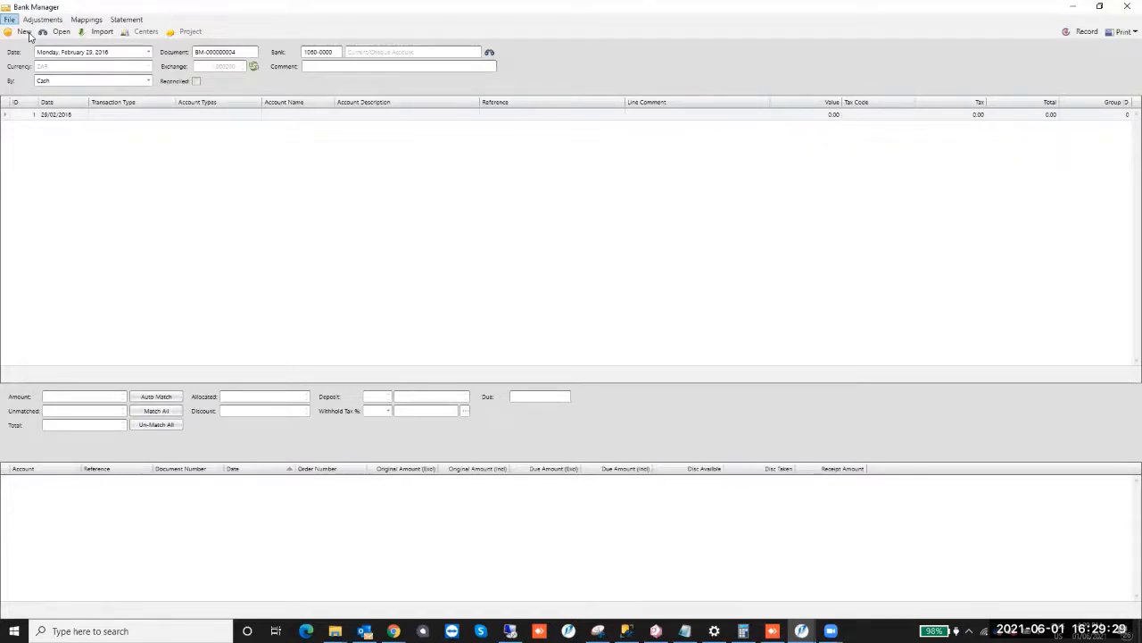
Enter a payment line for the customer Ashburton Reinforcing with a value of 200.
{"action": "left_click", "coordinate": [164, 116]}
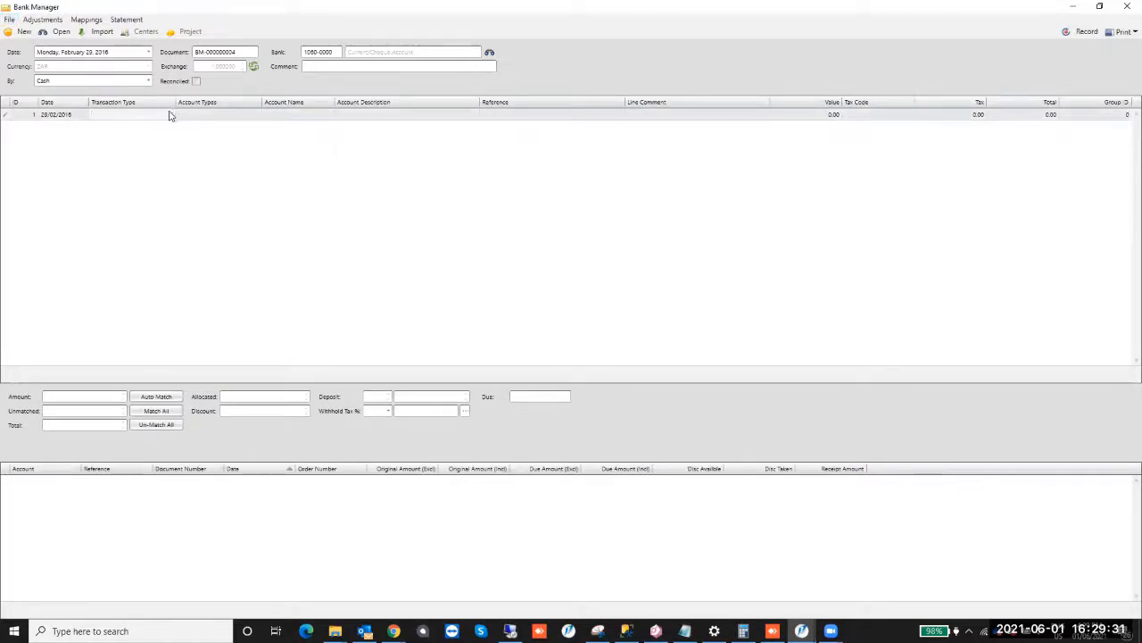
{"action": "left_click", "coordinate": [169, 116]}
{"action": "left_click", "coordinate": [186, 133]}
{"action": "left_click", "coordinate": [257, 114]}
{"action": "left_click", "coordinate": [215, 135]}
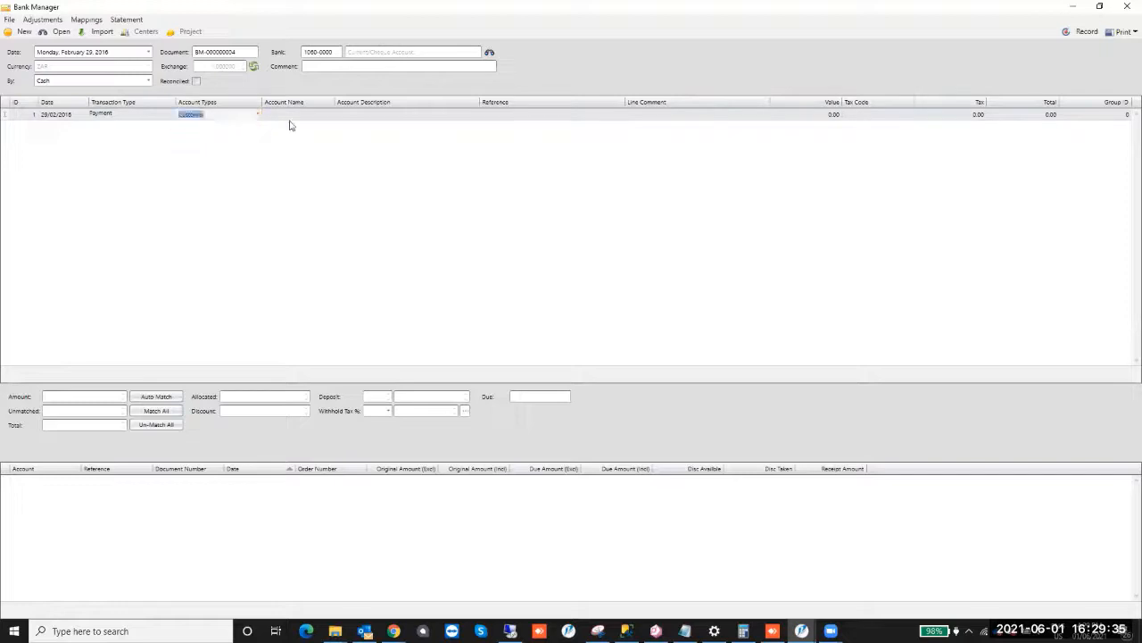
{"action": "left_click", "coordinate": [332, 116]}
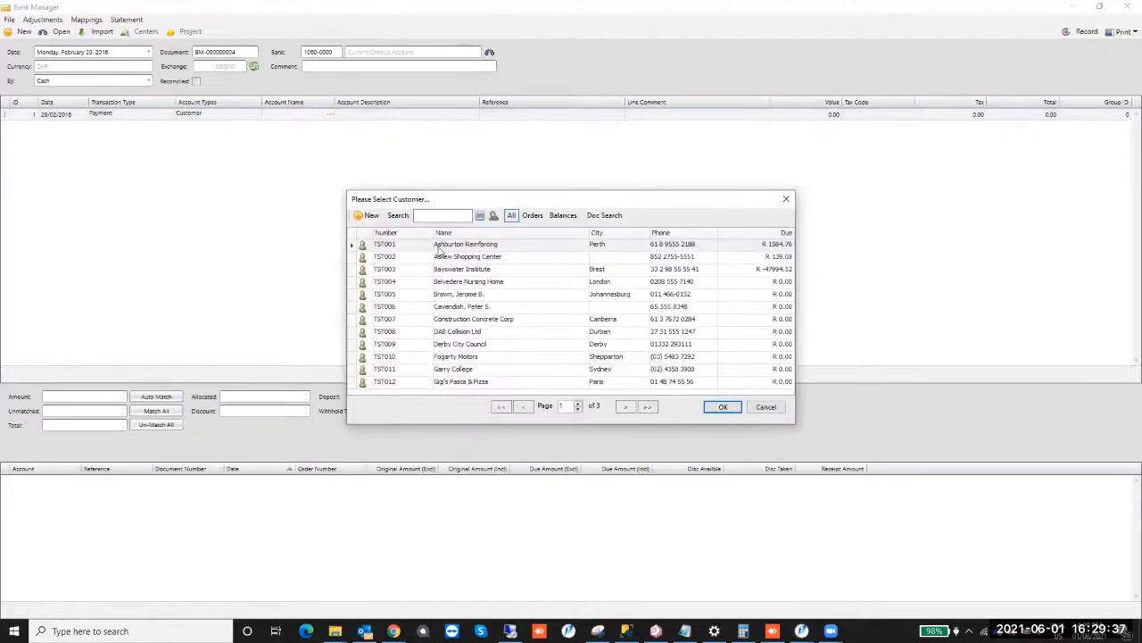
{"action": "double_click", "coordinate": [438, 246]}
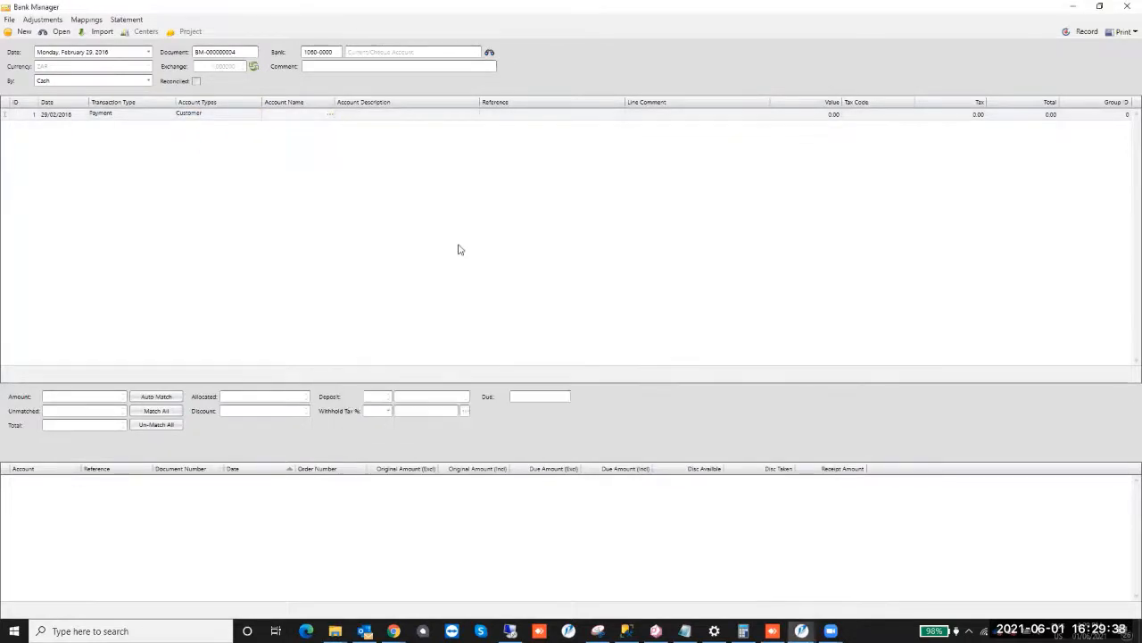
{"action": "left_click", "coordinate": [829, 116]}
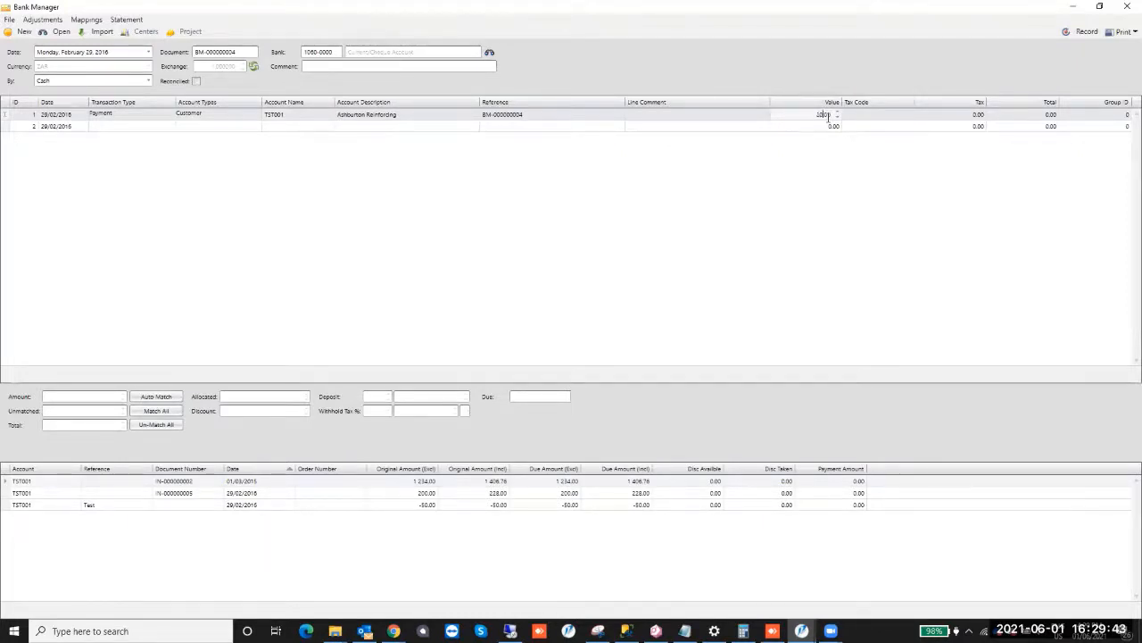
{"action": "type", "text": "200"}
{"action": "key", "text": "Tab"}
Add the comment "TEst" to the payment entry, try to record it, and dismiss the question about applying the balance to deposits.
{"action": "left_click", "coordinate": [1081, 32]}
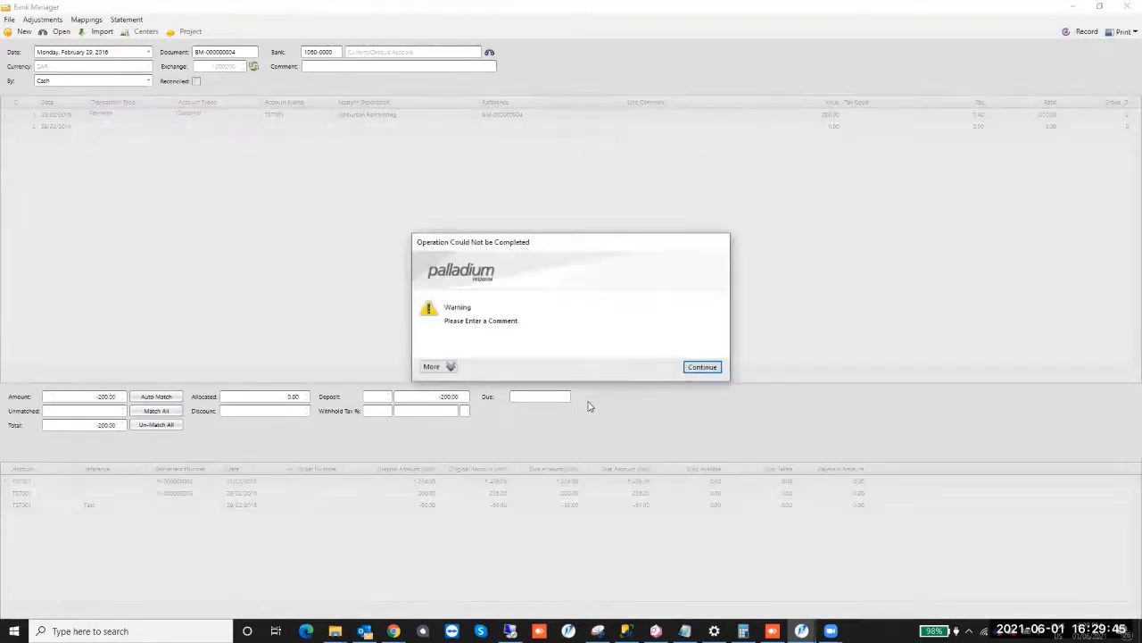
{"action": "left_click", "coordinate": [703, 366]}
{"action": "type", "text": "dasfgn"}
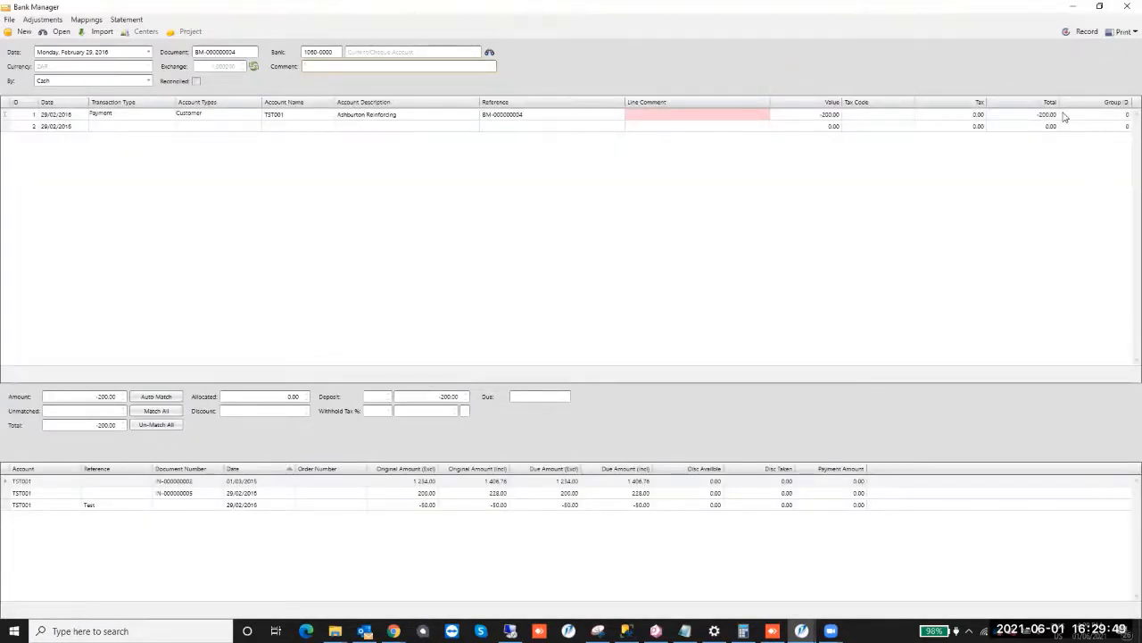
{"action": "type", "text": "Tes"}
{"action": "type", "text": "st"}
{"action": "left_click", "coordinate": [1083, 32]}
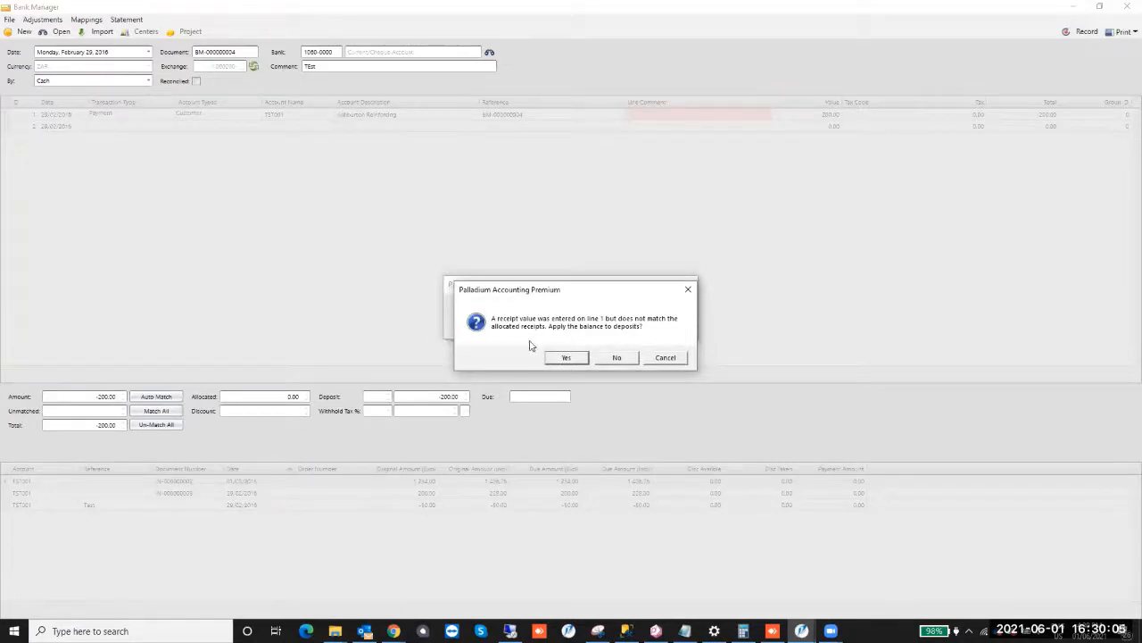
{"action": "left_click", "coordinate": [688, 290]}
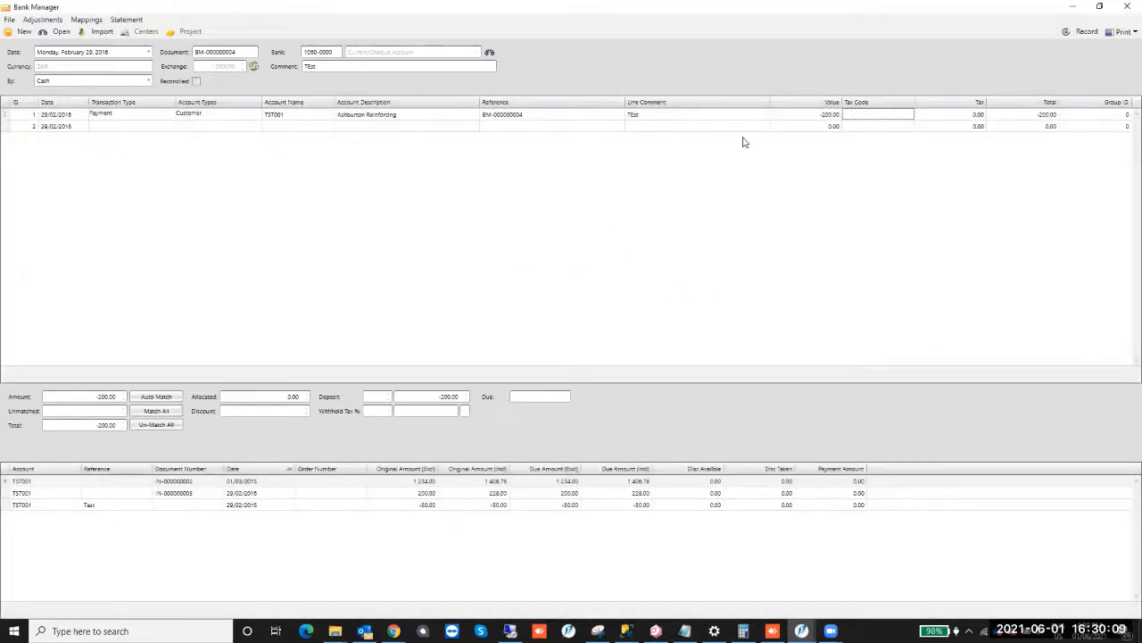
Add a second line to the Bank Manager entry as a receipt from the customer Ashburton Reinforcing.
{"action": "left_click", "coordinate": [166, 126]}
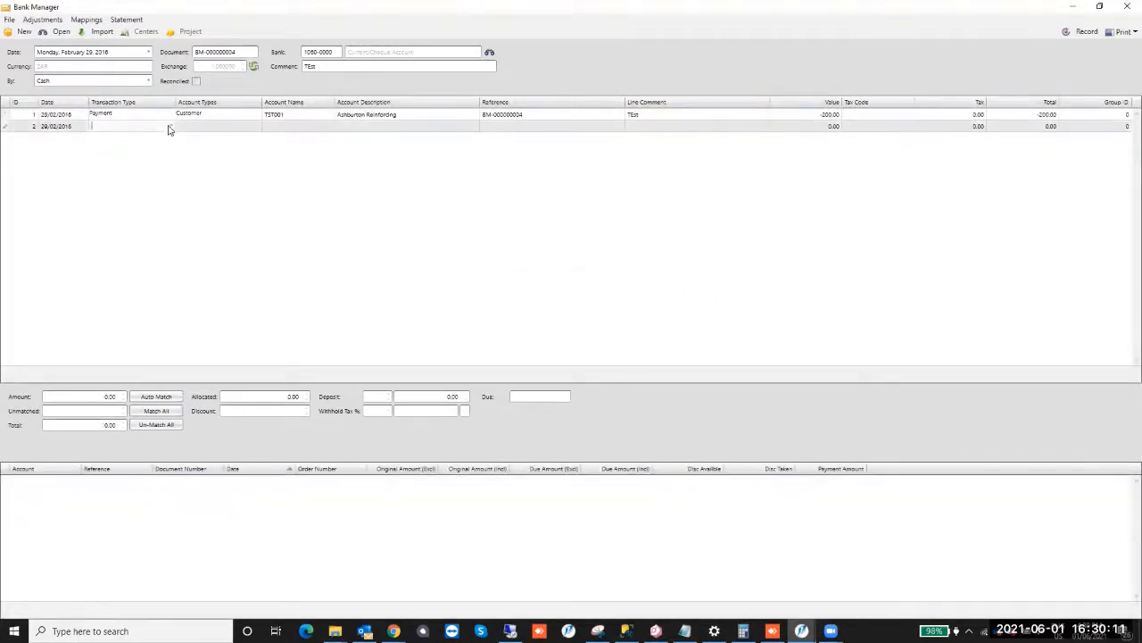
{"action": "left_click", "coordinate": [169, 128]}
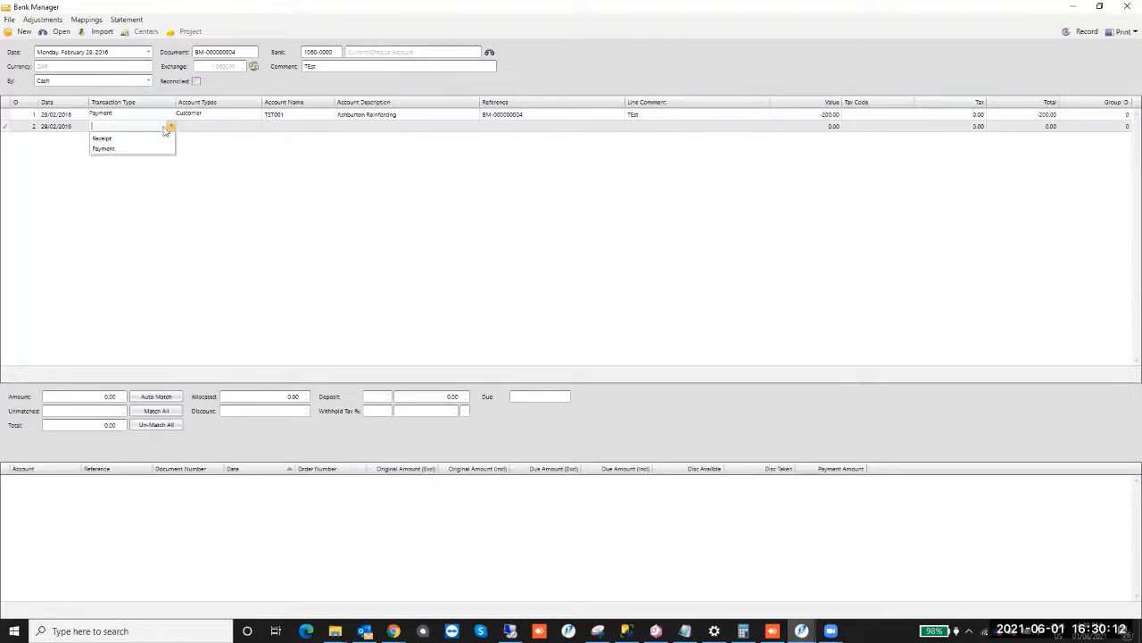
{"action": "left_click", "coordinate": [116, 140]}
{"action": "left_click", "coordinate": [227, 128]}
{"action": "left_click", "coordinate": [258, 127]}
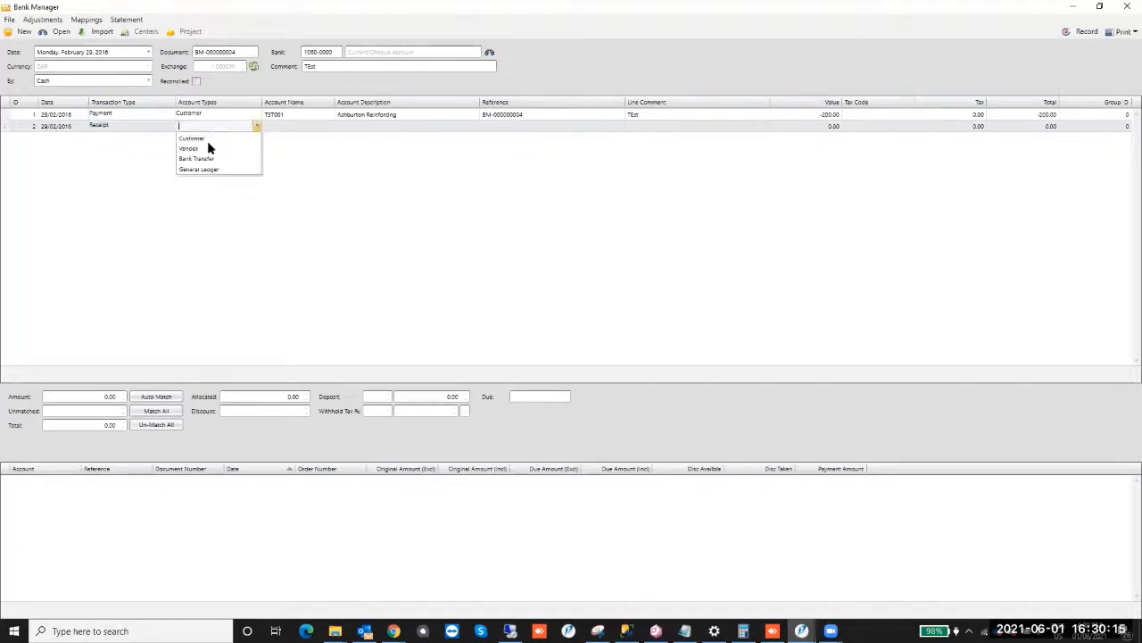
{"action": "left_click", "coordinate": [250, 135]}
{"action": "left_click", "coordinate": [328, 125]}
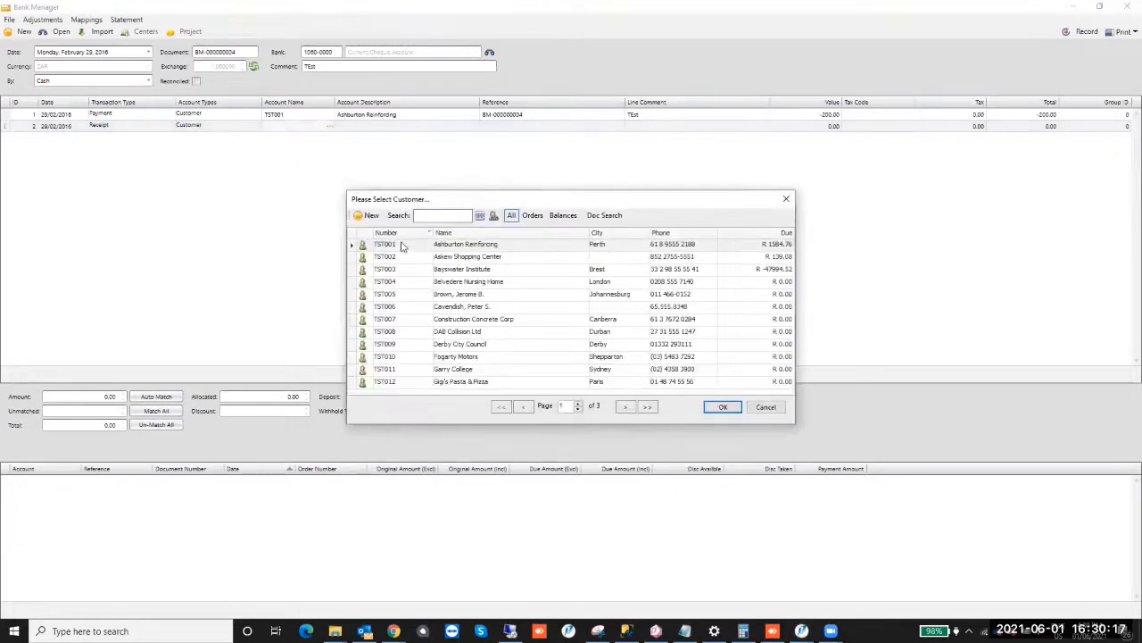
{"action": "double_click", "coordinate": [430, 244]}
Set the value of the receipt line to 200.
{"action": "type", "text": "20"}
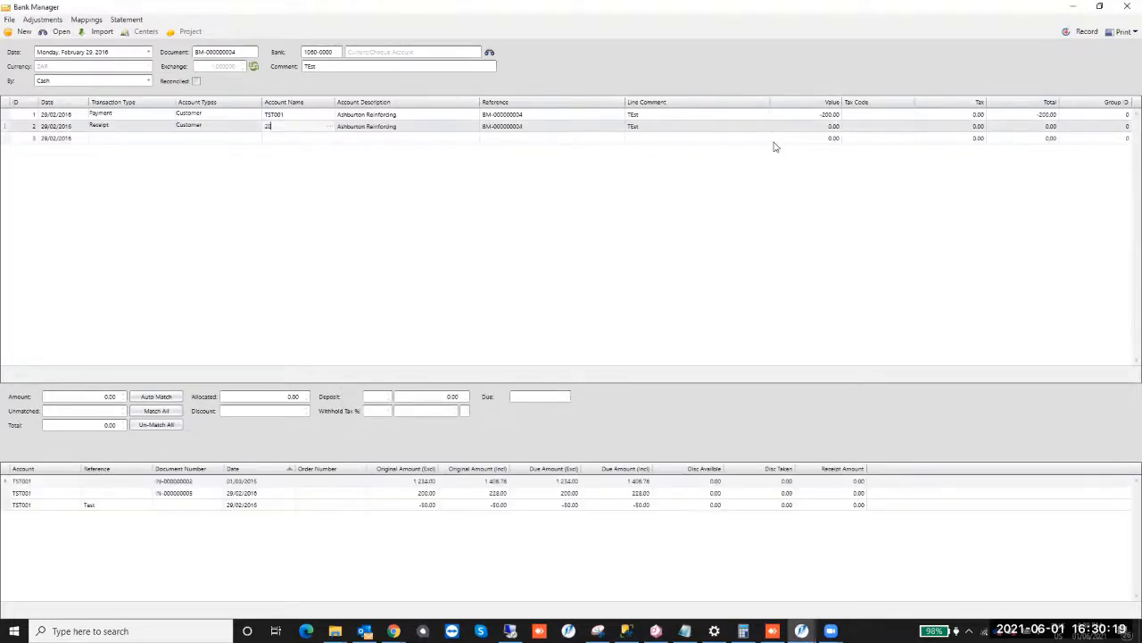
{"action": "key", "text": "Tab"}
{"action": "left_click", "coordinate": [789, 198]}
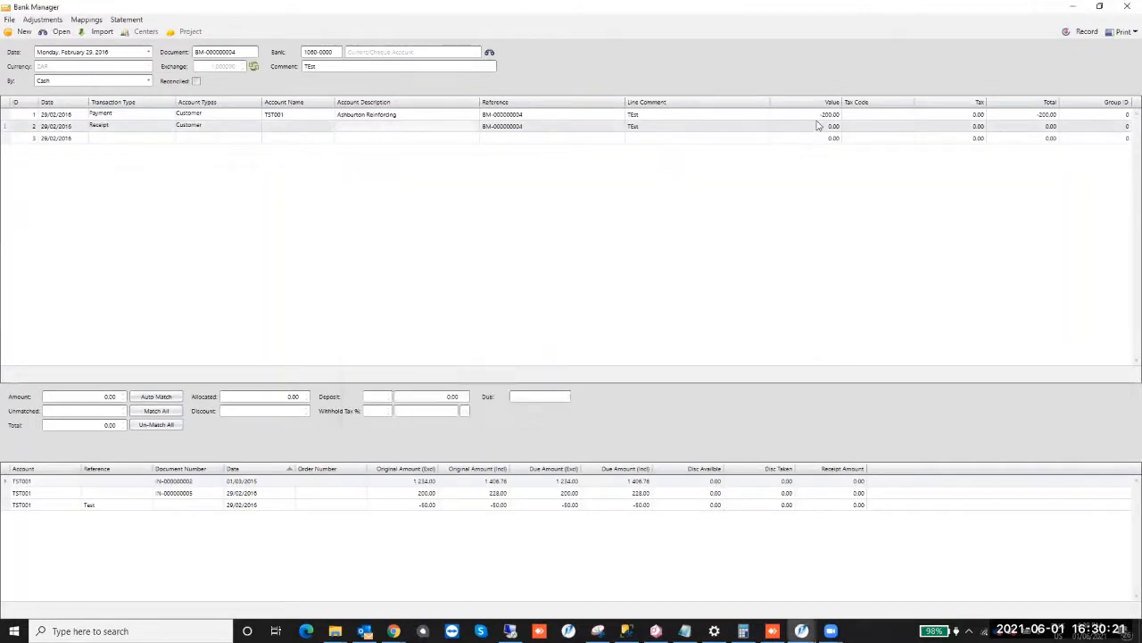
{"action": "key", "text": "shift+Tab"}
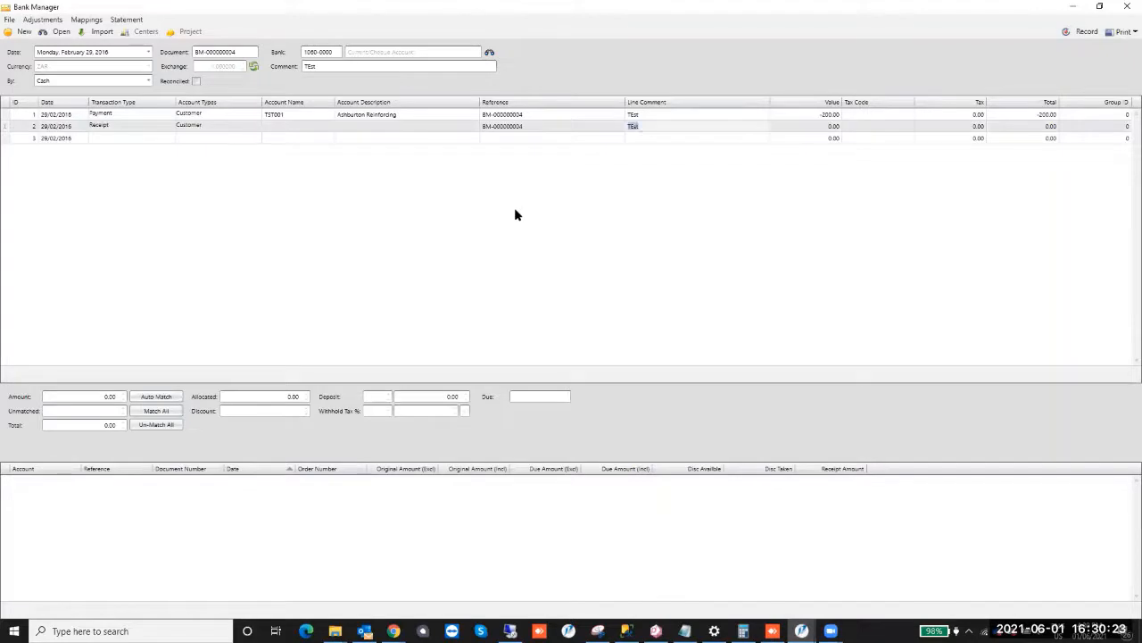
{"action": "key", "text": "Tab"}
{"action": "key", "text": "Tab"}
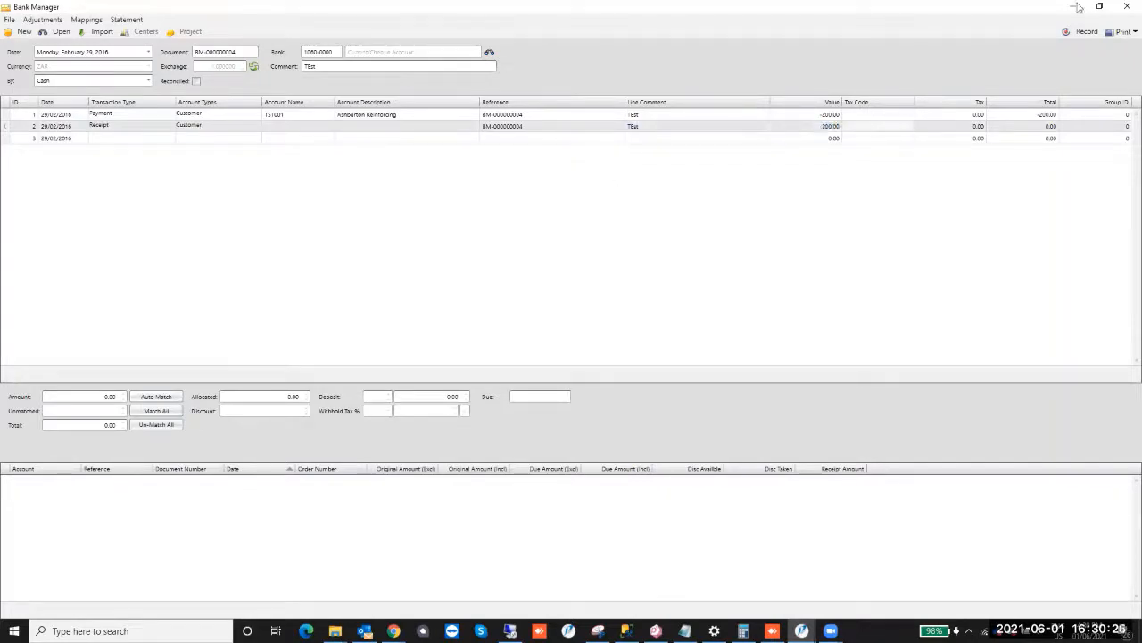
Try to record the payment and receipt lines, agreeing to apply the payment line's balance to deposits.
{"action": "left_click", "coordinate": [1086, 31]}
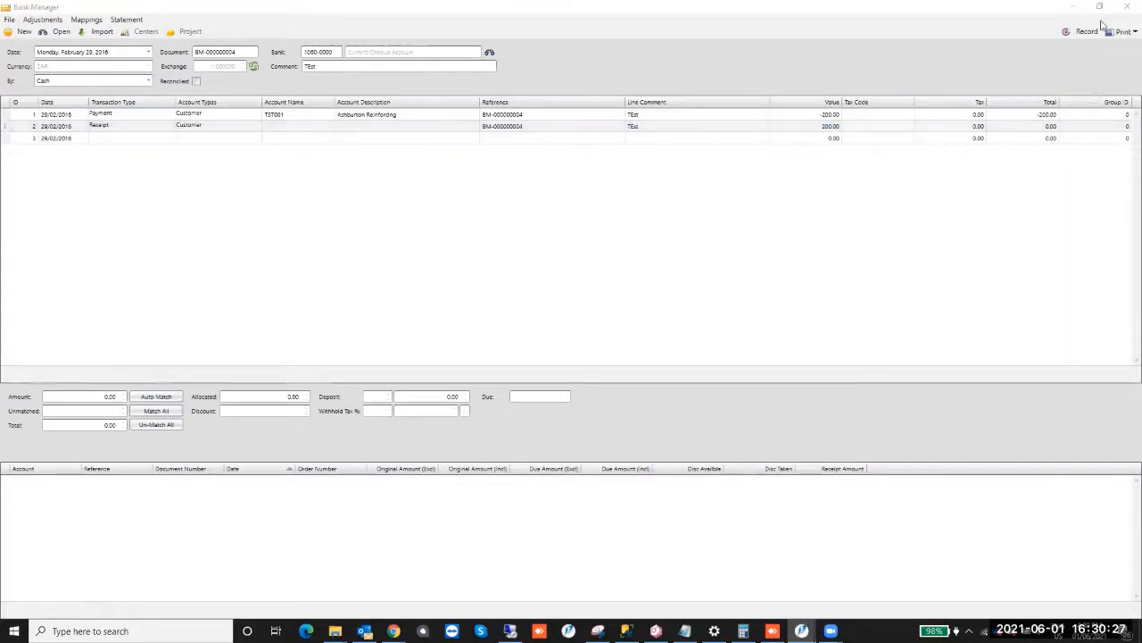
{"action": "left_click", "coordinate": [960, 134]}
{"action": "key", "text": "Tab"}
{"action": "key", "text": "Tab"}
{"action": "key", "text": "Tab"}
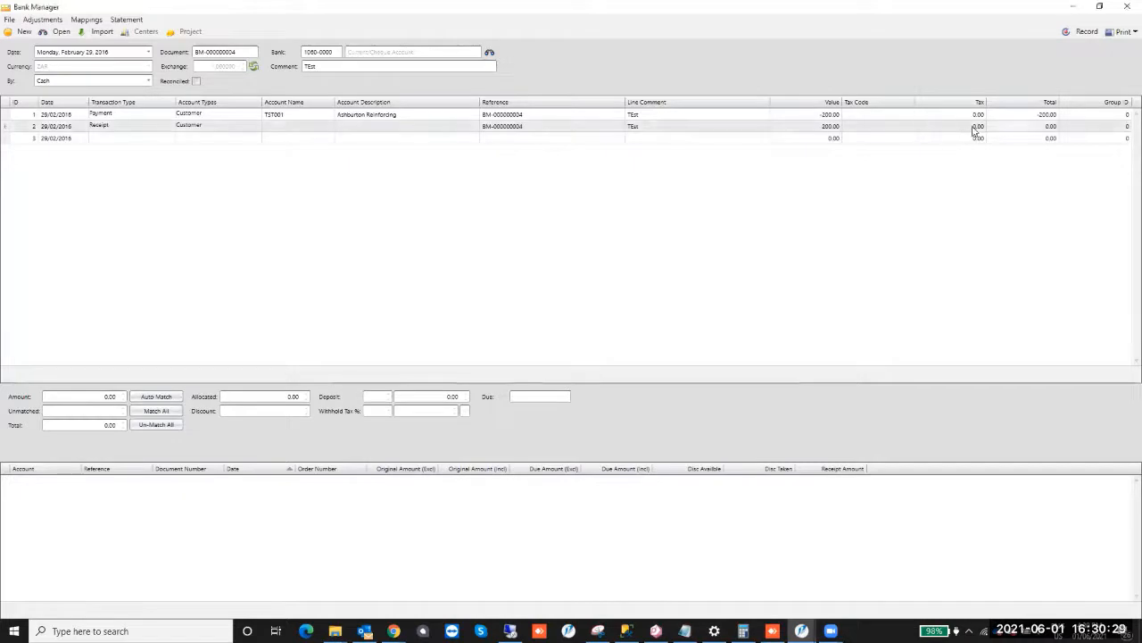
{"action": "left_click", "coordinate": [1025, 126]}
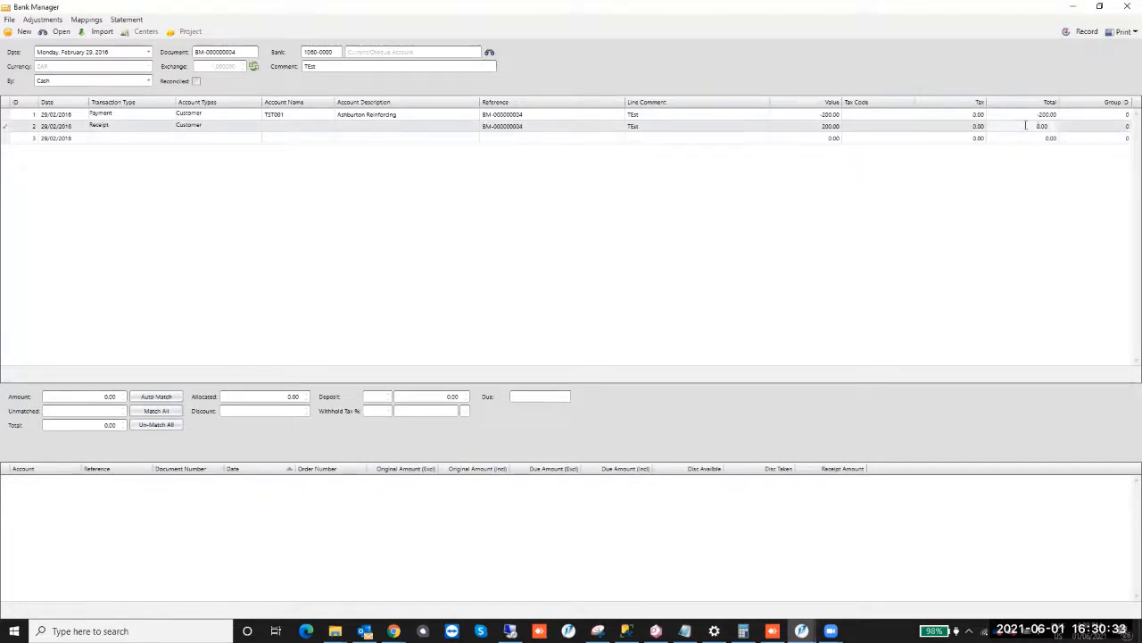
{"action": "key", "text": "Tab"}
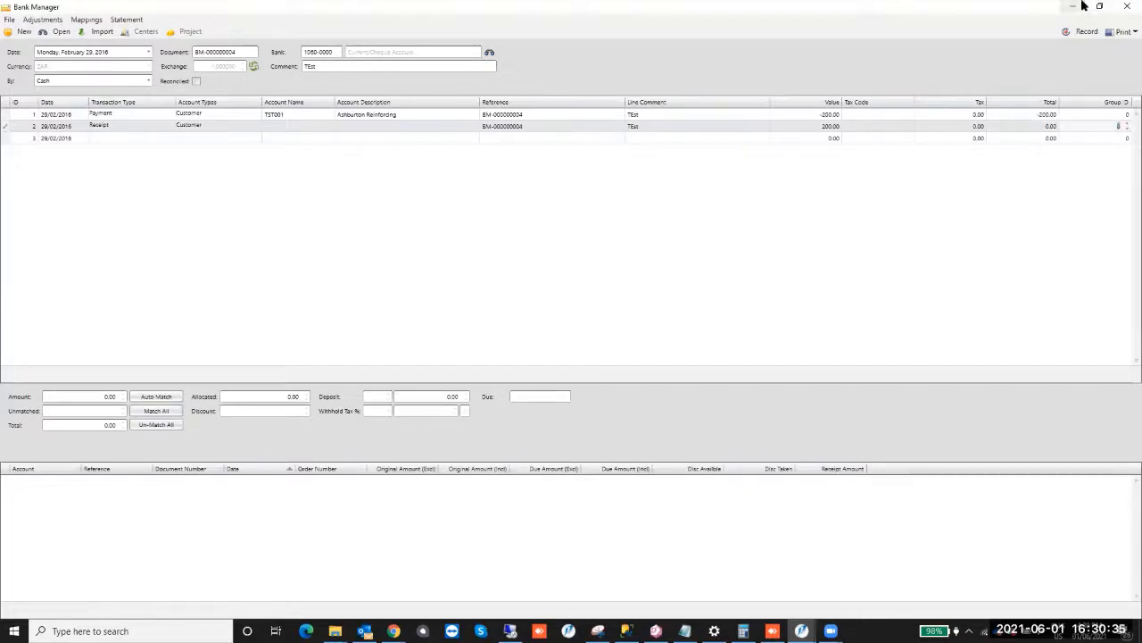
{"action": "left_click", "coordinate": [1084, 34]}
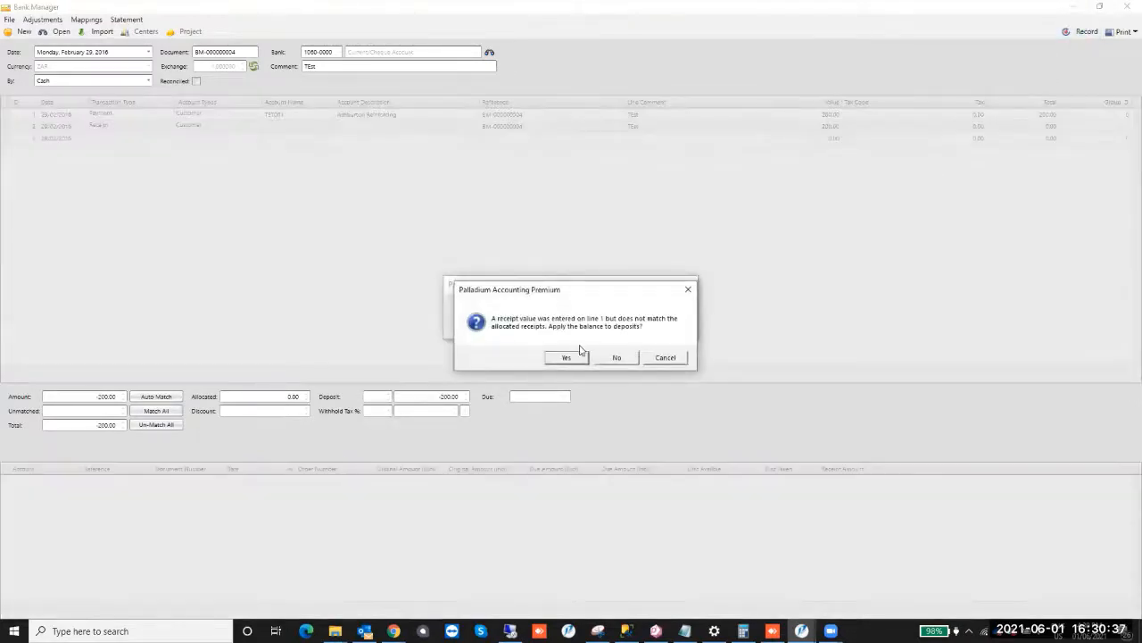
{"action": "left_click", "coordinate": [578, 357]}
{"action": "left_click", "coordinate": [612, 359]}
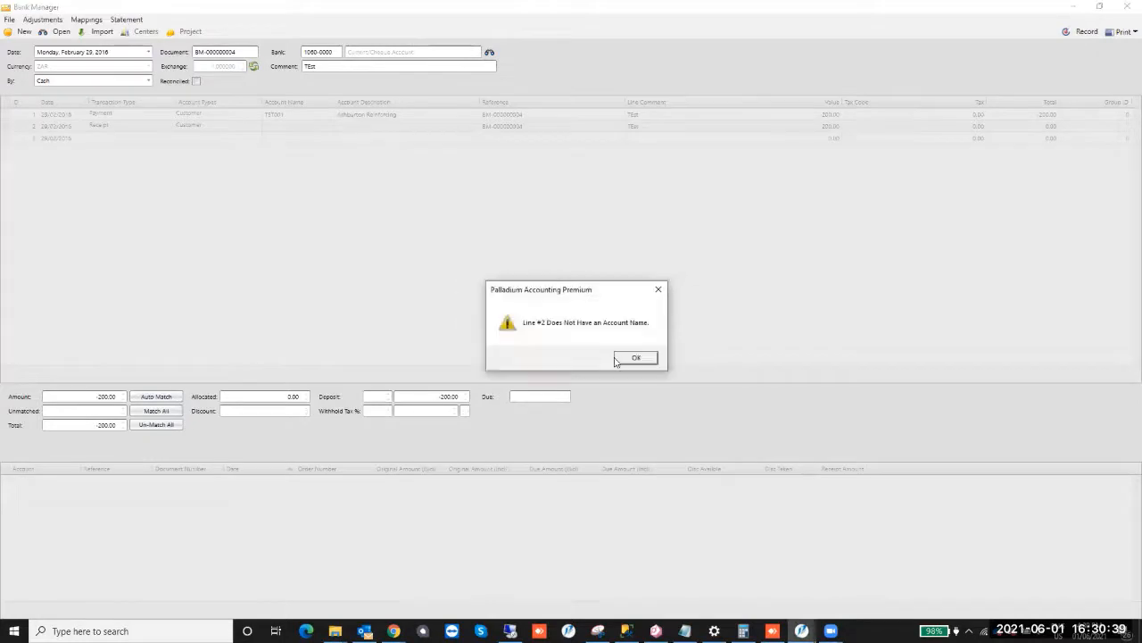
{"action": "left_click", "coordinate": [630, 360]}
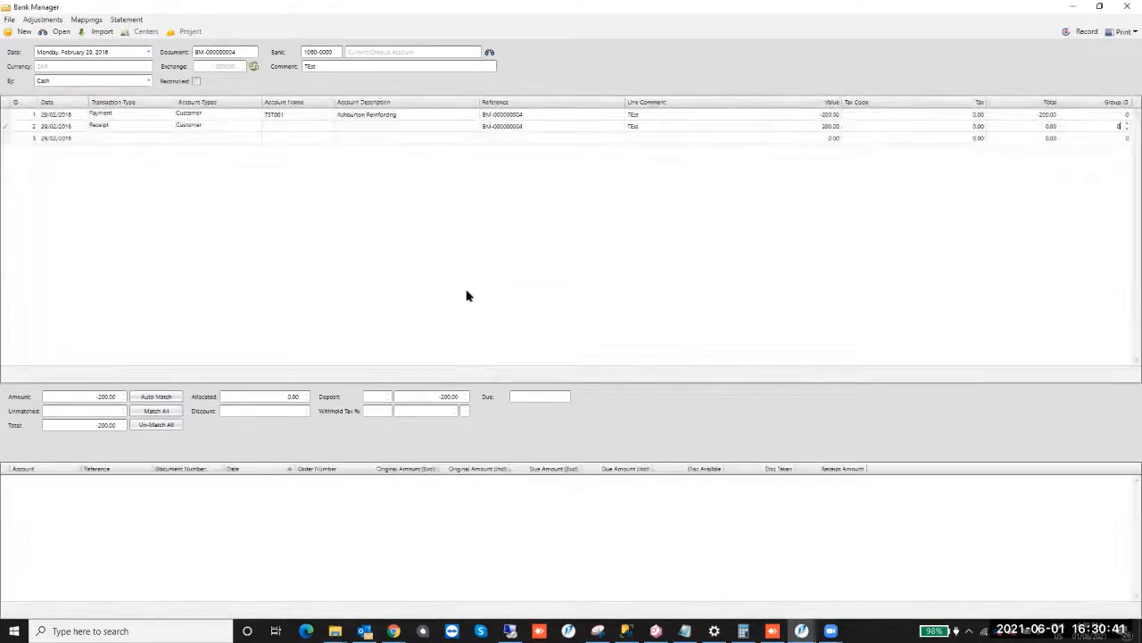
Assign Ashburton Reinforcing to the receipt line and record the entry, applying the balance to deposits and accepting the cash refund.
{"action": "left_click", "coordinate": [333, 130]}
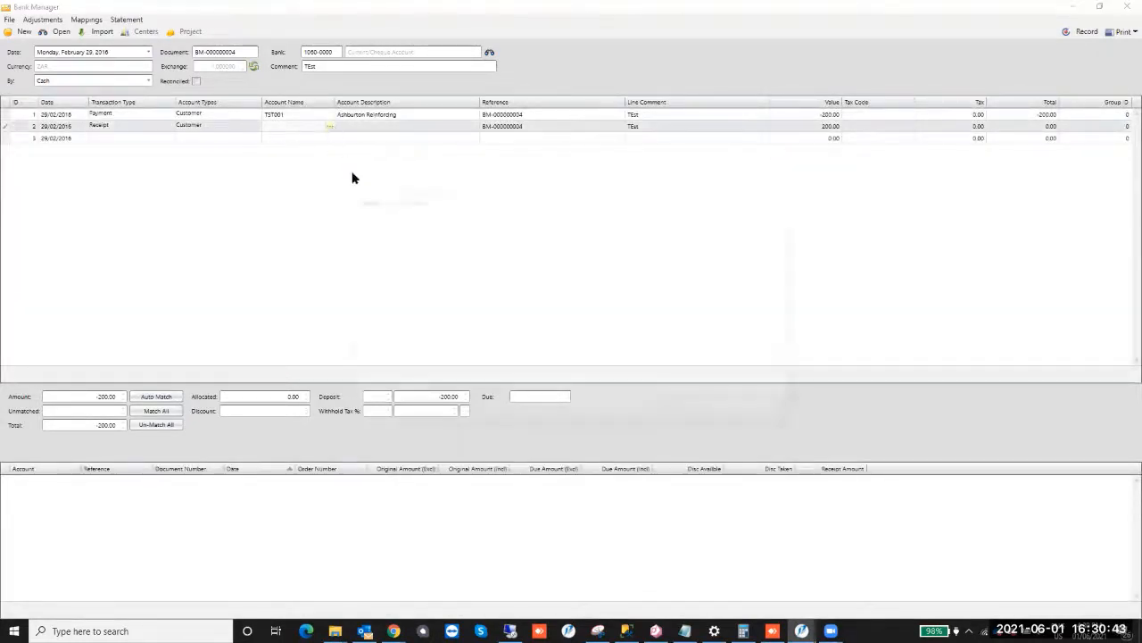
{"action": "double_click", "coordinate": [630, 202]}
{"action": "left_click", "coordinate": [1082, 32]}
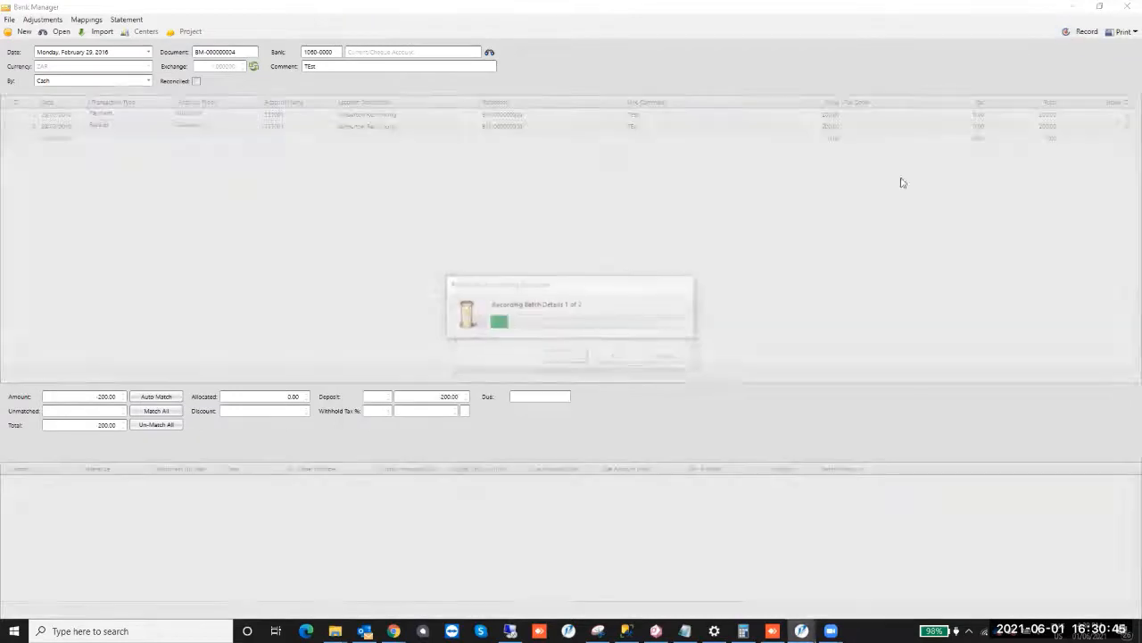
{"action": "left_click", "coordinate": [579, 358]}
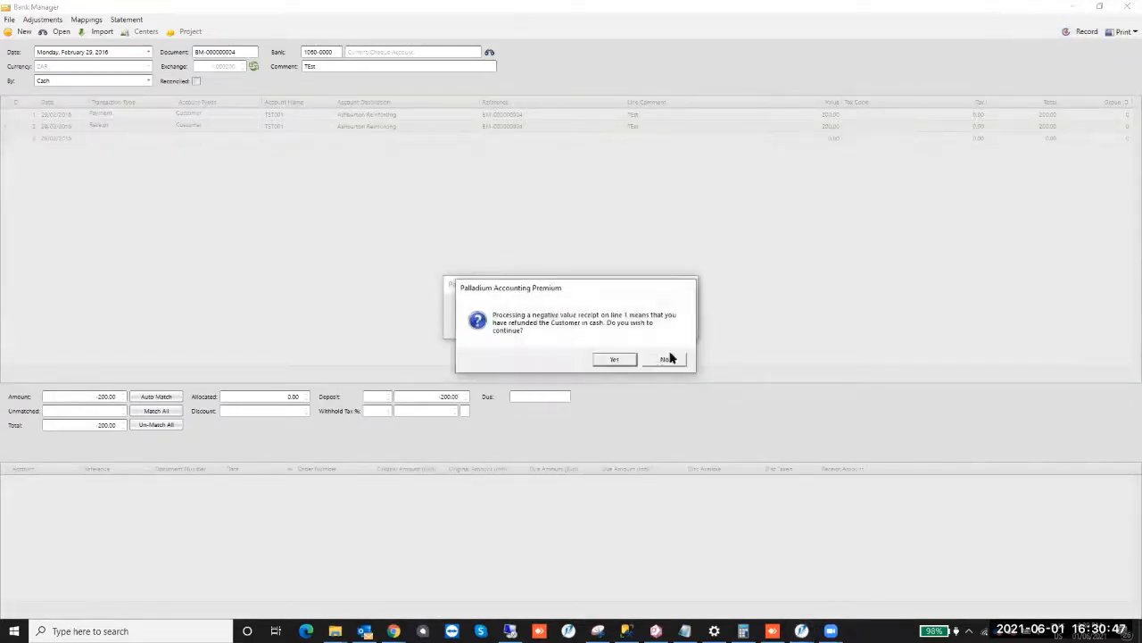
{"action": "left_click", "coordinate": [628, 361]}
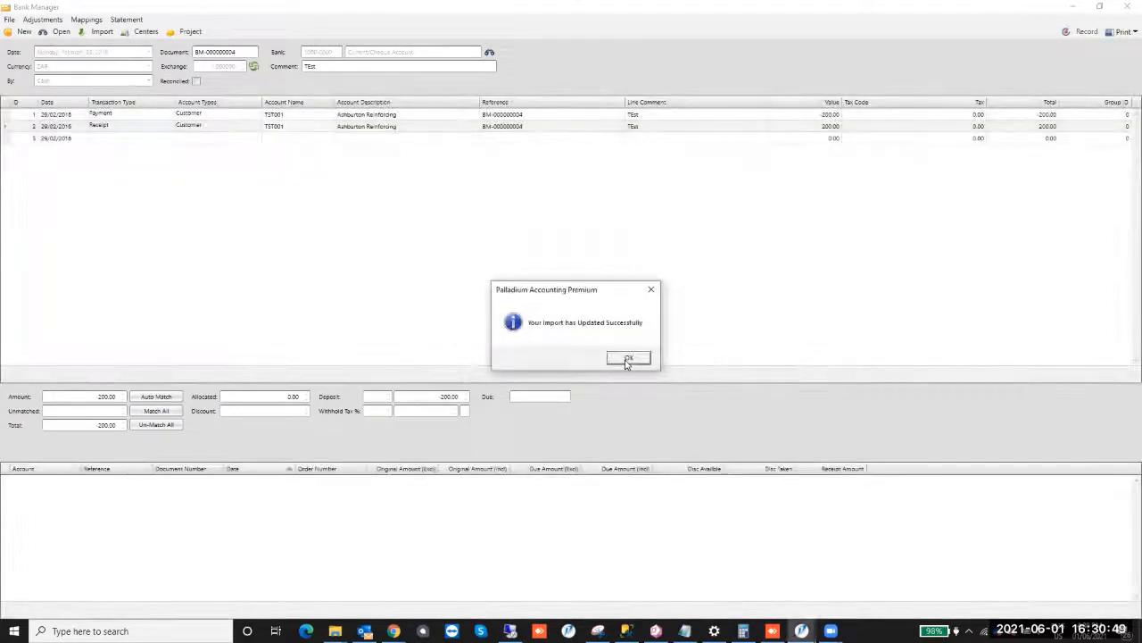
{"action": "left_click", "coordinate": [628, 359]}
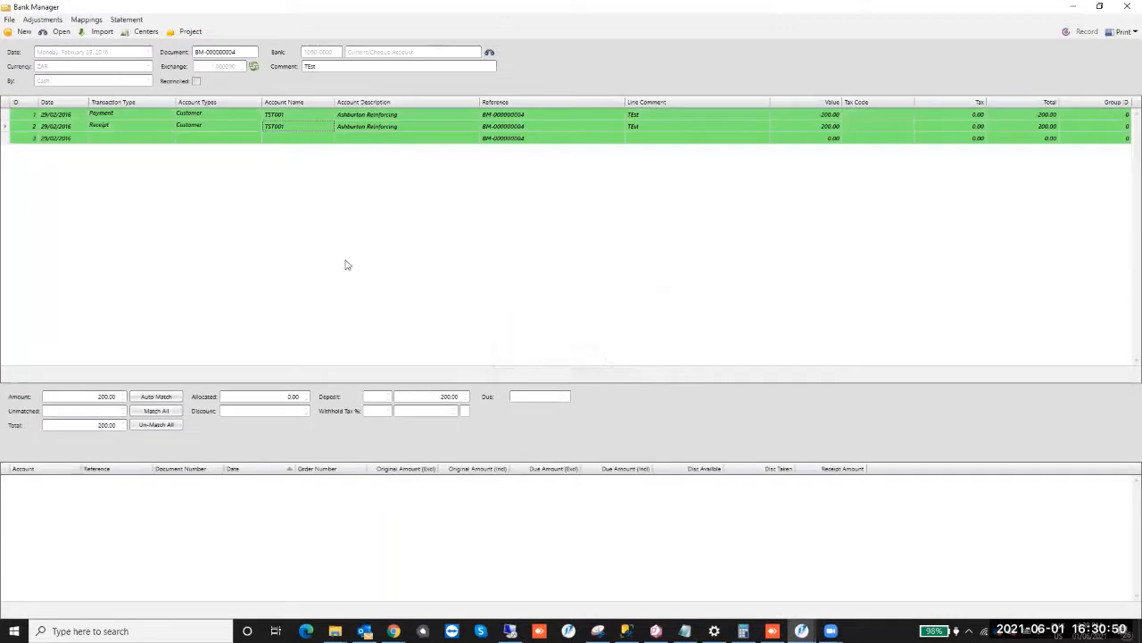
{"action": "left_click", "coordinate": [1125, 6]}
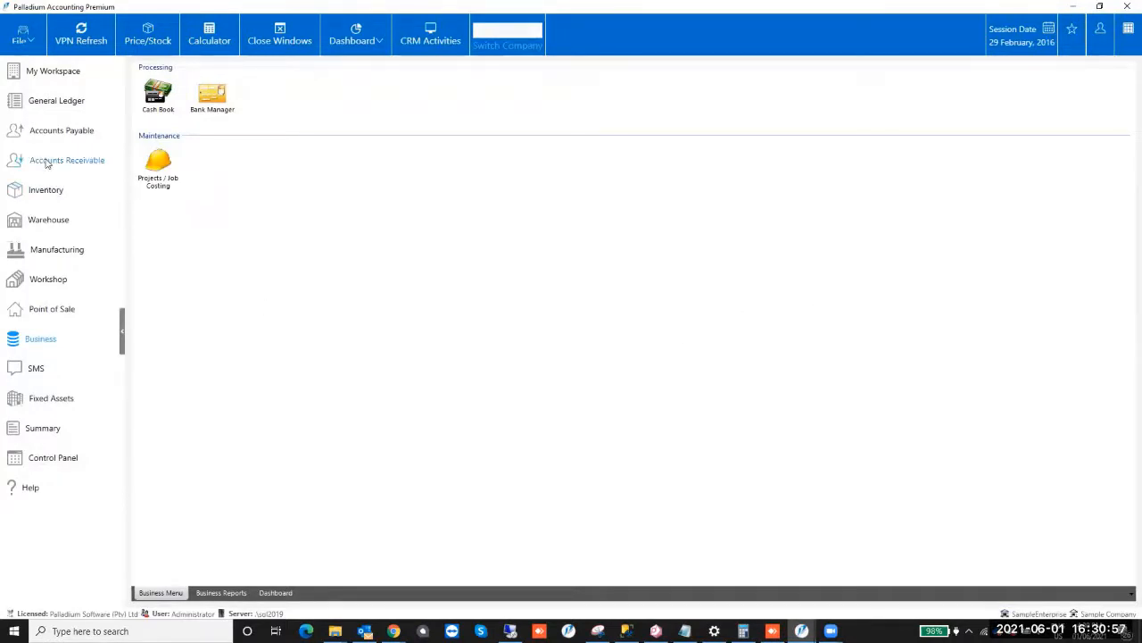
Open a new receipt in Accounts Receivable for the customer Ashburton Reinforcing.
{"action": "left_click", "coordinate": [62, 131]}
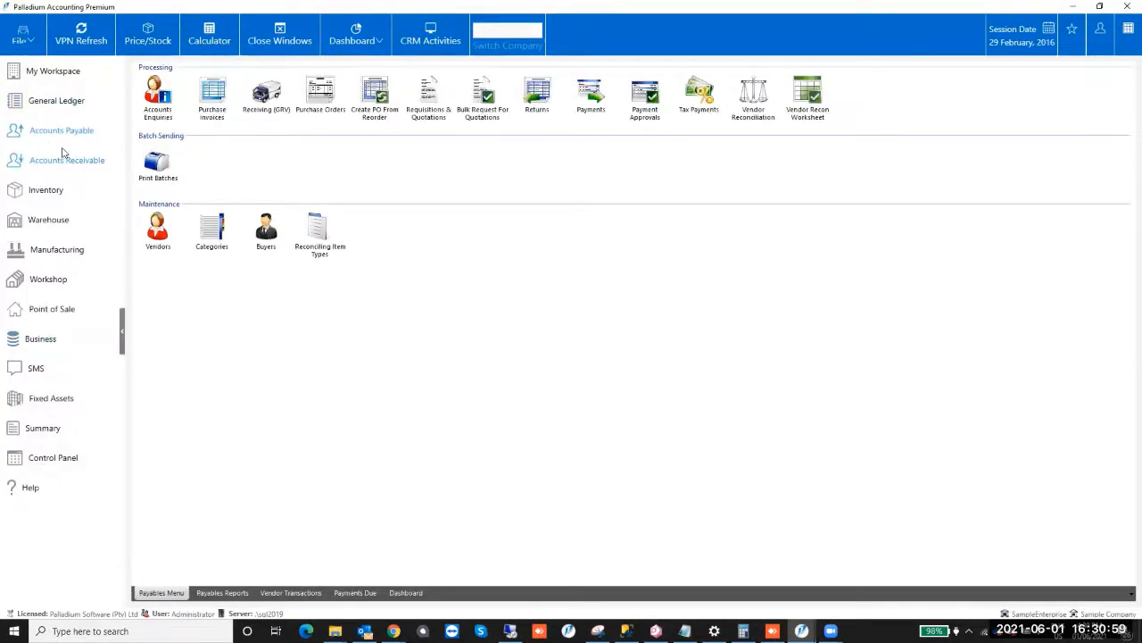
{"action": "left_click", "coordinate": [64, 157]}
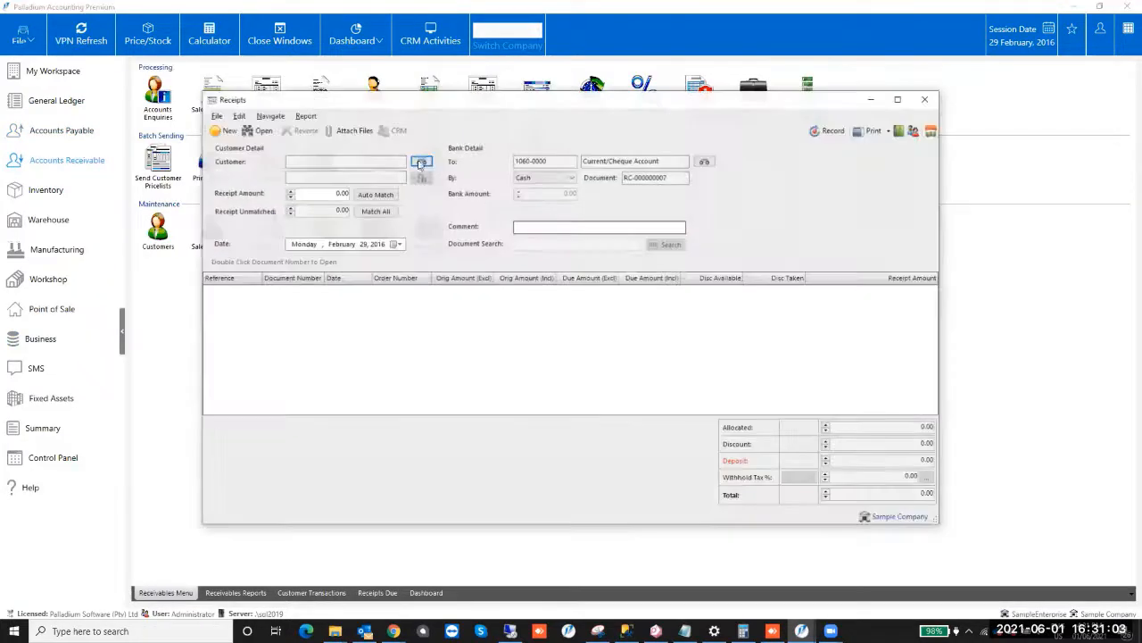
{"action": "double_click", "coordinate": [475, 245]}
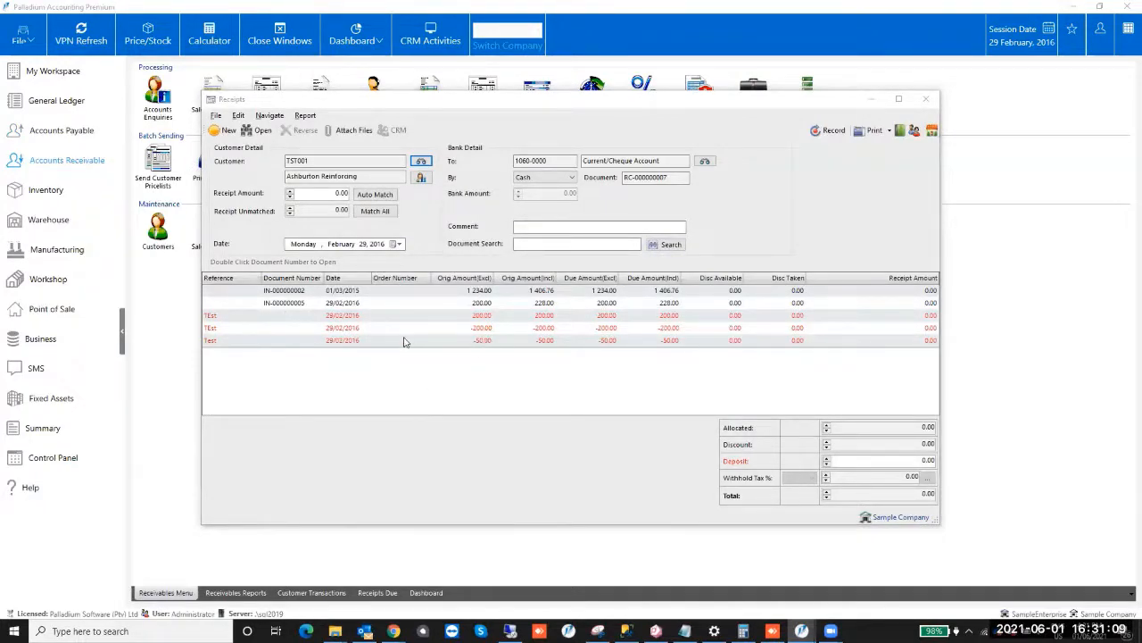
Examine the positive and negative TEst deposit lines among the customer's outstanding documents, comparing their amounts.
{"action": "left_click", "coordinate": [542, 330]}
{"action": "left_click", "coordinate": [662, 330]}
{"action": "left_click", "coordinate": [736, 330]}
{"action": "left_click", "coordinate": [796, 330]}
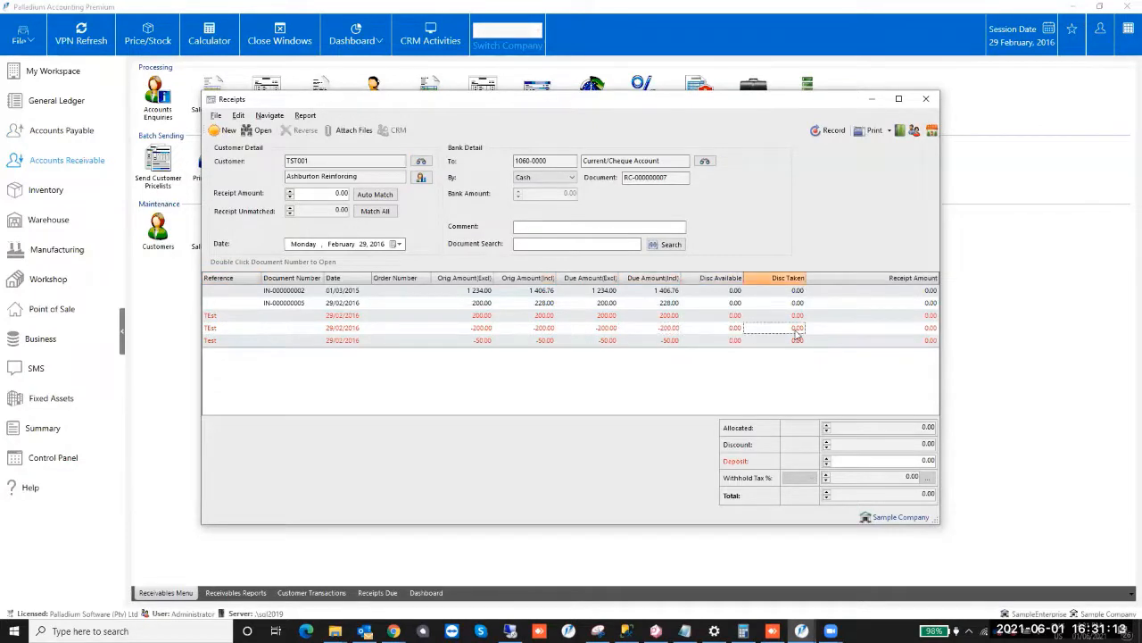
{"action": "left_click", "coordinate": [972, 235]}
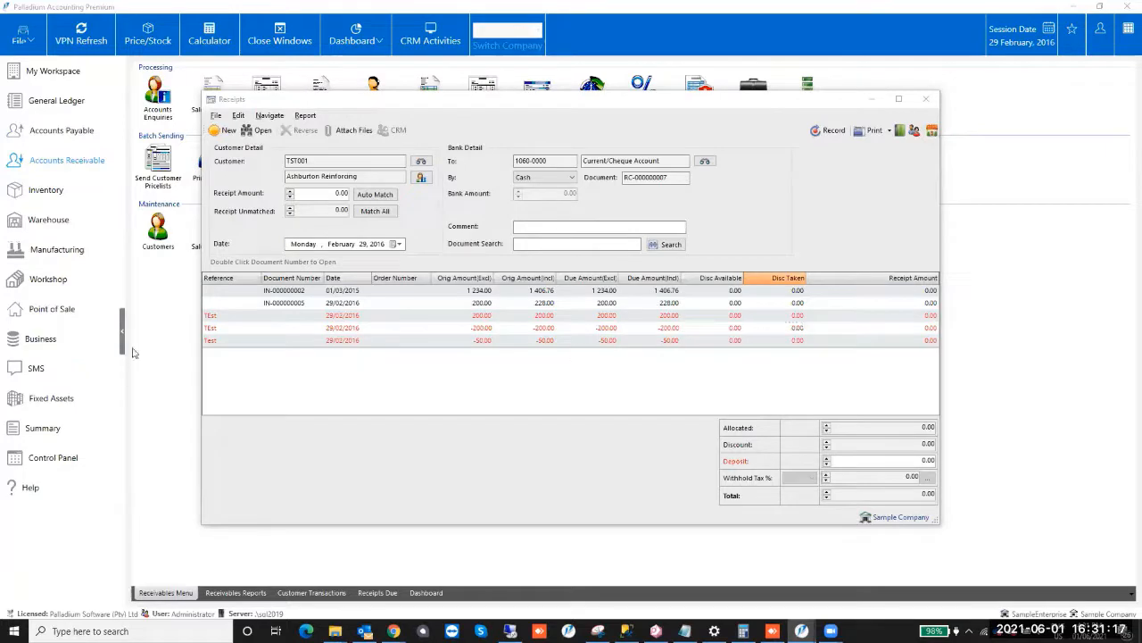
{"action": "left_click", "coordinate": [351, 327]}
{"action": "left_click", "coordinate": [387, 317]}
{"action": "left_click", "coordinate": [481, 317]}
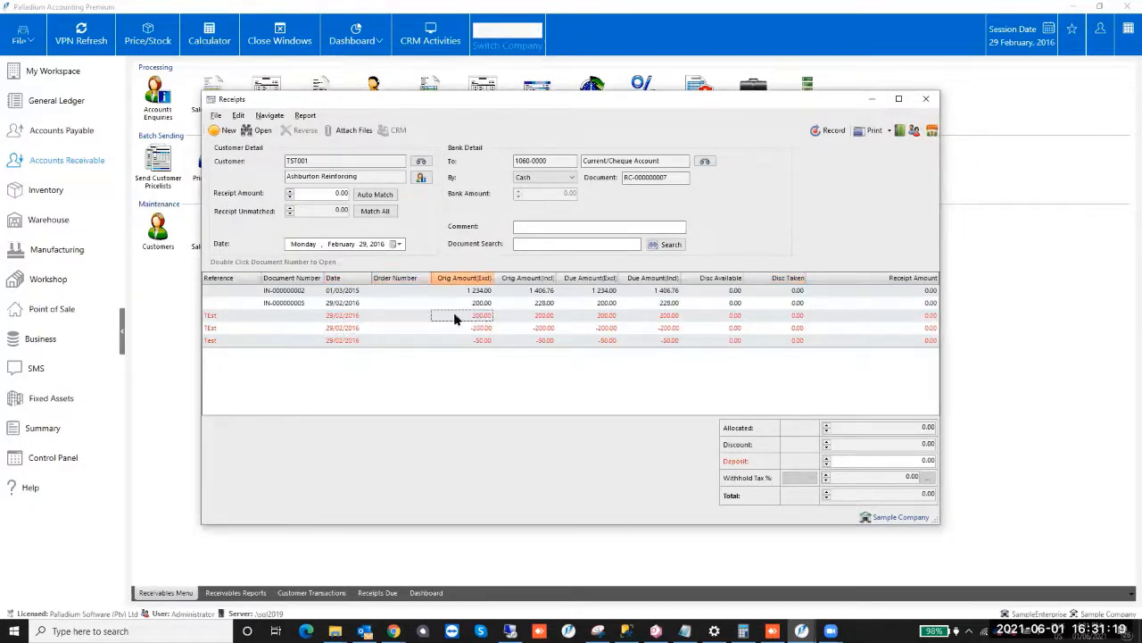
{"action": "left_click", "coordinate": [247, 317]}
{"action": "left_click", "coordinate": [355, 317]}
{"action": "left_click", "coordinate": [457, 316]}
{"action": "left_click", "coordinate": [591, 317]}
{"action": "left_click", "coordinate": [778, 316]}
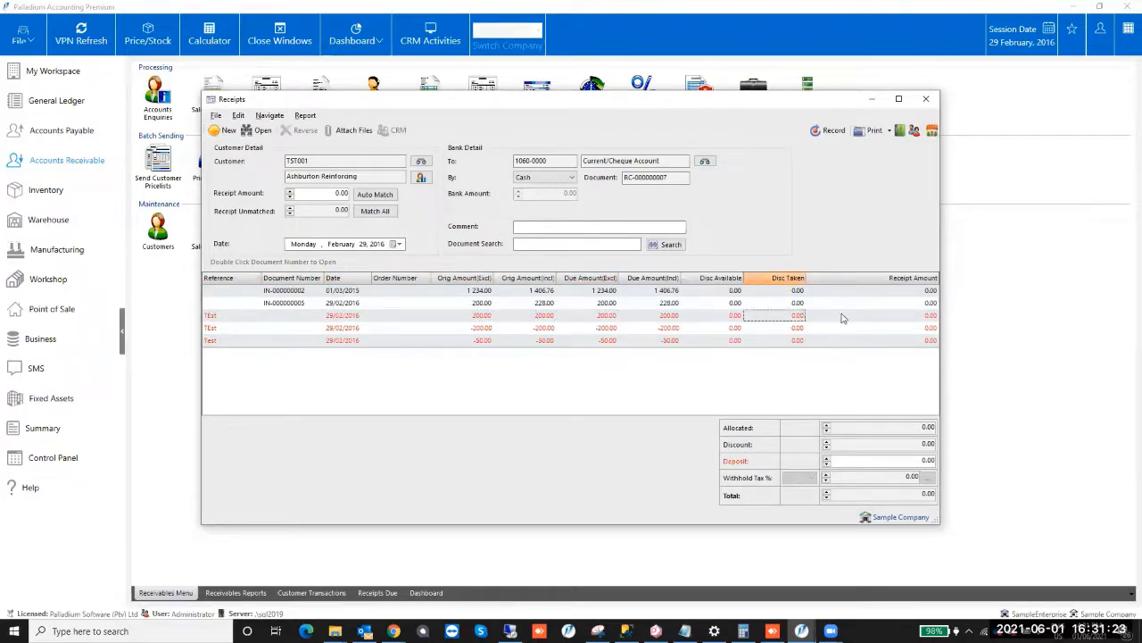
Allocate the positive 200 TEst line in full and set the receipt amount to 228.
{"action": "left_click", "coordinate": [848, 316]}
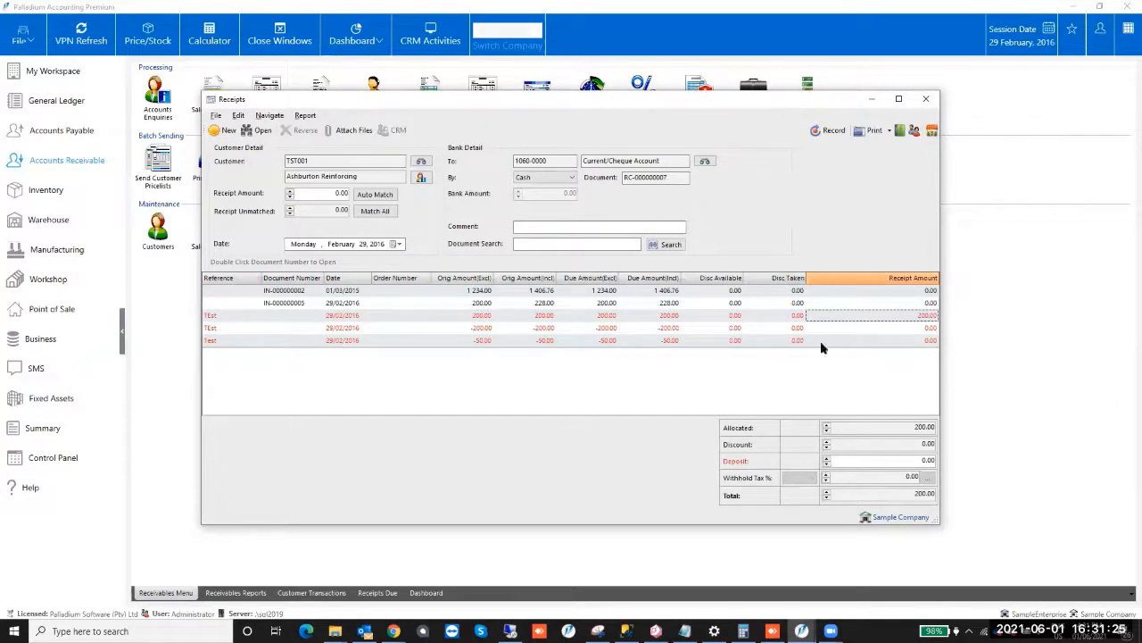
{"action": "left_click", "coordinate": [648, 305]}
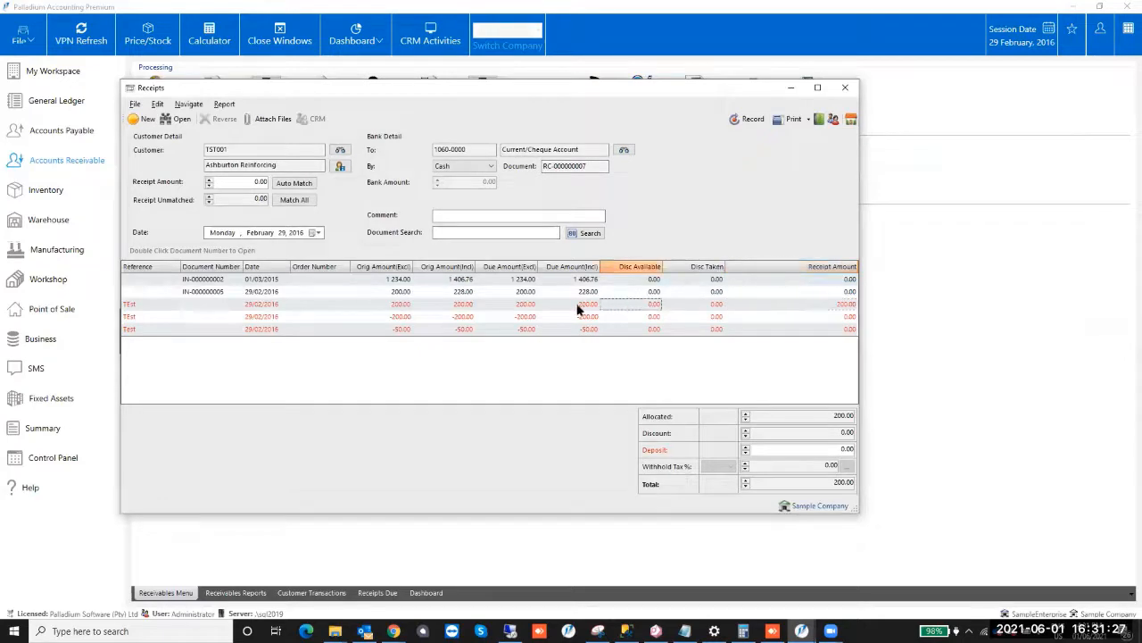
{"action": "left_click", "coordinate": [353, 305]}
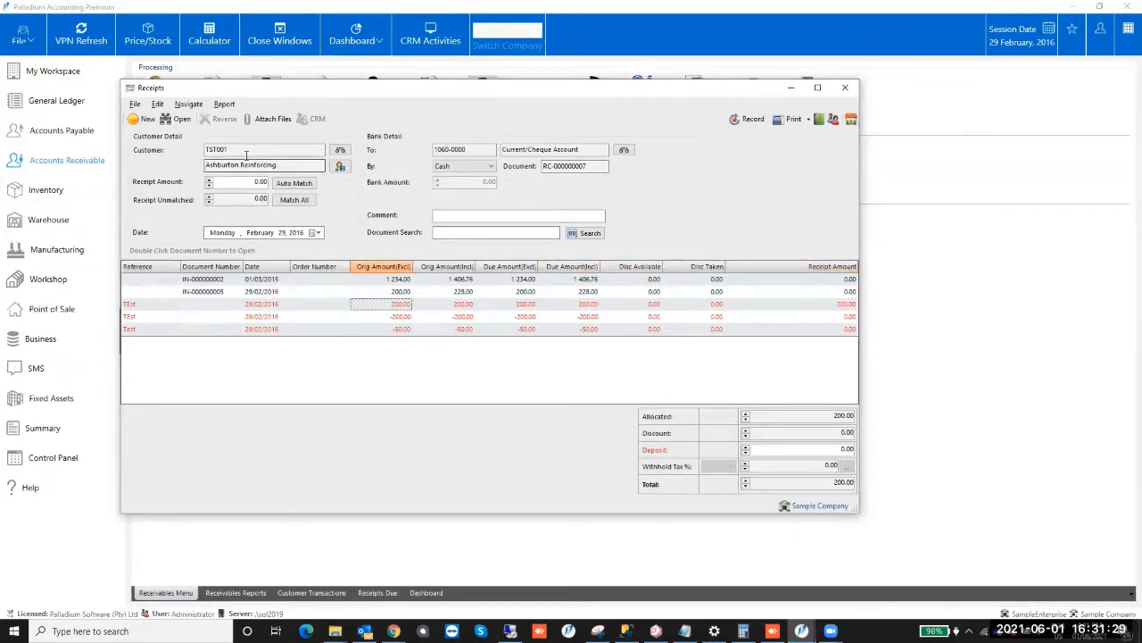
{"action": "left_click_drag", "start_coordinate": [238, 183], "coordinate": [352, 183]}
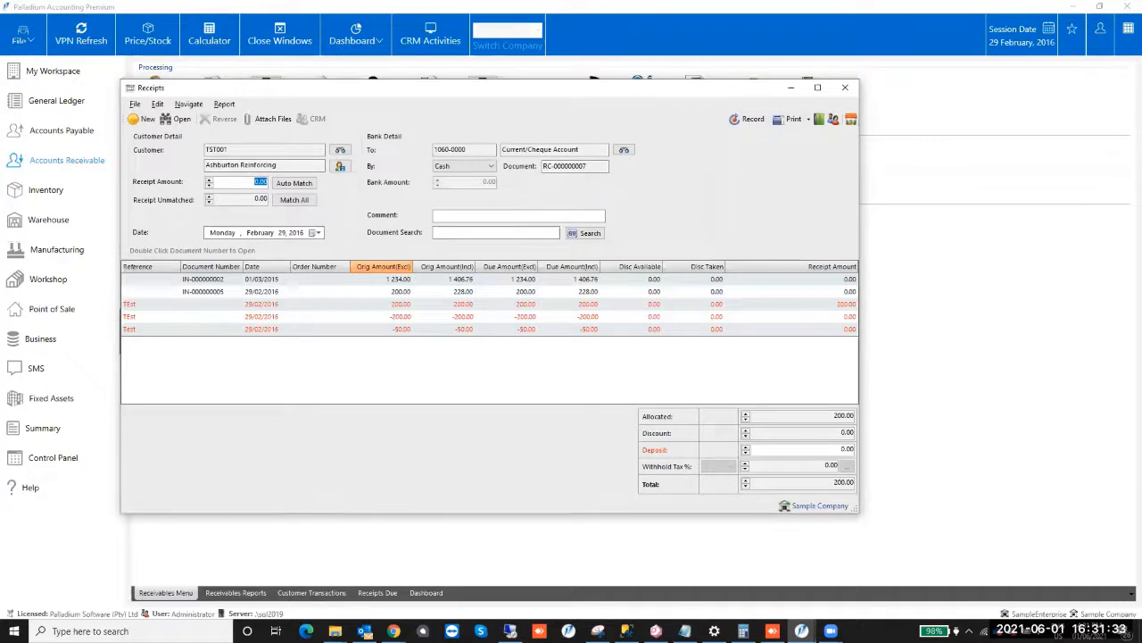
{"action": "type", "text": "228"}
{"action": "key", "text": "Tab"}
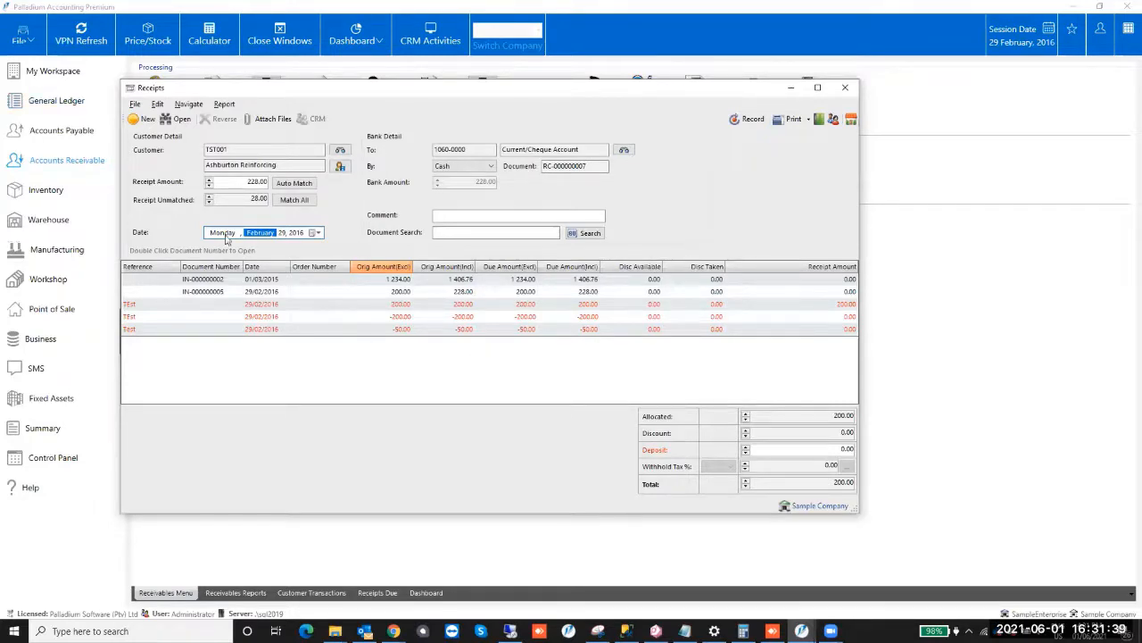
Allocate the negative 200 TEst line and the full 228 due on invoice IN-000000005 to the receipt.
{"action": "left_click", "coordinate": [829, 307]}
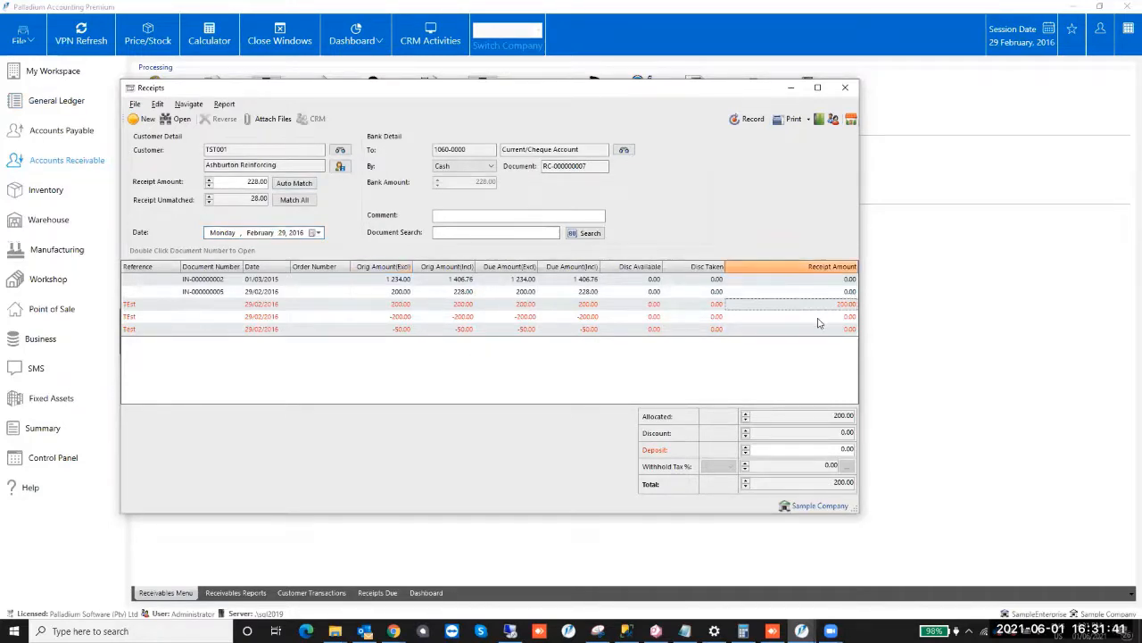
{"action": "left_click", "coordinate": [814, 318]}
{"action": "left_click", "coordinate": [810, 293]}
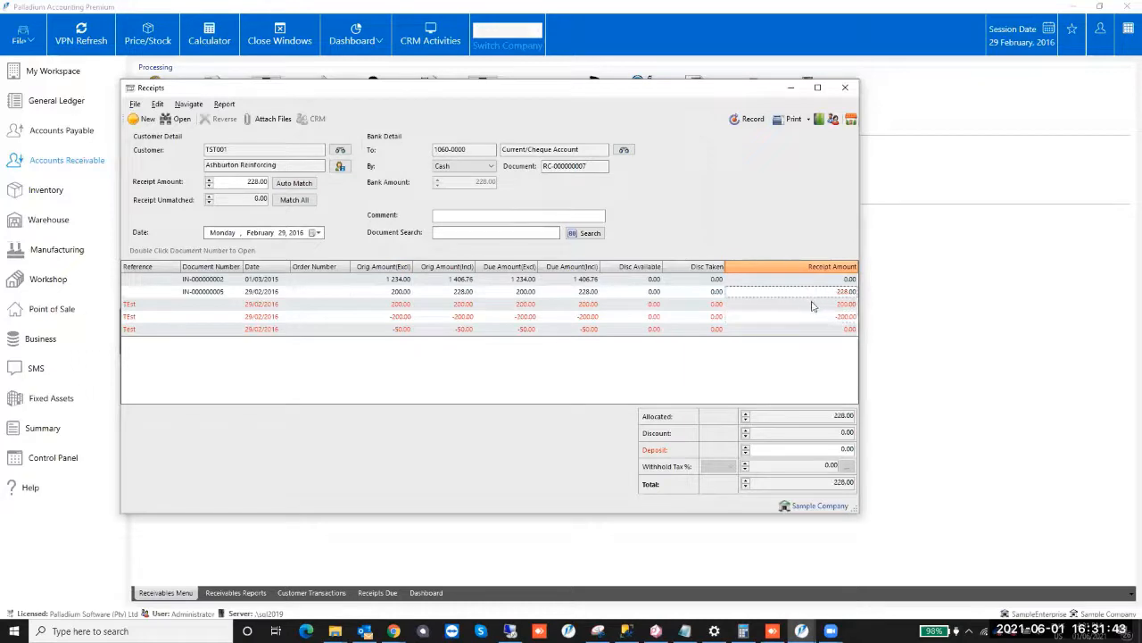
Try entering 200 and then 100 as the receipt amount on the negative TEst line.
{"action": "left_click", "coordinate": [830, 317]}
{"action": "key", "text": "Tab"}
{"action": "left_click", "coordinate": [825, 317]}
{"action": "type", "text": "200"}
{"action": "key", "text": "Tab"}
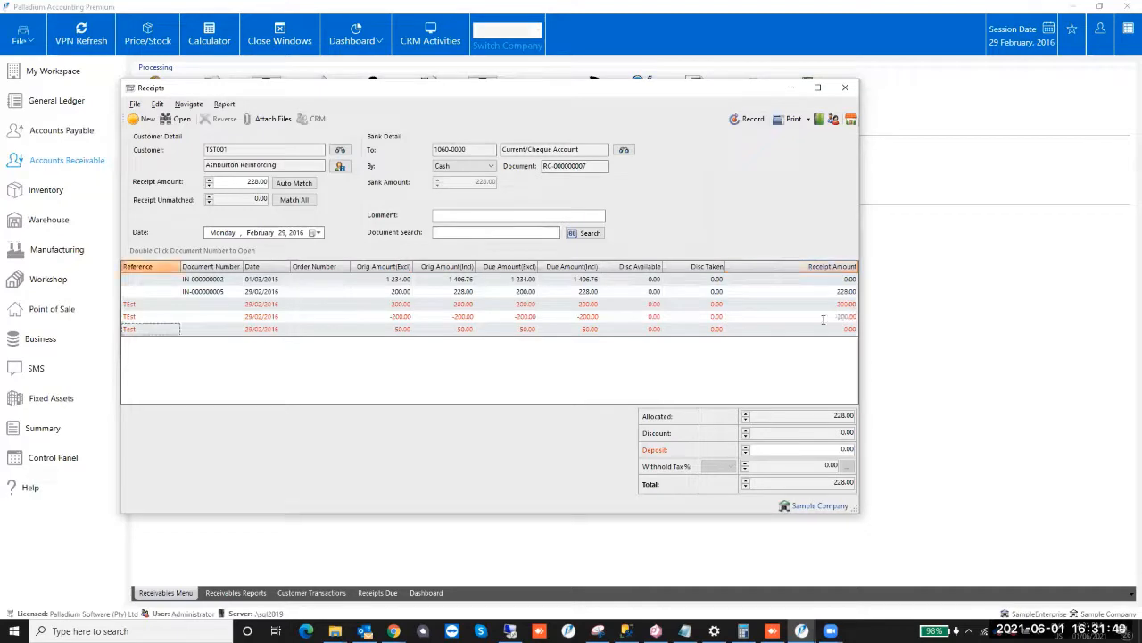
{"action": "left_click", "coordinate": [823, 317]}
{"action": "type", "text": "100"}
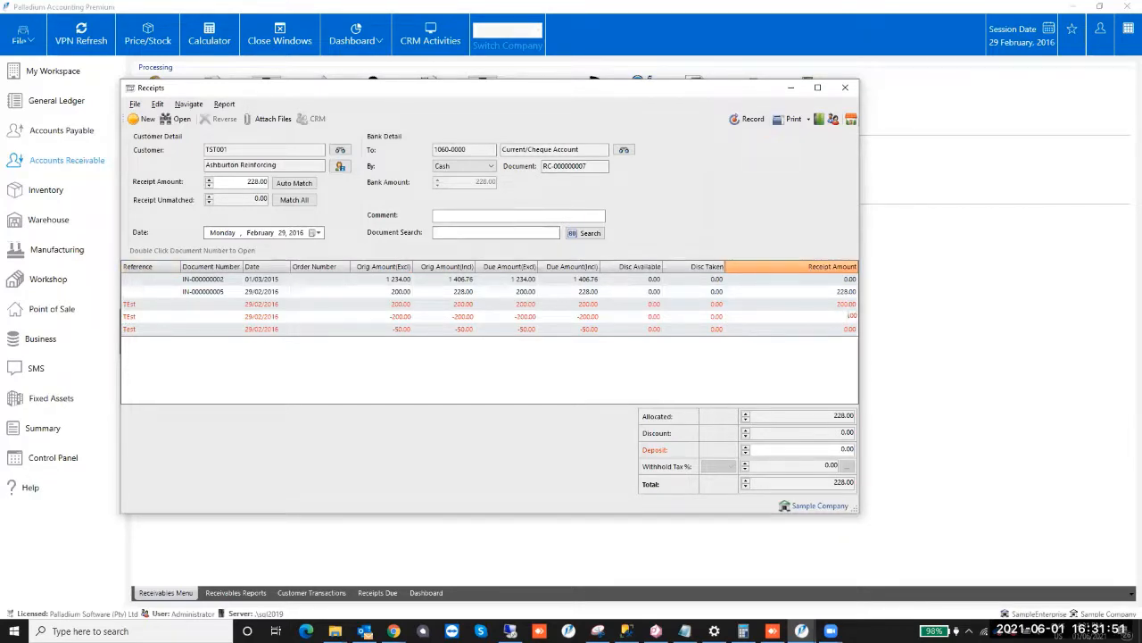
Allocate the negative 50 Test line in full and set the negative 200 TEst line's receipt amount to -150.
{"action": "left_click", "coordinate": [822, 327]}
{"action": "left_click", "coordinate": [790, 318]}
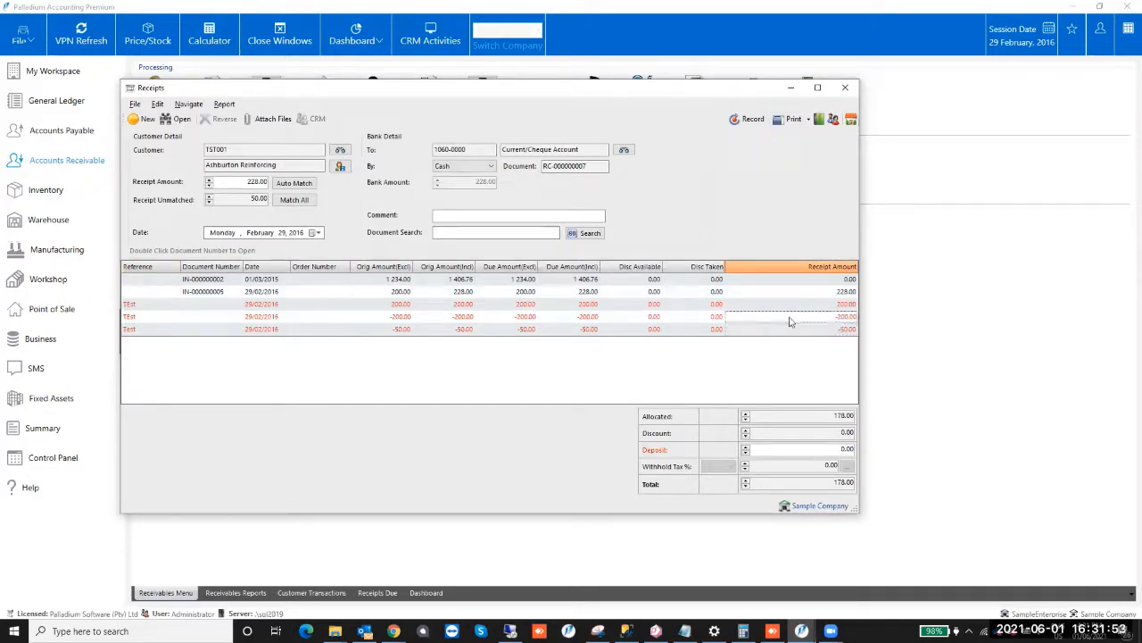
{"action": "type", "text": "150"}
{"action": "key", "text": "Down"}
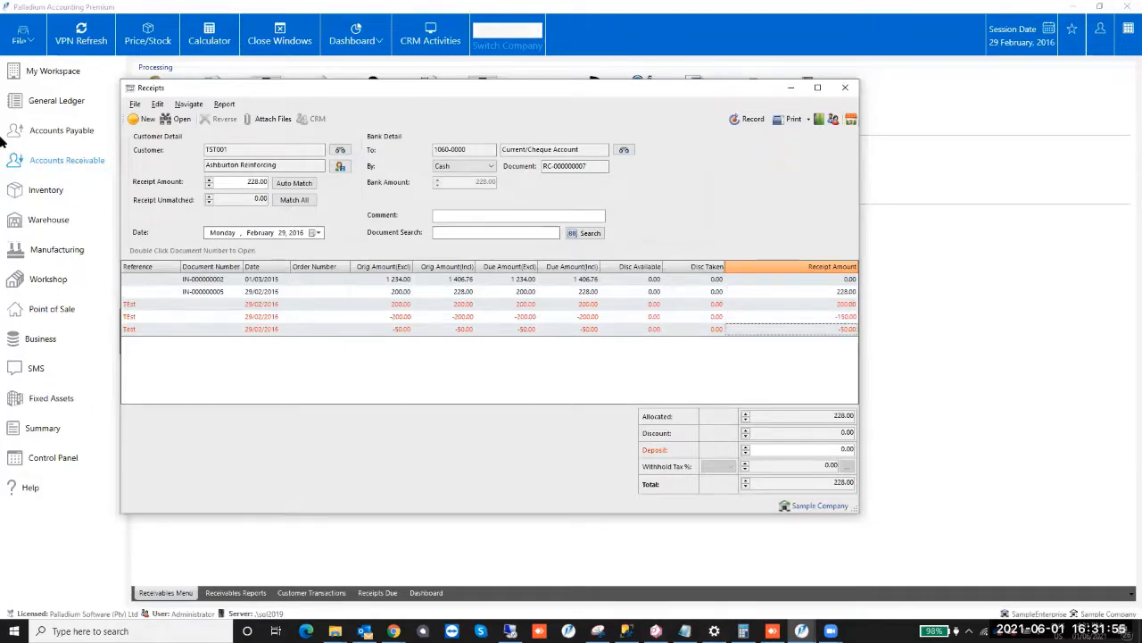
{"action": "key", "text": "Up"}
{"action": "key", "text": "Down"}
Reselect the customer Ashburton Reinforcing and allocate the positive 200 TEst line and the full 228 due on invoice IN-000000005.
{"action": "left_click", "coordinate": [340, 149]}
{"action": "left_click", "coordinate": [600, 359]}
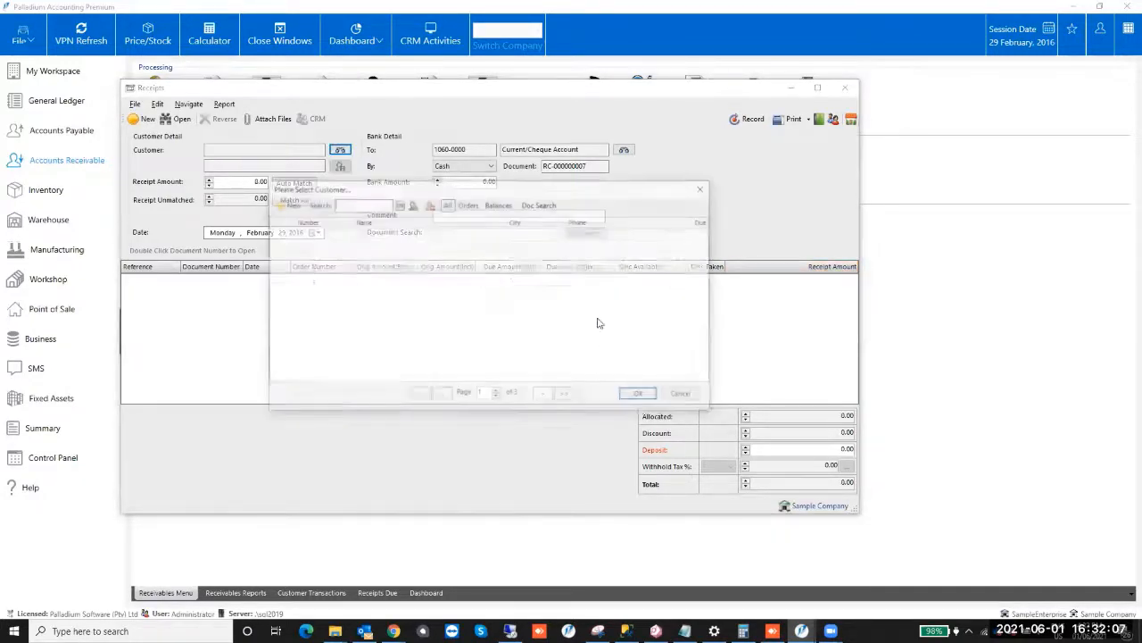
{"action": "double_click", "coordinate": [383, 235]}
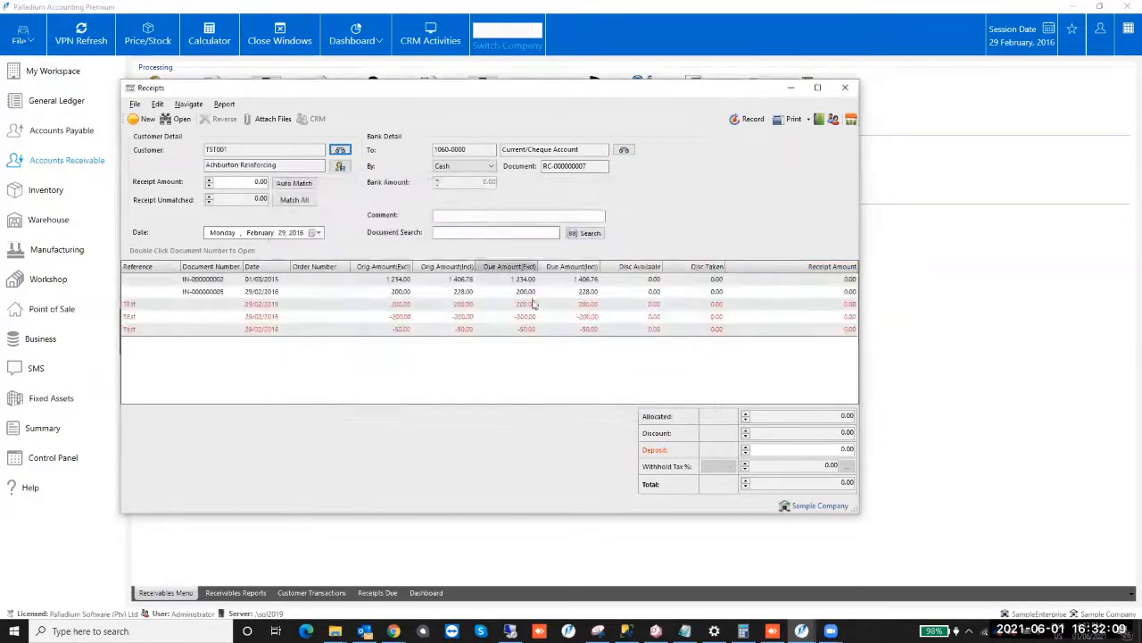
{"action": "left_click", "coordinate": [821, 304]}
{"action": "left_click", "coordinate": [778, 292]}
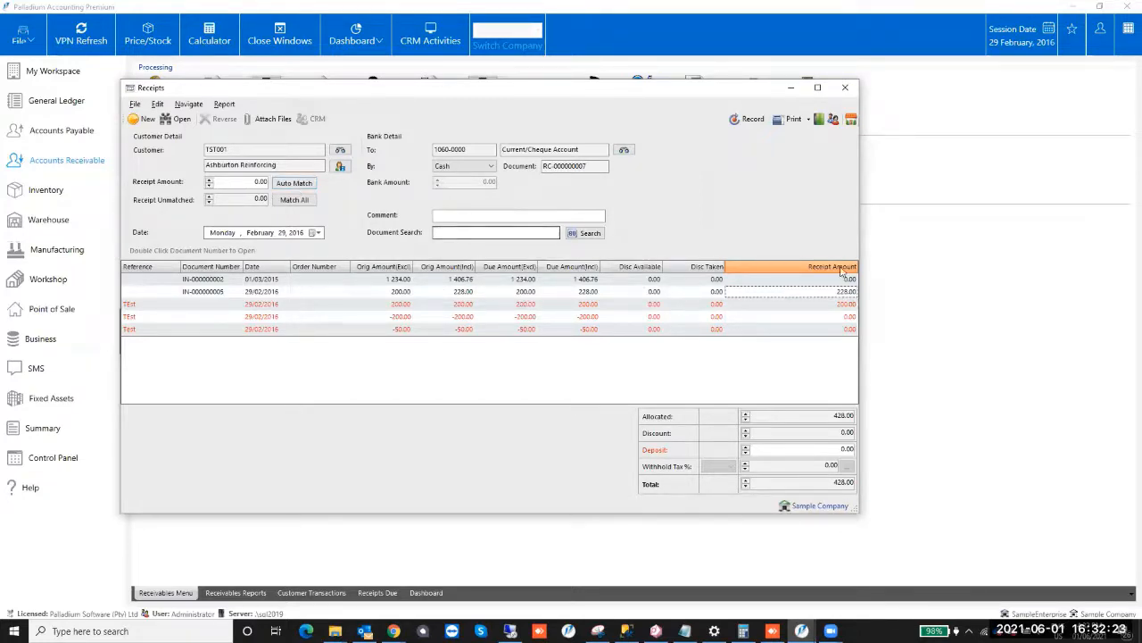
Record the receipt, accepting the update of the receipt amount to match the allocated total.
{"action": "left_click", "coordinate": [235, 181]}
{"action": "type", "text": "2"}
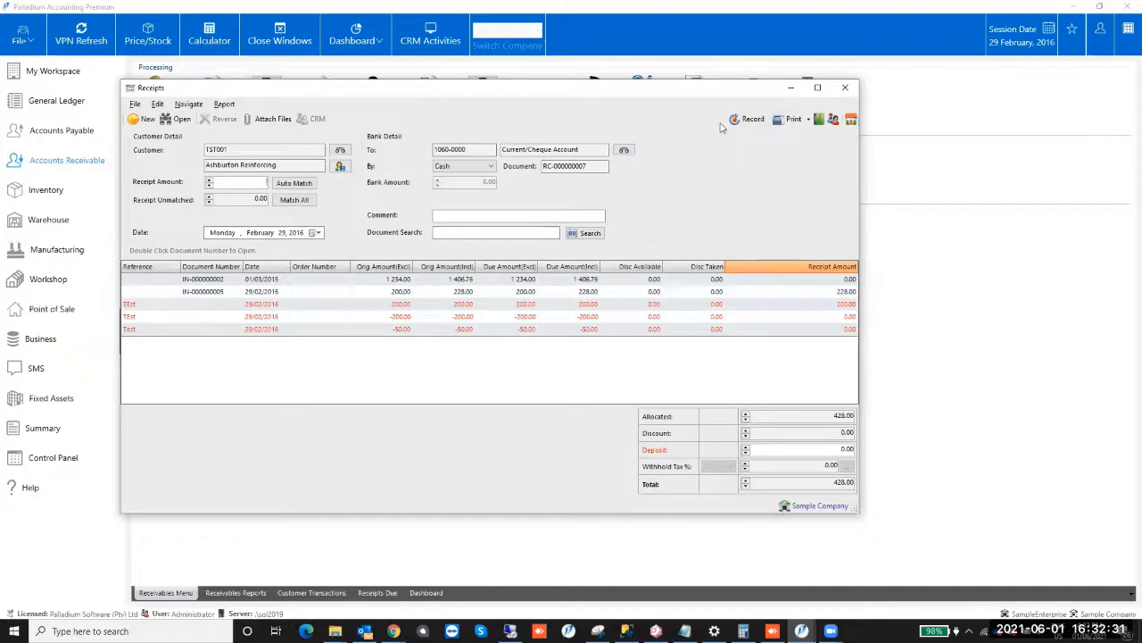
{"action": "left_click", "coordinate": [736, 120]}
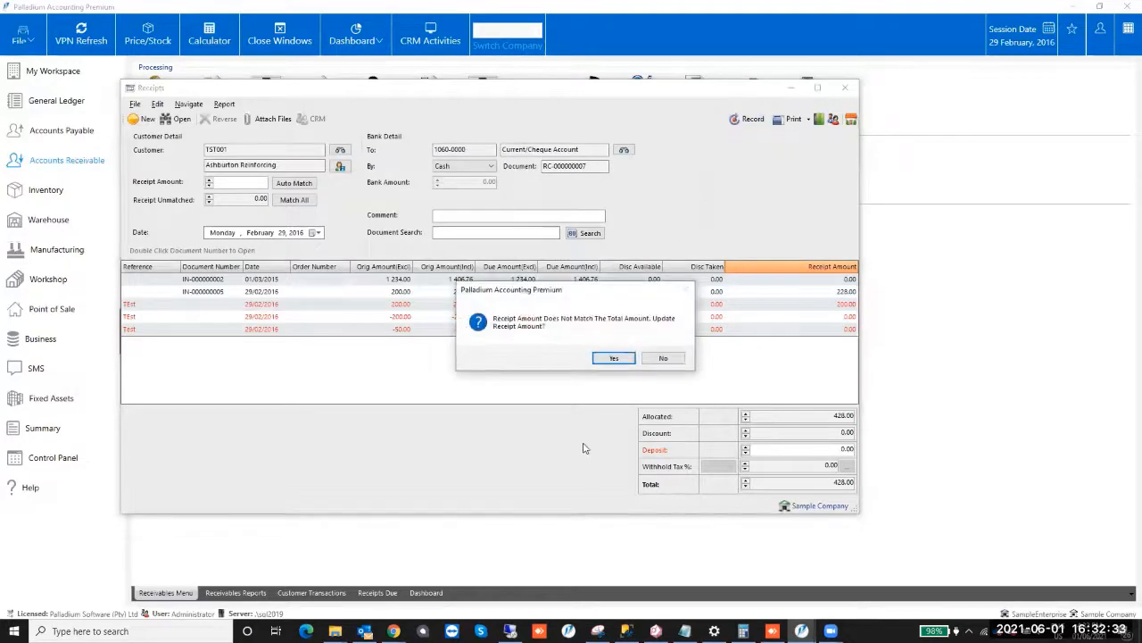
{"action": "left_click", "coordinate": [612, 358]}
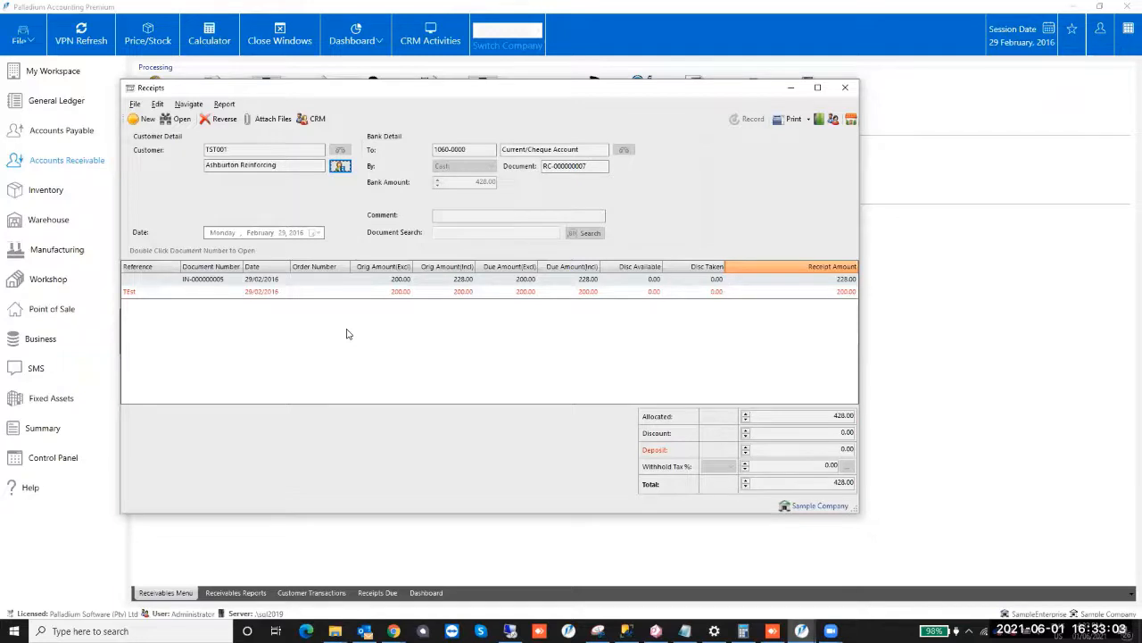
Examine the debits and credits in the recorded receipt's journal entries, and close the report.
{"action": "left_click", "coordinate": [821, 120]}
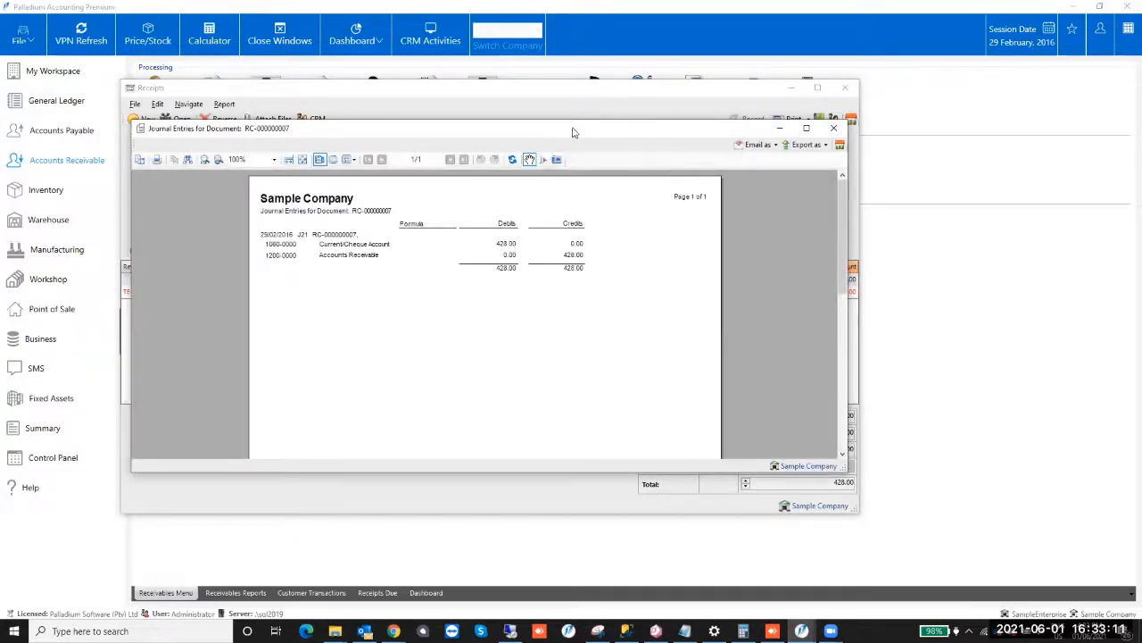
{"action": "left_click_drag", "start_coordinate": [574, 132], "coordinate": [870, 186]}
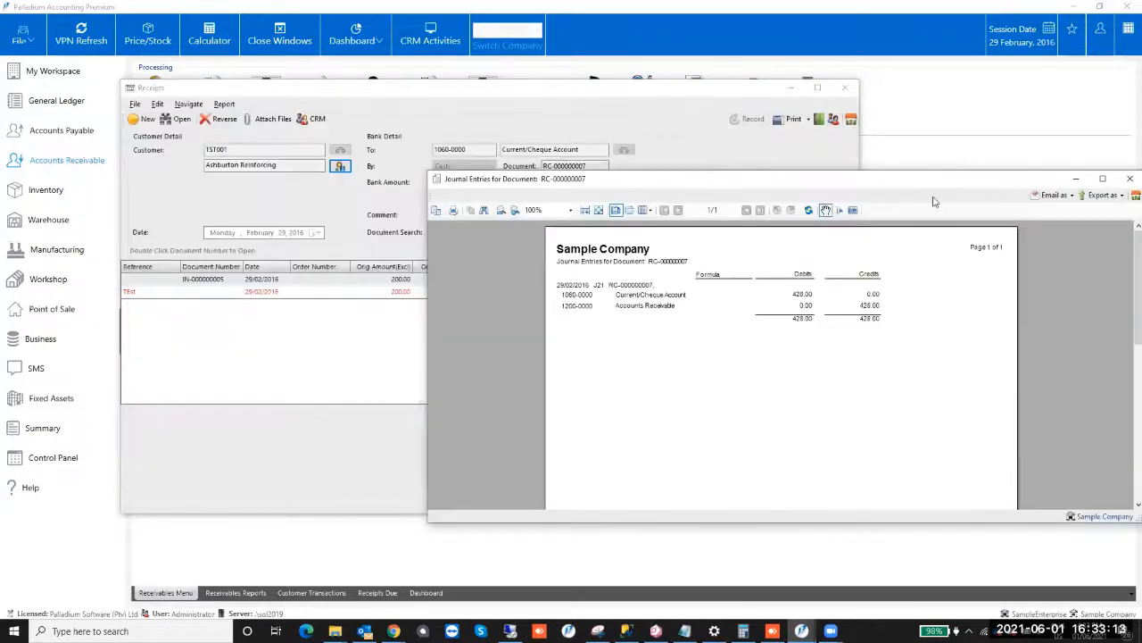
{"action": "left_click_drag", "start_coordinate": [933, 201], "coordinate": [705, 344]}
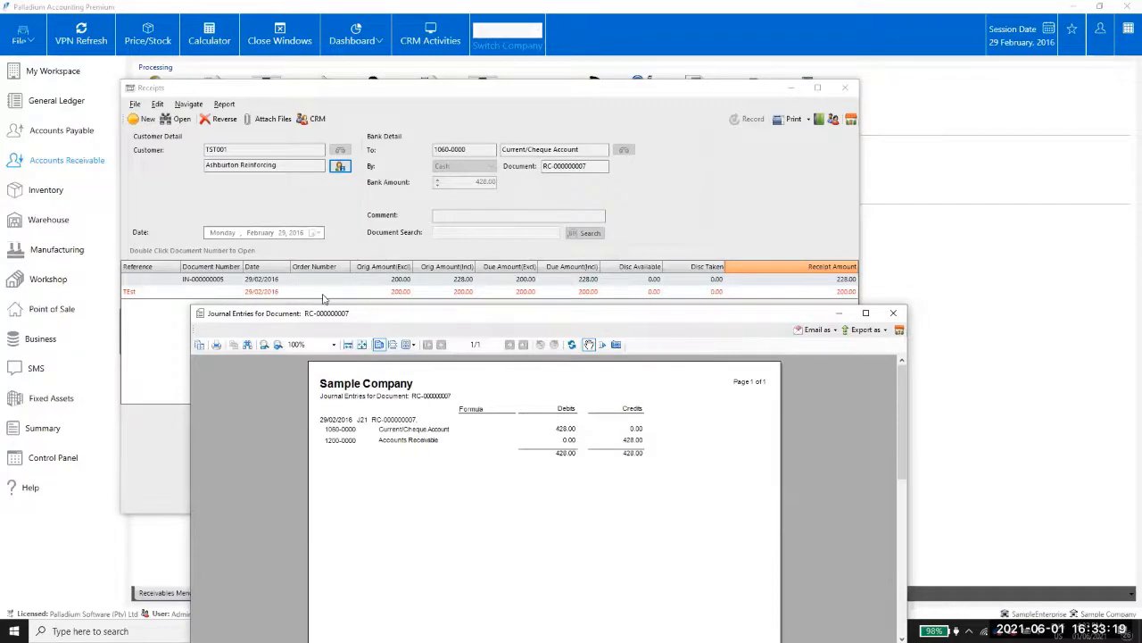
{"action": "left_click", "coordinate": [893, 312]}
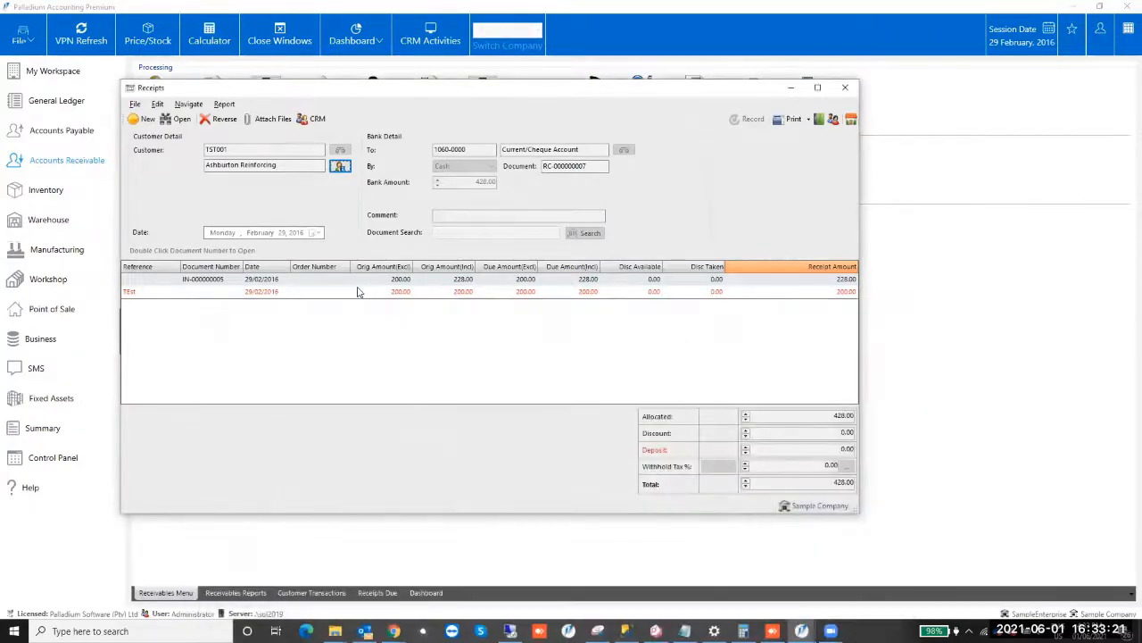
Compare the TEst line's original amount with its receipt amount in the recorded receipt, and leave the receipt.
{"action": "left_click", "coordinate": [342, 293]}
{"action": "key", "text": "Tab"}
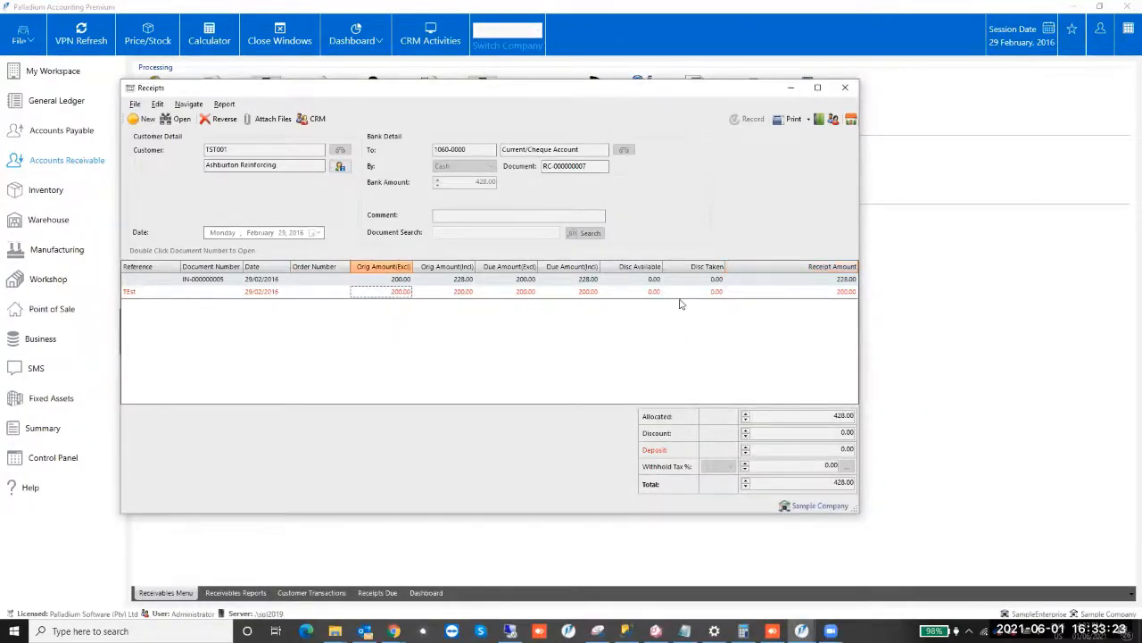
{"action": "left_click", "coordinate": [823, 292]}
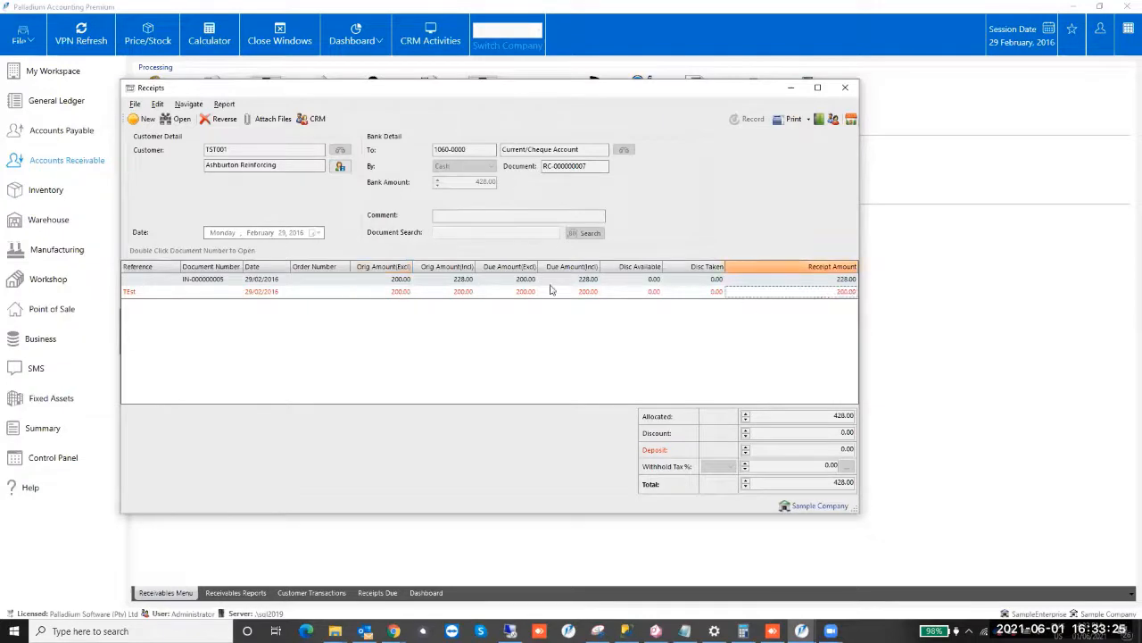
{"action": "left_click", "coordinate": [399, 293]}
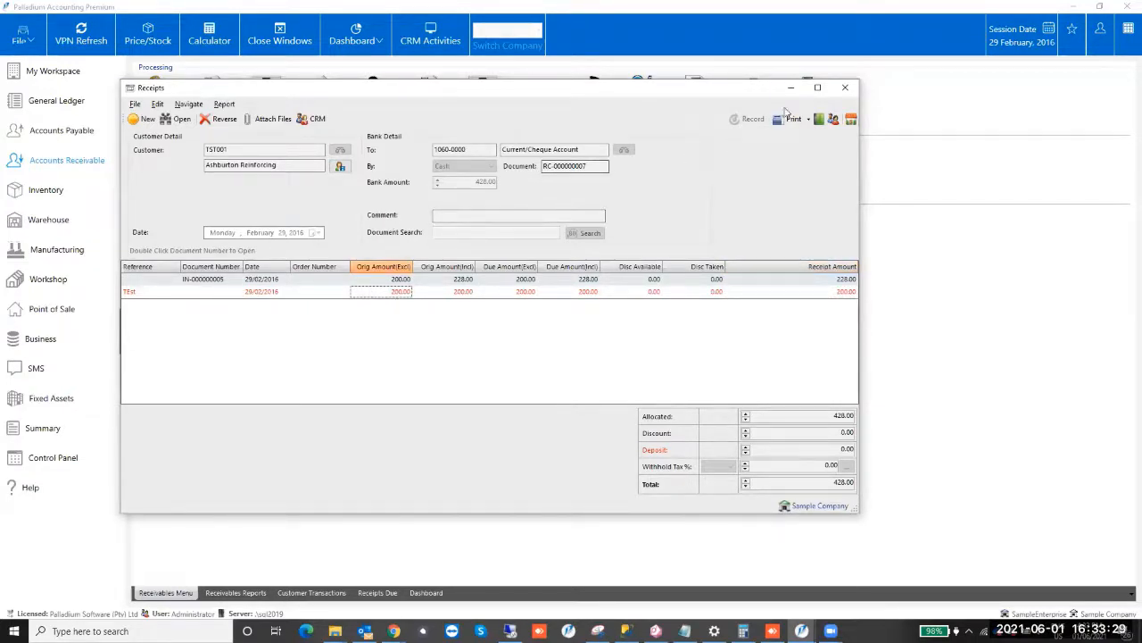
{"action": "left_click", "coordinate": [845, 87]}
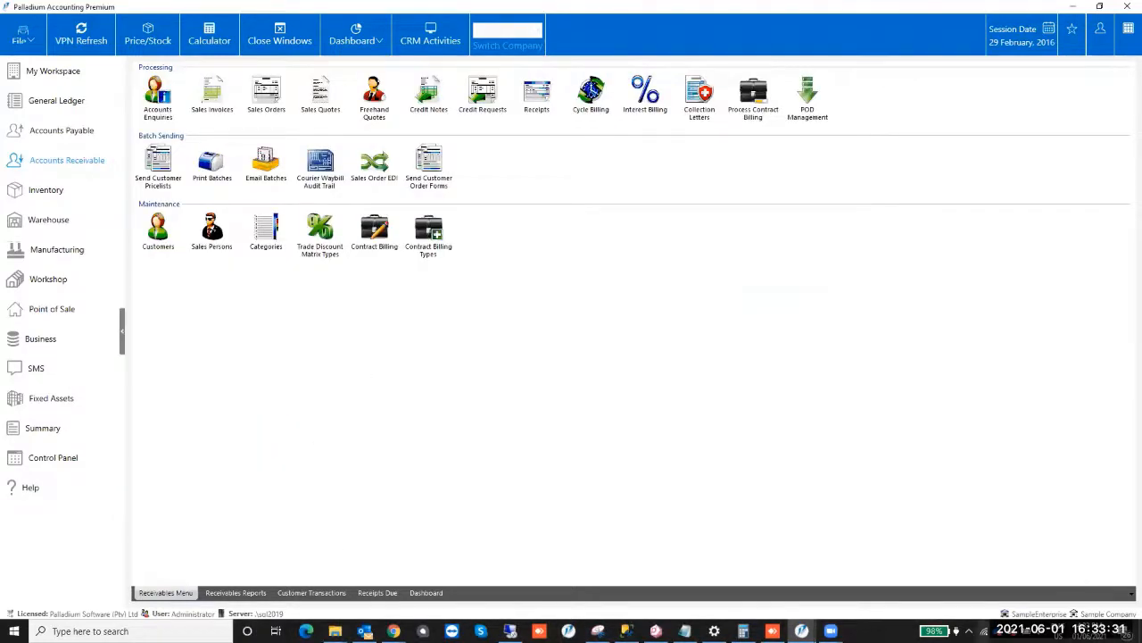
Return to the recorded receipt RC-000000007, check its IN-000000005 invoice line and close the receipt.
{"action": "mouse_move", "coordinate": [802, 630]}
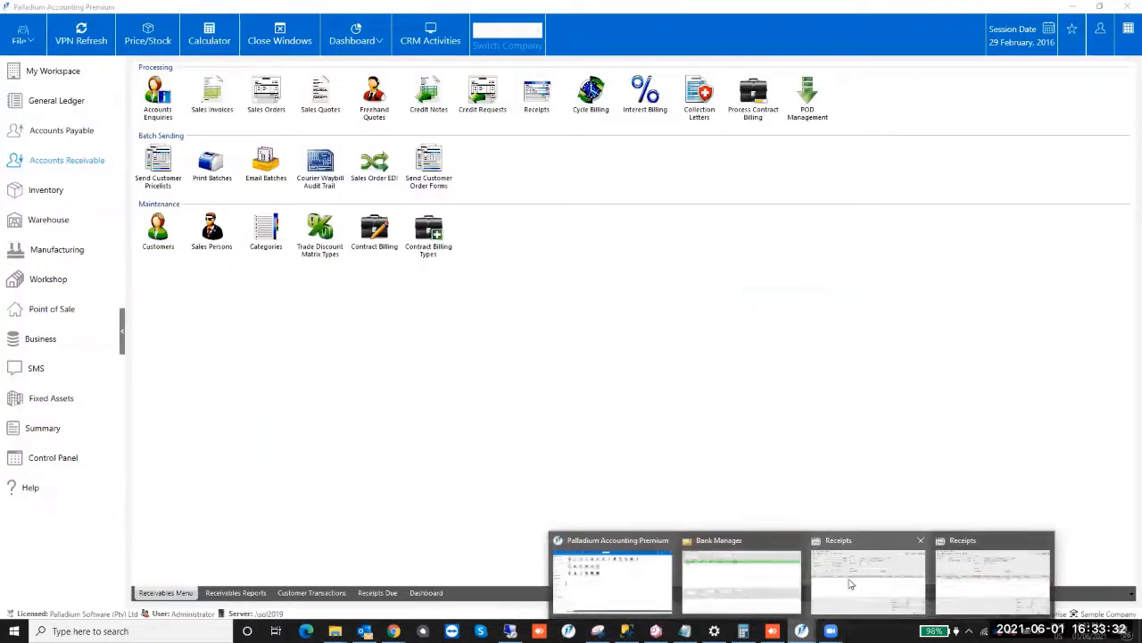
{"action": "left_click", "coordinate": [920, 540]}
{"action": "left_click", "coordinate": [964, 580]}
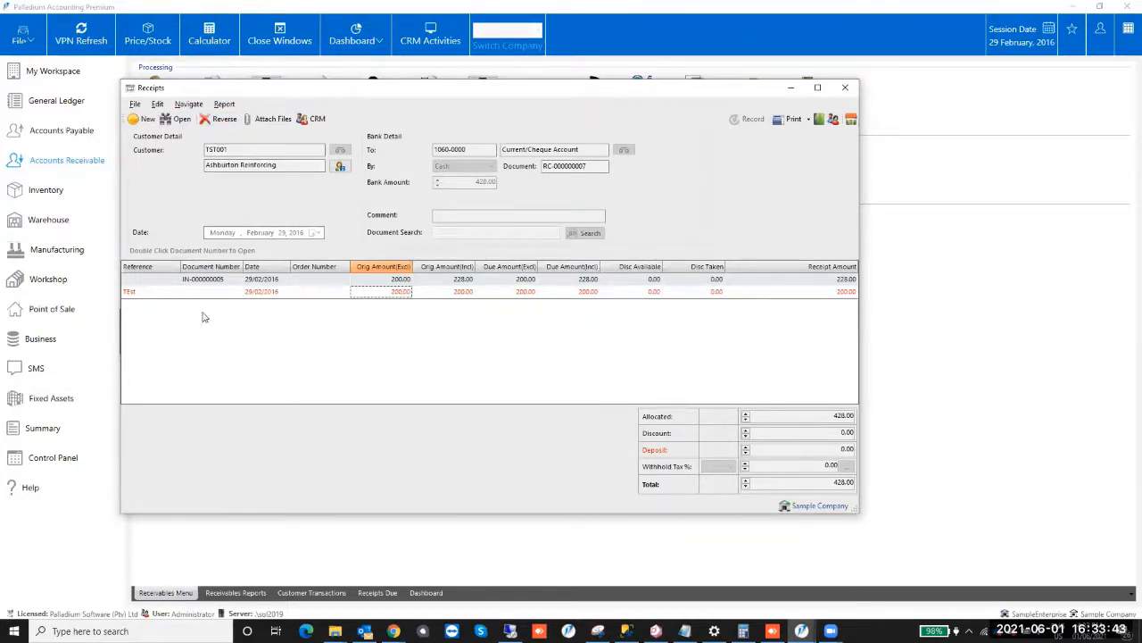
{"action": "left_click", "coordinate": [219, 281]}
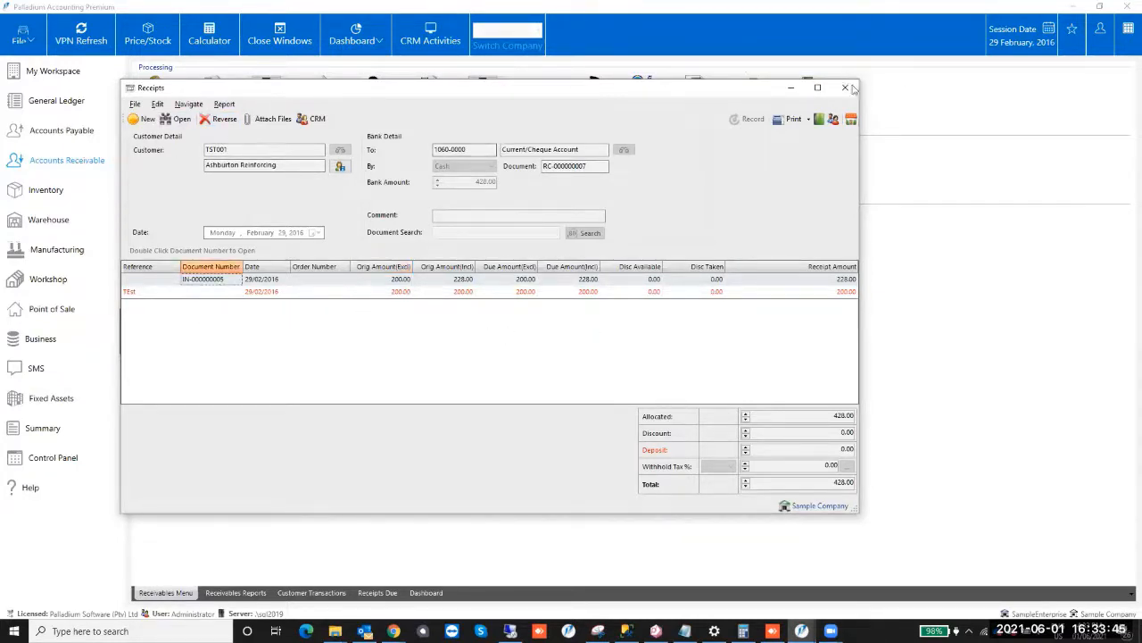
{"action": "left_click", "coordinate": [848, 88]}
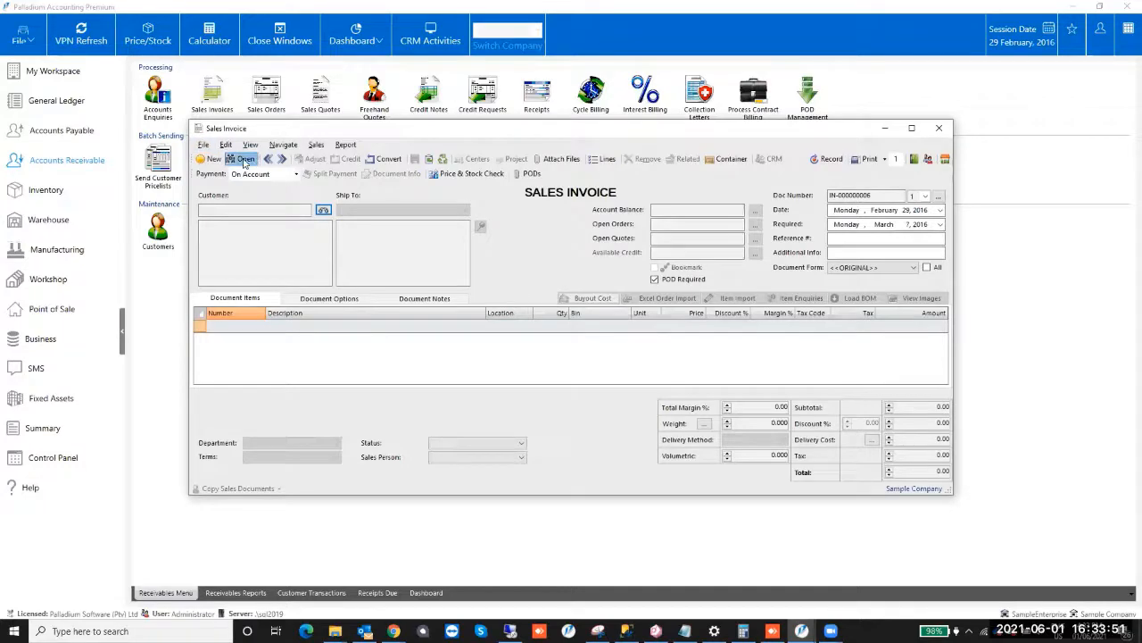
Try to adjust the paid sales invoice IN-000000005, and close the Sales Invoice window.
{"action": "left_click", "coordinate": [243, 162]}
{"action": "double_click", "coordinate": [596, 219]}
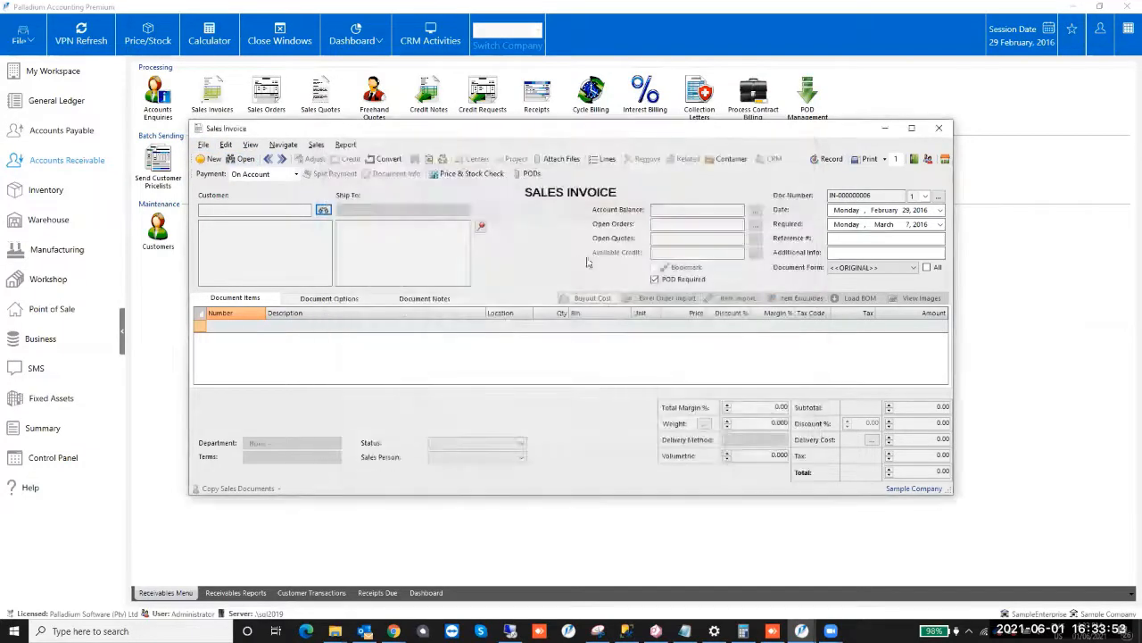
{"action": "left_click", "coordinate": [311, 159]}
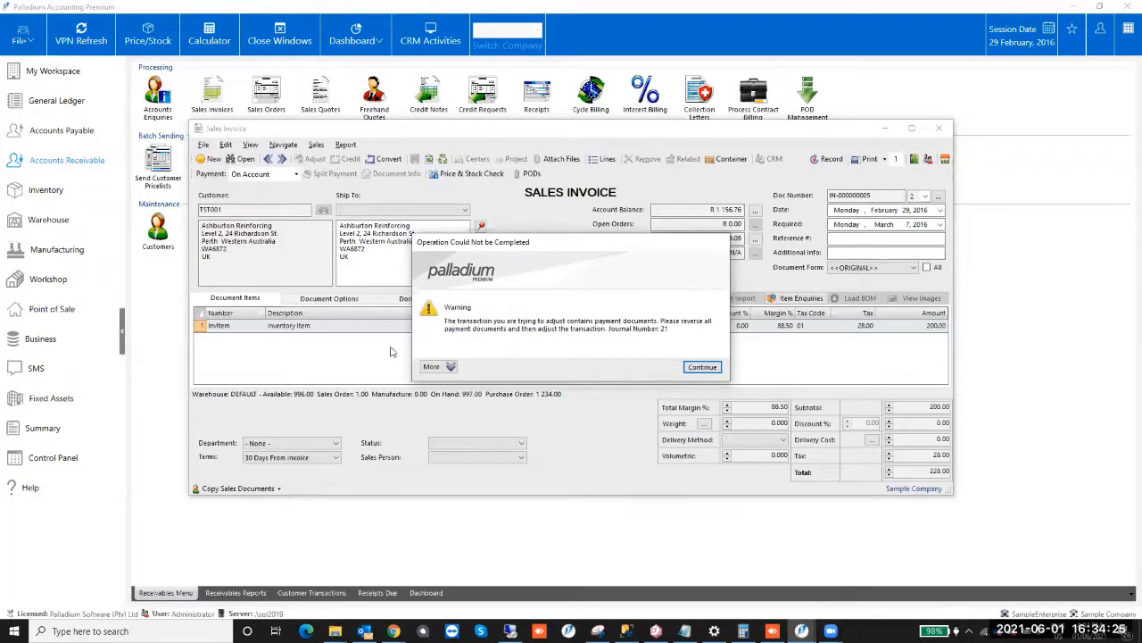
{"action": "left_click", "coordinate": [701, 371]}
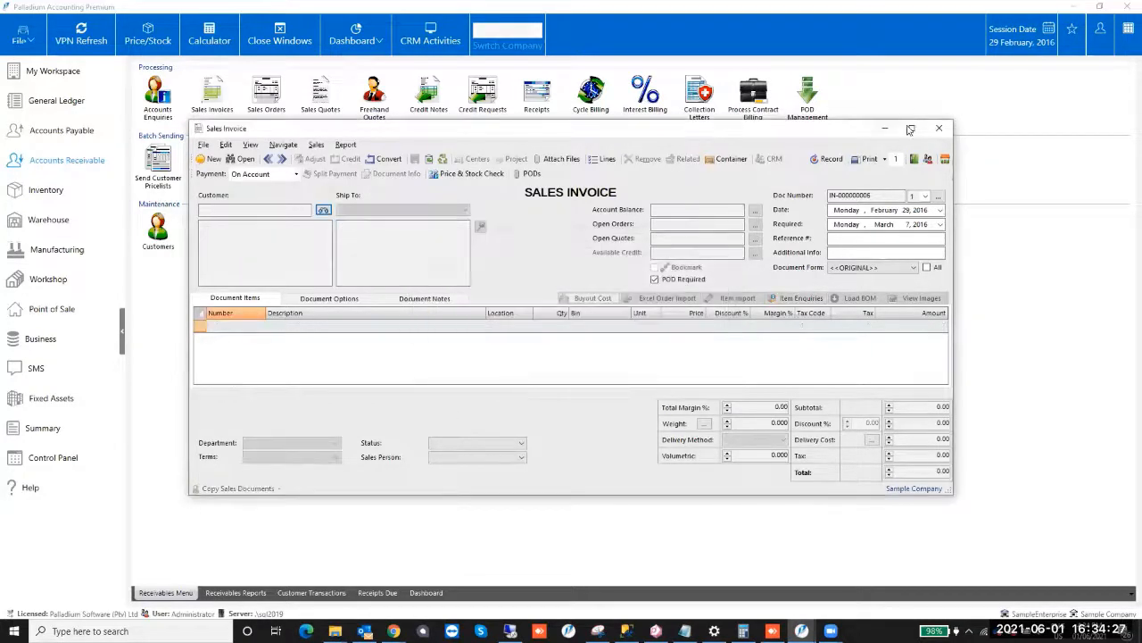
{"action": "left_click_drag", "start_coordinate": [823, 130], "coordinate": [639, 117]}
{"action": "left_click", "coordinate": [755, 115]}
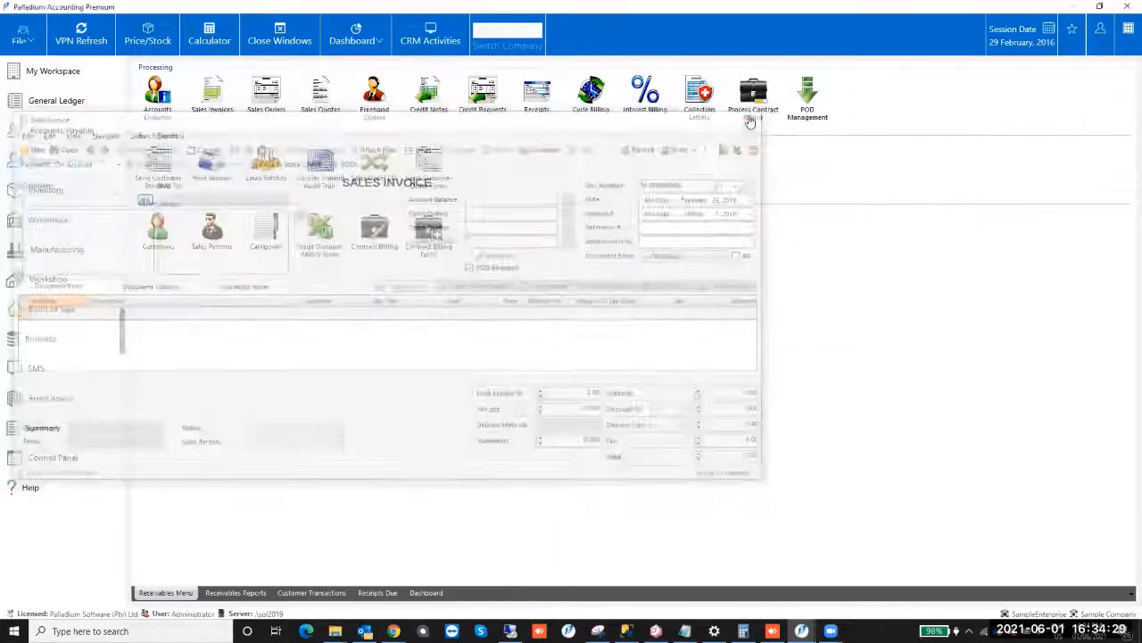